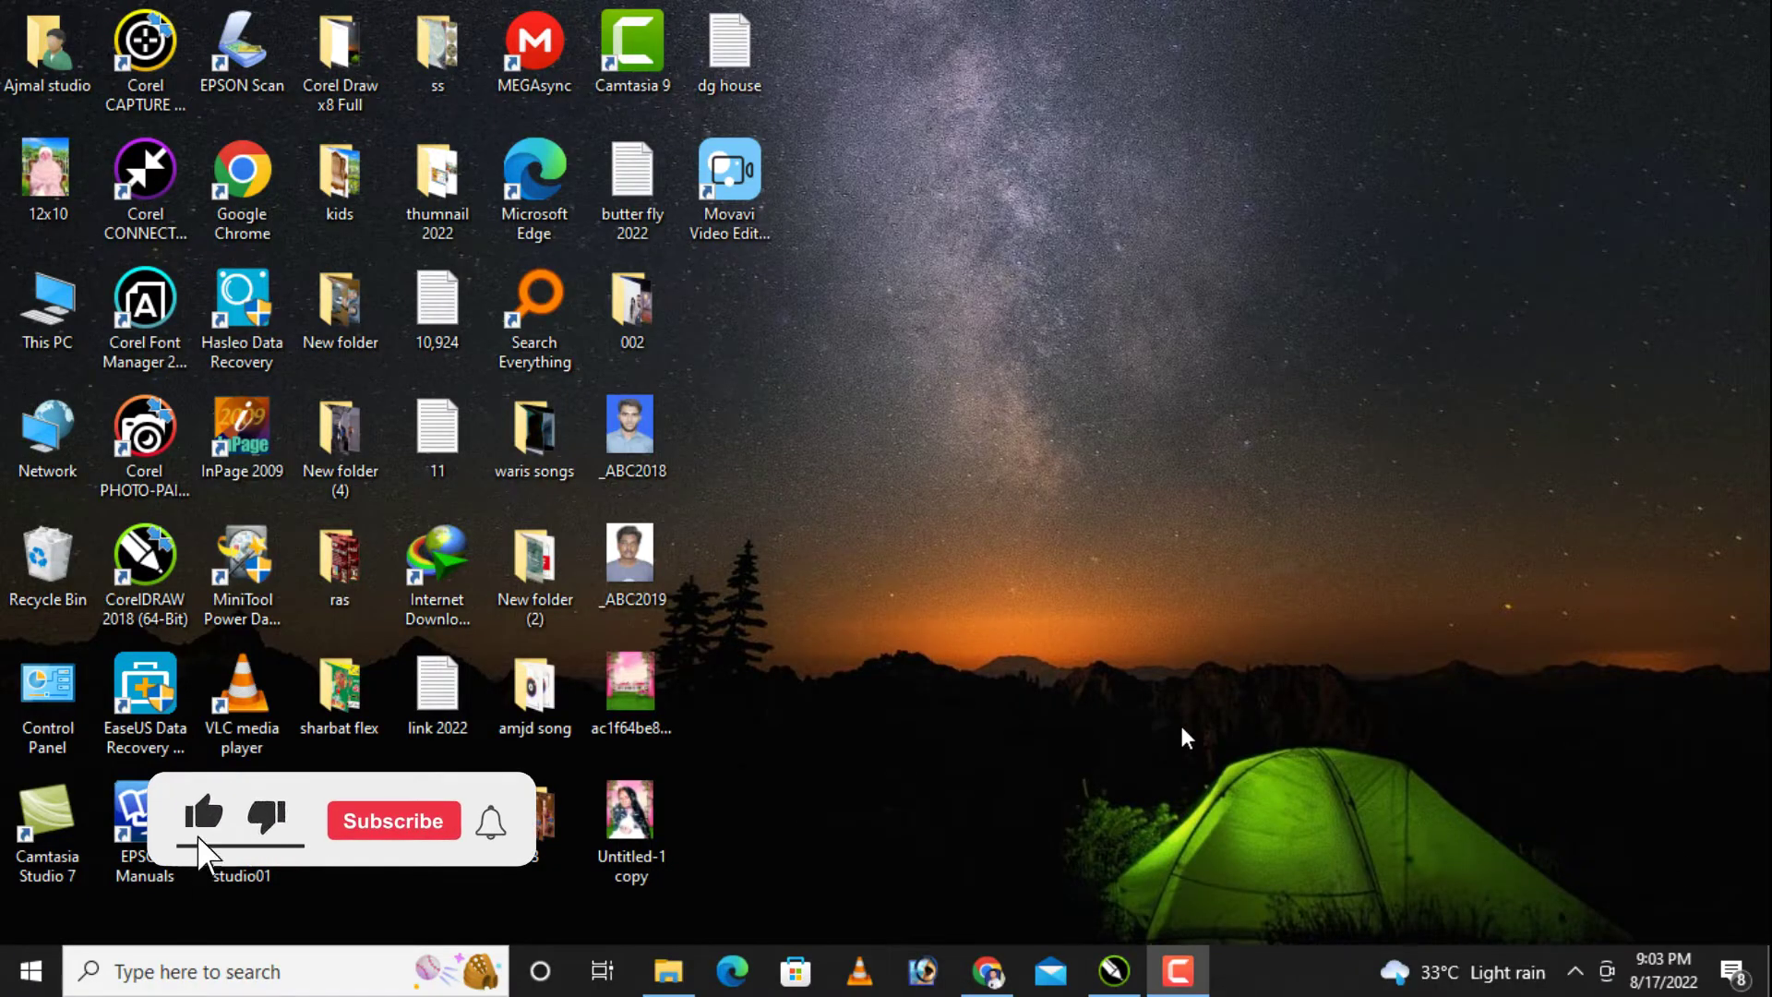
Step: Scroll up and down through the YouTube channel page in the browser
click(987, 971)
scroll(1000, 649, down, 5)
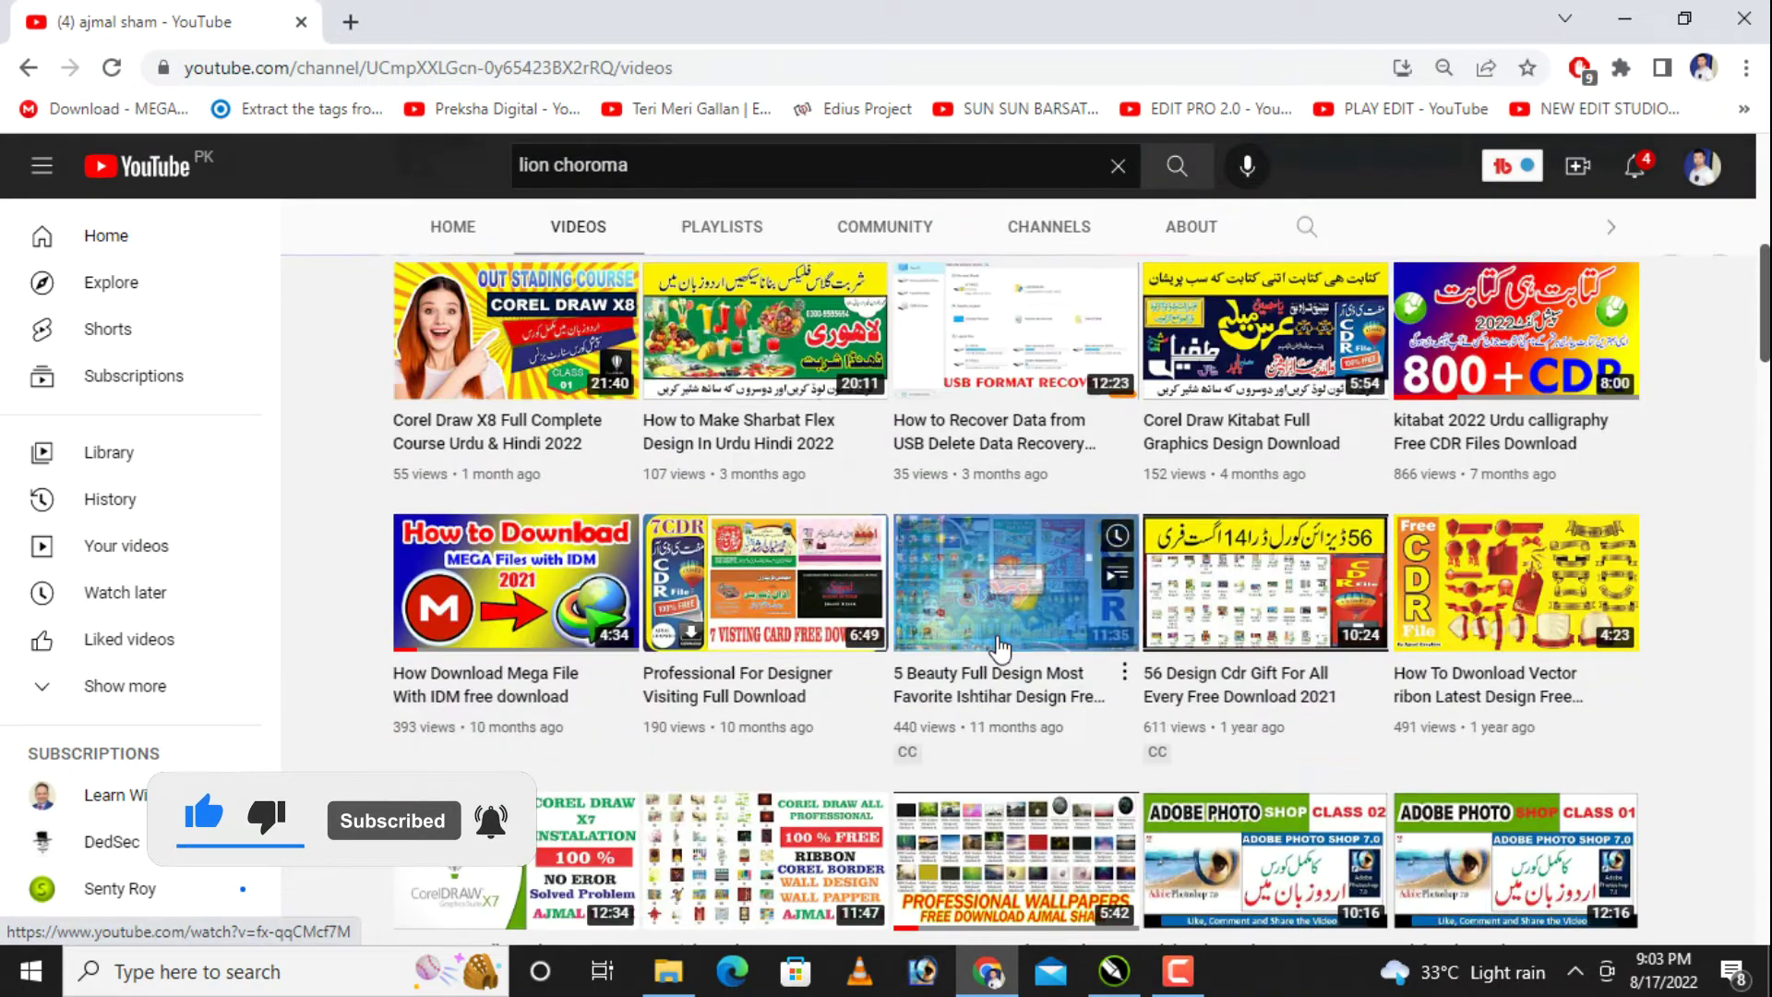
drag(1765, 327, 1766, 293)
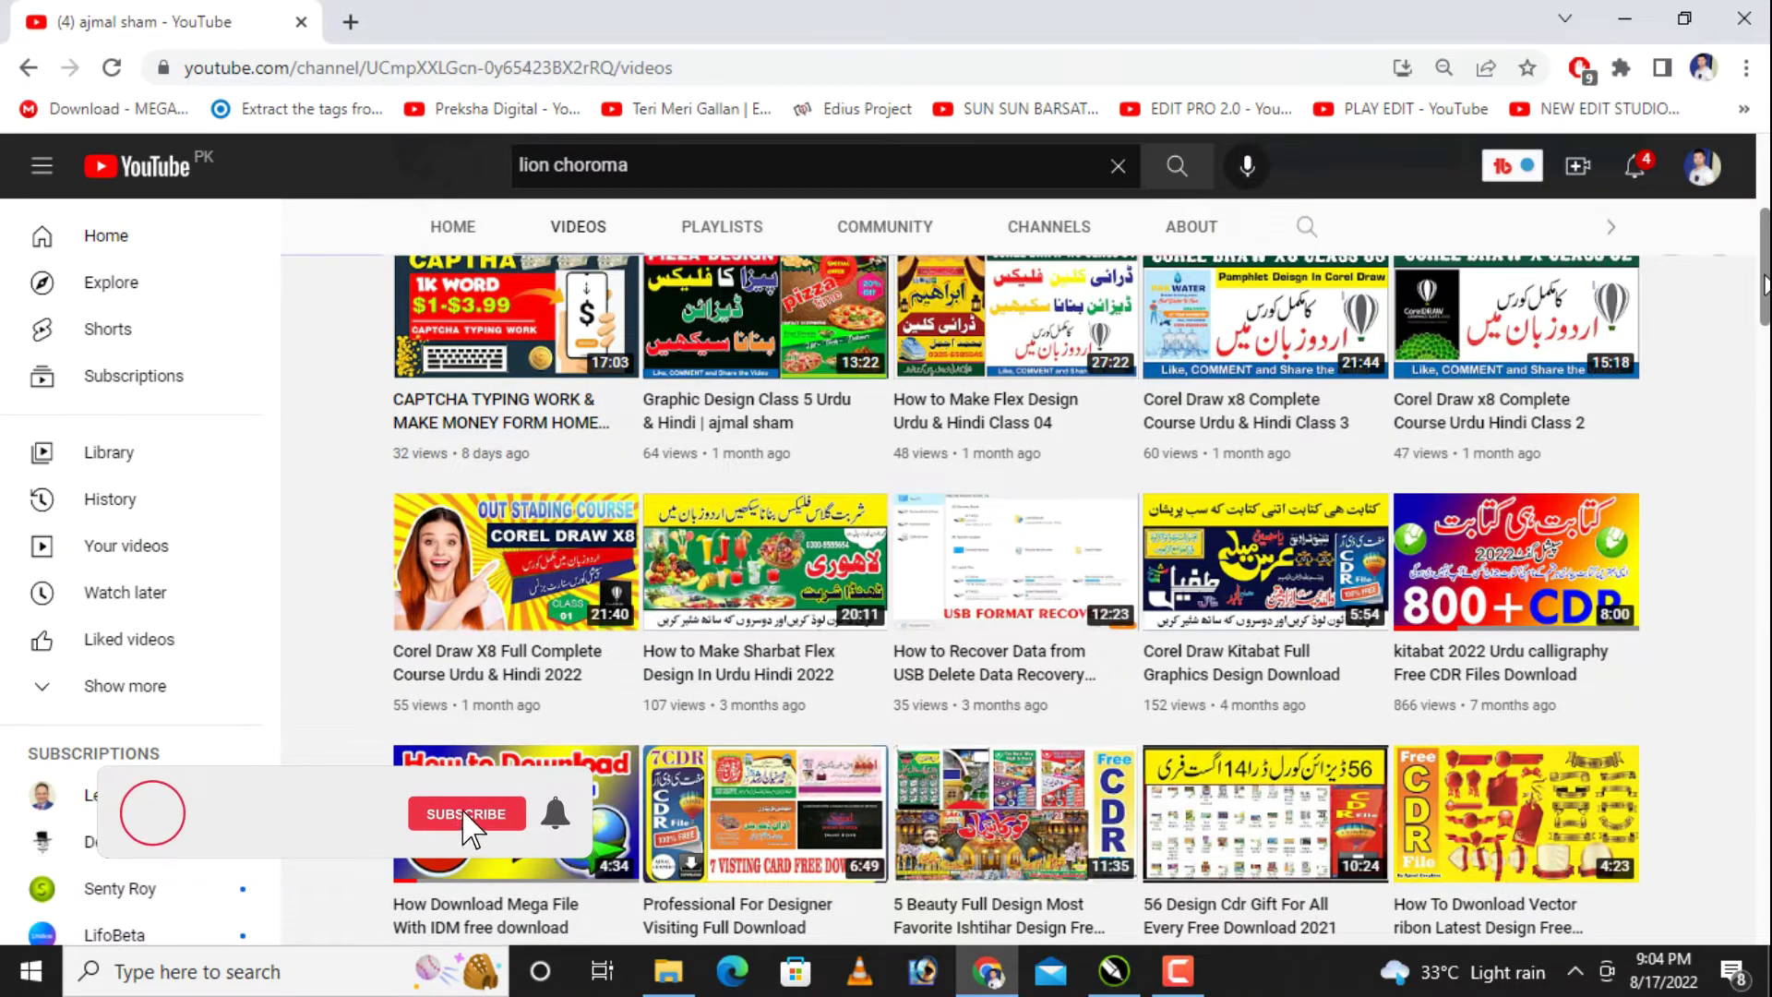
scroll(1765, 275, up, 1)
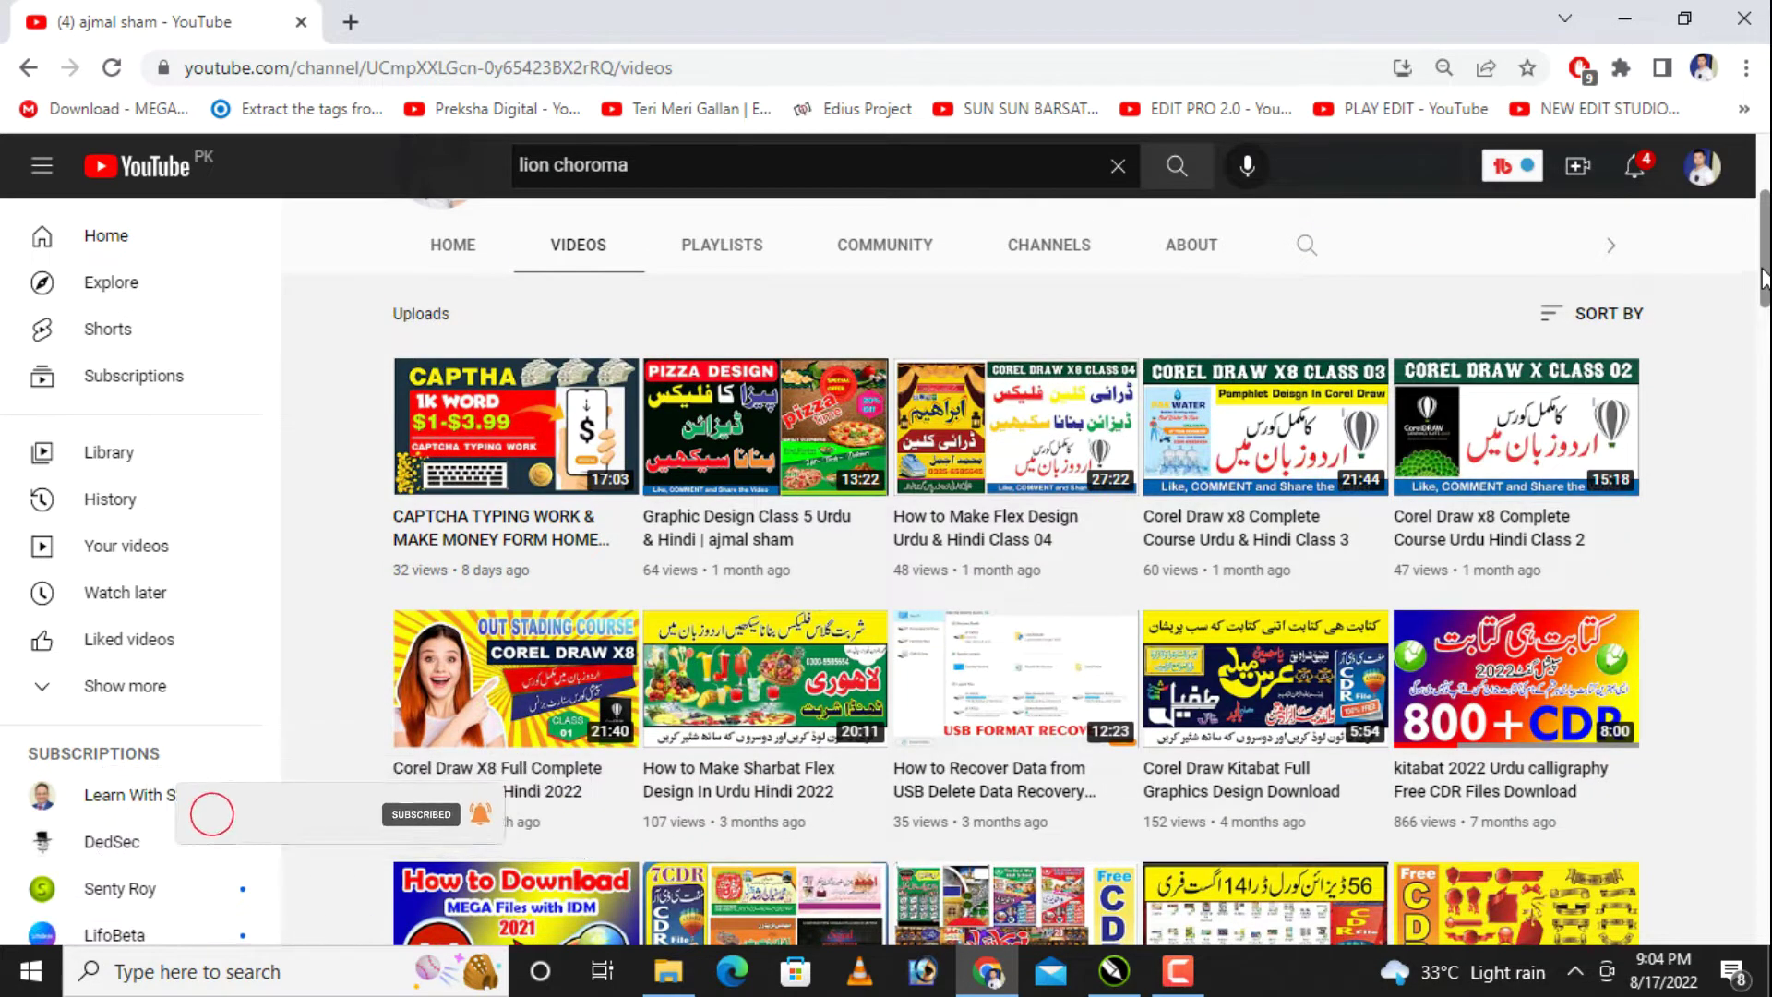
scroll(1764, 277, up, 2)
scroll(1766, 280, down, 2)
scroll(1718, 268, up, 1)
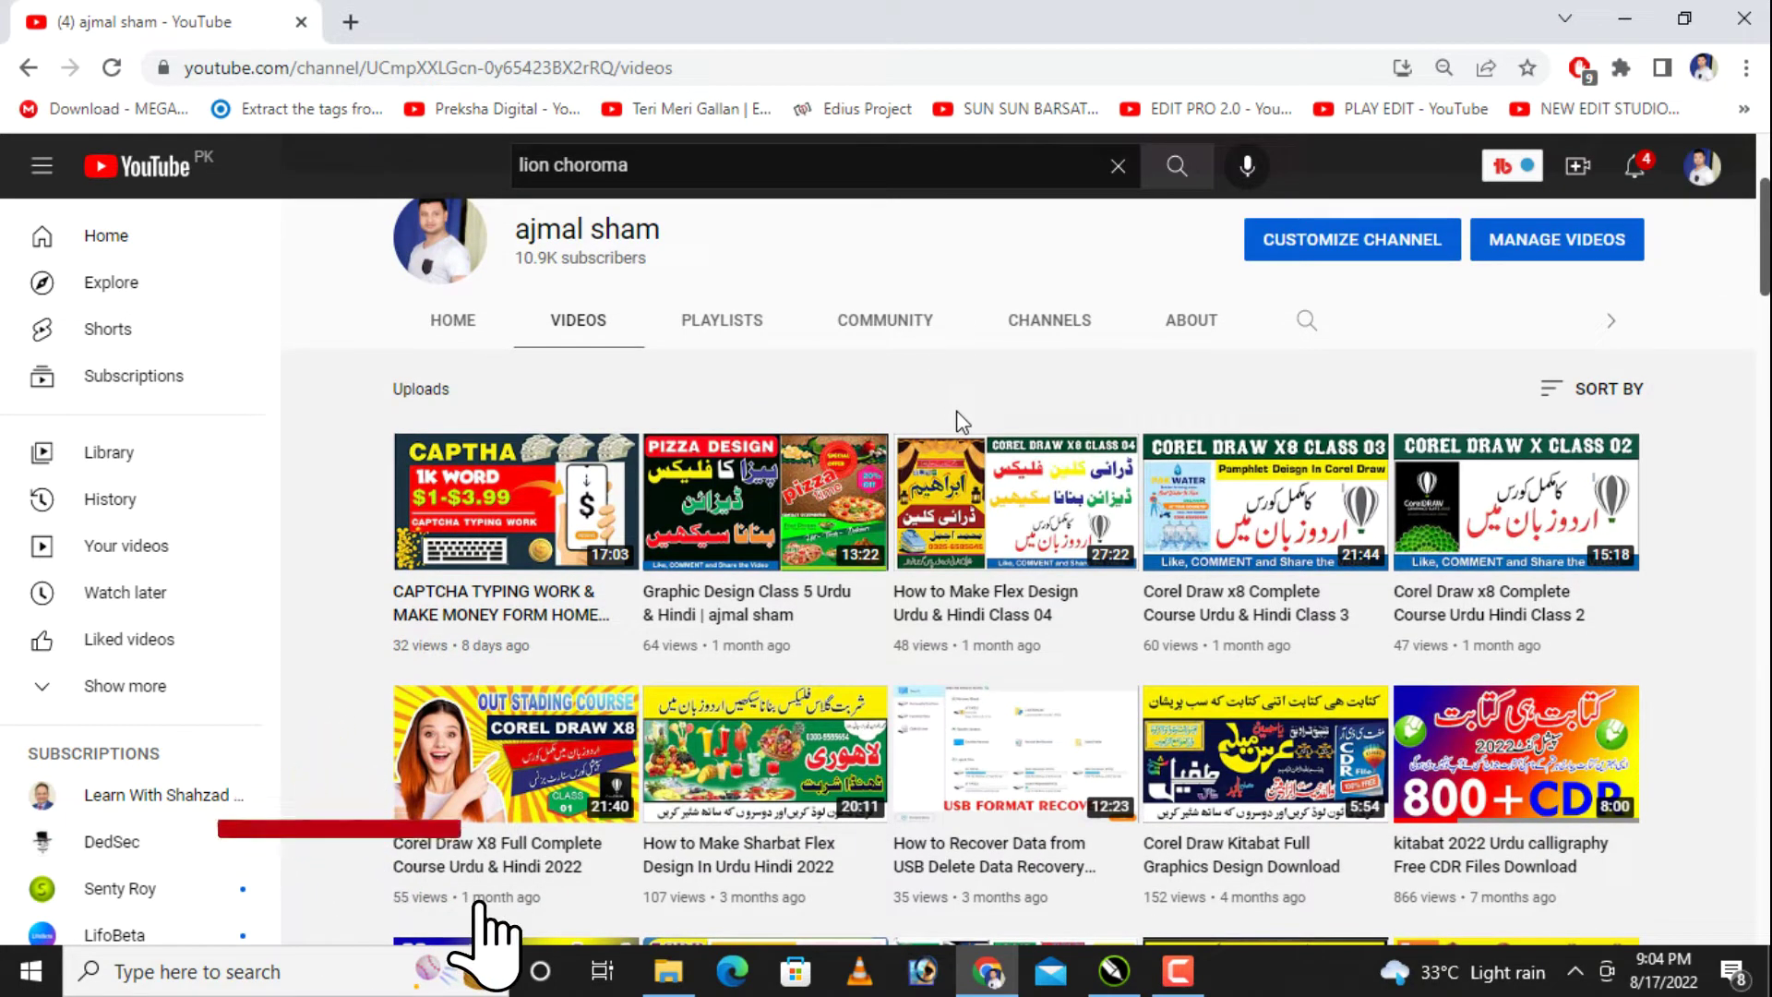
scroll(959, 422, down, 3)
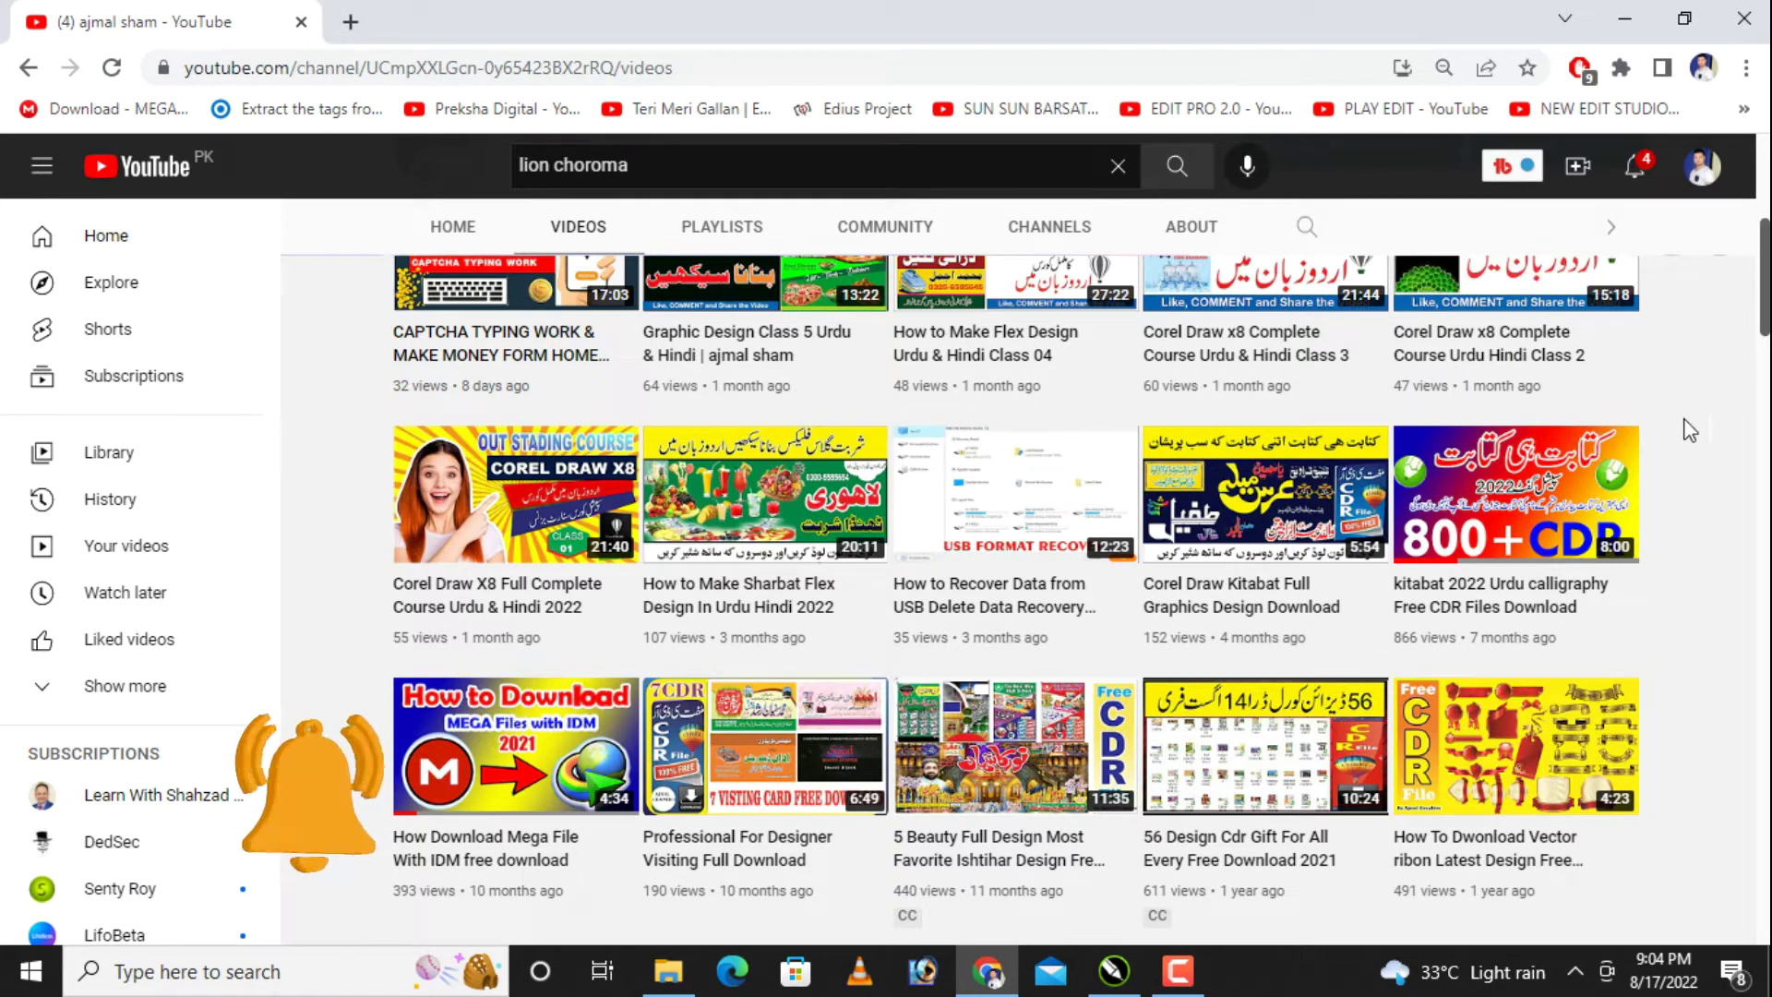
scroll(1664, 452, down, 4)
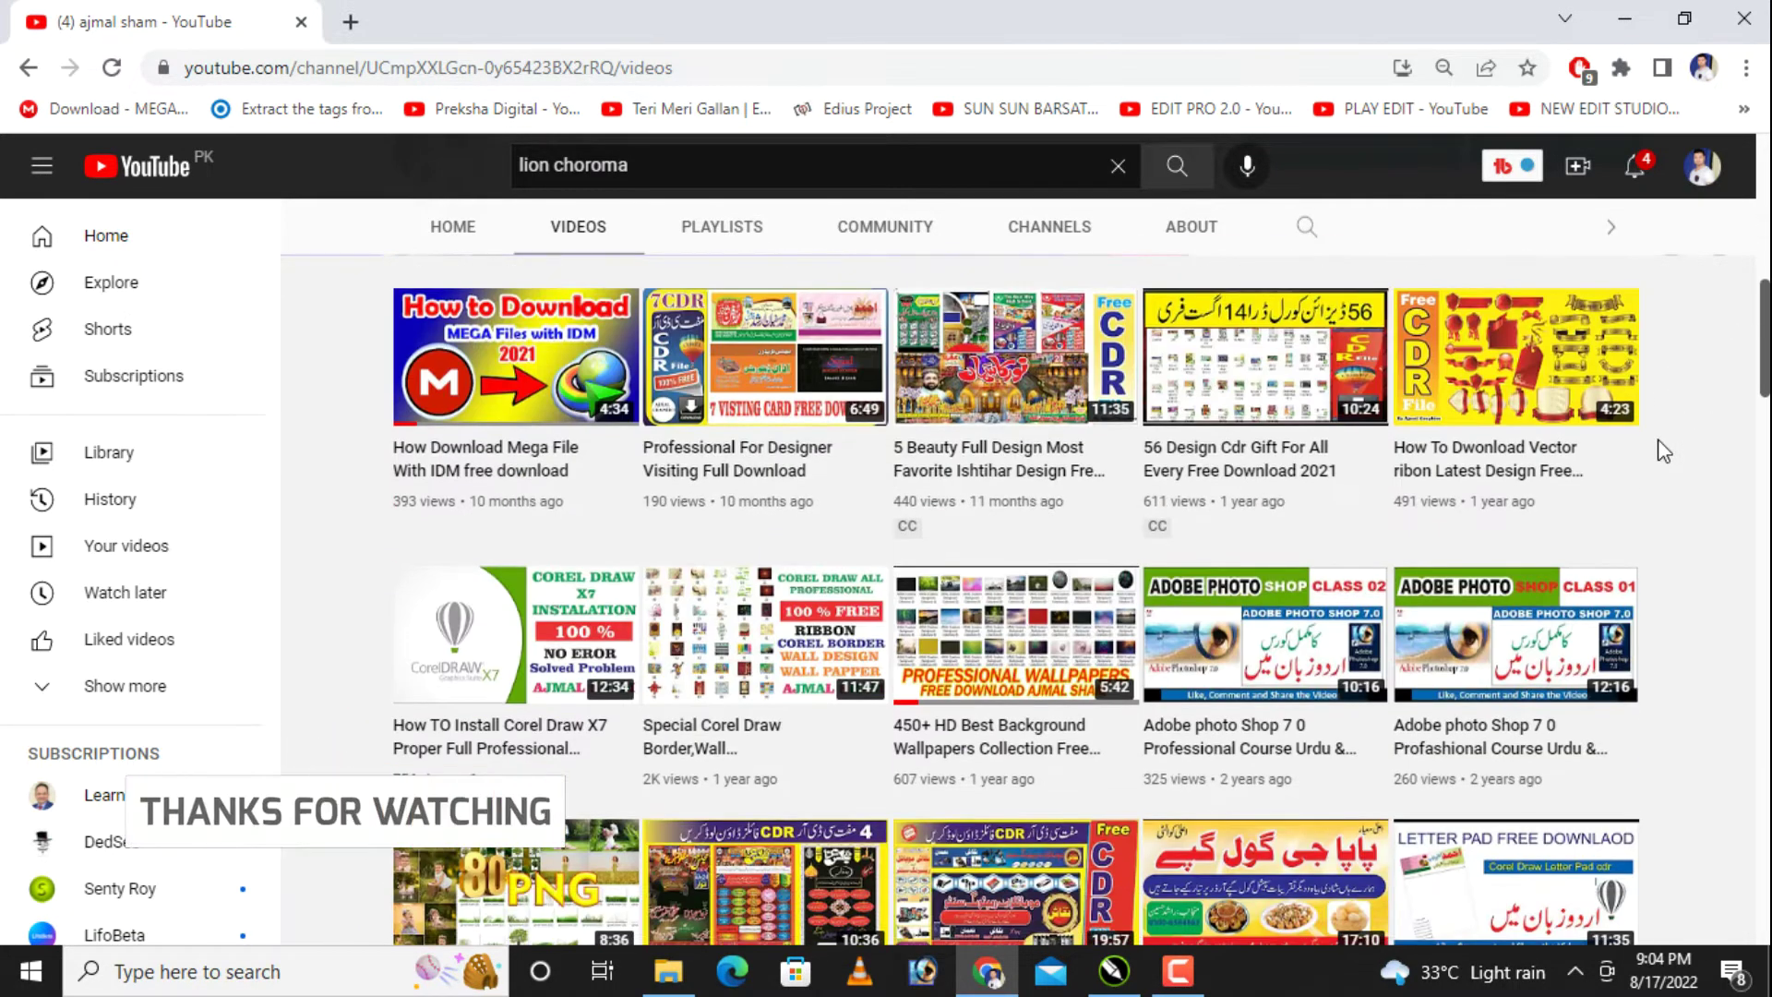
scroll(1664, 451, down, 4)
scroll(1664, 452, down, 1)
scroll(1664, 452, down, 3)
scroll(1664, 451, down, 3)
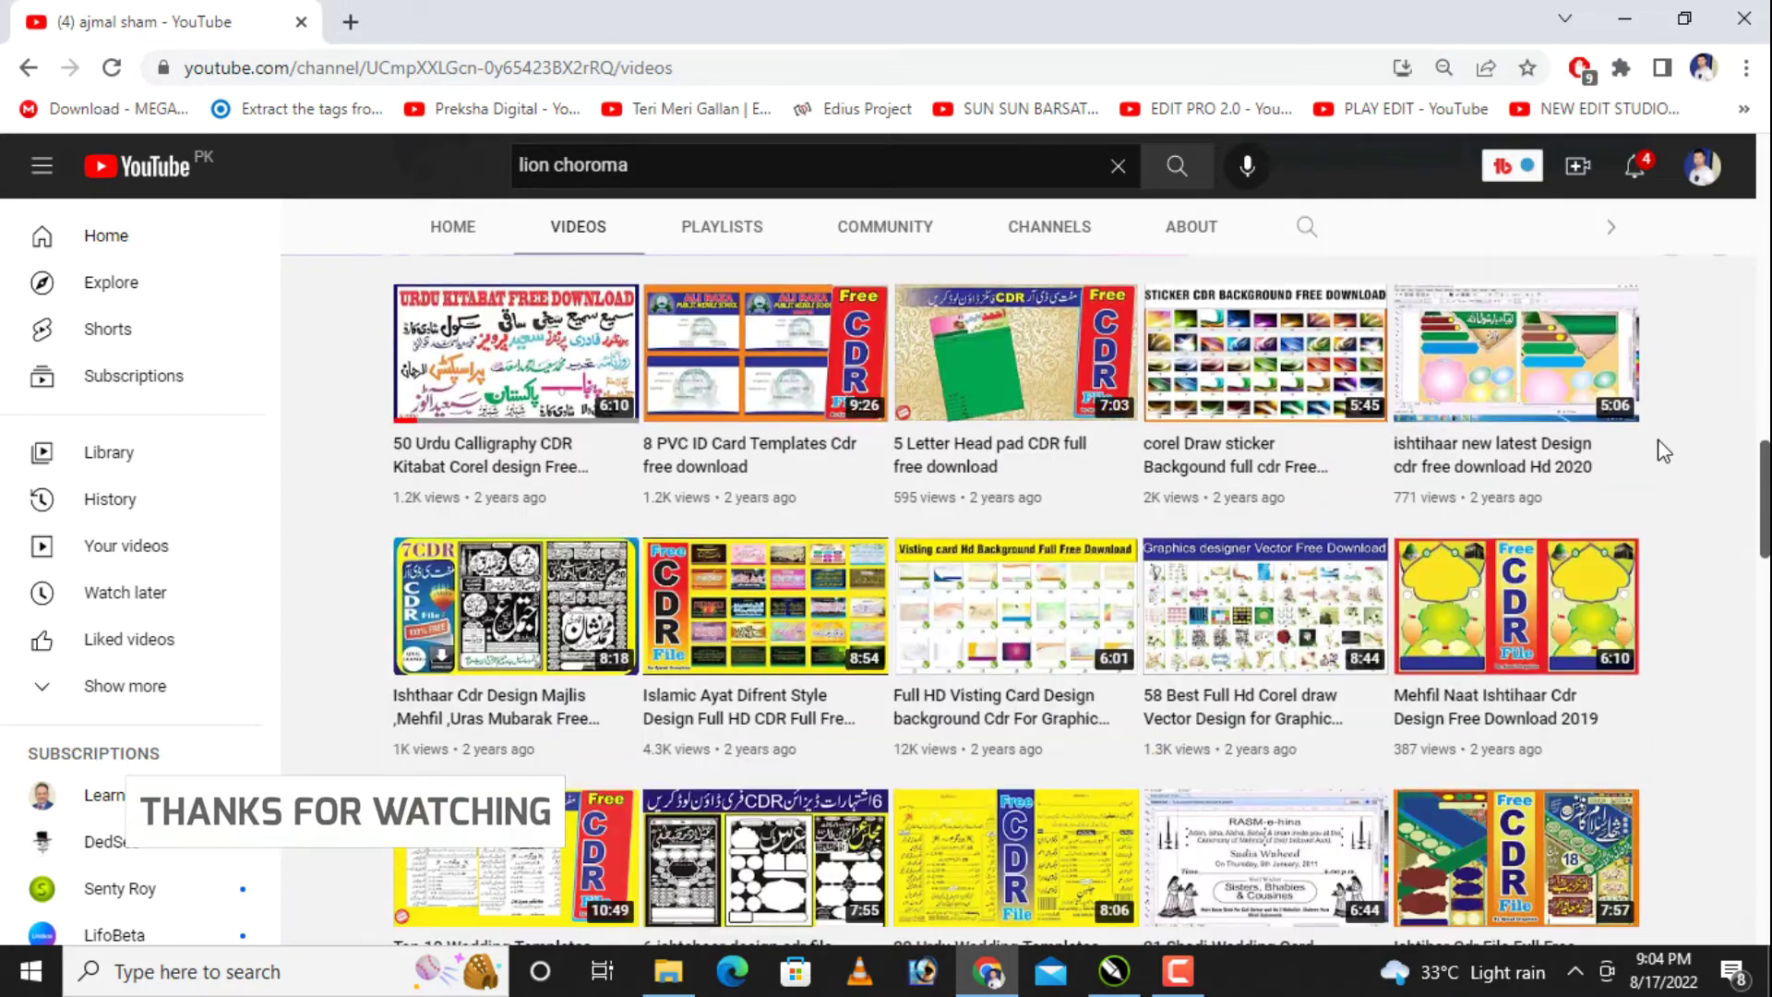
scroll(1664, 451, down, 6)
scroll(1664, 451, down, 5)
scroll(1610, 476, down, 5)
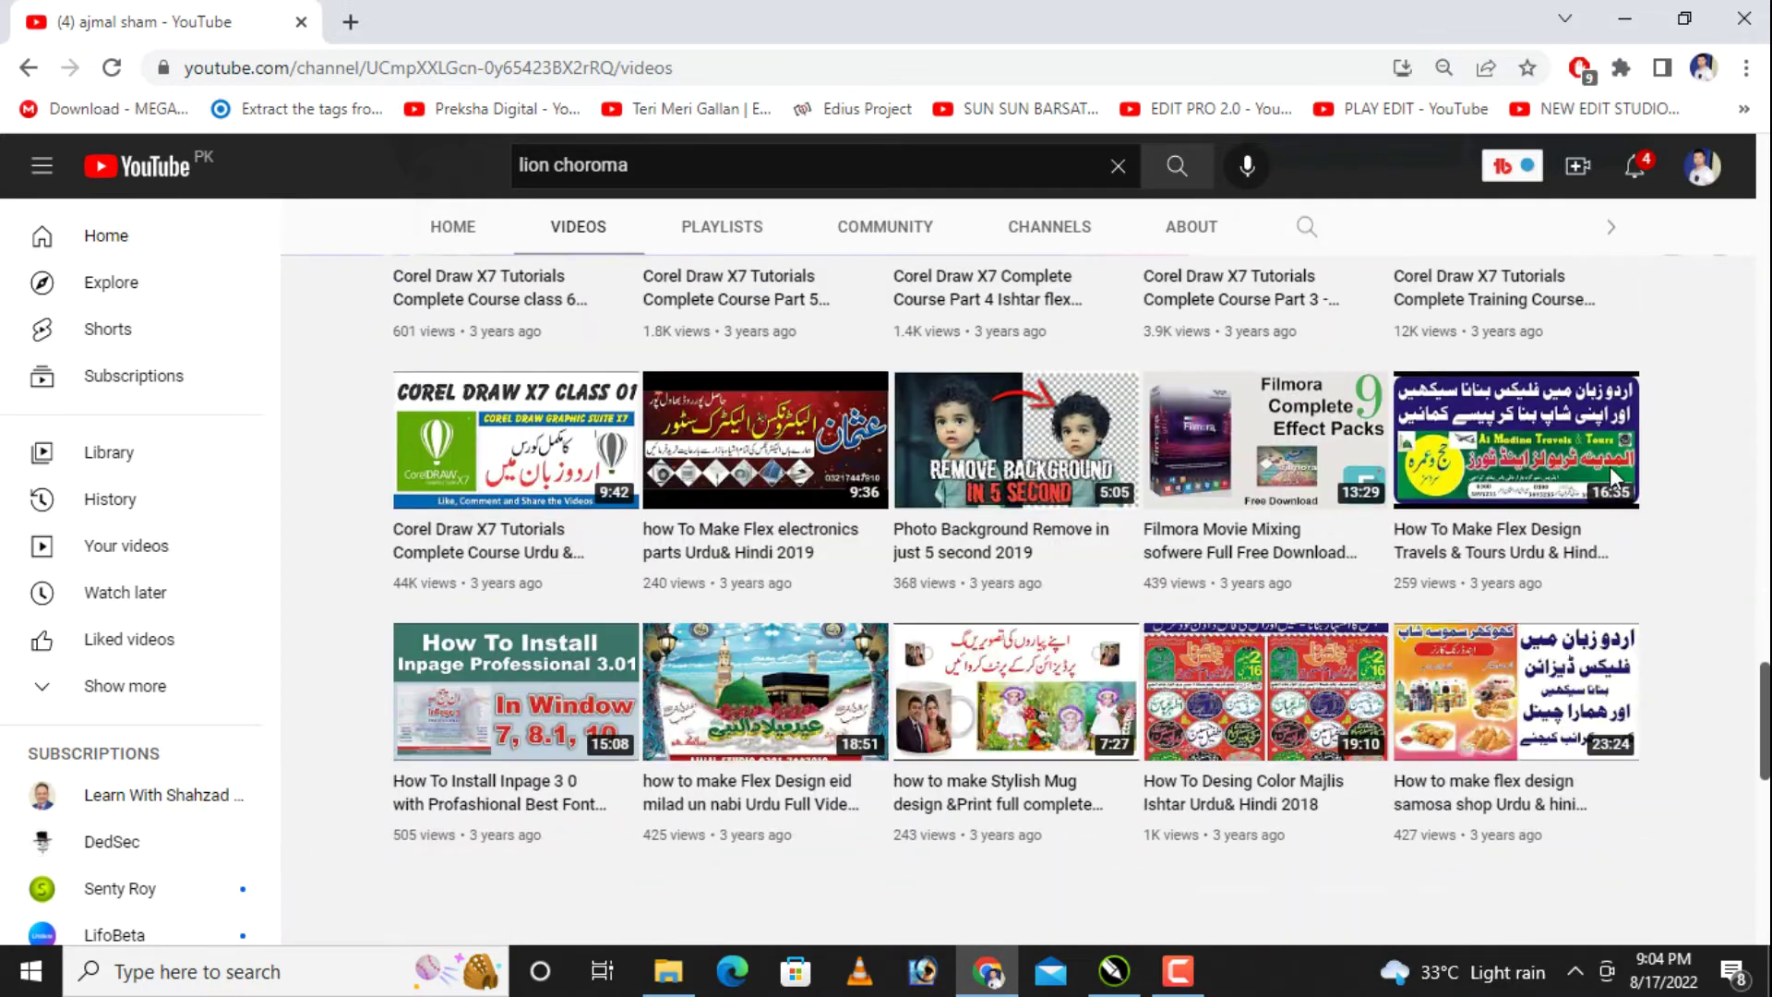
scroll(1062, 514, up, 2)
scroll(1059, 512, up, 2)
scroll(1057, 508, up, 2)
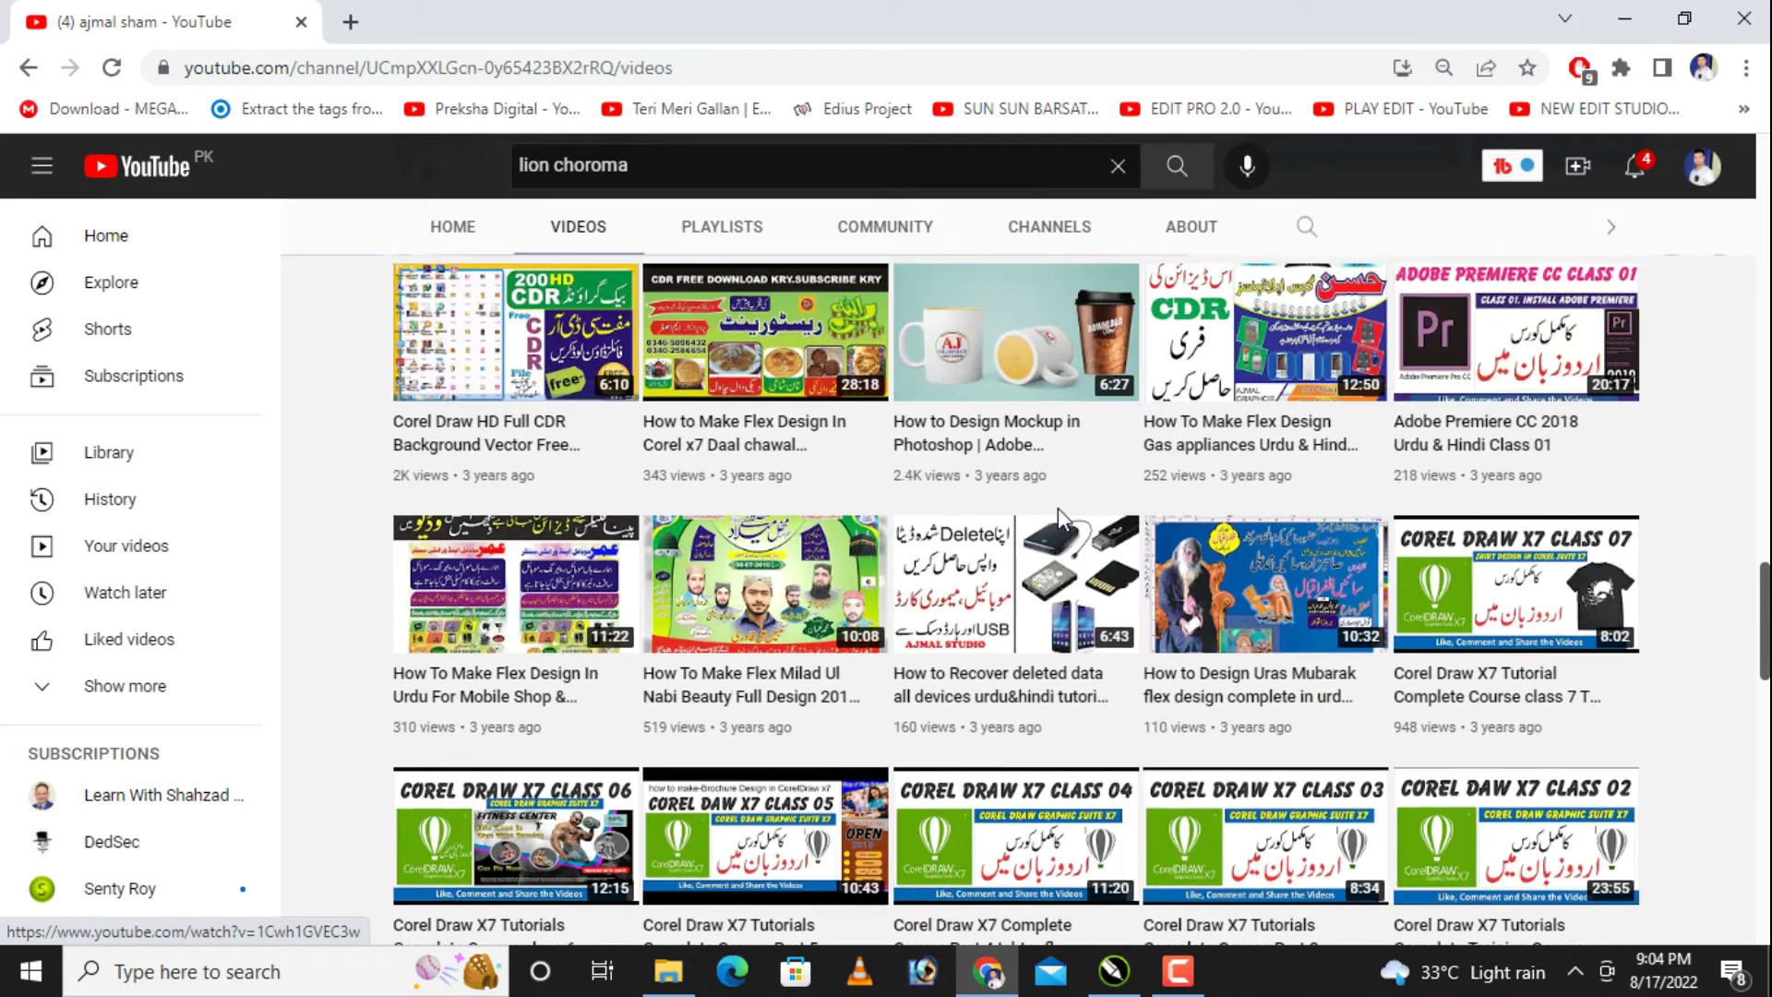
scroll(1058, 507, up, 3)
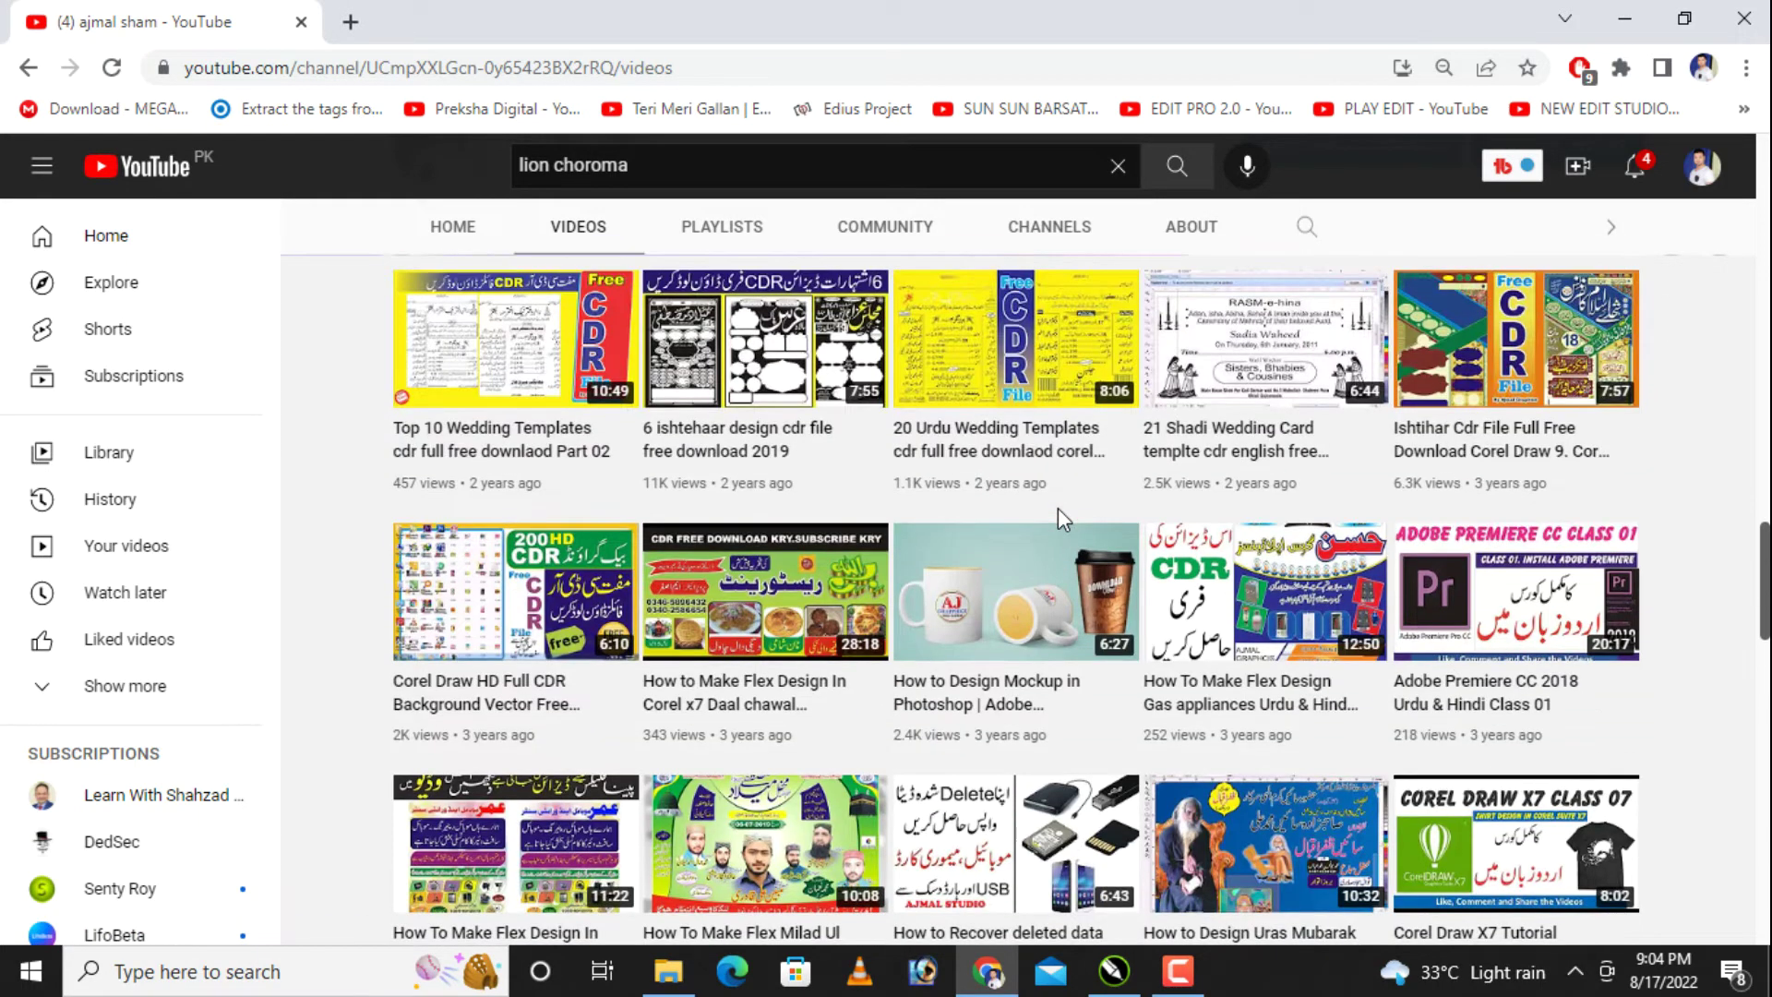
scroll(1058, 507, up, 3)
scroll(1058, 507, up, 3)
mouse_move(1015, 456)
scroll(1060, 522, up, 3)
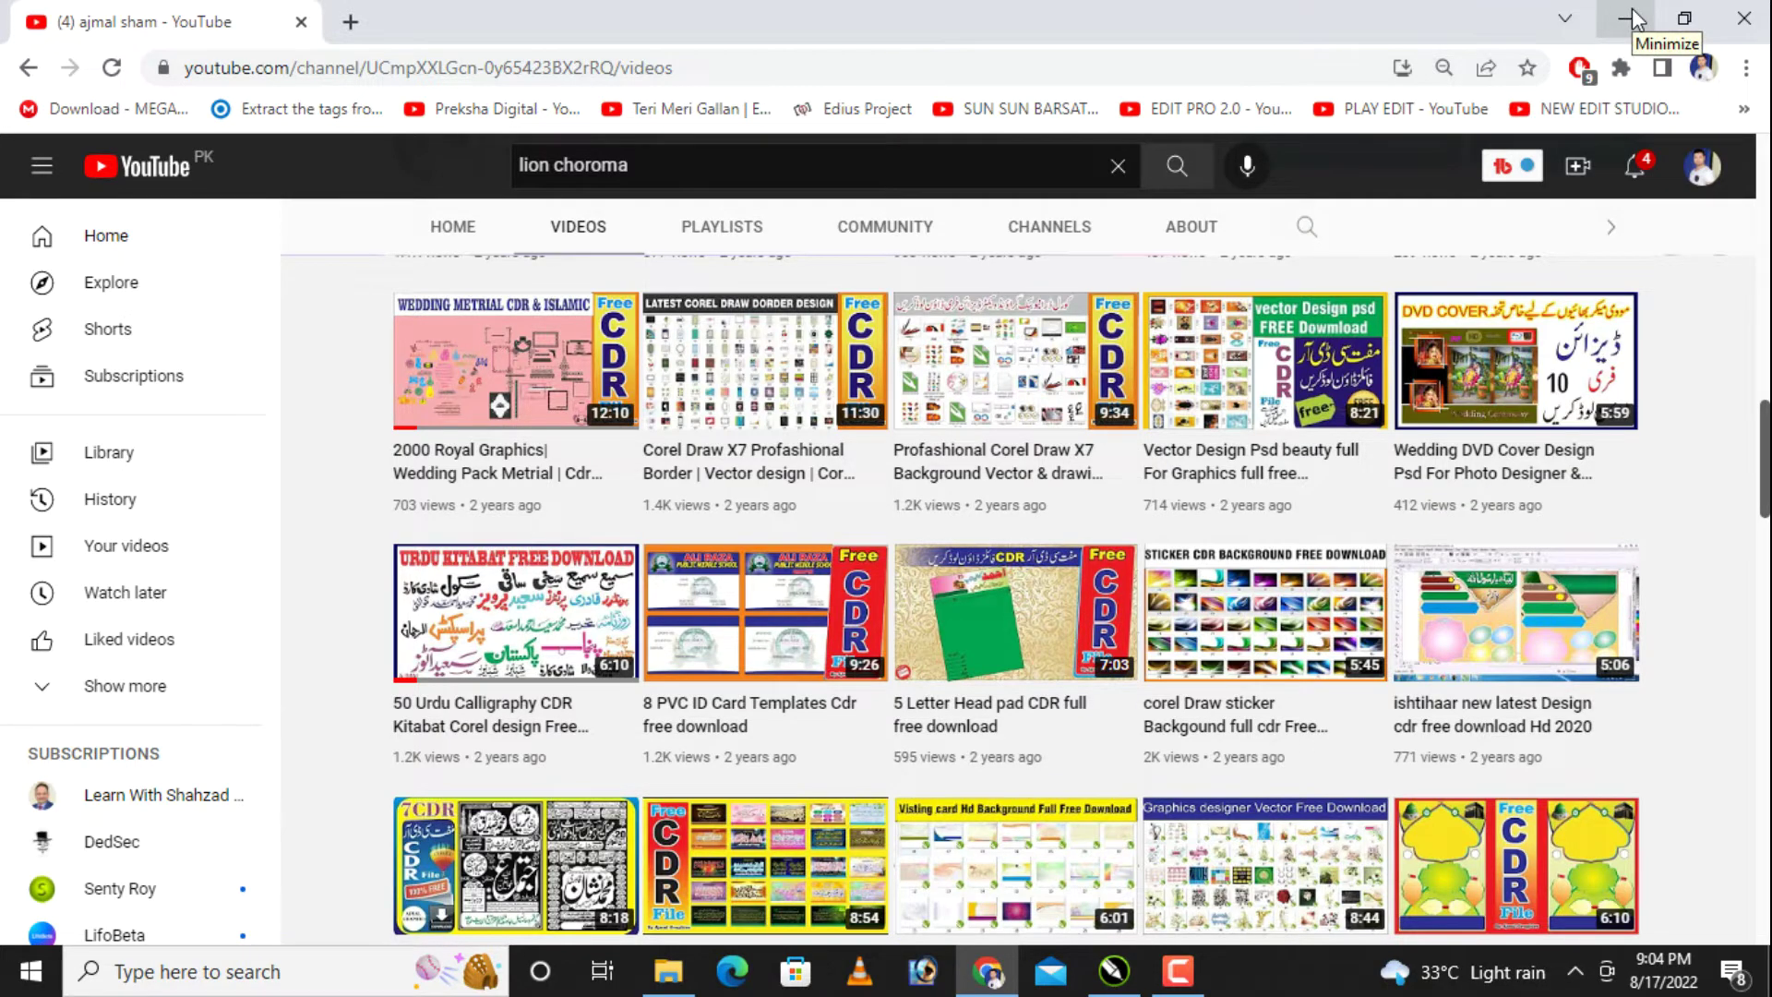
Step: Open COREL FILES > CALIGRAPHY 150 > 150 and show its files as large icons
click(1631, 16)
click(666, 971)
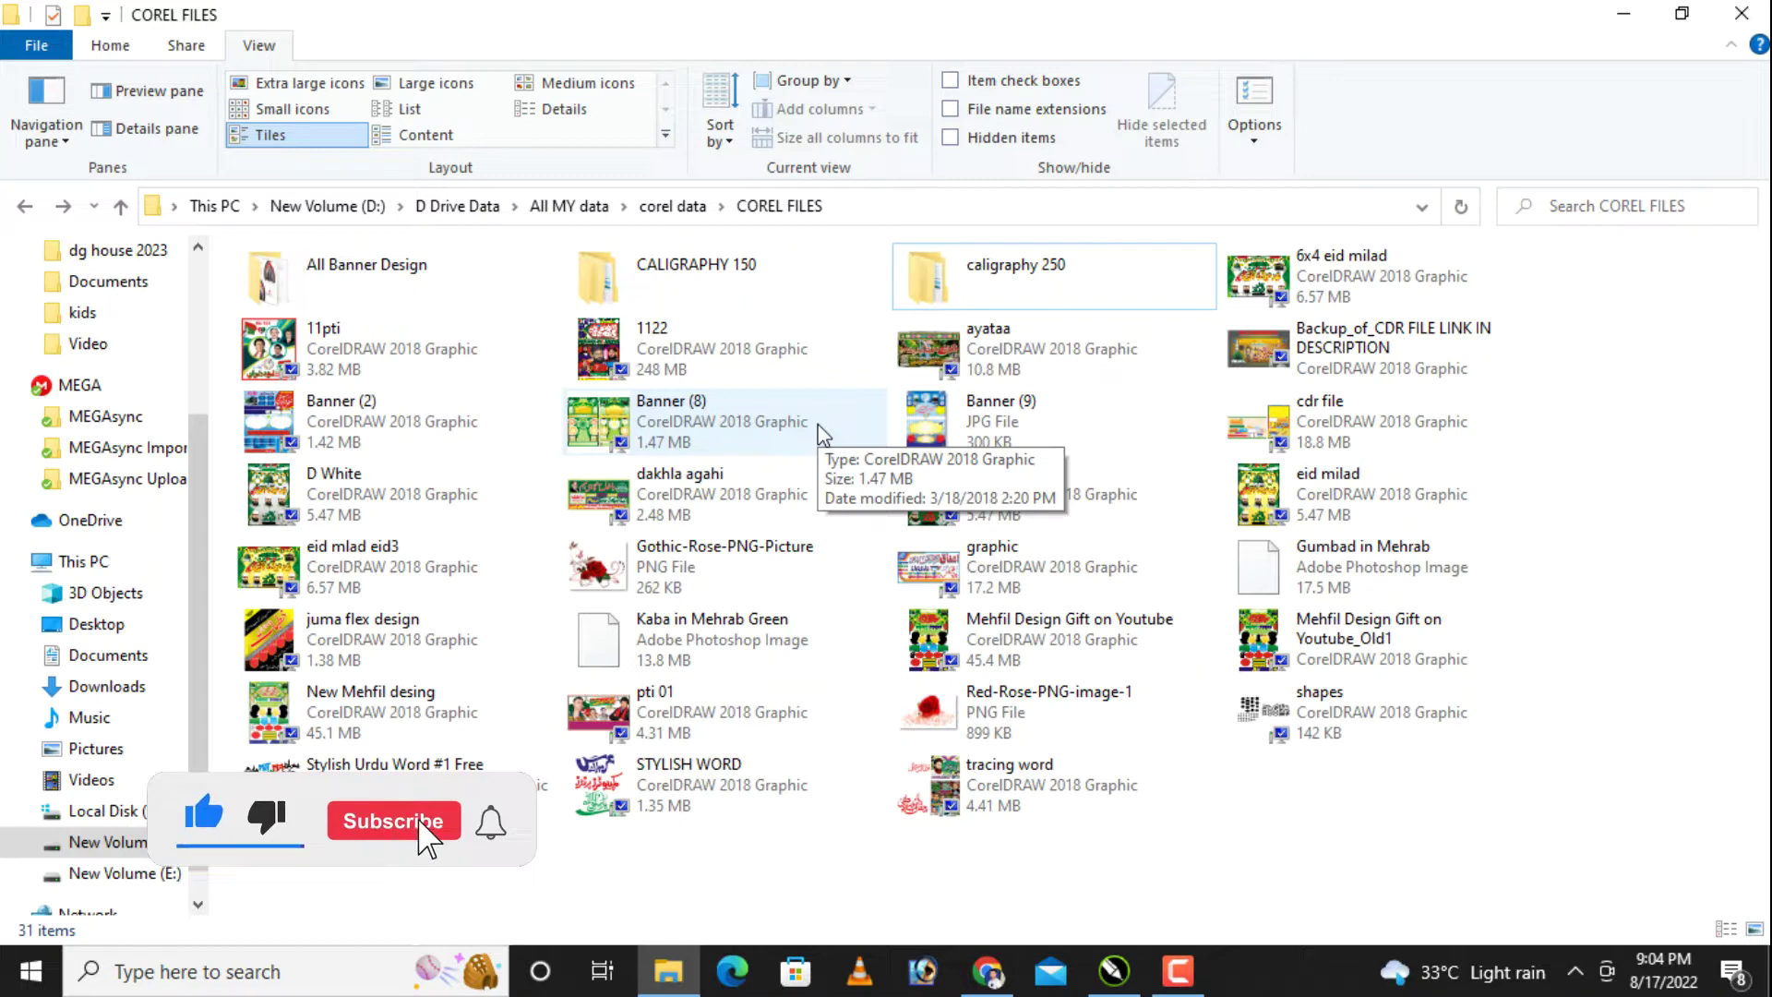
double_click(680, 270)
double_click(470, 292)
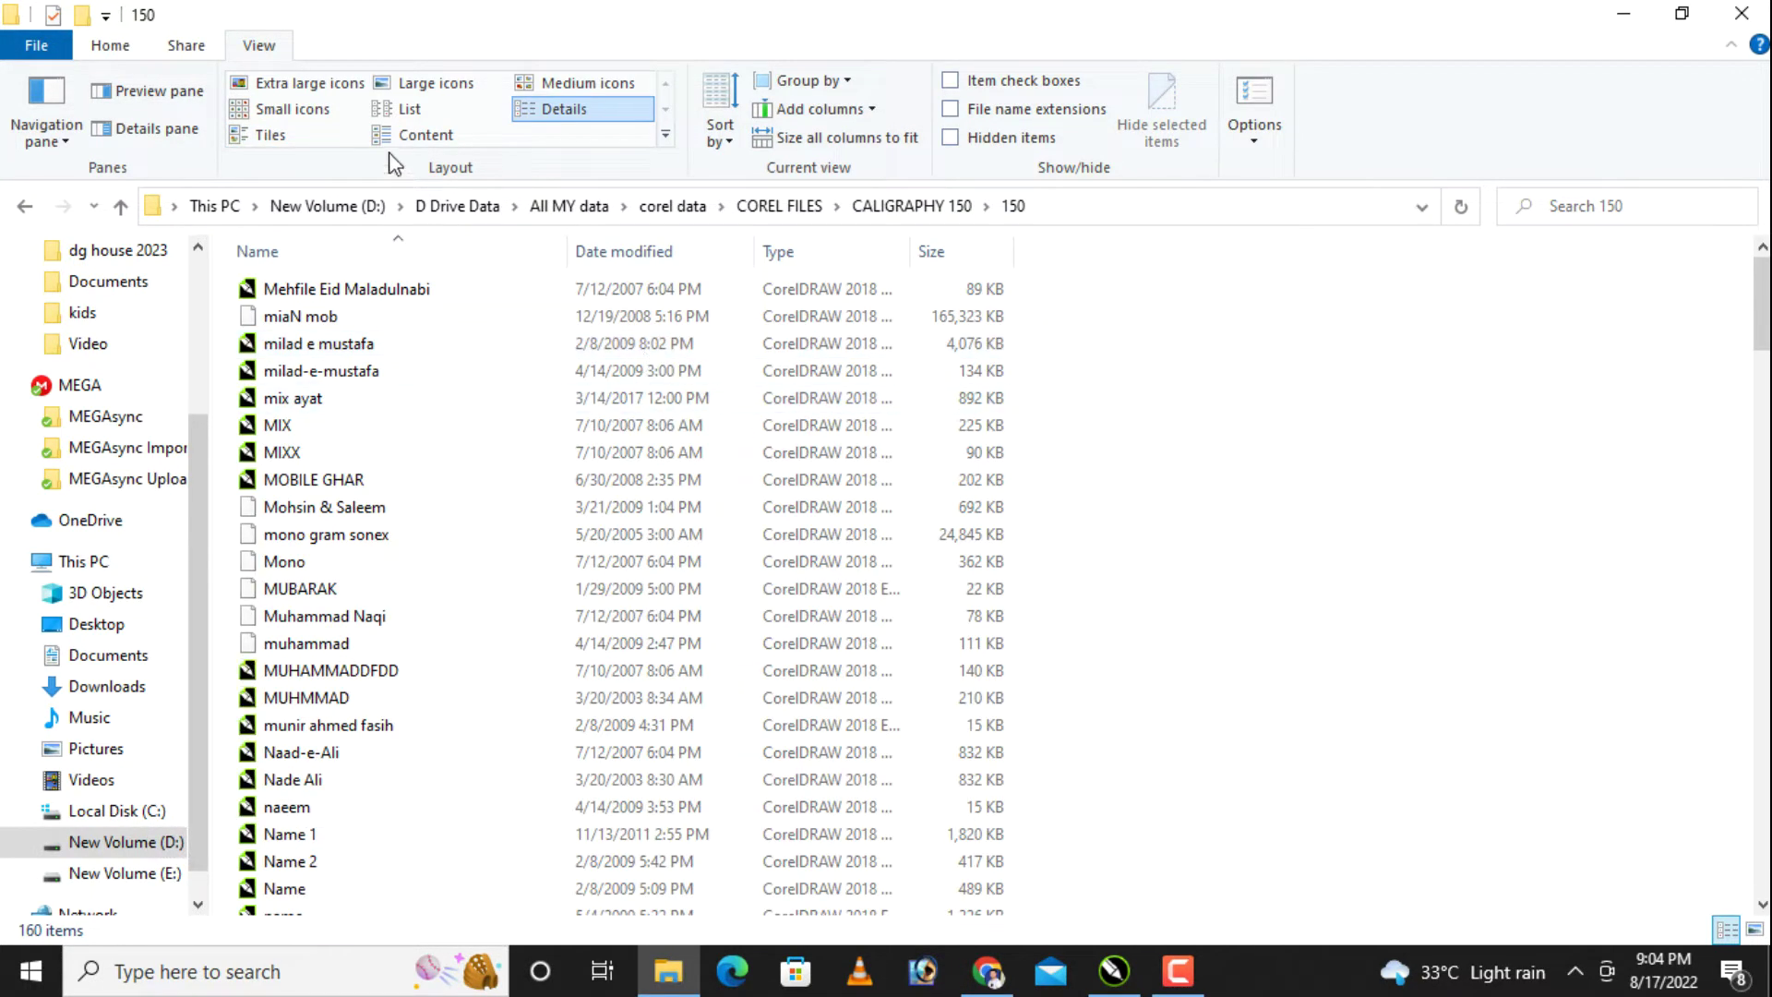
key(ctrl+shift+2)
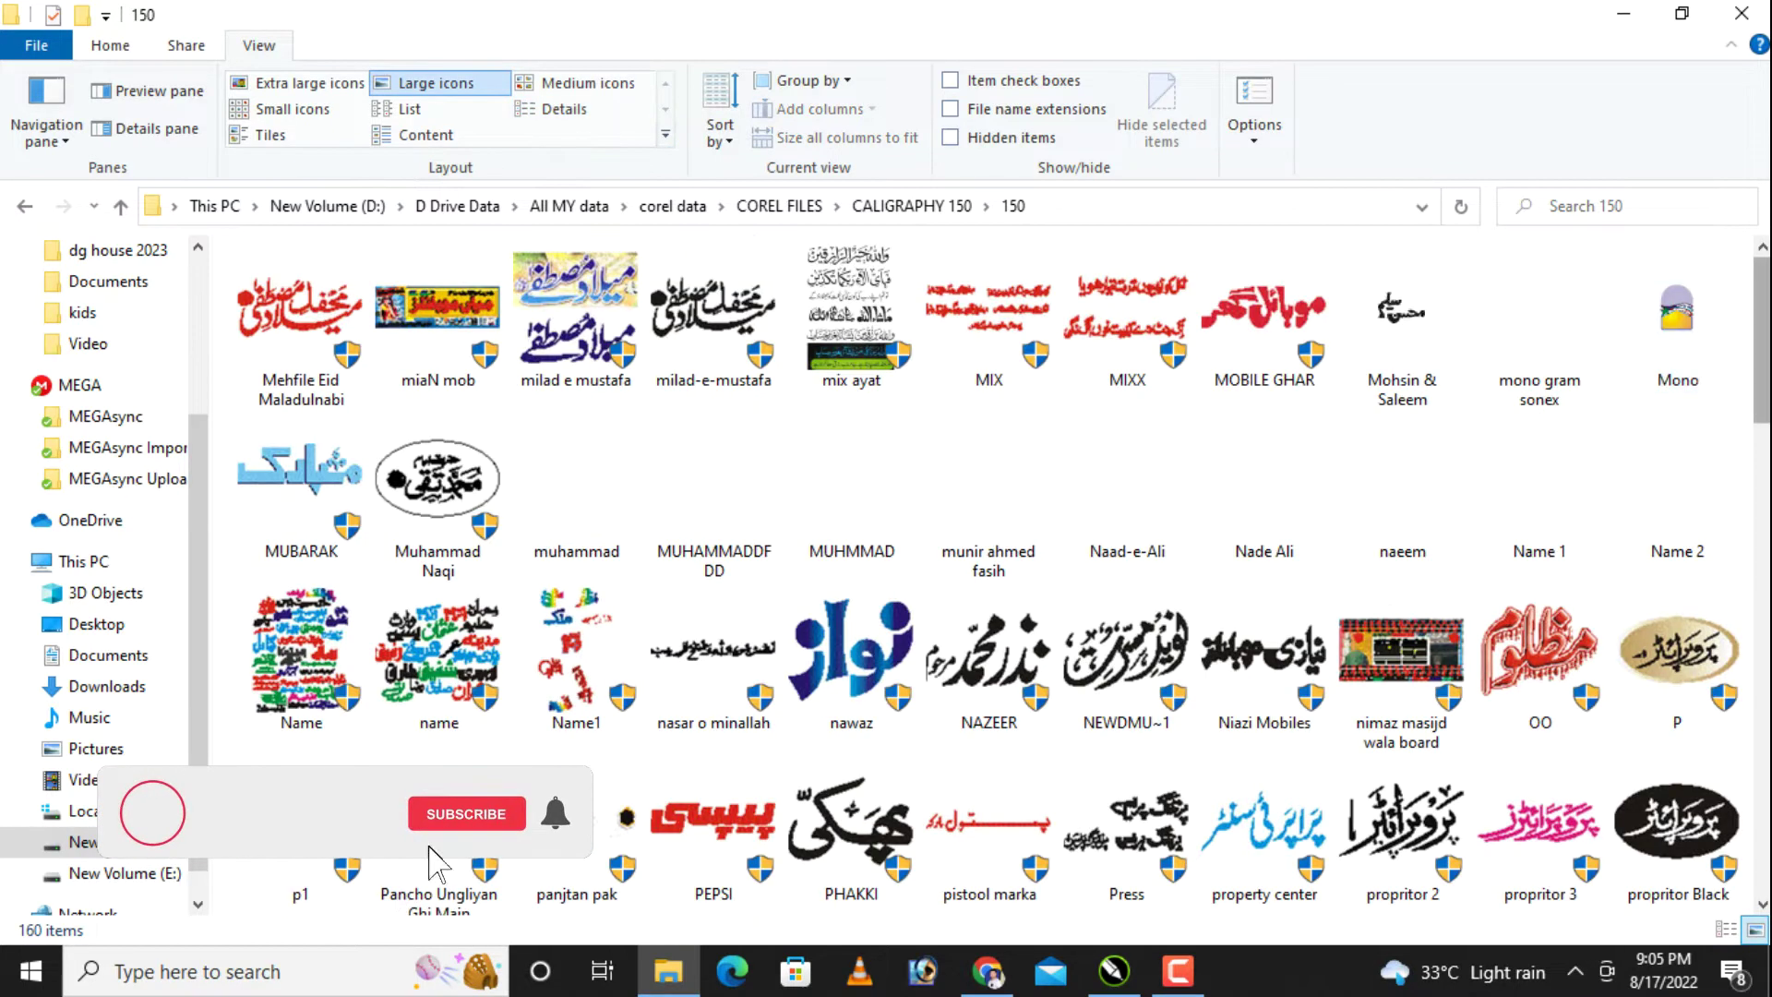
Step: Scroll through the 160 calligraphy thumbnails, then go back twice to COREL FILES
scroll(1003, 583, down, 4)
scroll(1004, 582, down, 1)
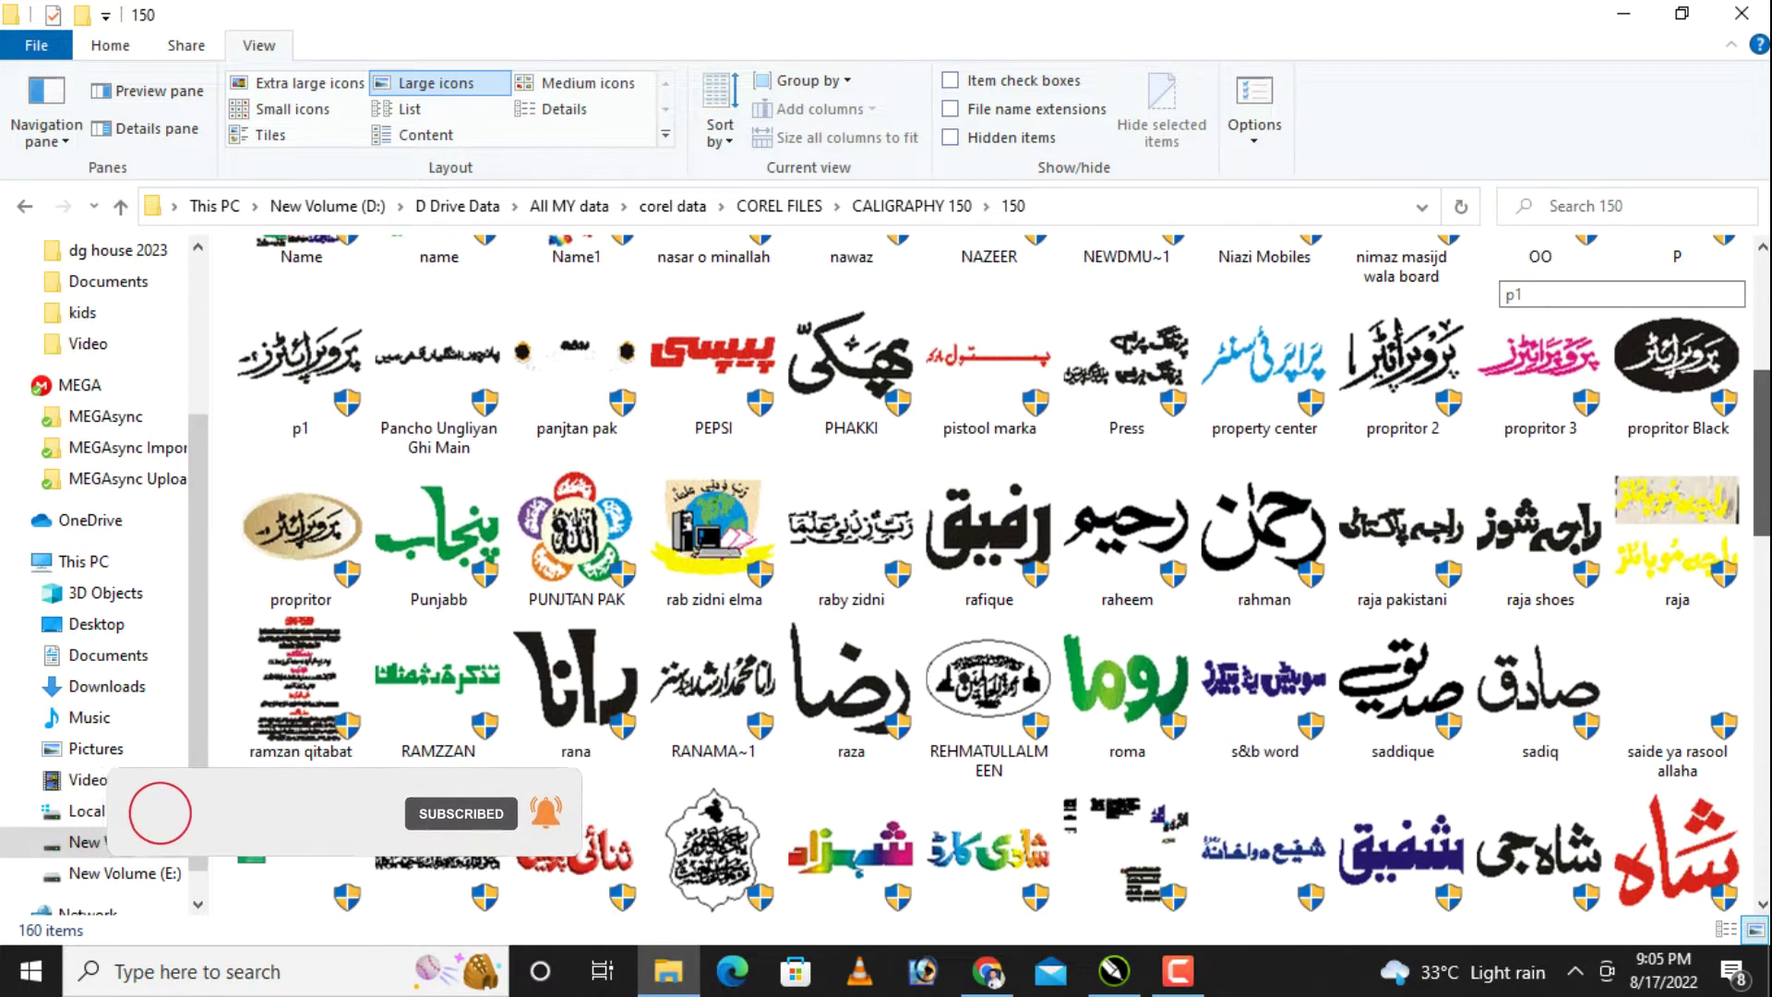
scroll(473, 900, down, 3)
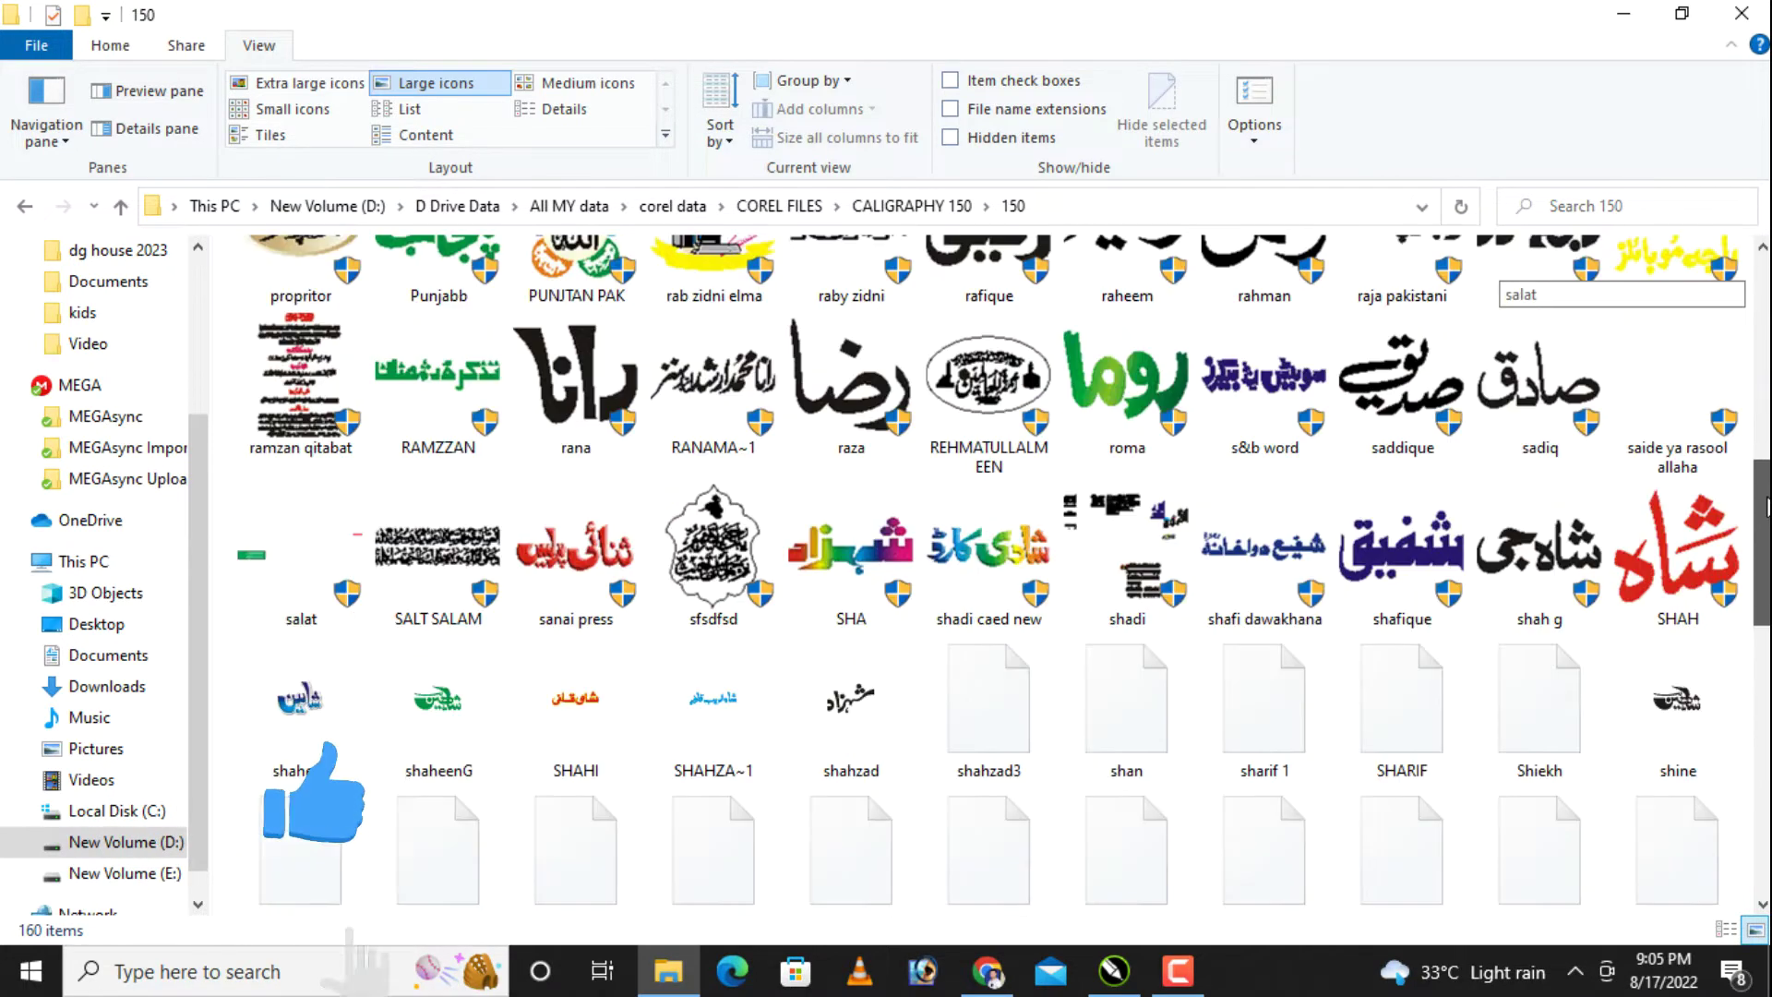
scroll(472, 899, down, 2)
scroll(472, 899, down, 2)
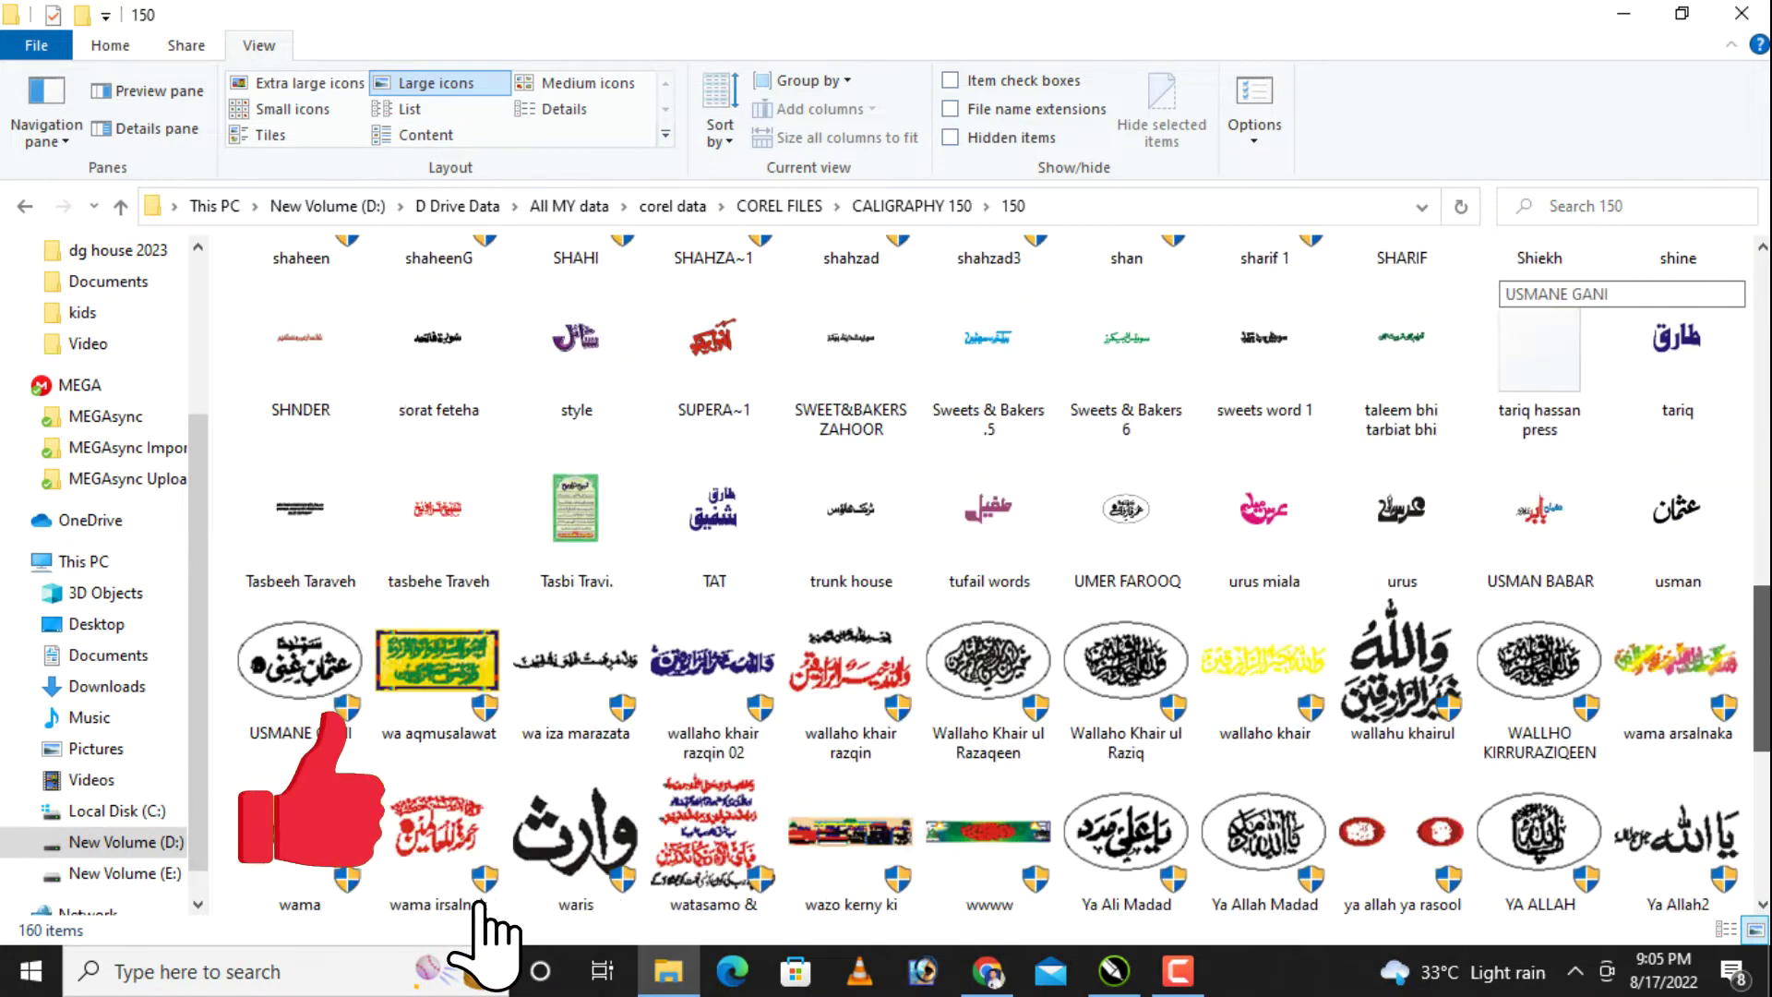
click(18, 209)
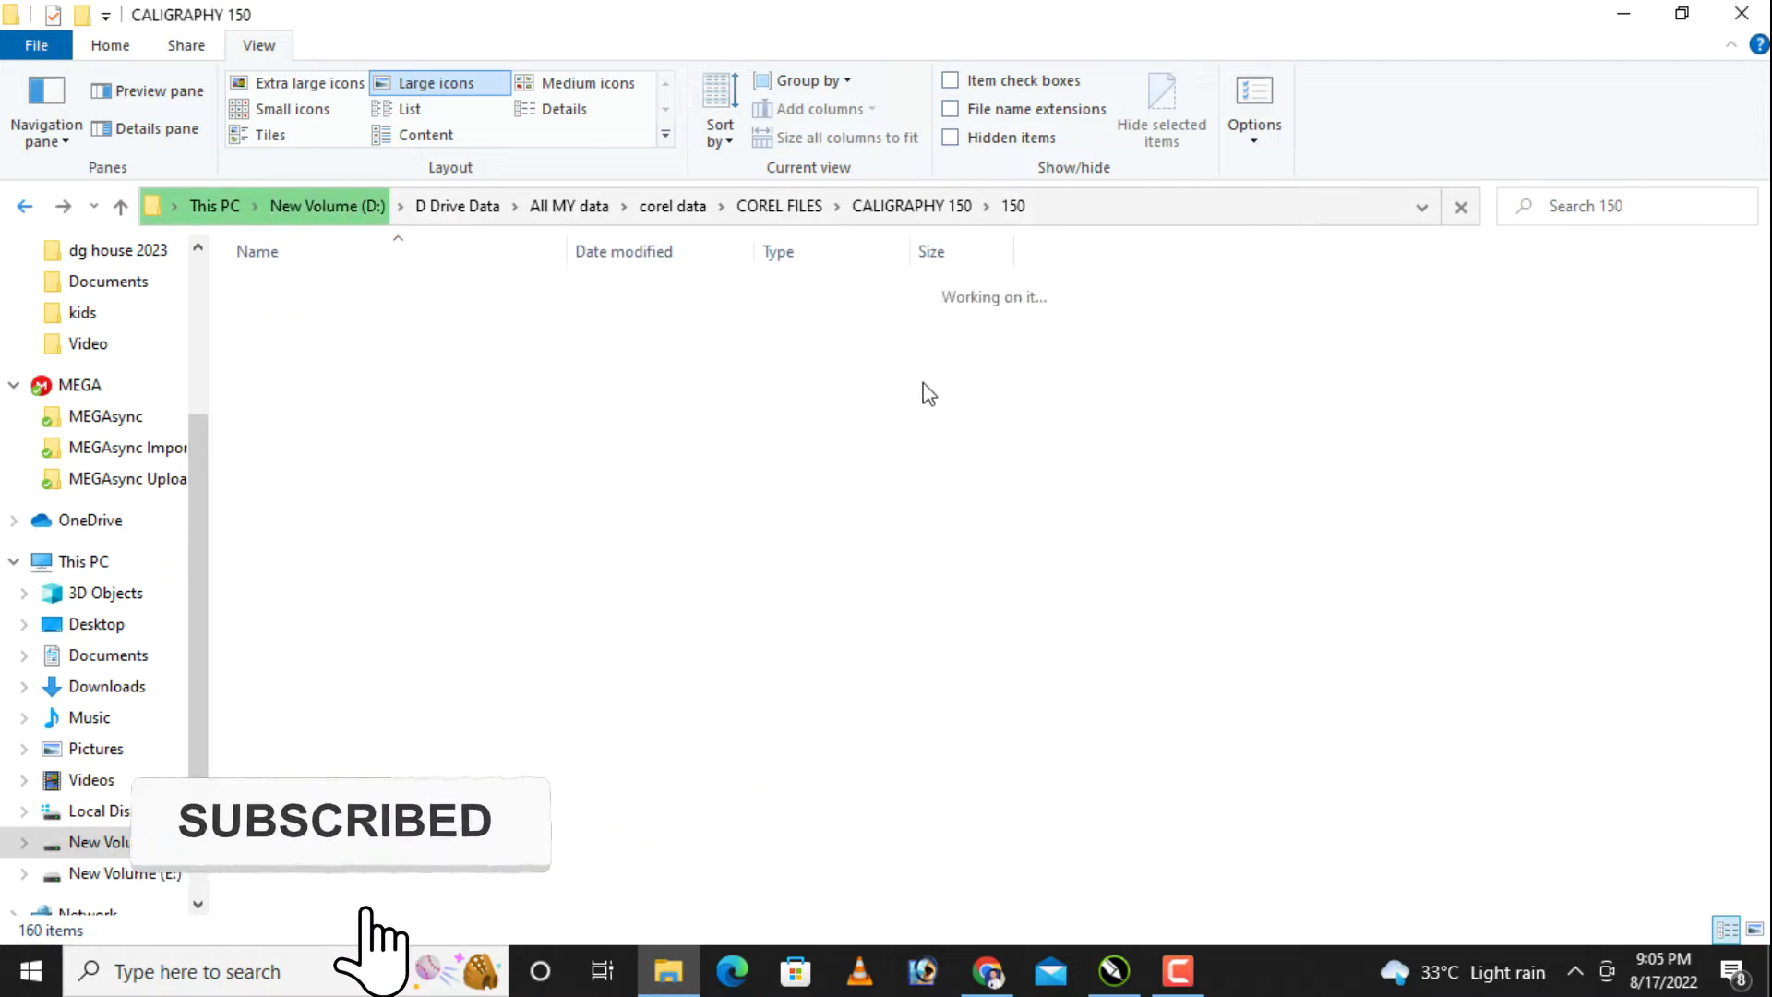
click(21, 209)
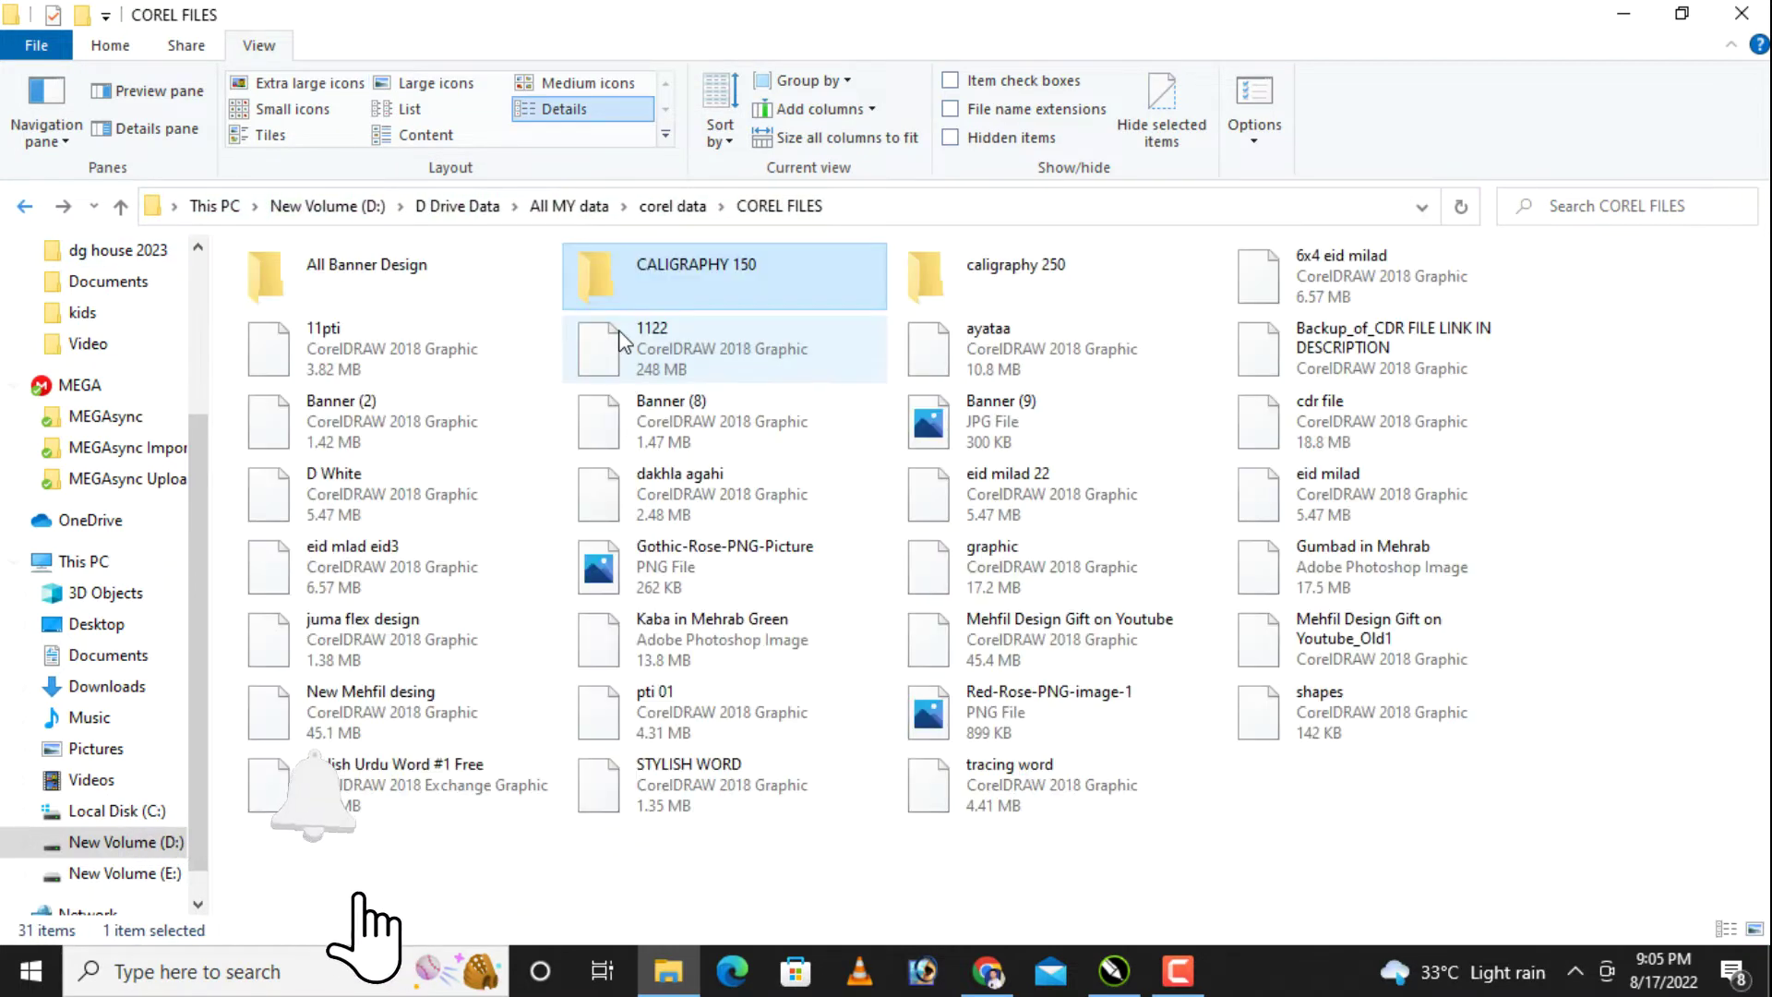
Step: Open caligraphy 250 > 250 as large thumbnails and scroll through the 246 designs
double_click(1105, 295)
double_click(553, 294)
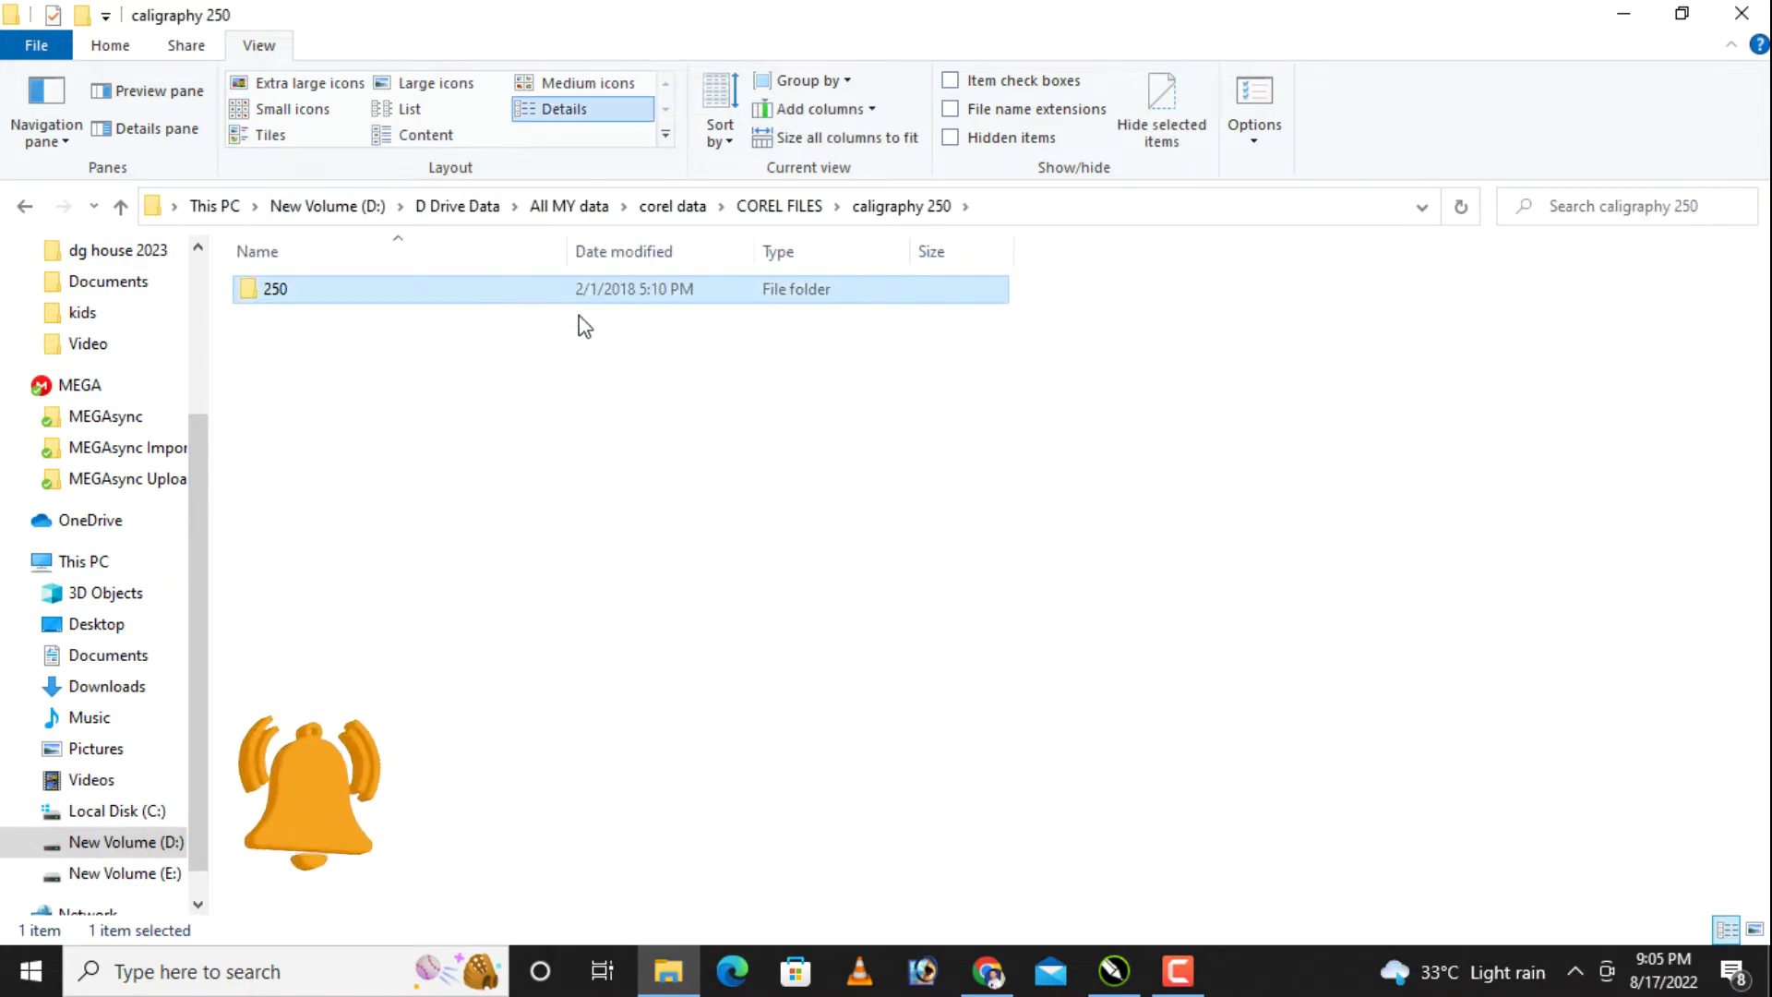
click(436, 82)
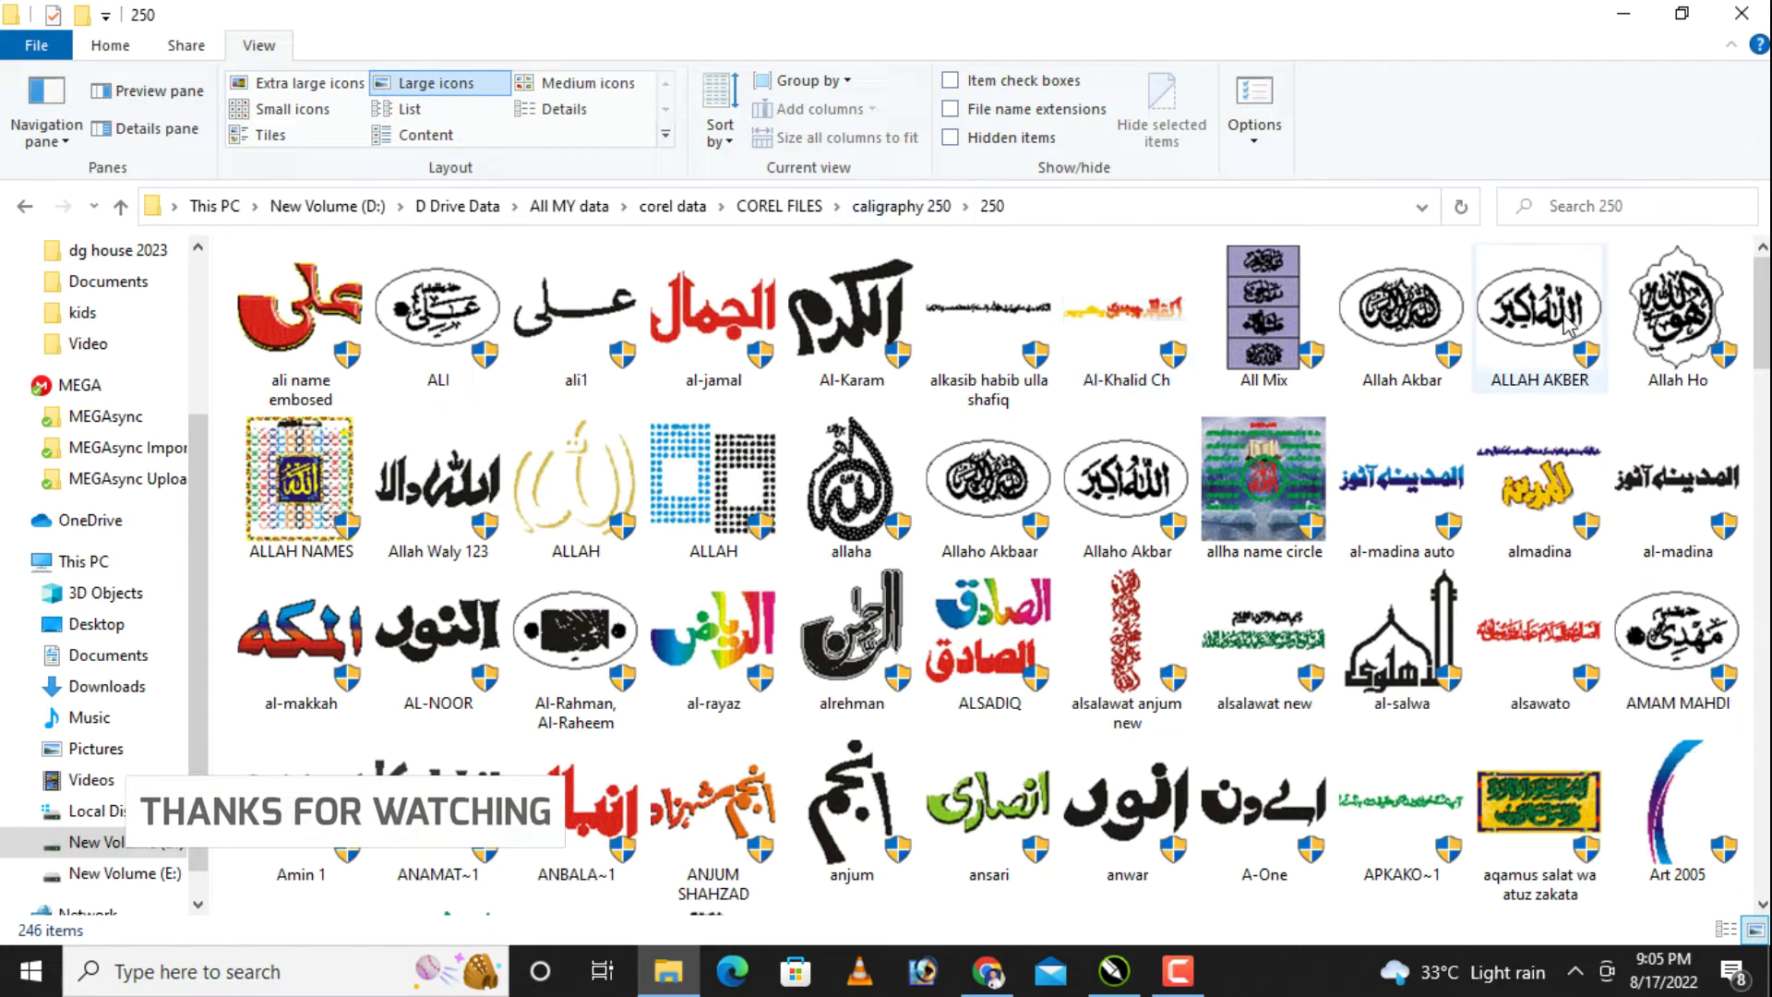
drag(1762, 308, 1767, 507)
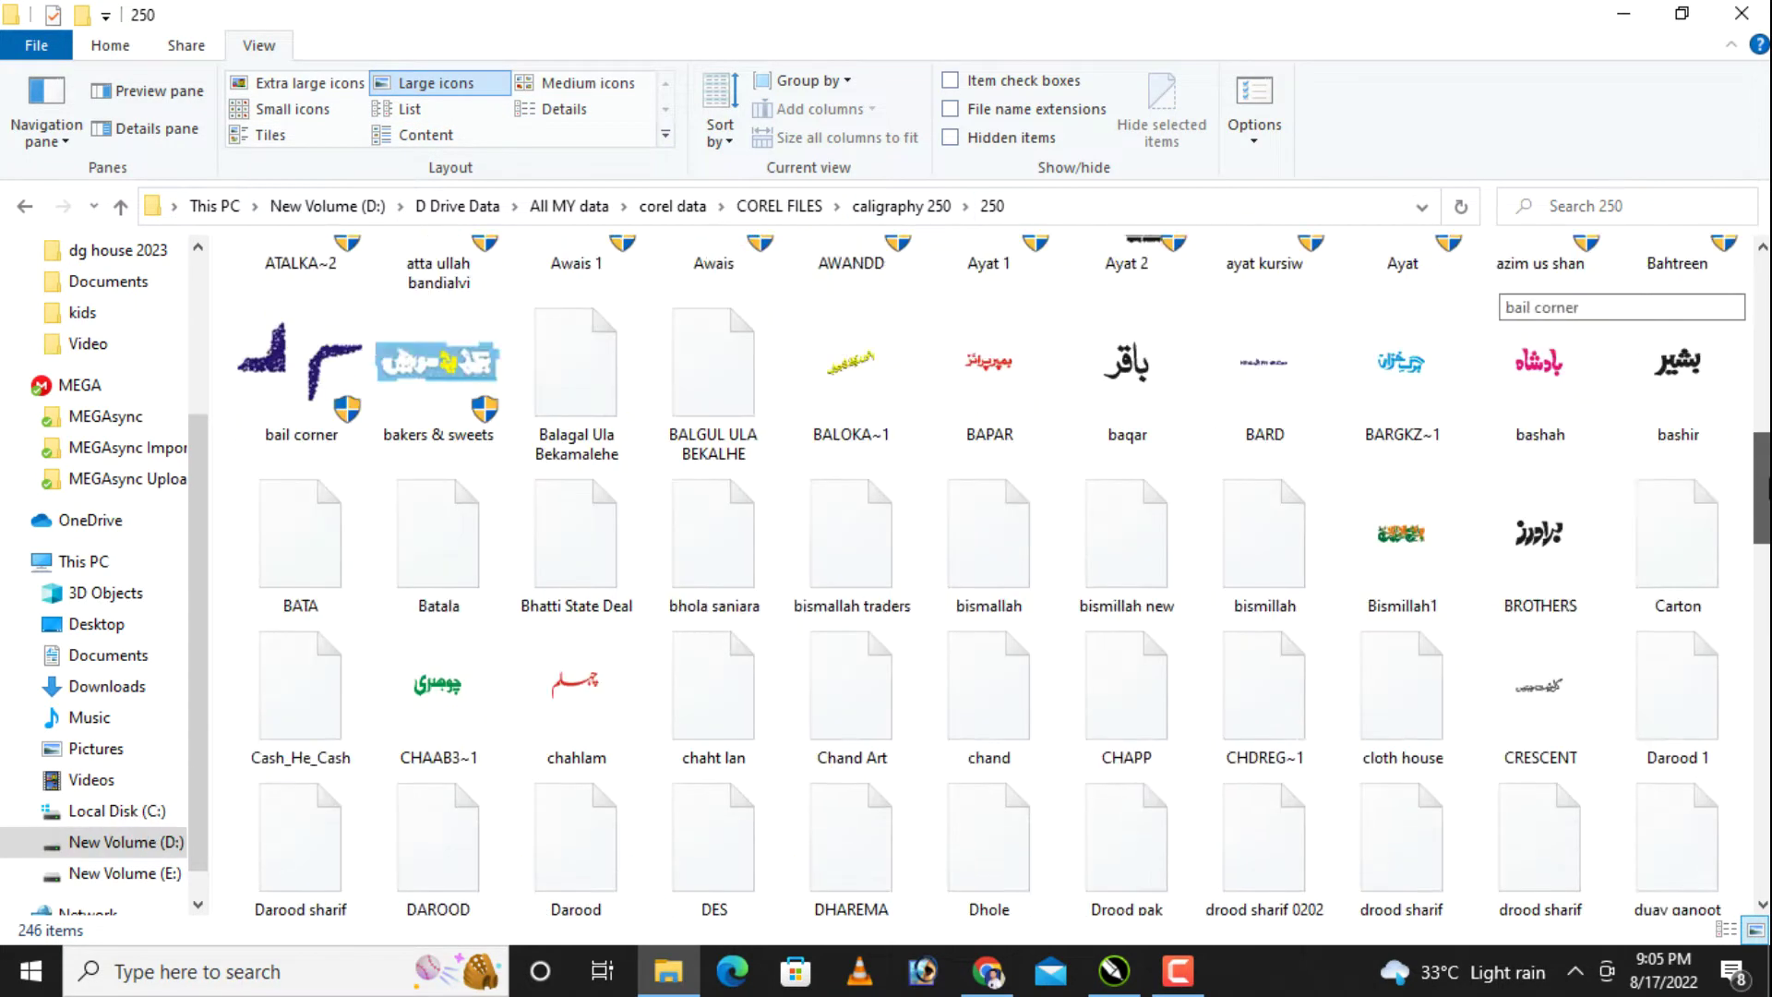
drag(1766, 507, 1767, 632)
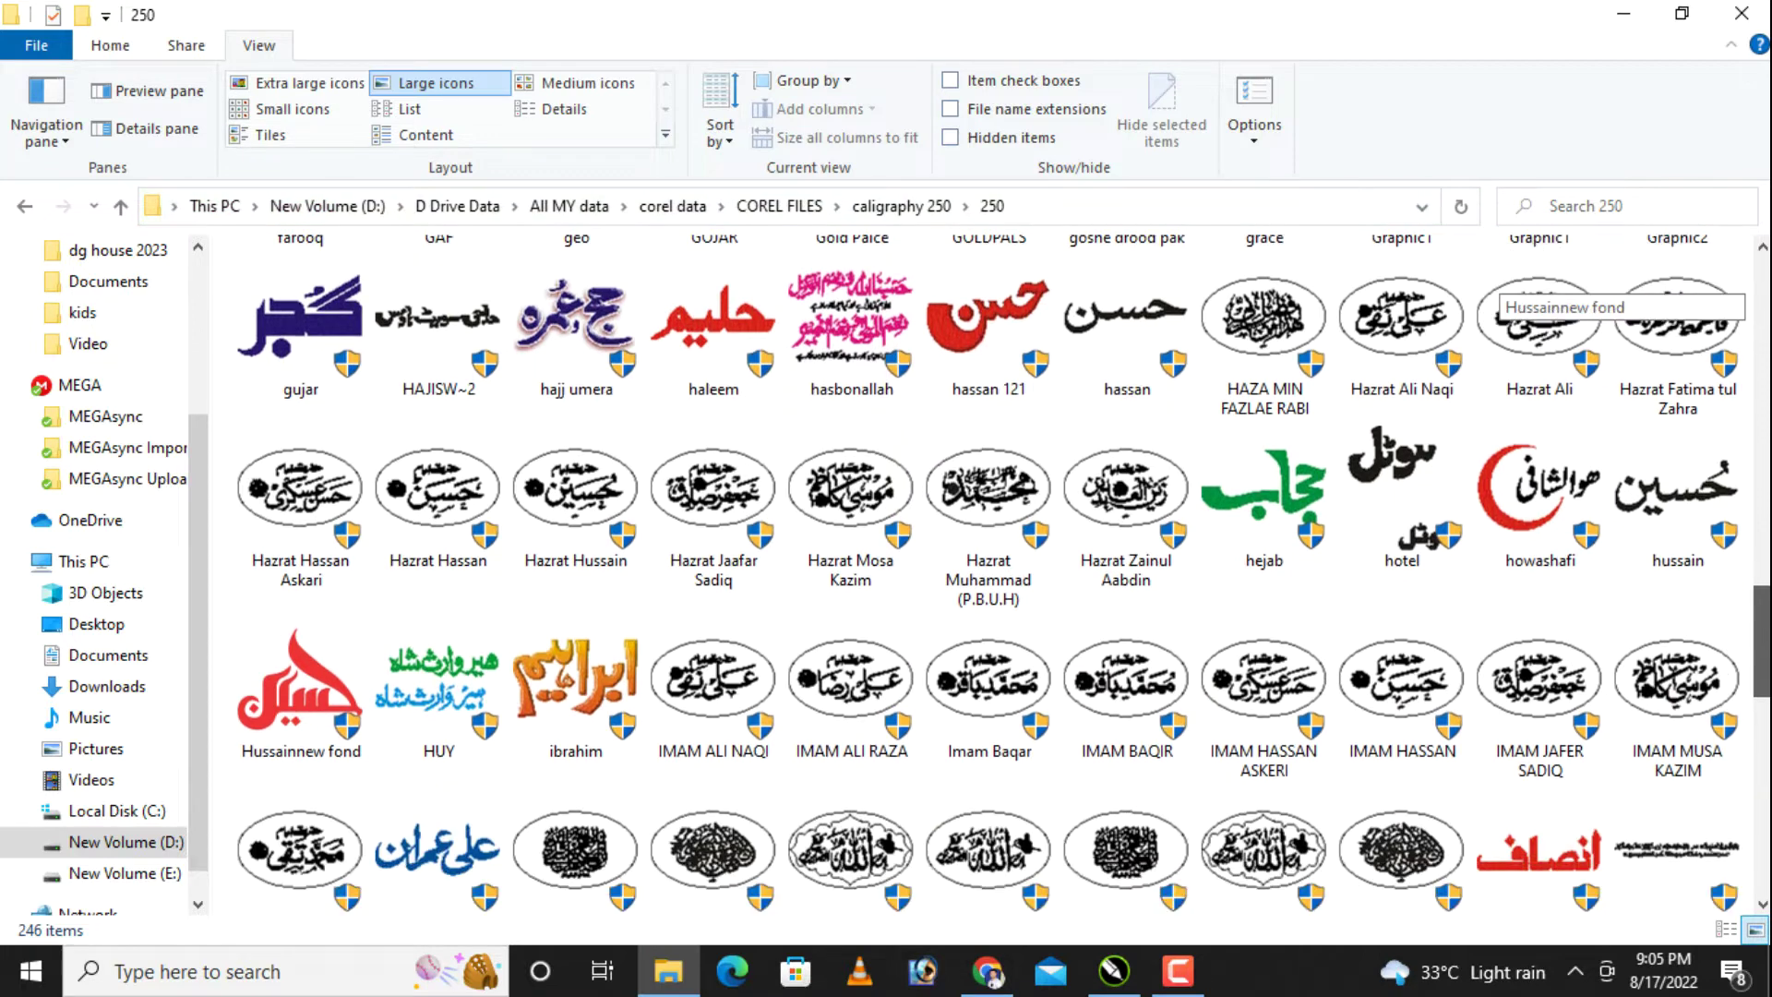
scroll(1556, 620, down, 2)
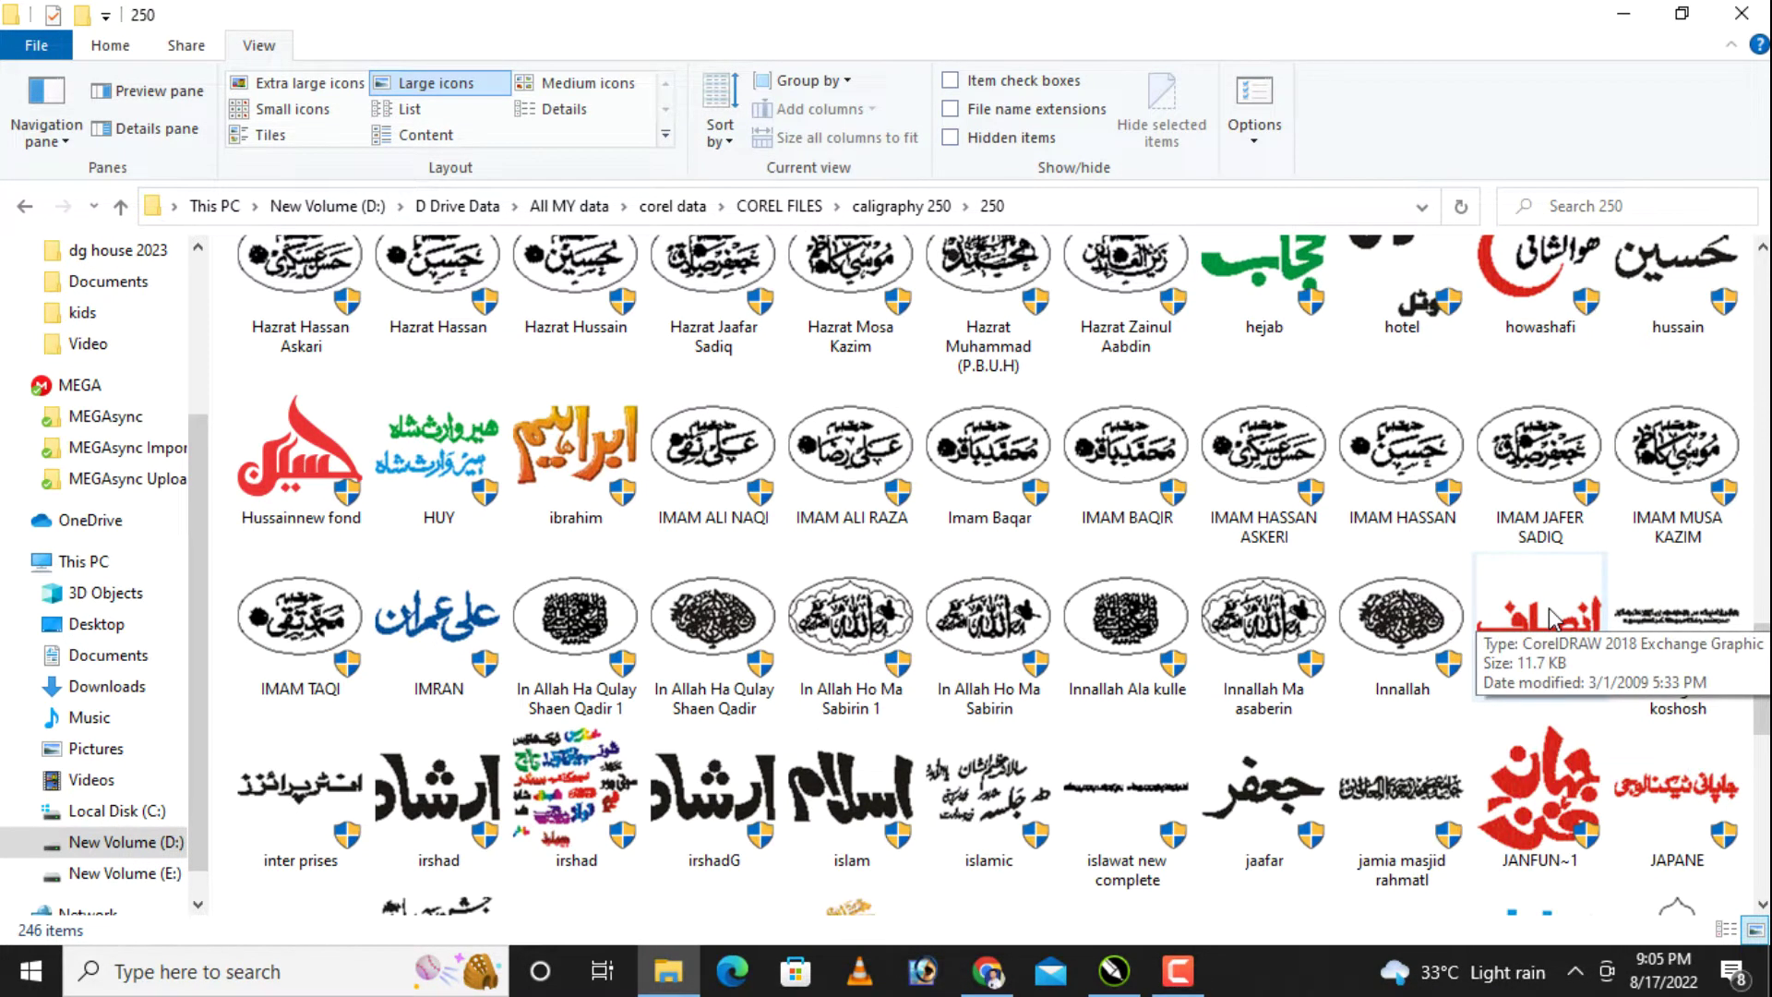
drag(1767, 641, 1766, 734)
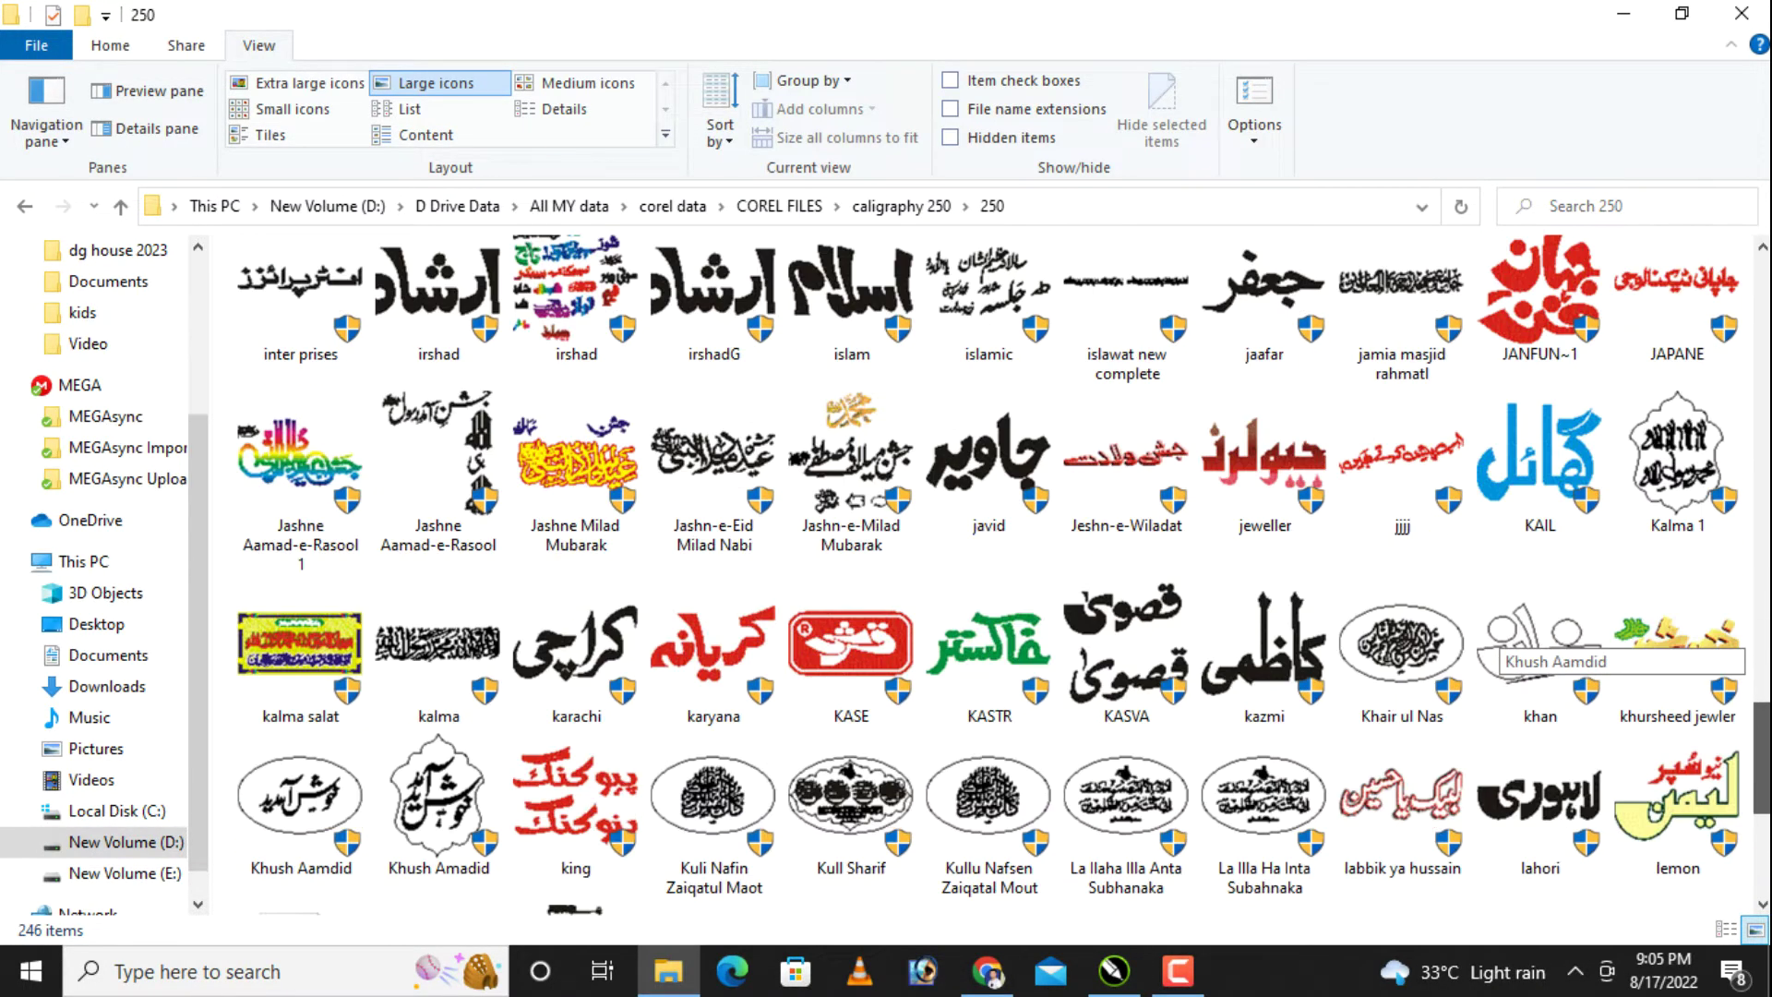
Step: Select the Hazrat Muhammad (P.B.U.H) design, scroll back up, and return to COREL FILES
scroll(1486, 642, up, 6)
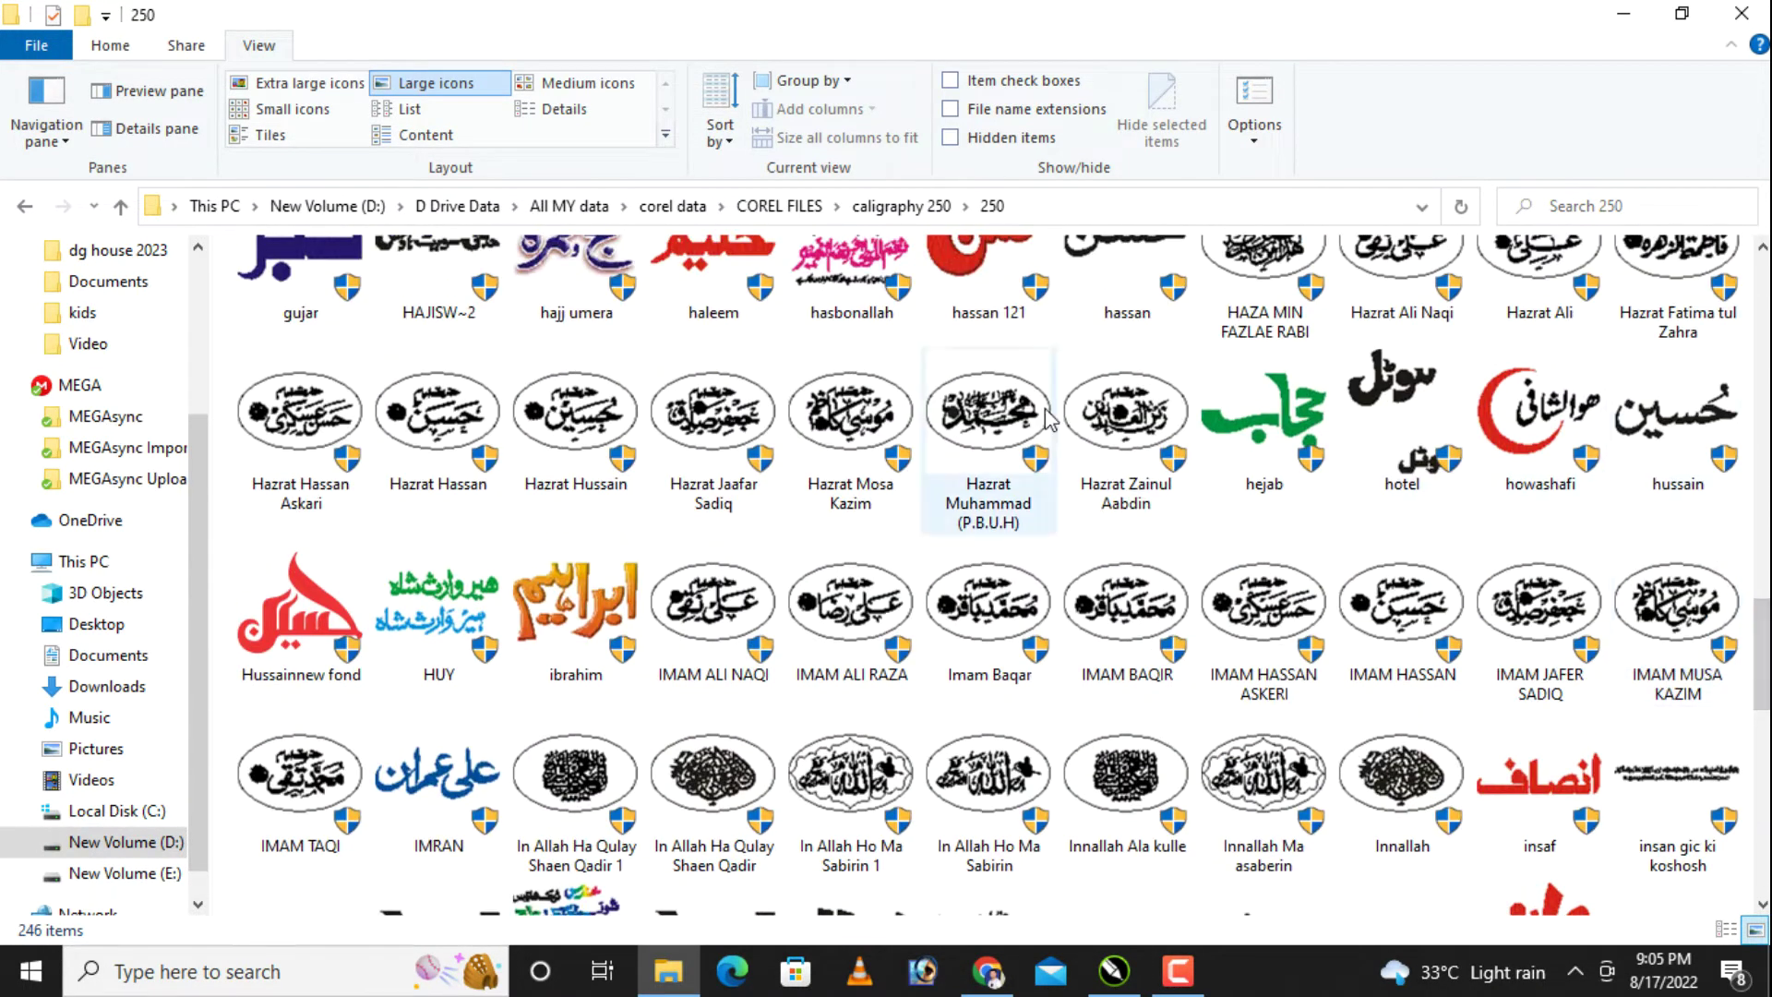
click(969, 429)
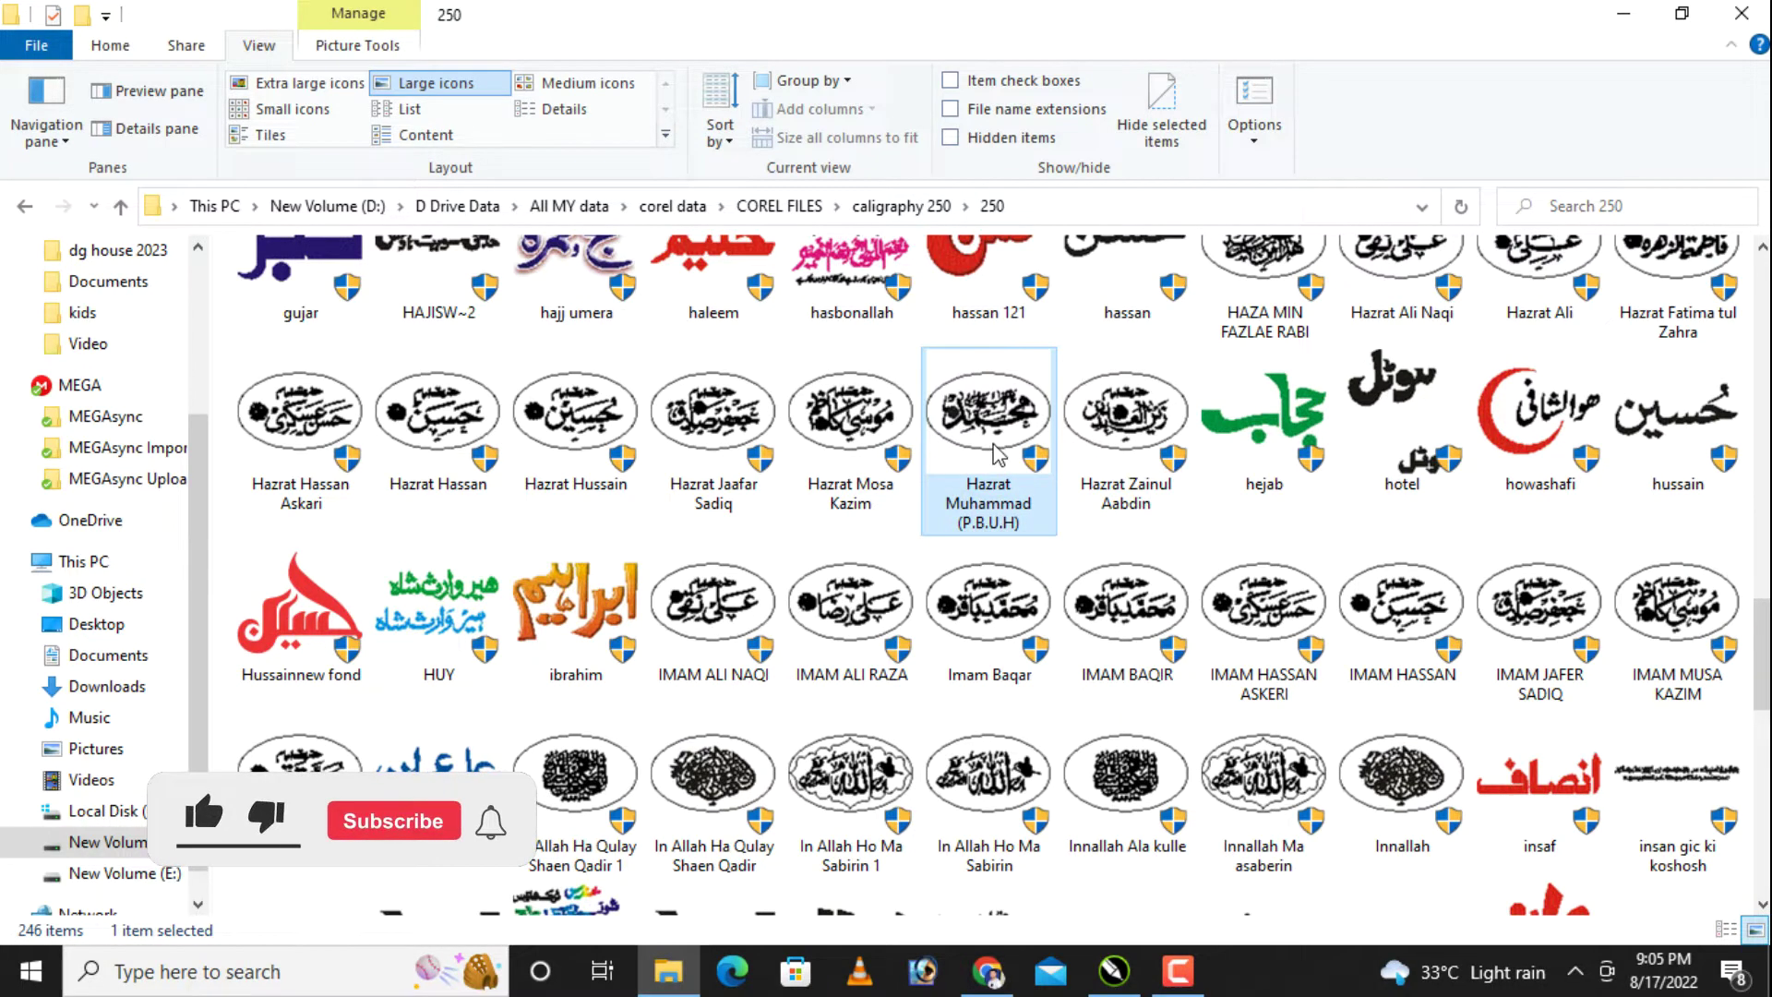
scroll(995, 453, up, 2)
scroll(995, 452, up, 5)
scroll(995, 452, up, 3)
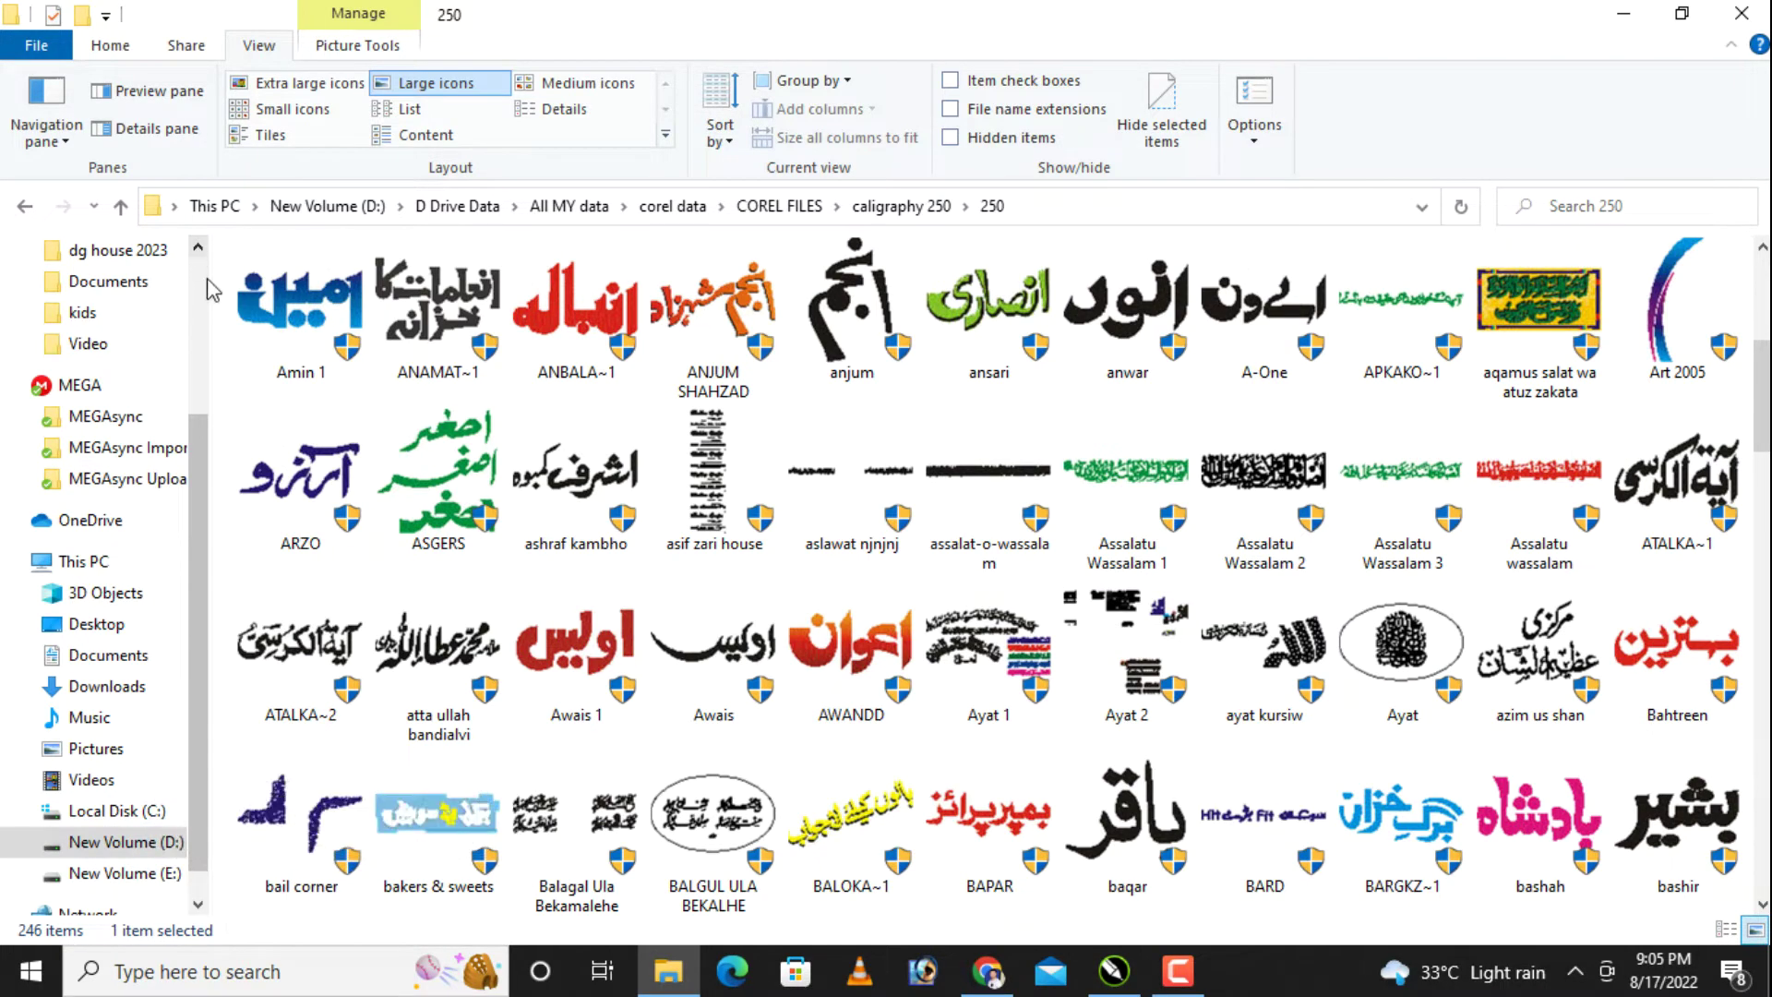
scroll(1400, 433, up, 1)
scroll(1400, 433, up, 3)
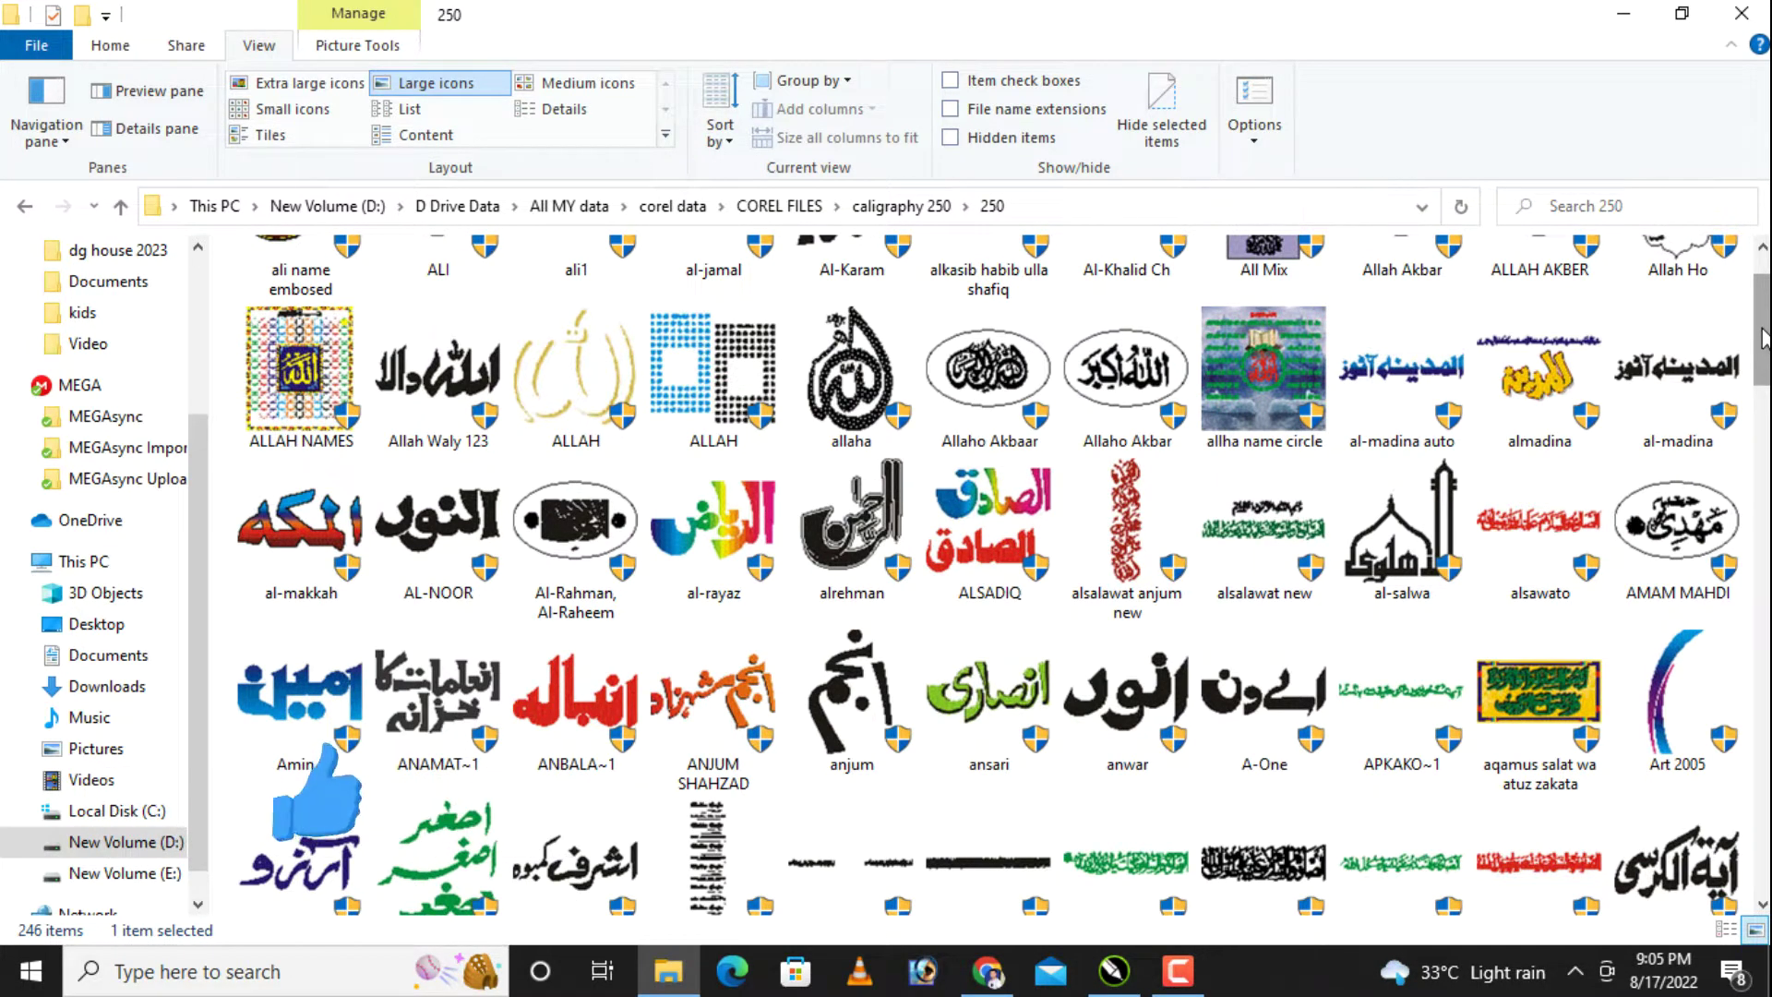
scroll(1762, 323, up, 1)
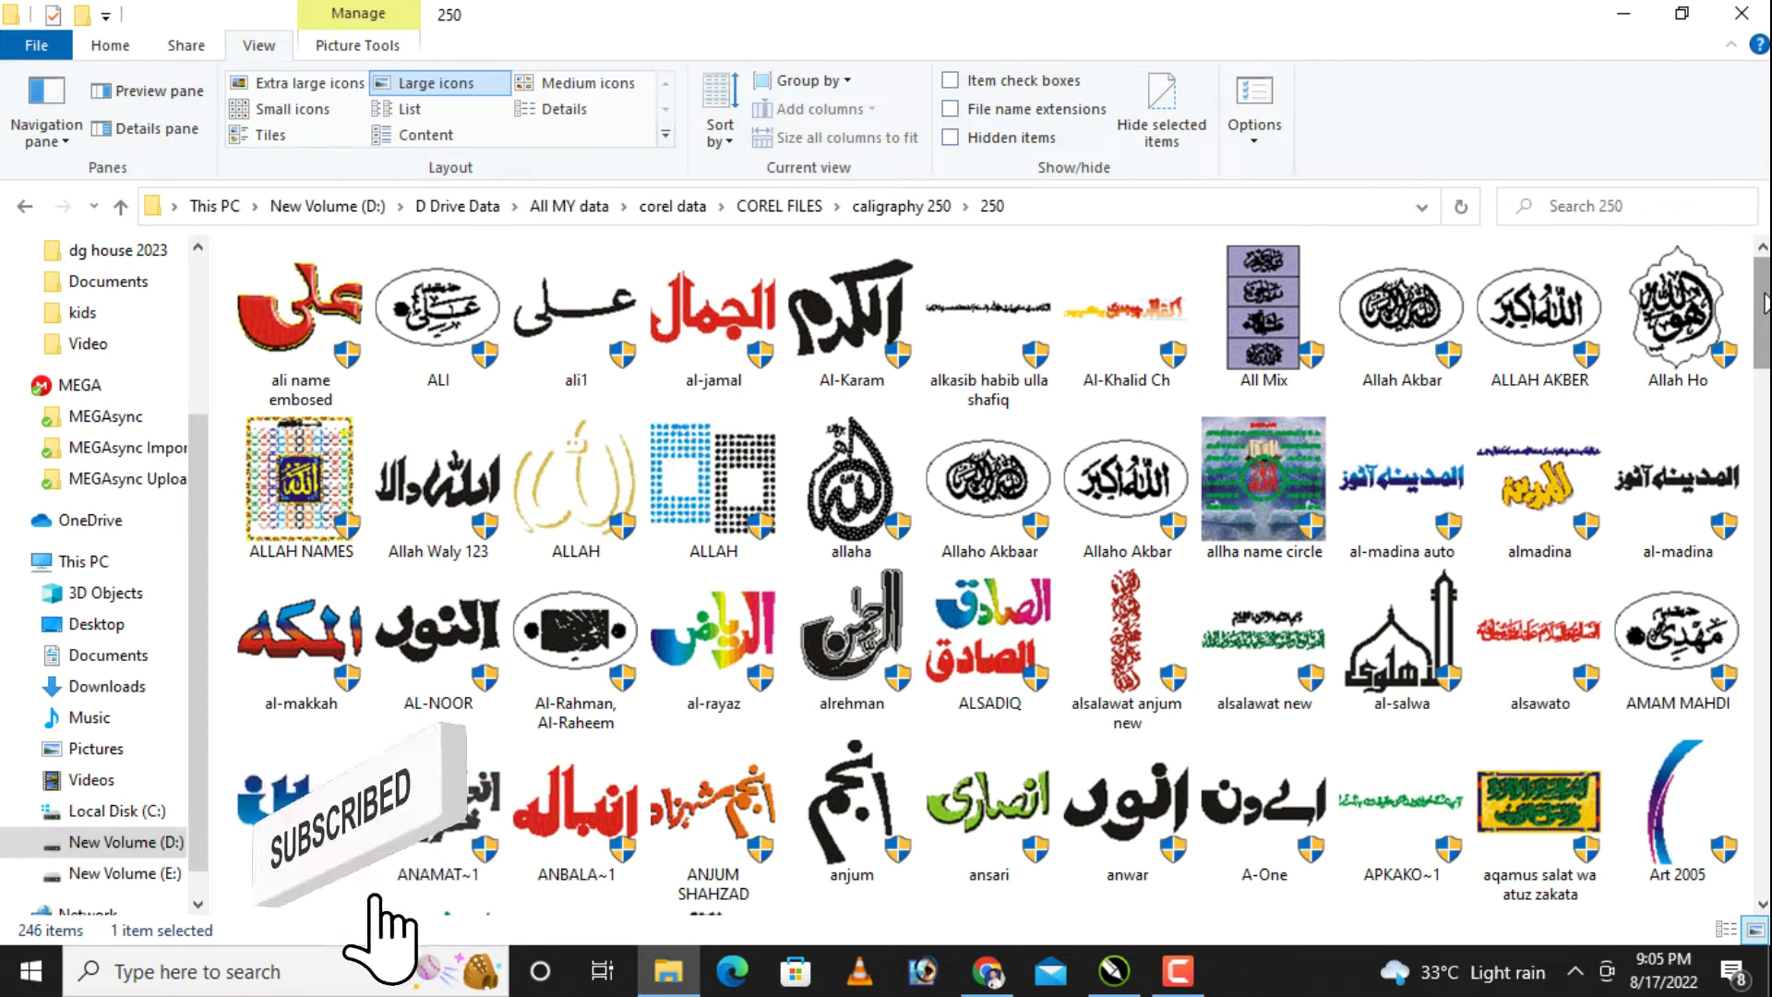
click(25, 207)
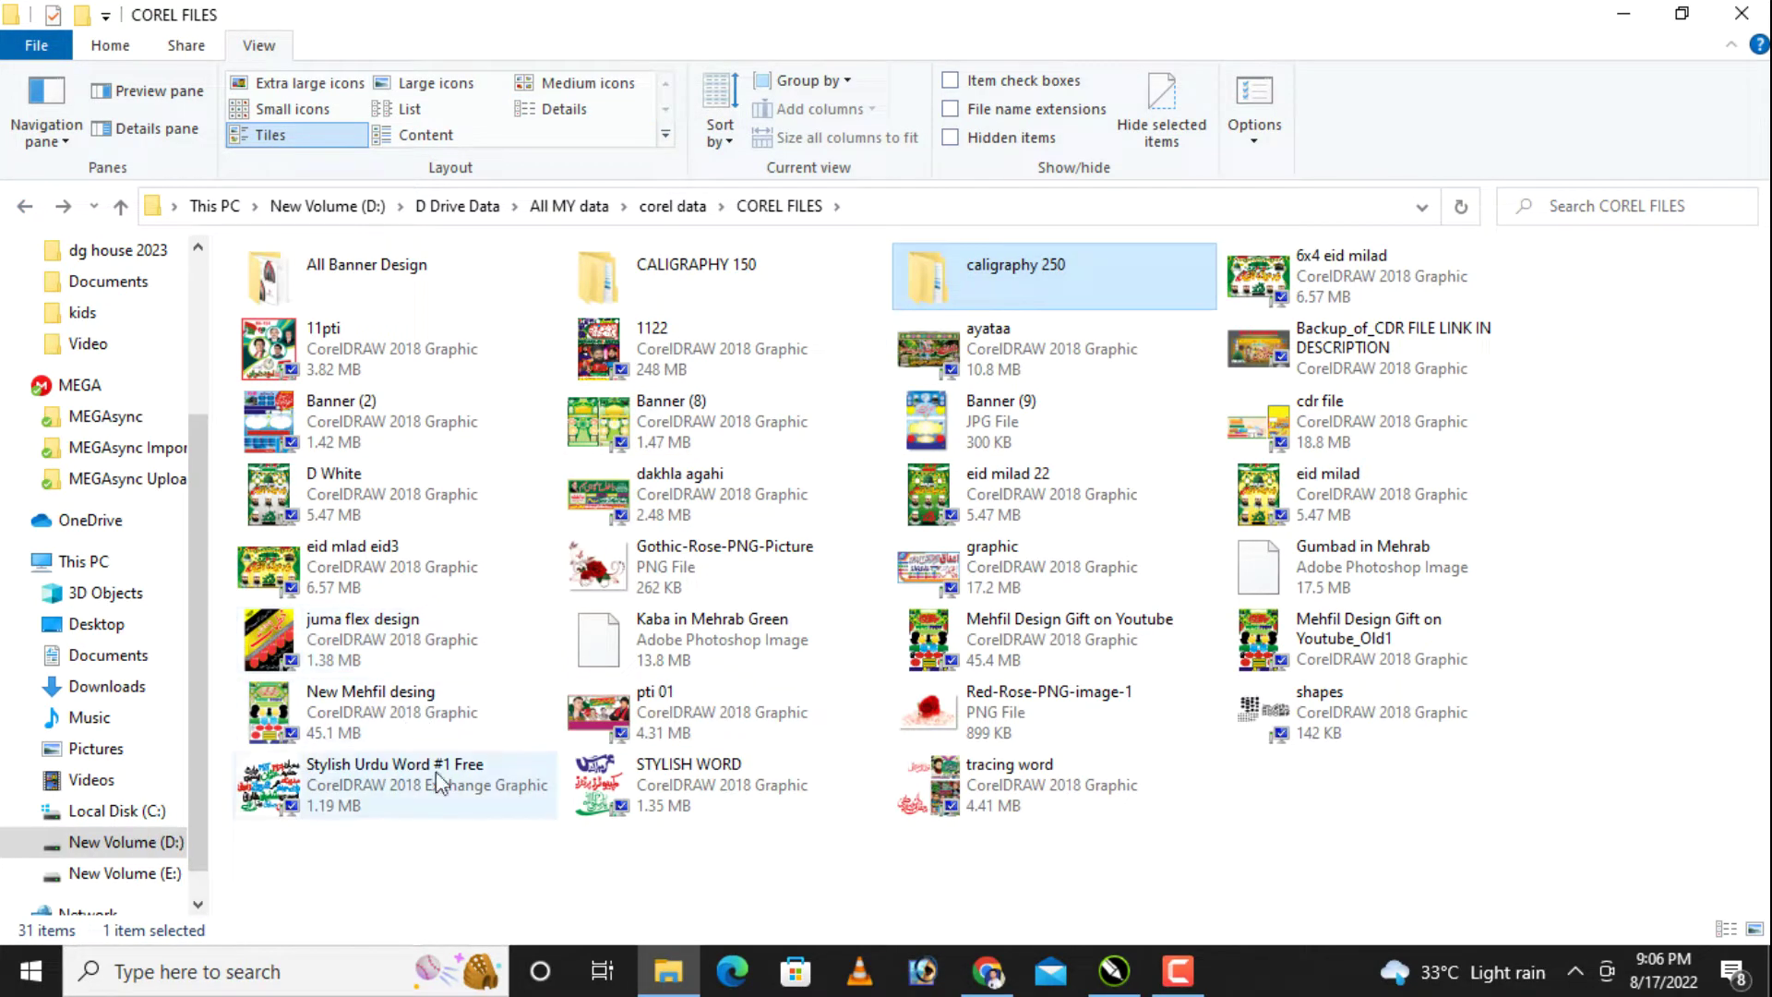
Step: Import pti 01.cdr by dragging it from Explorer onto the earning.cdr canvas
click(641, 706)
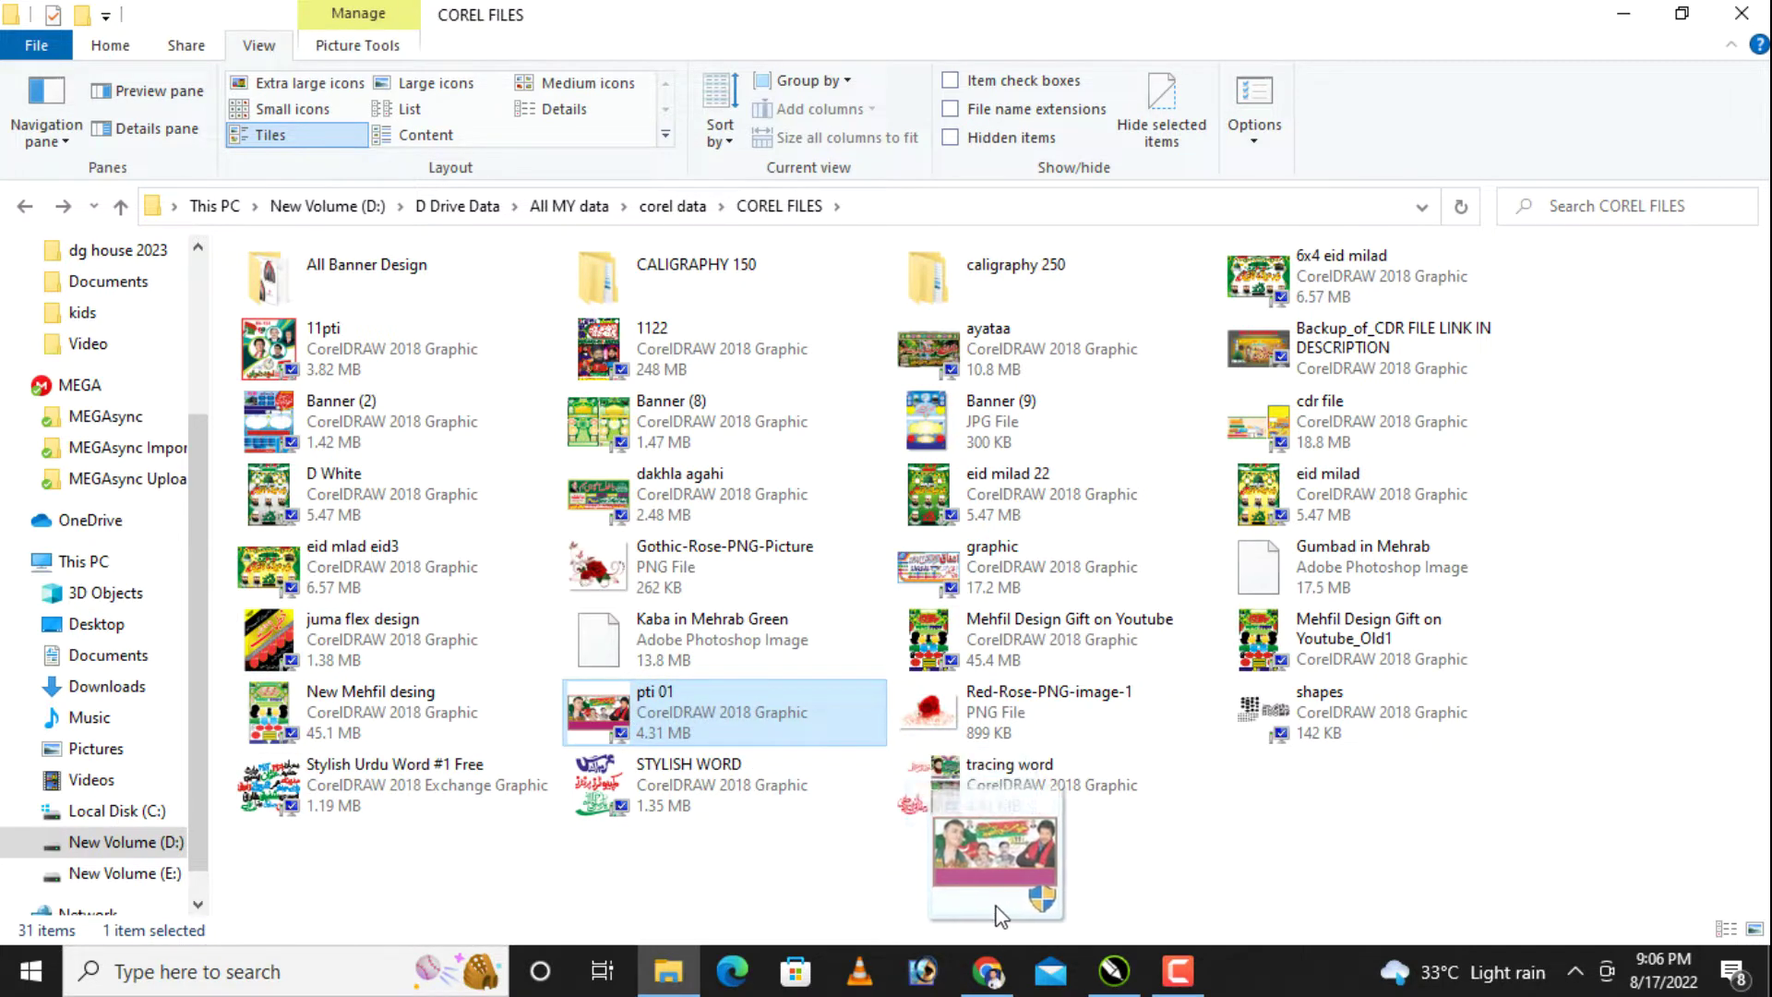
drag(678, 729, 706, 650)
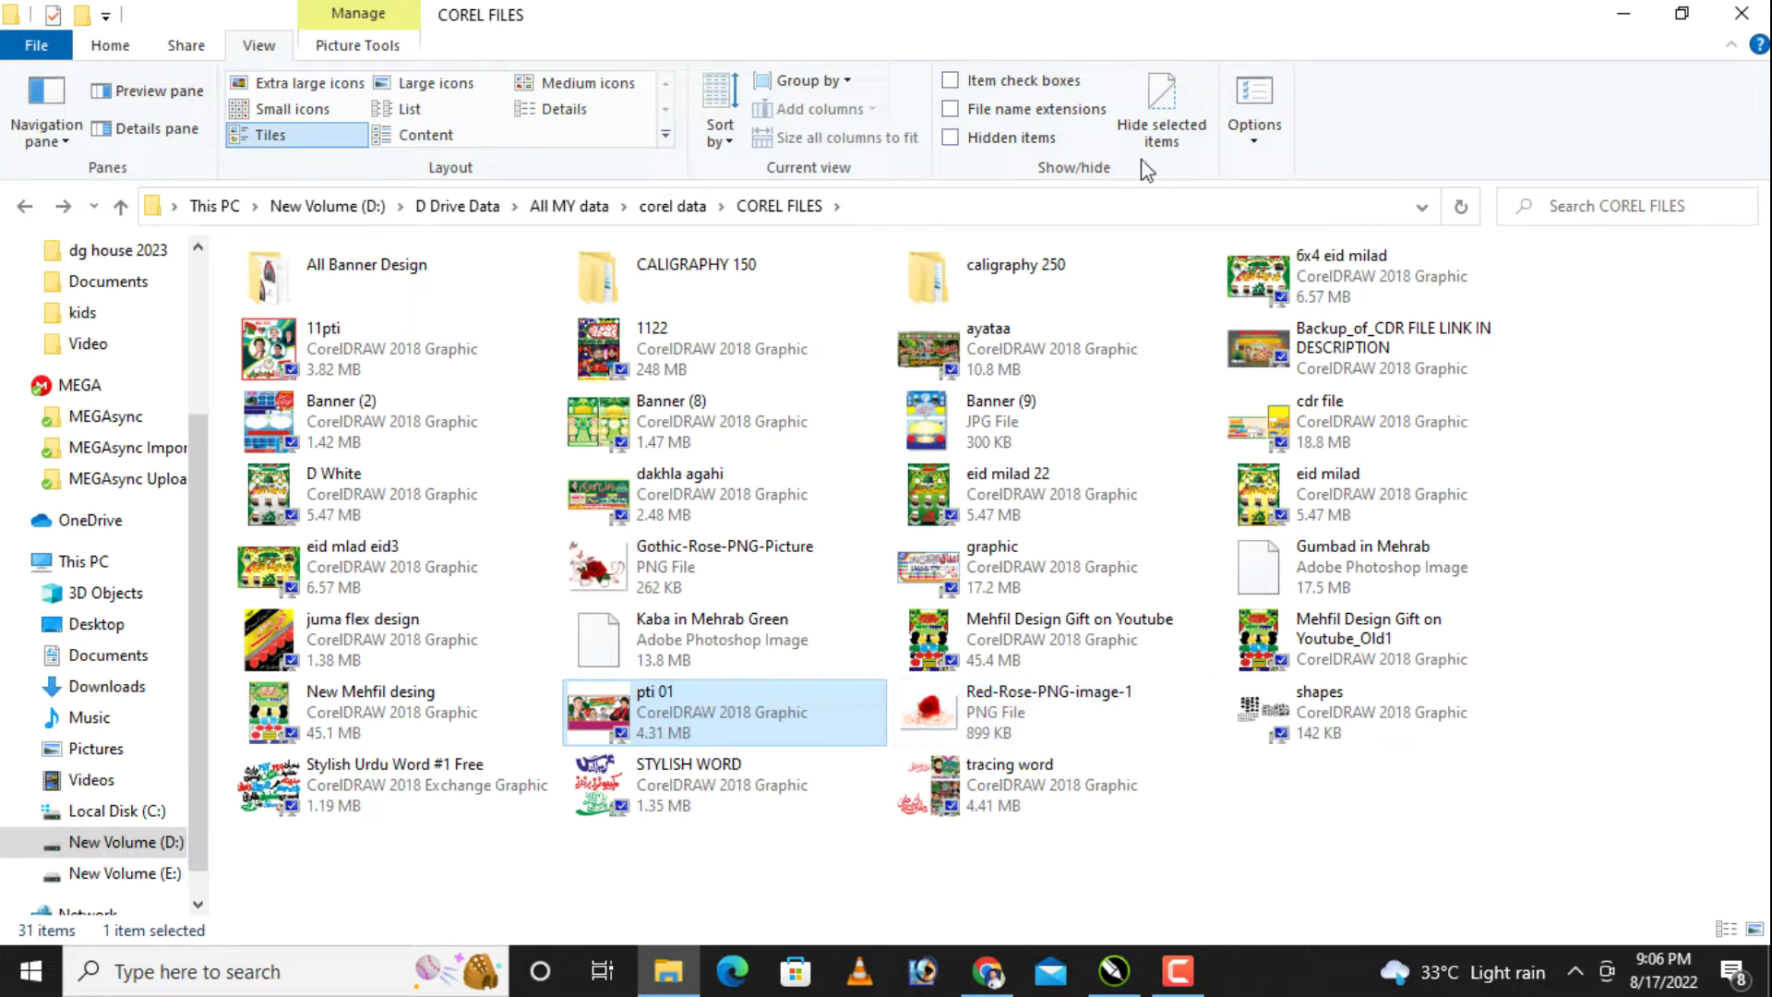
drag(782, 688, 1119, 976)
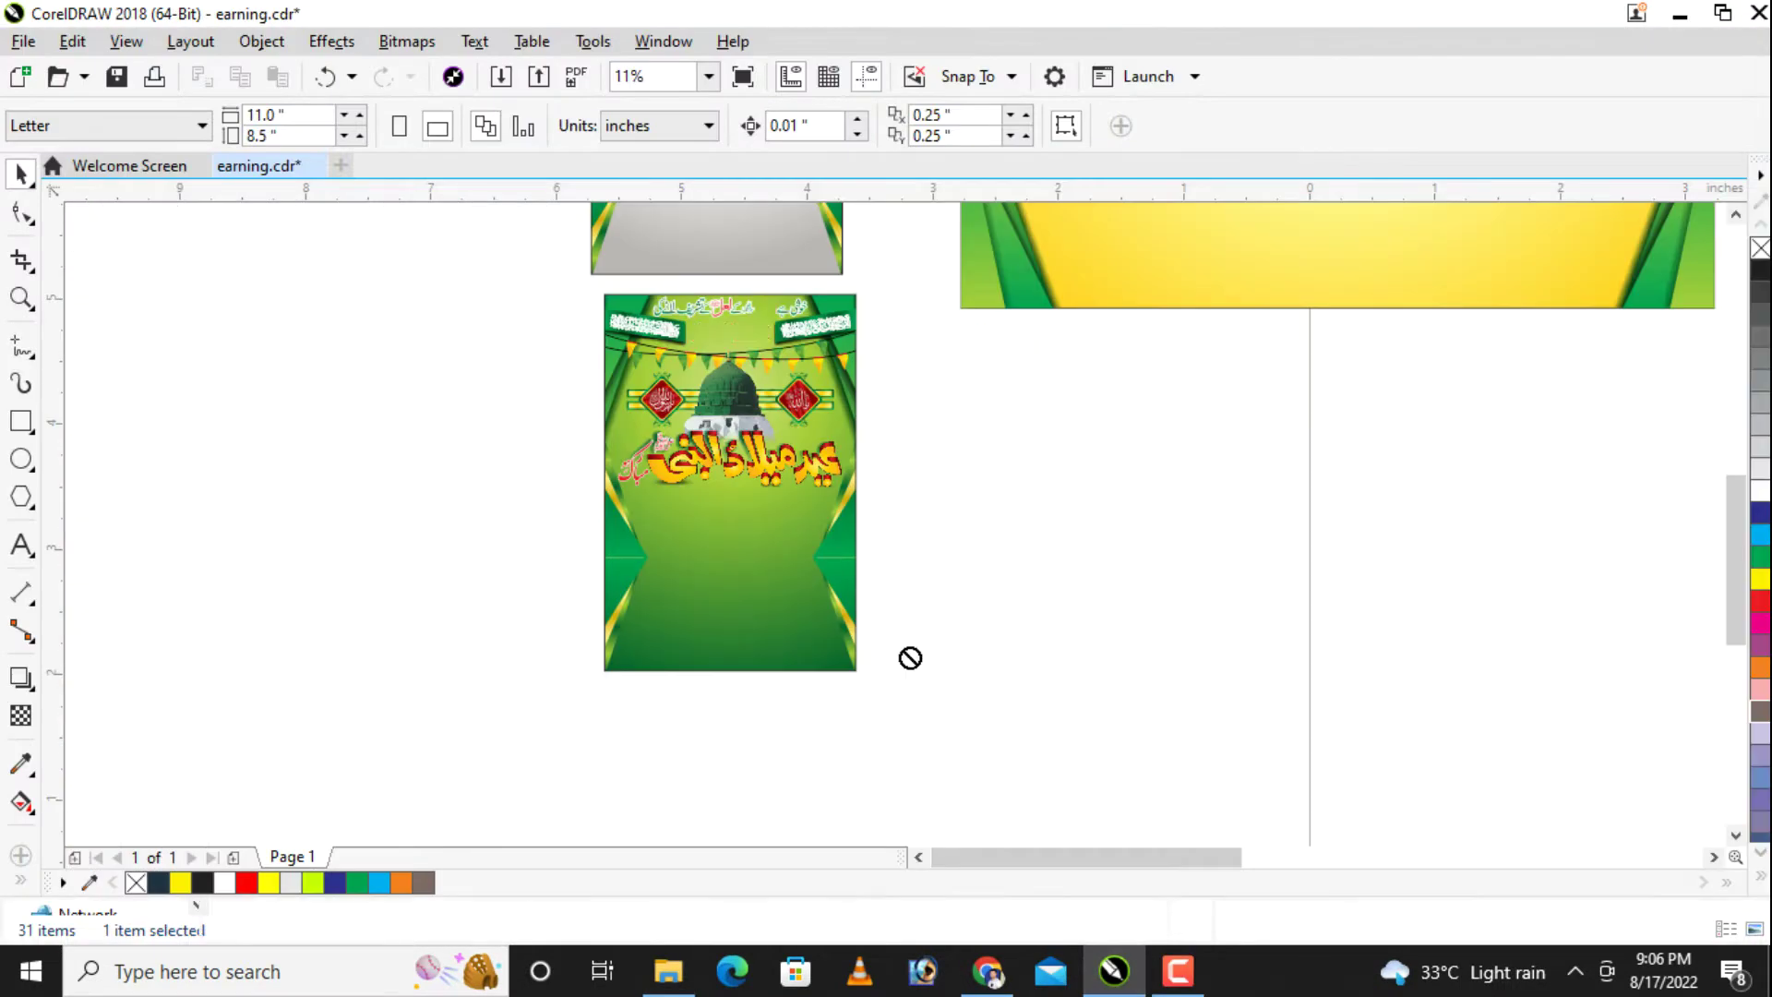
drag(1120, 977, 997, 524)
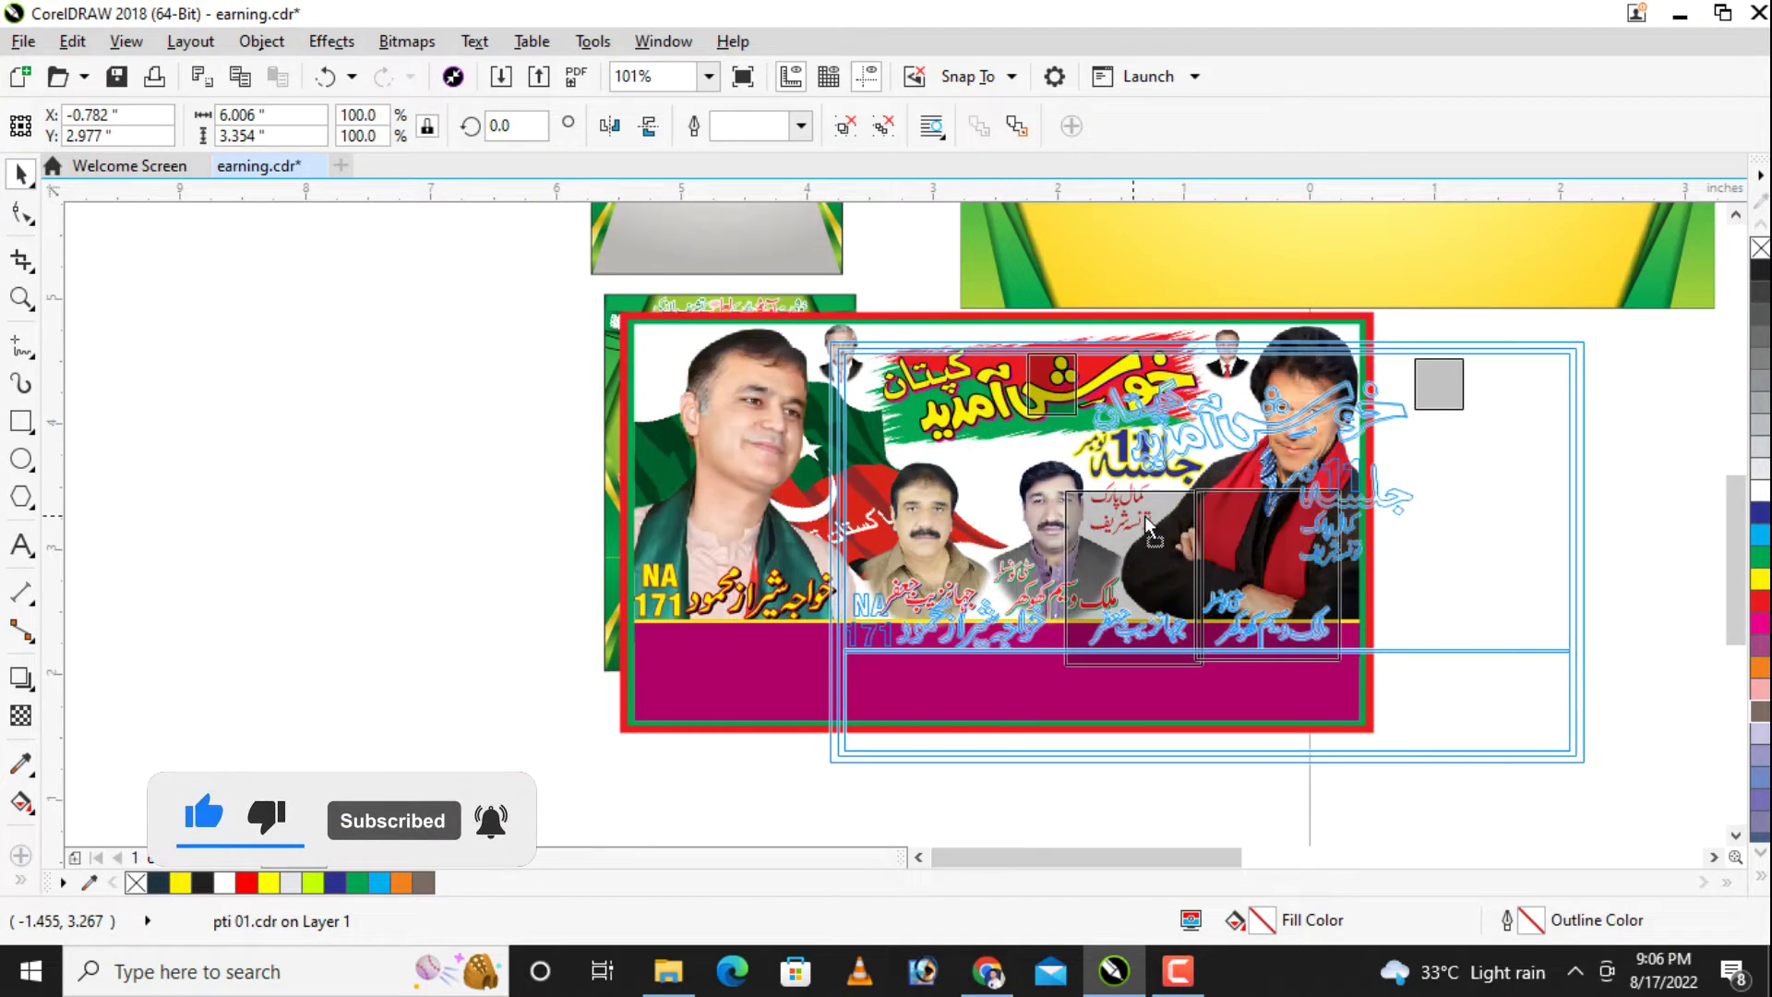
Step: Move the pti 01 banner right beside the green poster and deselect it
drag(904, 480, 1197, 506)
scroll(1710, 857, right, 5)
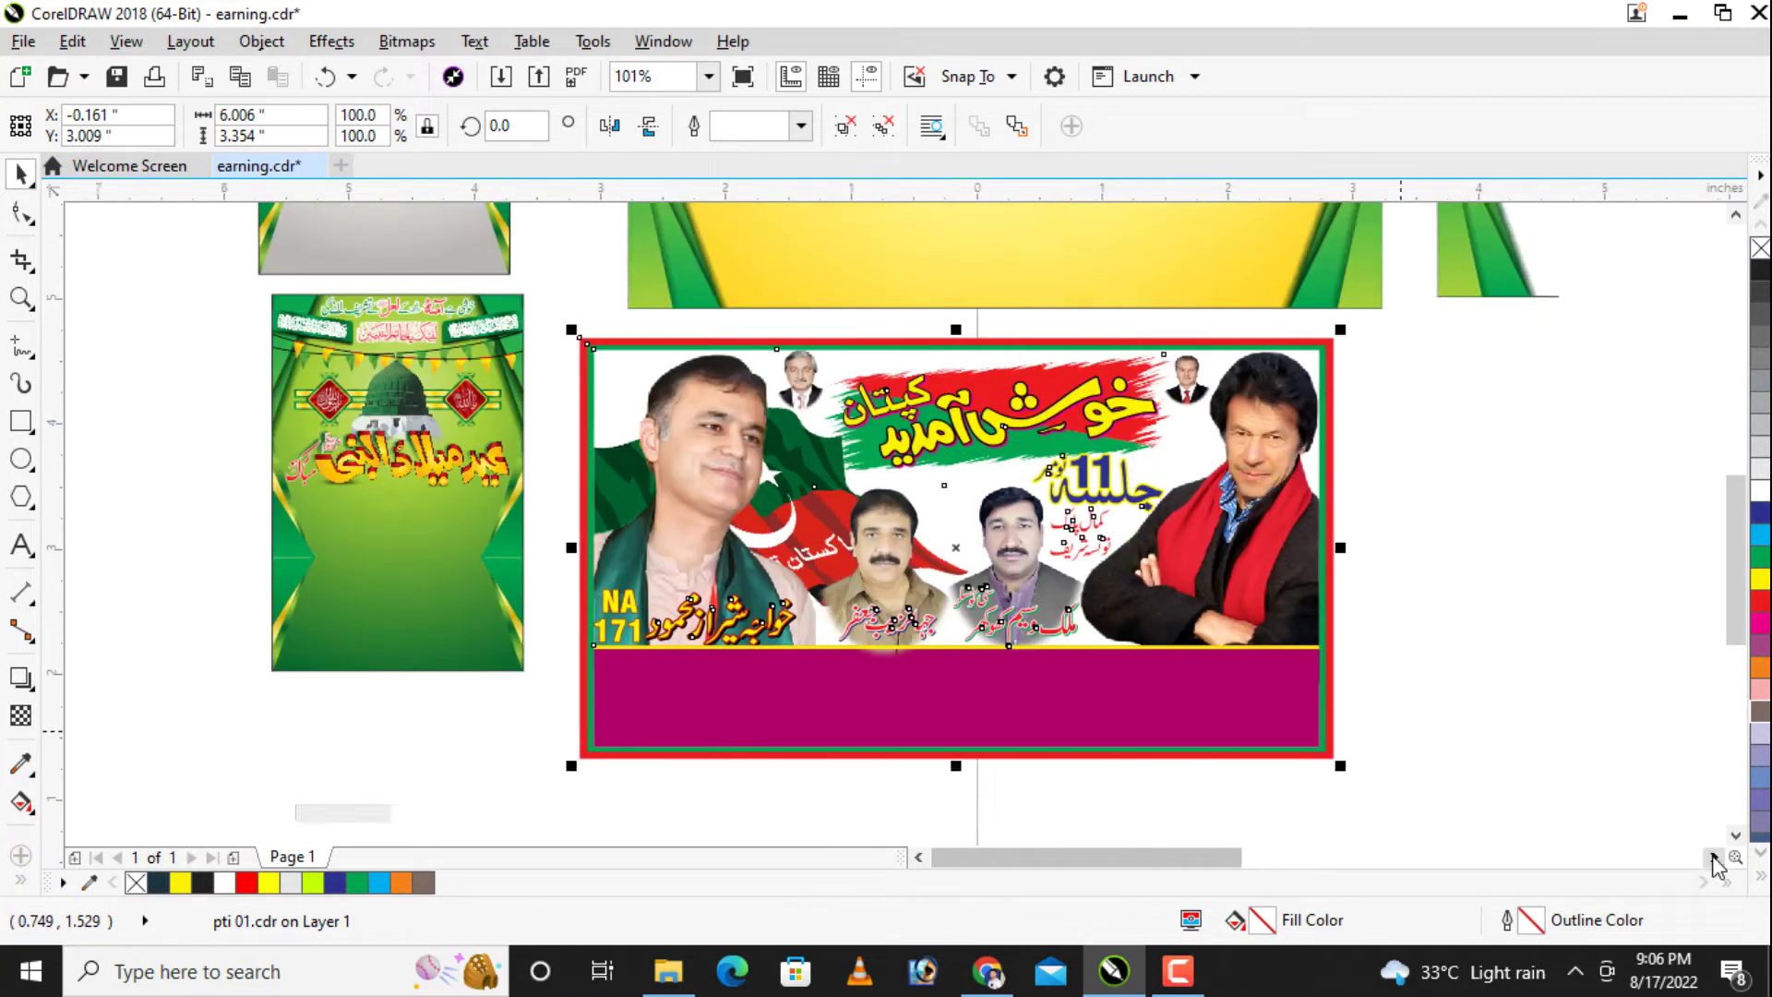
key(Escape)
drag(817, 485, 917, 483)
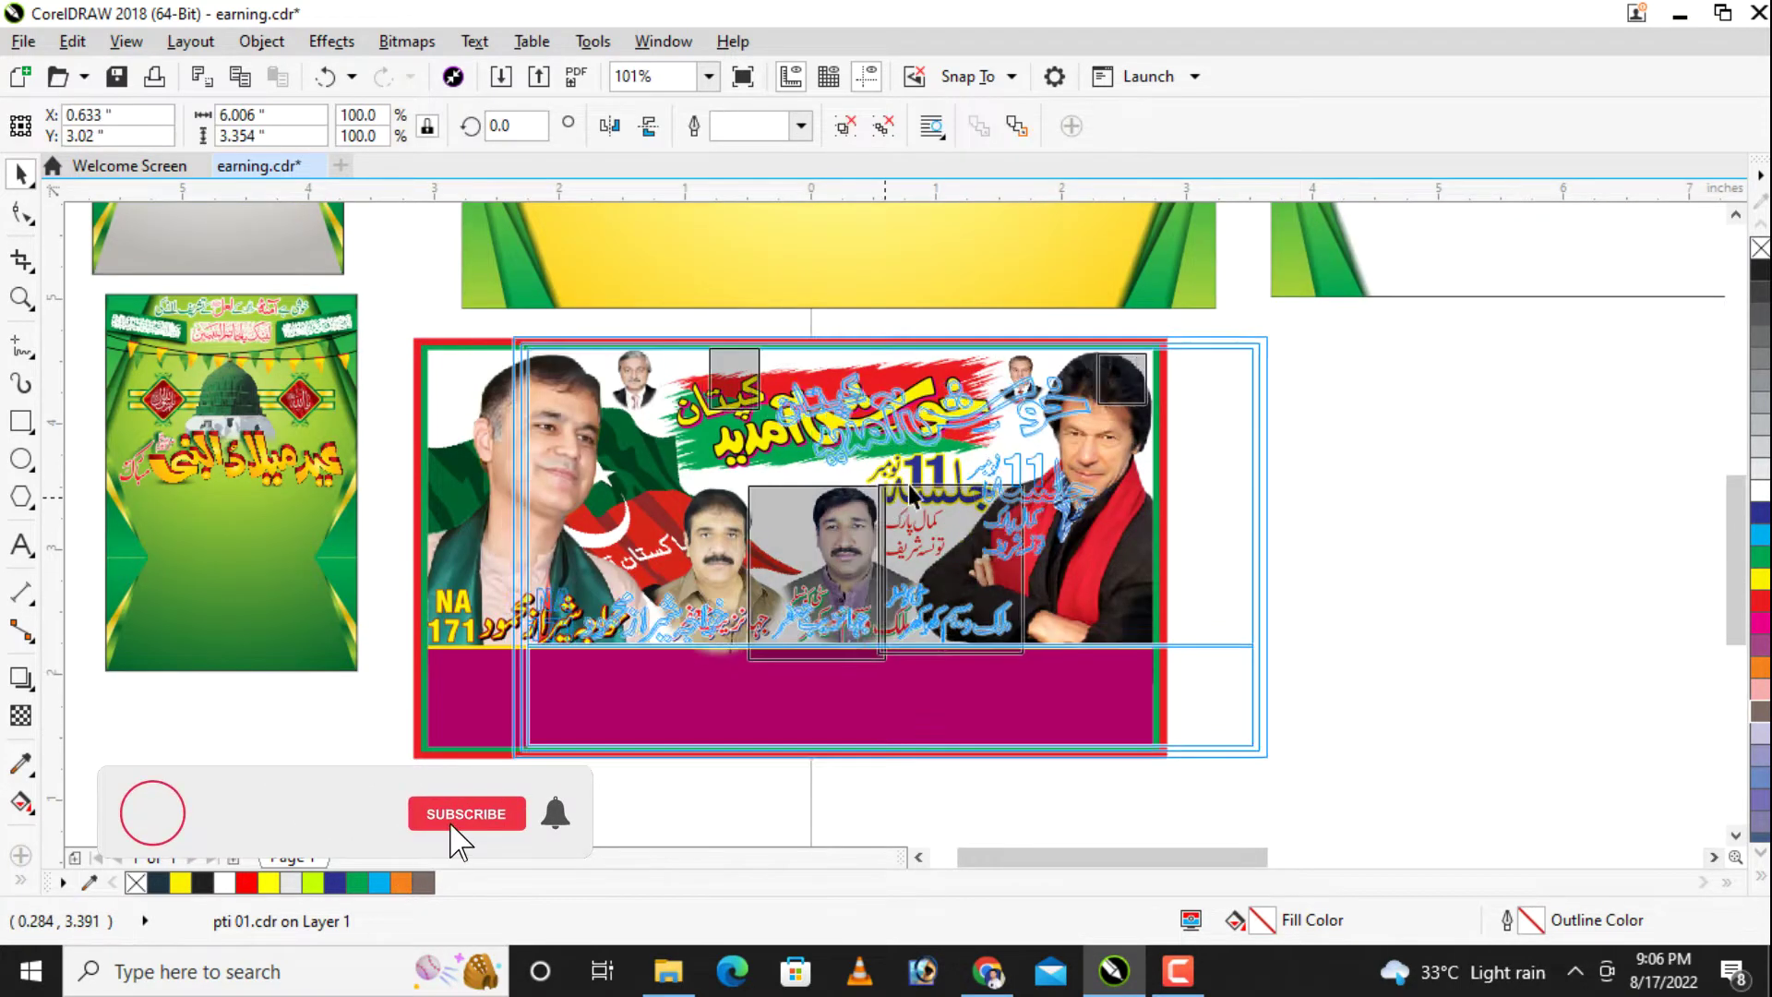
key(Escape)
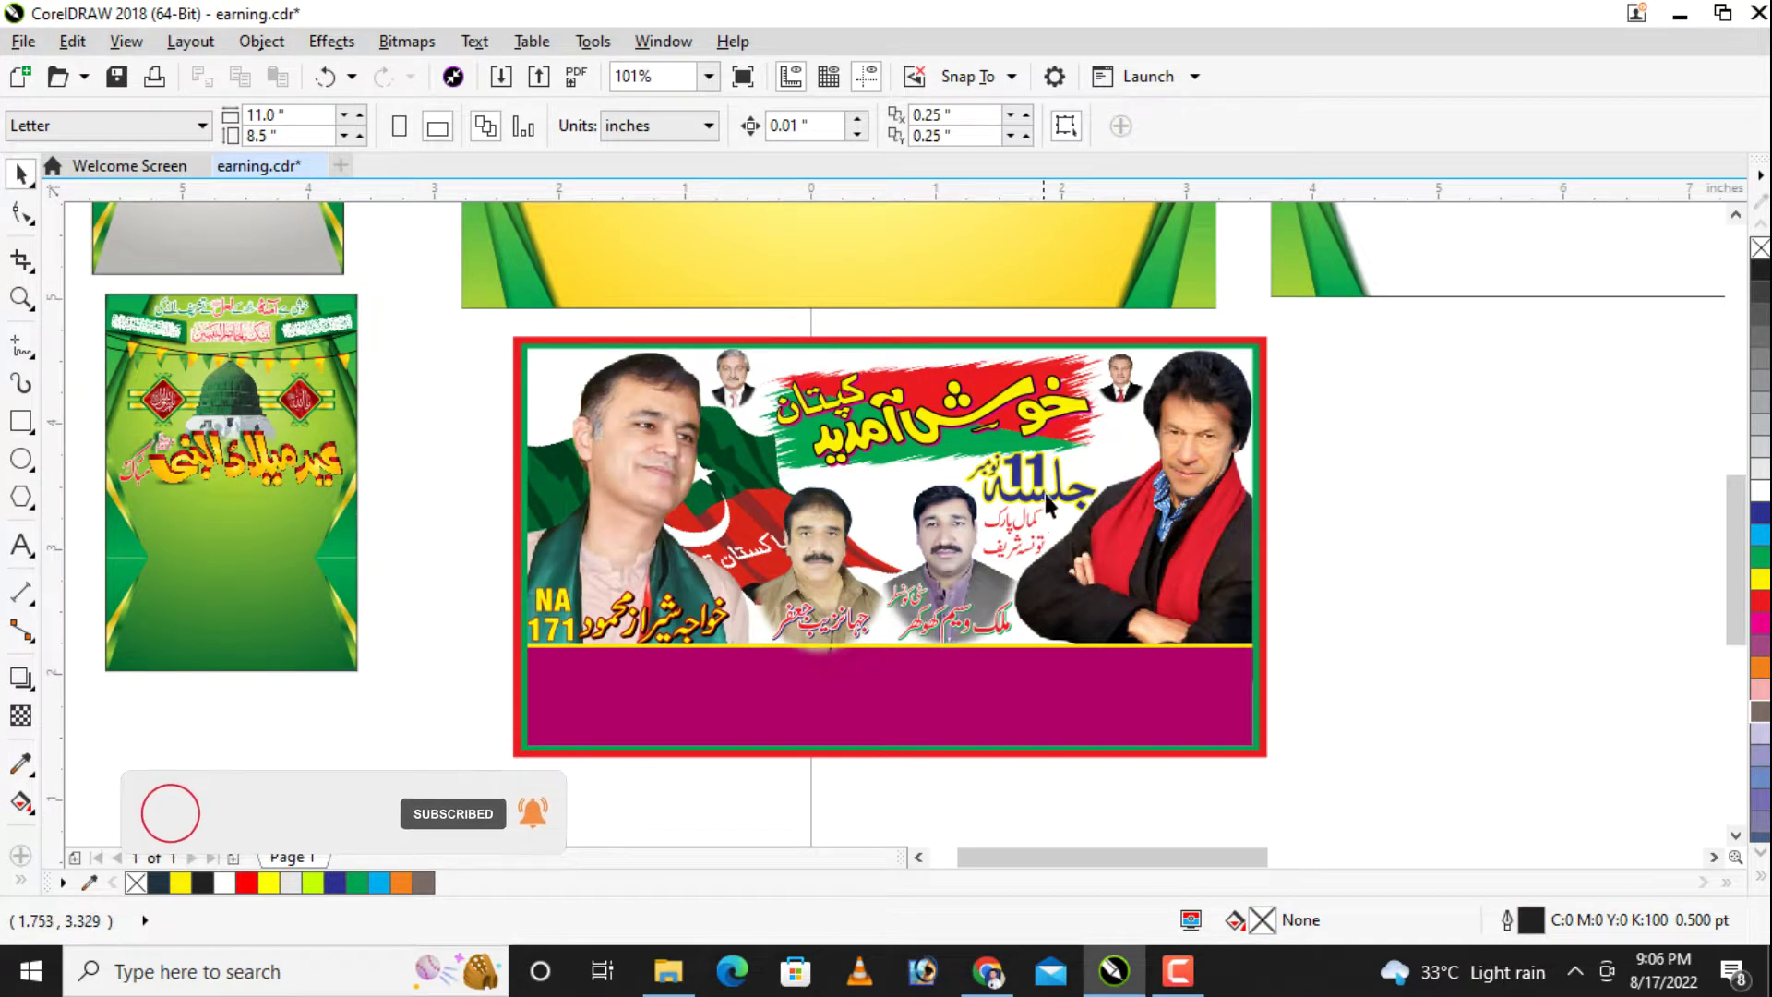
Step: Ungroup the pti 01 banner and select its Urdu welcome headline
click(1041, 531)
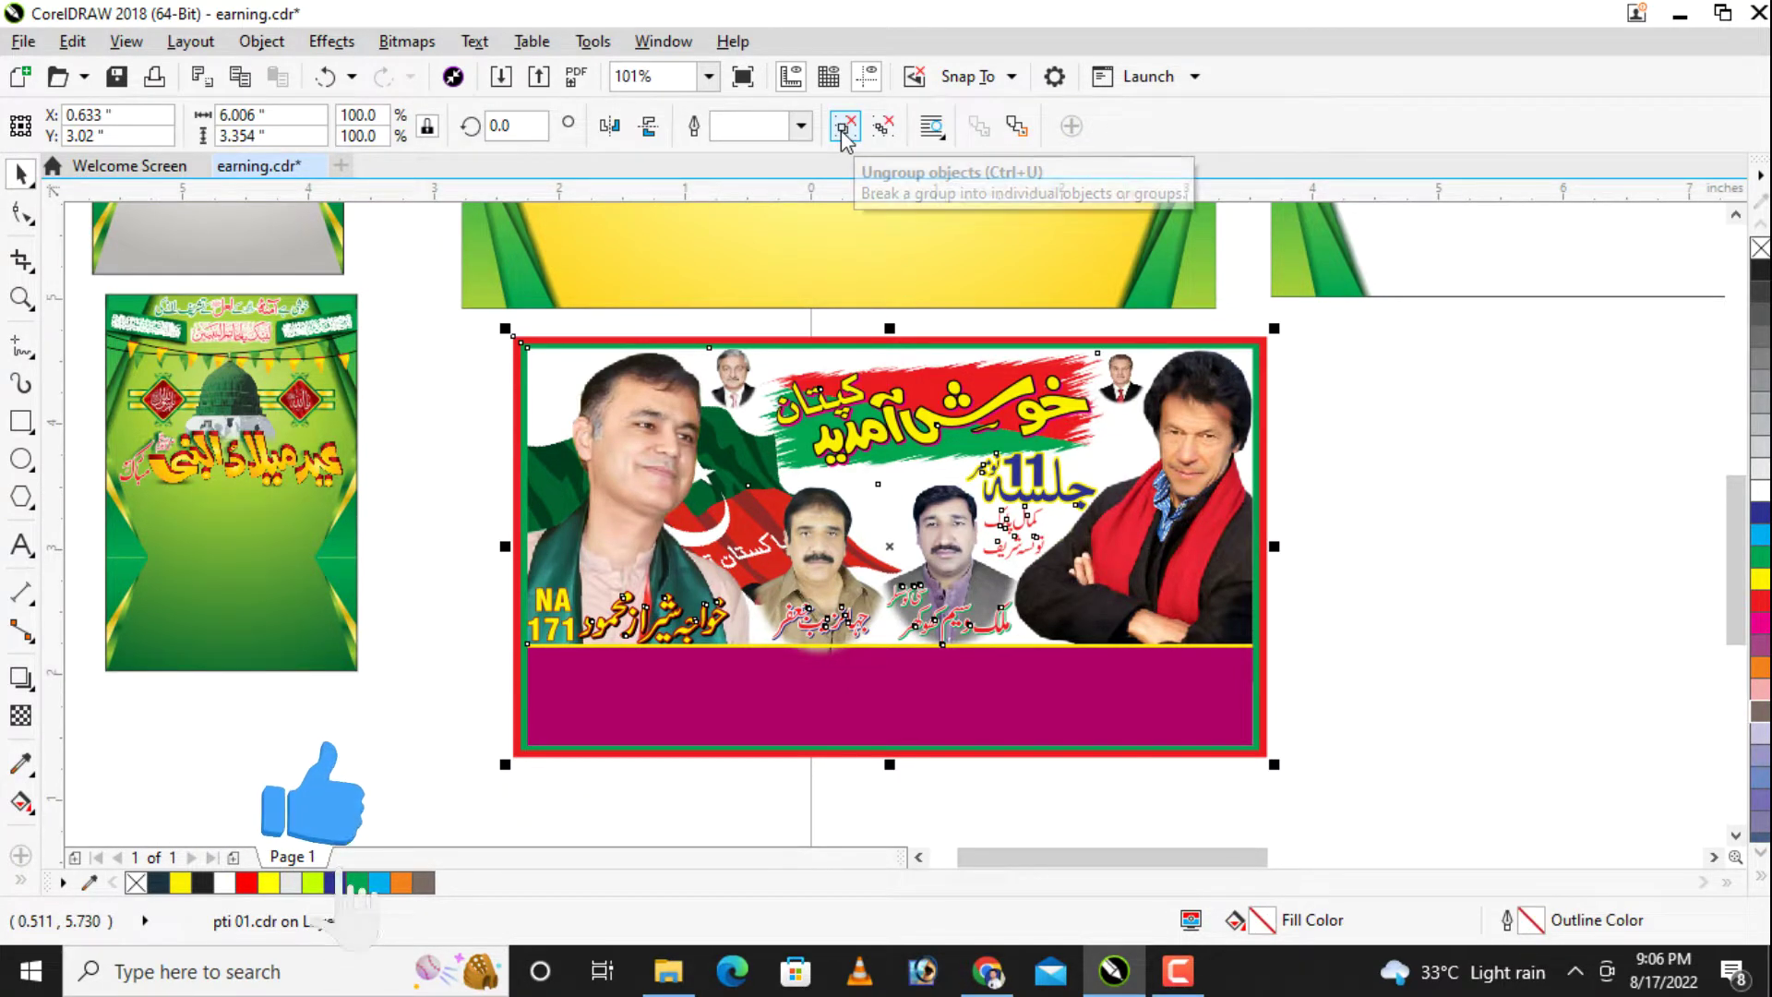
click(842, 129)
click(1422, 493)
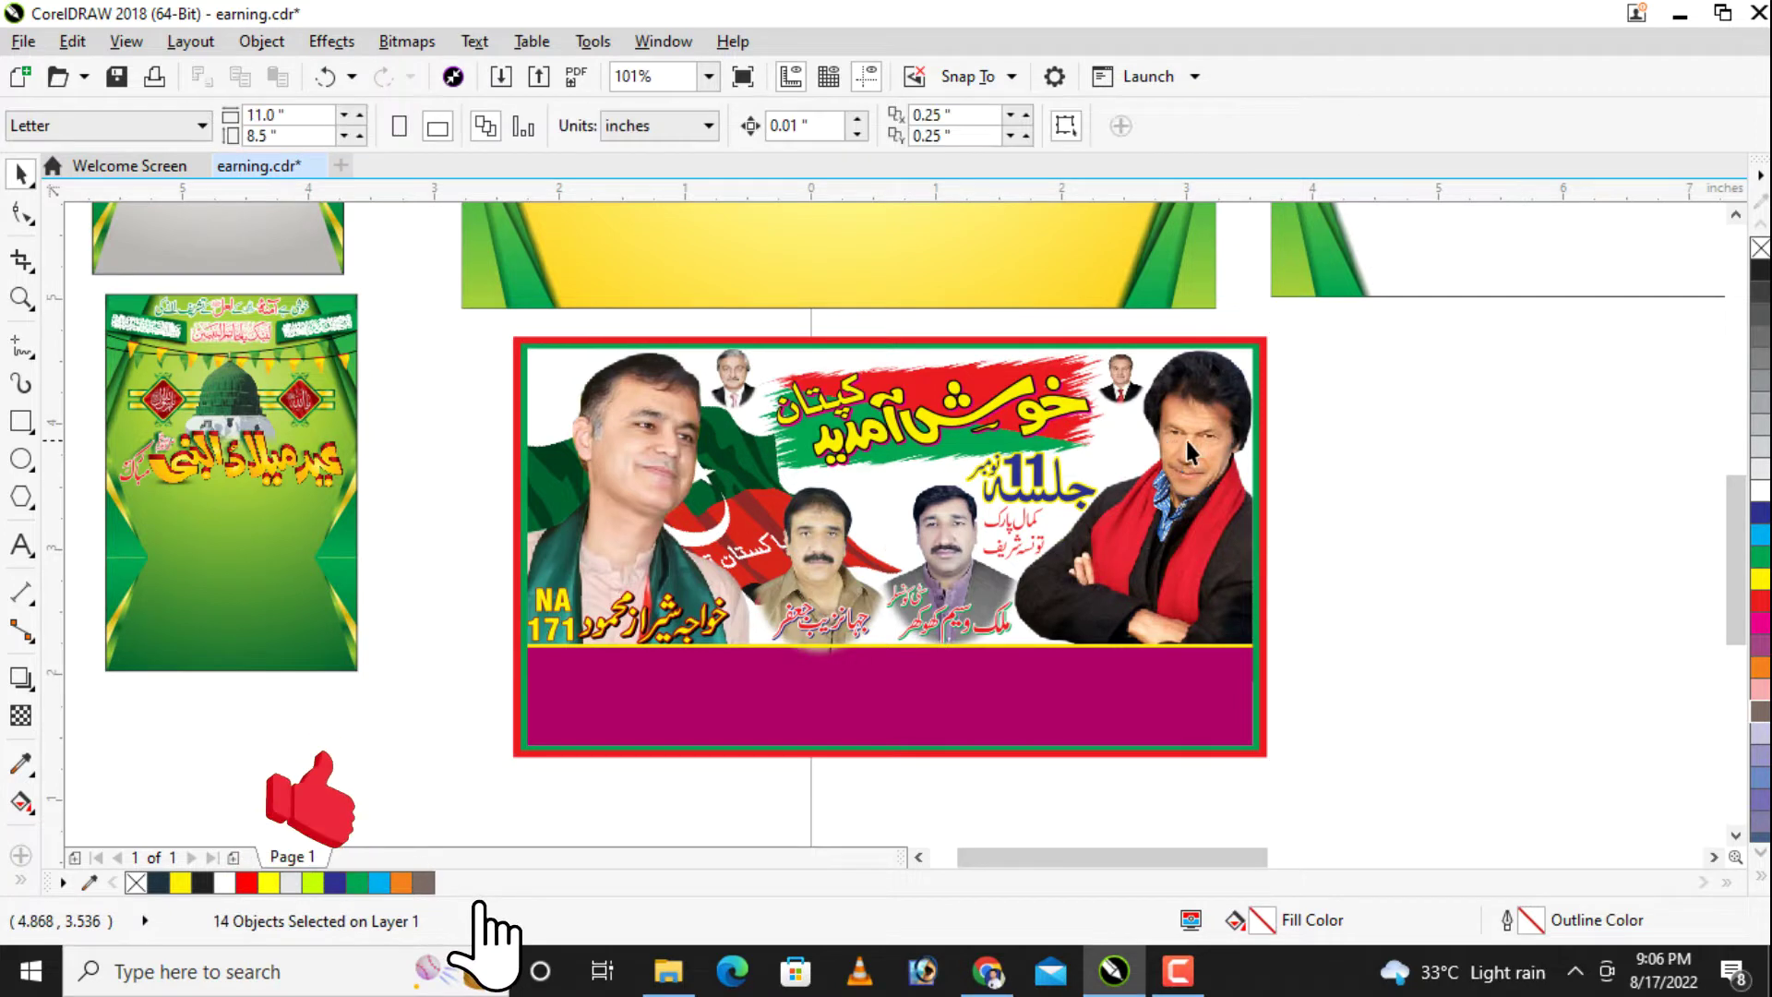
click(943, 434)
click(943, 434)
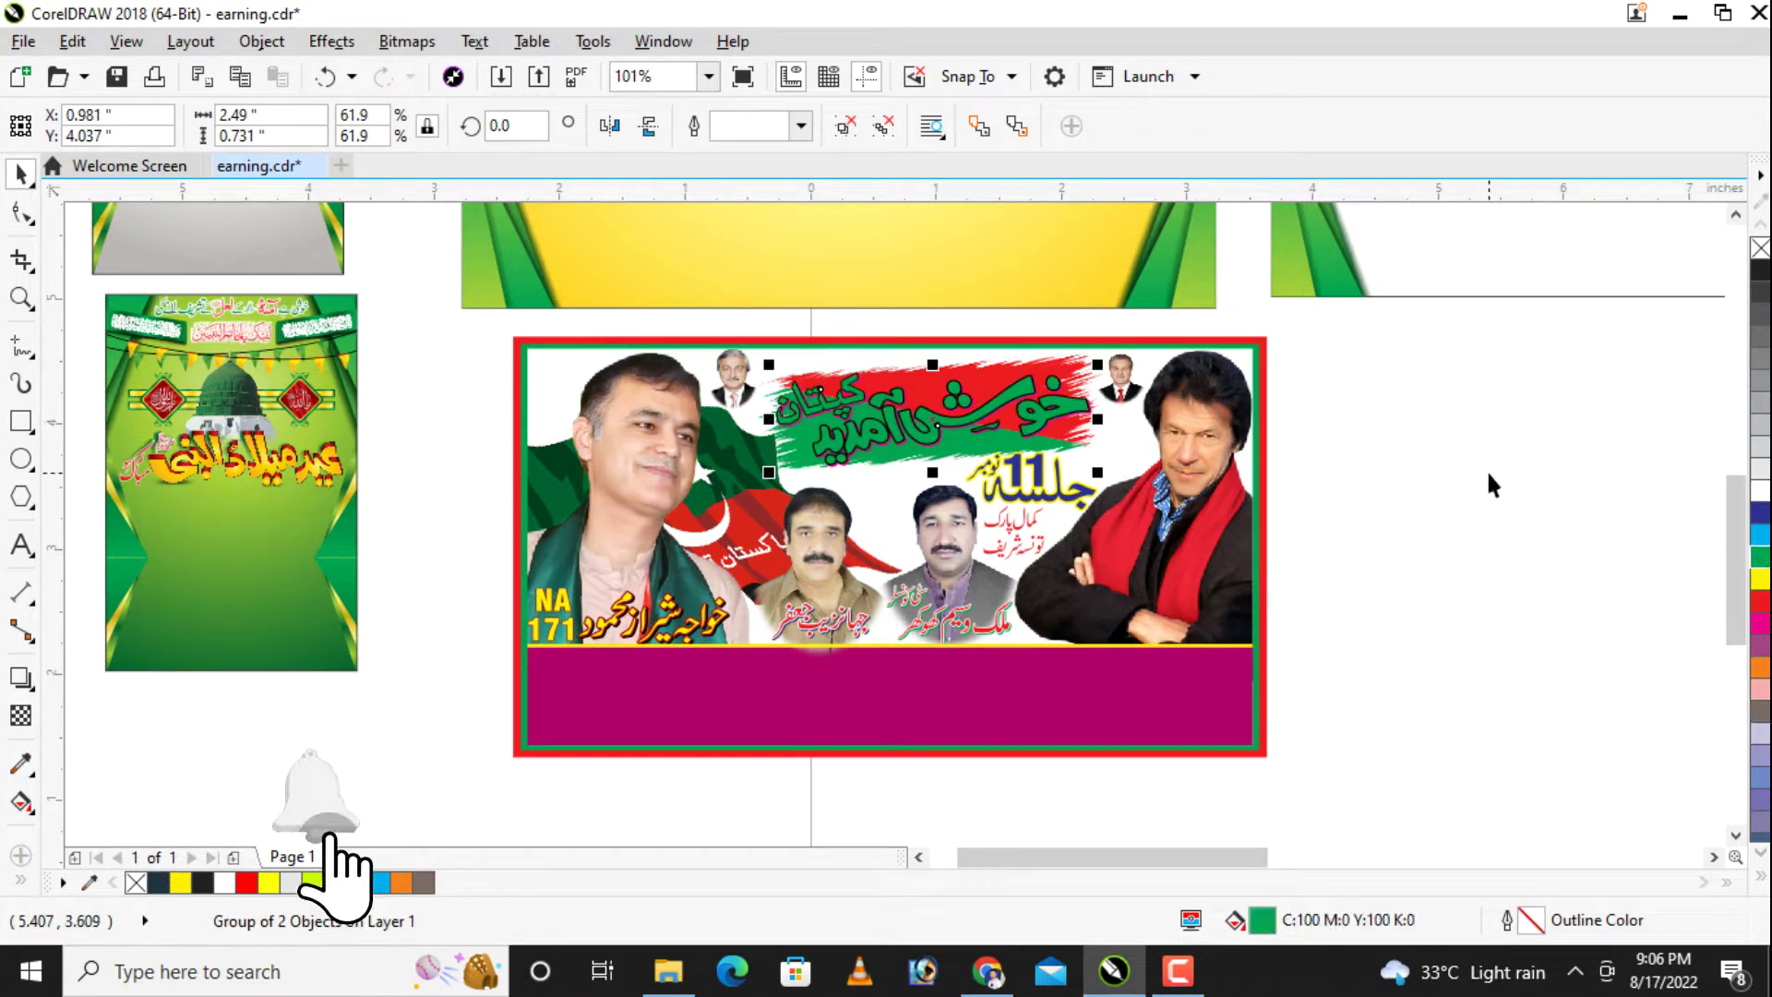
Step: Try palette colours on the headline's fill and outline, finishing with a white outline
right_click(1761, 495)
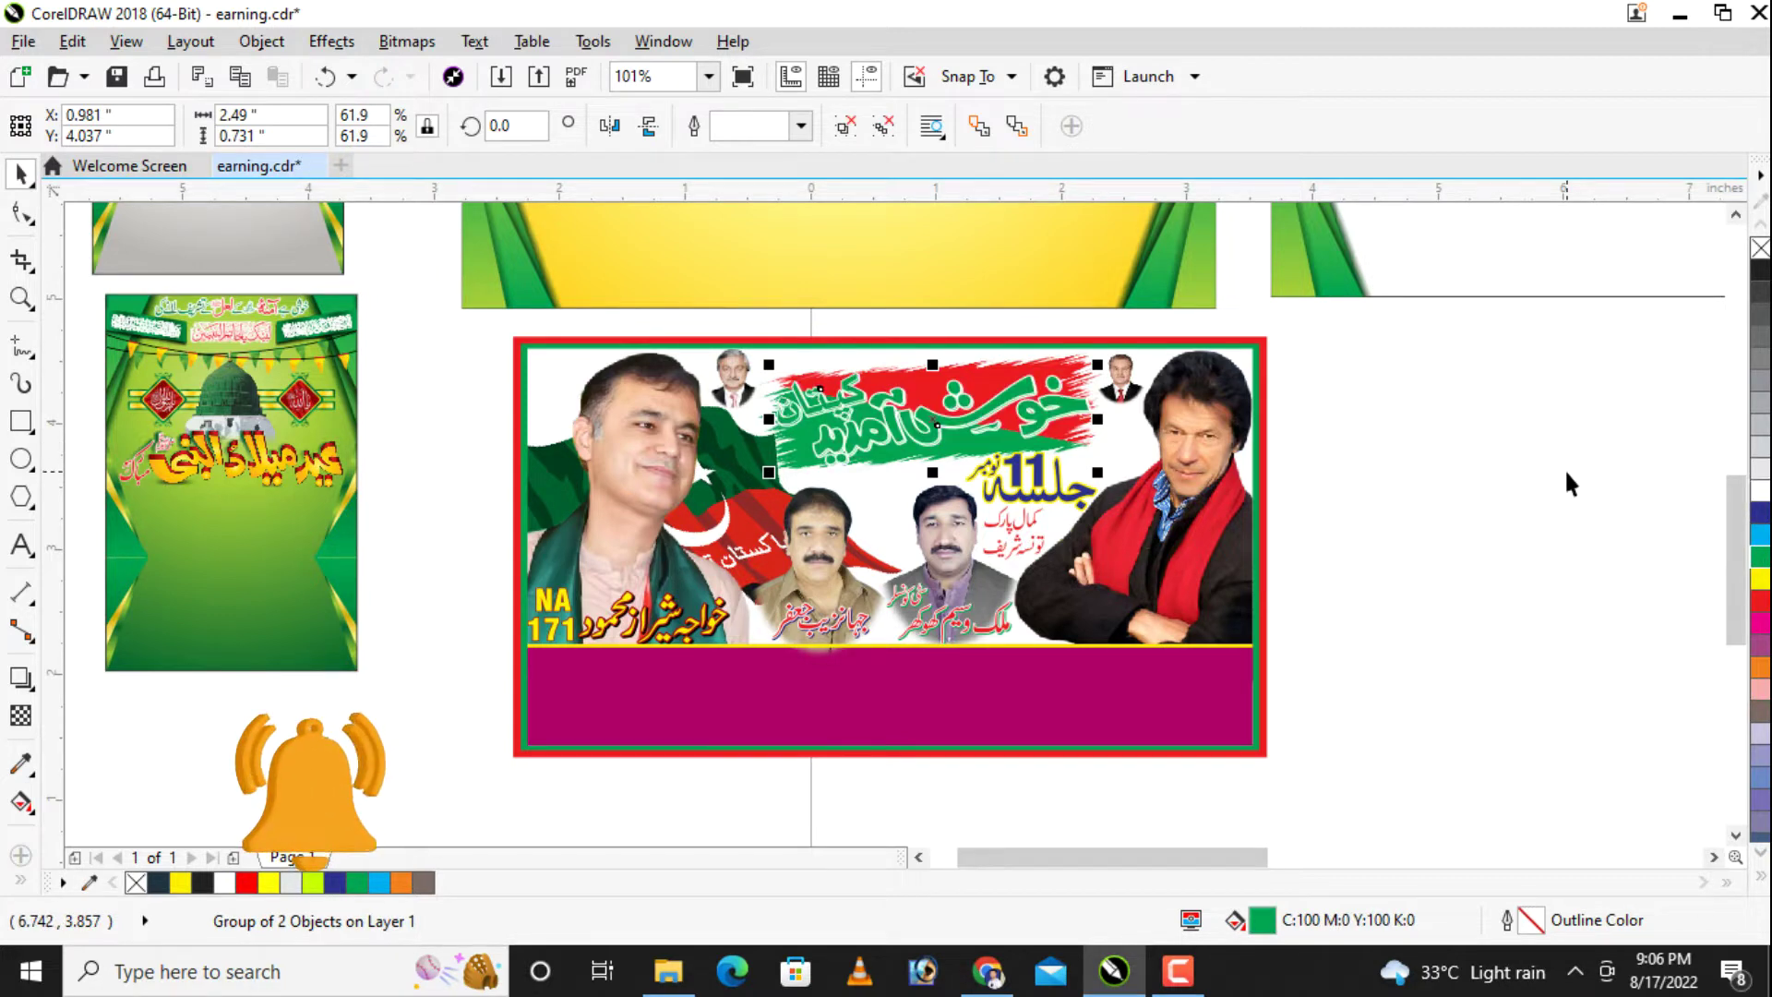
right_click(1761, 581)
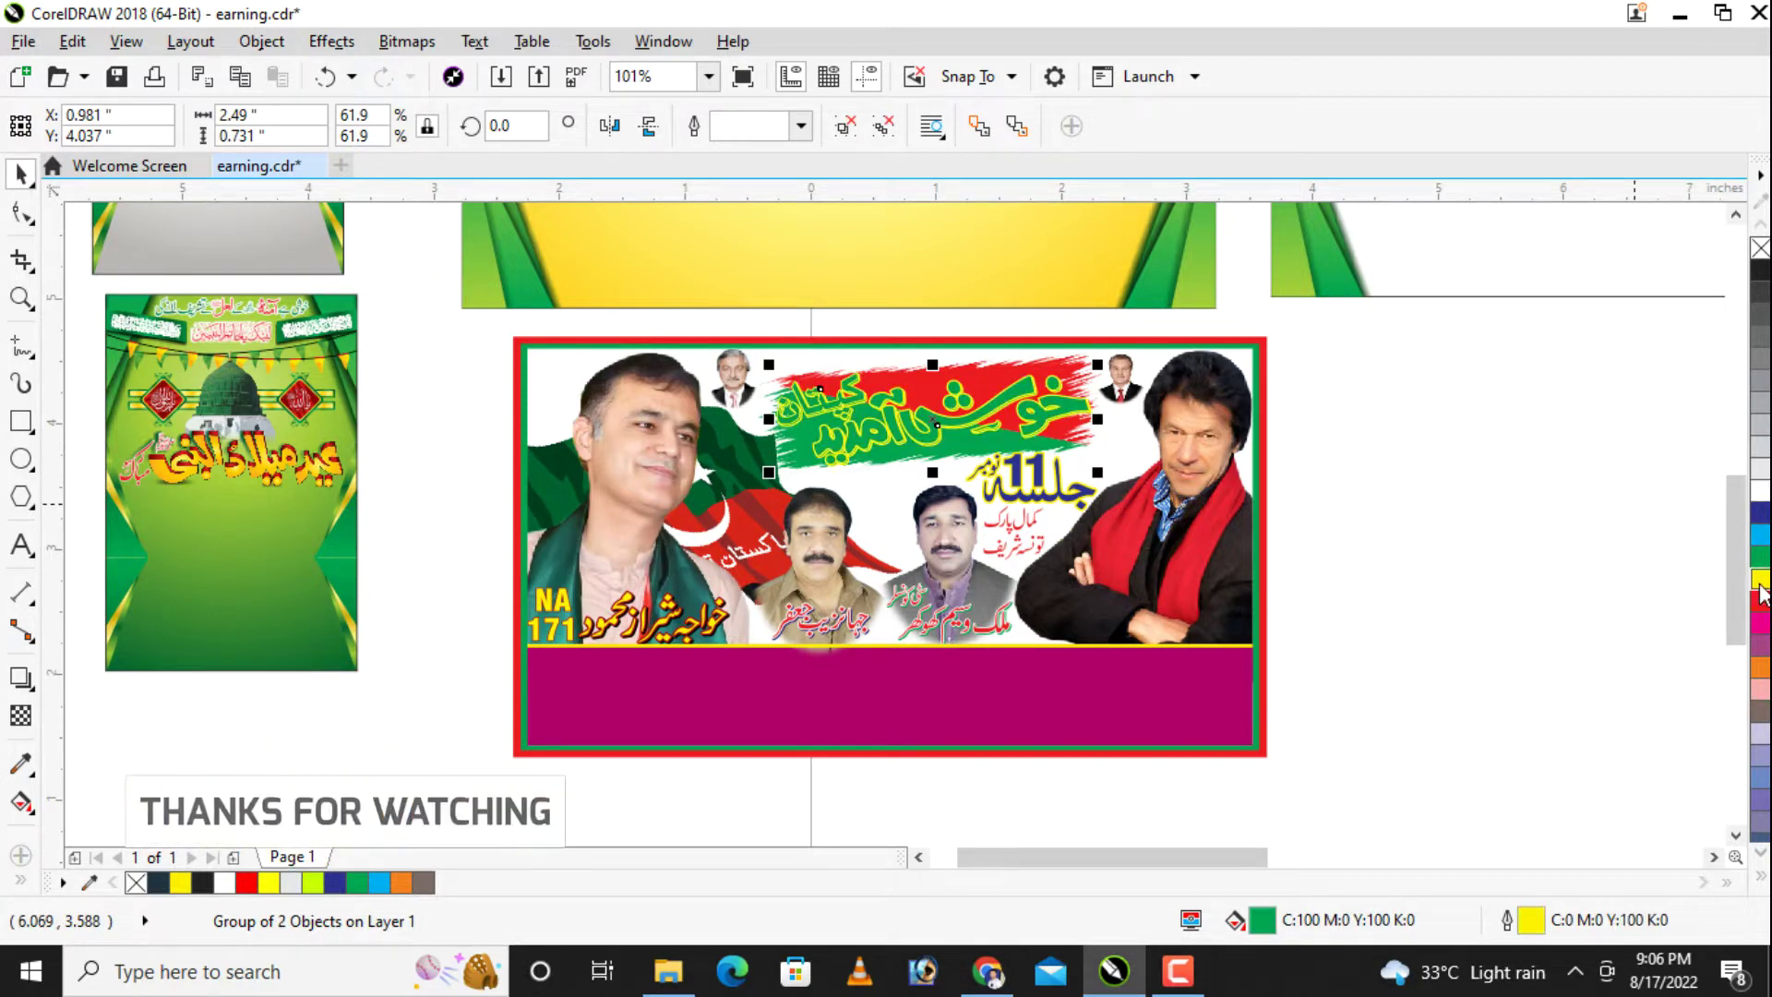
click(1762, 522)
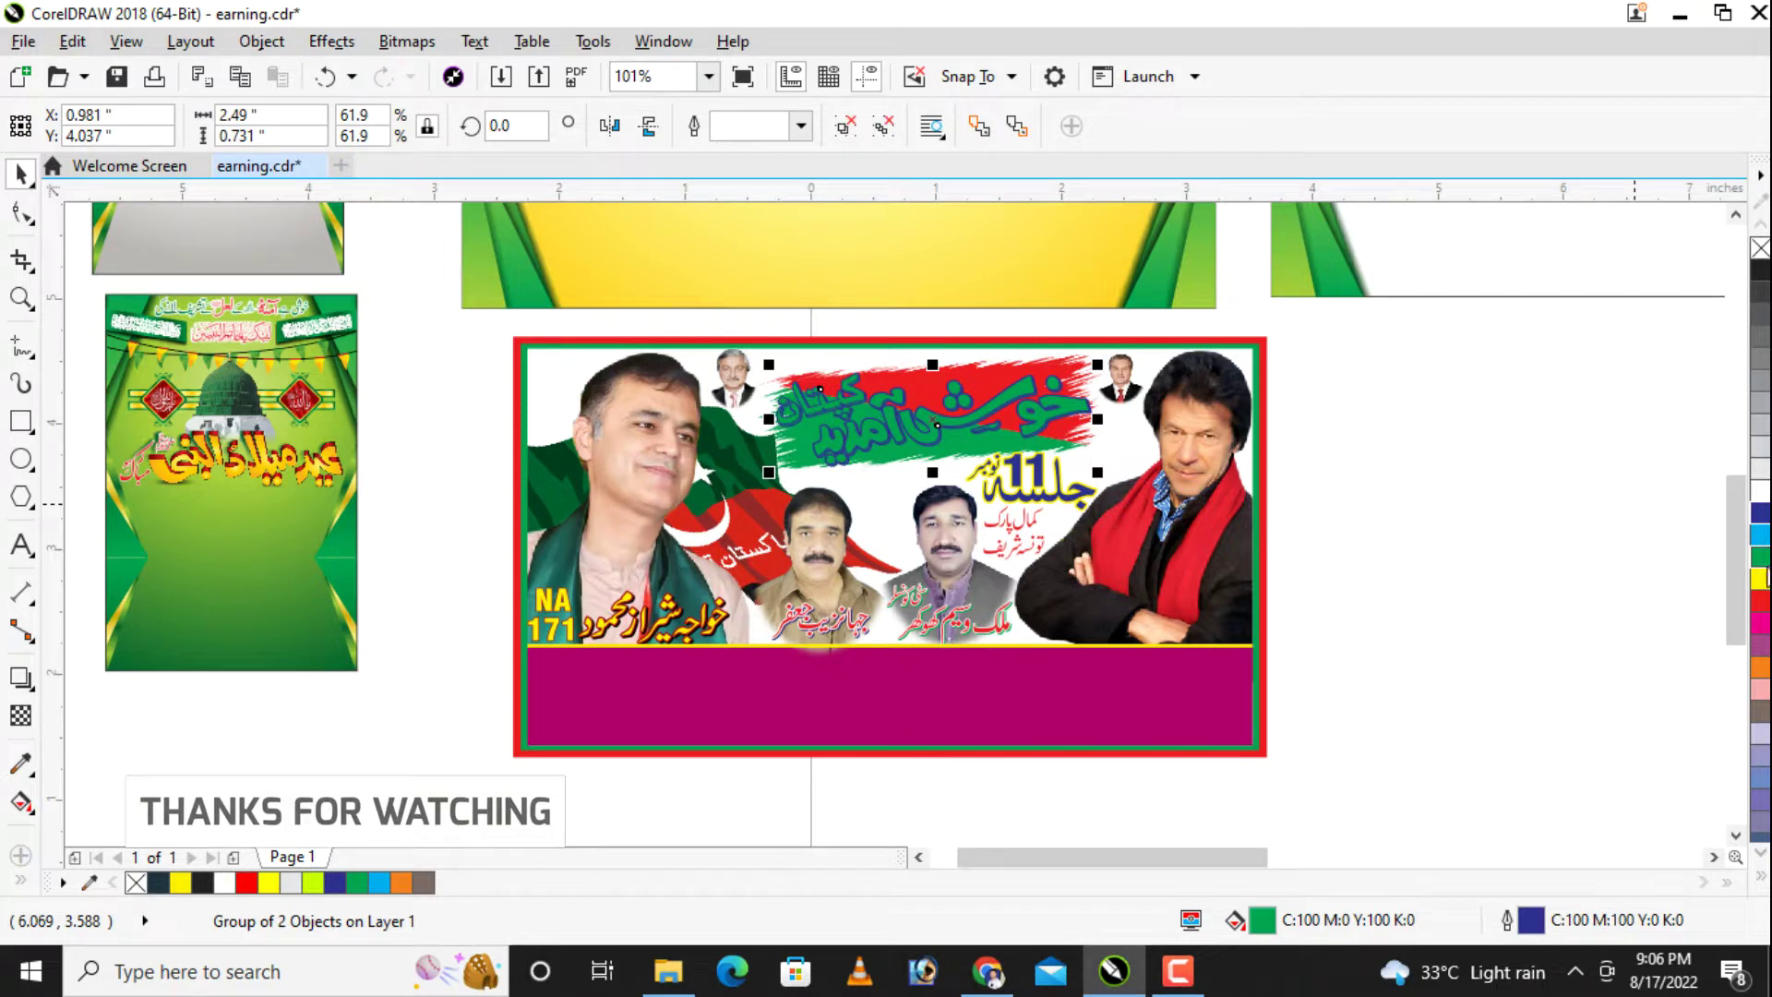
click(1760, 496)
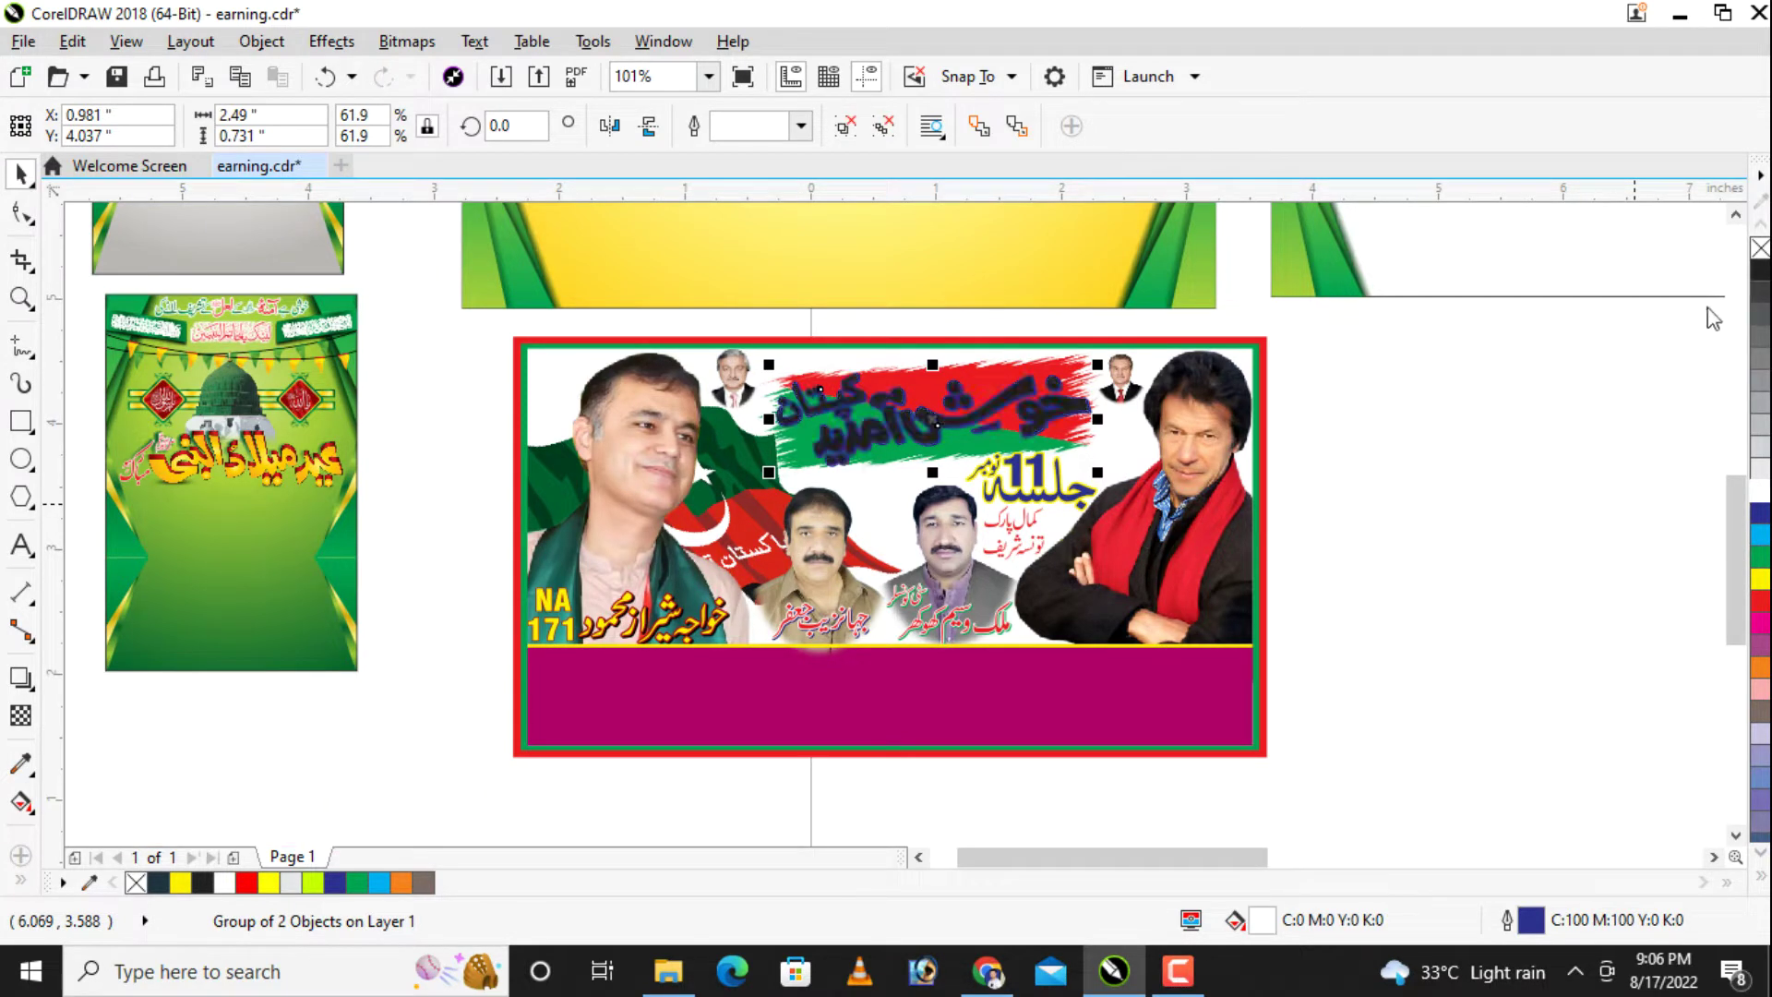
right_click(1761, 495)
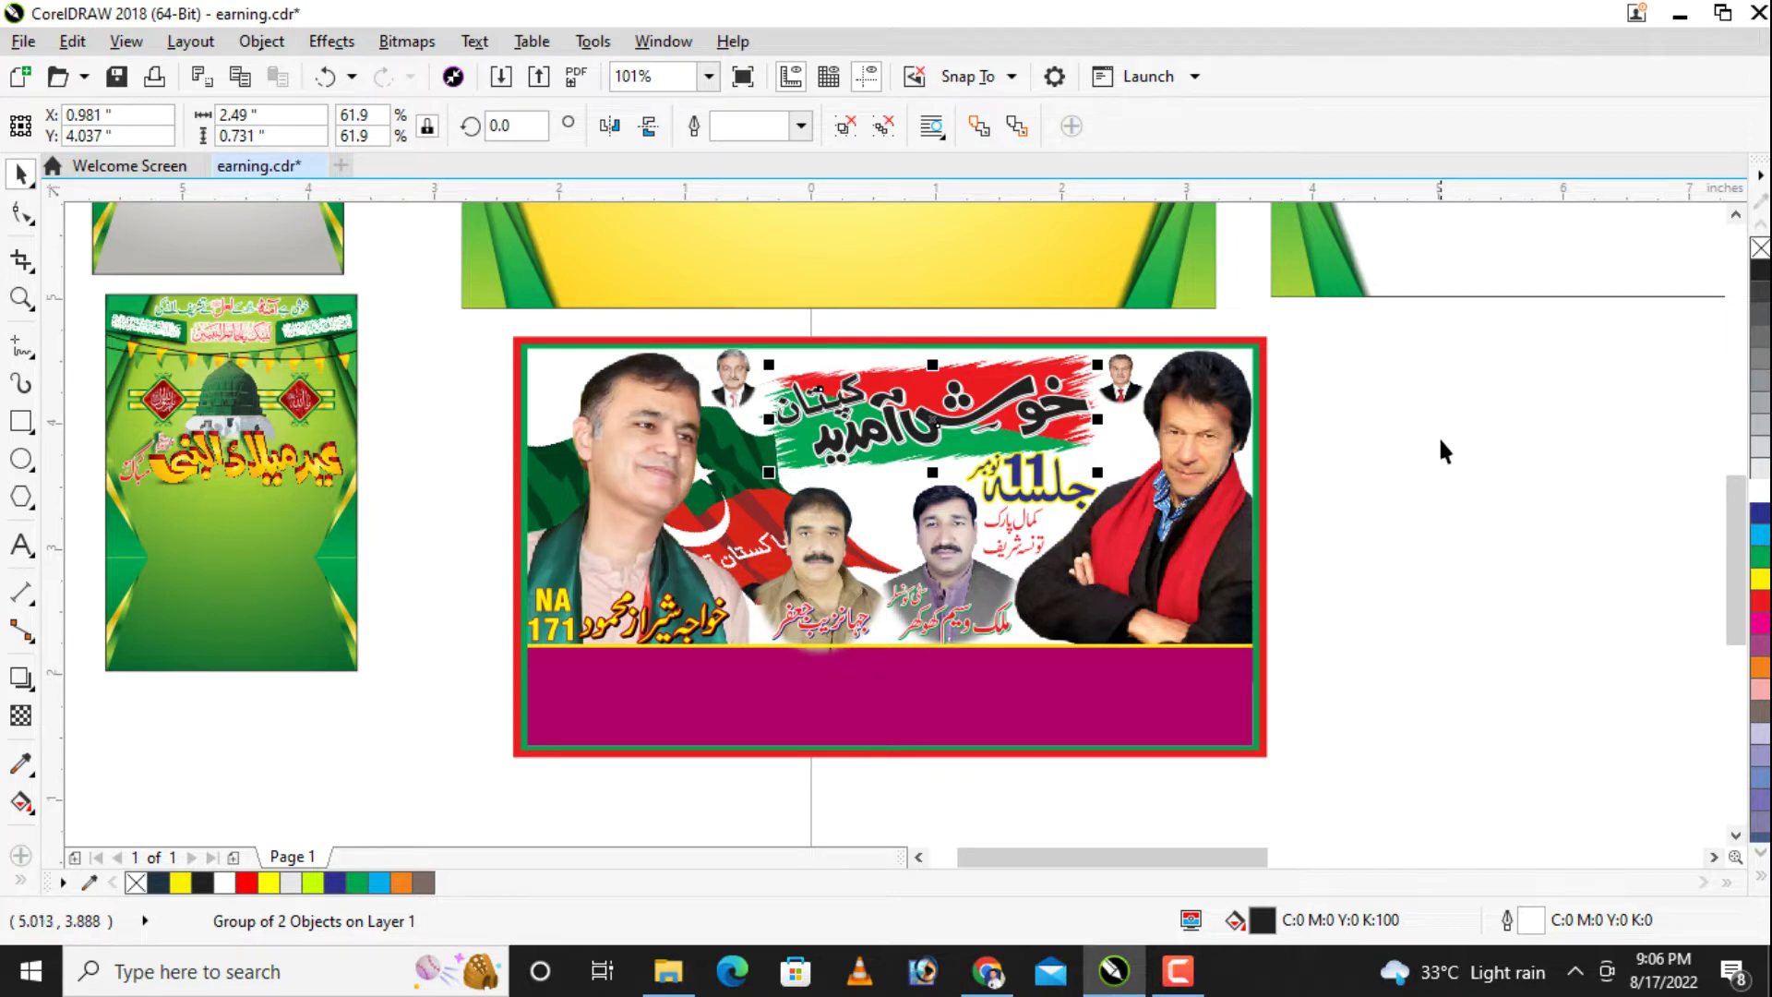
Step: Try moving the candidate photos (undone) and nudge the banner's background poster
click(939, 602)
drag(939, 602, 985, 568)
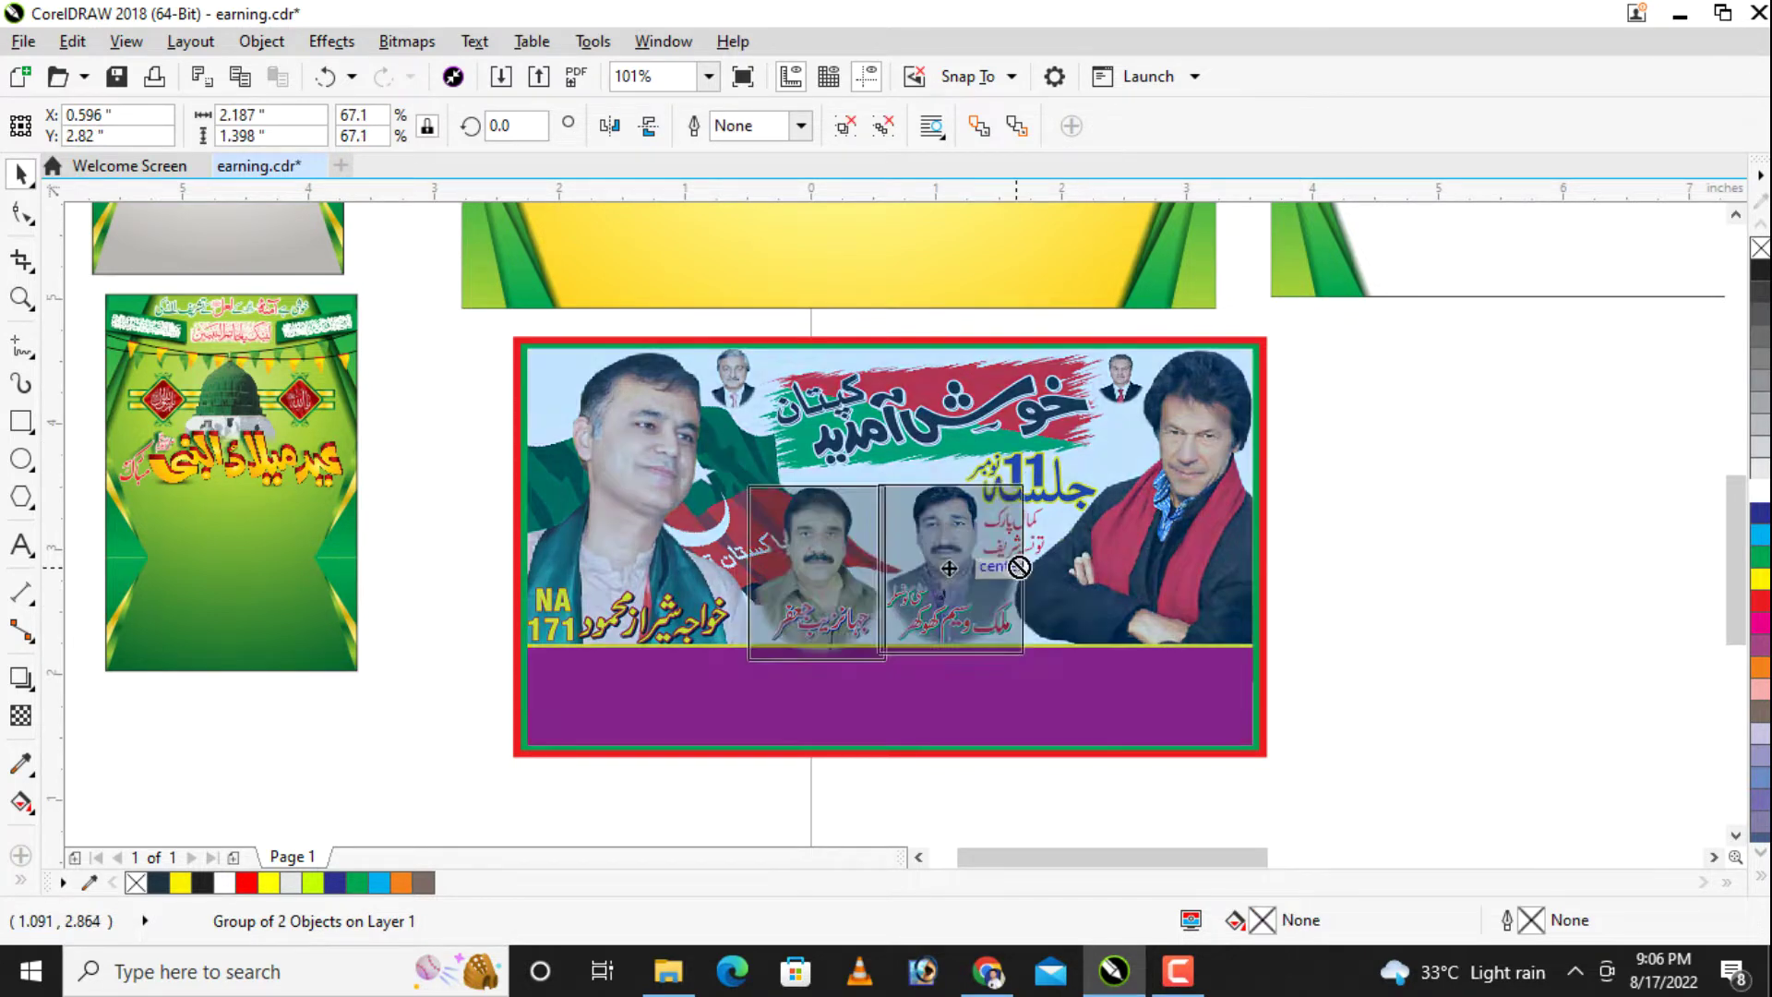
key(ctrl+z)
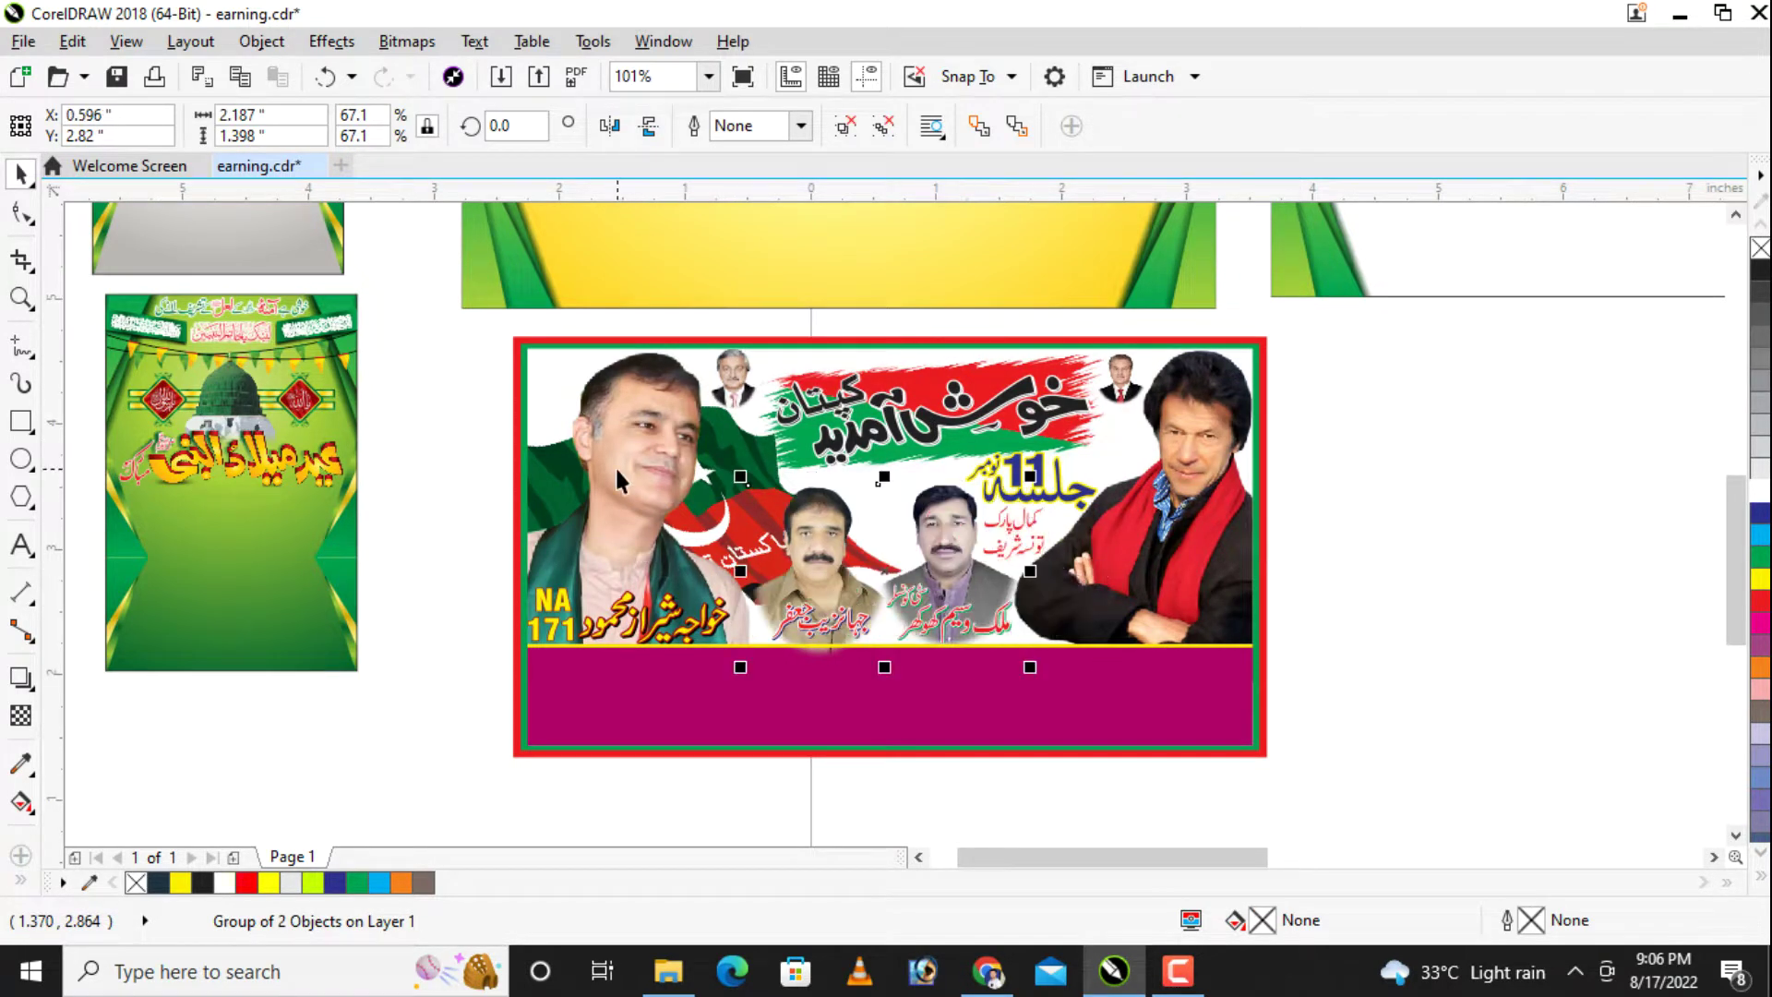
click(692, 456)
drag(692, 456, 736, 455)
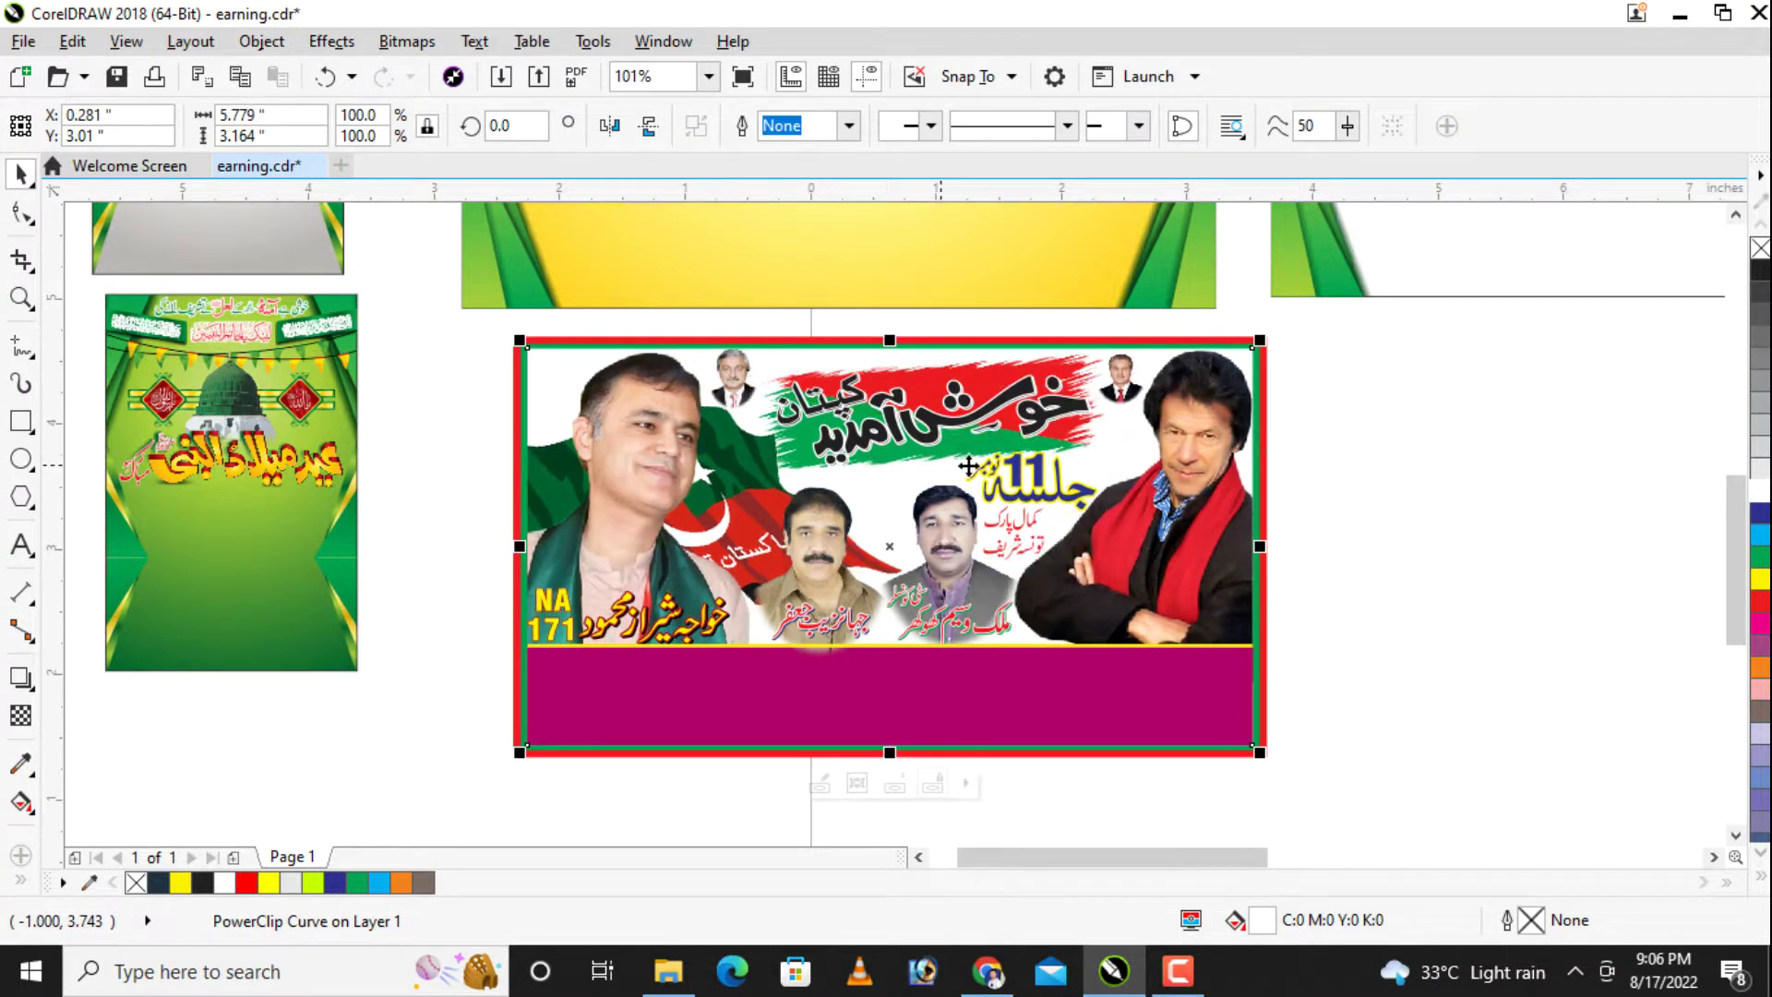
Step: Marquee-select all the pti 01 banner pieces and delete them
click(741, 392)
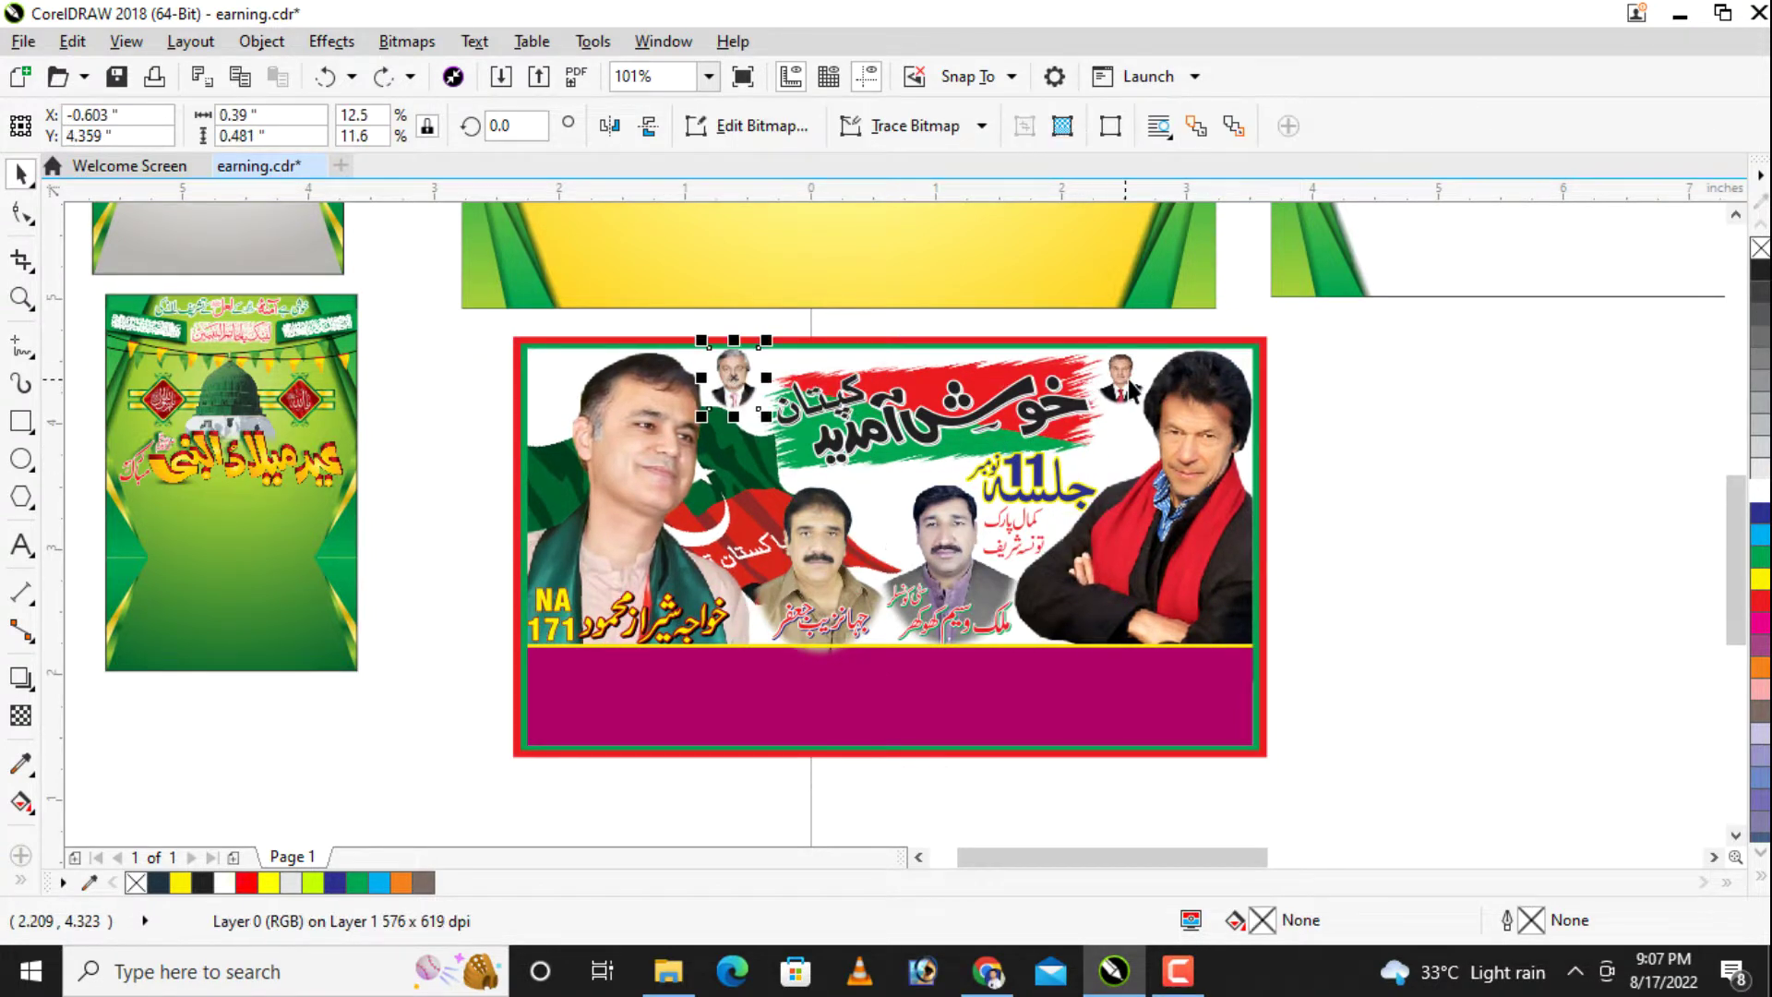
click(1188, 434)
click(499, 343)
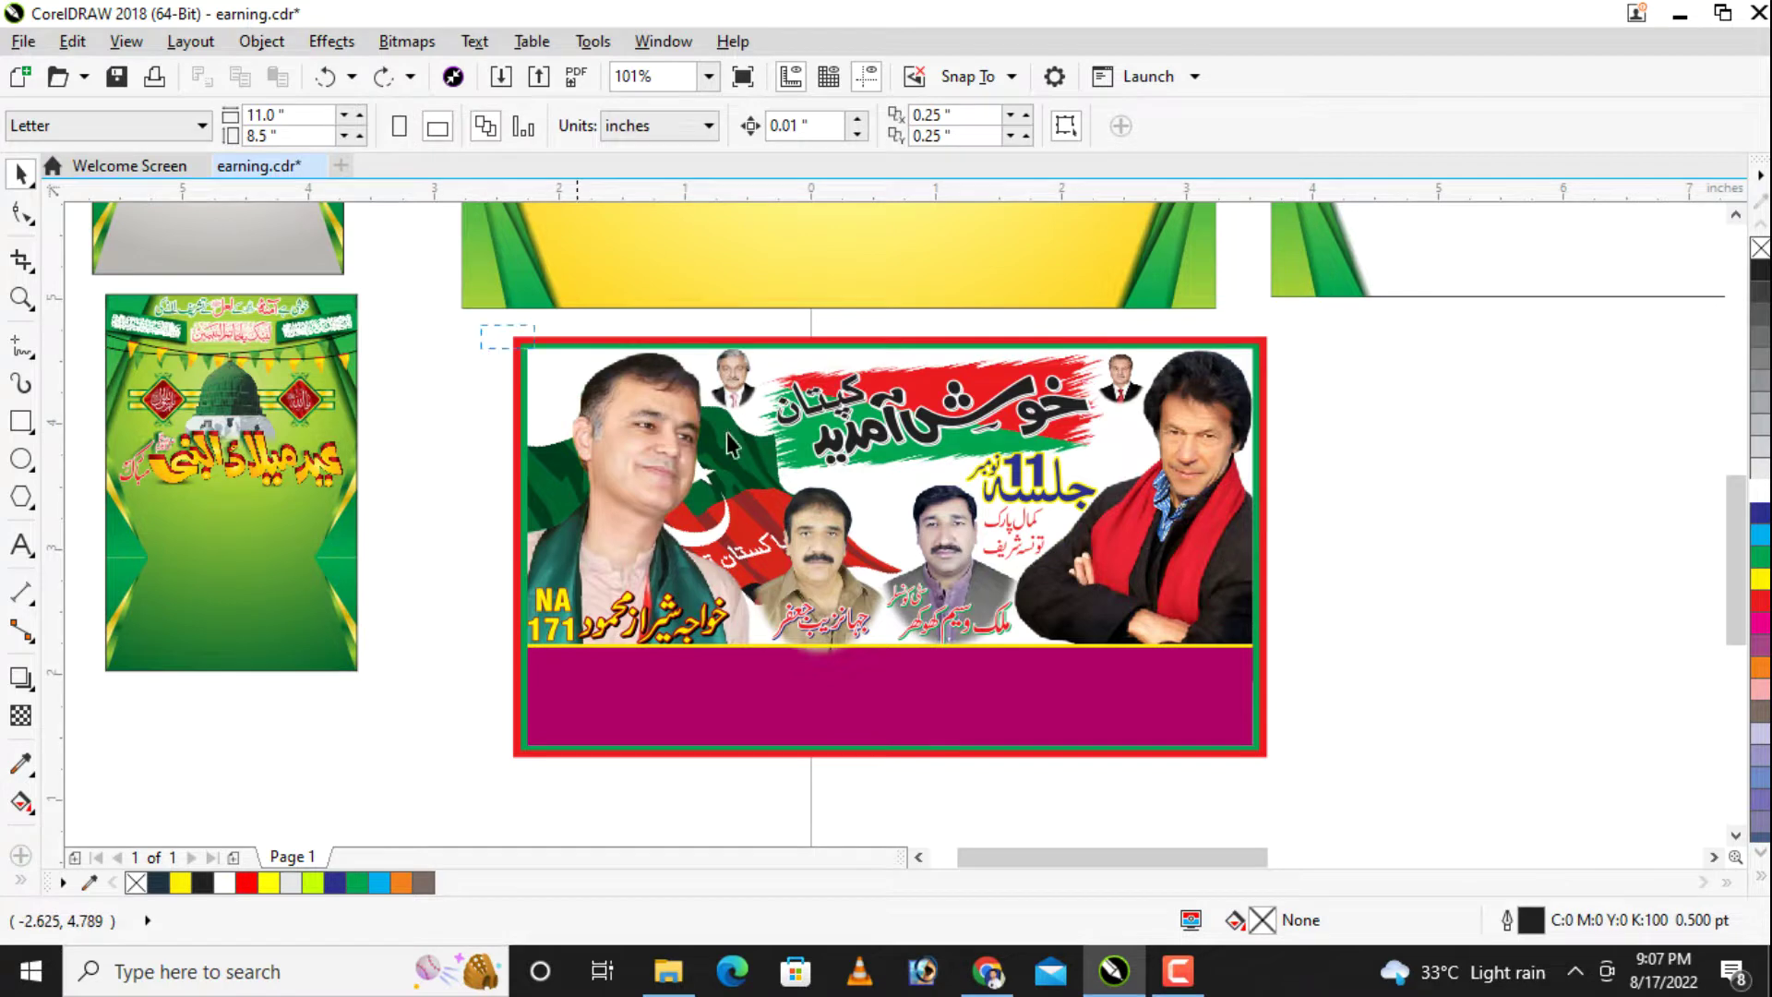
drag(1425, 777, 1425, 777)
key(Delete)
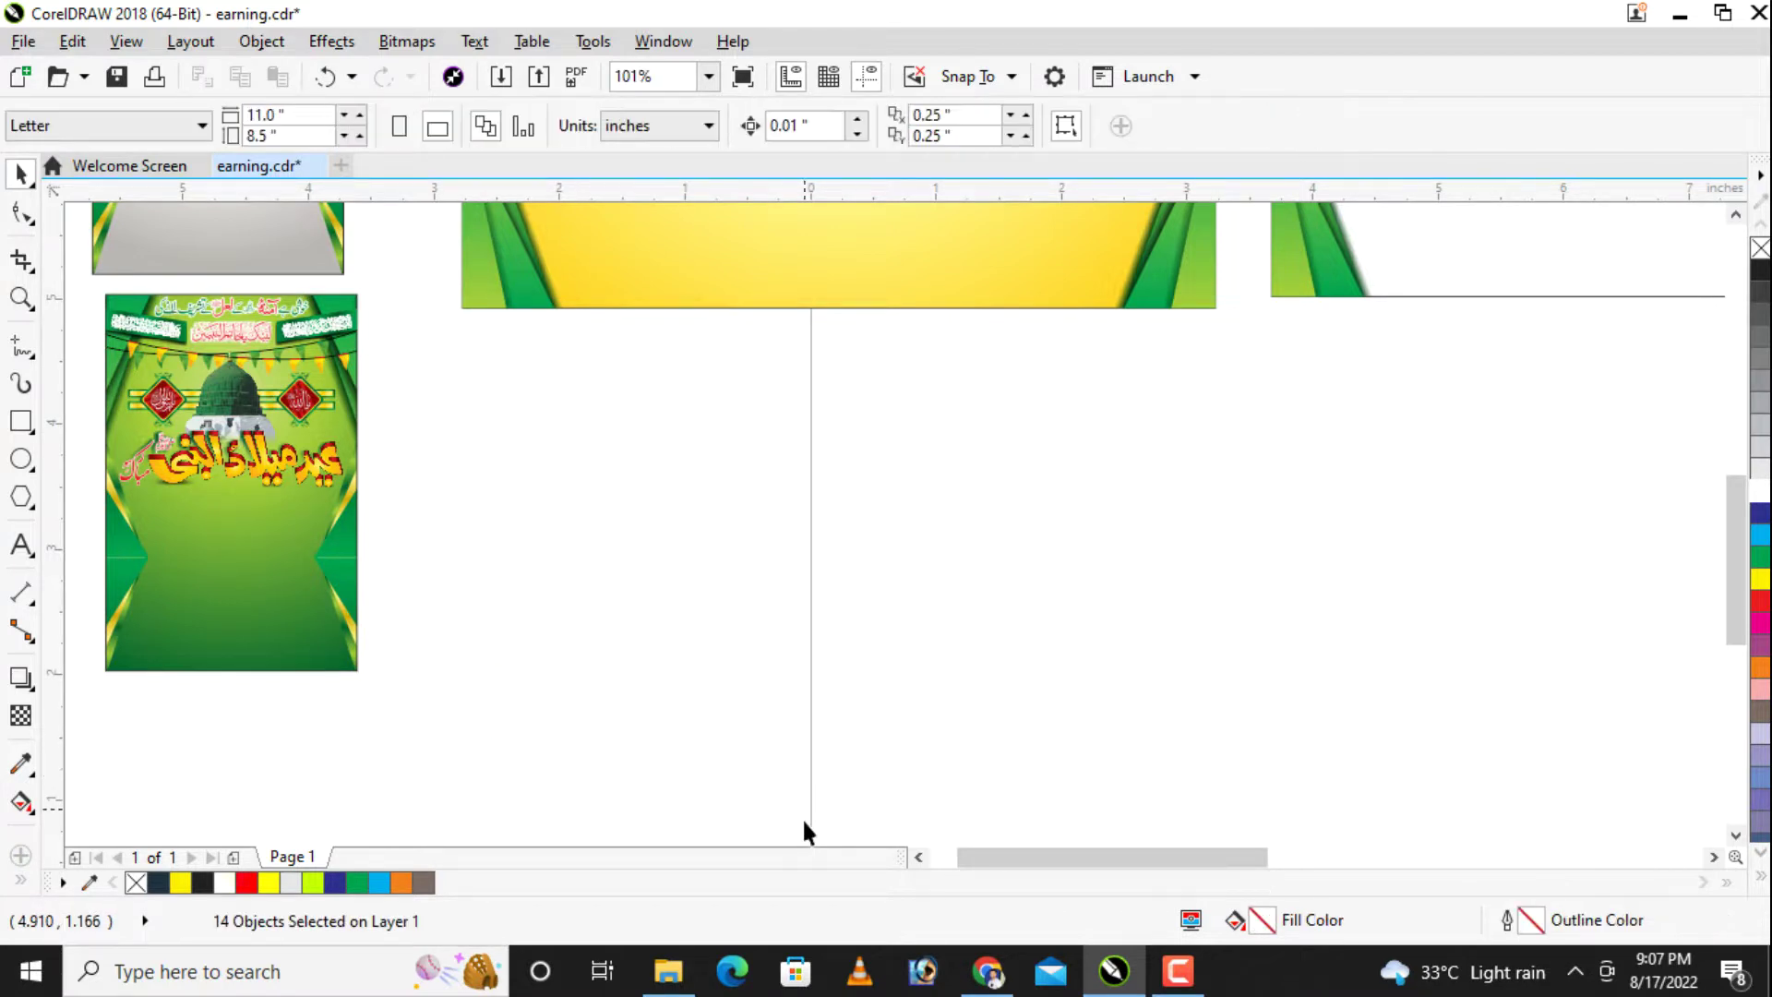
click(685, 986)
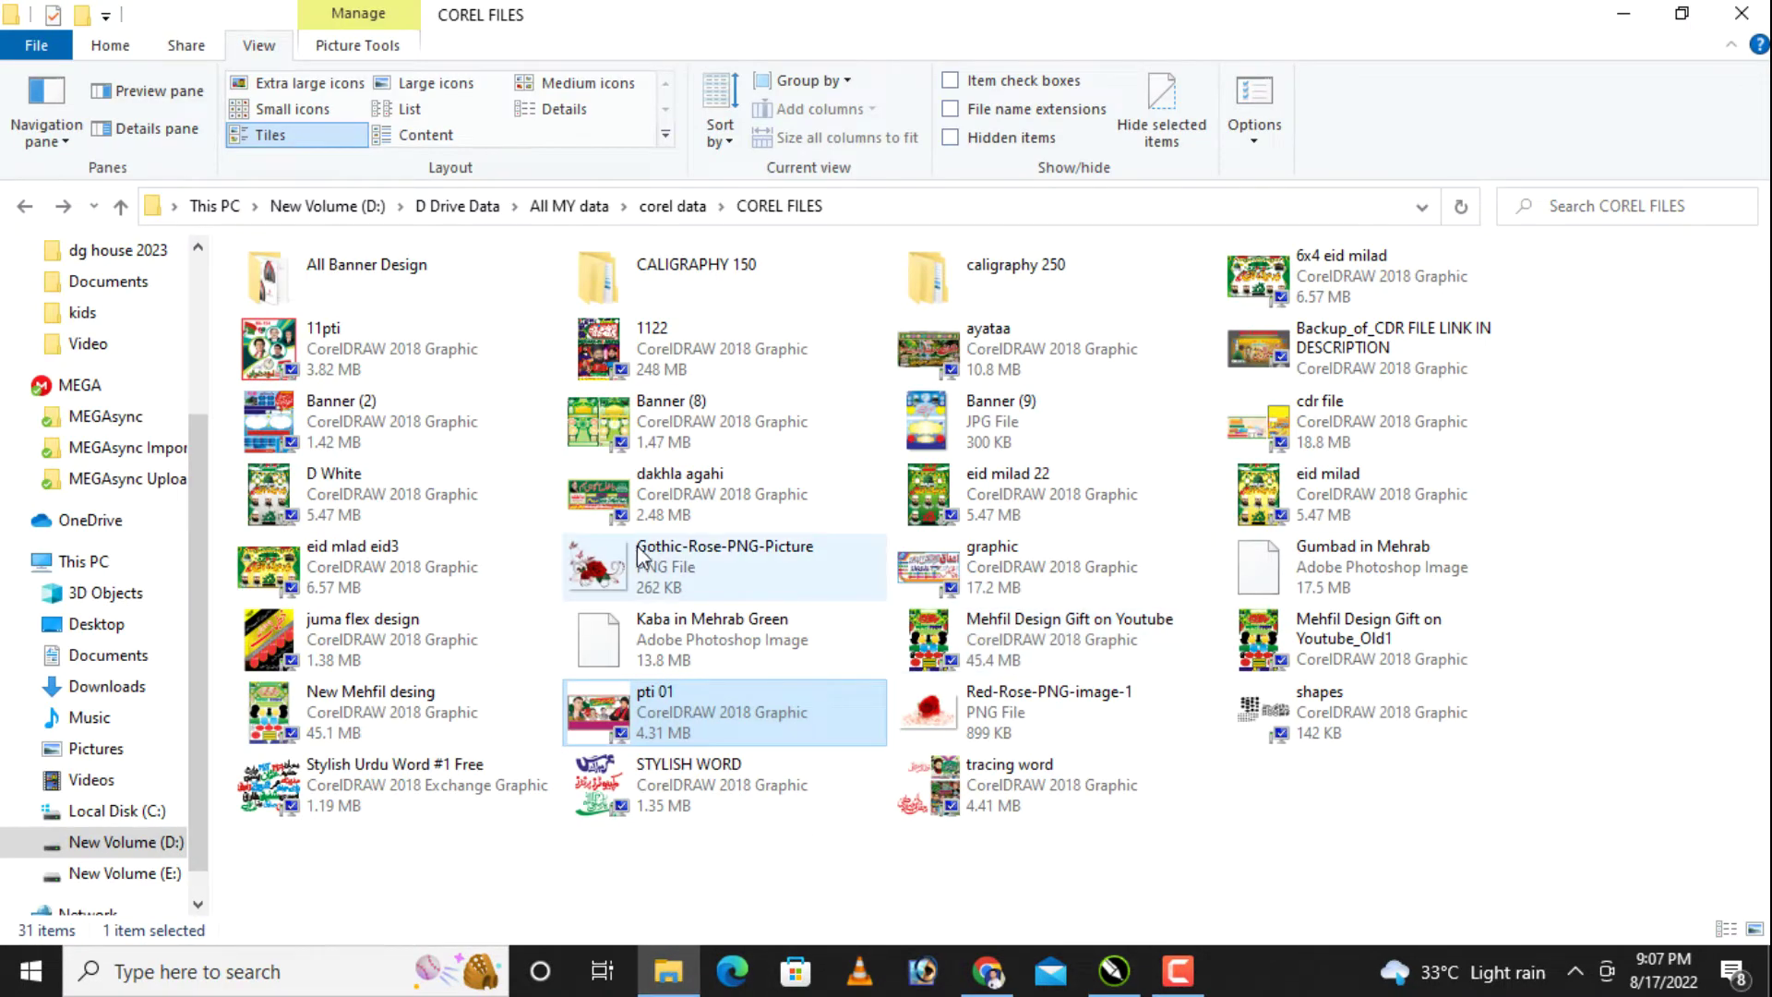
Step: Select Banner (2) in COREL FILES and drag it onto the CorelDRAW canvas
click(360, 799)
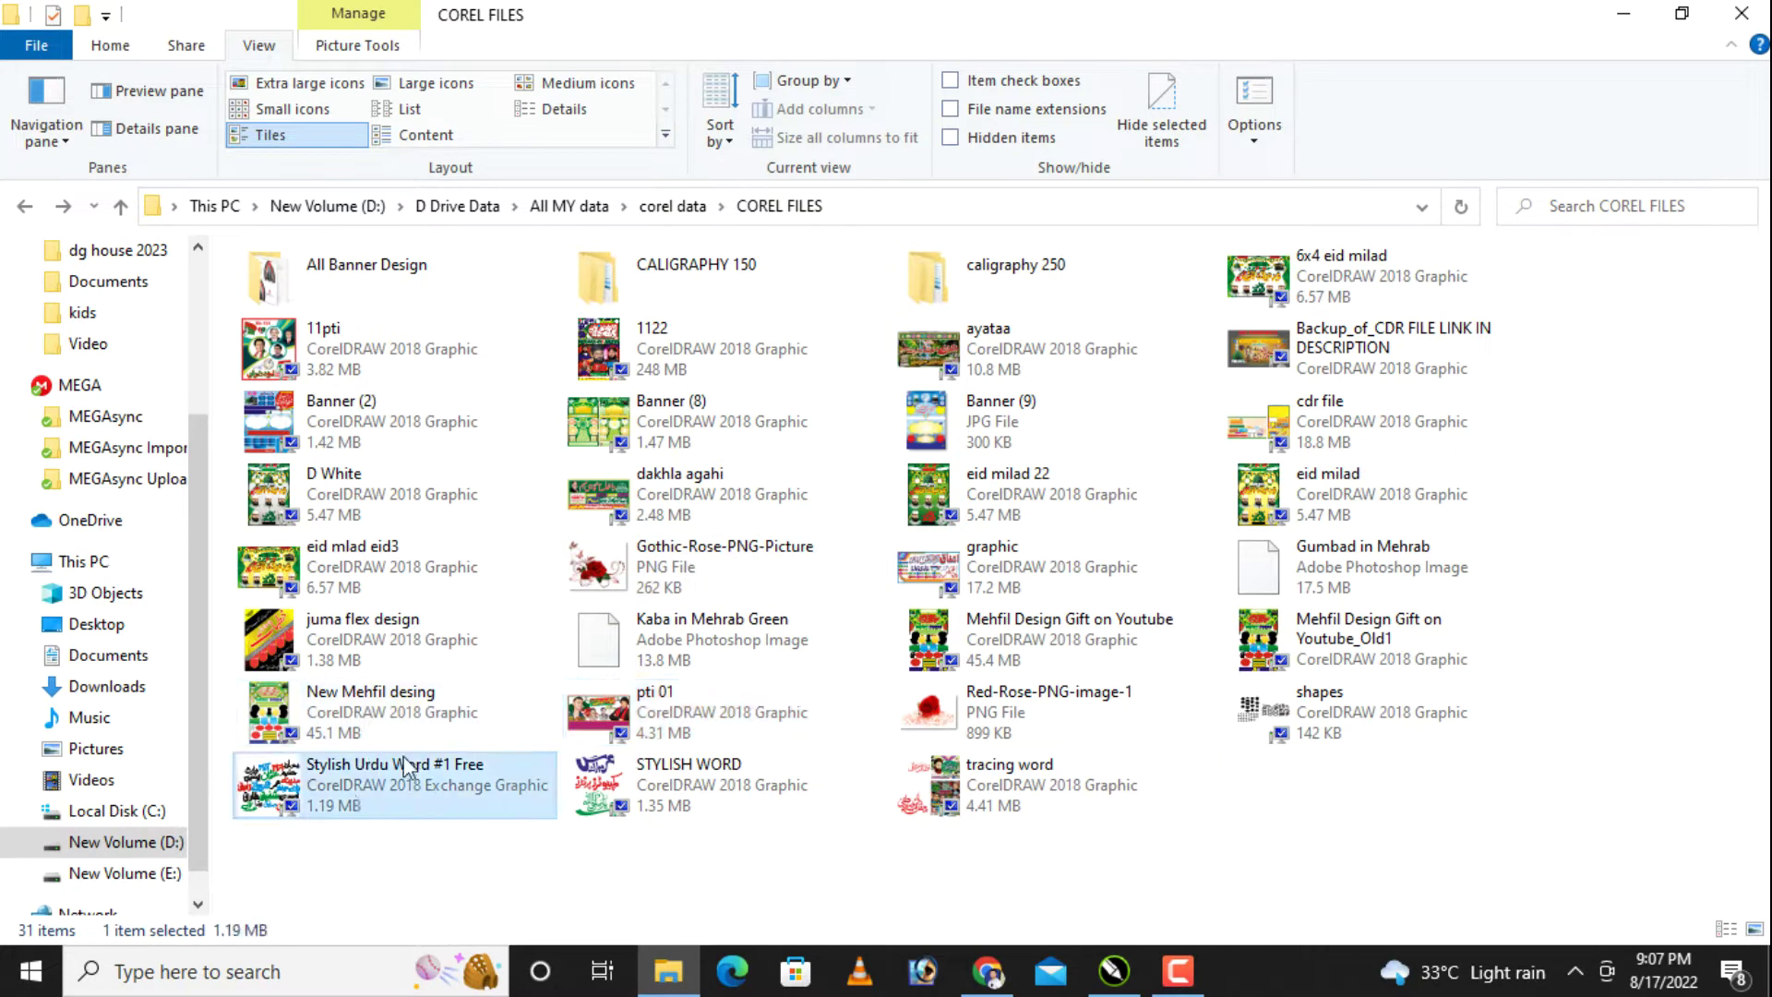
click(362, 709)
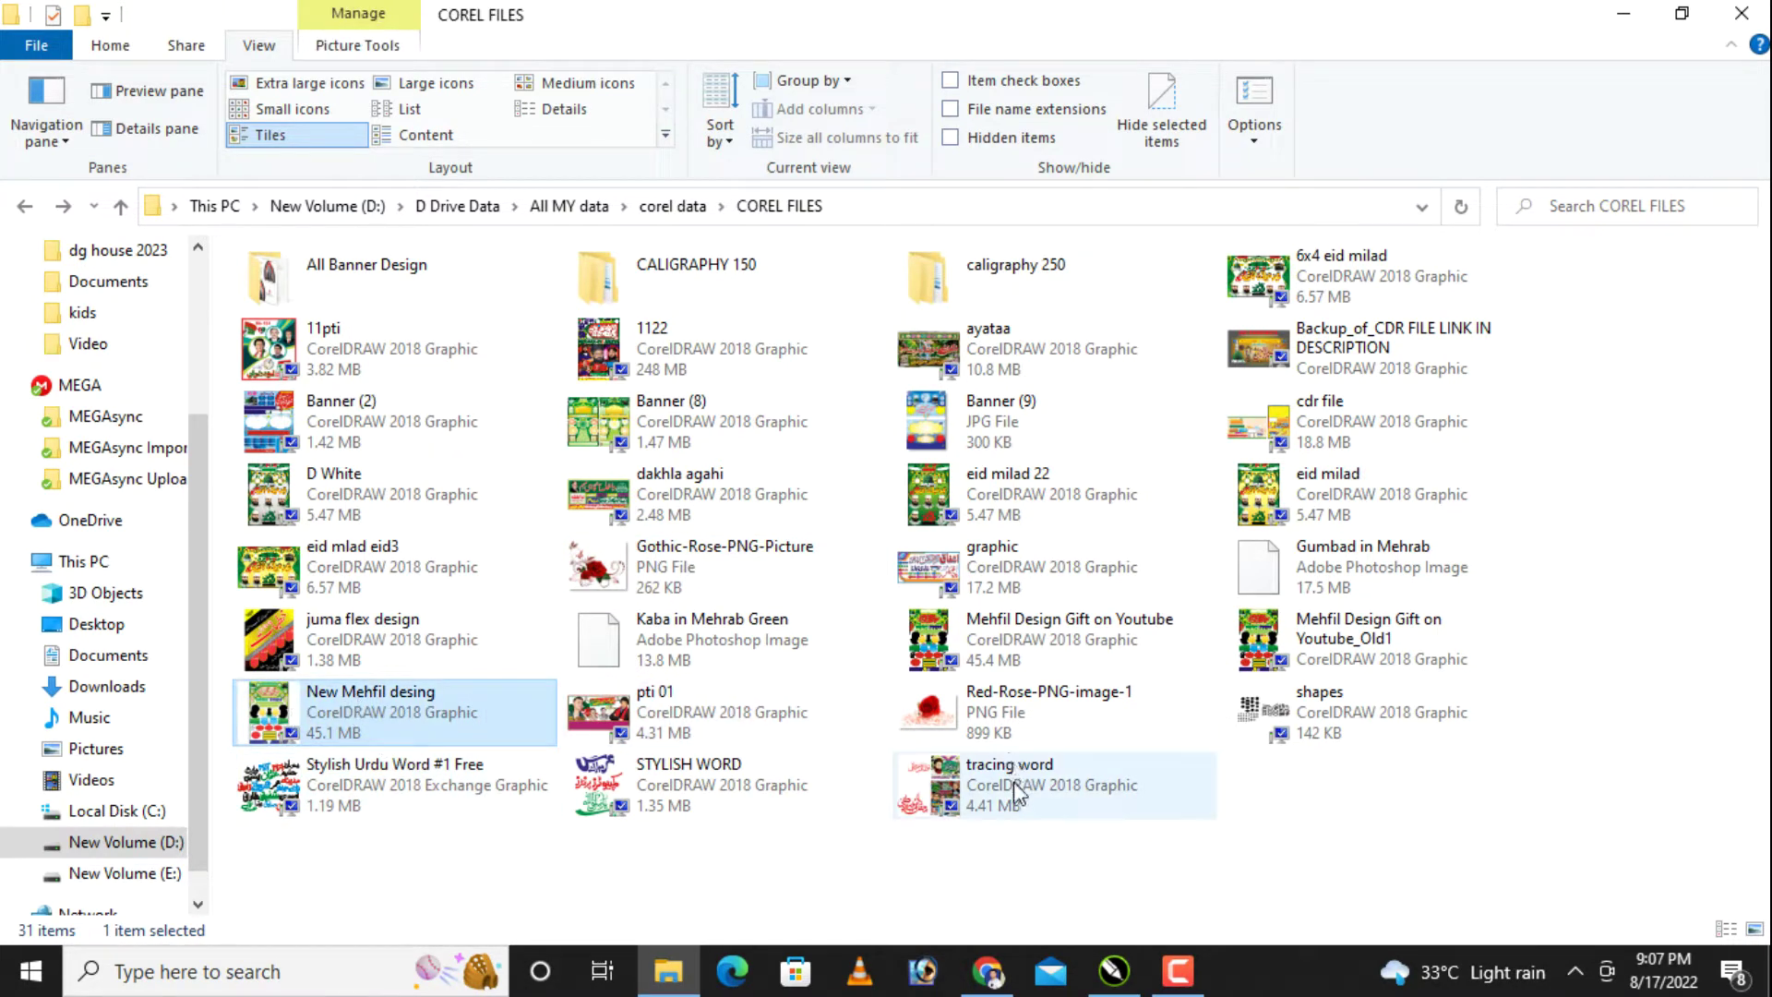
click(1004, 790)
click(734, 796)
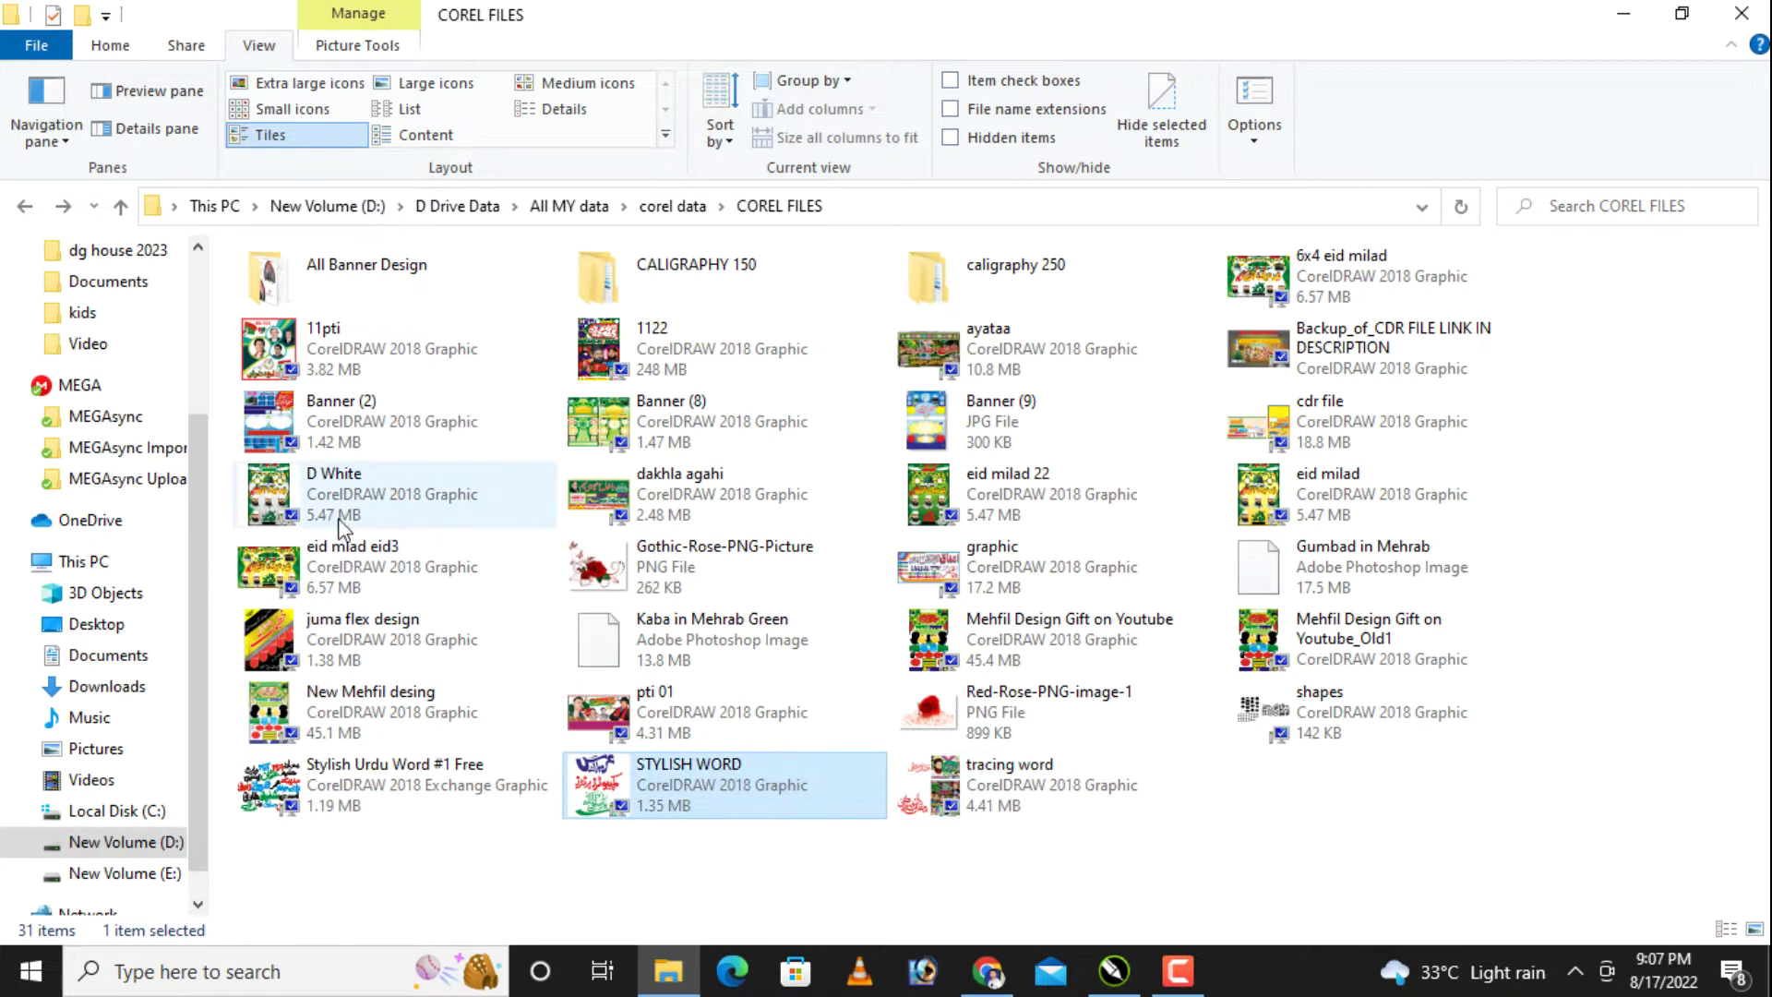
click(318, 424)
drag(319, 425, 1116, 983)
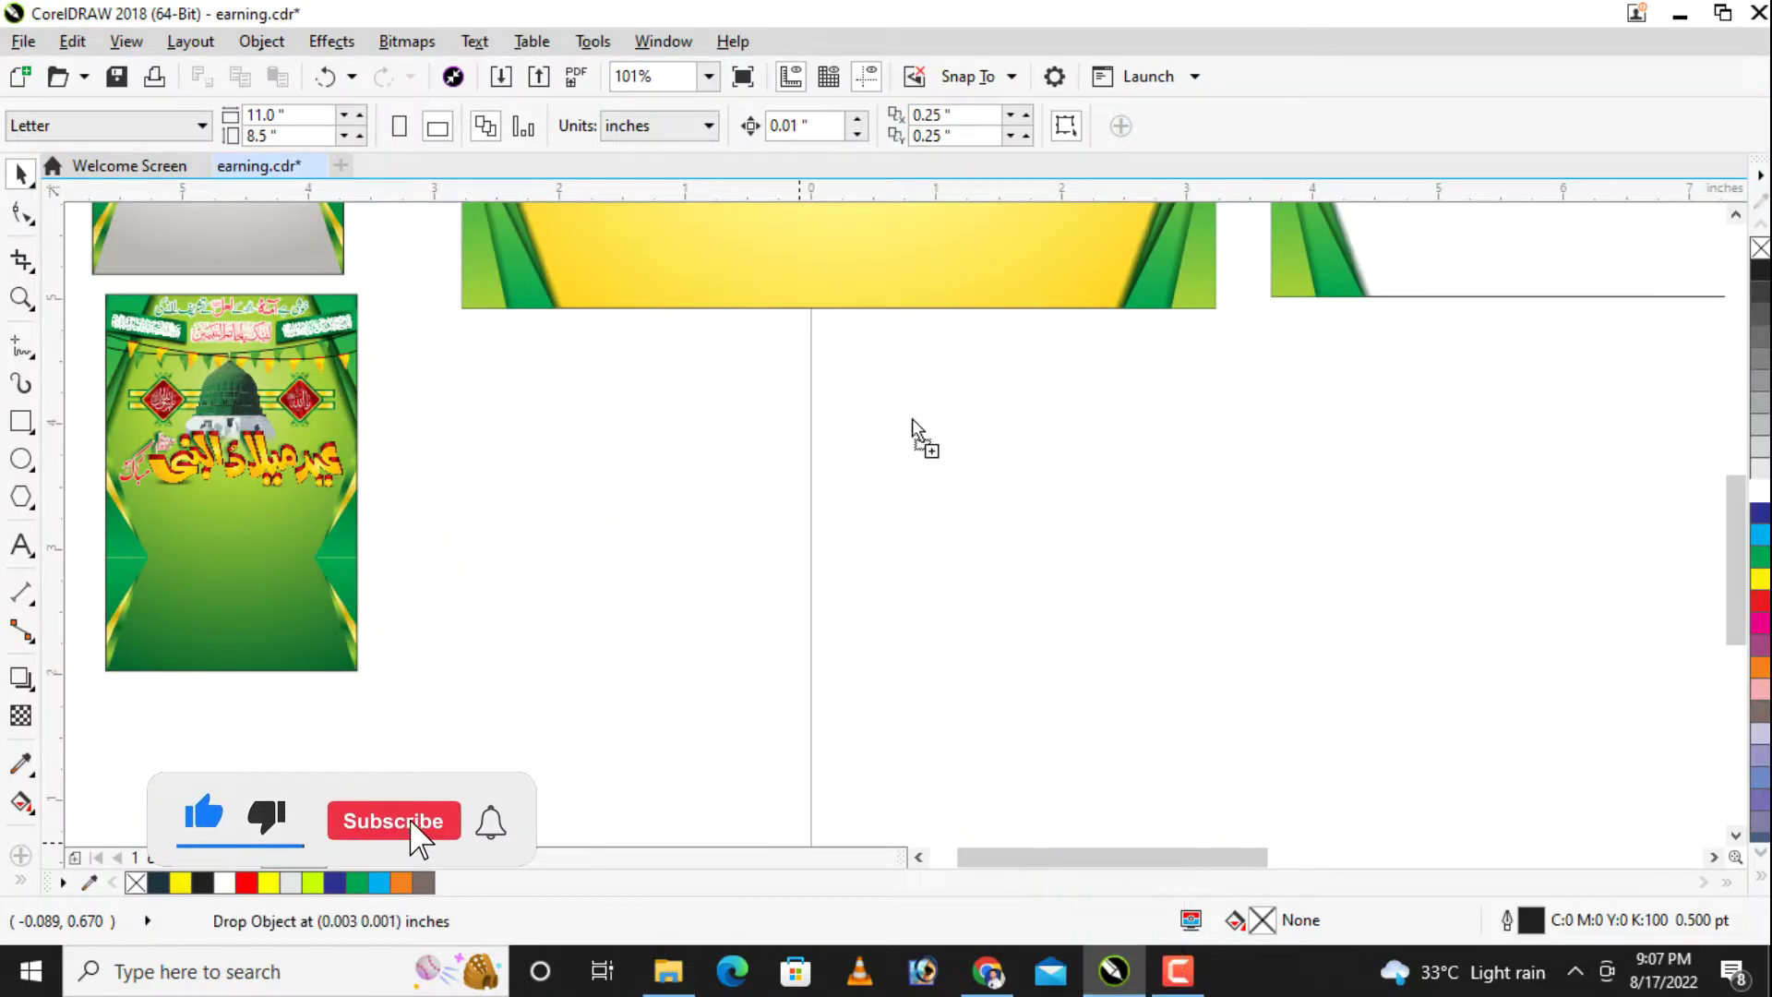
drag(1117, 983, 911, 430)
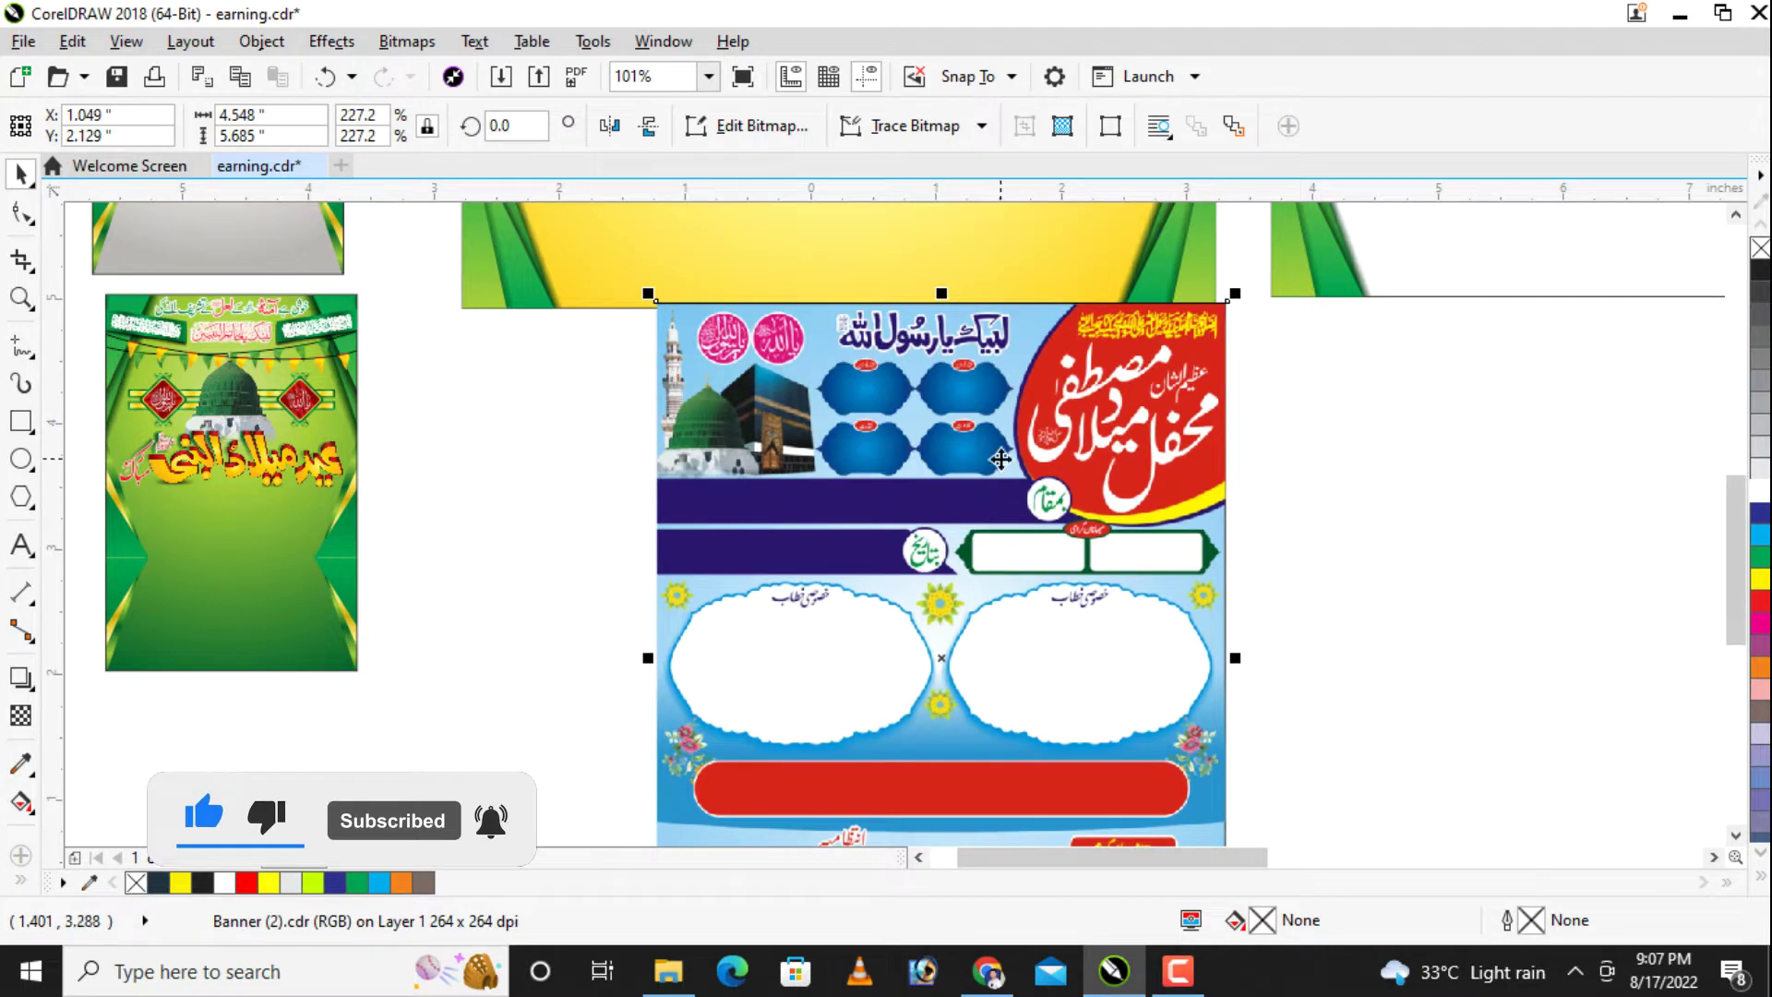
Step: Reposition the Banner (2) Milad design on the page, then delete it
click(1371, 503)
drag(1015, 637, 1023, 507)
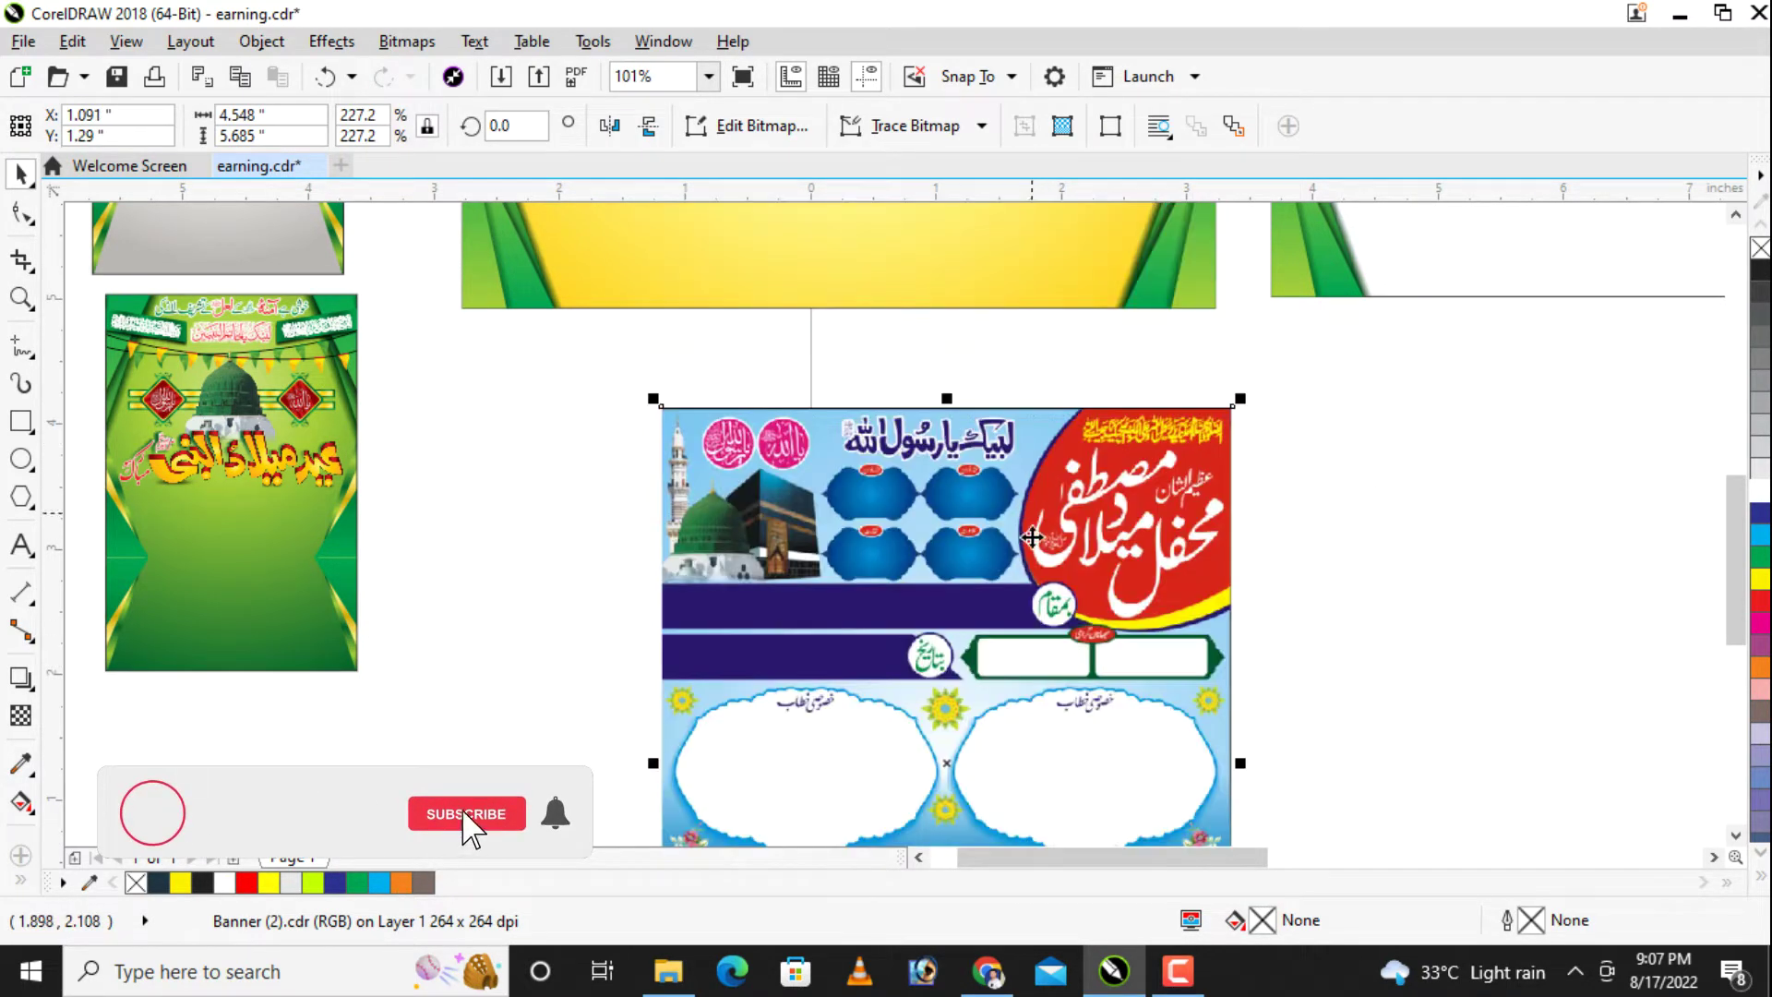
key(Delete)
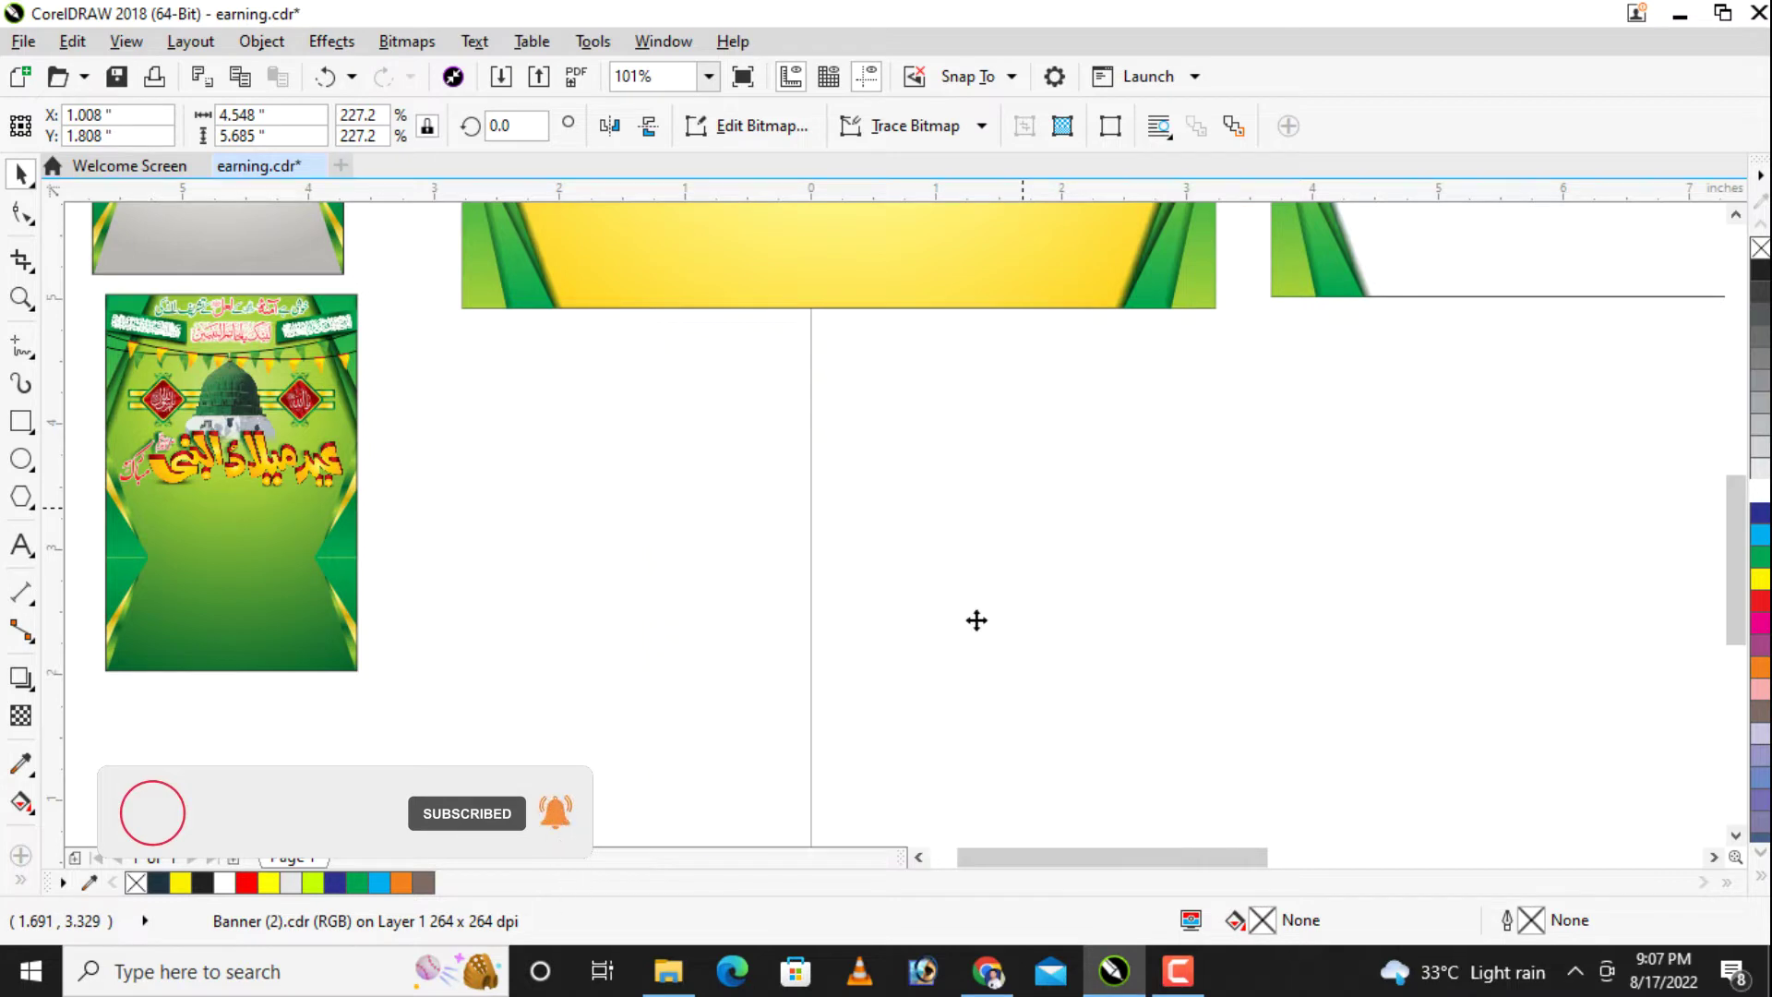
Step: Drag Banner (8).cdr from COREL FILES into the earning.cdr drawing
click(674, 973)
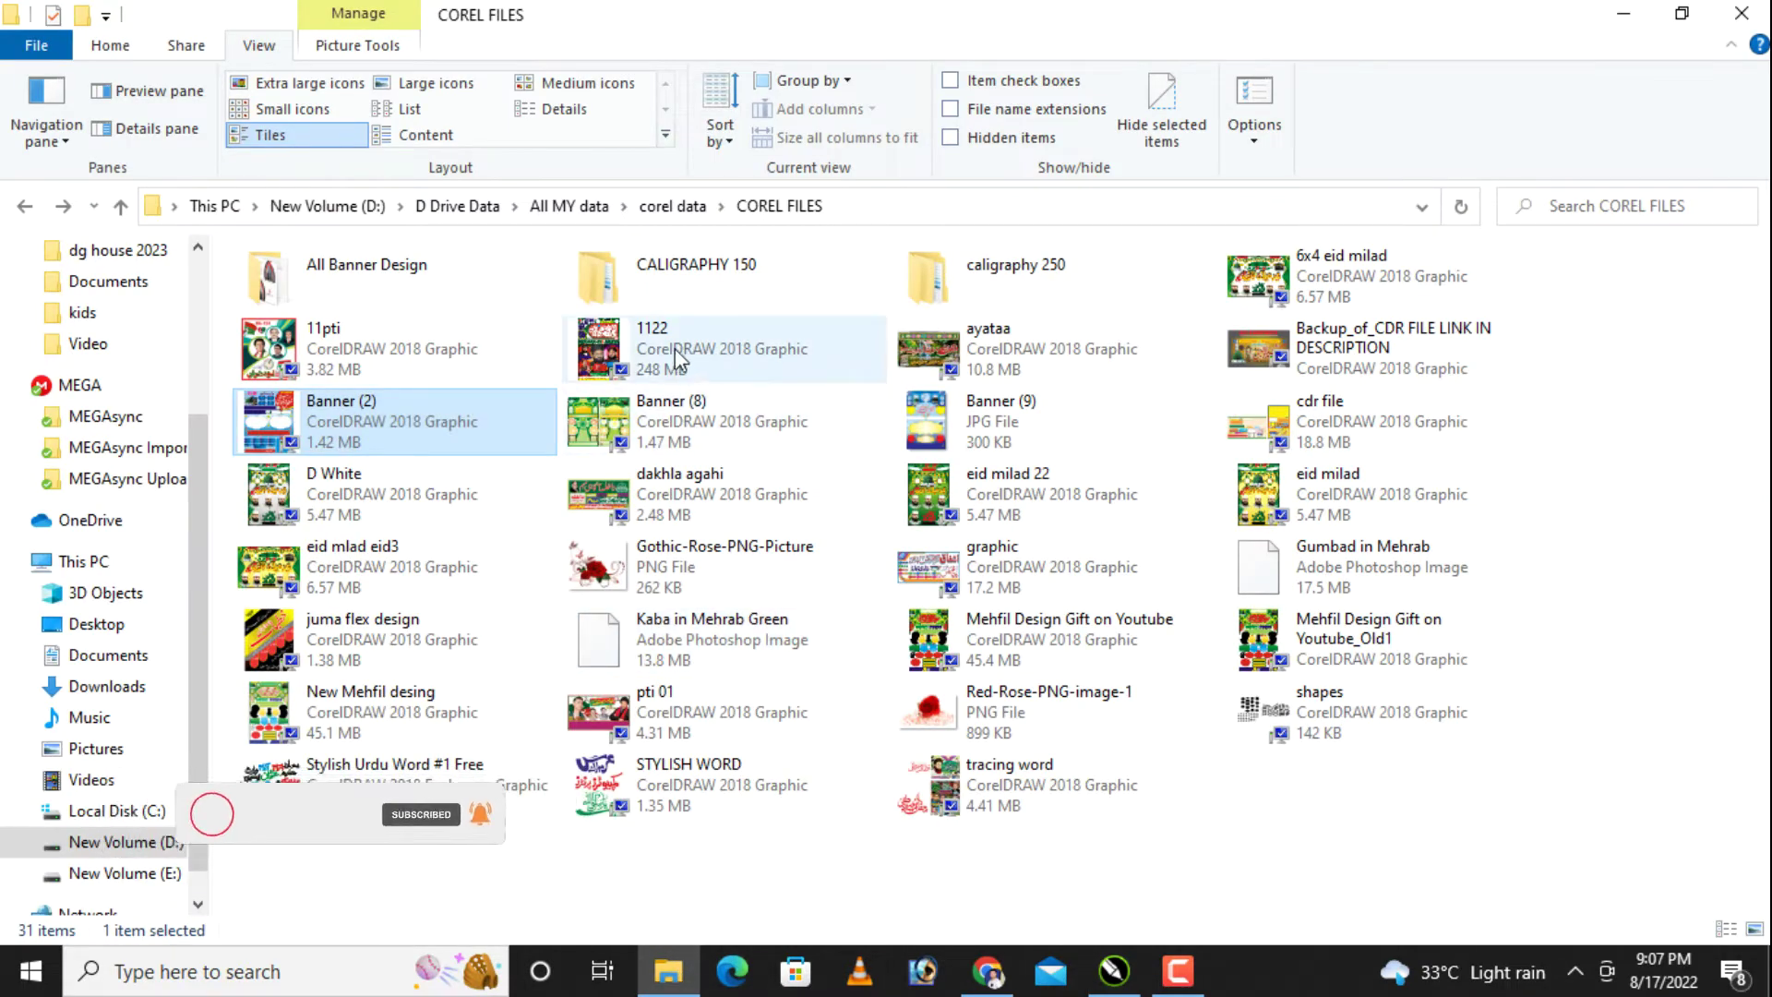
click(1518, 281)
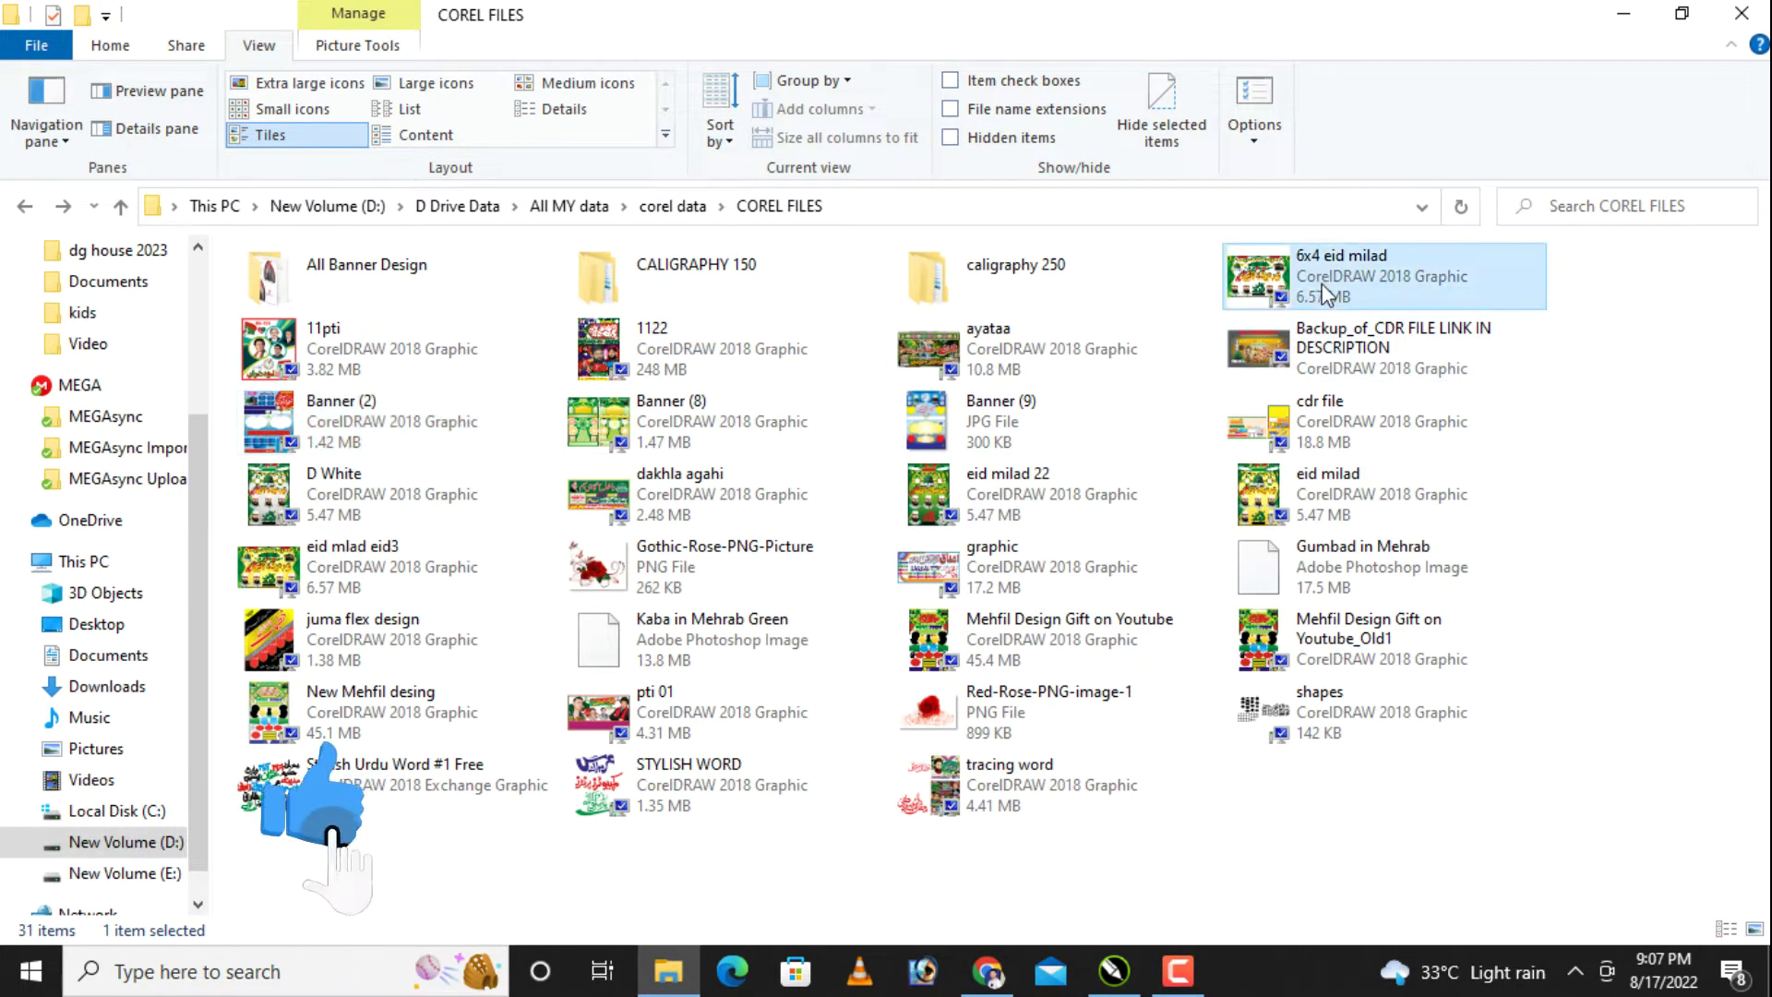
click(1122, 427)
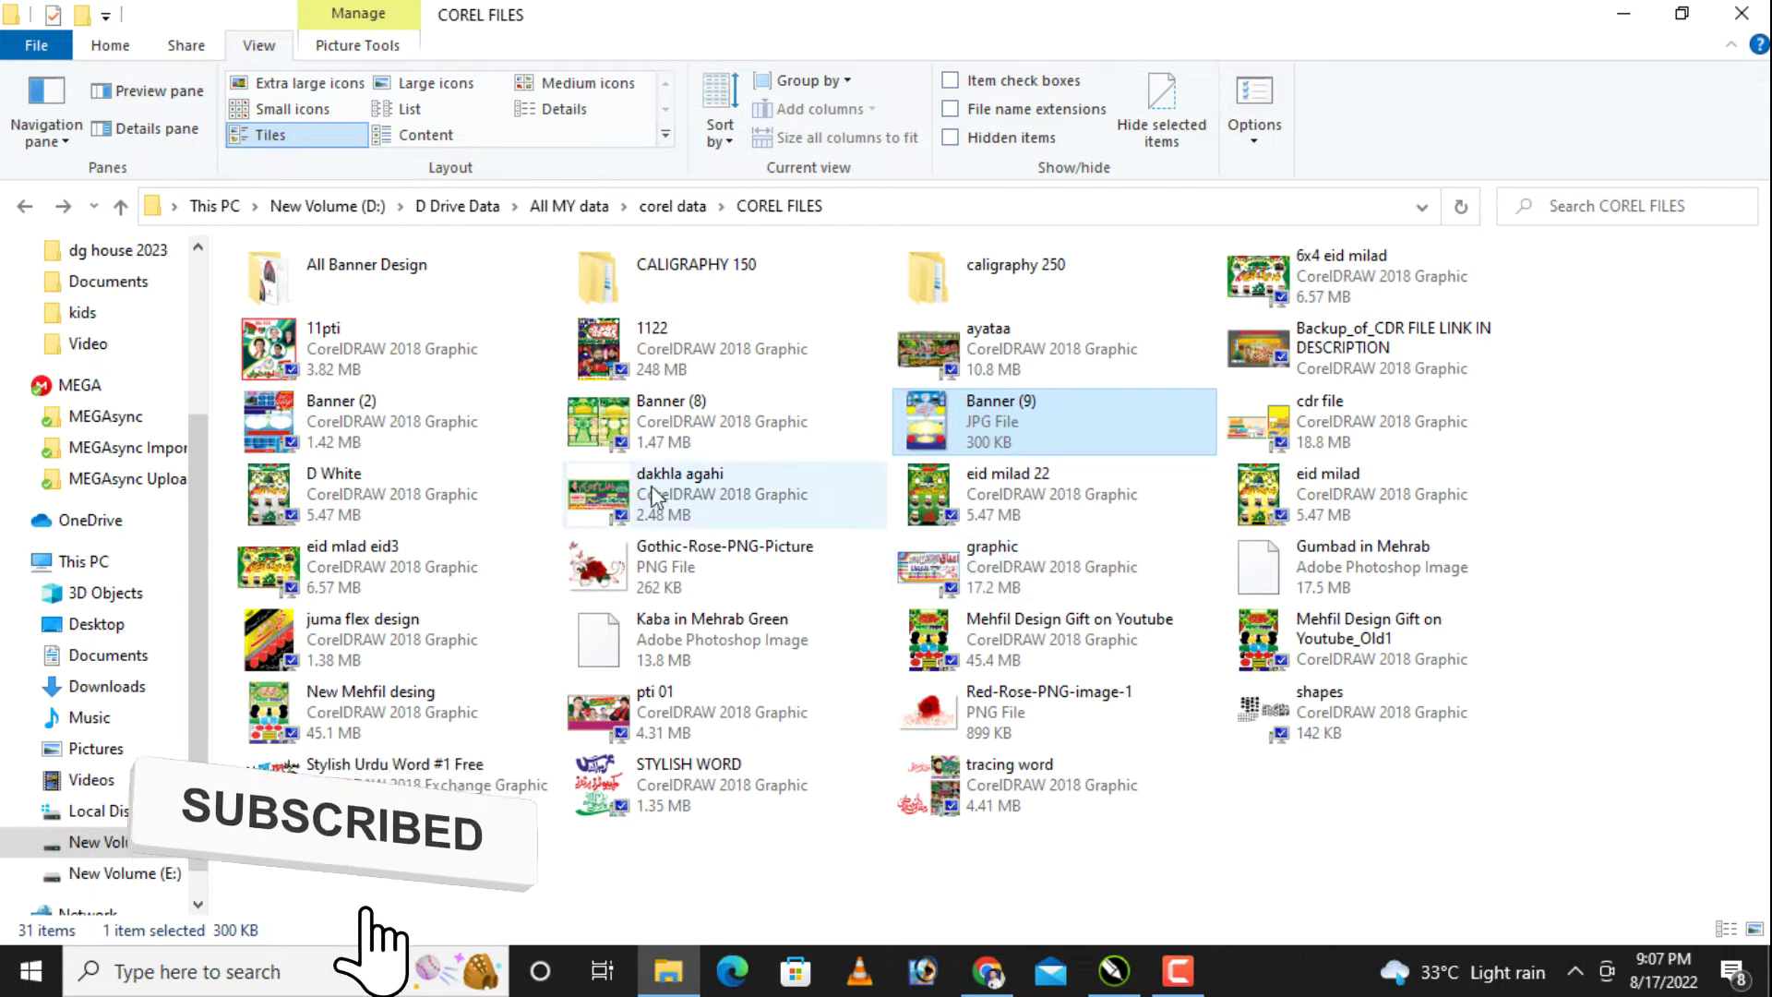
mouse_move(678, 415)
mouse_down()
mouse_move(1120, 977)
mouse_move(1041, 527)
mouse_up()
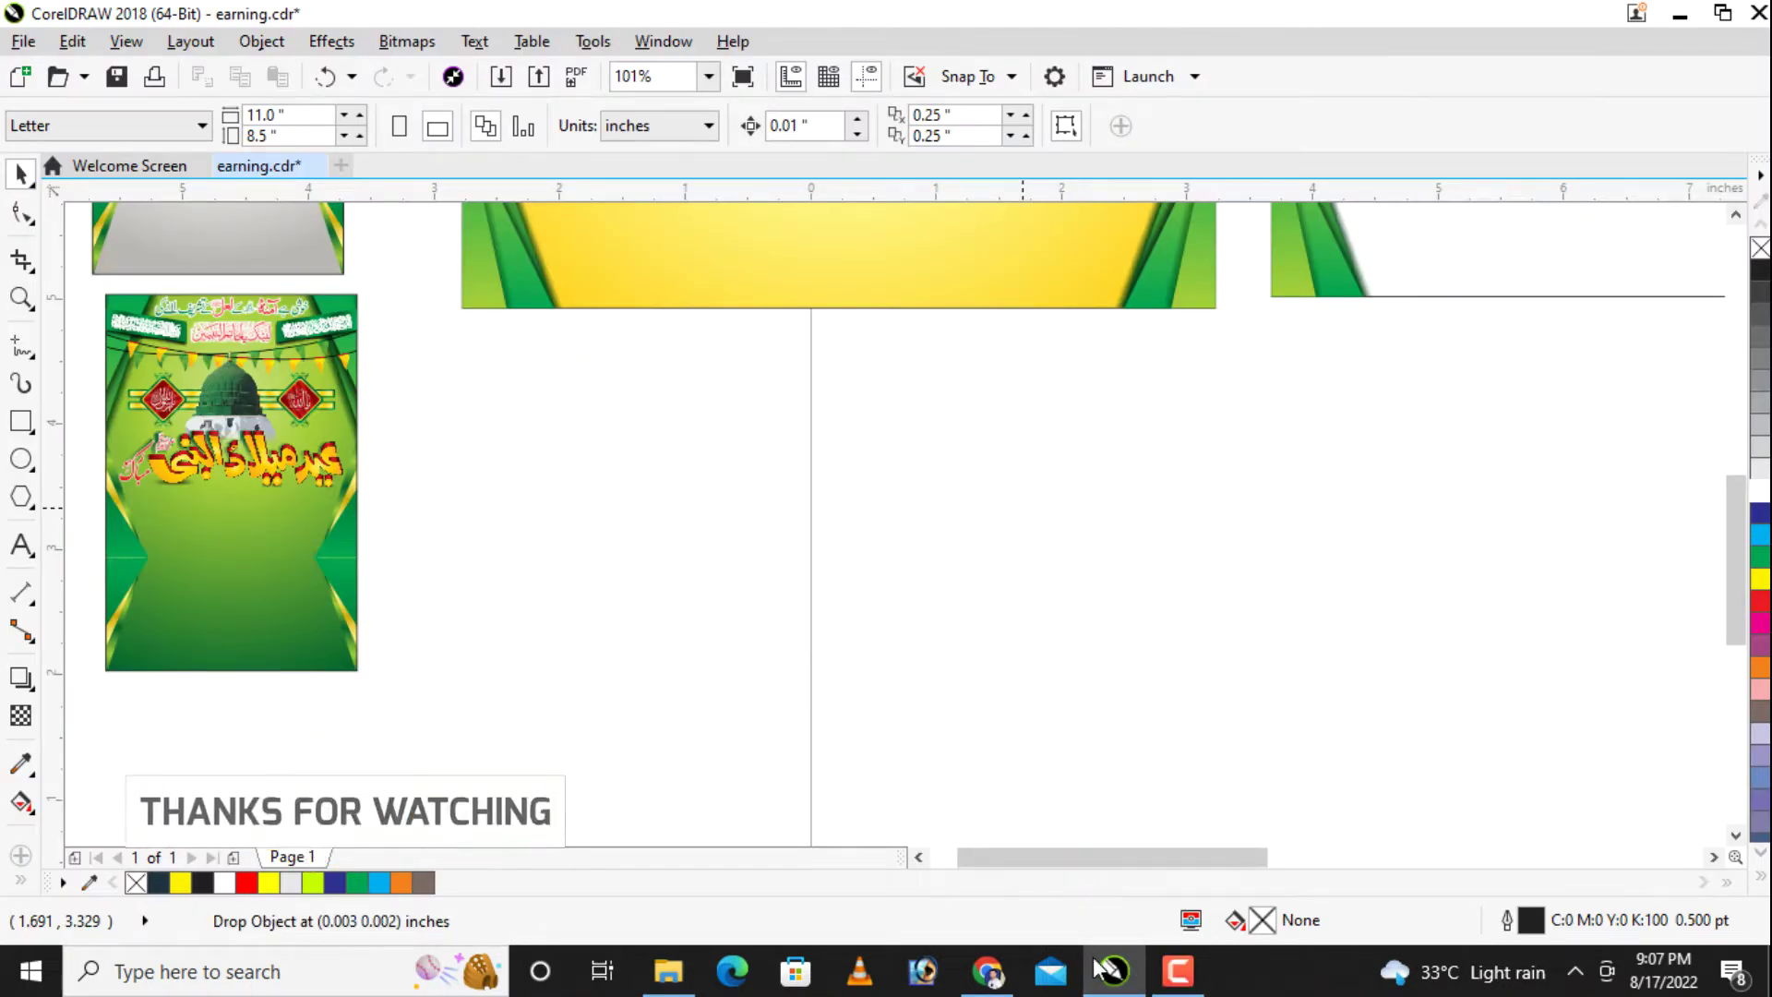
click(1164, 969)
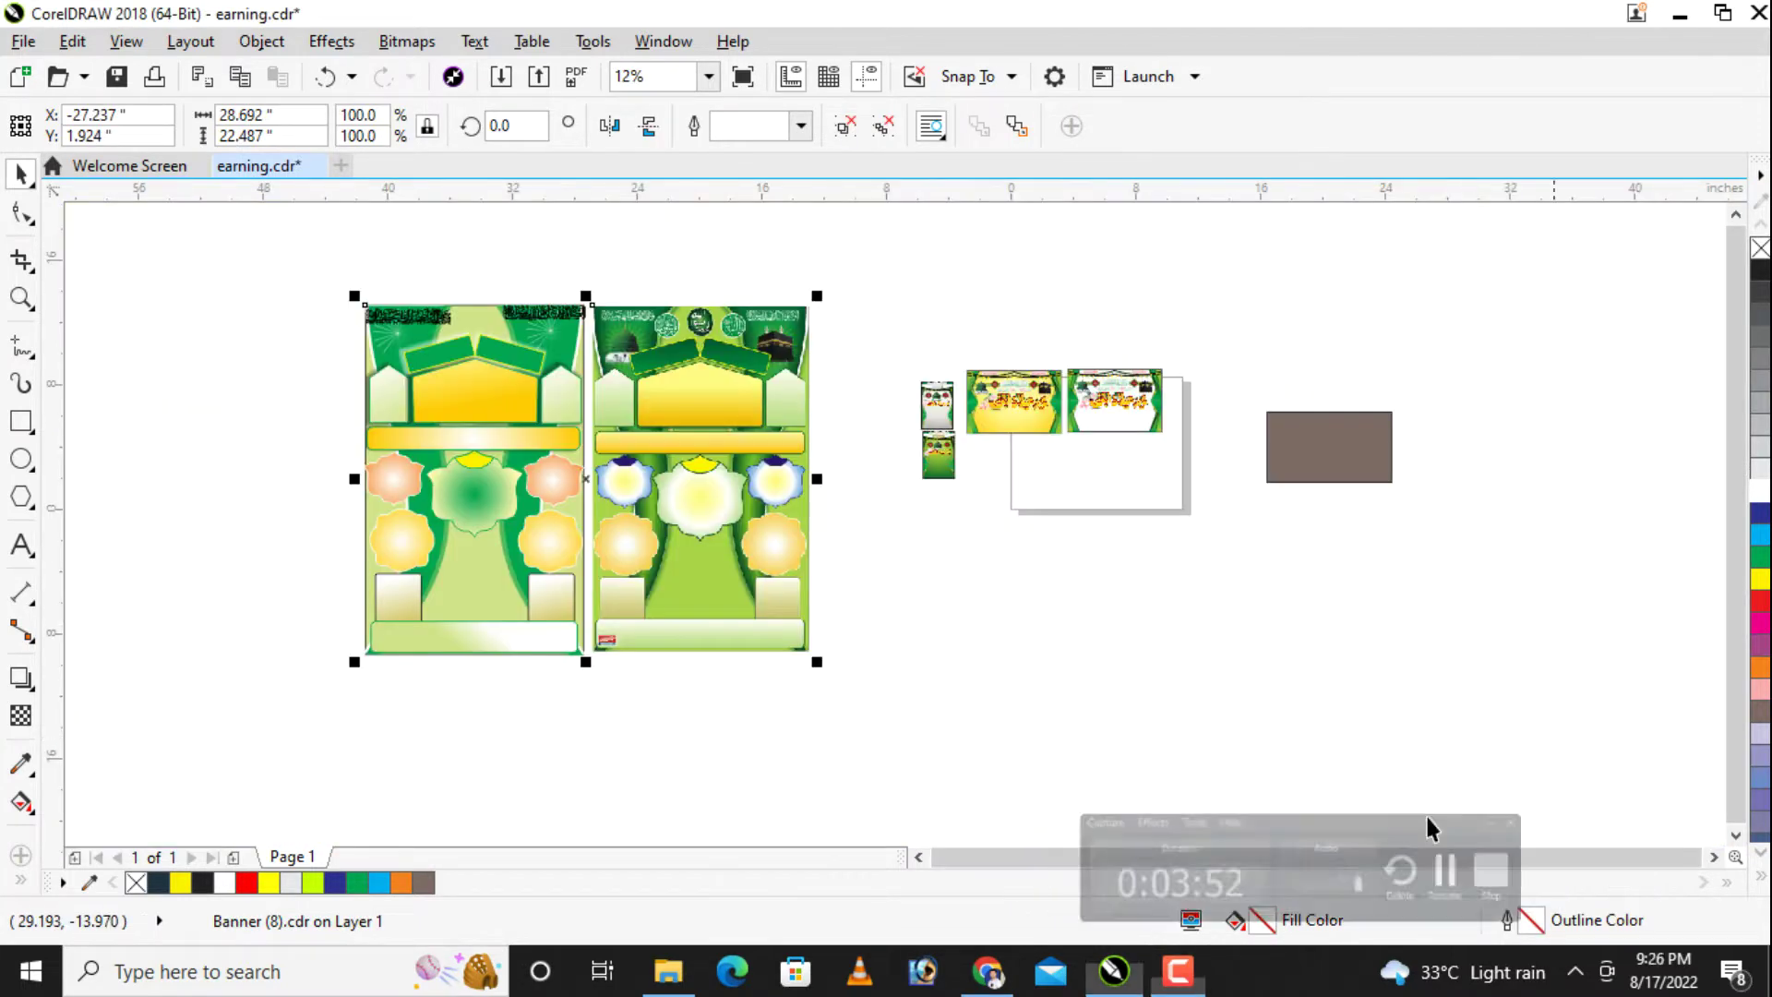
Step: Inspect Banner (8)'s parts: the ribbon, calligraphy strip and green rectangles
click(315, 296)
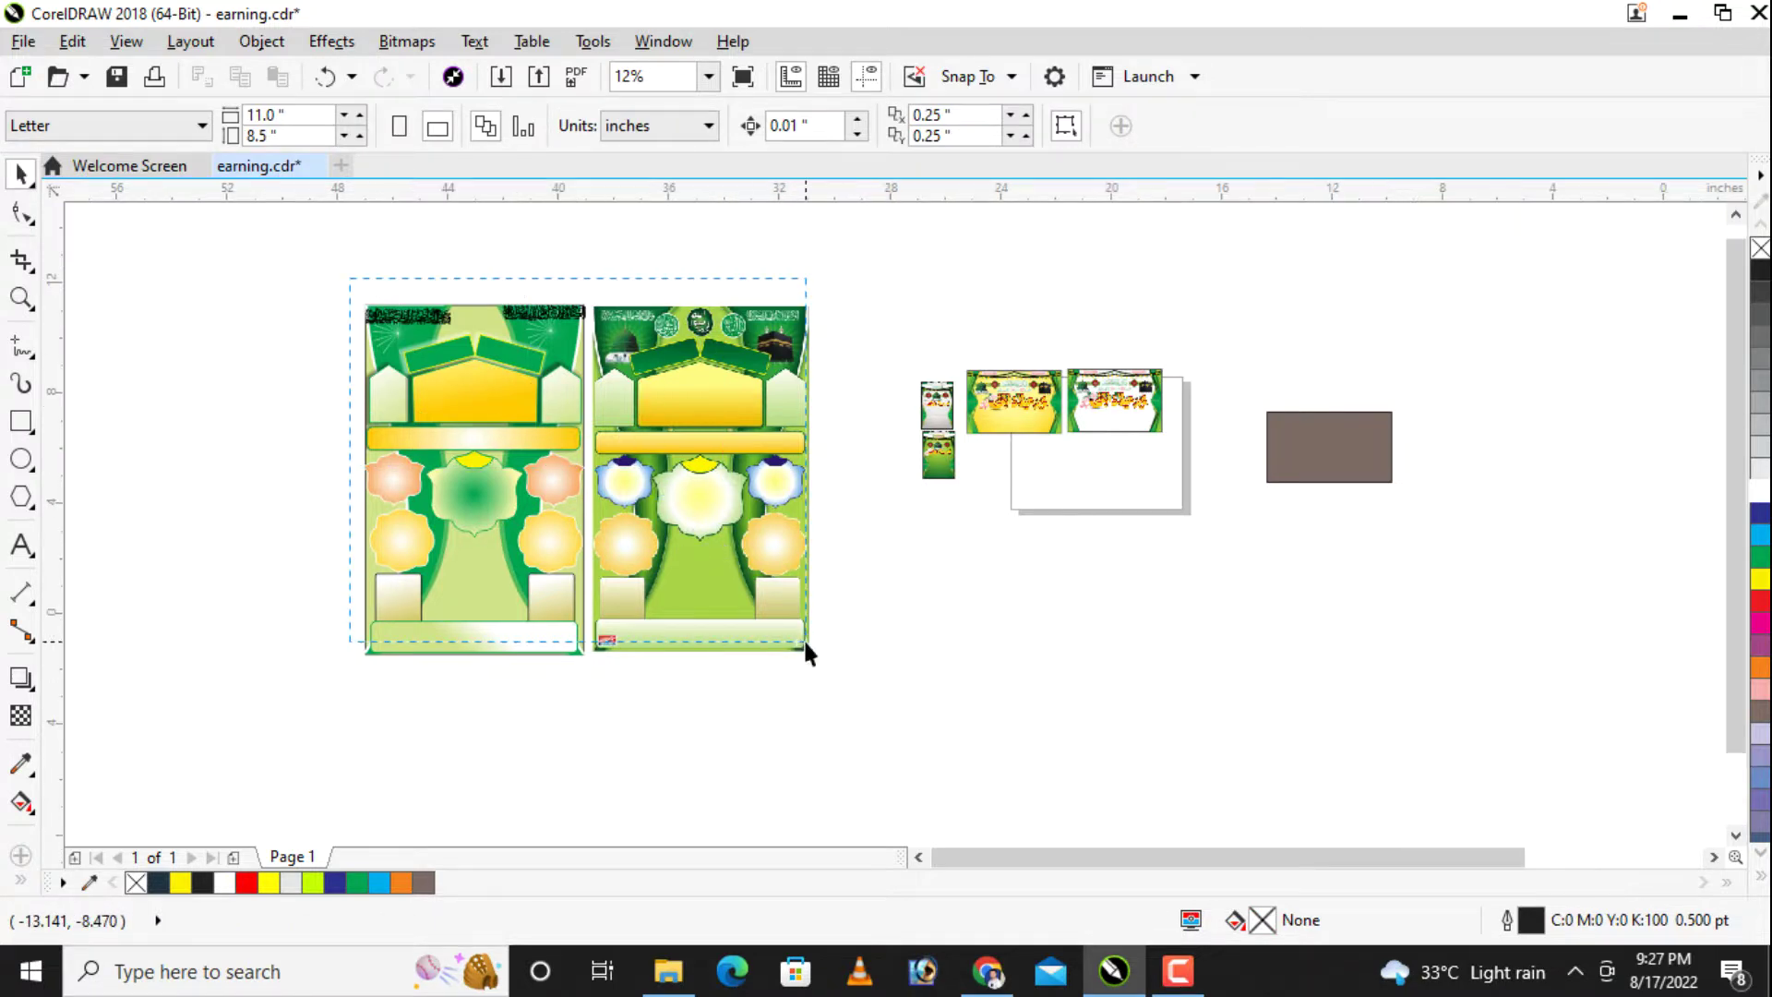
scroll(733, 586, up, 2)
click(1189, 345)
click(1104, 388)
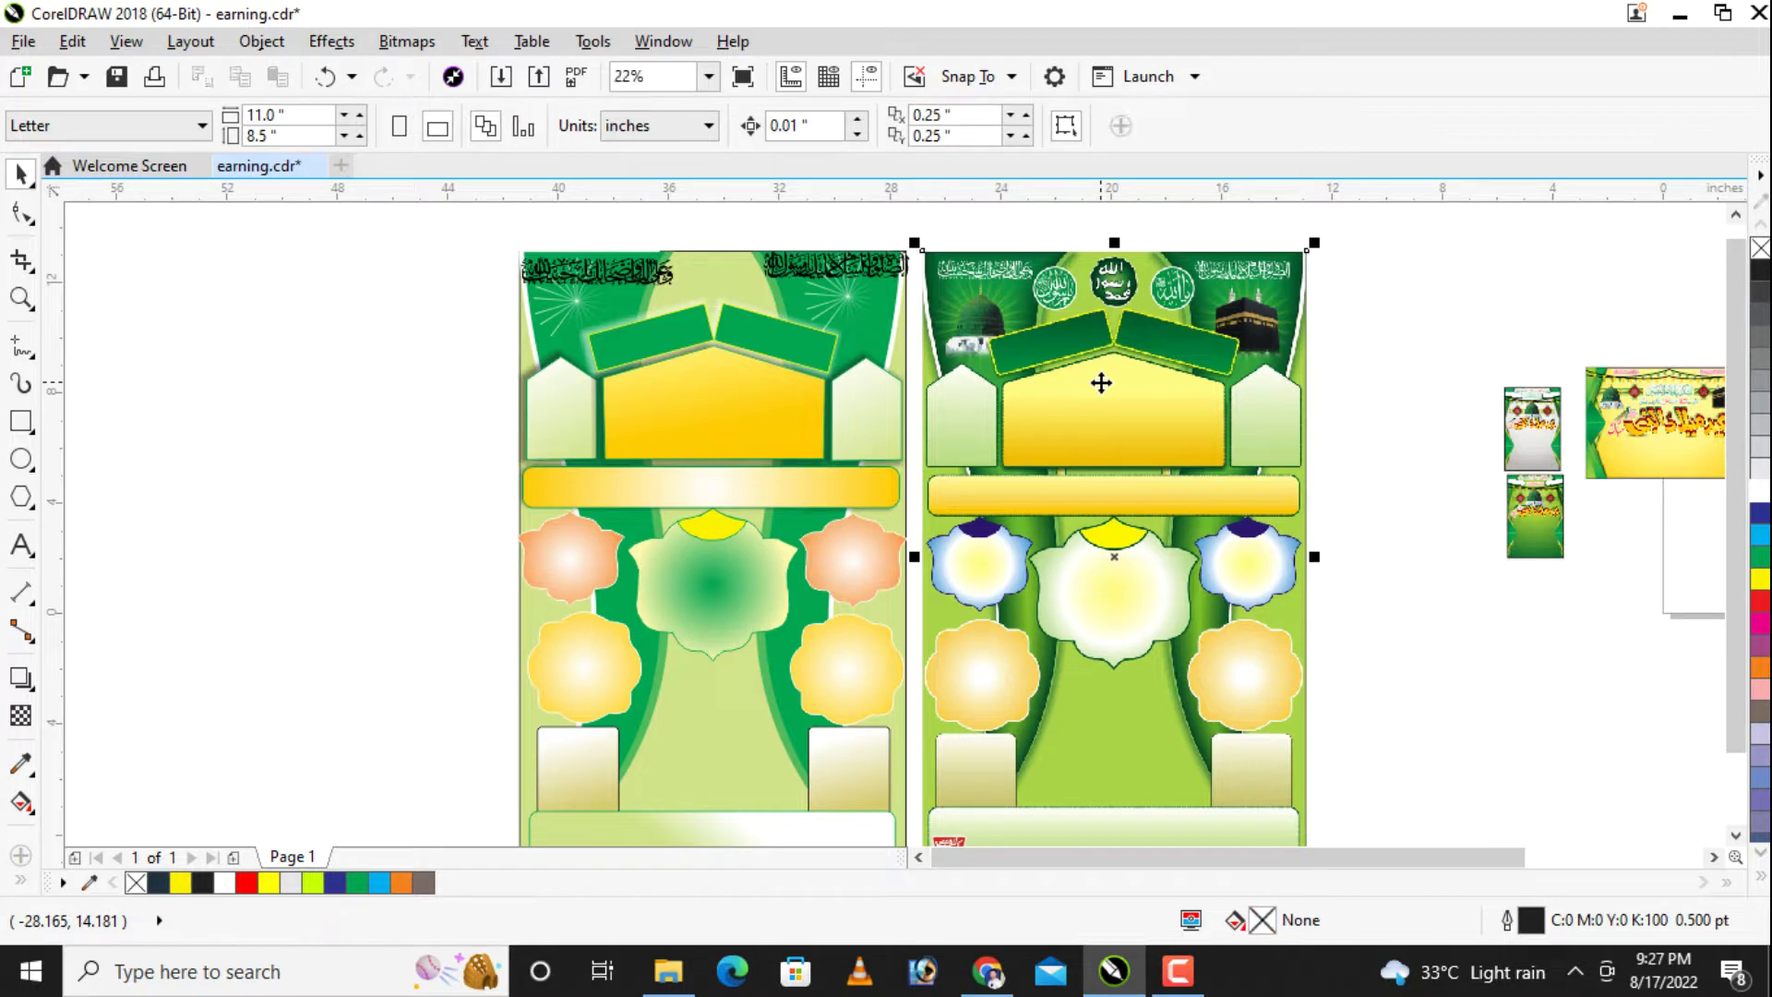
click(773, 368)
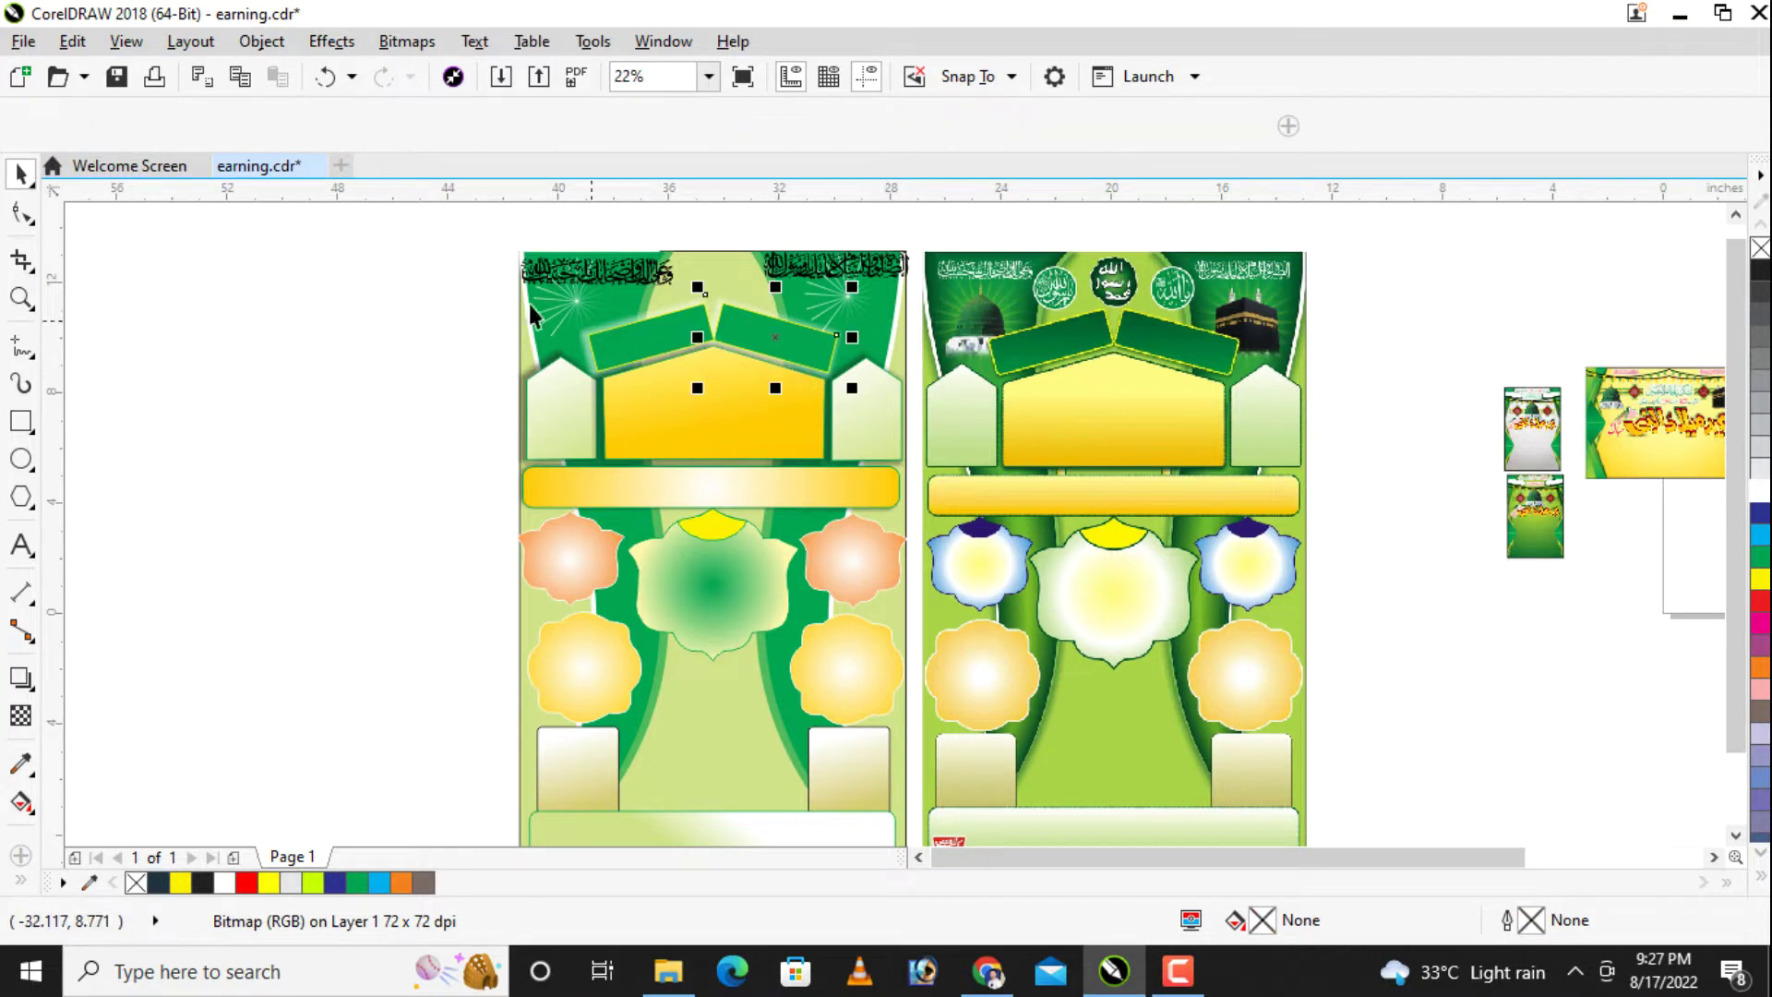
click(612, 277)
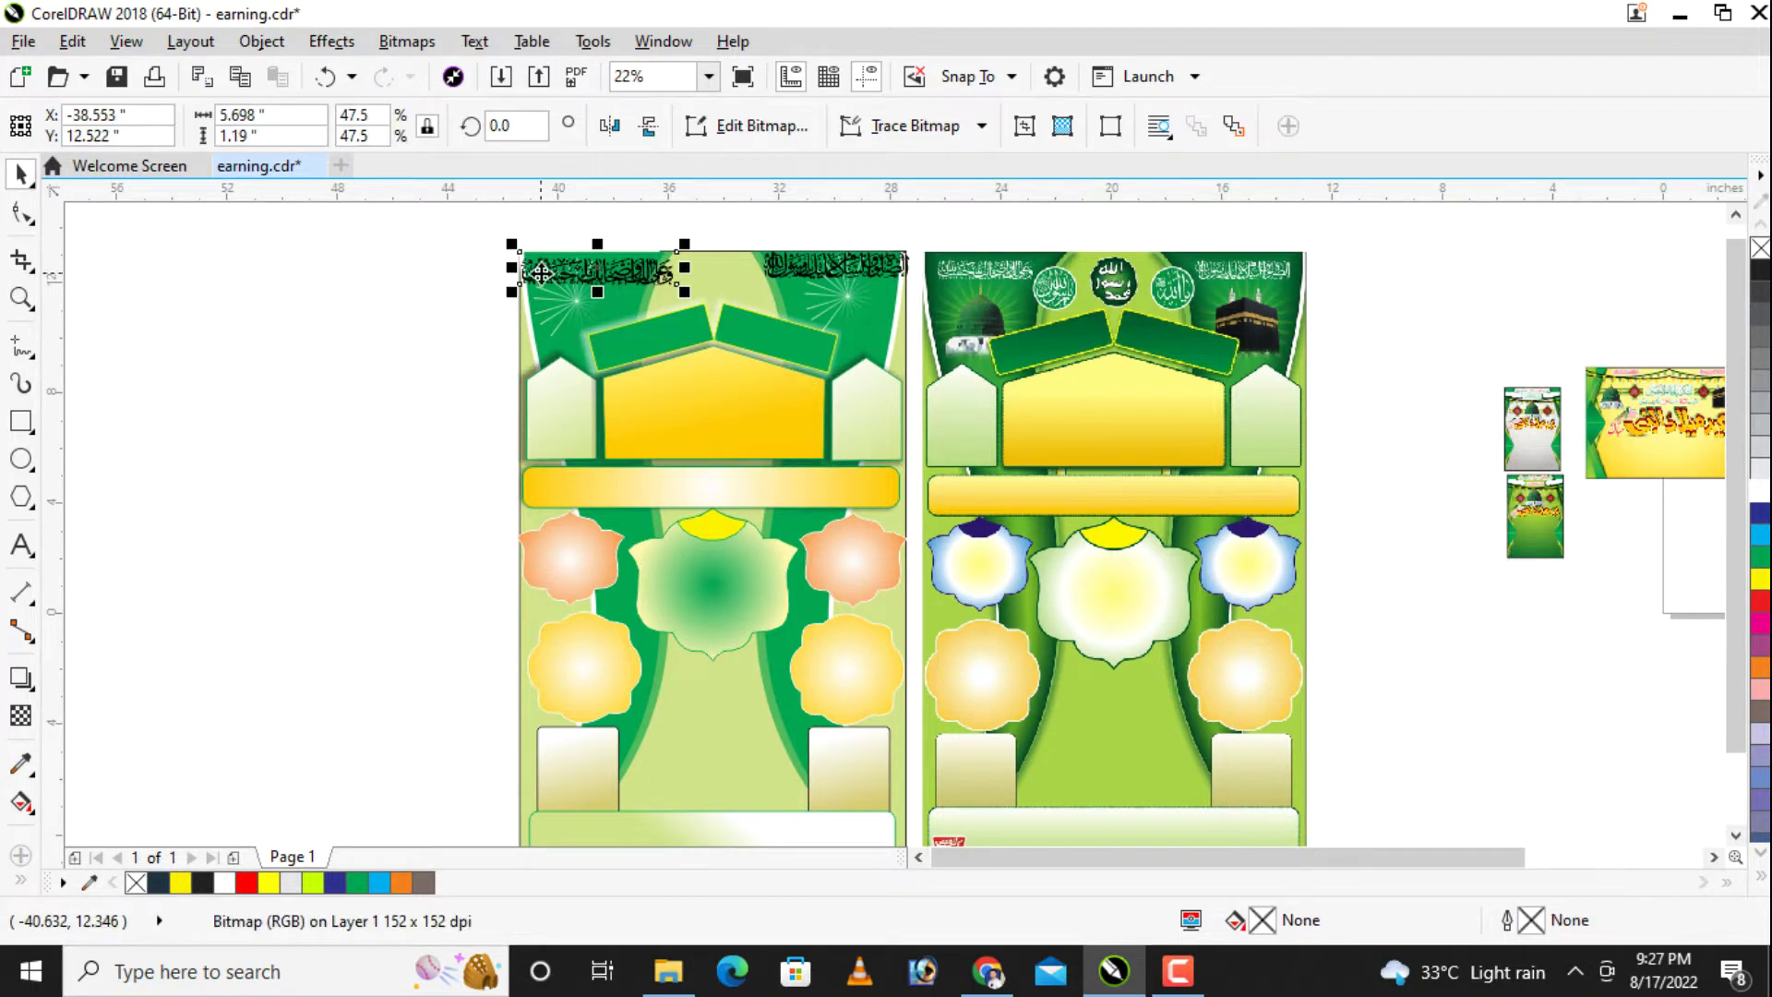
click(427, 411)
click(651, 339)
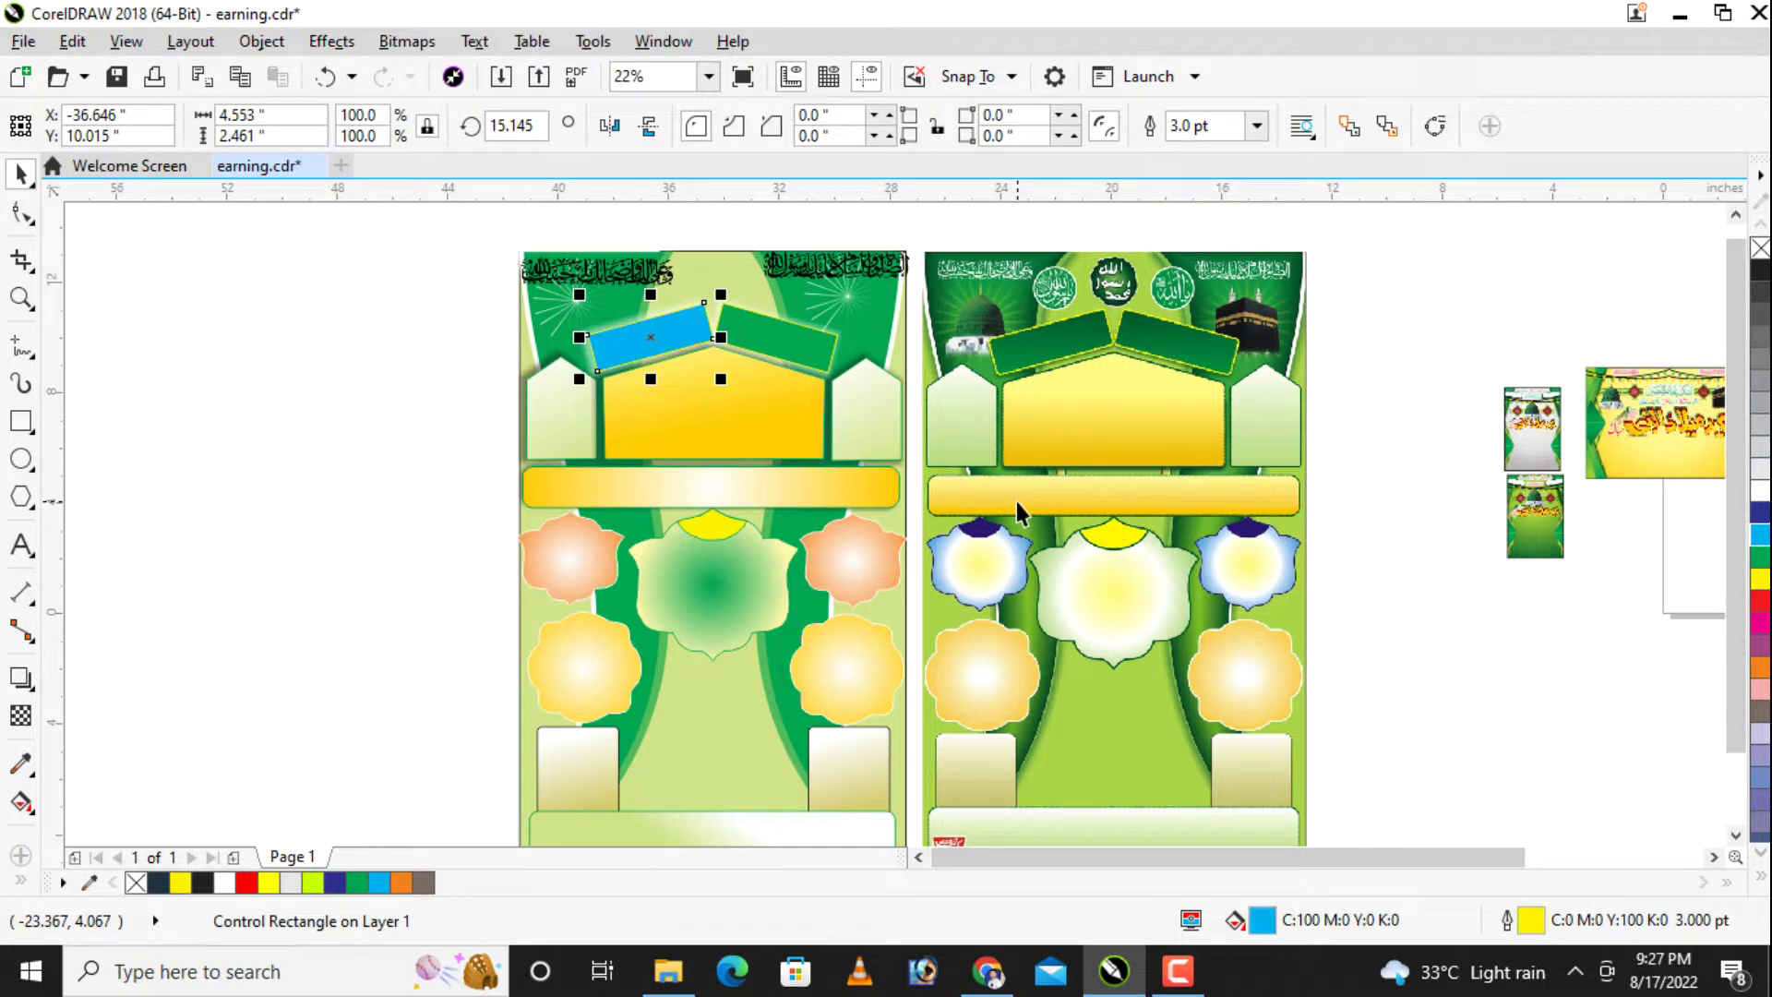
Step: Restore the yellow shape's original gradient, then marquee-select and delete both green banners
click(702, 397)
key(ctrl+shift+z)
key(ctrl+z)
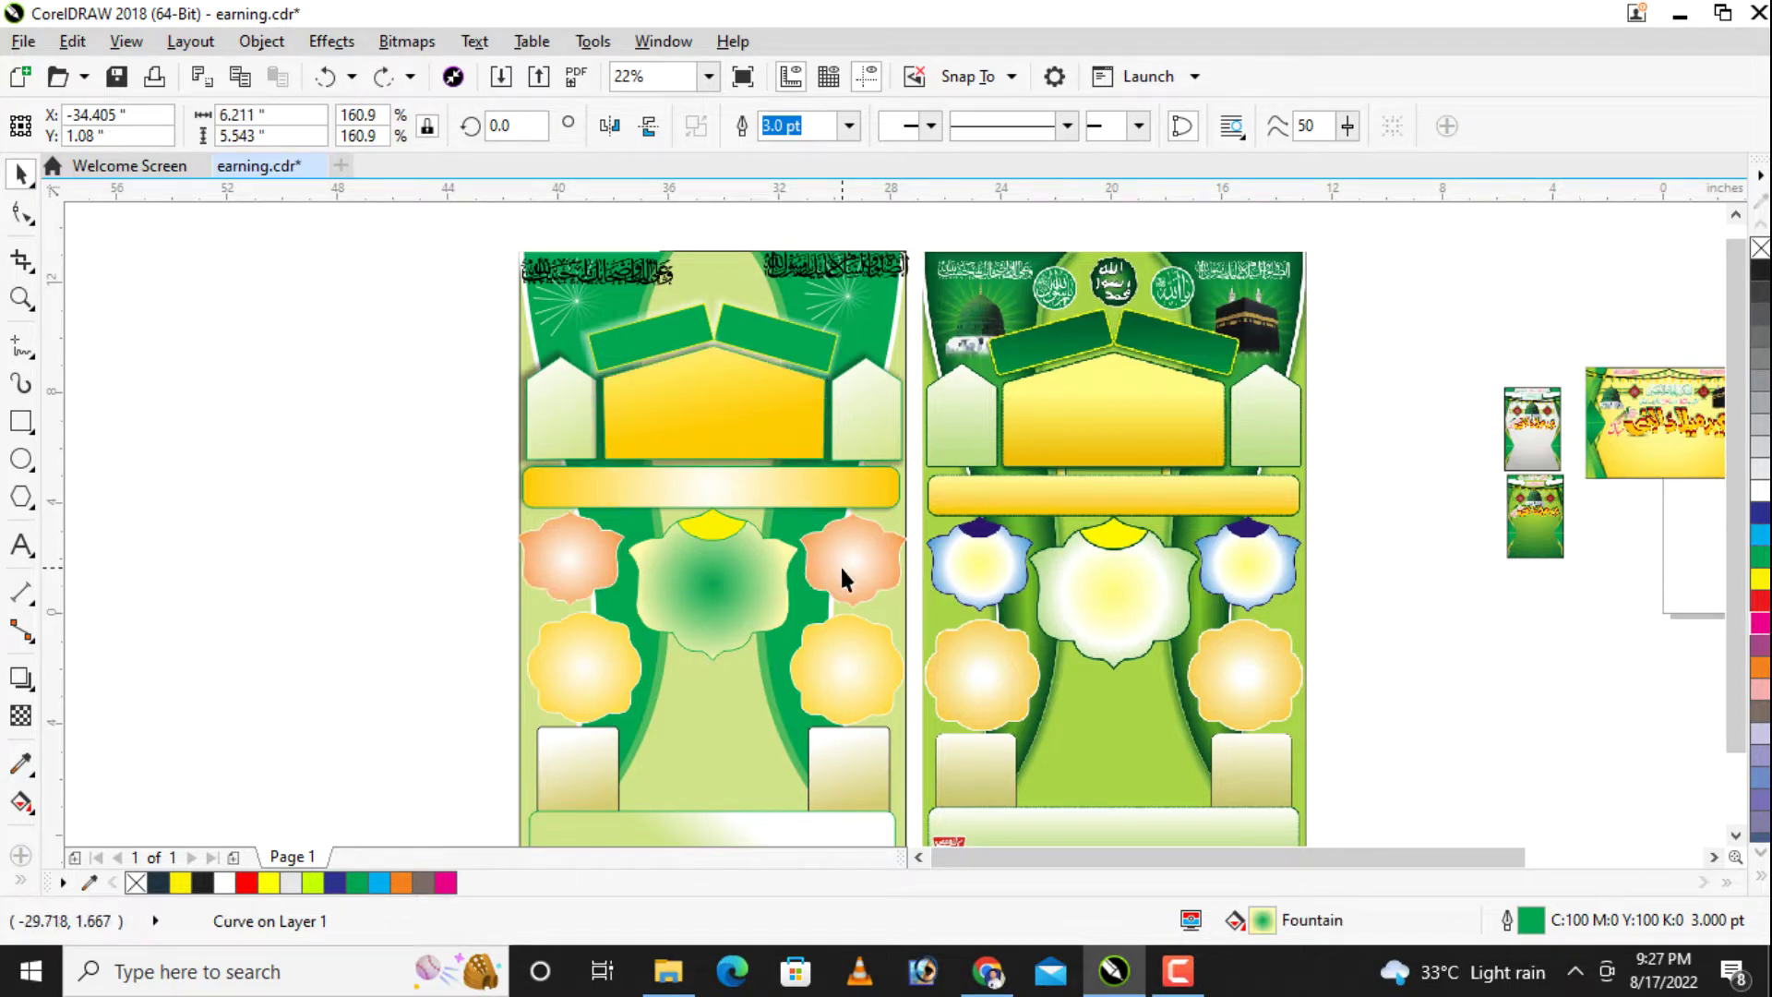
click(838, 563)
click(572, 557)
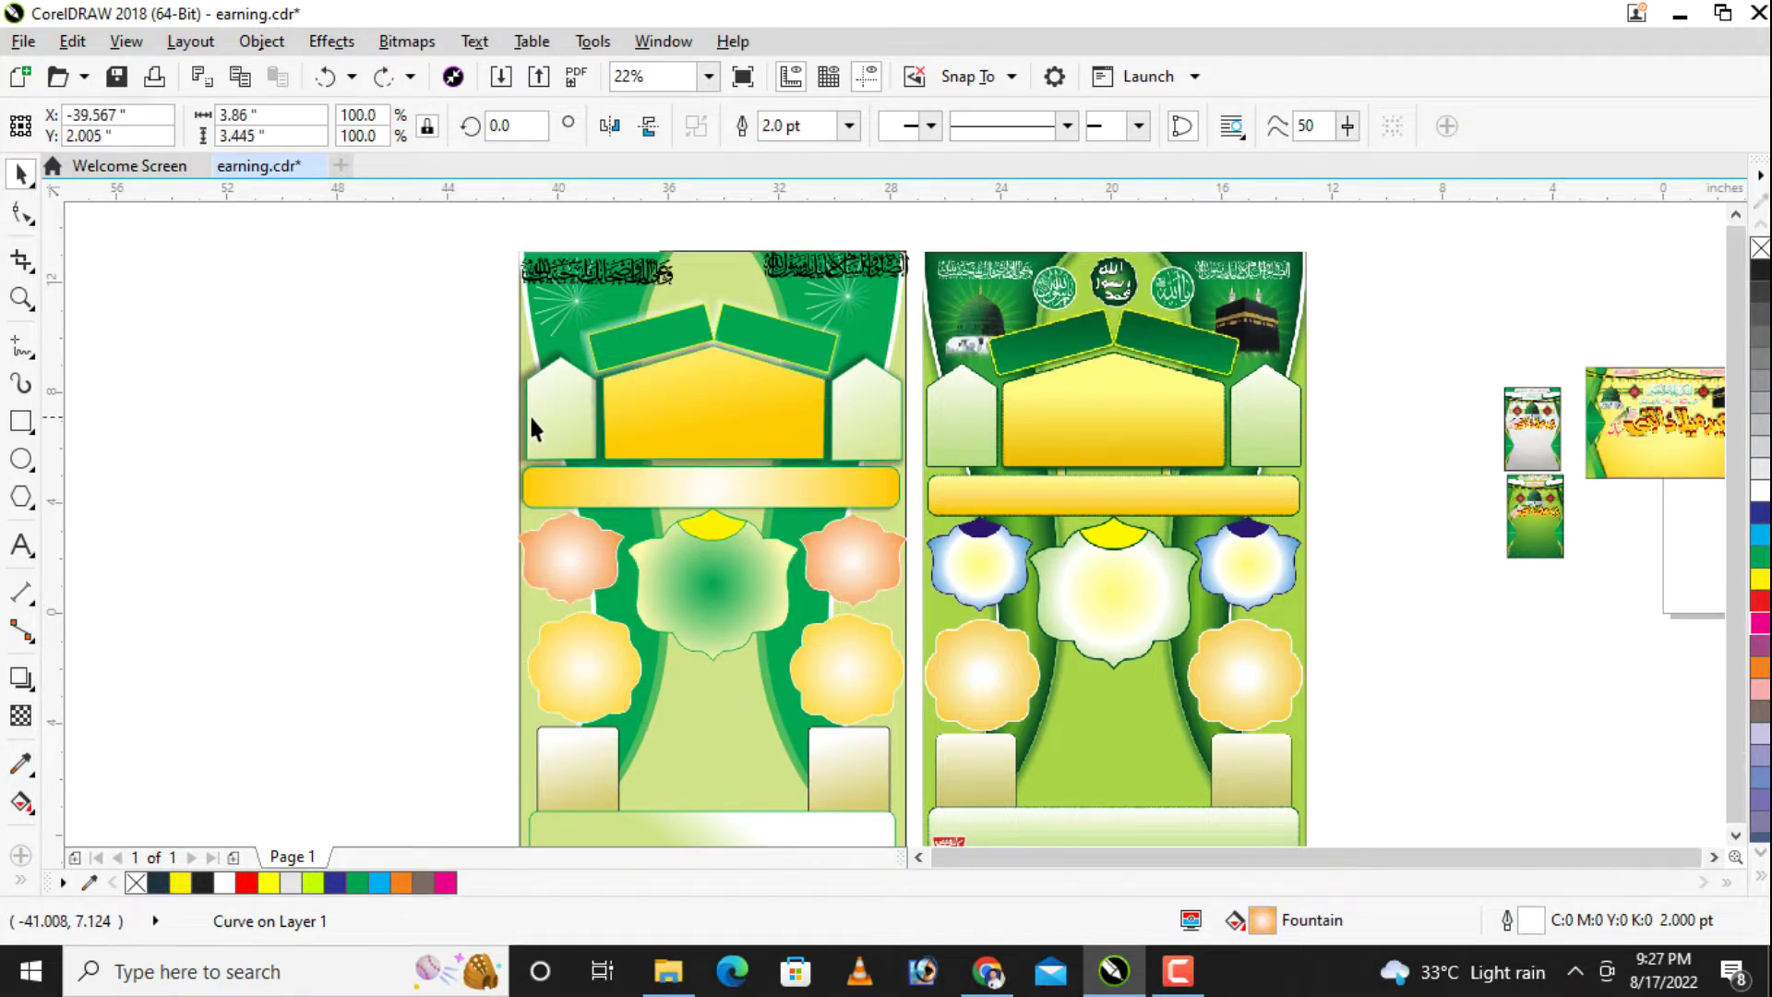
scroll(649, 423, down, 2)
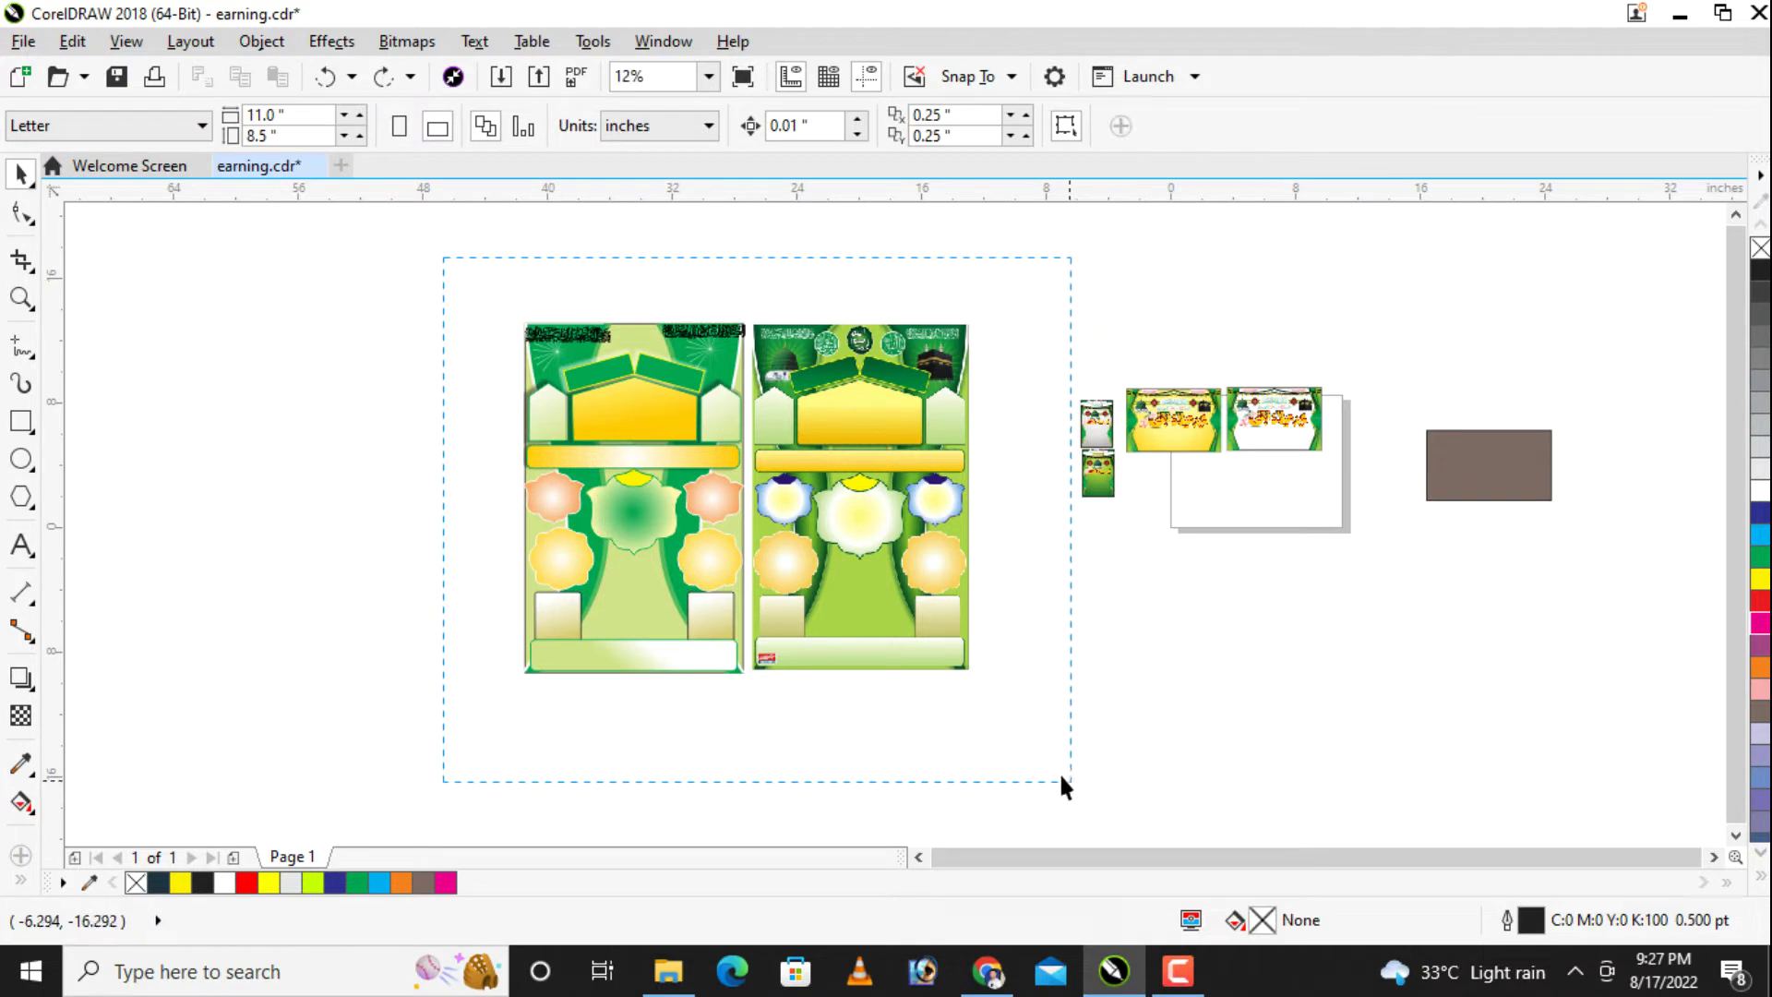
drag(444, 268, 999, 733)
key(Delete)
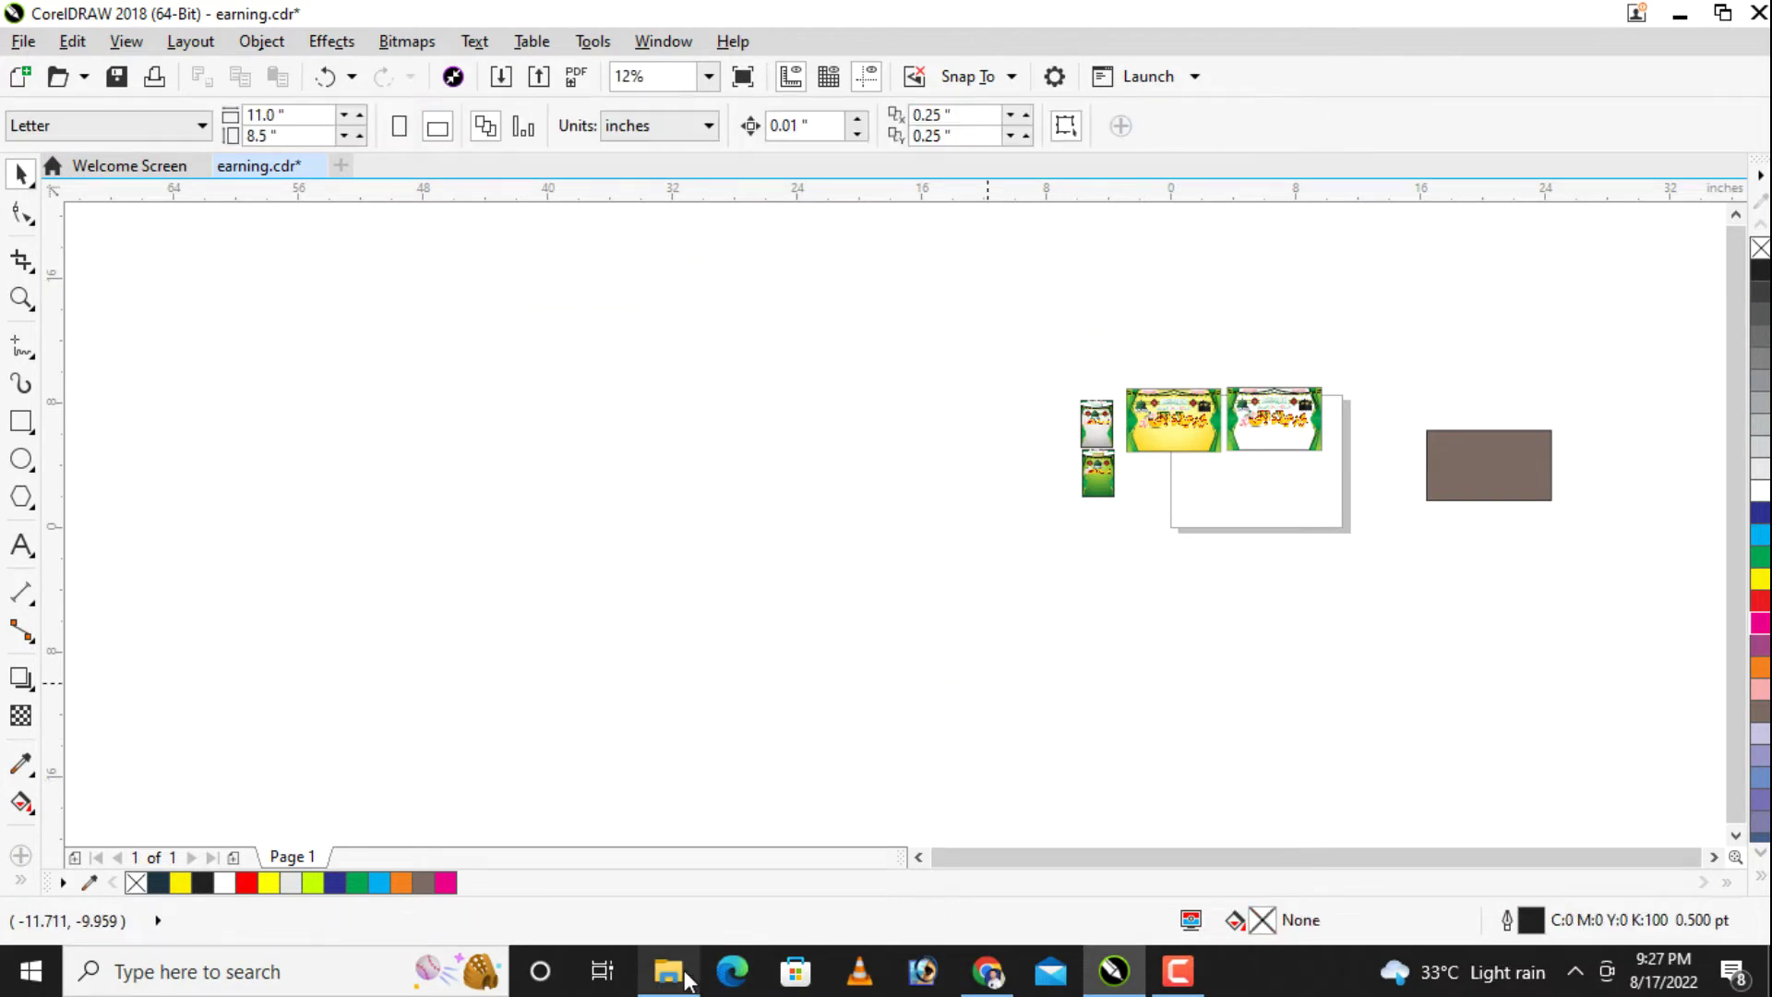
Step: Drag Stylish Urdu Word #1 Free onto CorelDRAW's taskbar button and bring earning.cdr forward
click(688, 977)
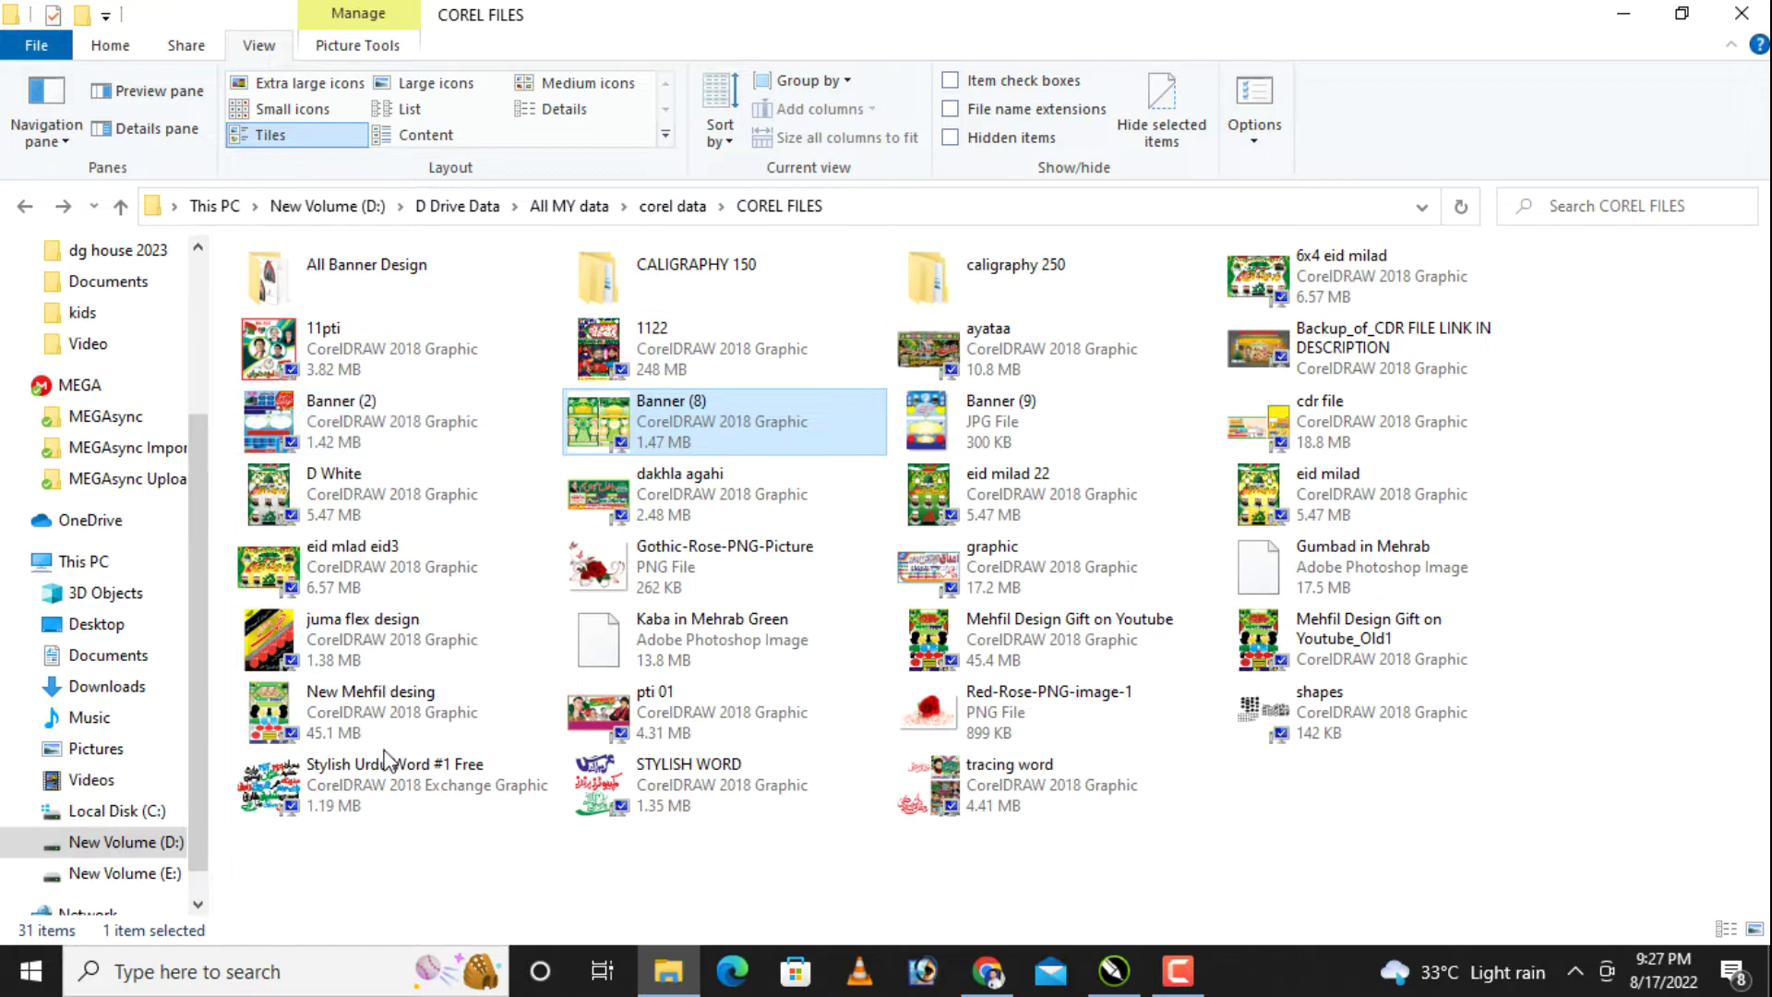
click(354, 808)
drag(353, 811, 1110, 921)
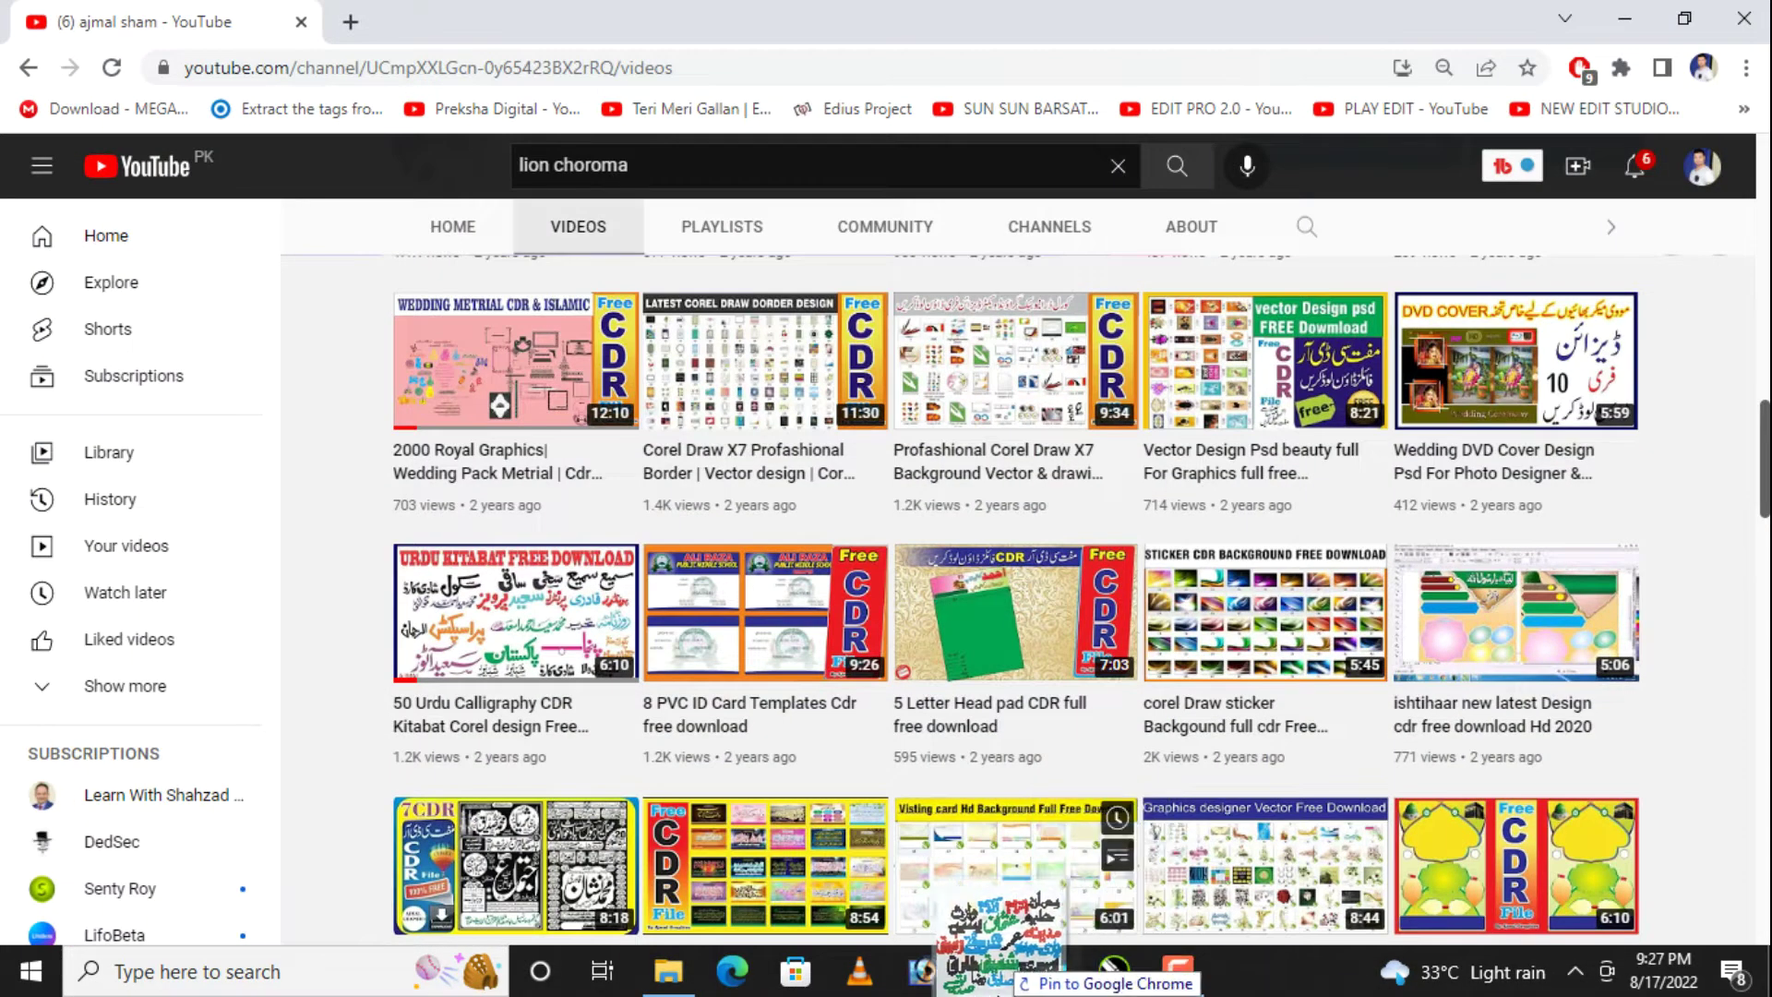
drag(1109, 921, 1124, 972)
click(1634, 13)
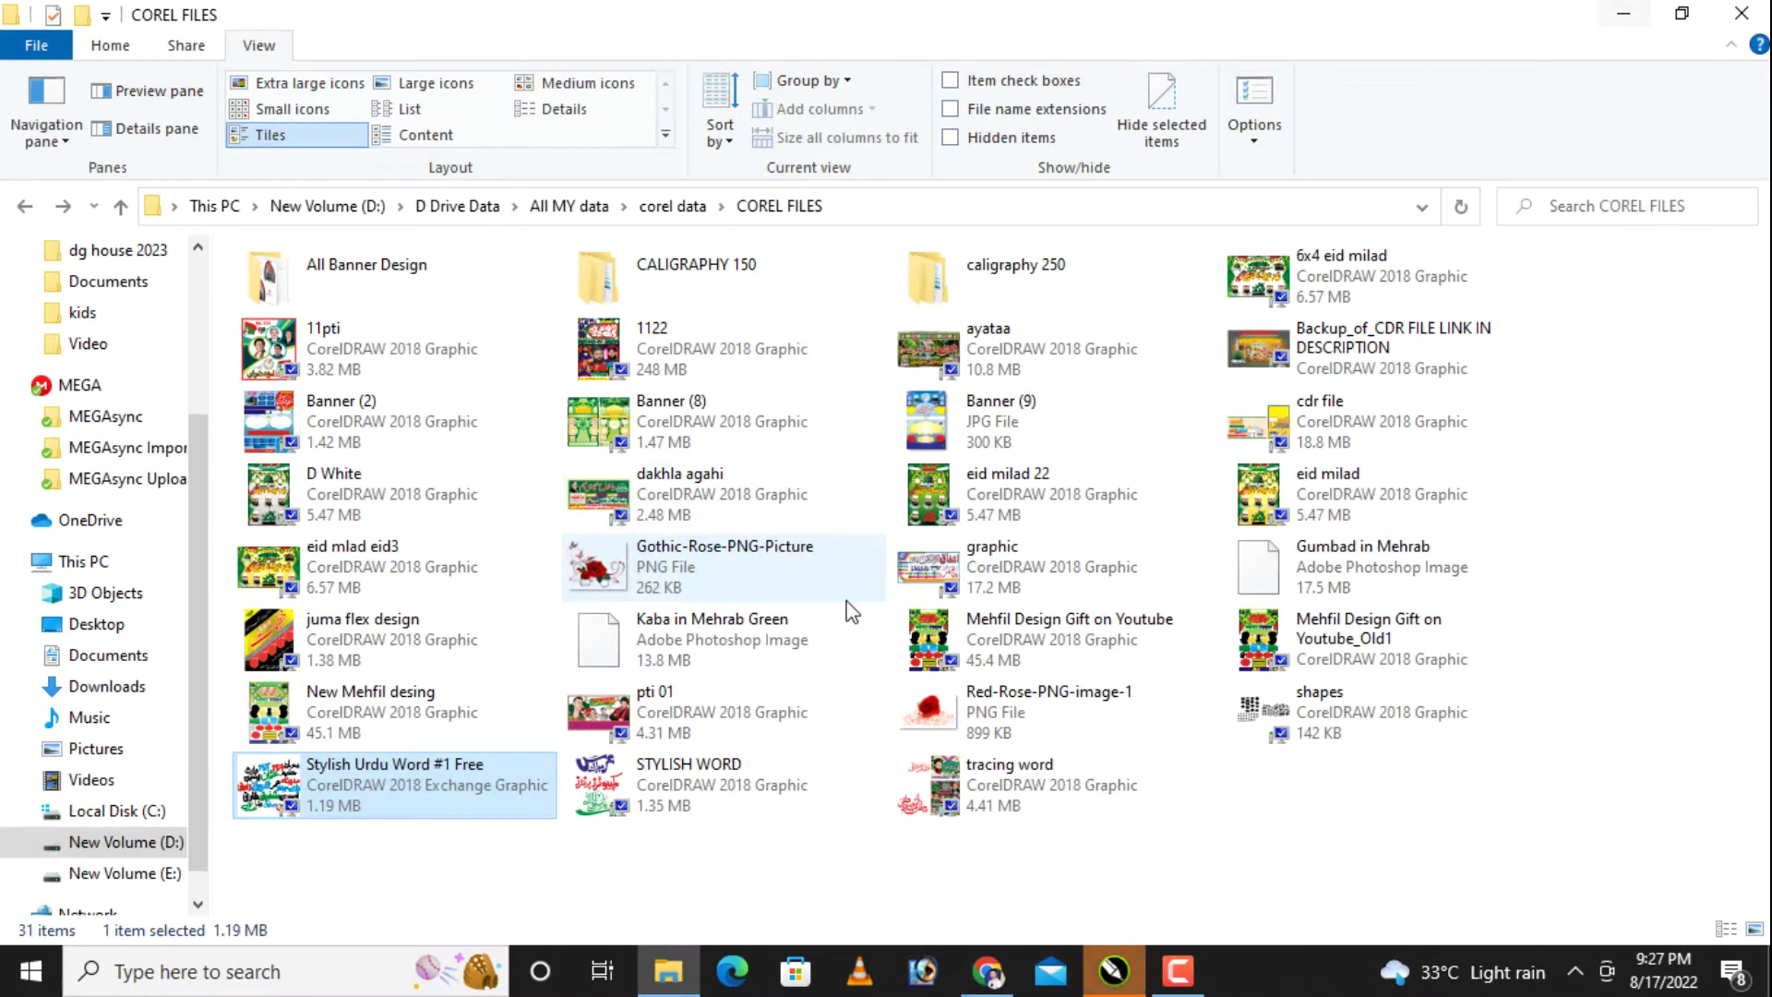
right_click(1114, 971)
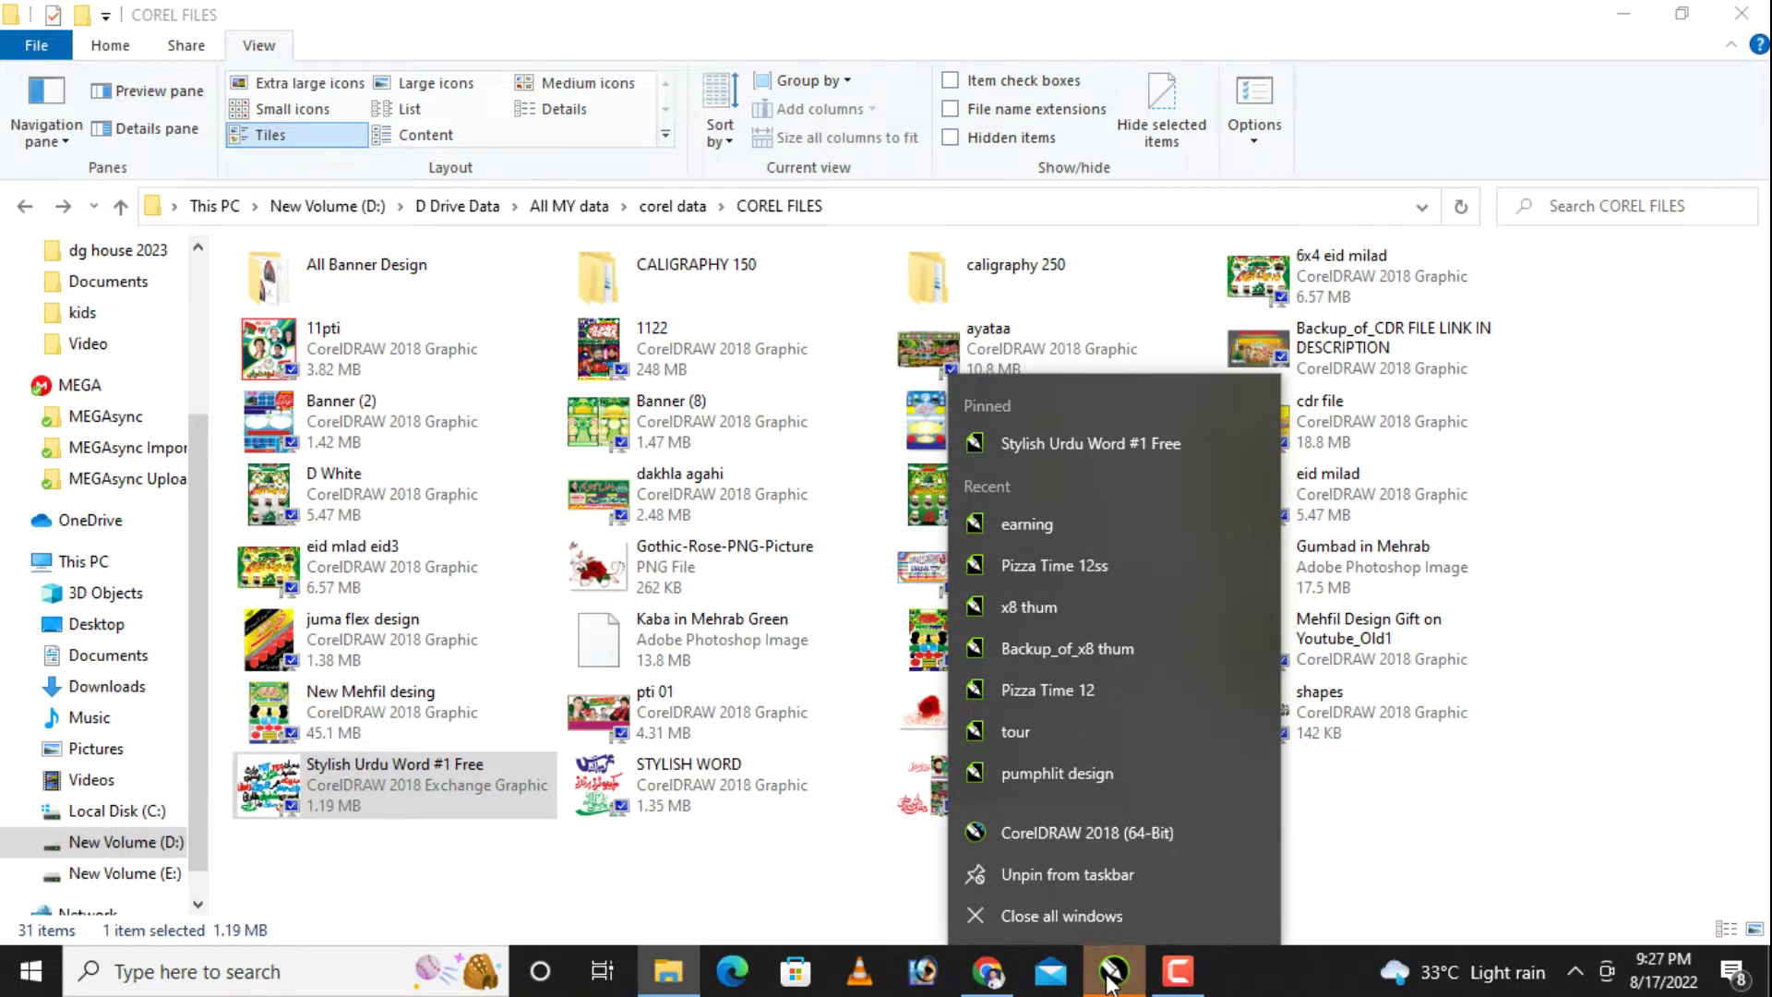
click(1112, 973)
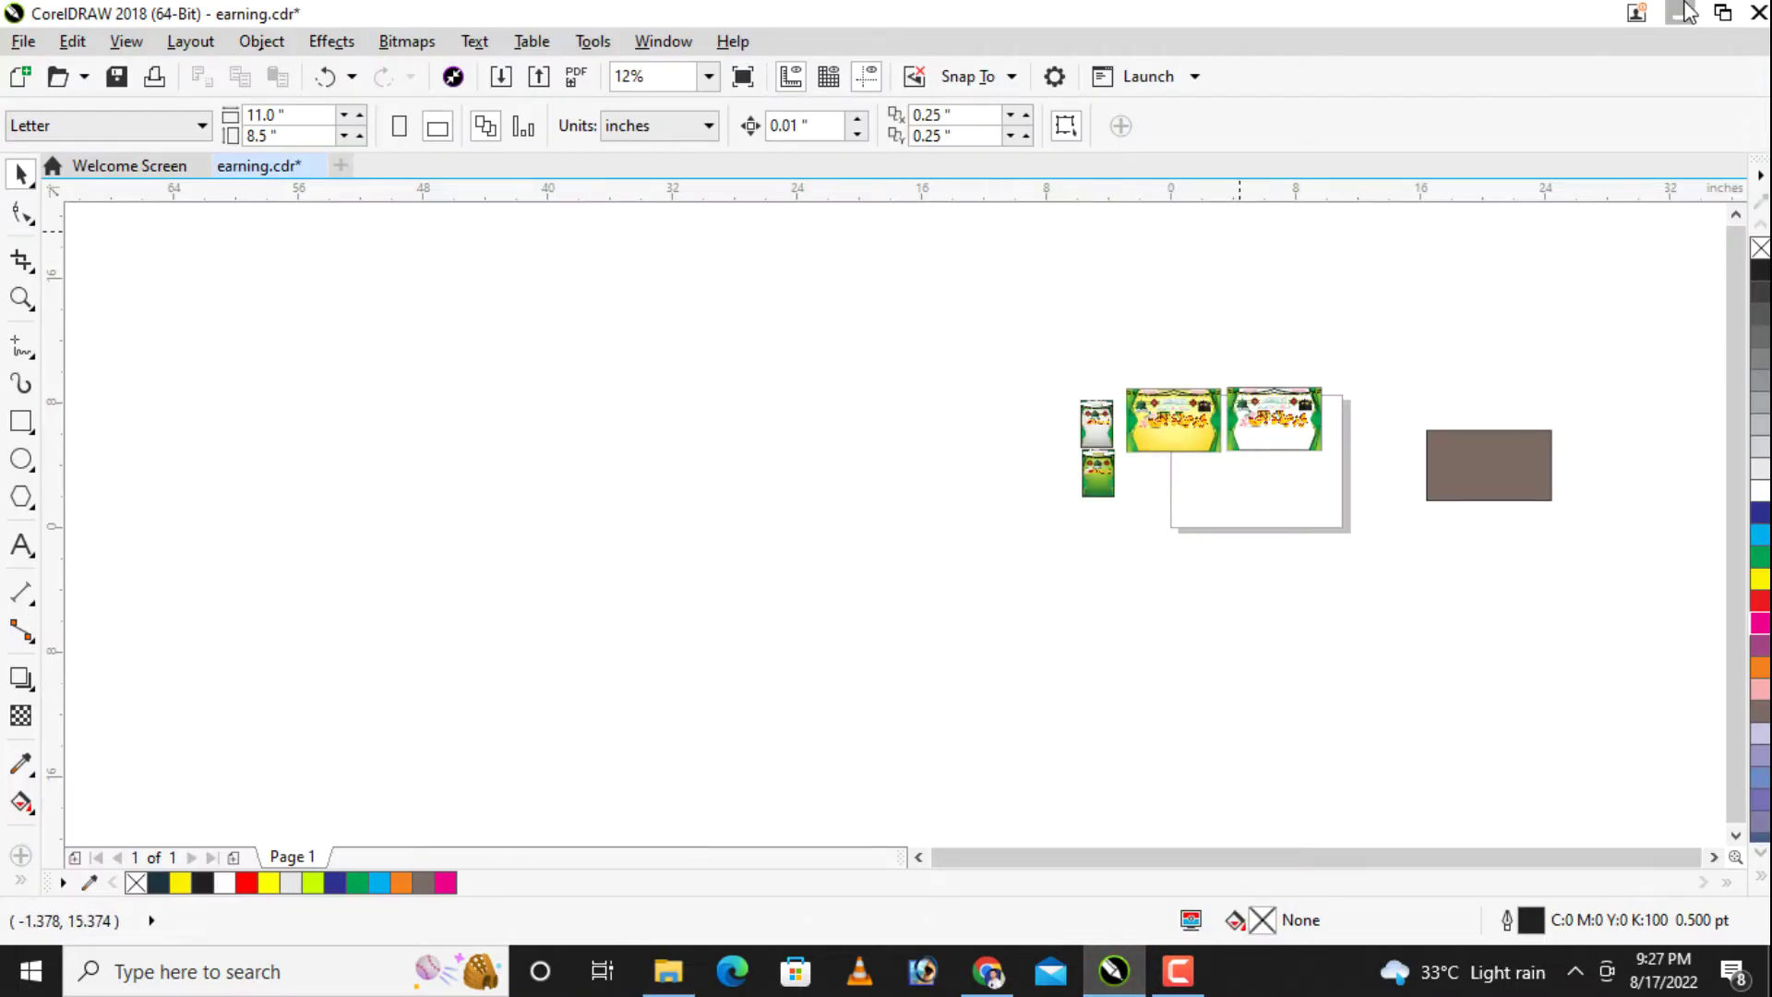
click(1696, 11)
Step: Place the Urdu word-art set on the canvas and nudge it up and right
mouse_move(261, 818)
mouse_down()
mouse_move(1114, 972)
mouse_move(884, 501)
mouse_up()
drag(1141, 528, 1240, 559)
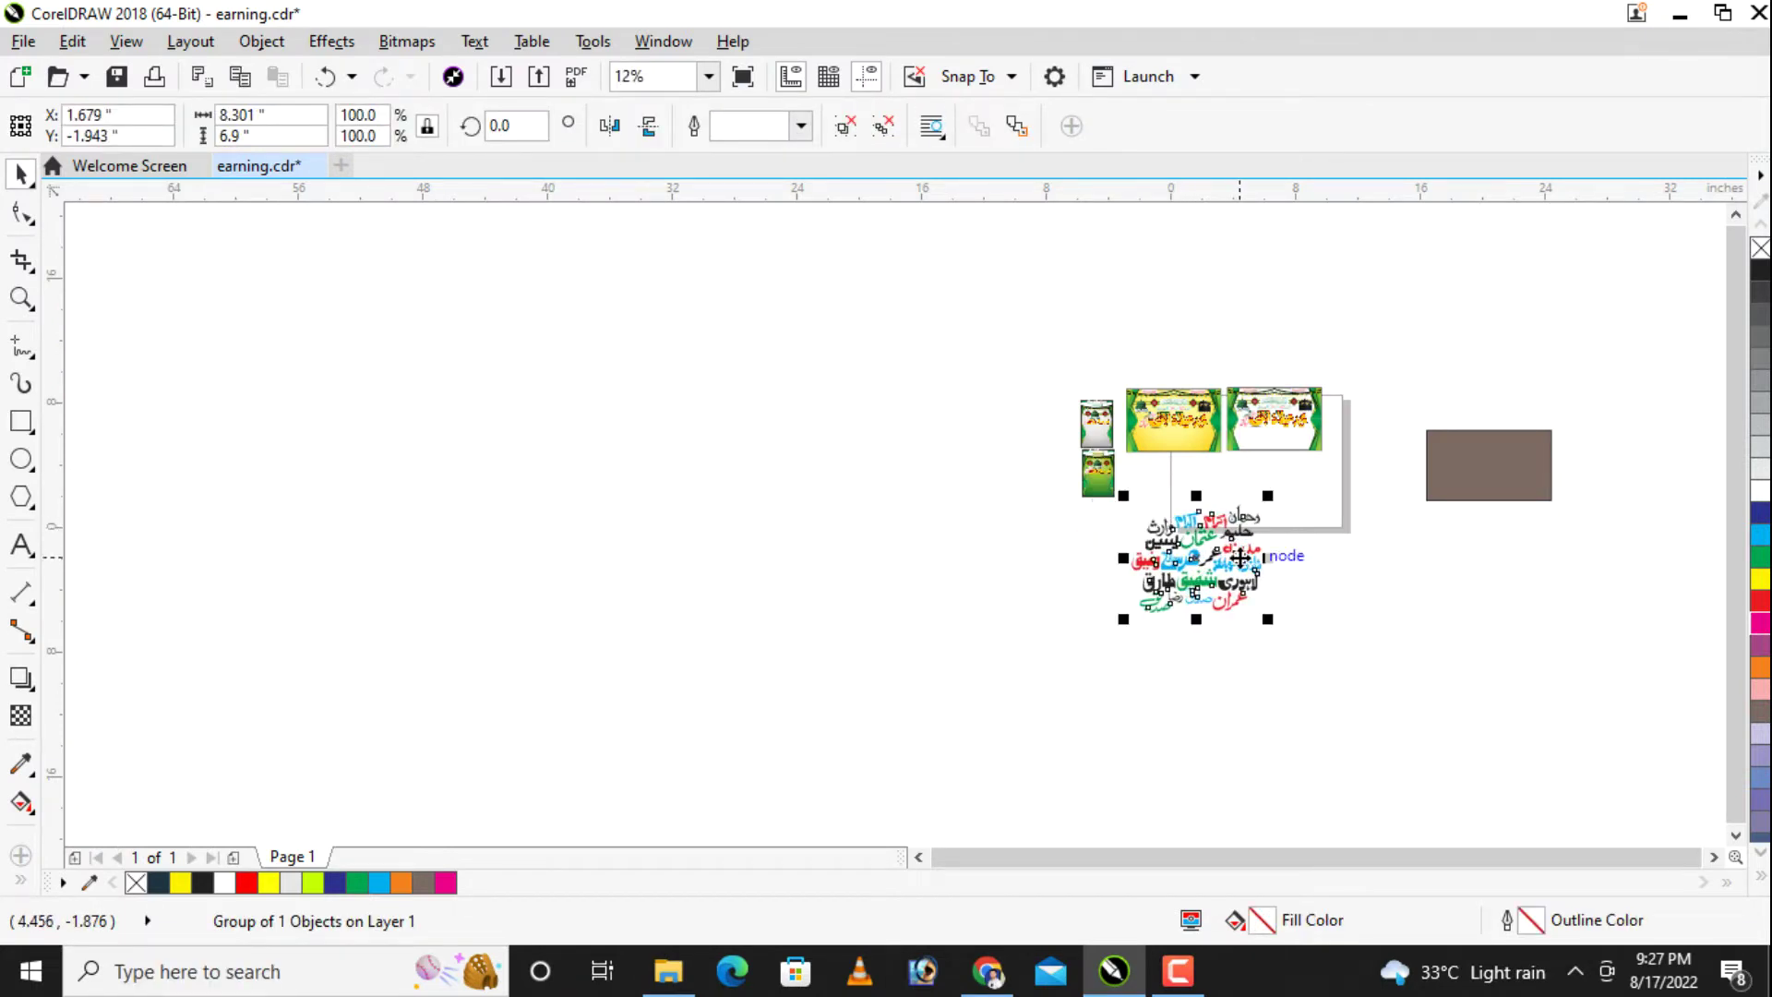
scroll(1301, 549, up, 3)
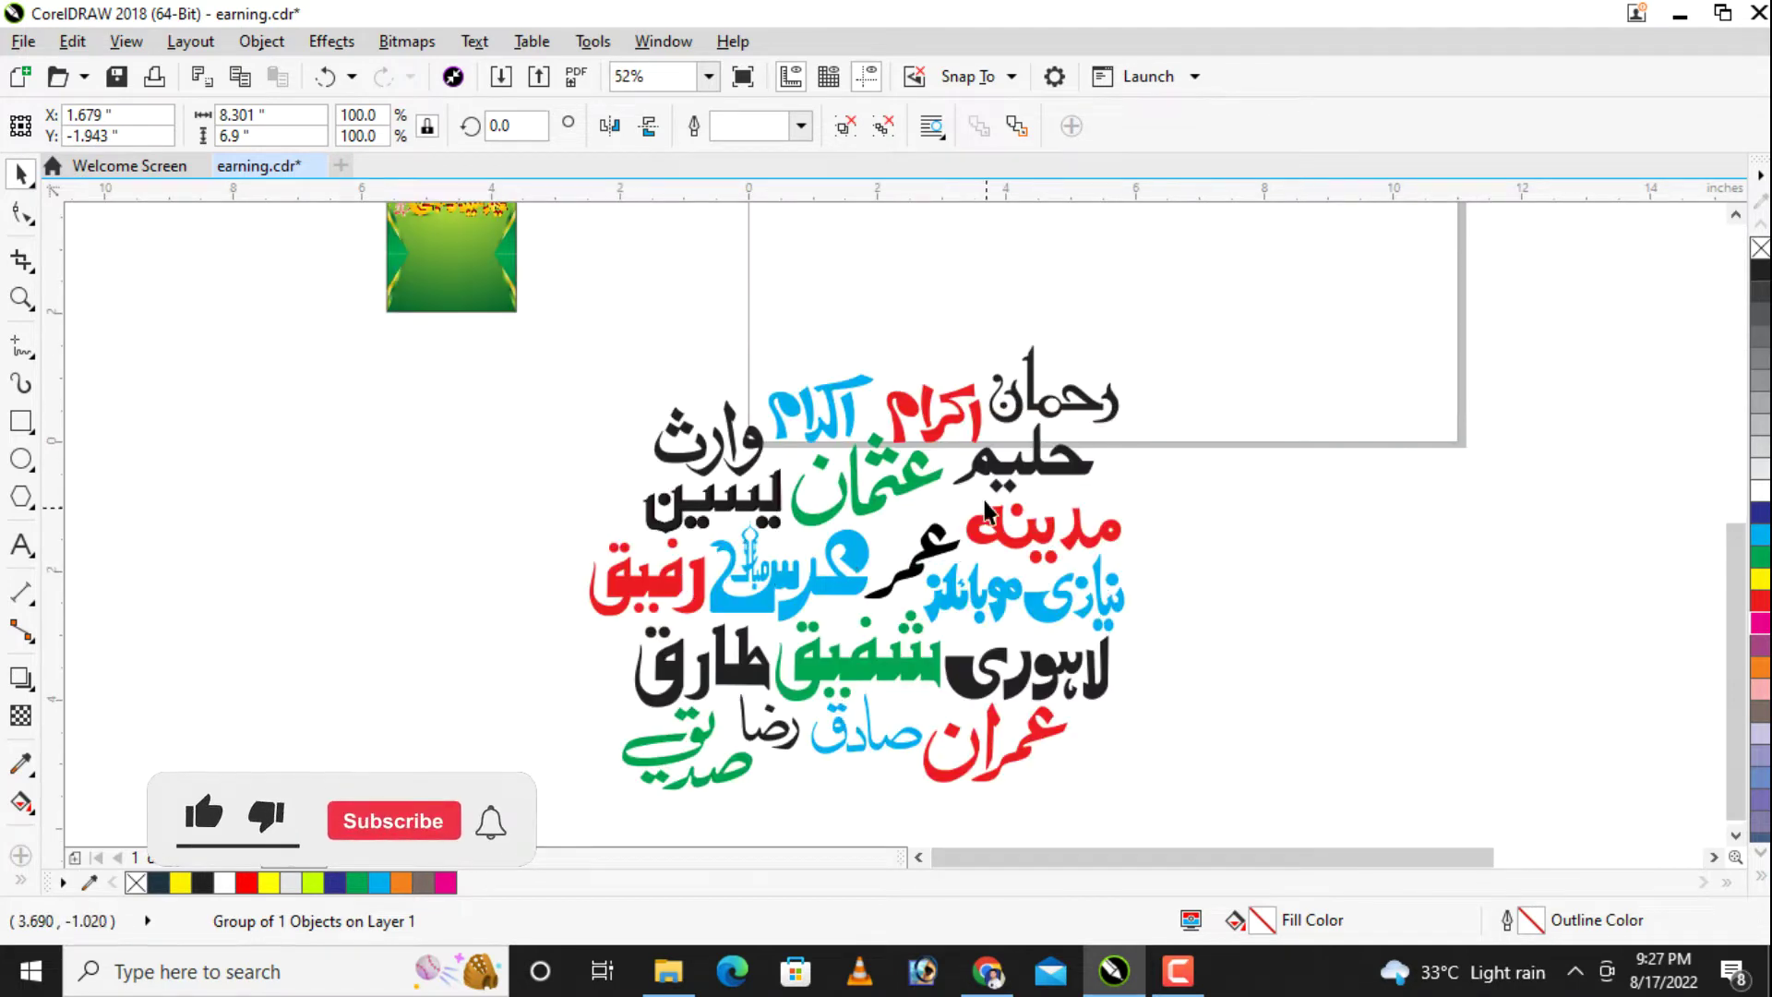
key(Escape)
drag(1020, 553, 1058, 503)
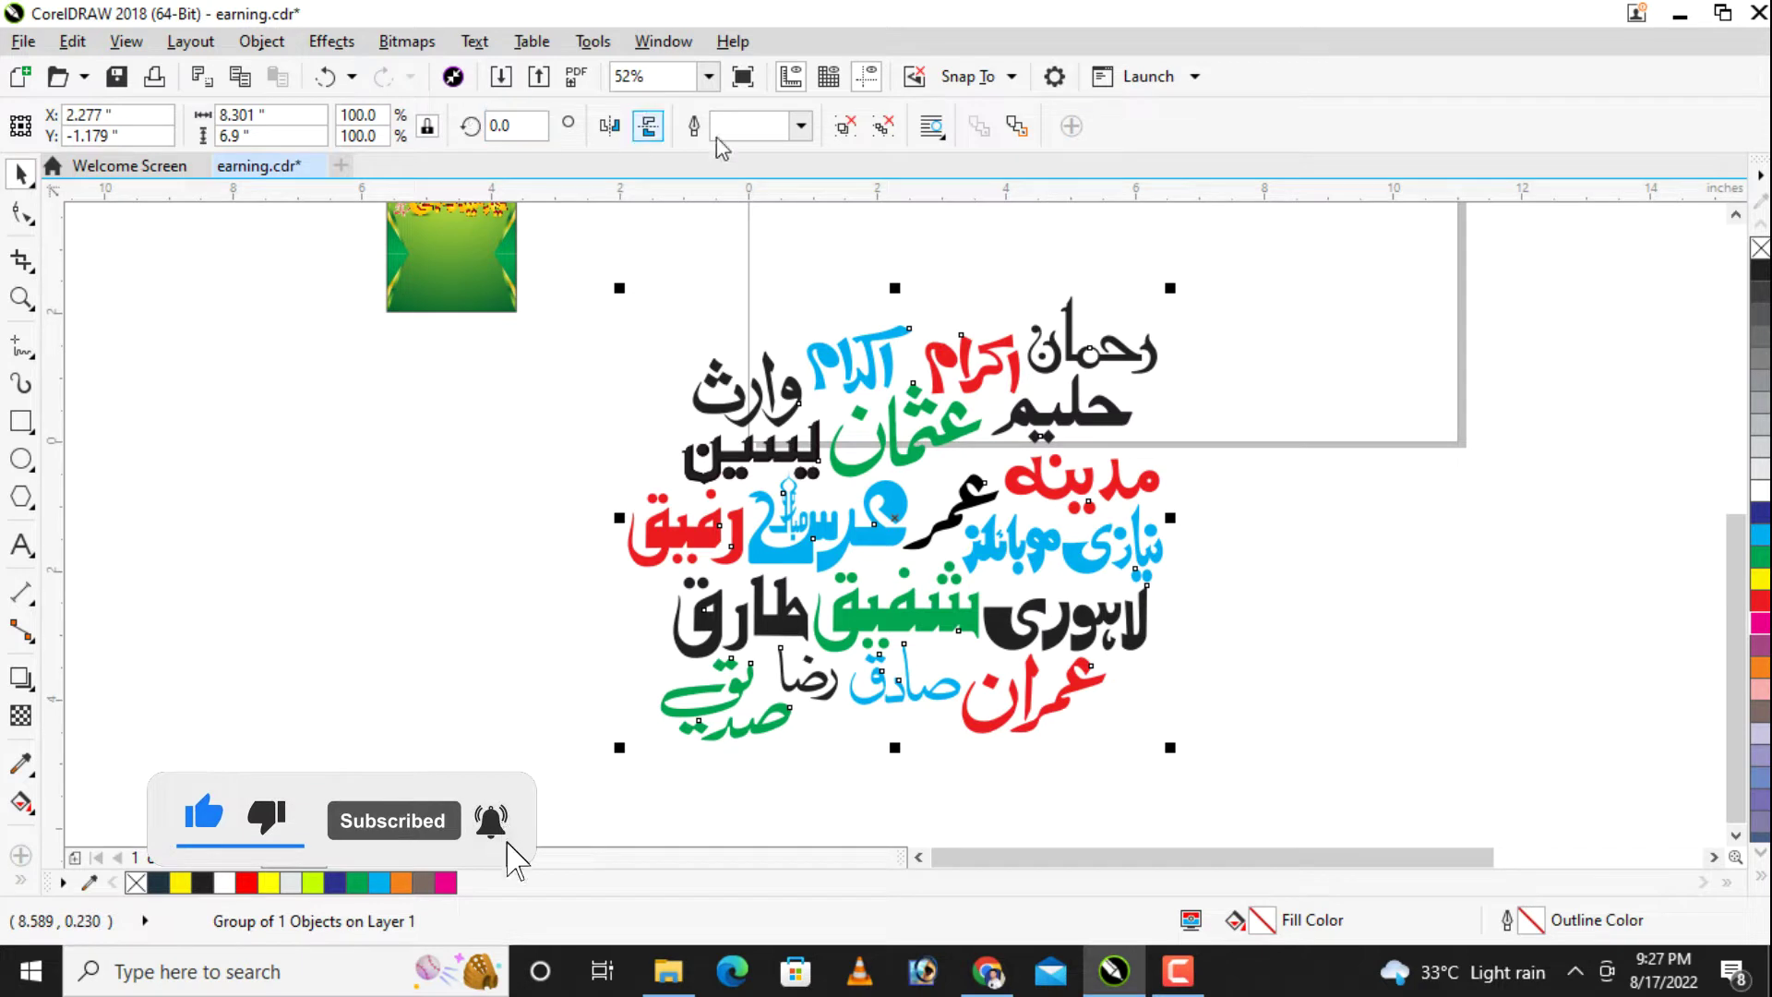
Step: Ungroup the Urdu word set into separate words with Ctrl+U
key(ctrl+u)
click(1415, 480)
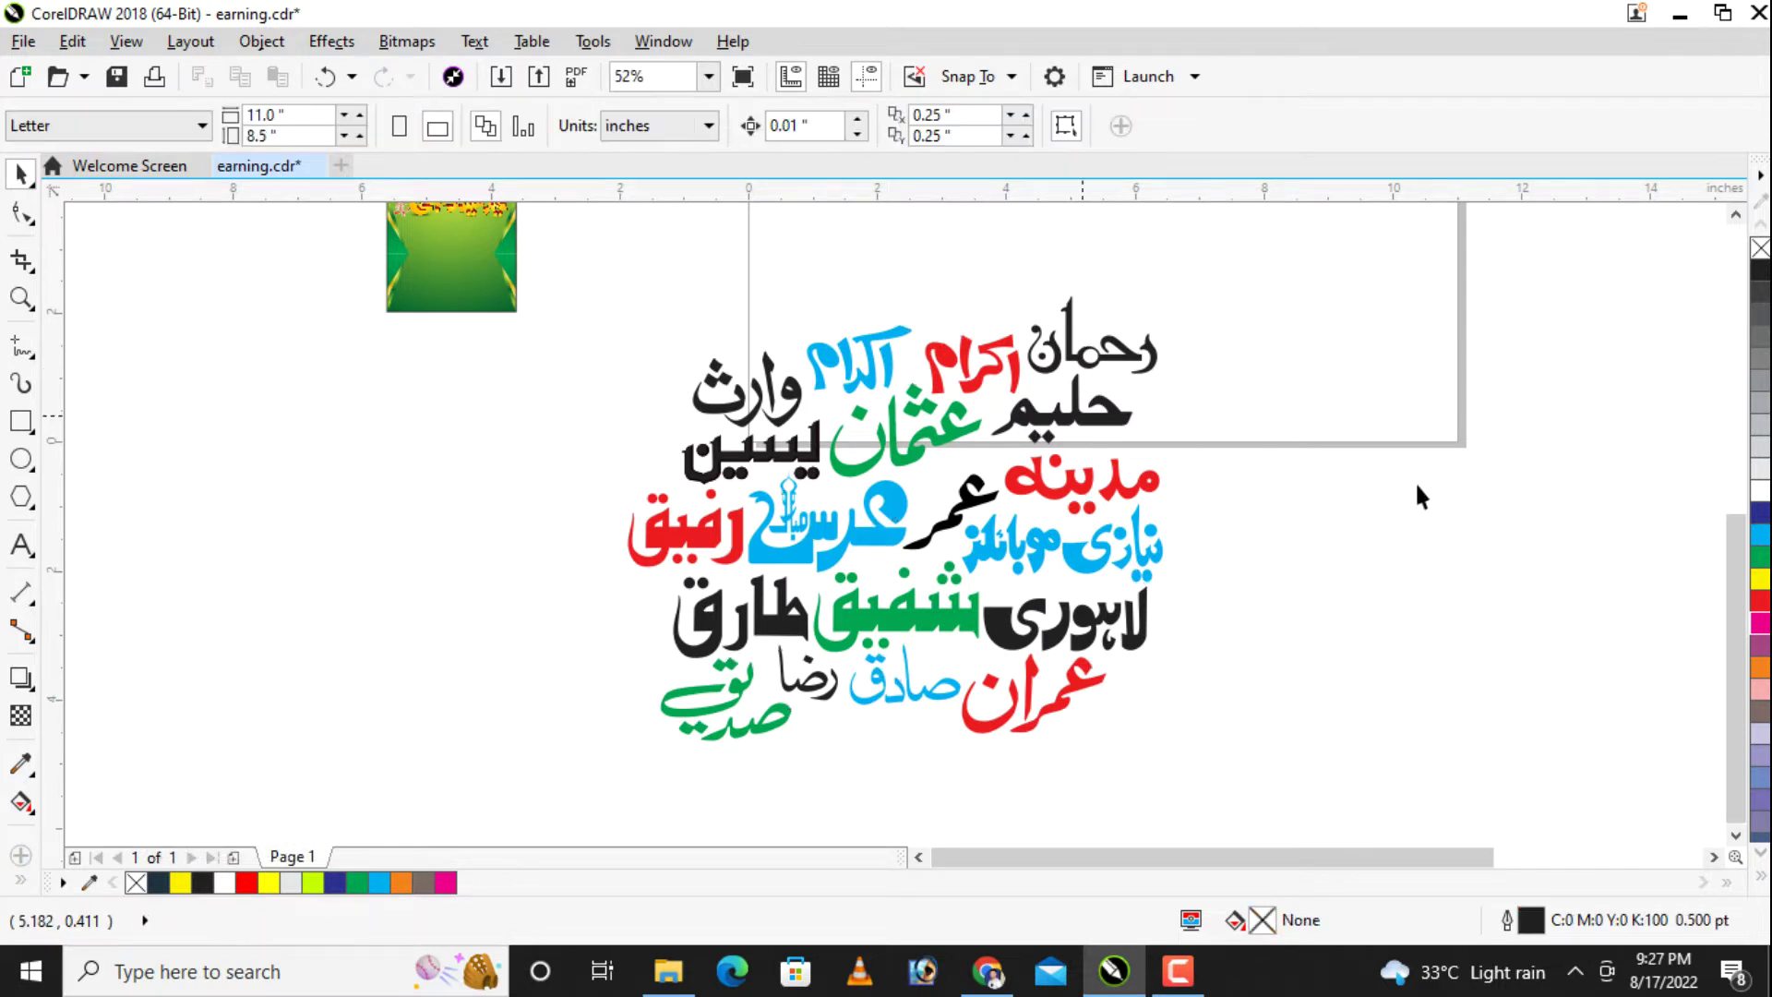
click(1089, 350)
key(ctrl+u)
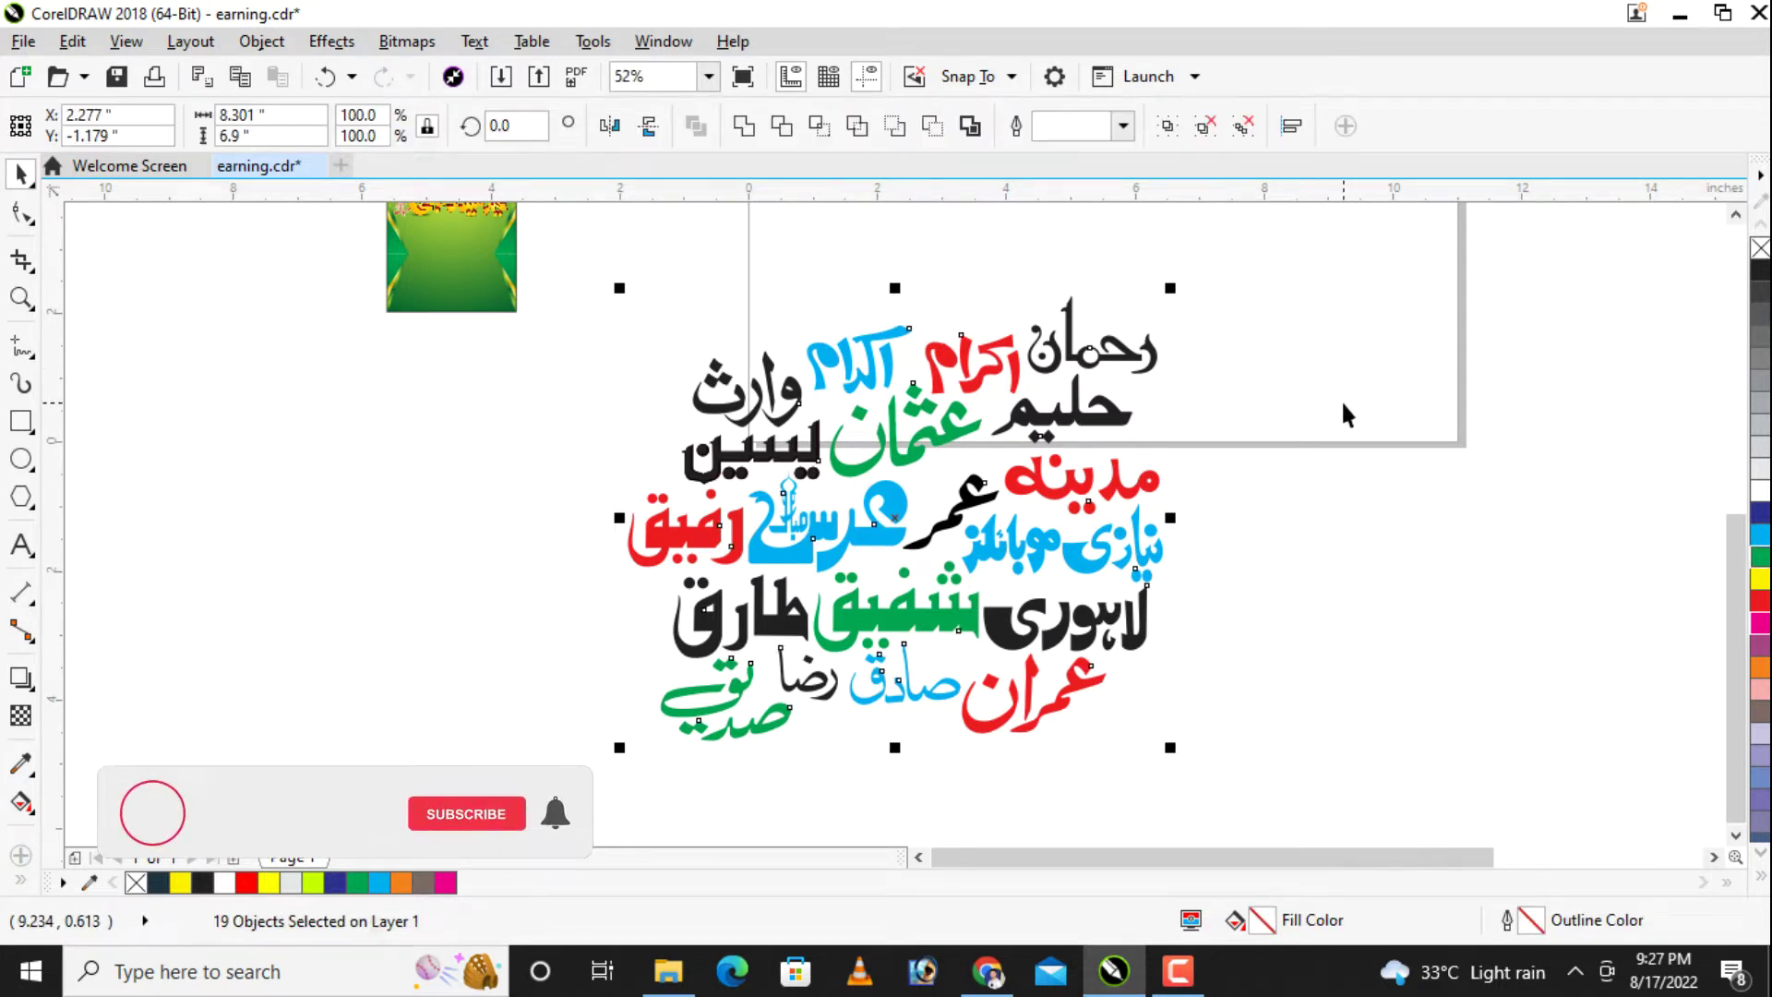
click(1342, 398)
Step: Colour the word مدينه magenta and the word حليم green
click(1107, 410)
click(1134, 506)
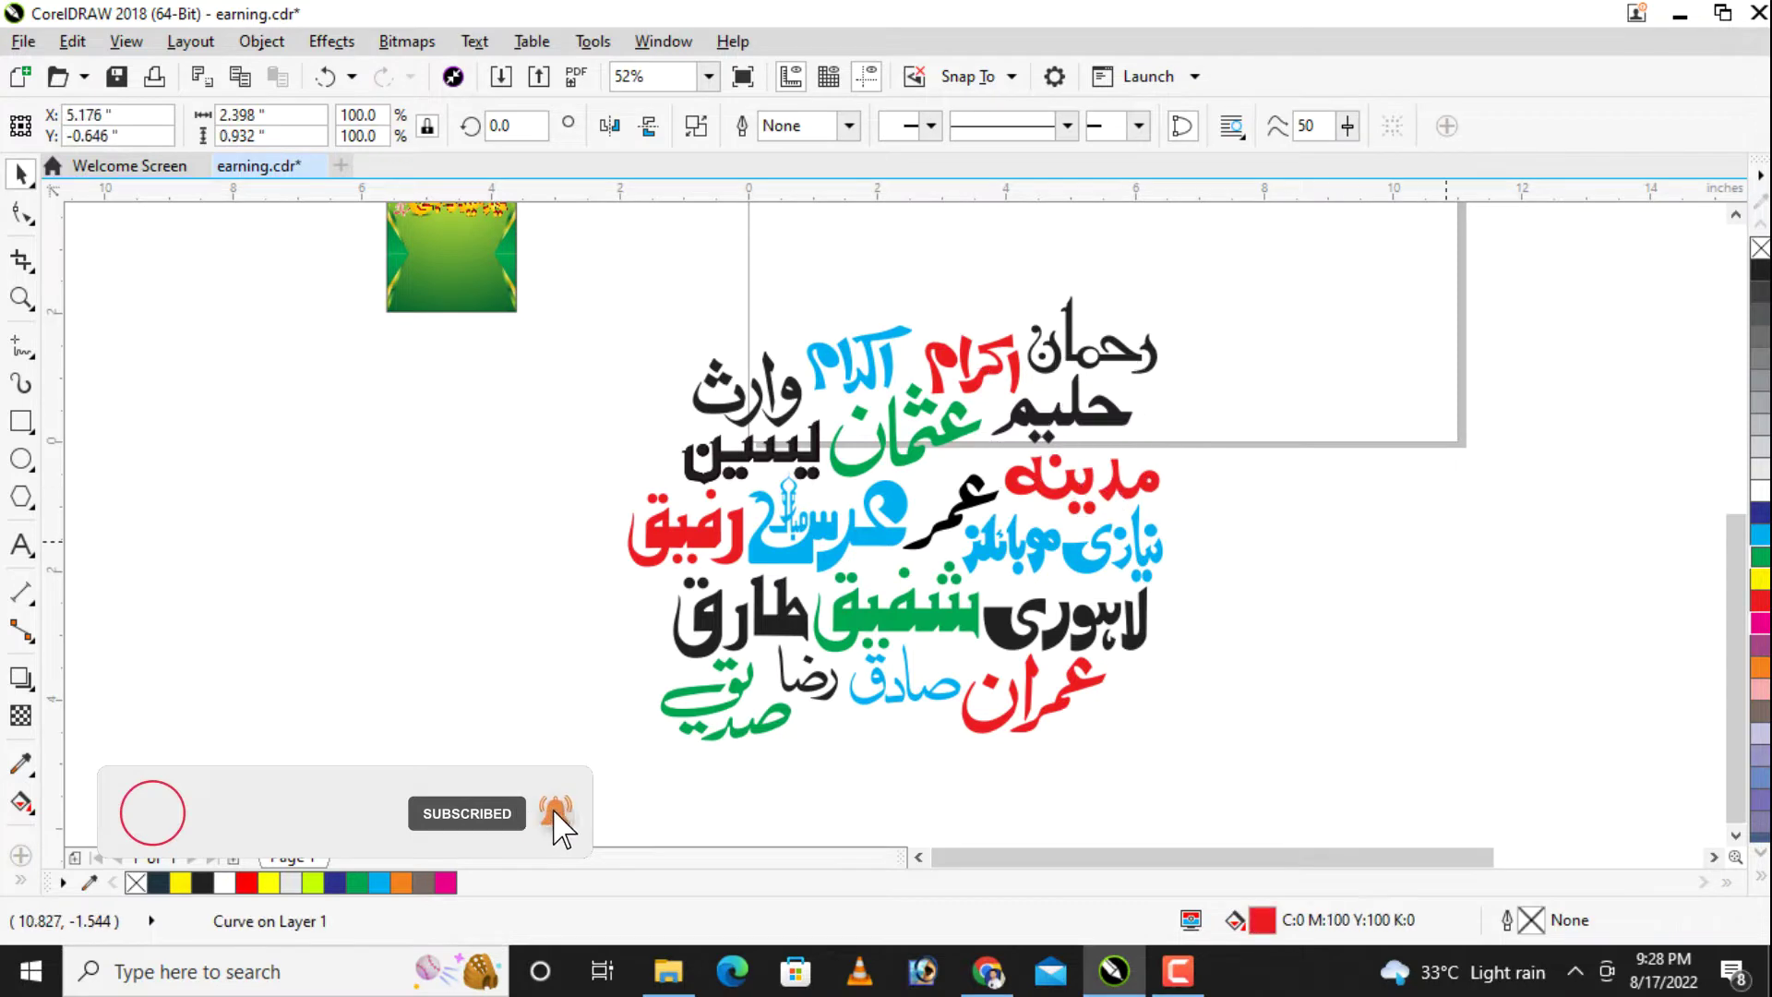
click(560, 828)
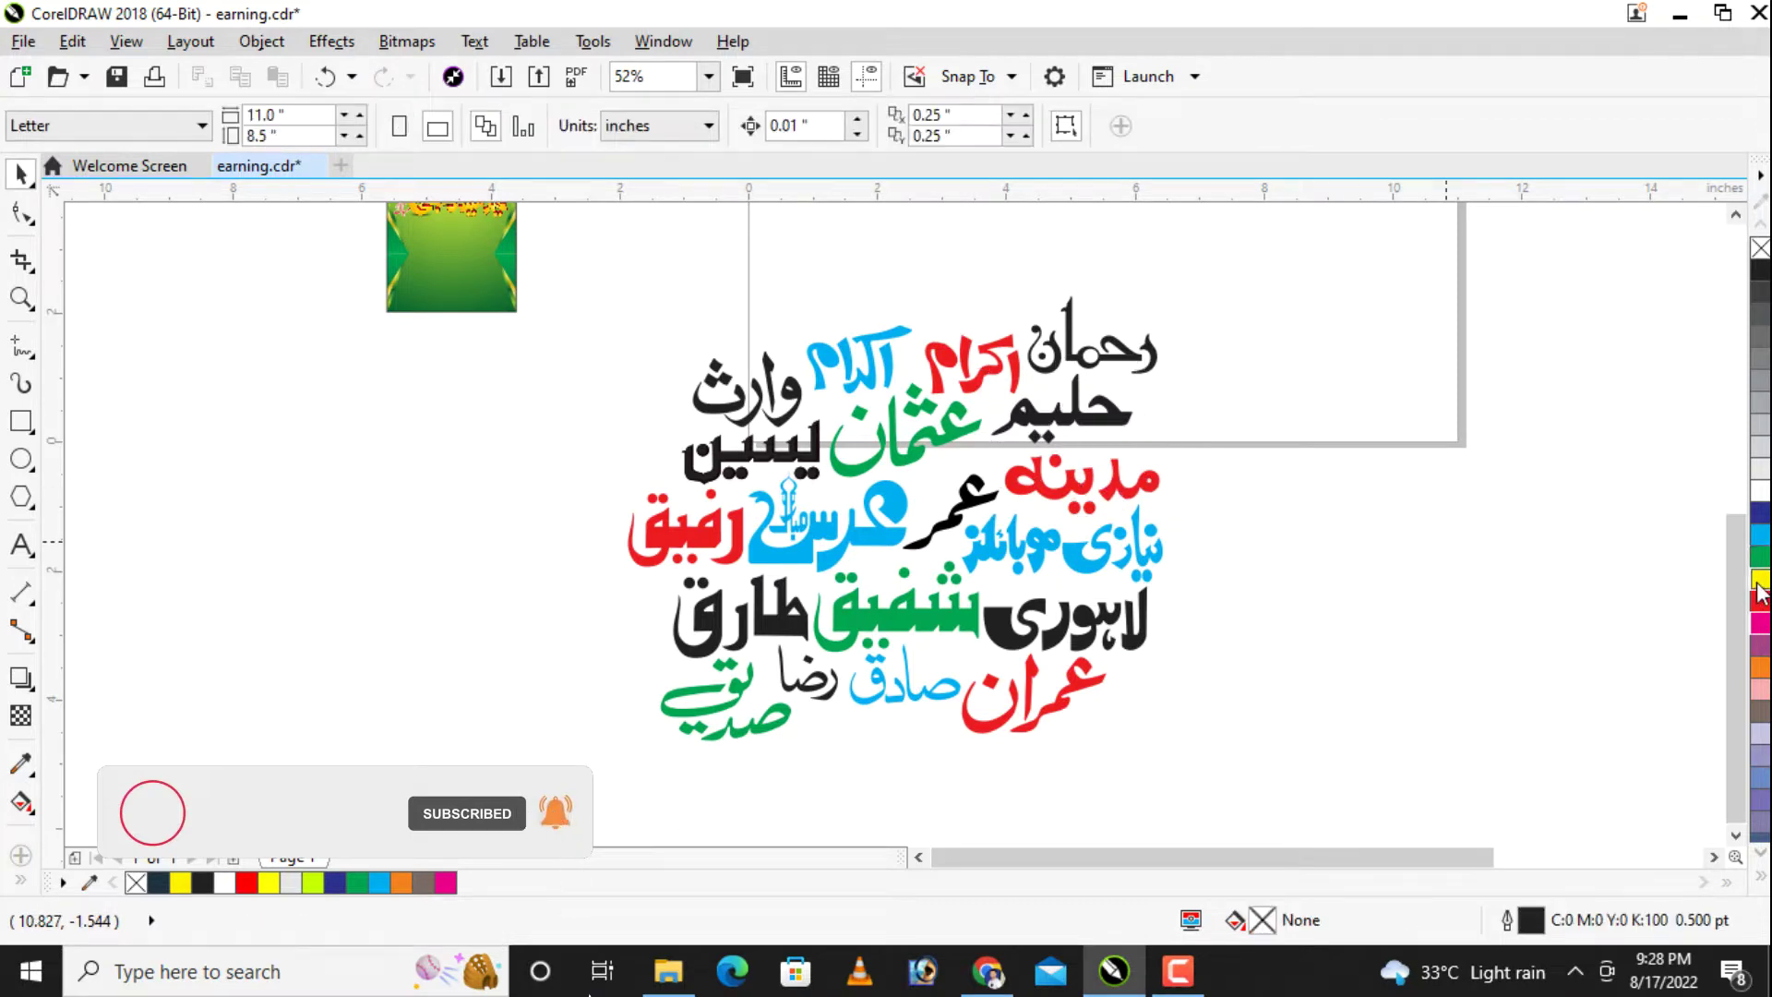
click(1103, 501)
click(1759, 625)
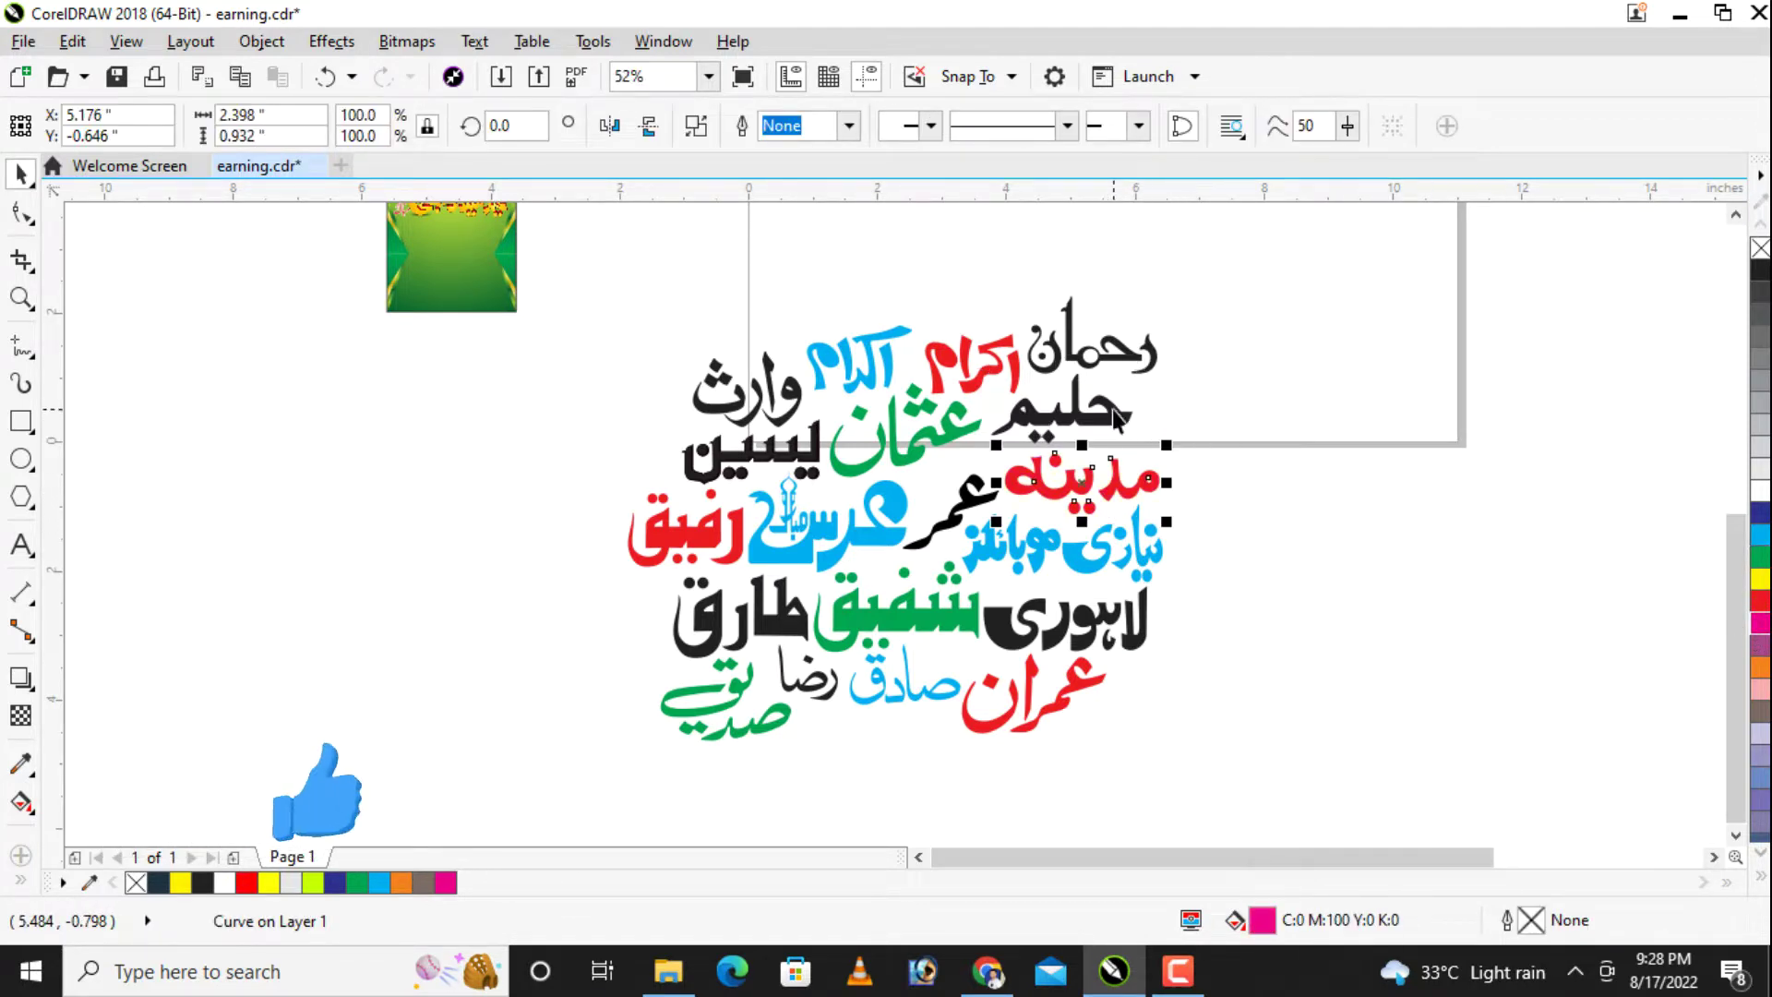
click(1061, 410)
click(1760, 579)
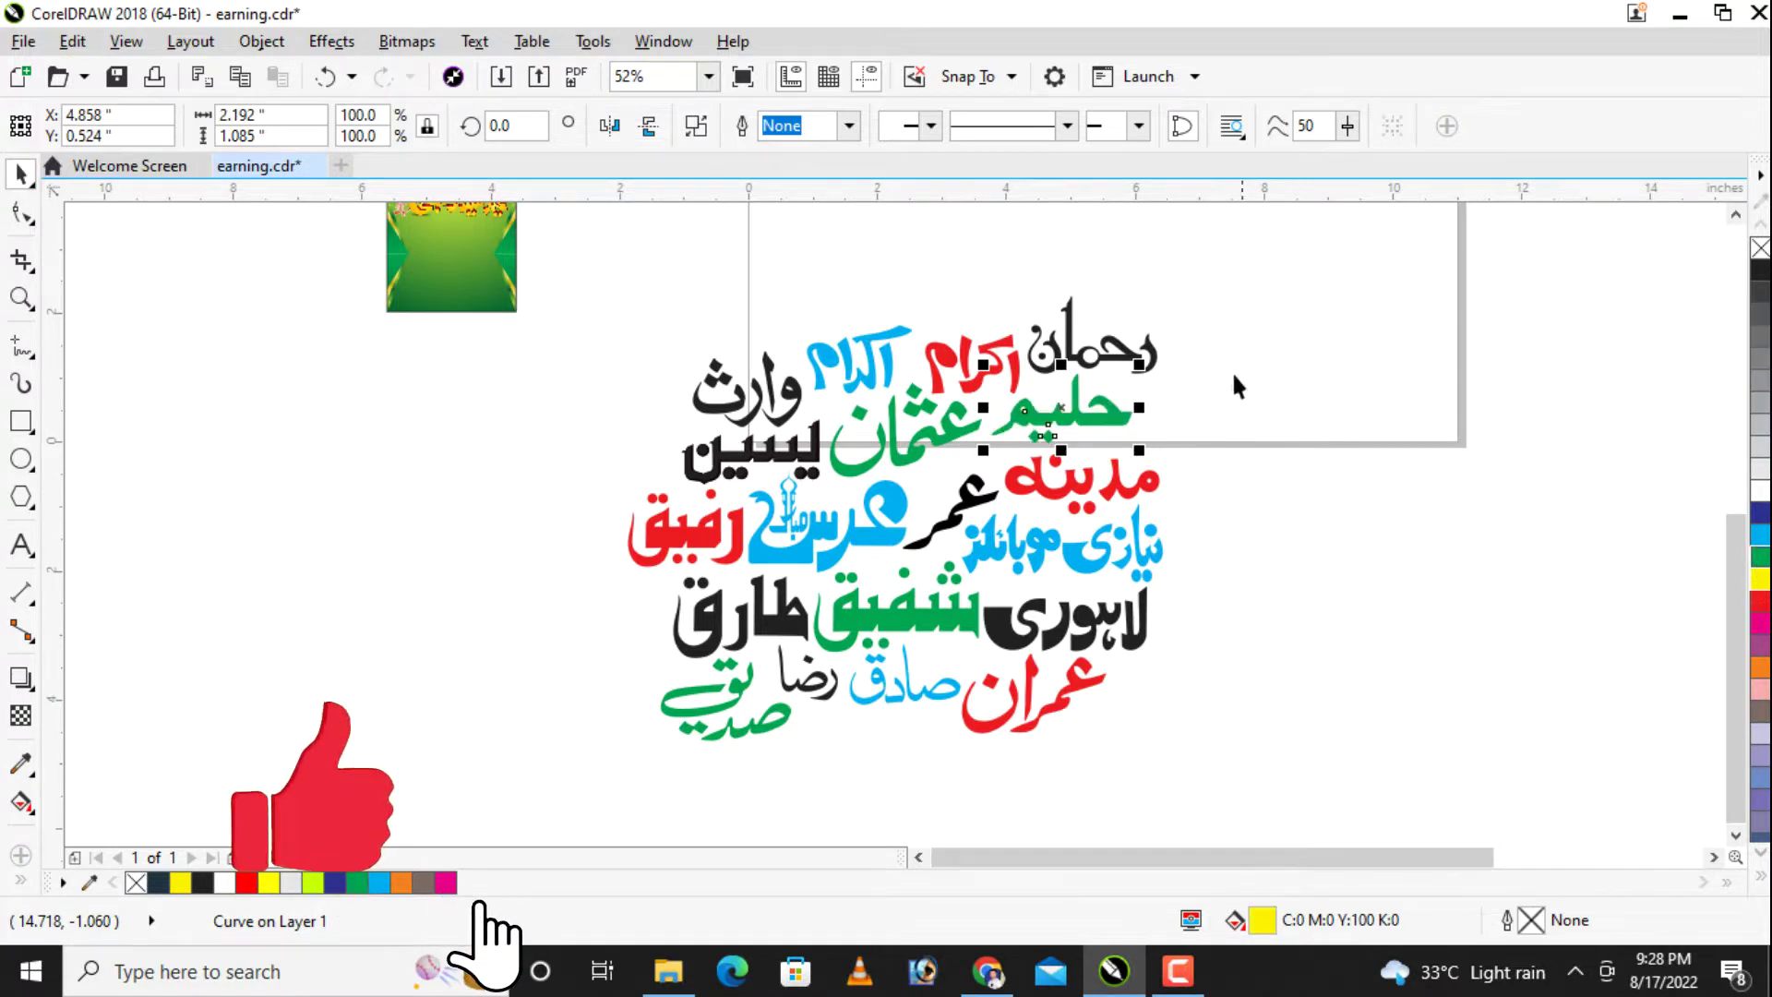
Step: Keep رحمان black after trying grey, make عثمان red and the عرس group magenta
click(1108, 346)
click(1760, 496)
click(1760, 269)
click(900, 429)
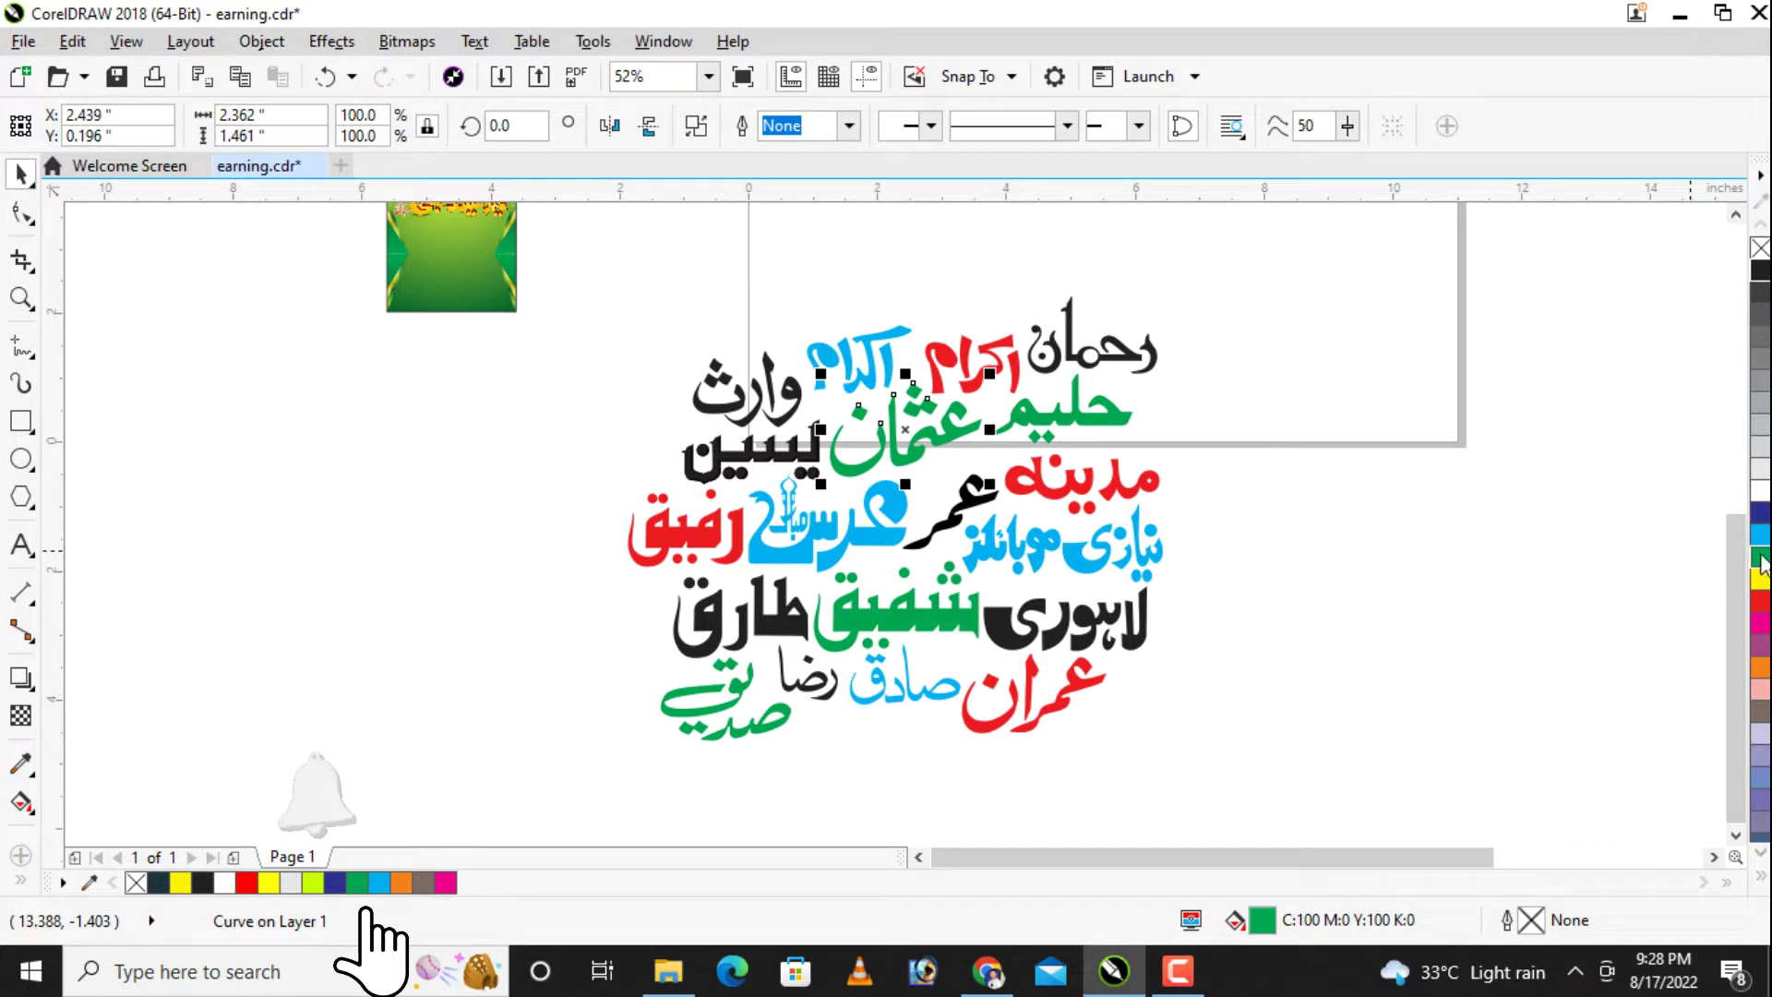
click(1760, 600)
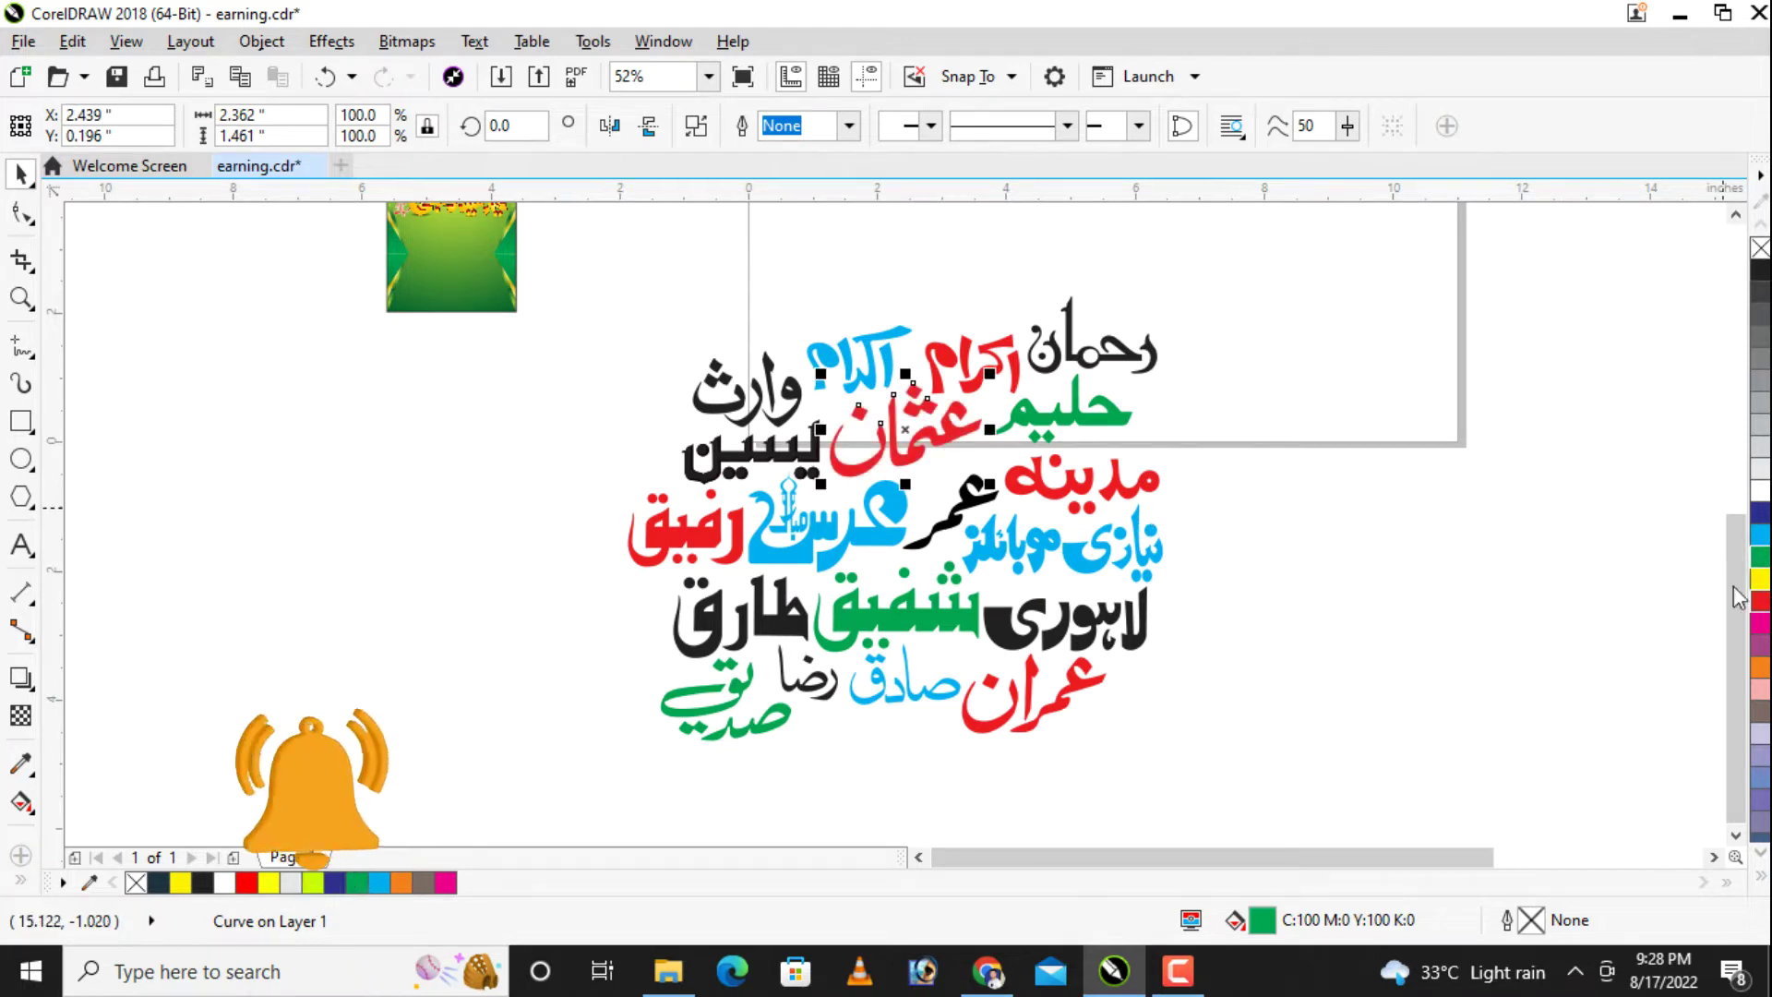
click(901, 535)
click(1760, 624)
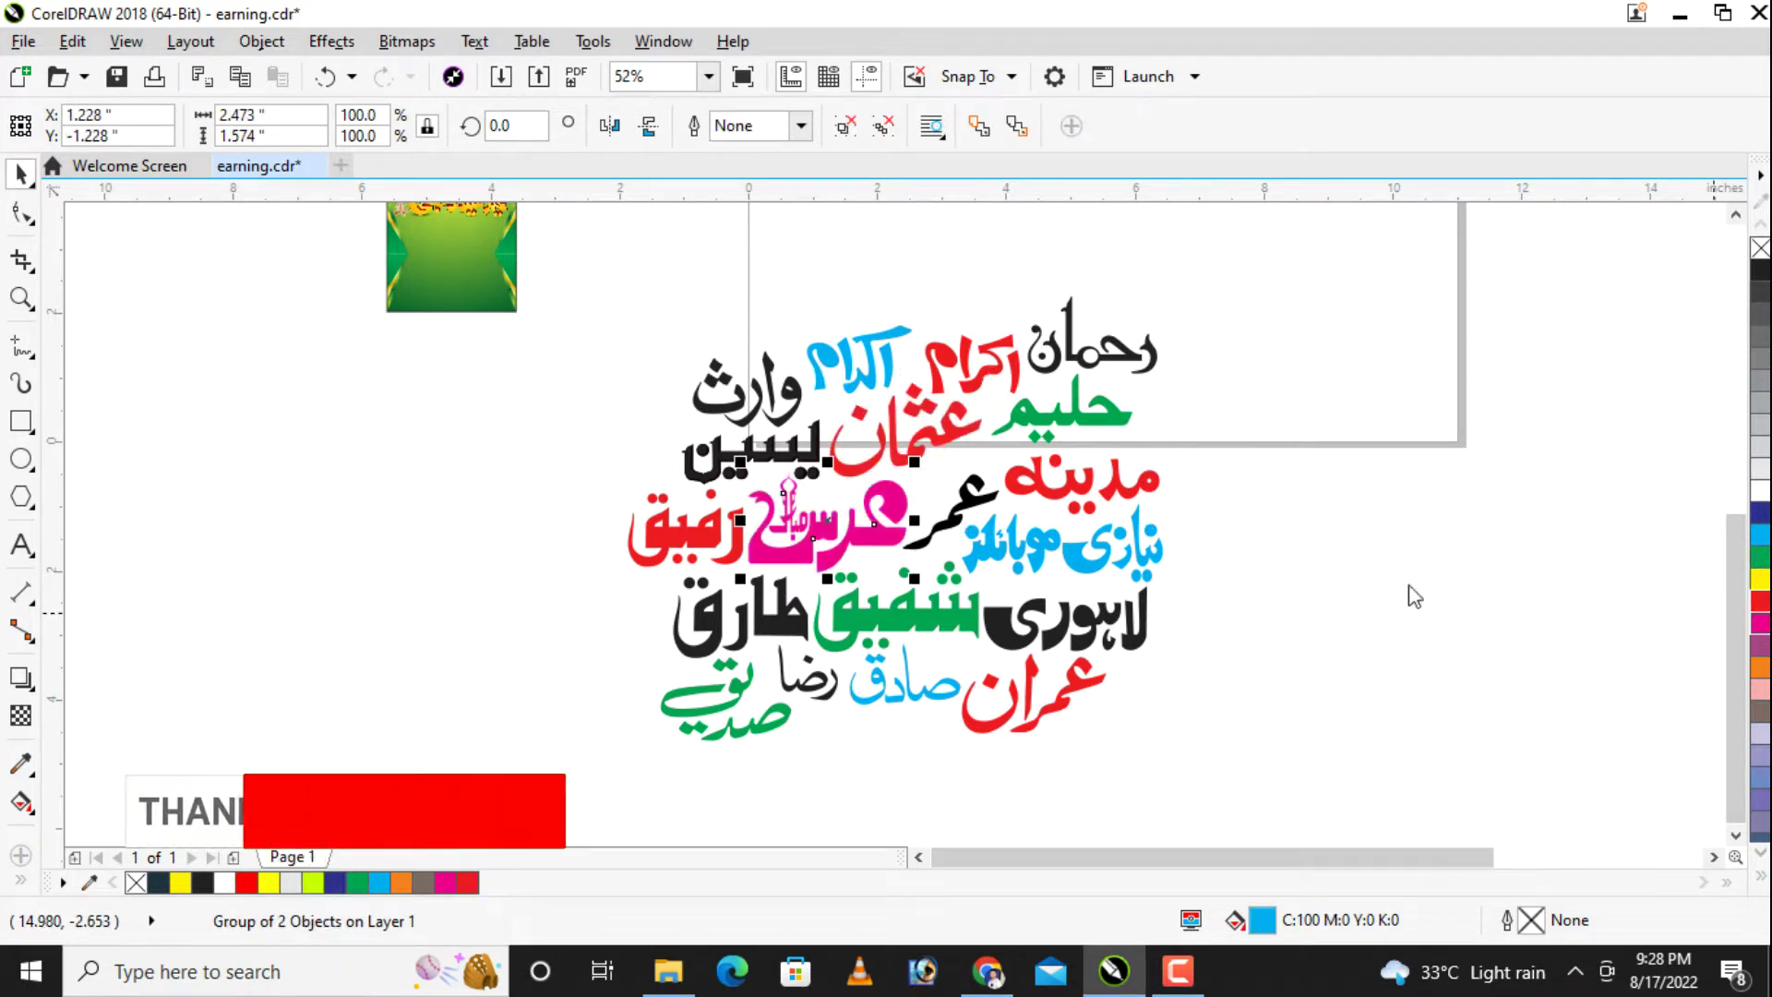
click(1051, 518)
scroll(1050, 519, down, 2)
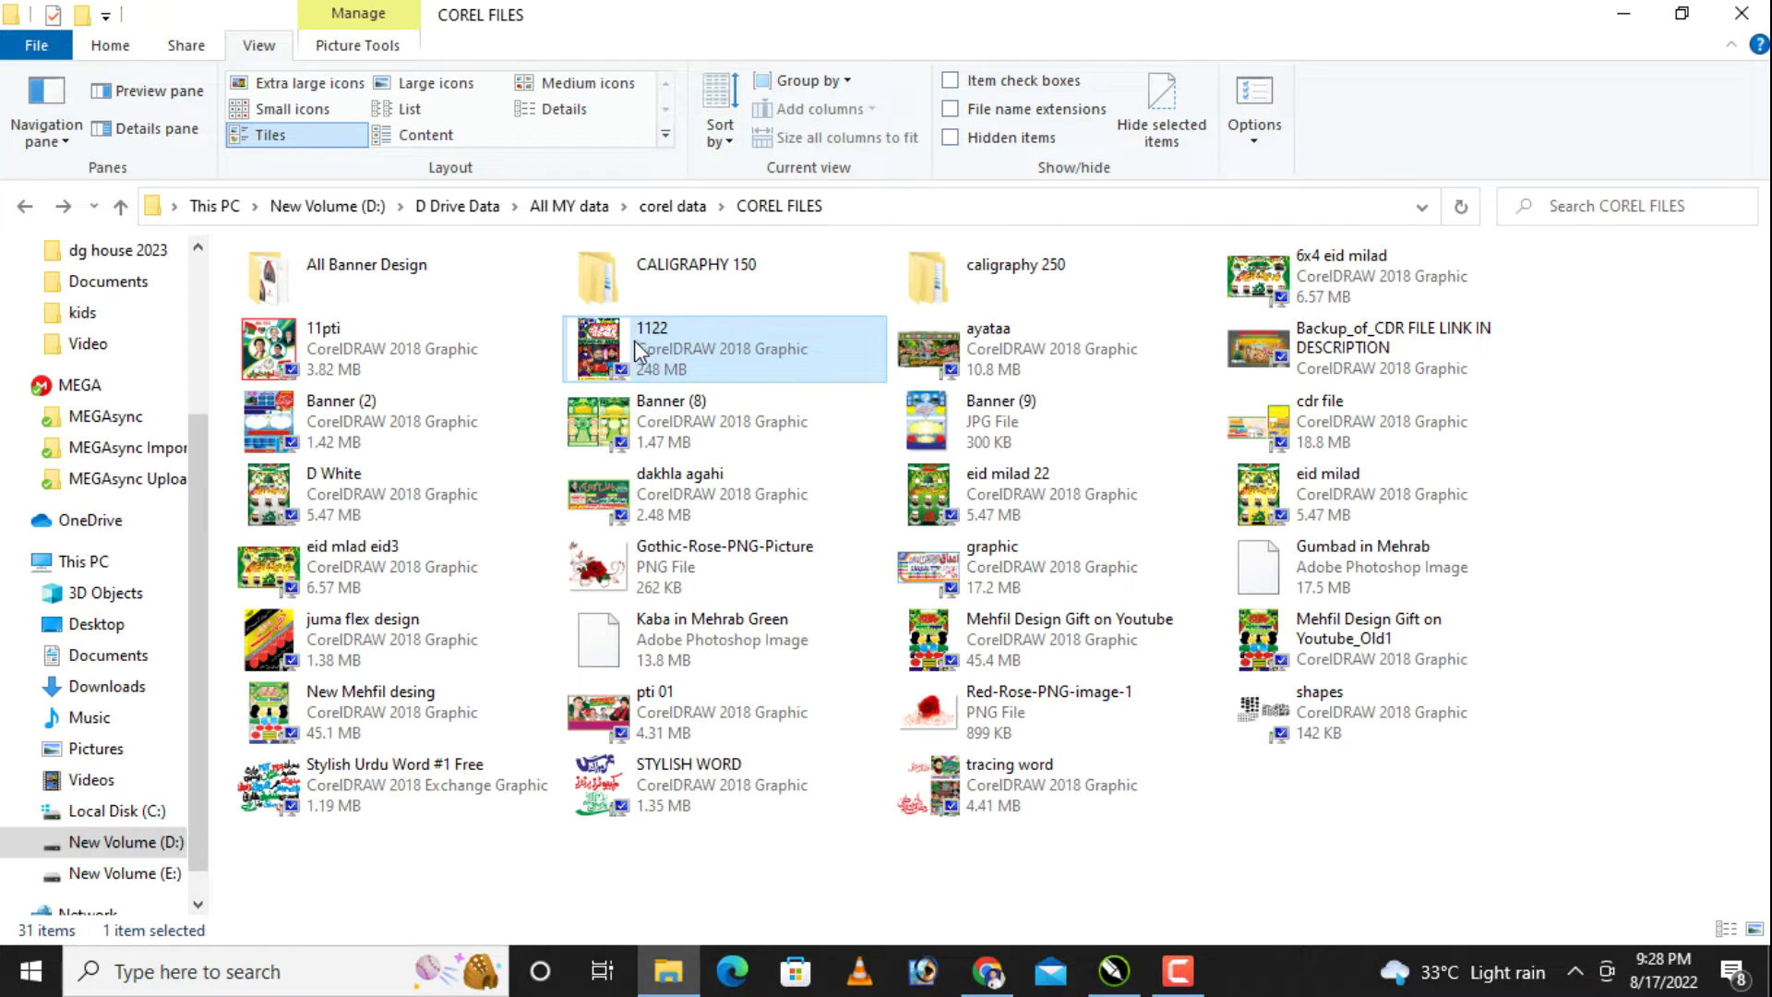
Step: Drag the 1122 design file from COREL FILES toward the CorelDRAW taskbar button
drag(774, 450, 1114, 985)
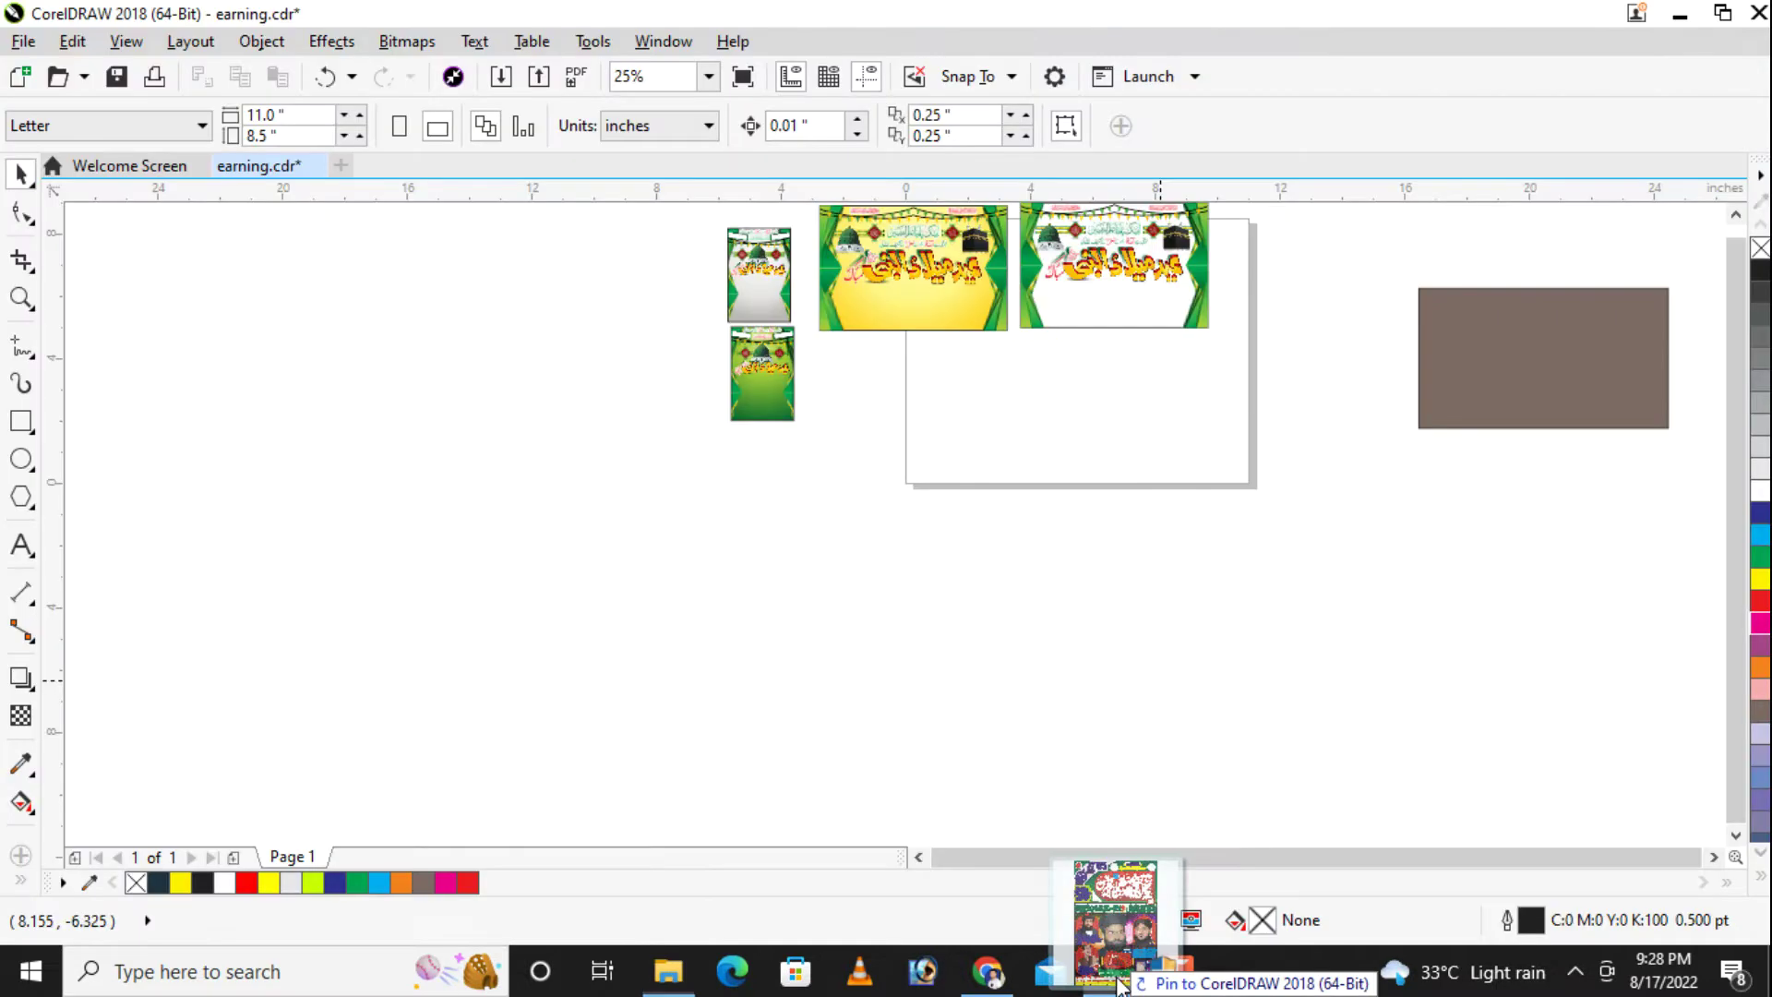
Step: Drop the 1122 event poster onto the page and ungroup all its parts
drag(1117, 985, 1018, 605)
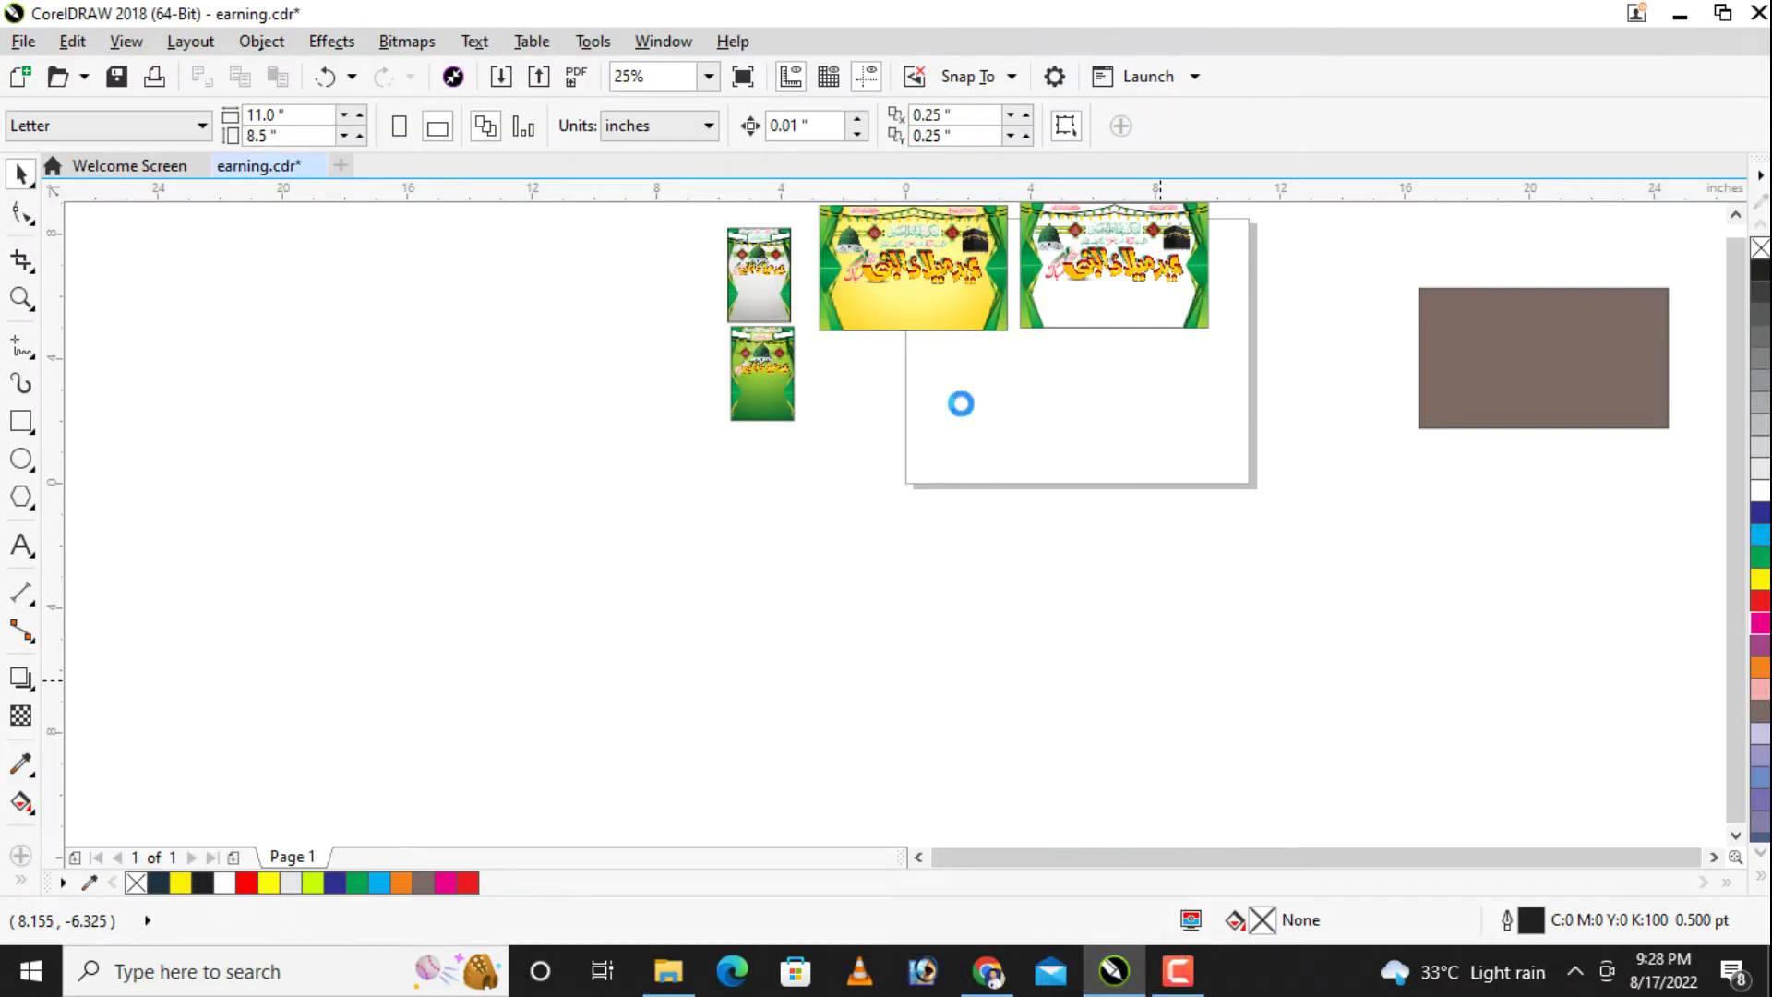
drag(962, 404, 962, 403)
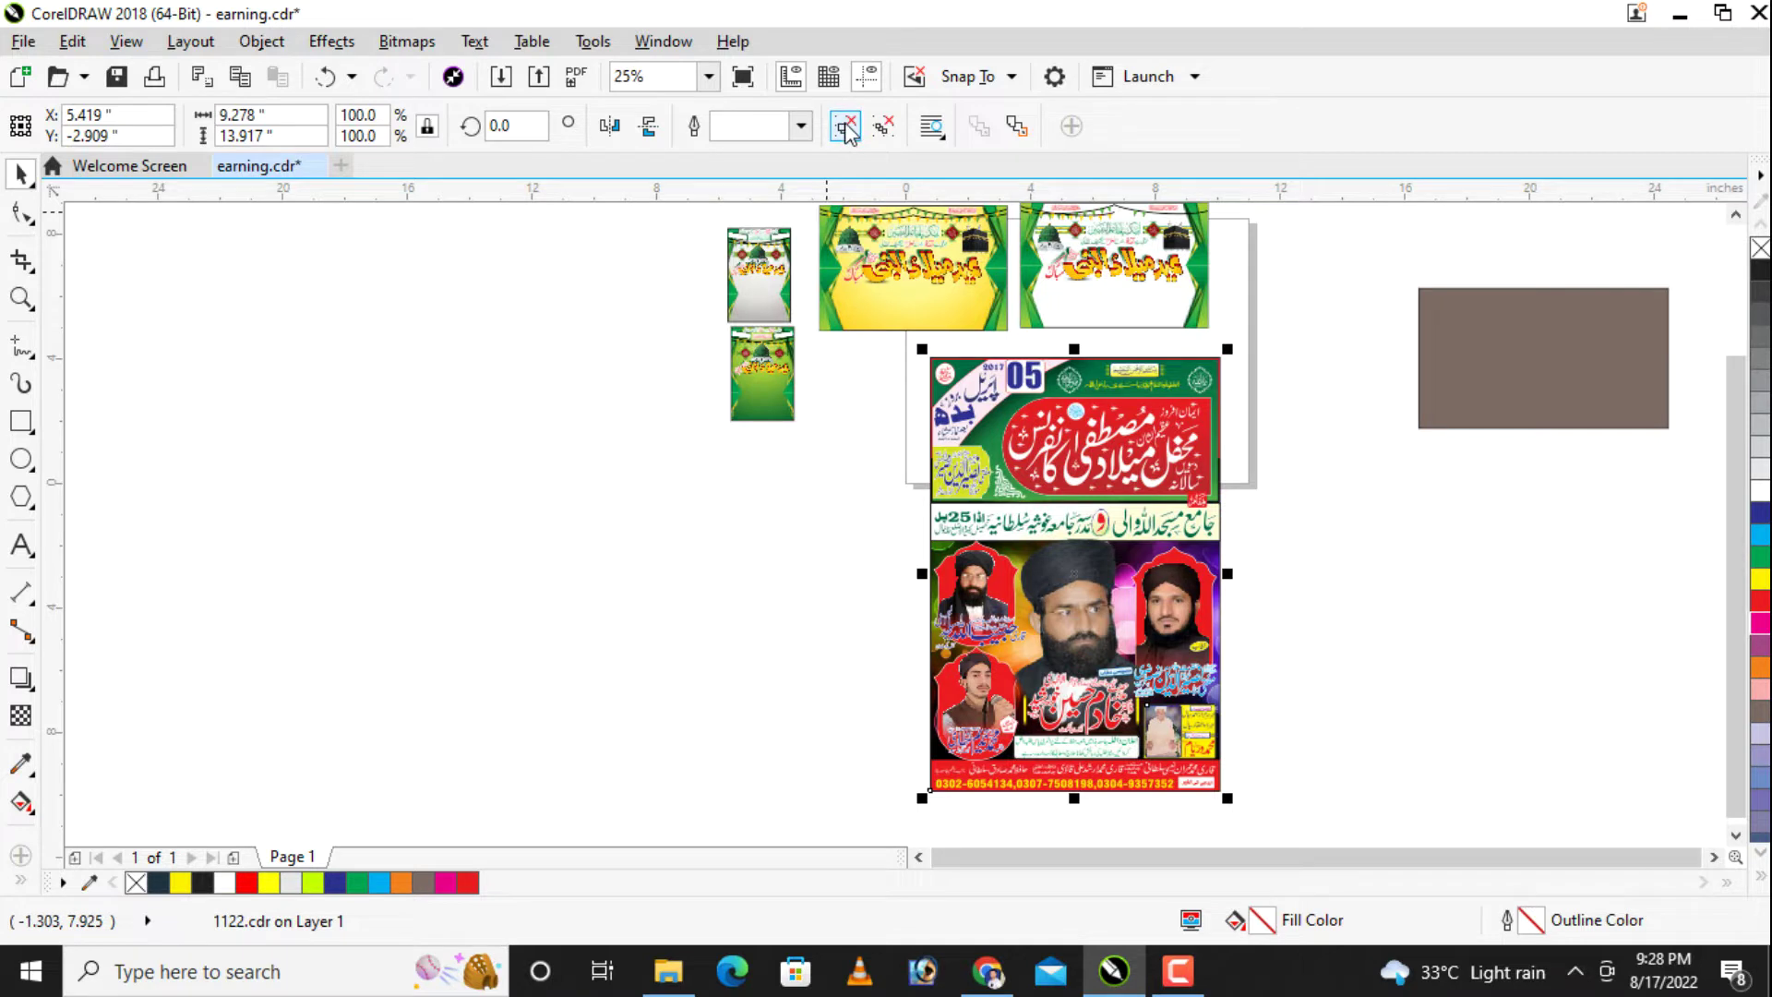
shift+click(1221, 443)
Step: Select the small 2017 year and zoom into the poster's date corner
click(1028, 392)
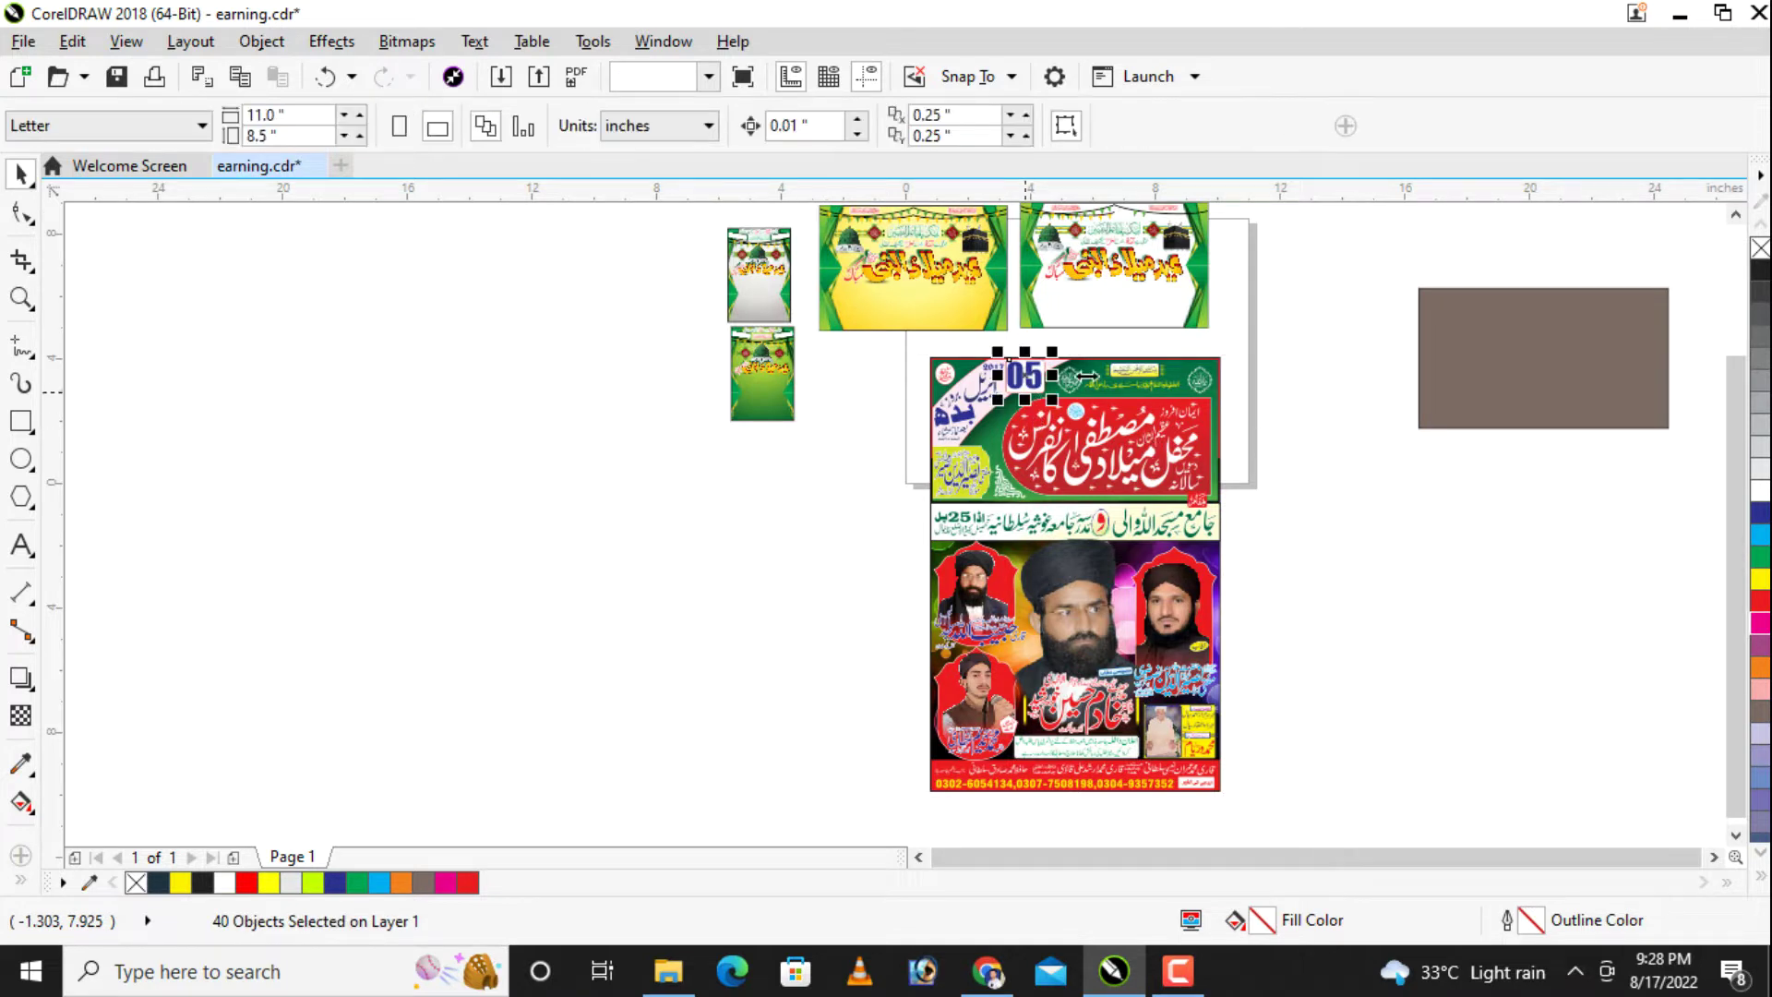
click(901, 352)
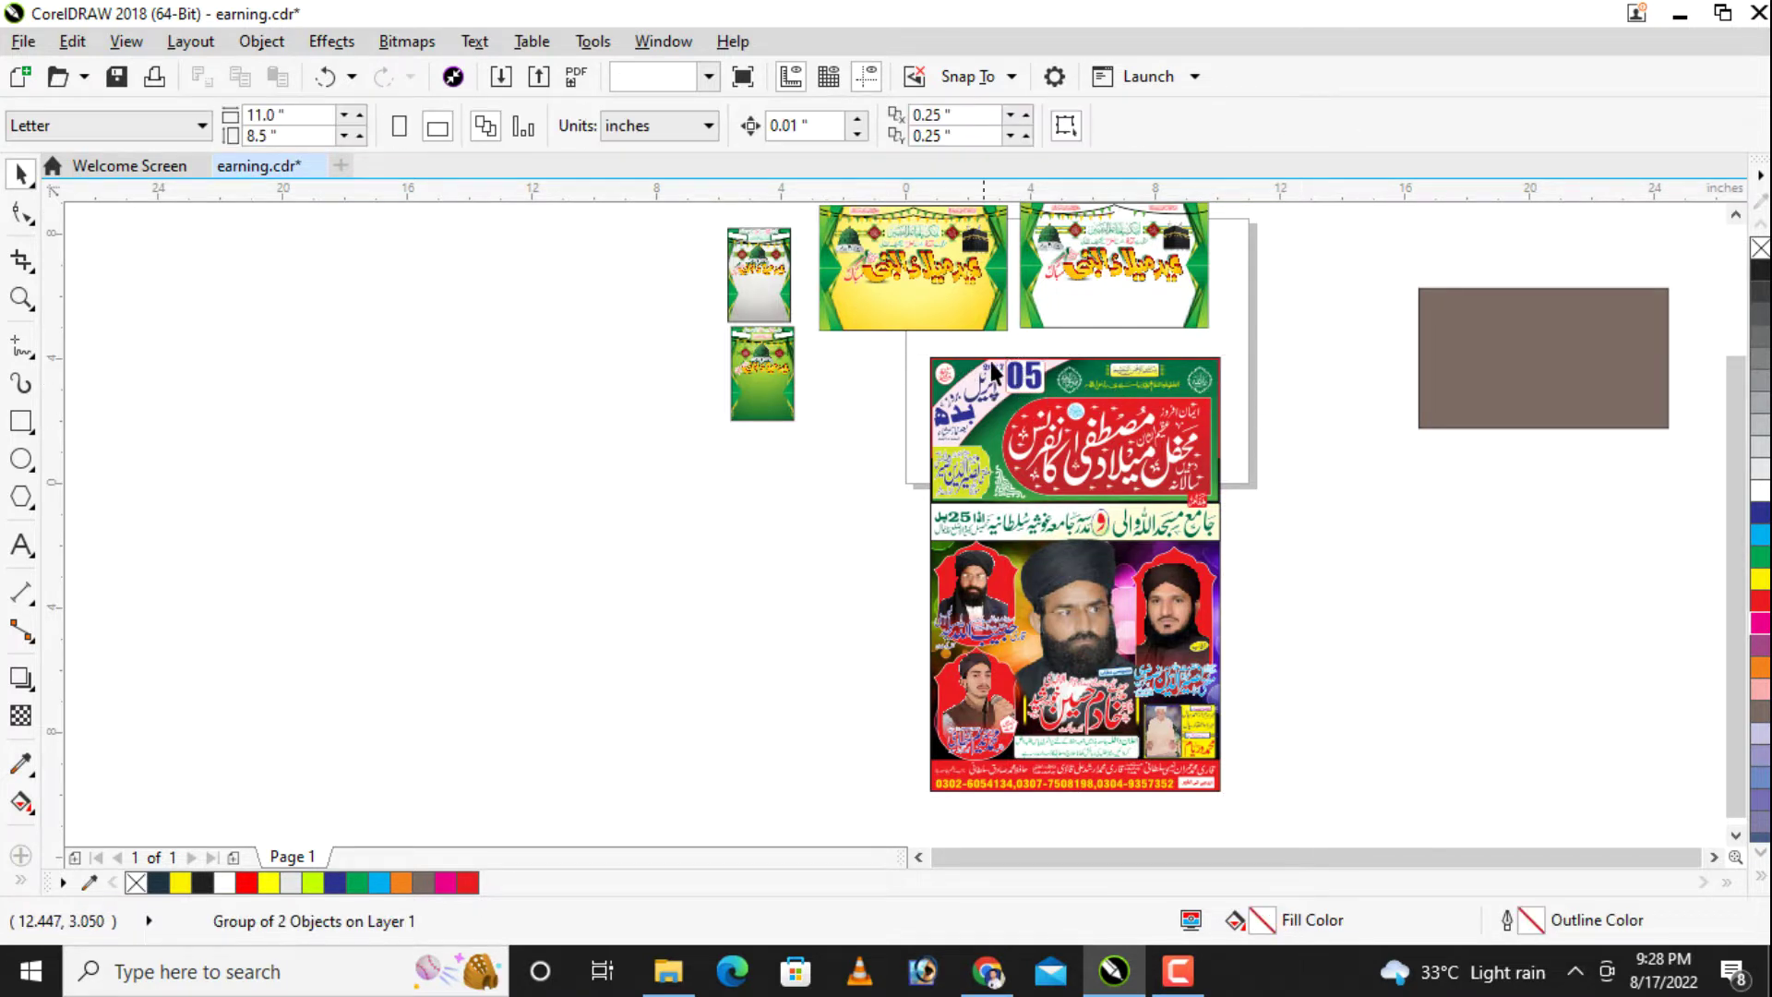
click(1003, 369)
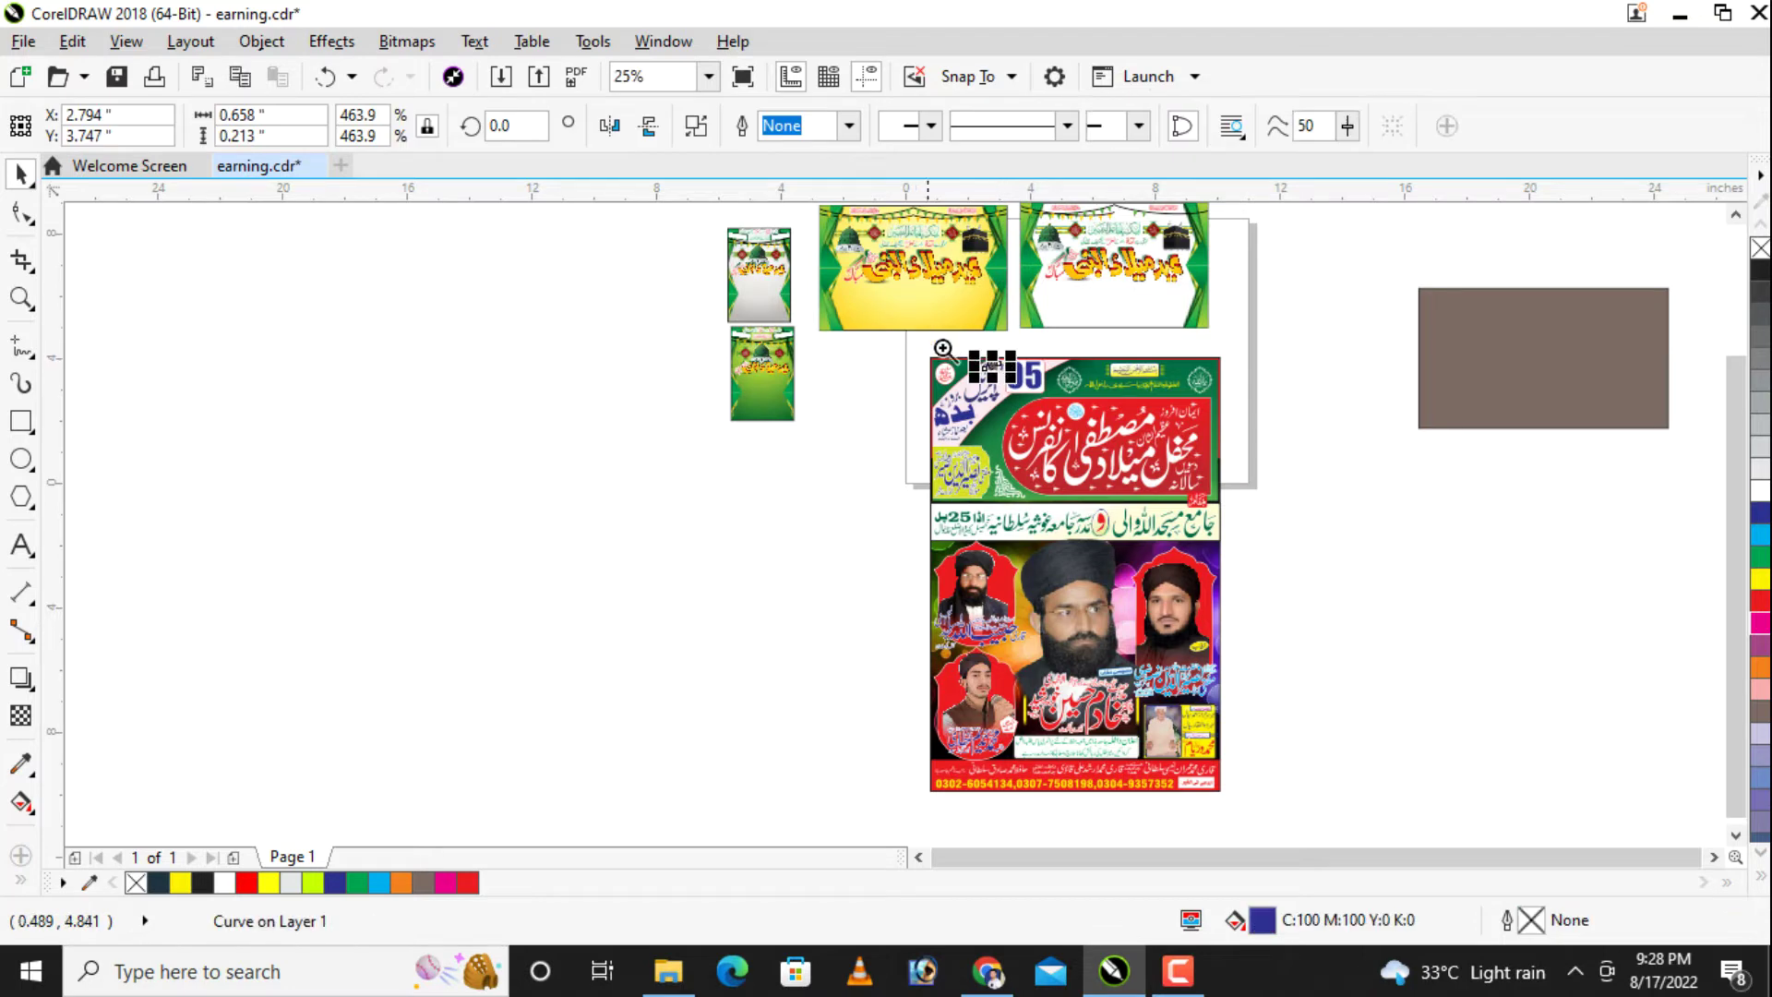
drag(923, 334, 1103, 449)
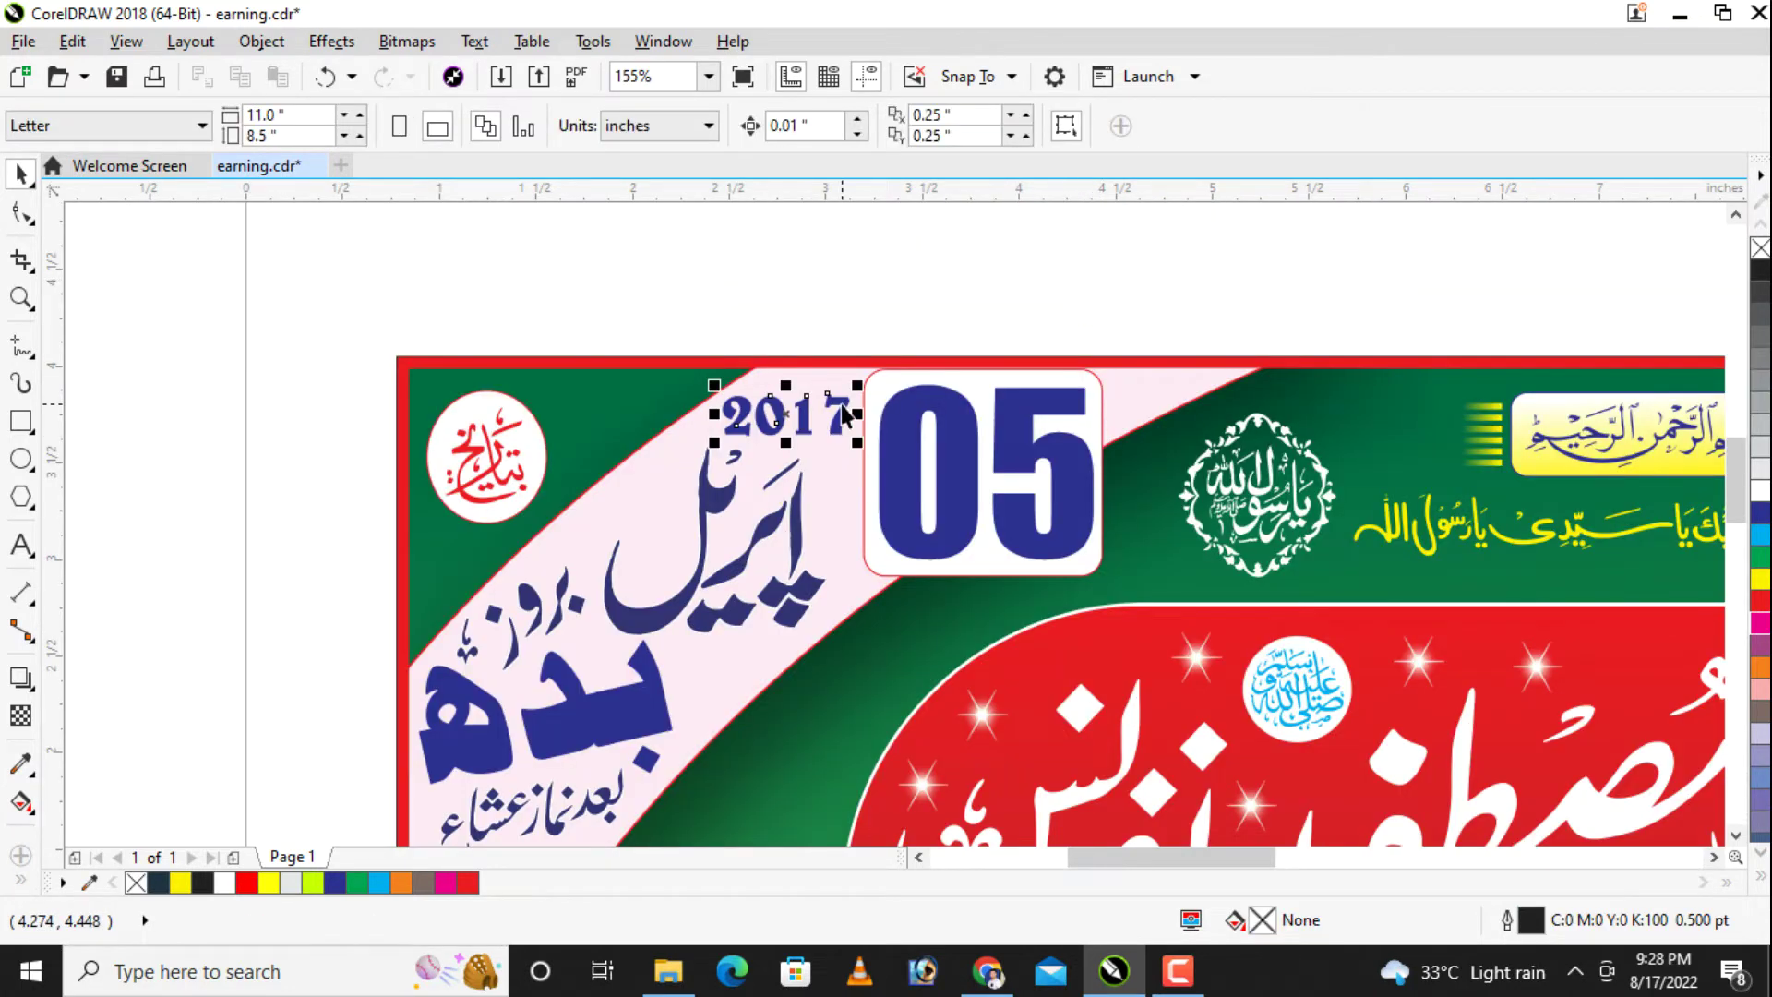
Step: Reselect the 2017 year, then ungroup the 05 date and make its numerals red
click(22, 212)
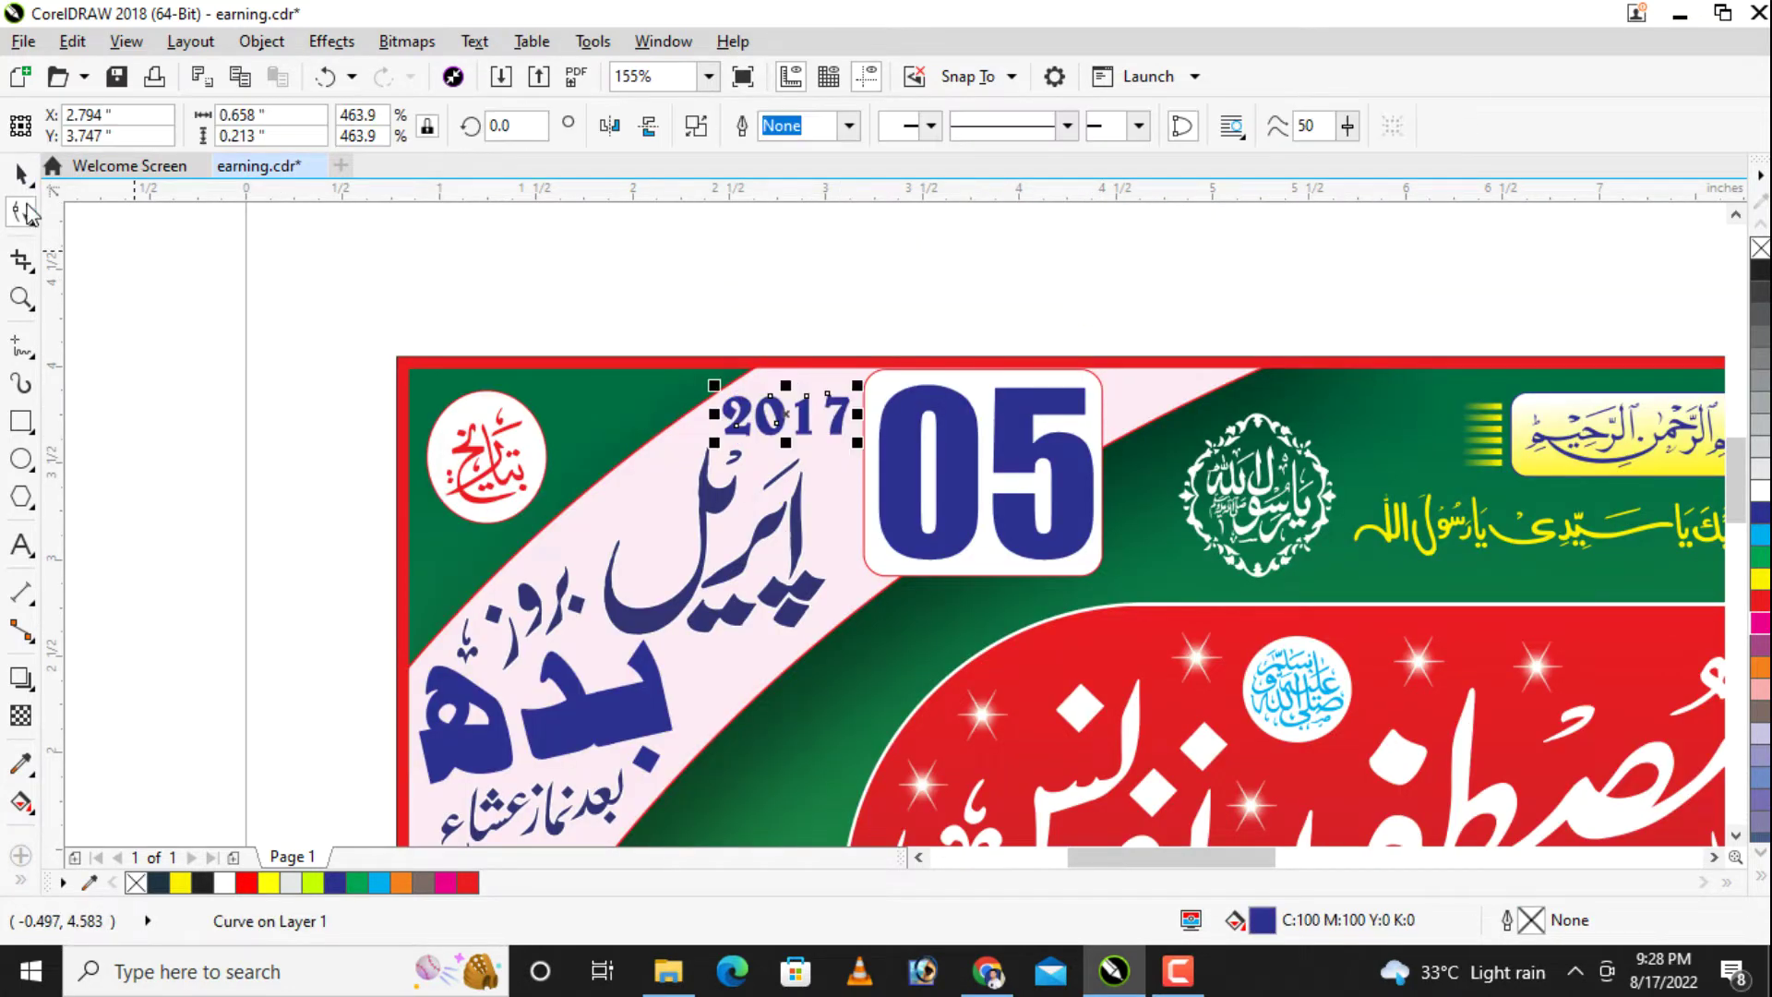
click(21, 172)
click(832, 418)
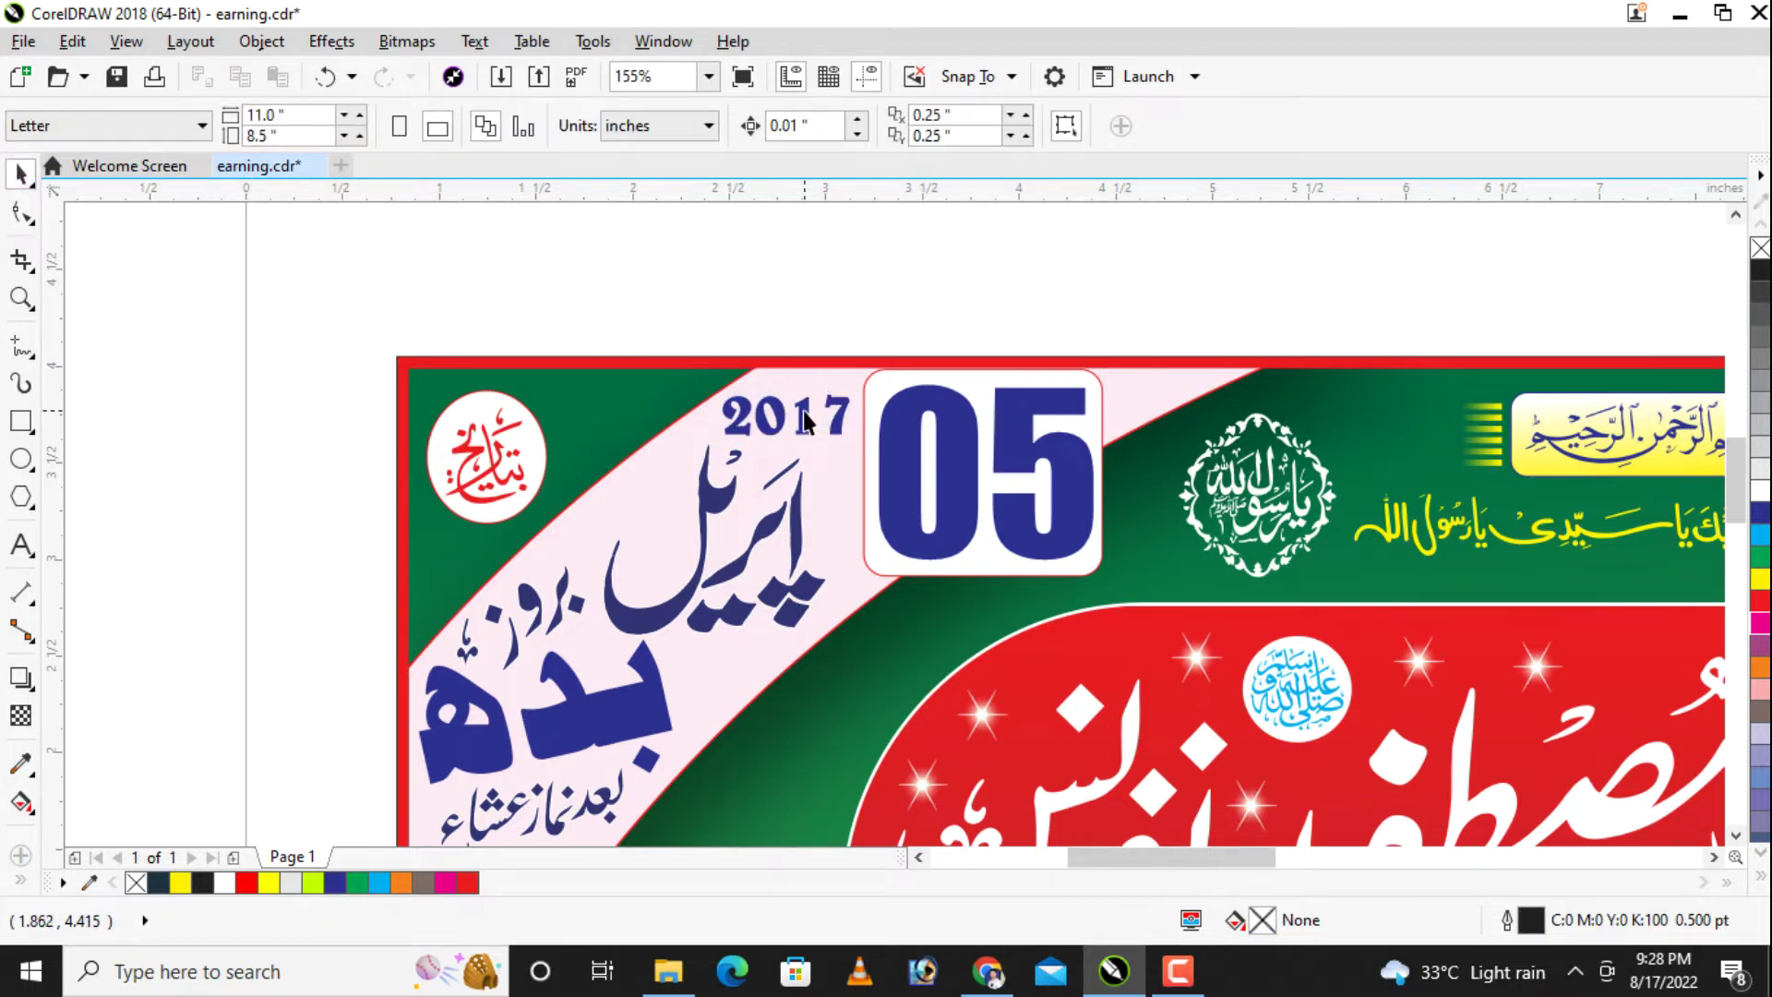
click(965, 456)
key(ctrl+u)
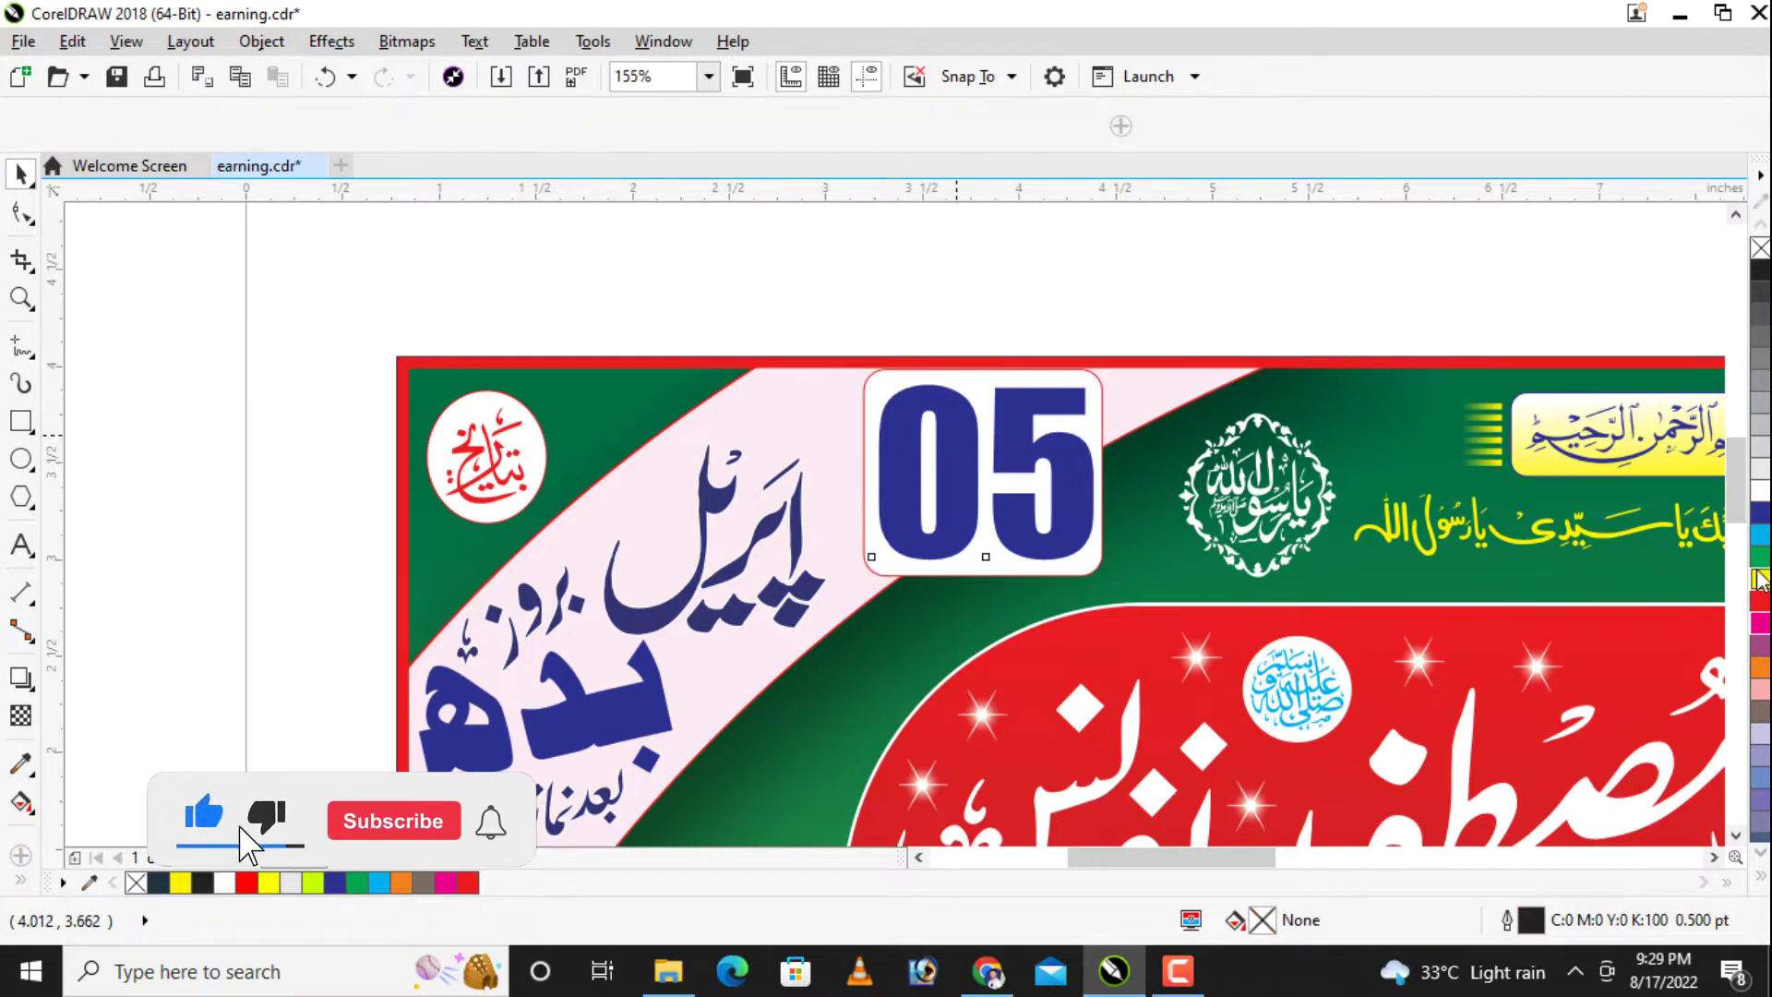
drag(1761, 579, 1012, 415)
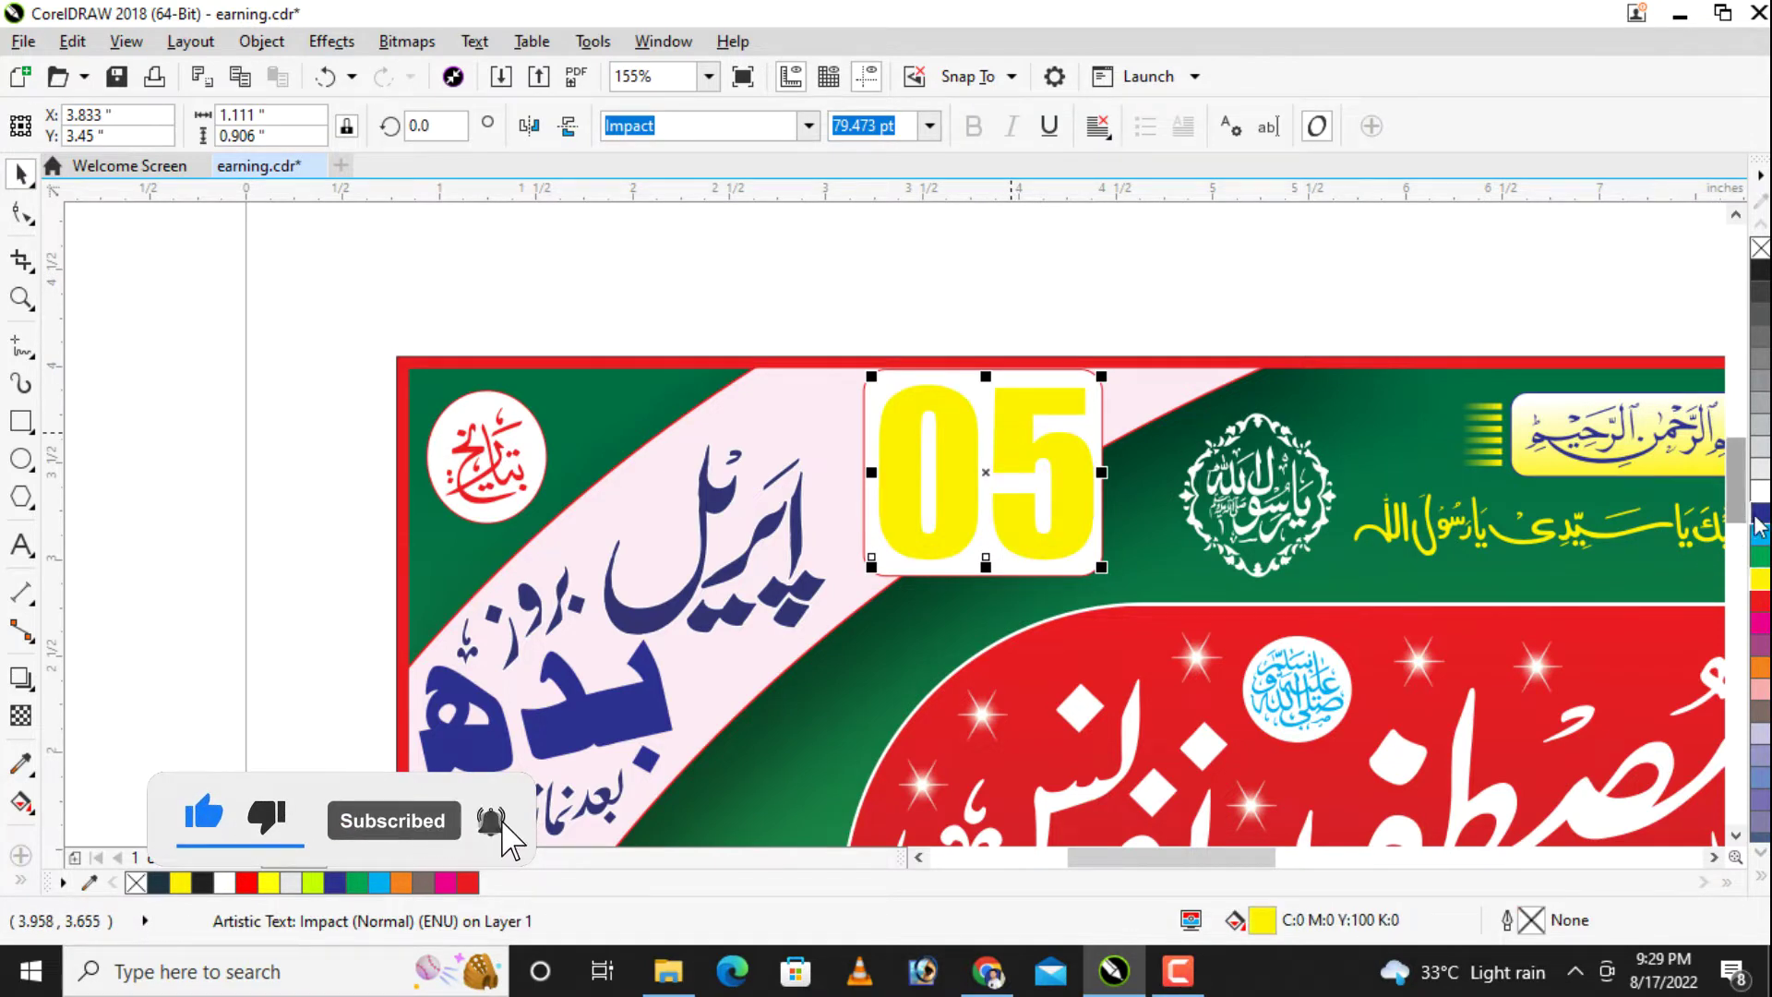
click(1760, 605)
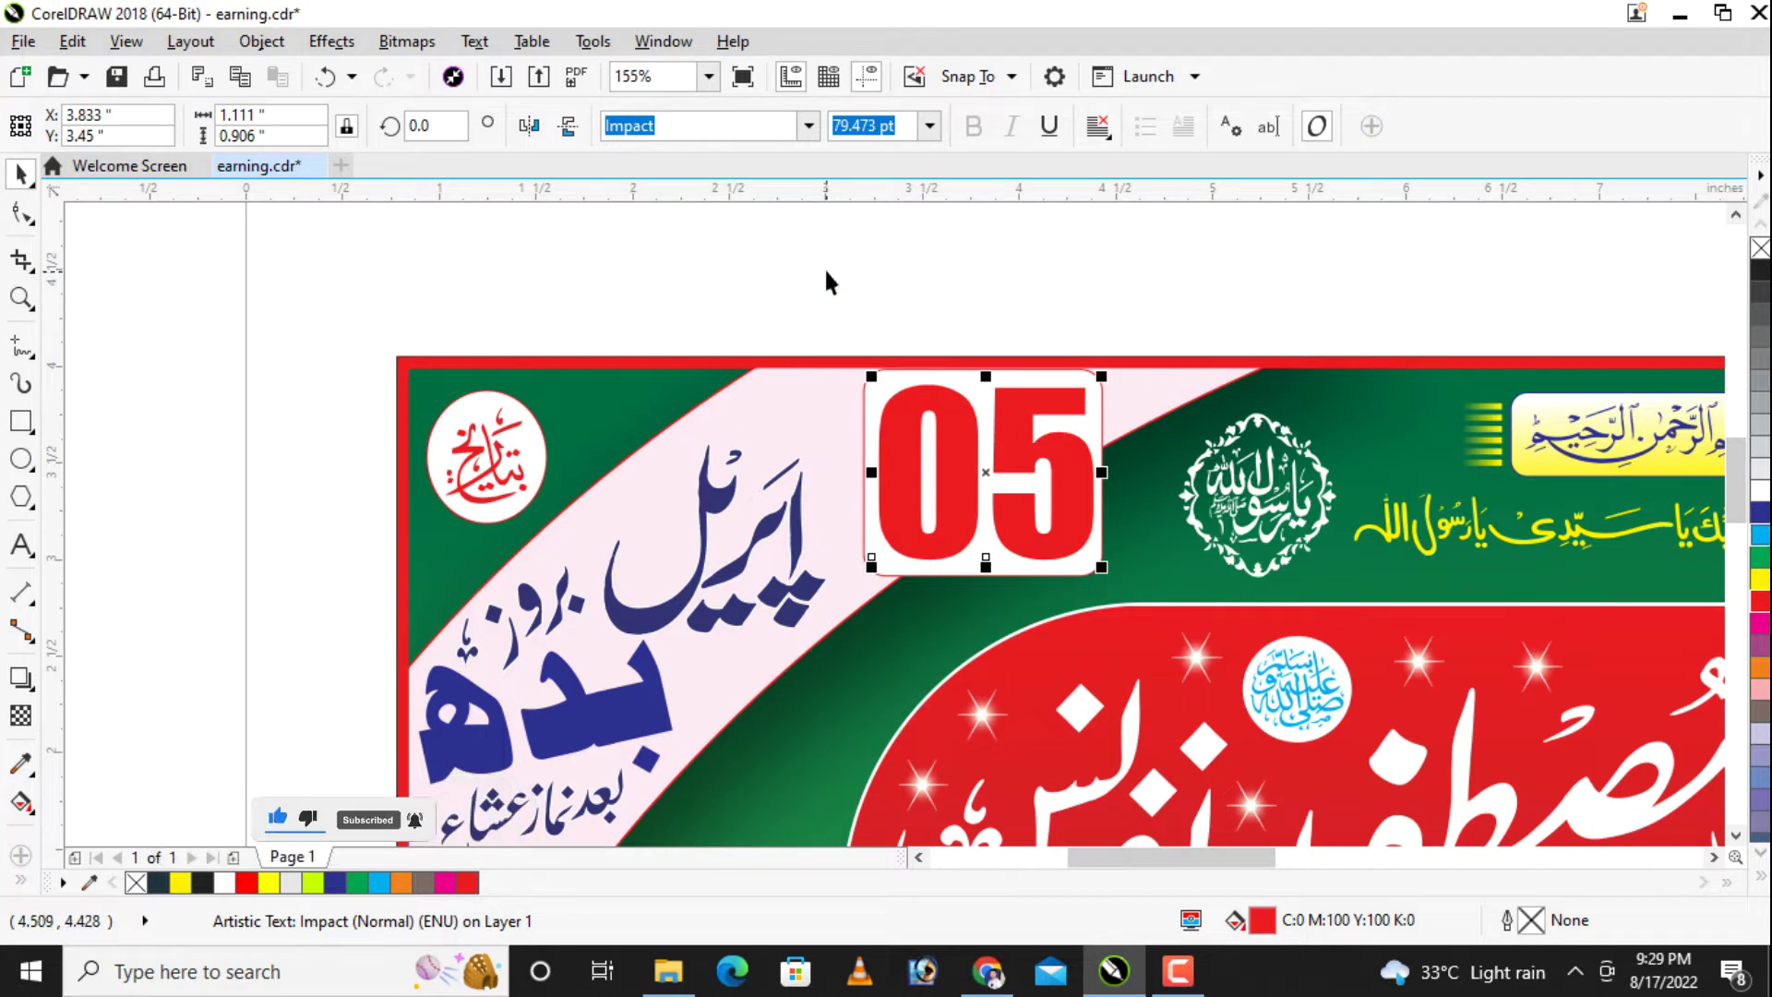
key(Escape)
Step: Try red and yellow on the April word, then return it to dark blue
click(667, 602)
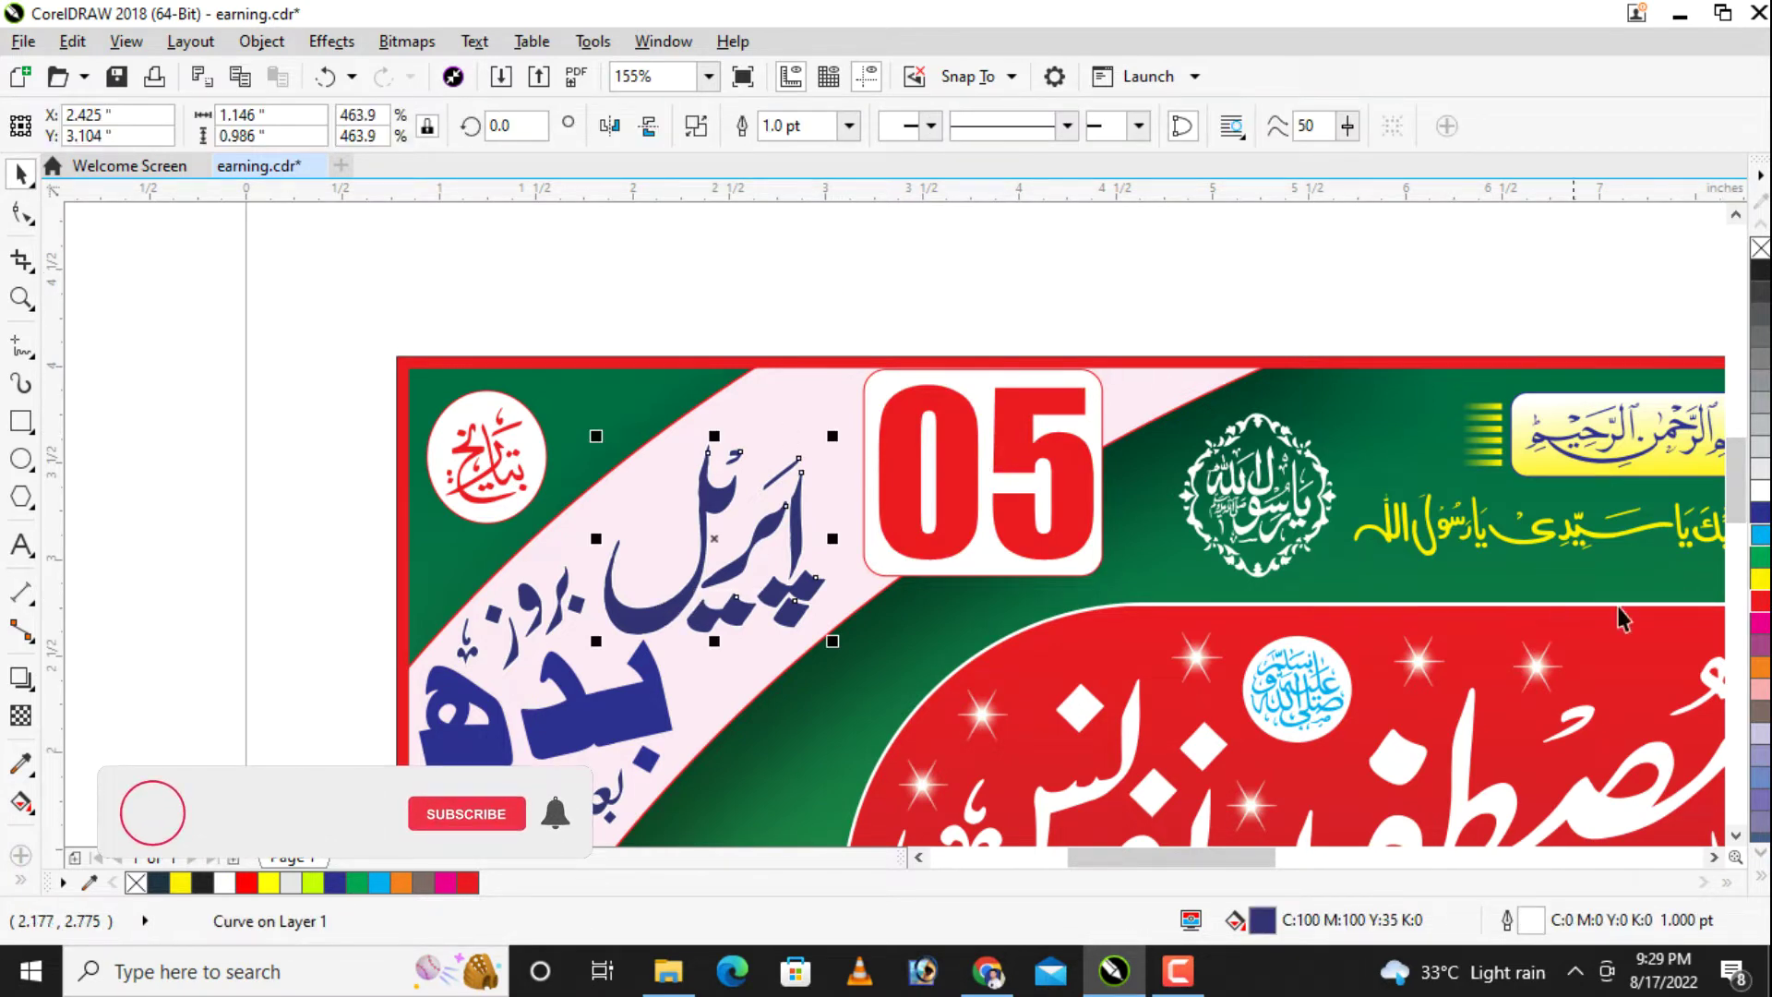
click(468, 884)
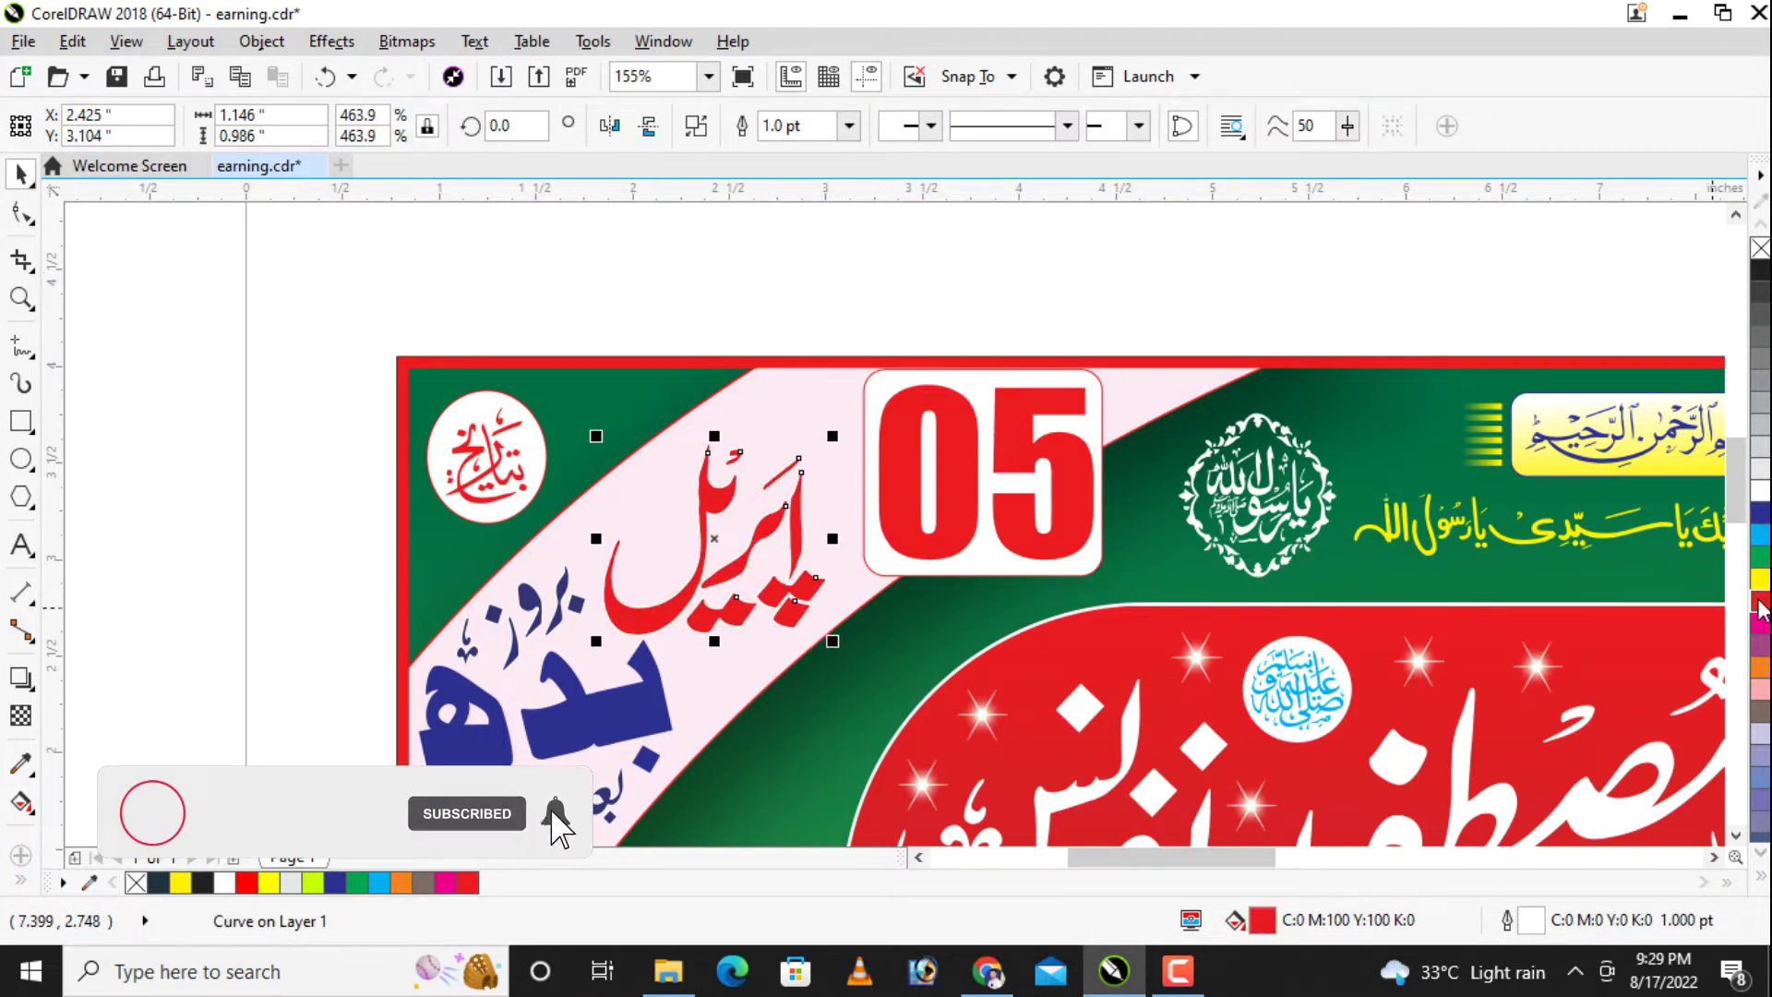
click(662, 612)
click(1760, 582)
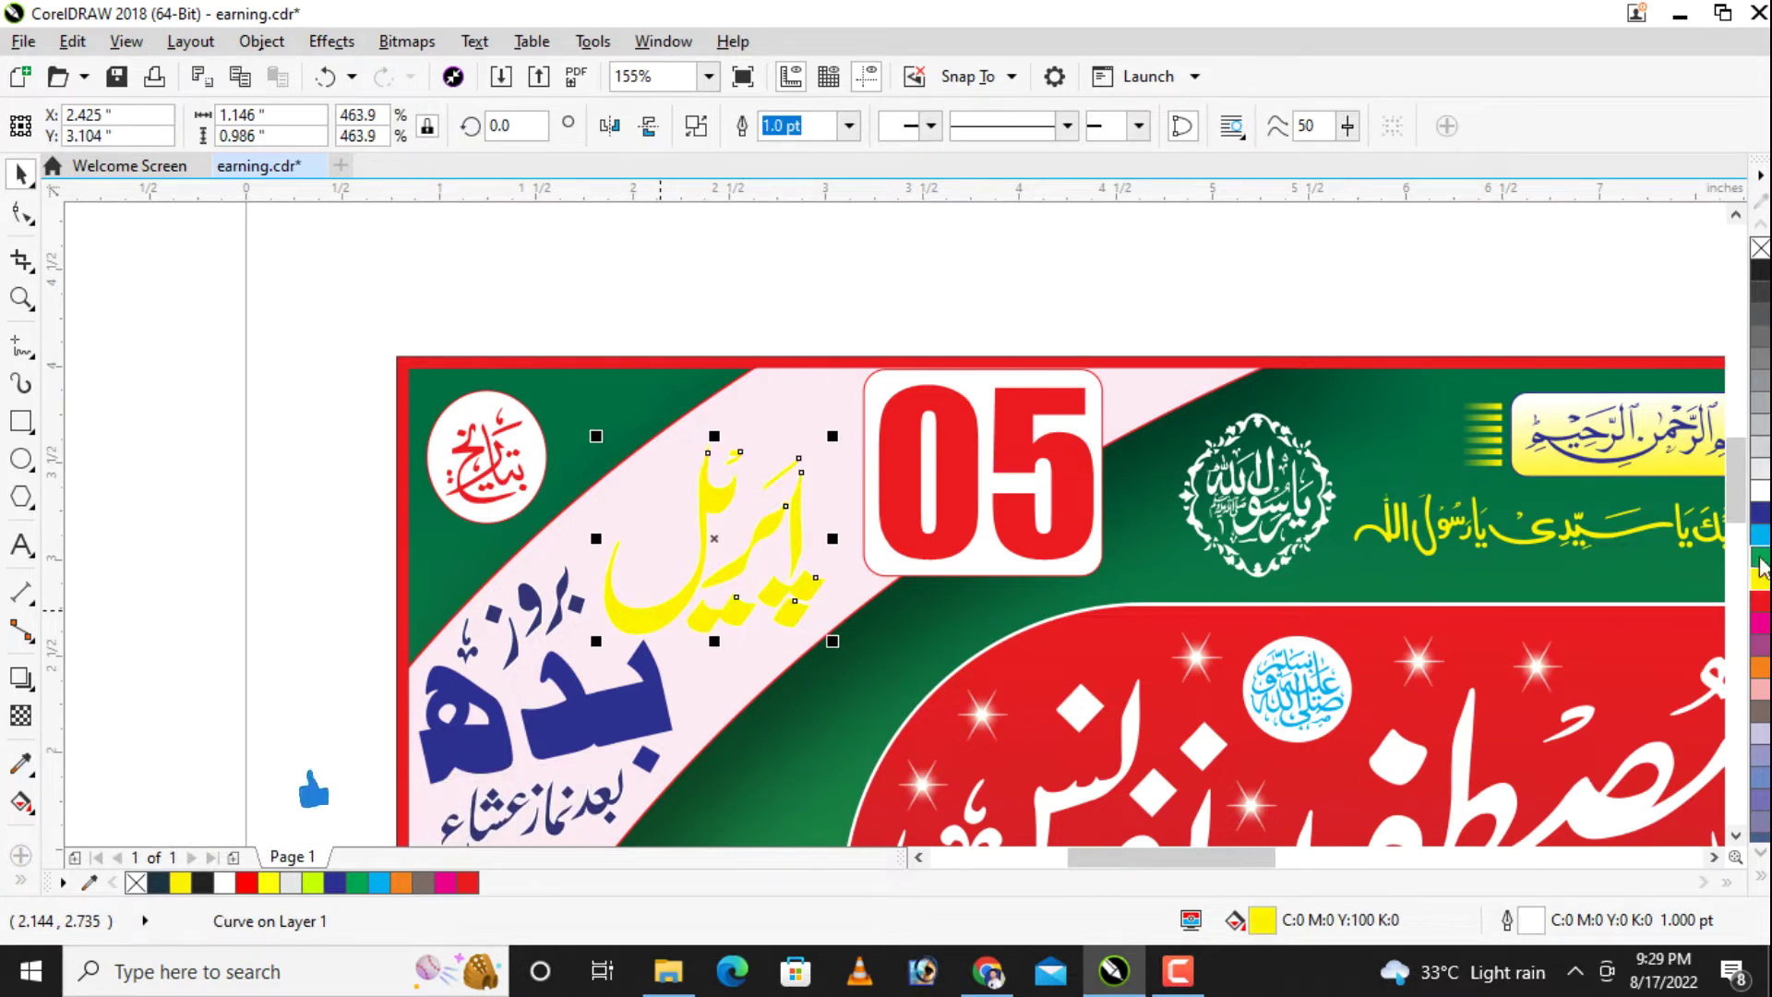
click(1760, 513)
scroll(900, 308, down, 2)
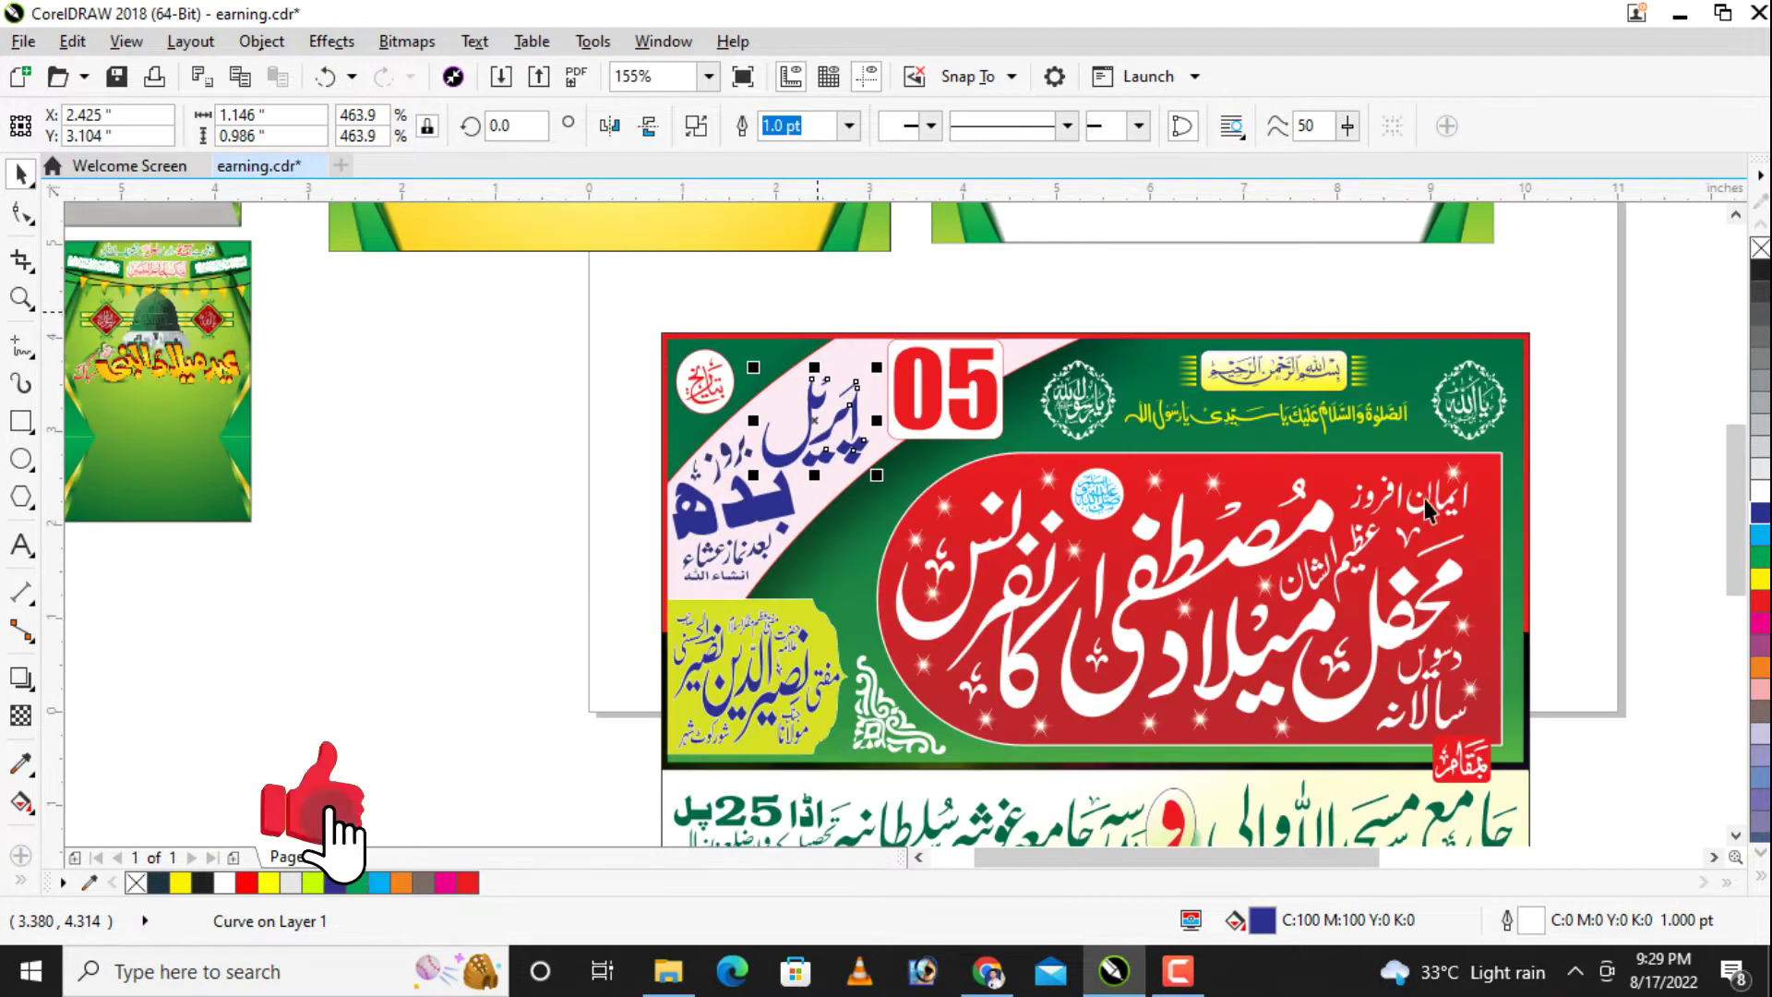
Step: Ungroup the red title banner and fill its small seal white
click(1215, 555)
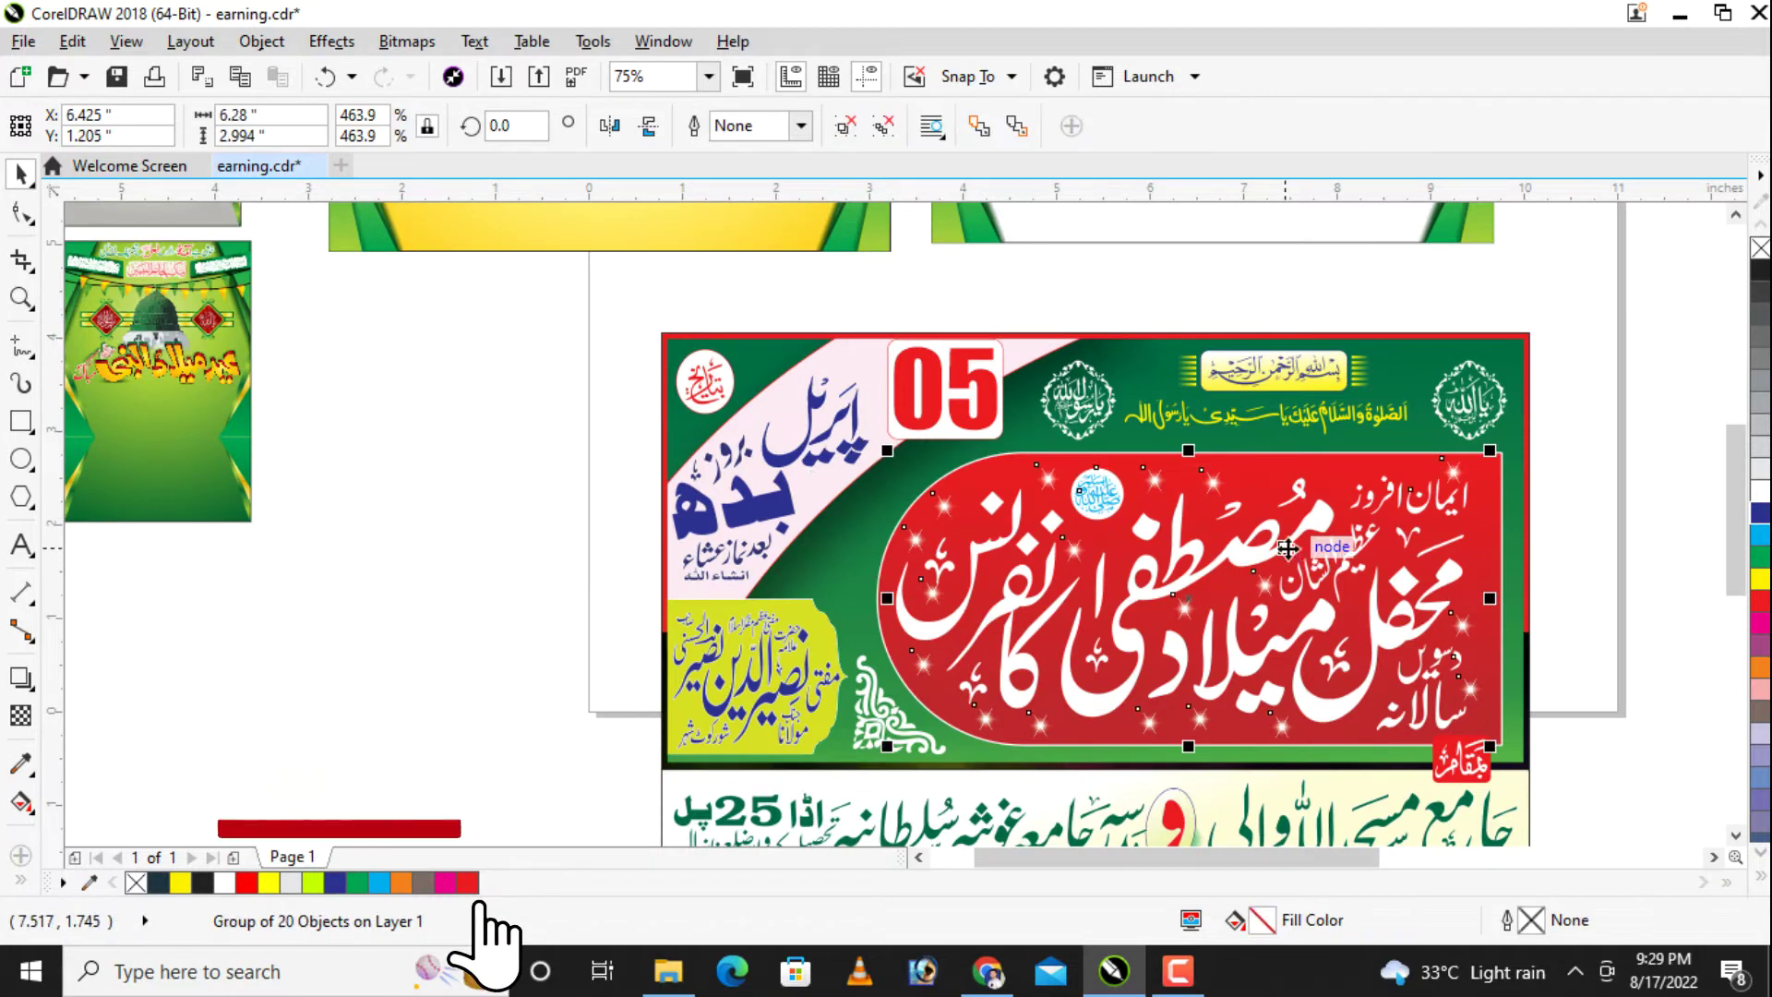
click(845, 127)
click(1019, 273)
click(1180, 598)
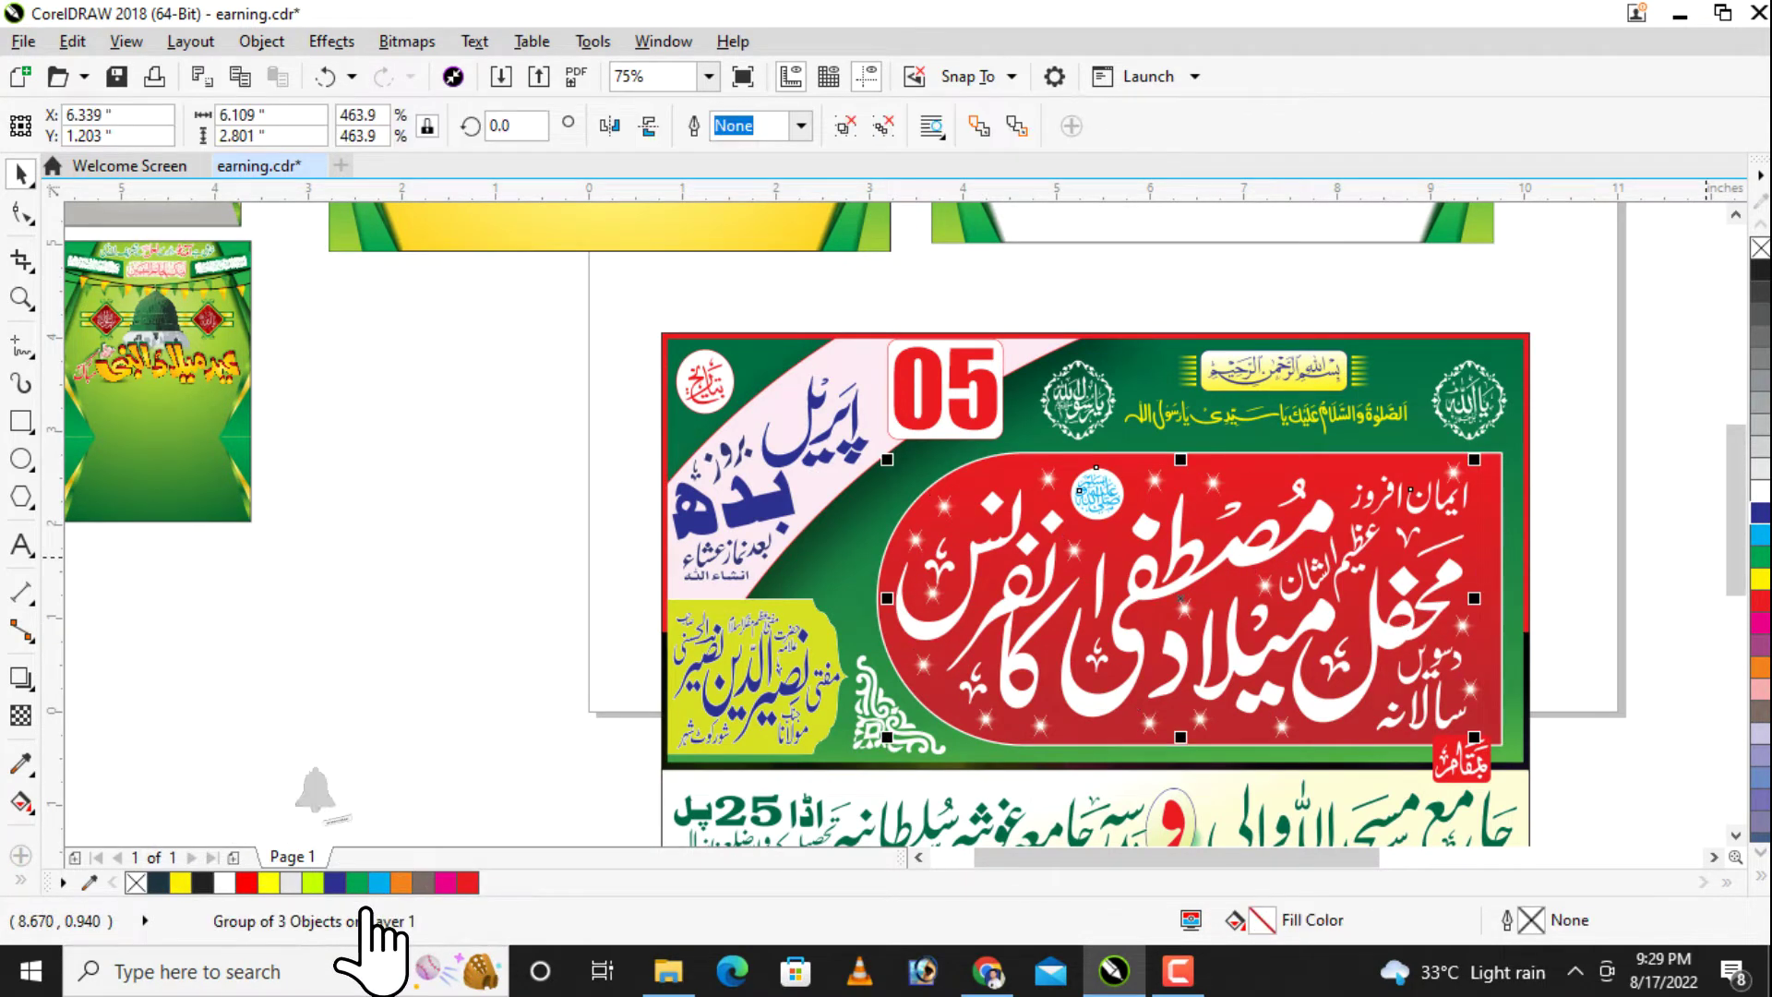
click(1760, 458)
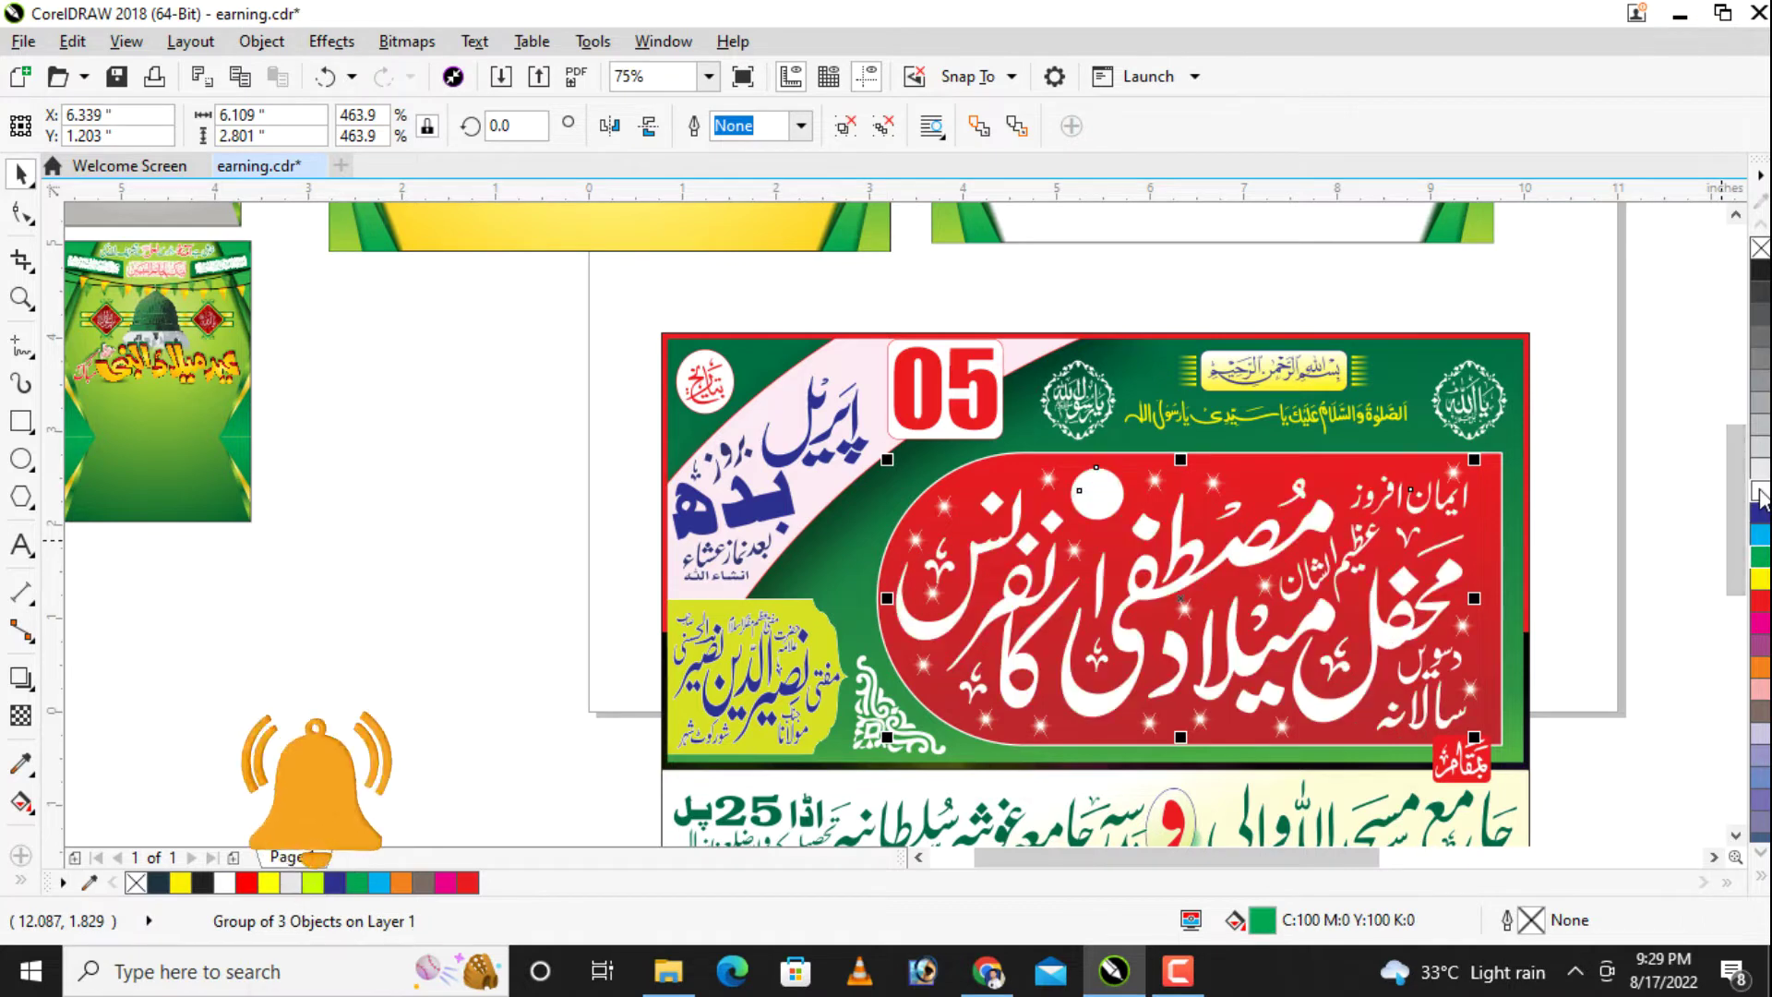
Step: Select and deselect the top-right seal emblem and the yellow name panel
click(1539, 434)
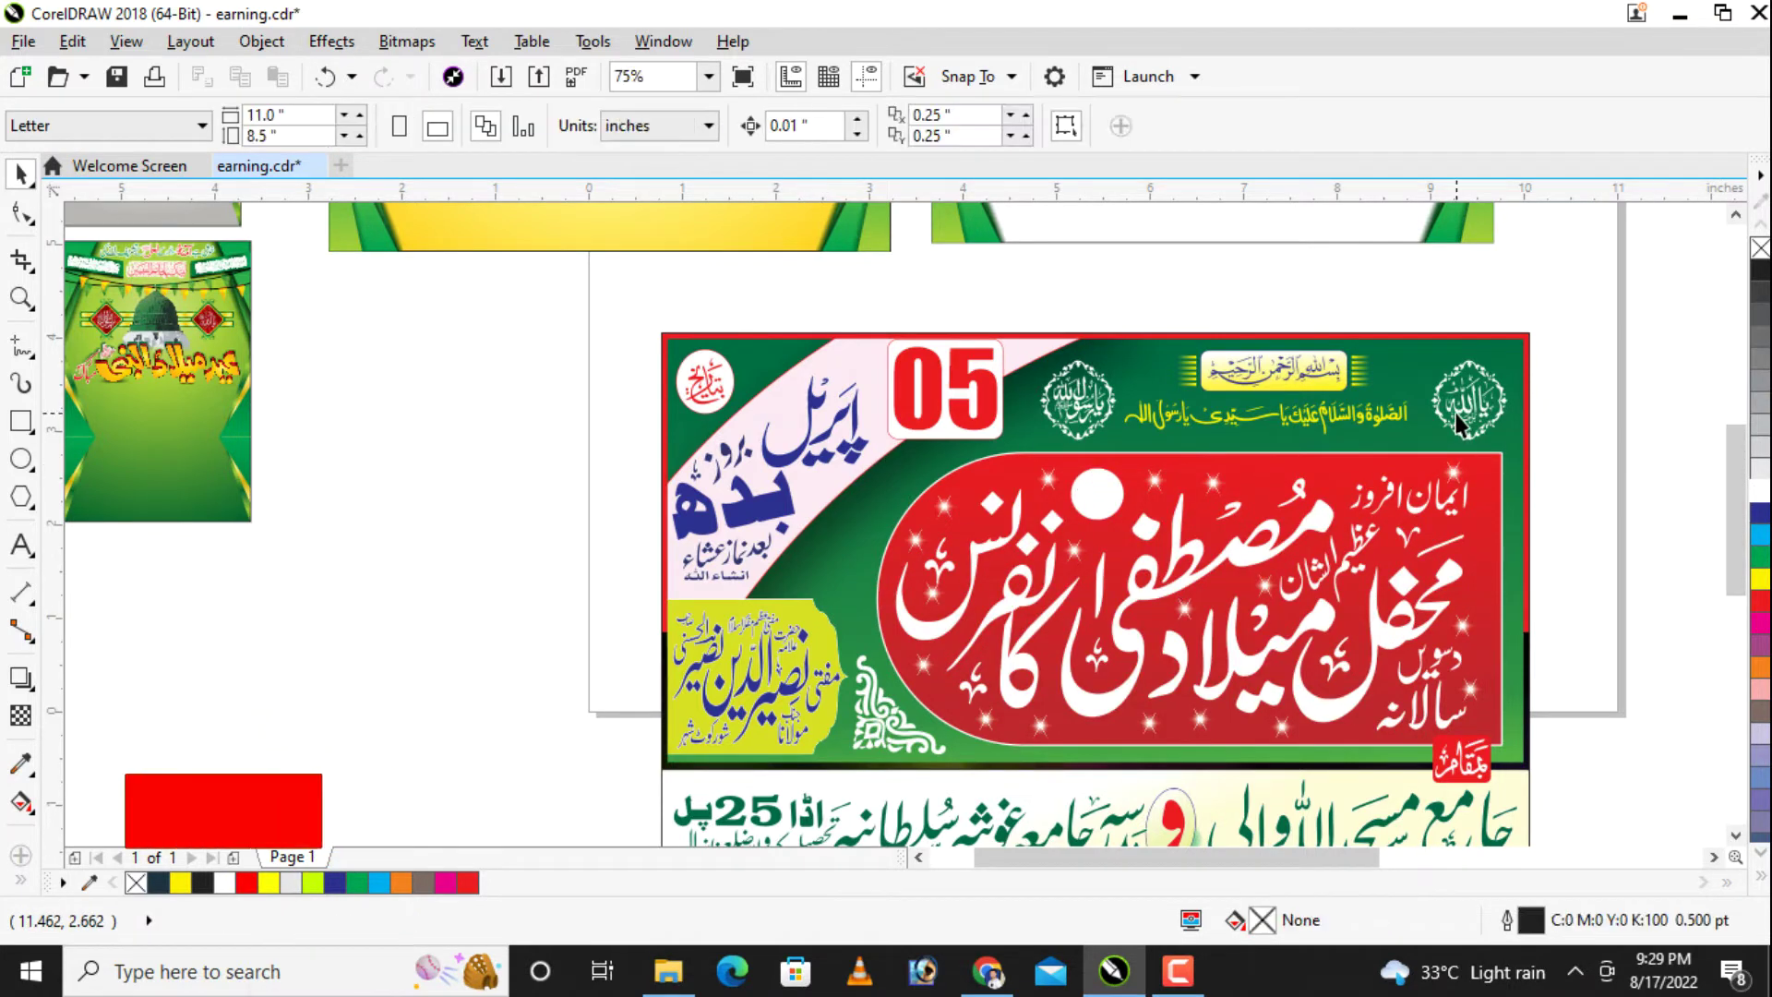
click(1470, 396)
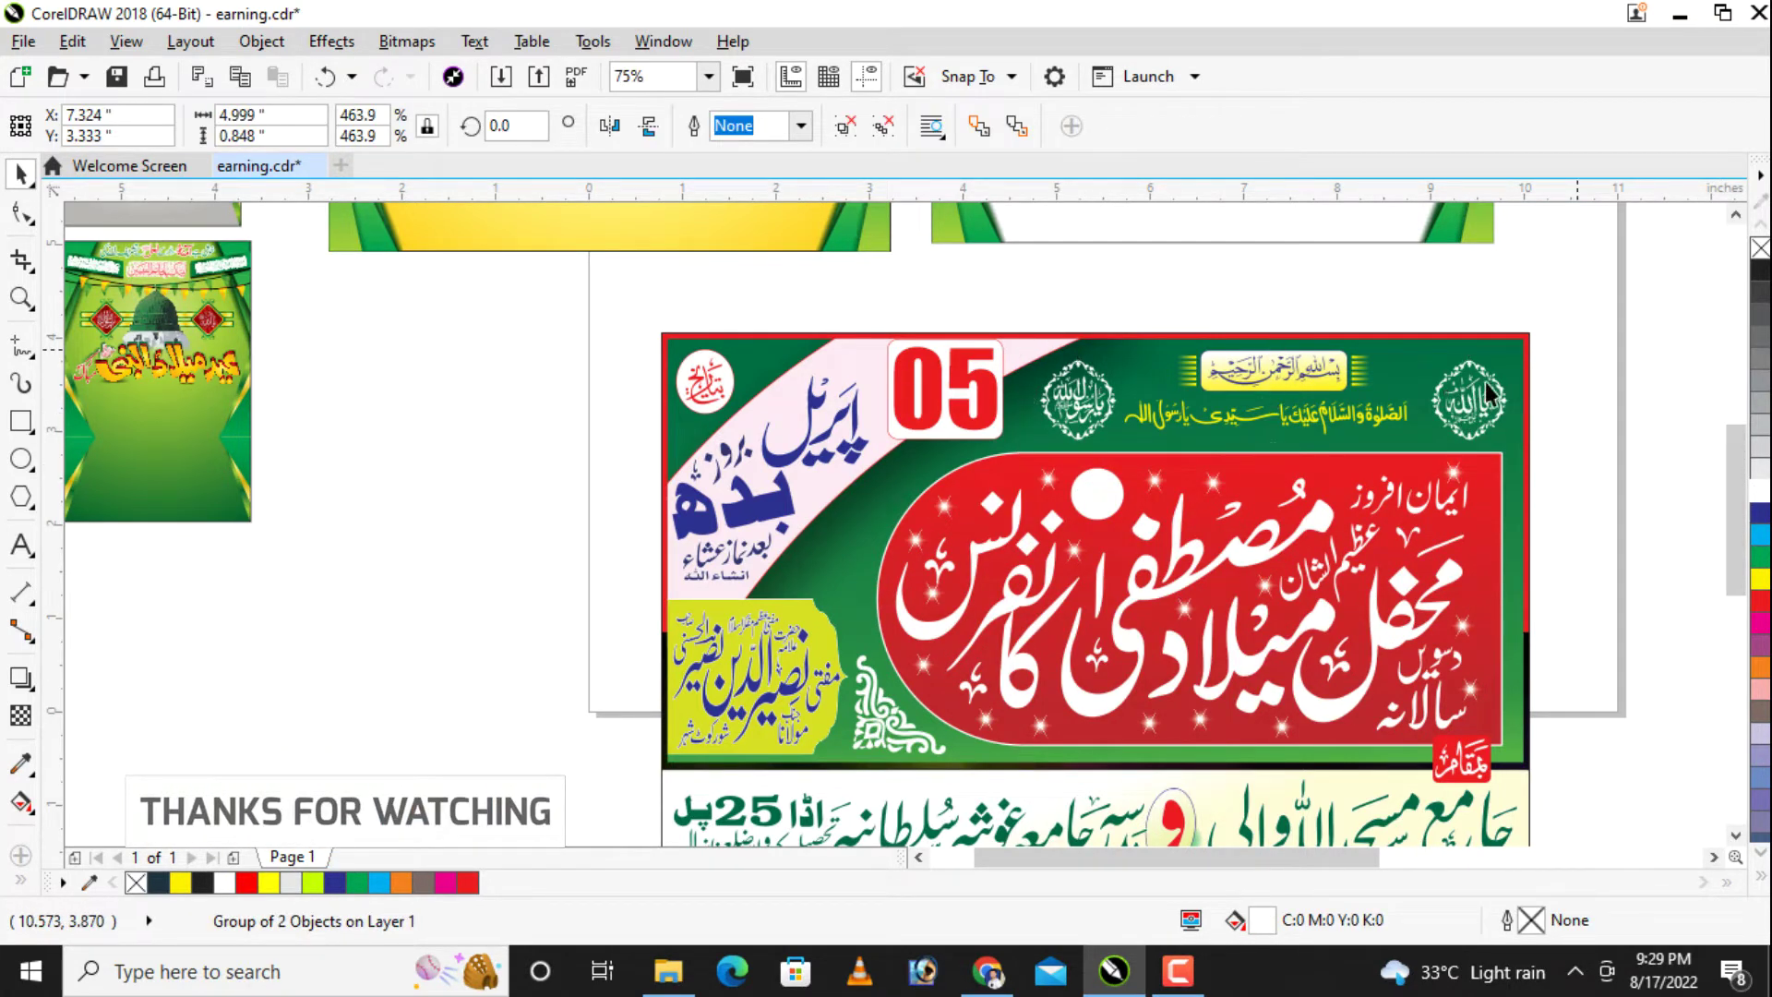
click(1590, 324)
click(1487, 397)
key(Escape)
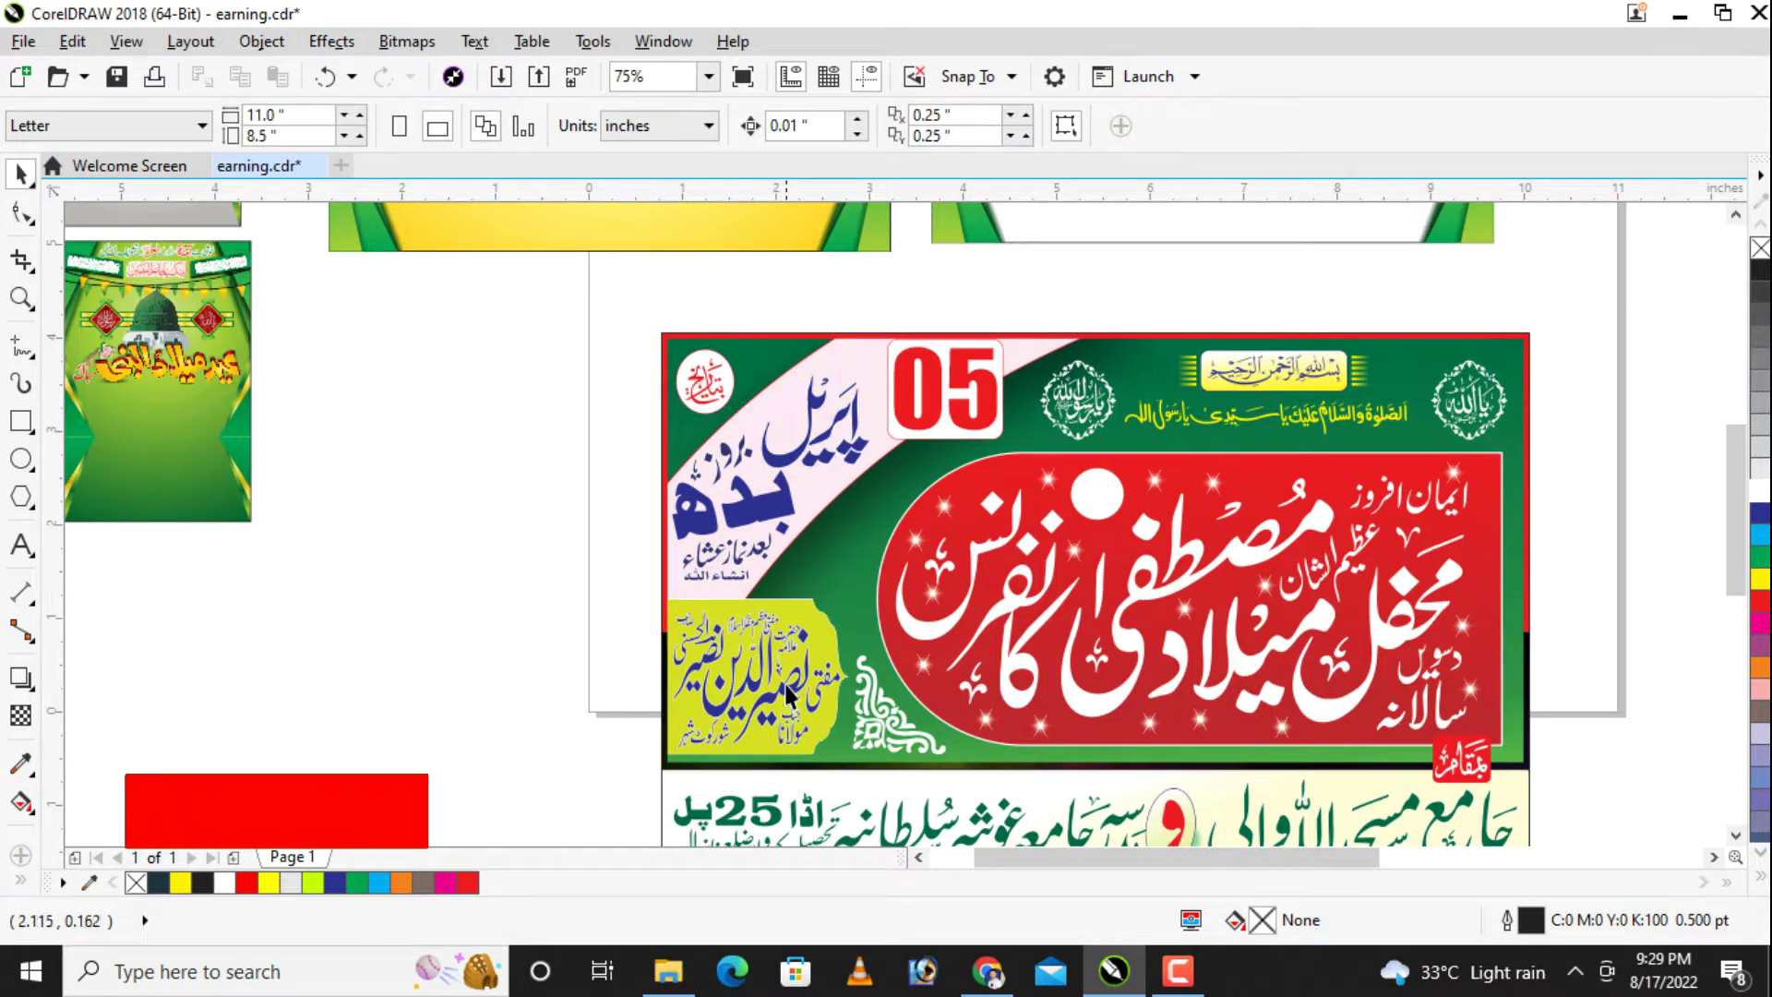
click(786, 688)
scroll(1735, 845, down, 3)
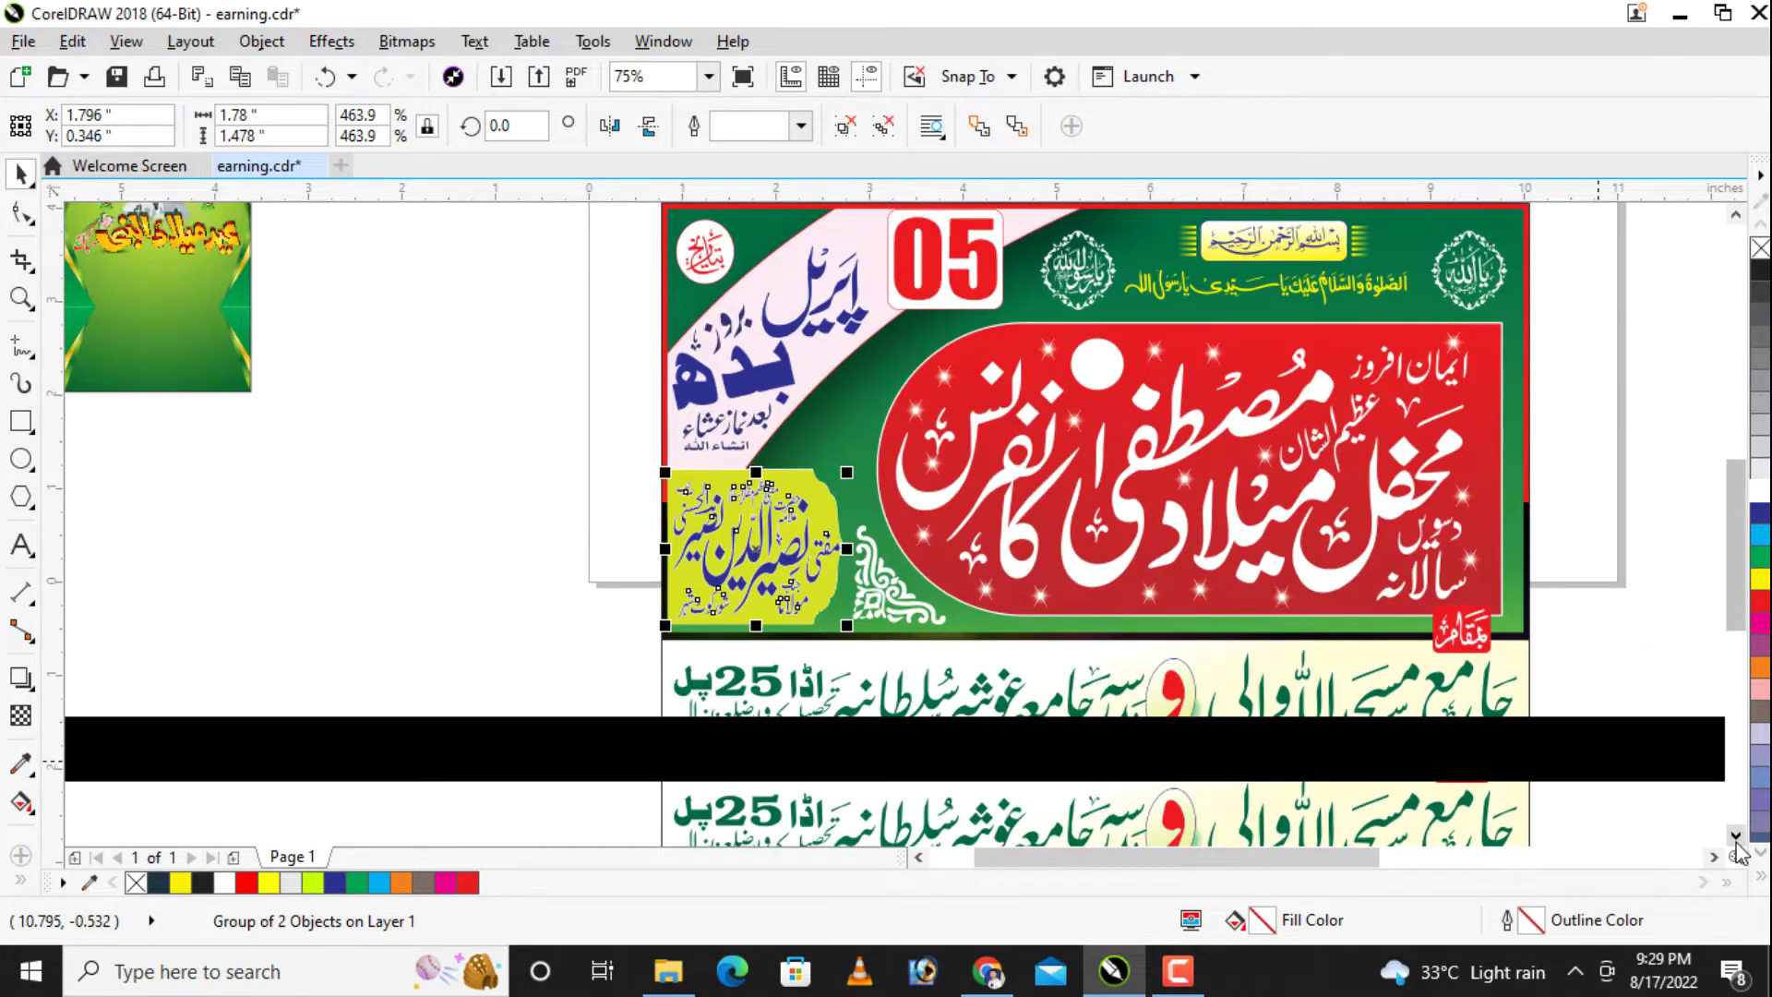
Step: Recolour the green mosque-name text band dark blue and zoom out to the whole poster
click(1449, 674)
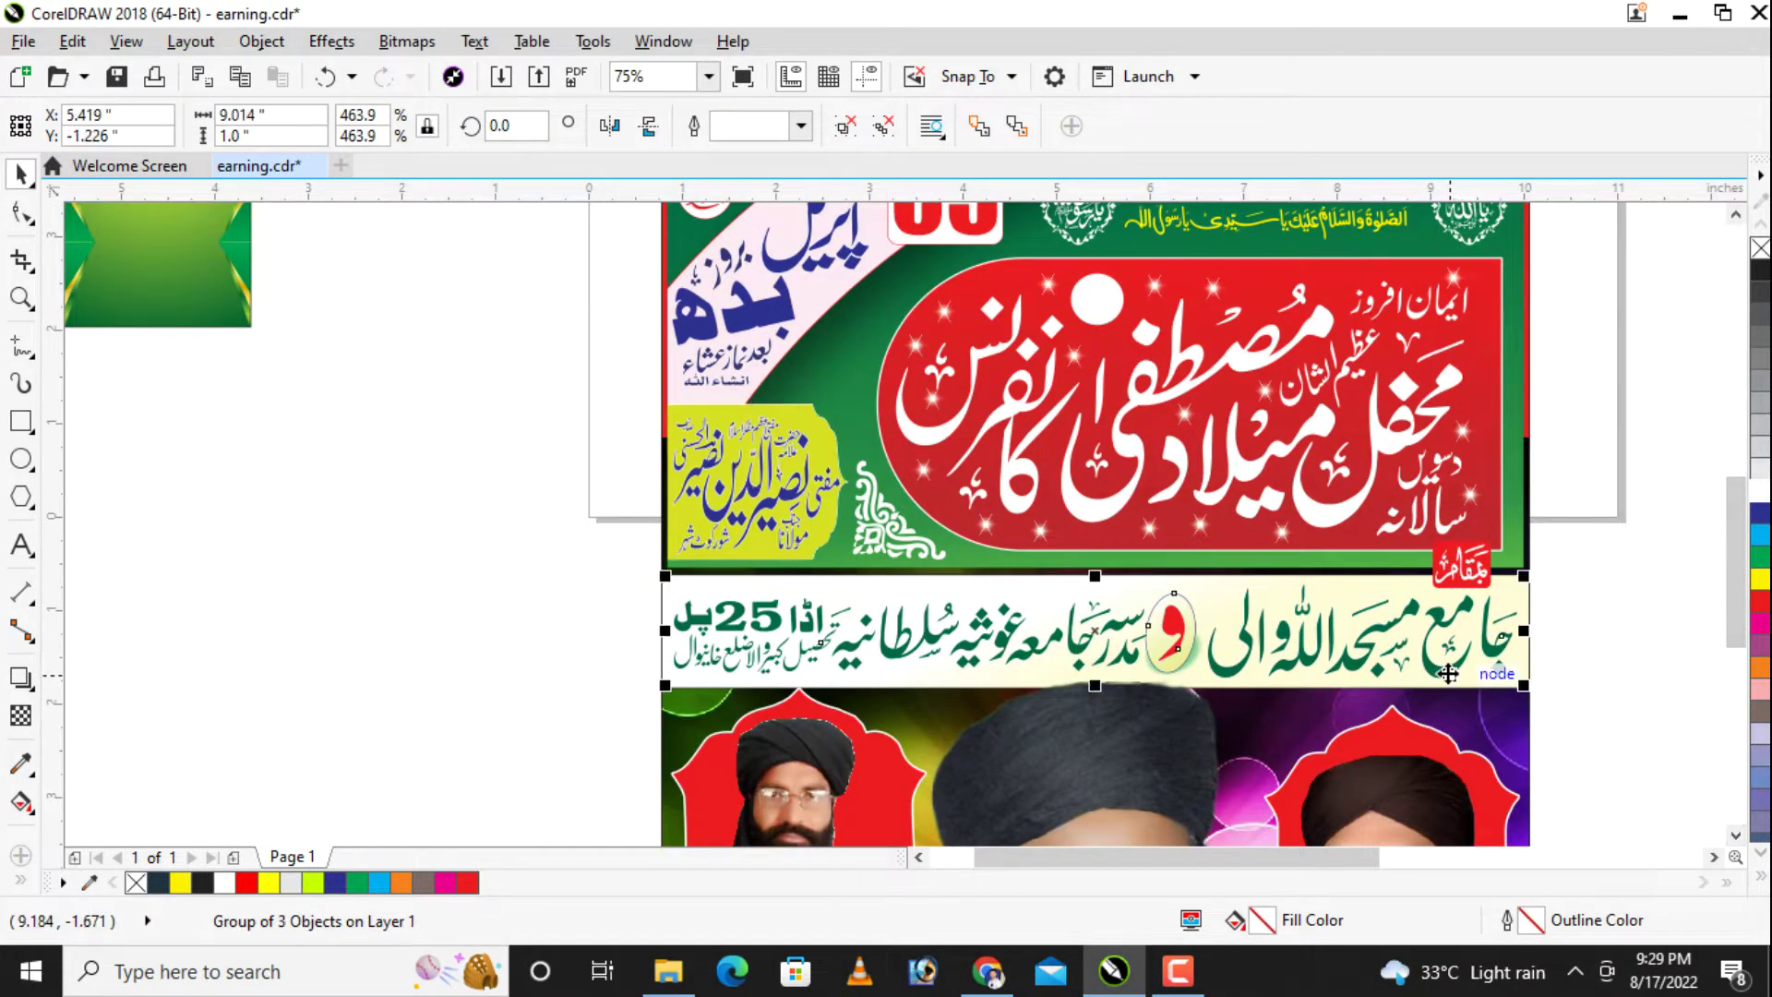
click(1760, 561)
click(1760, 514)
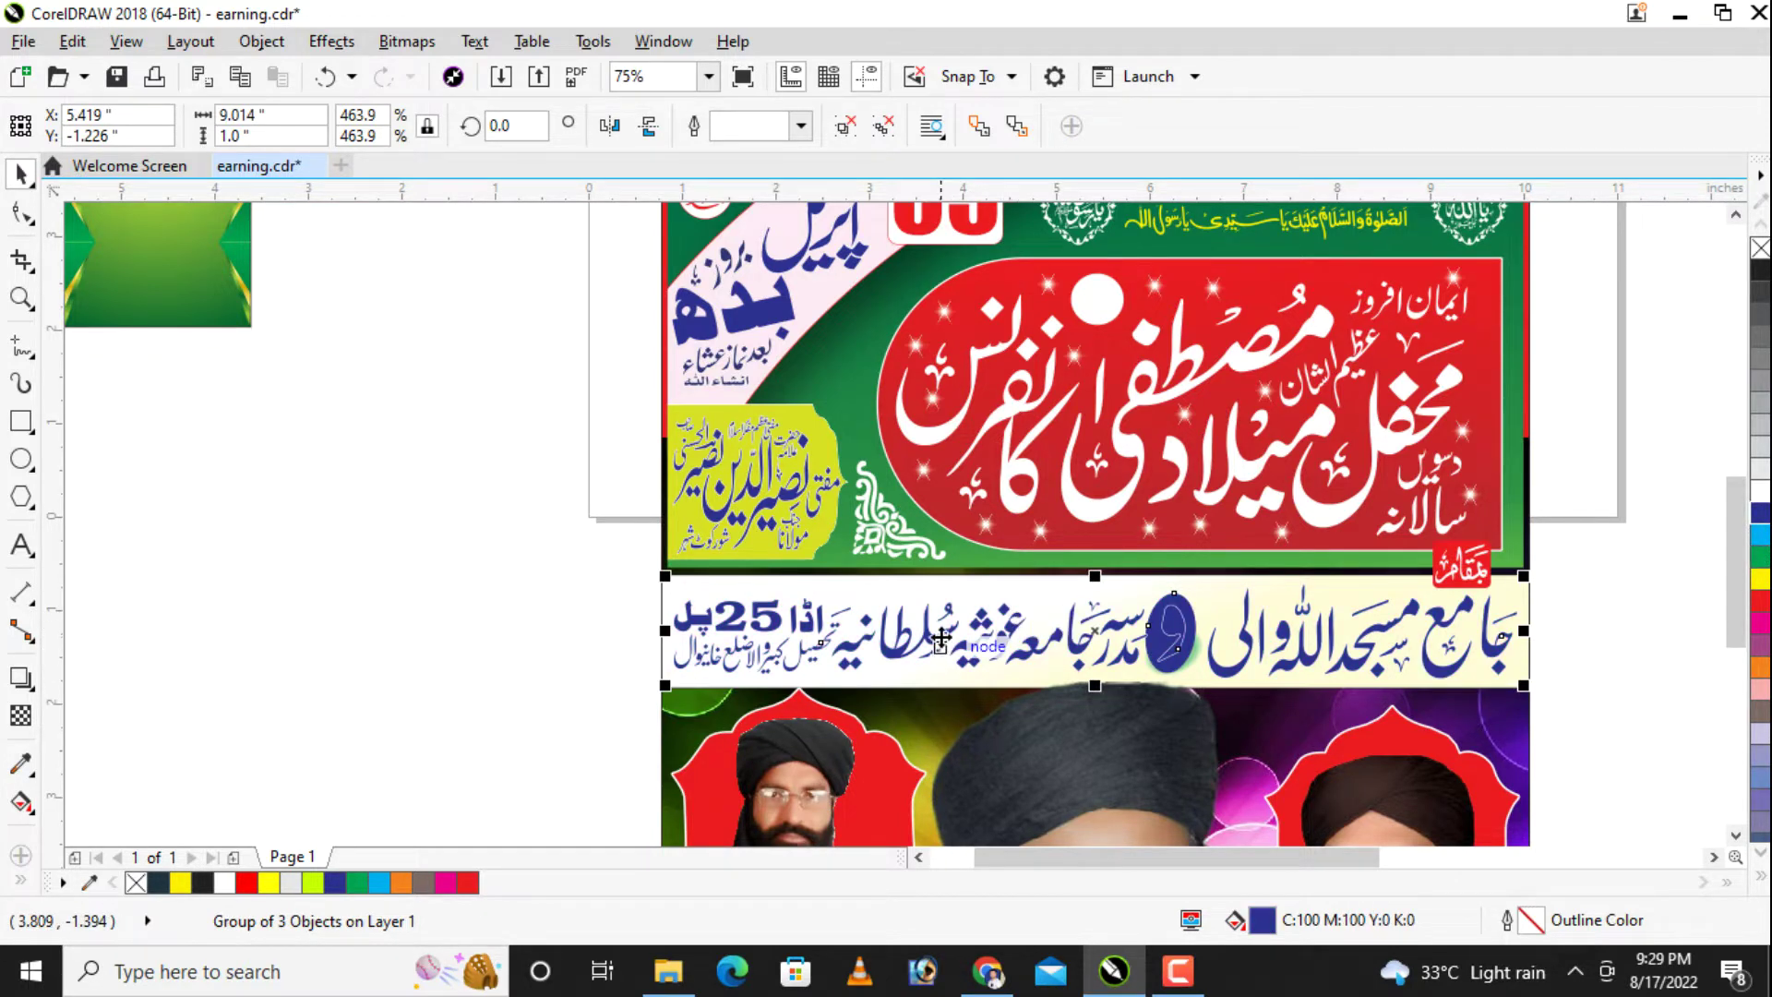
click(1674, 745)
scroll(1698, 812, down, 2)
click(1735, 836)
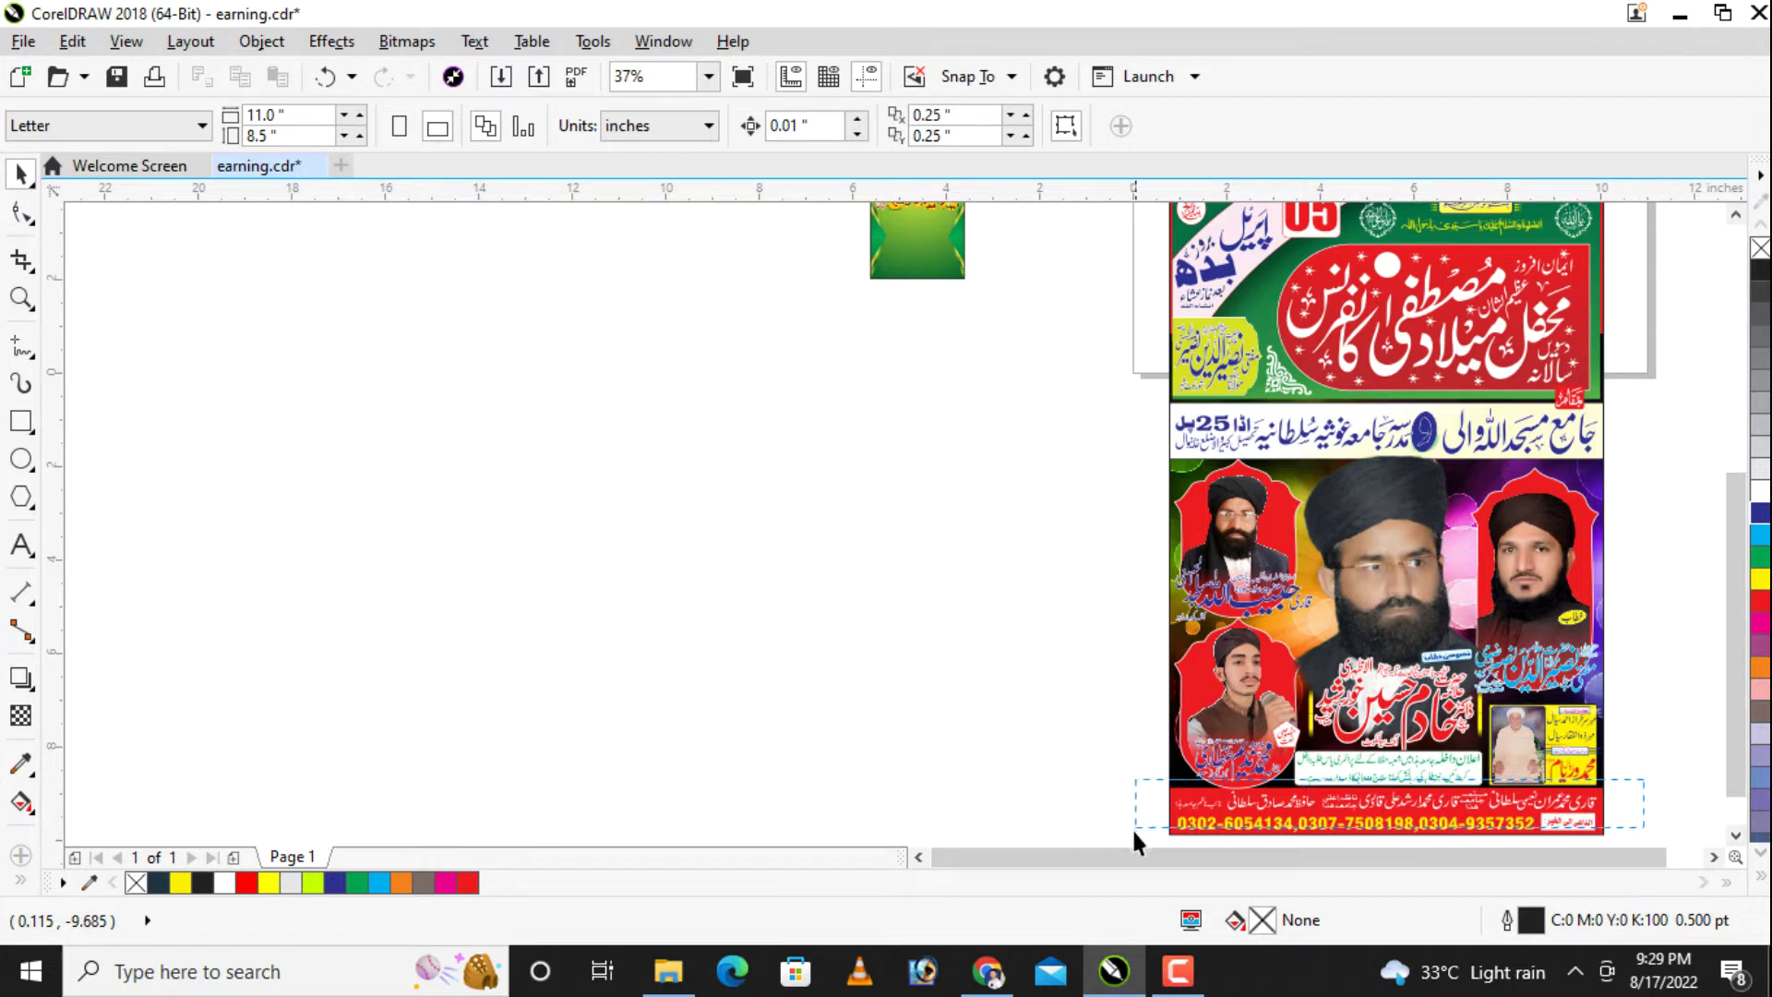
Step: Delete the bottom bar's contact details, and delete then restore the right-side portrait
drag(1641, 780, 1129, 835)
key(Delete)
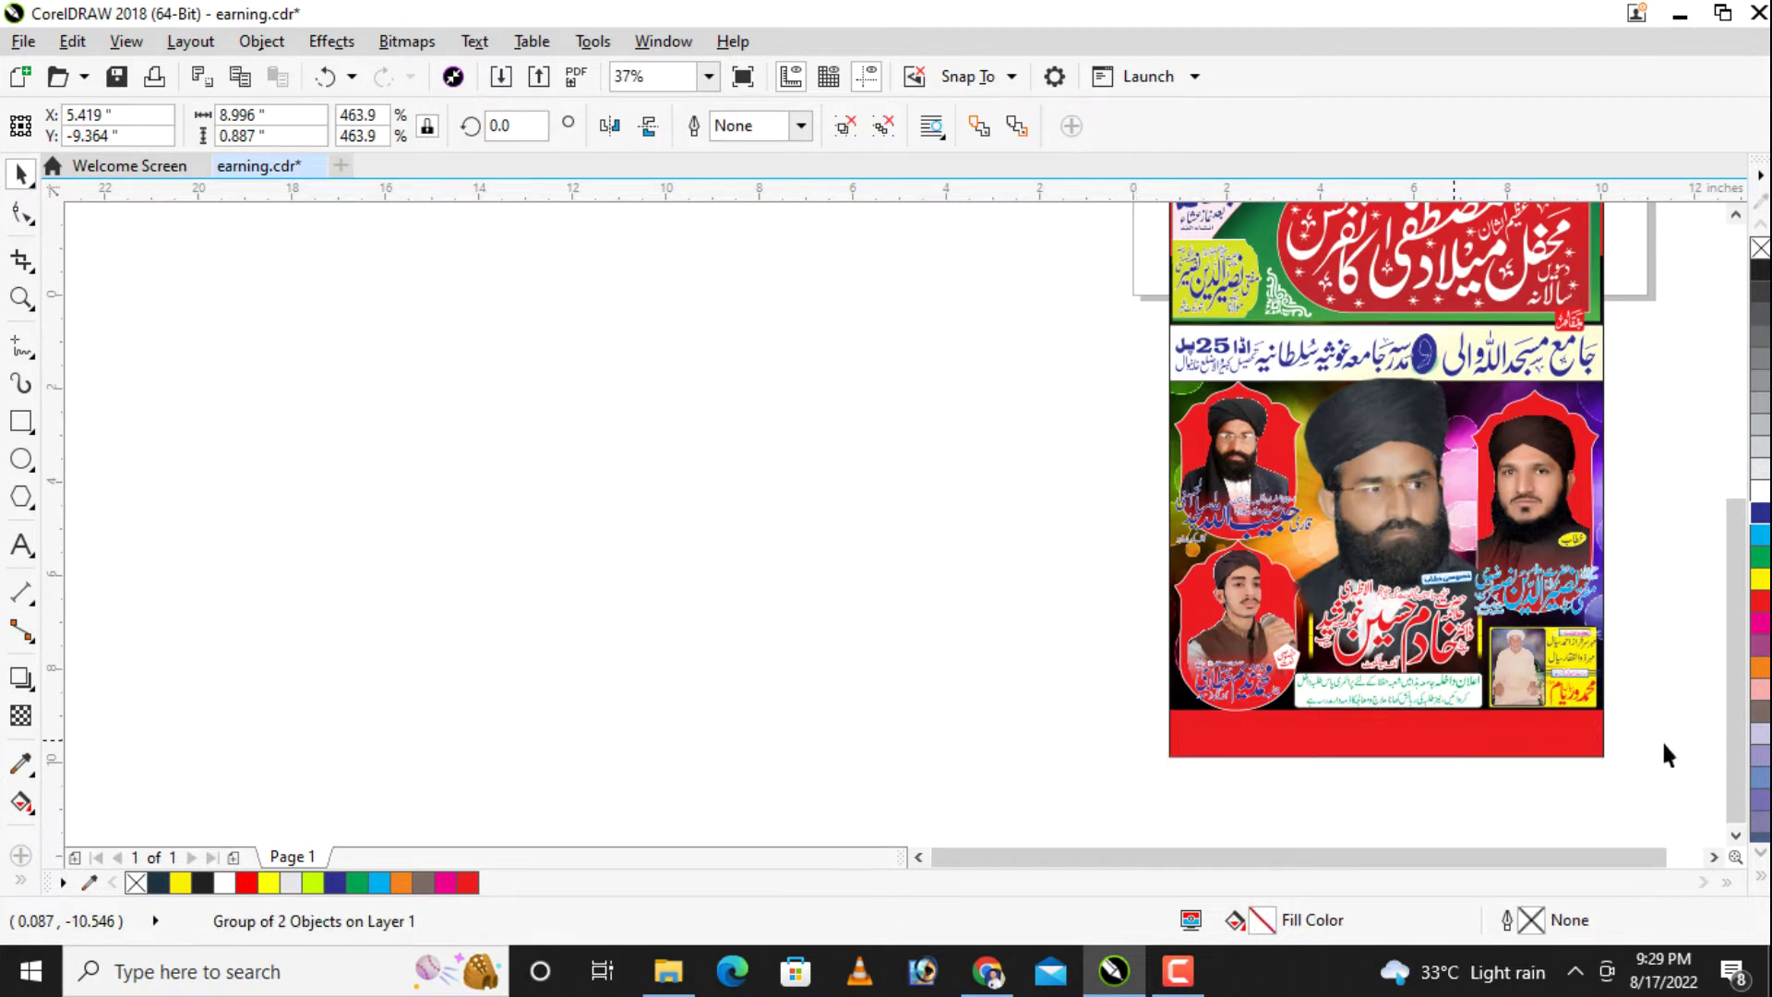
click(1712, 857)
click(1208, 524)
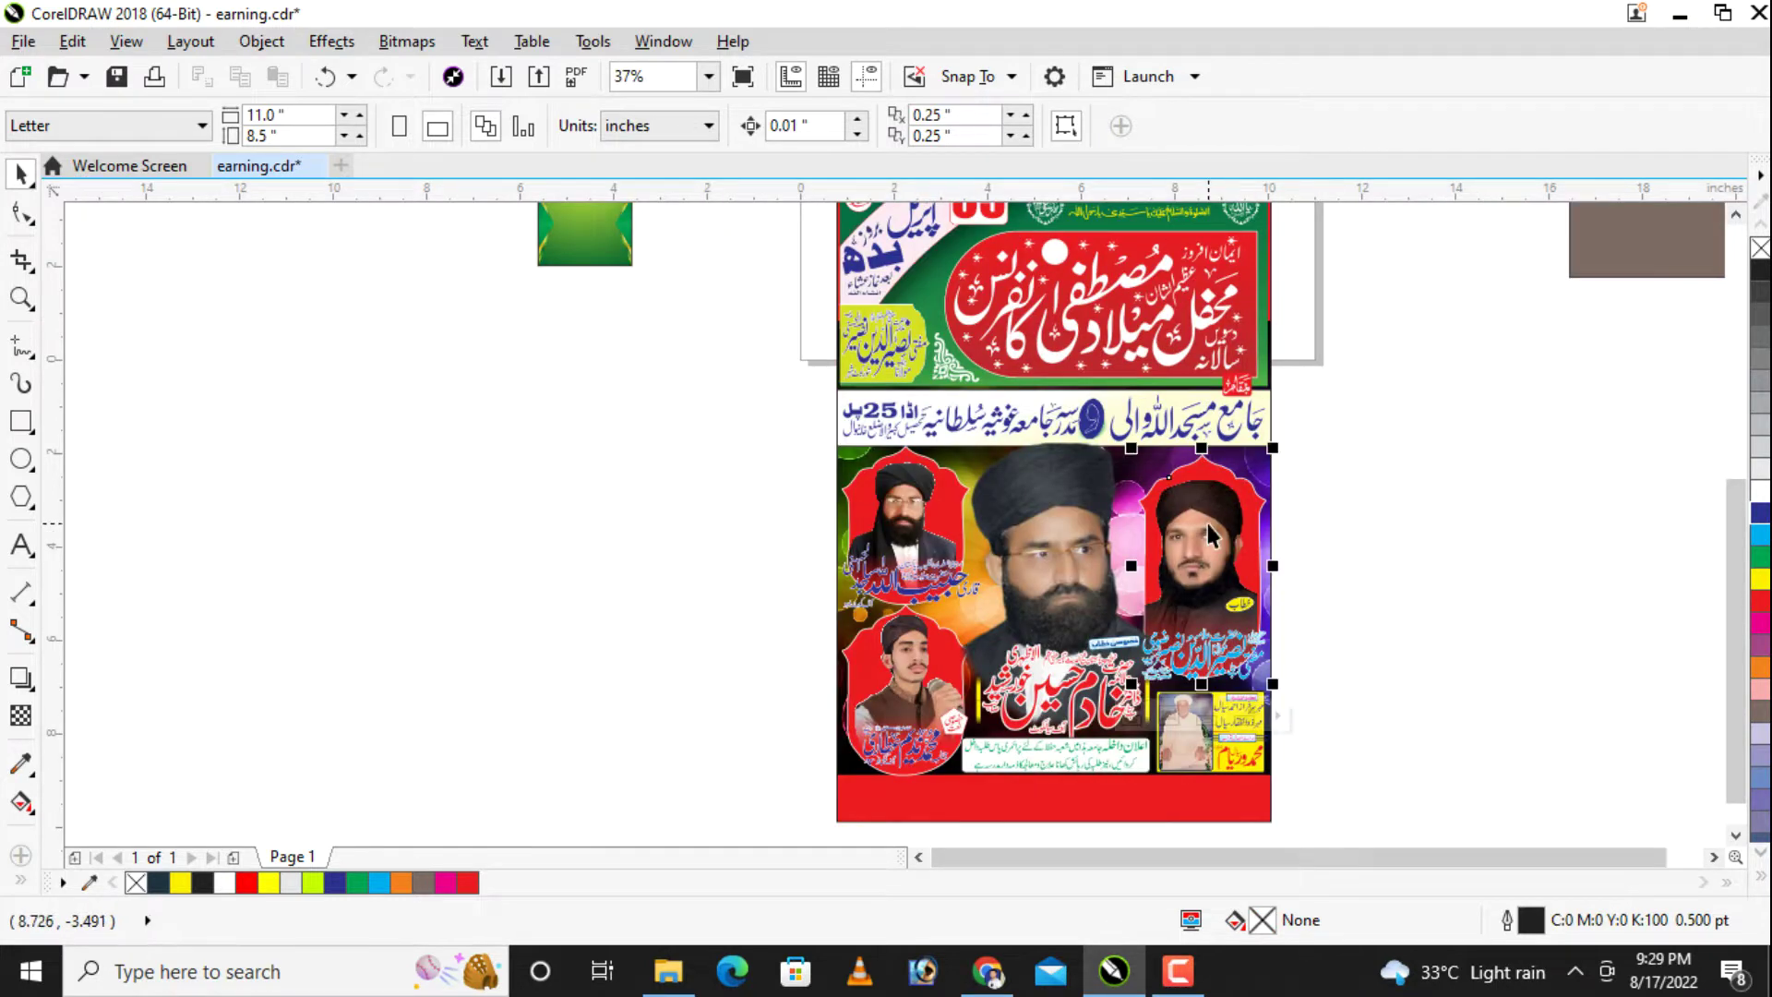
key(Delete)
key(ctrl+z)
Step: Delete the central, top-left and bottom-left portraits
click(1064, 514)
key(Delete)
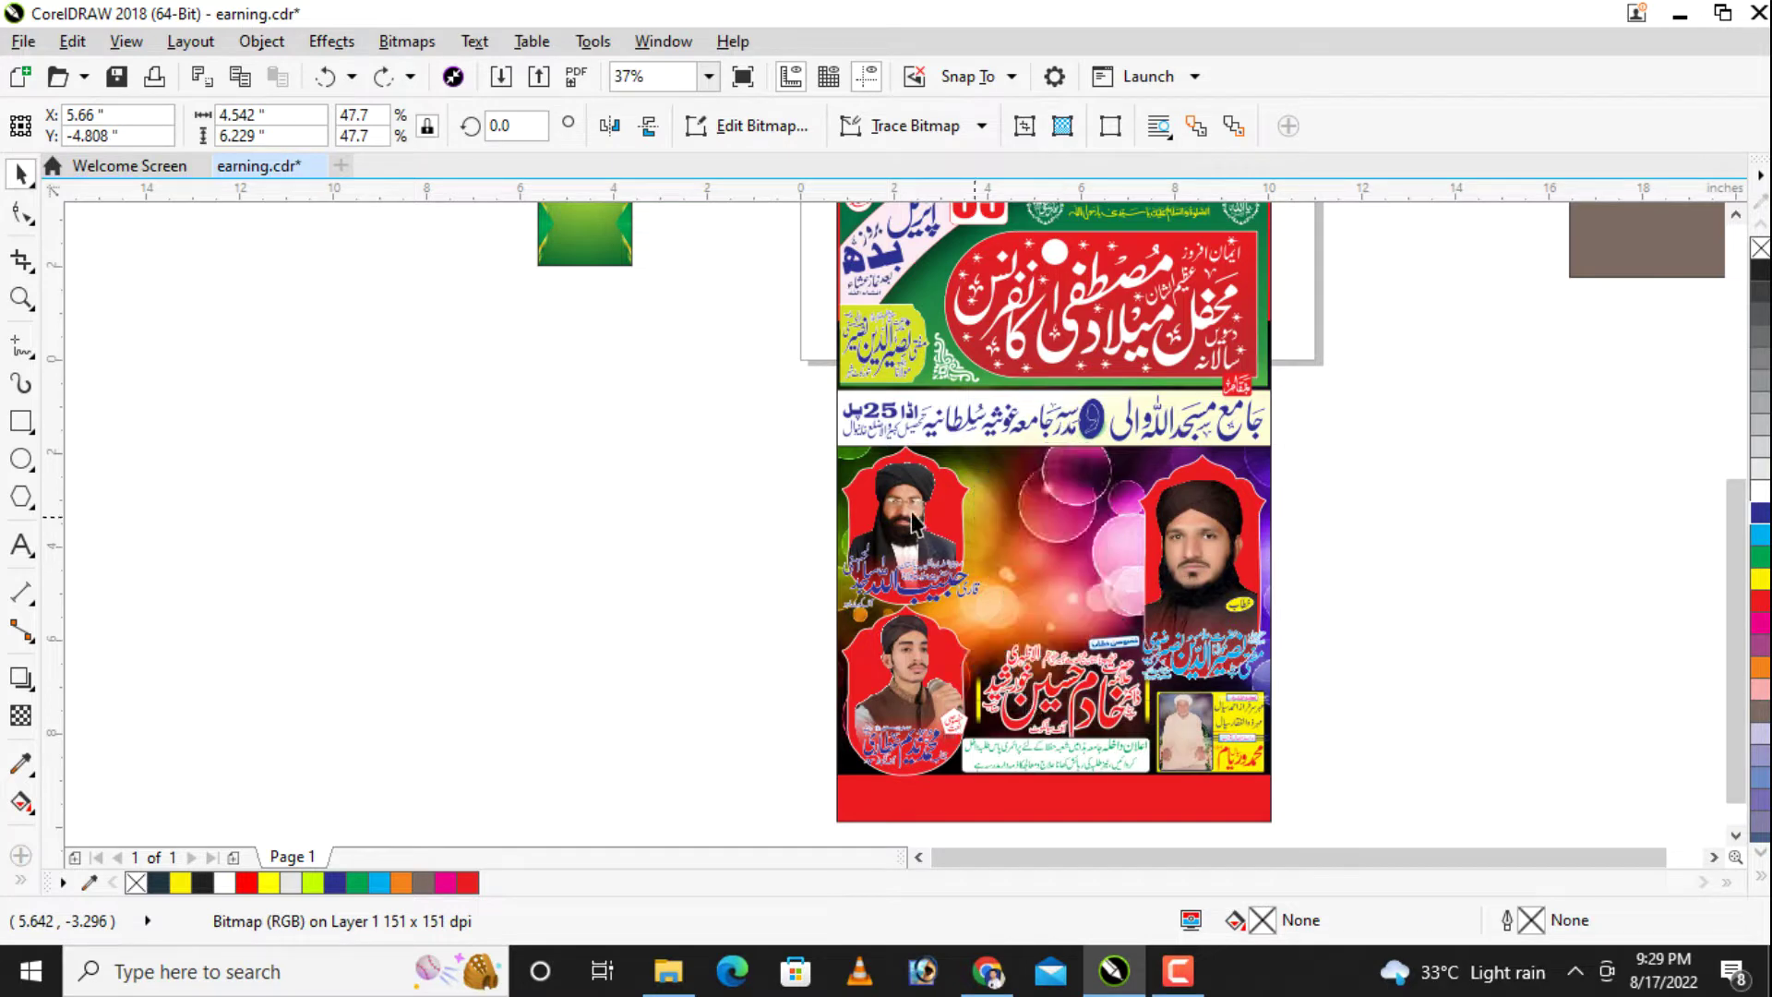
click(914, 513)
key(Delete)
click(906, 637)
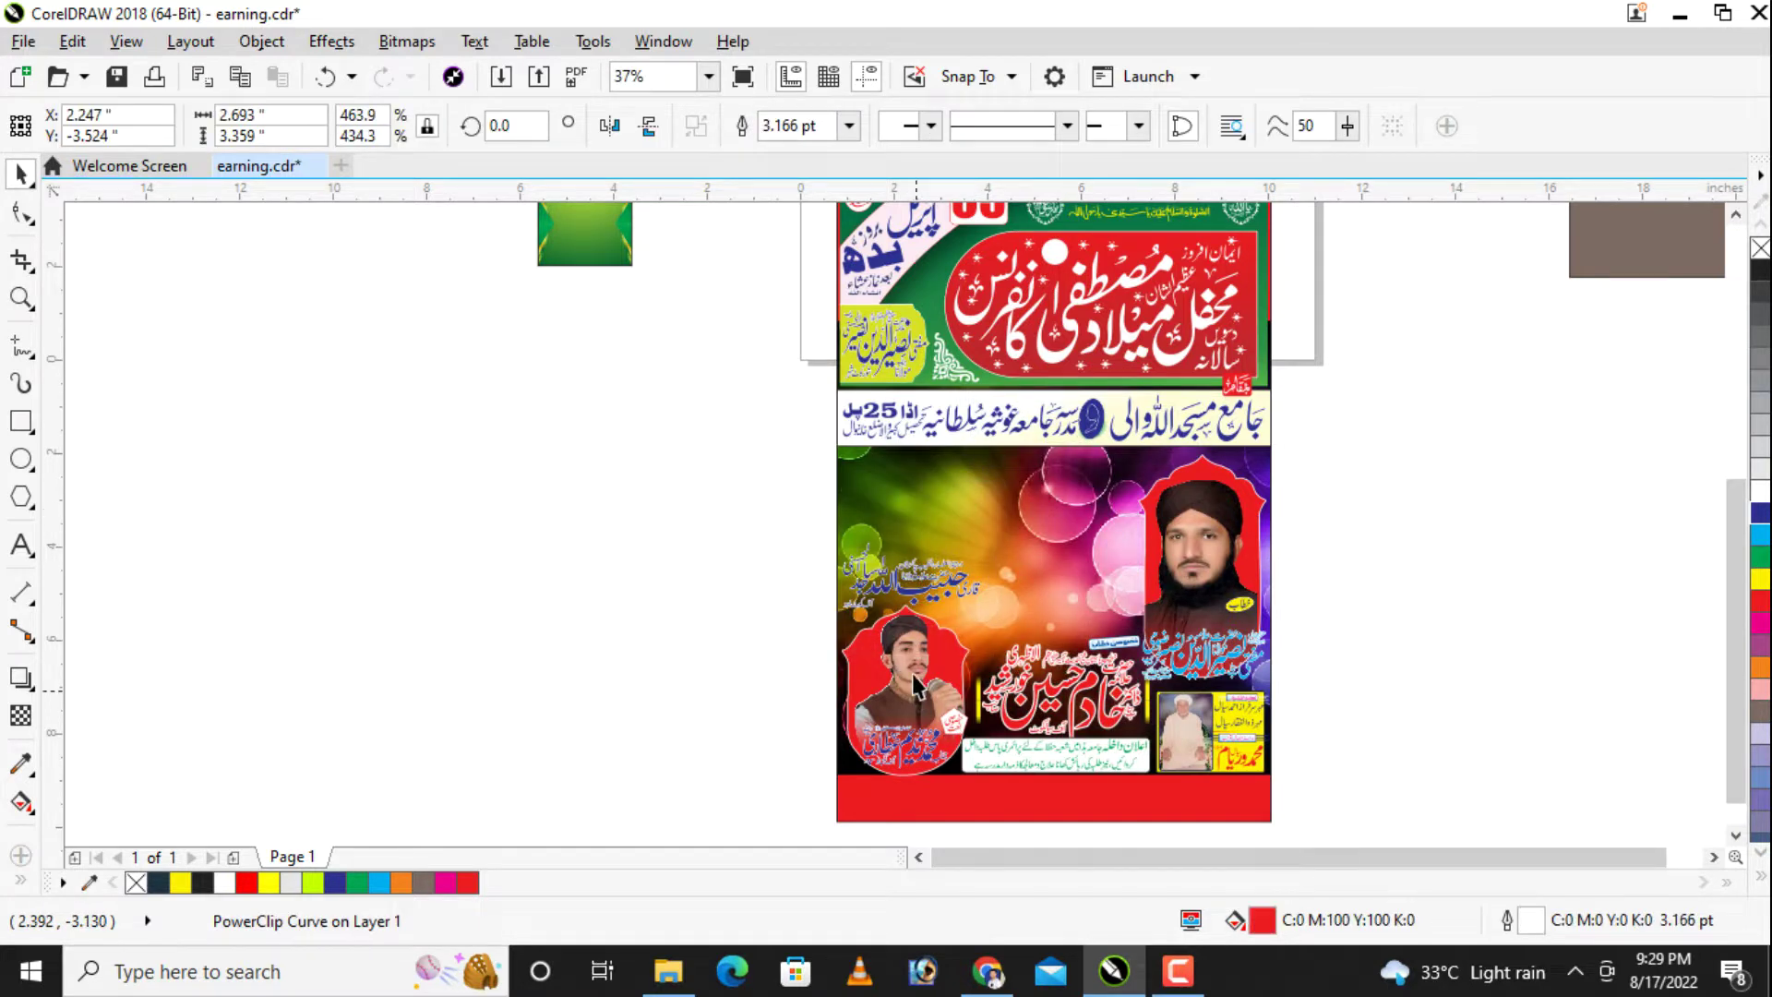
key(Delete)
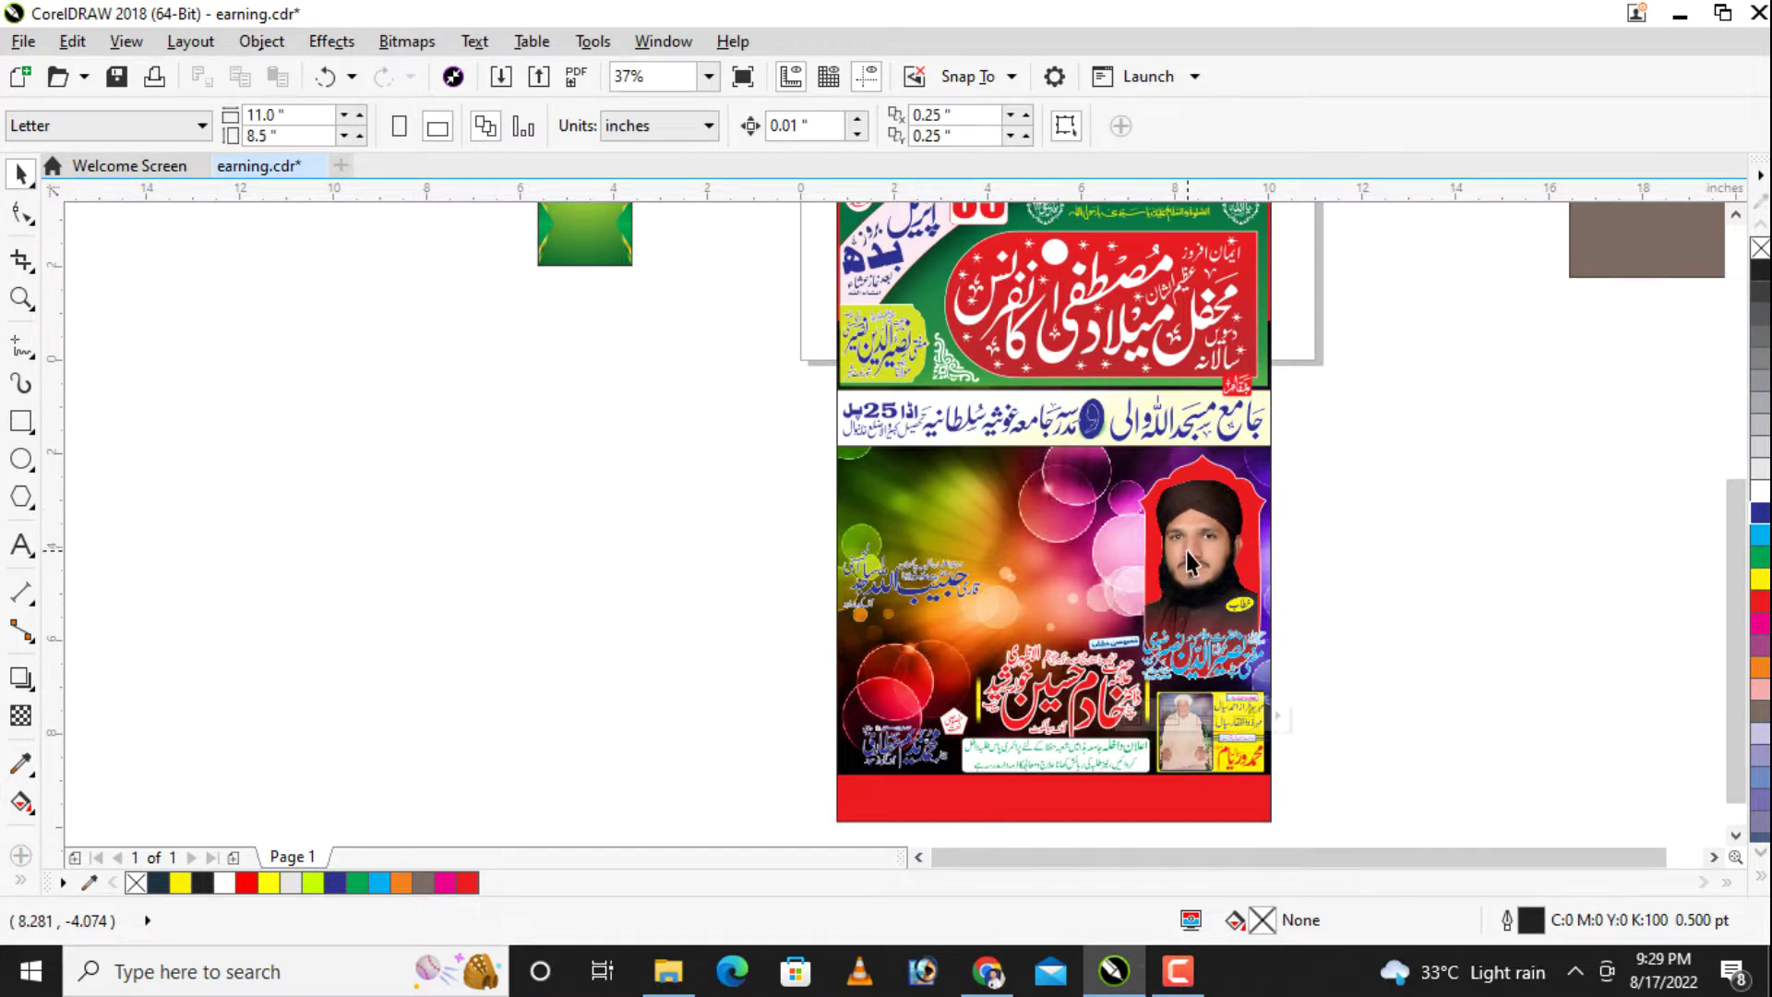
Step: Toggle Lock Contents on the portrait PowerClip frame, then remove and restore the portrait
click(1197, 542)
right_click(1199, 540)
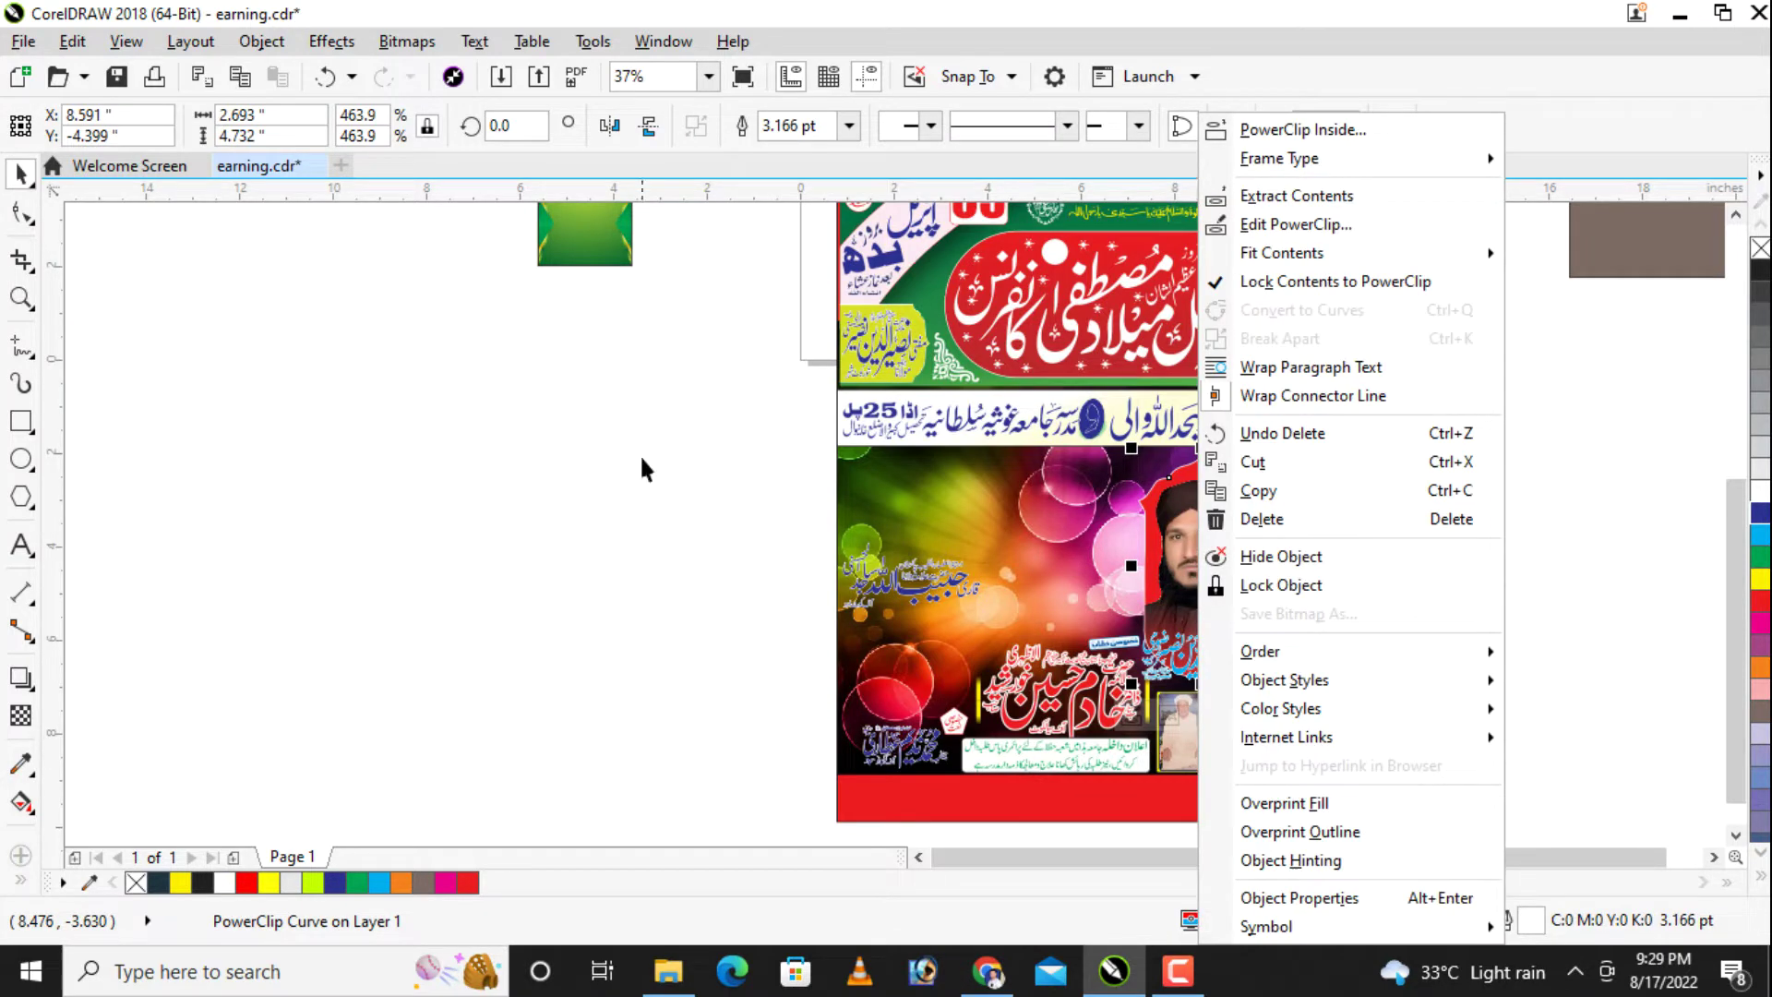
key(Escape)
click(1200, 513)
right_click(1206, 526)
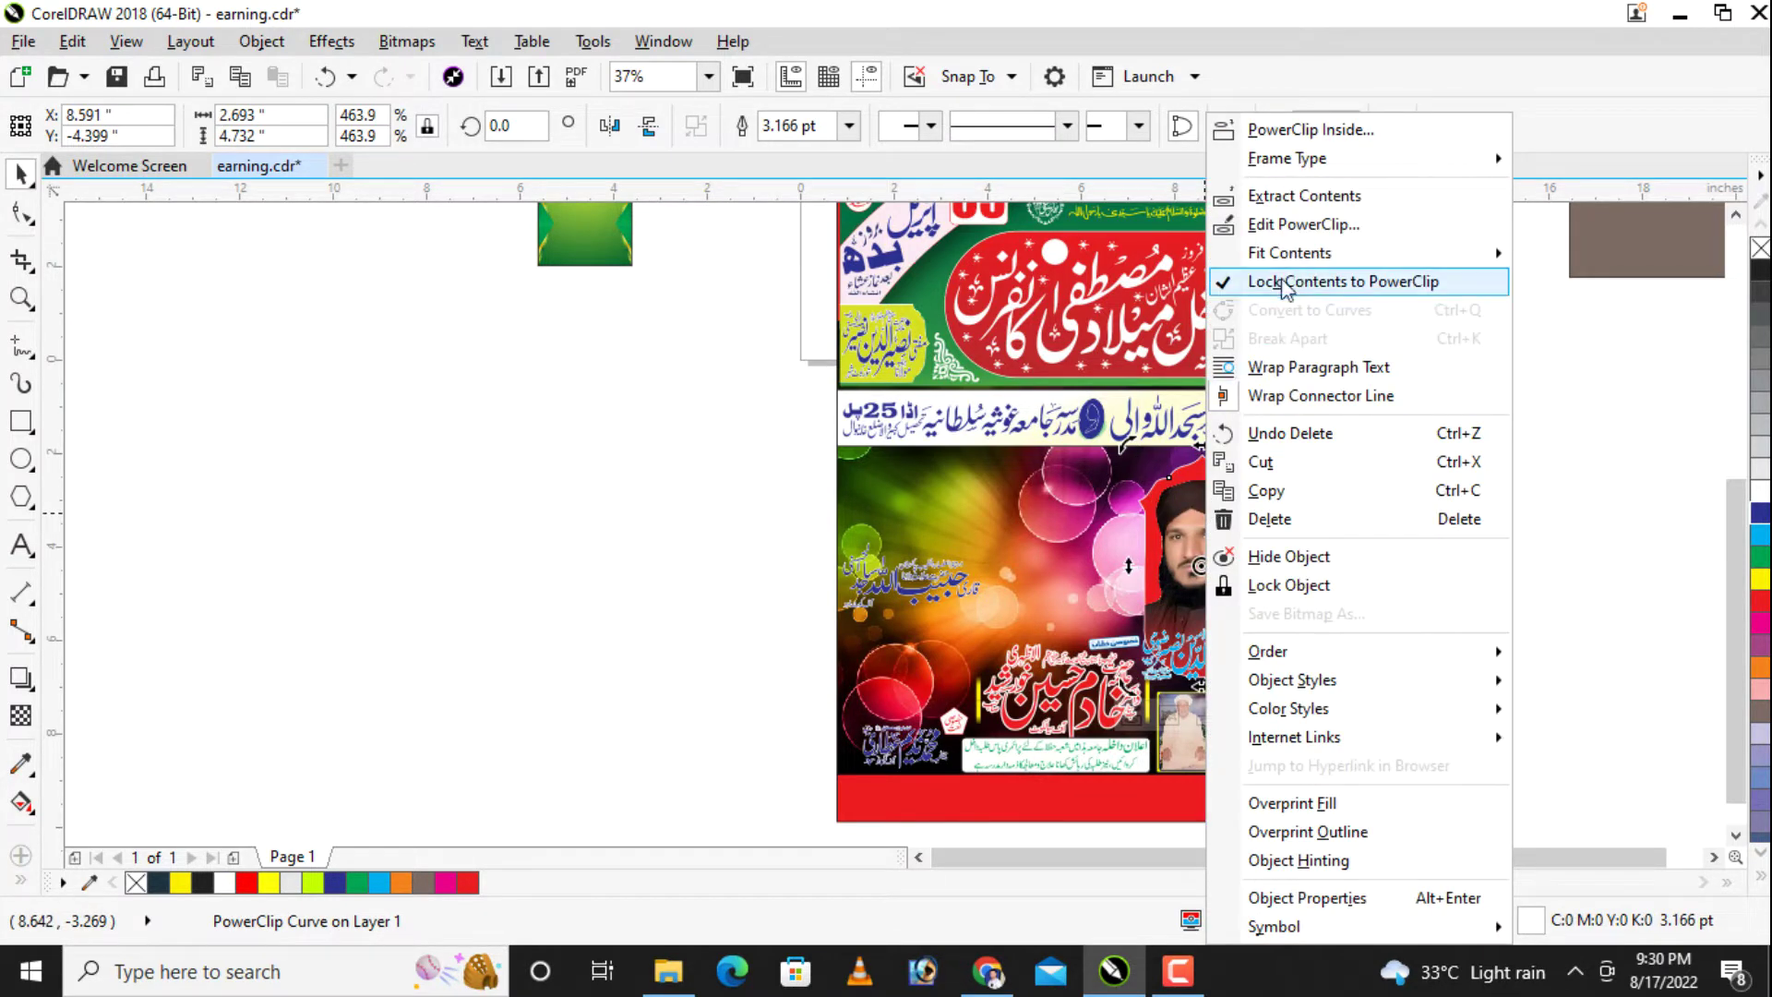
click(1222, 283)
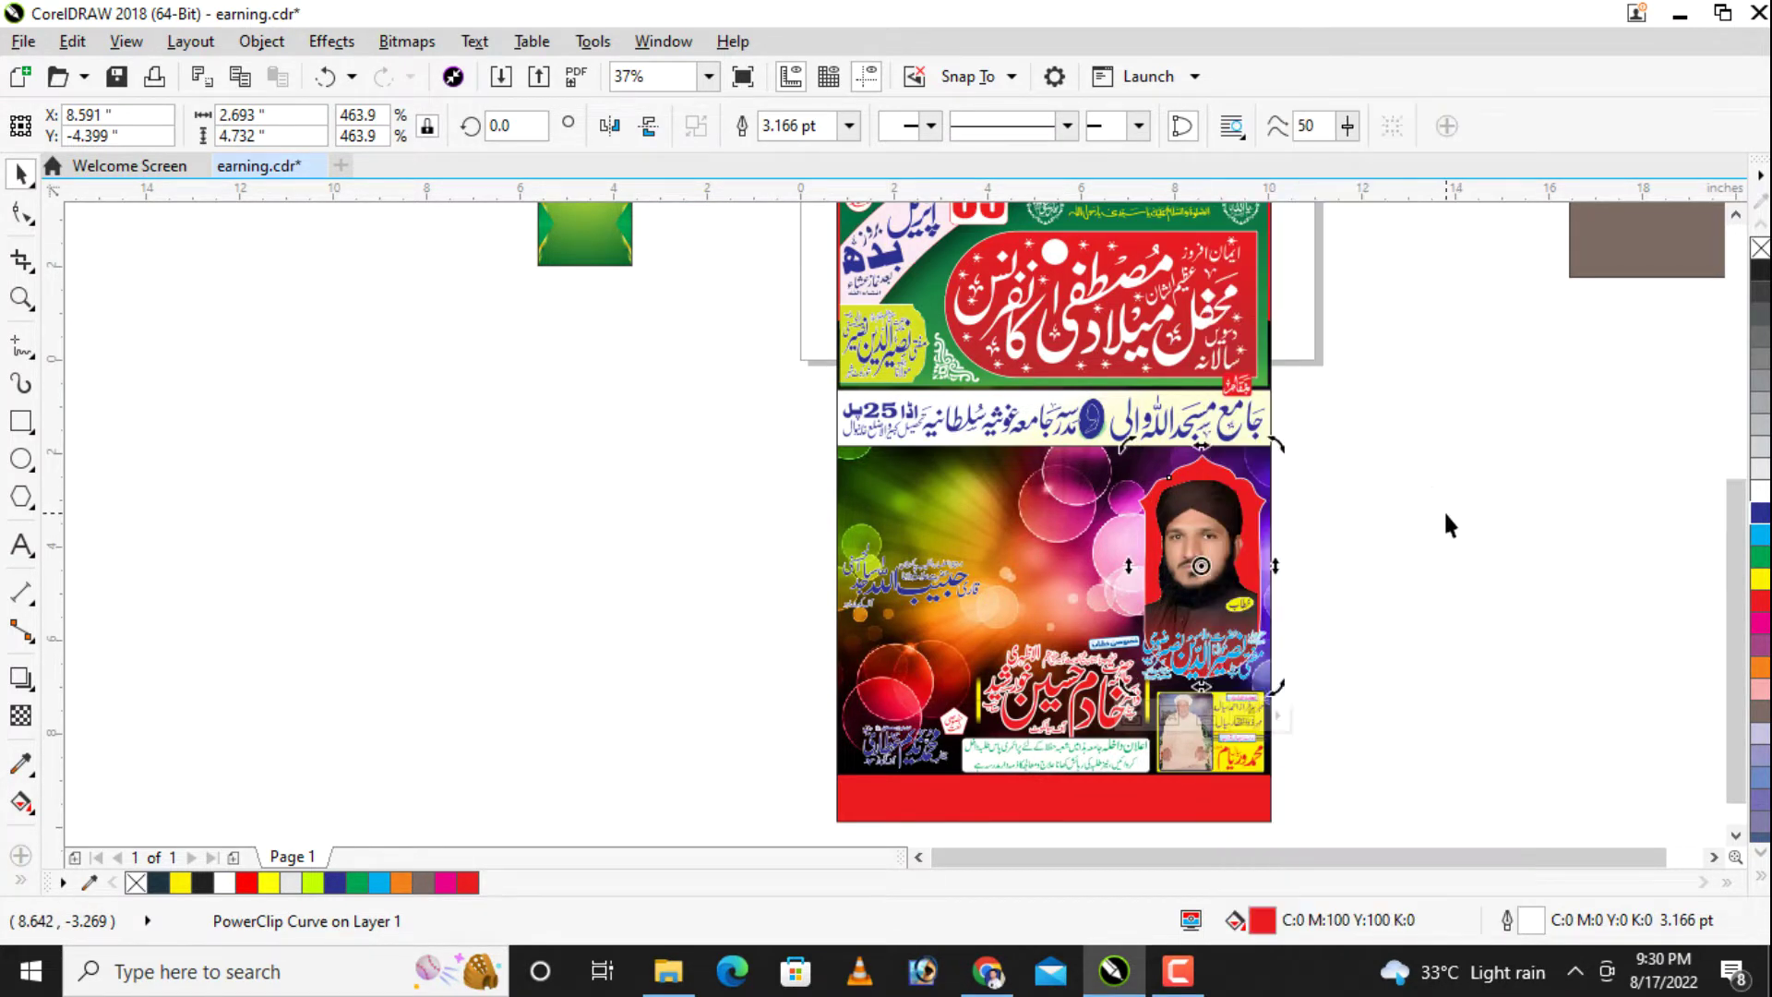
click(1215, 511)
key(ctrl+z)
click(1295, 511)
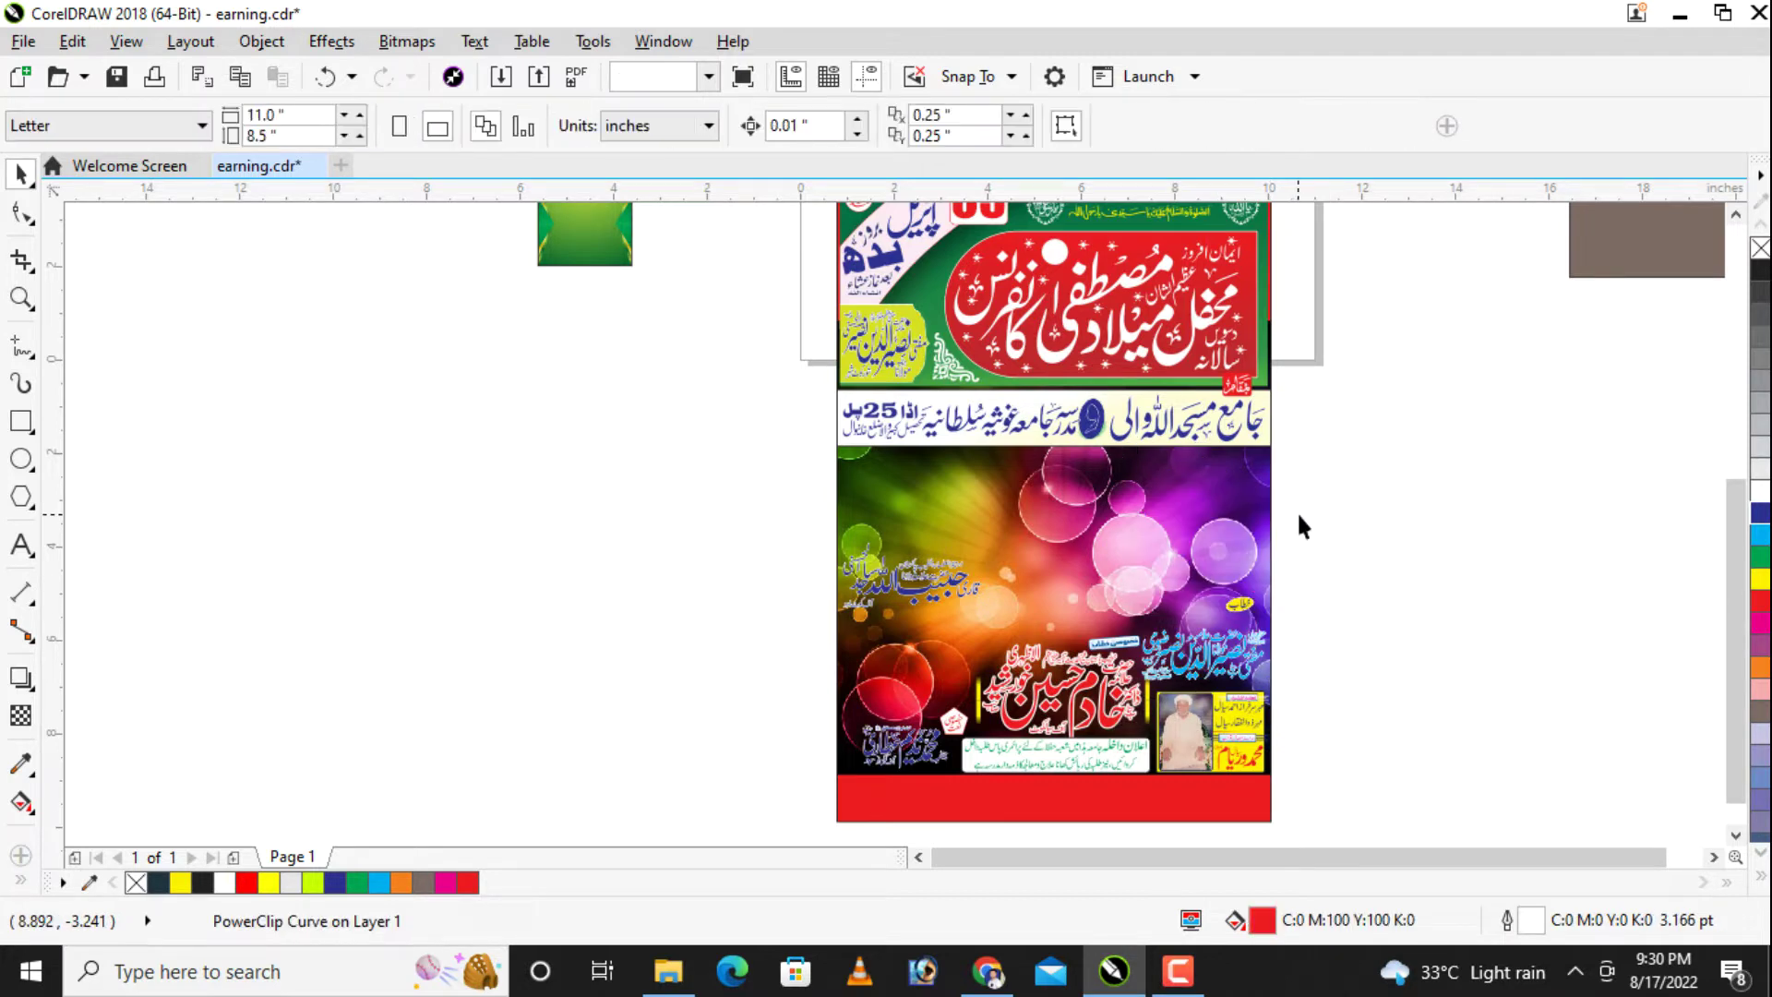
key(ctrl+z)
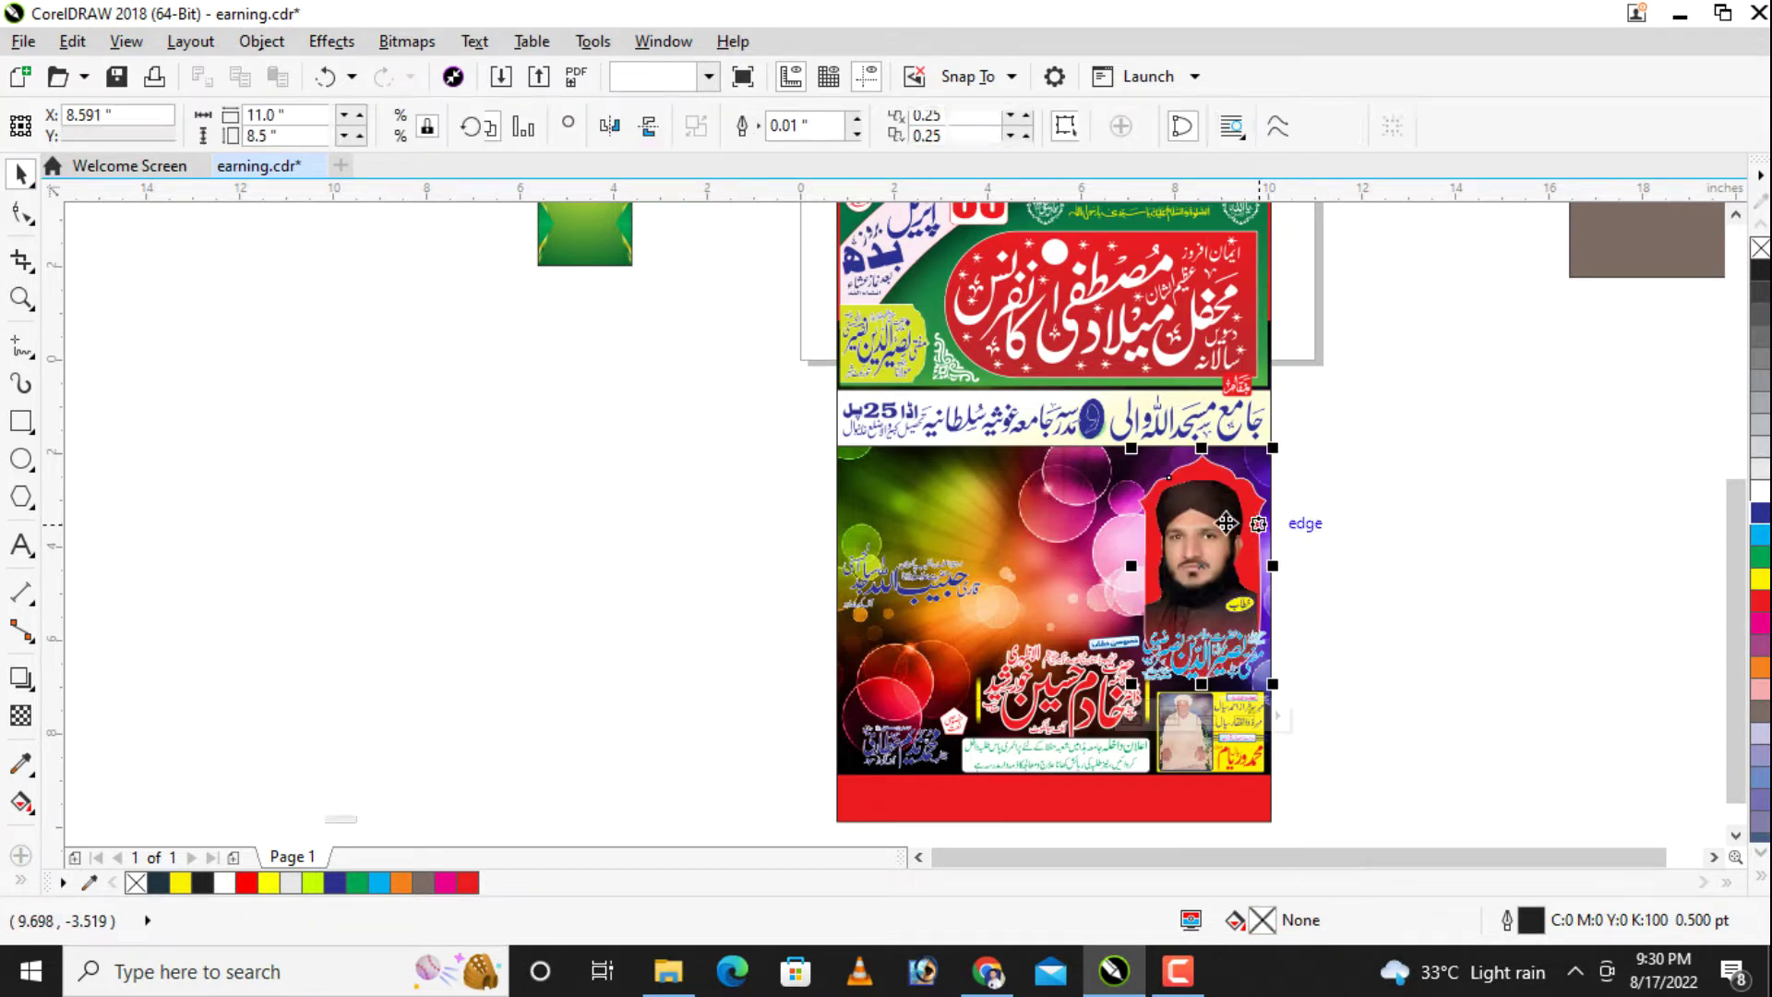
right_click(1220, 524)
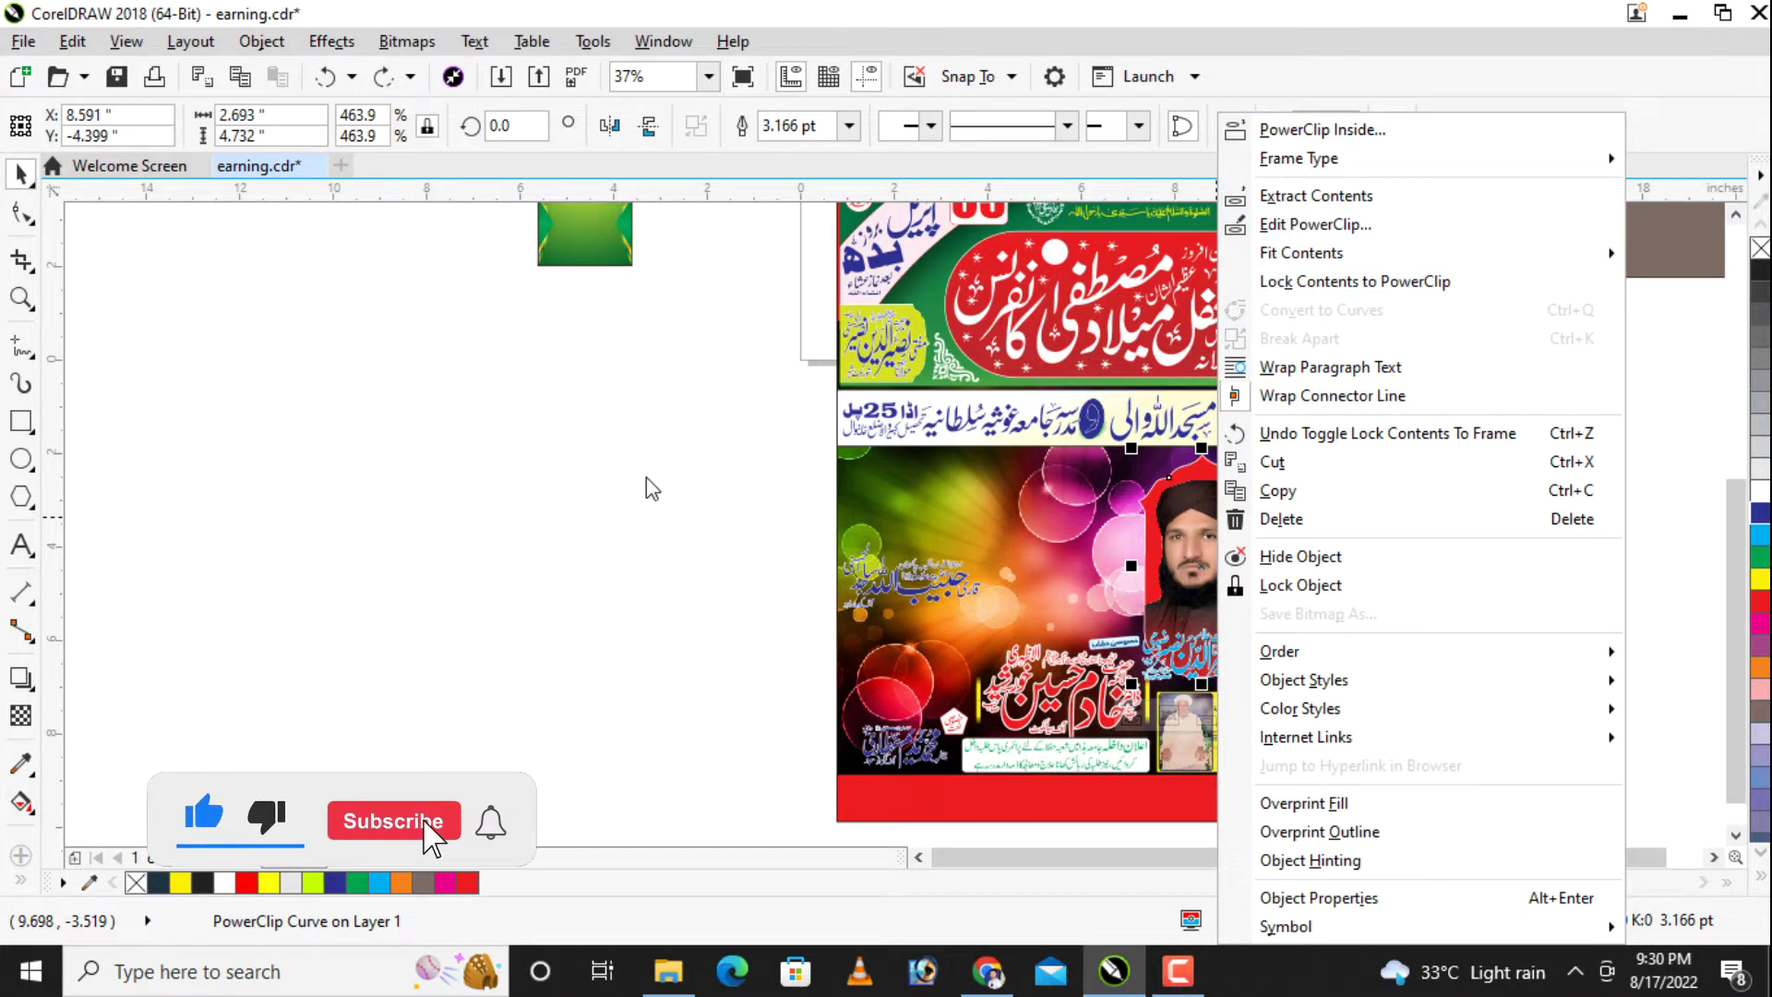
key(Escape)
Step: Marquee-select every object of the portrait poster to clear it
scroll(1008, 509, down, 2)
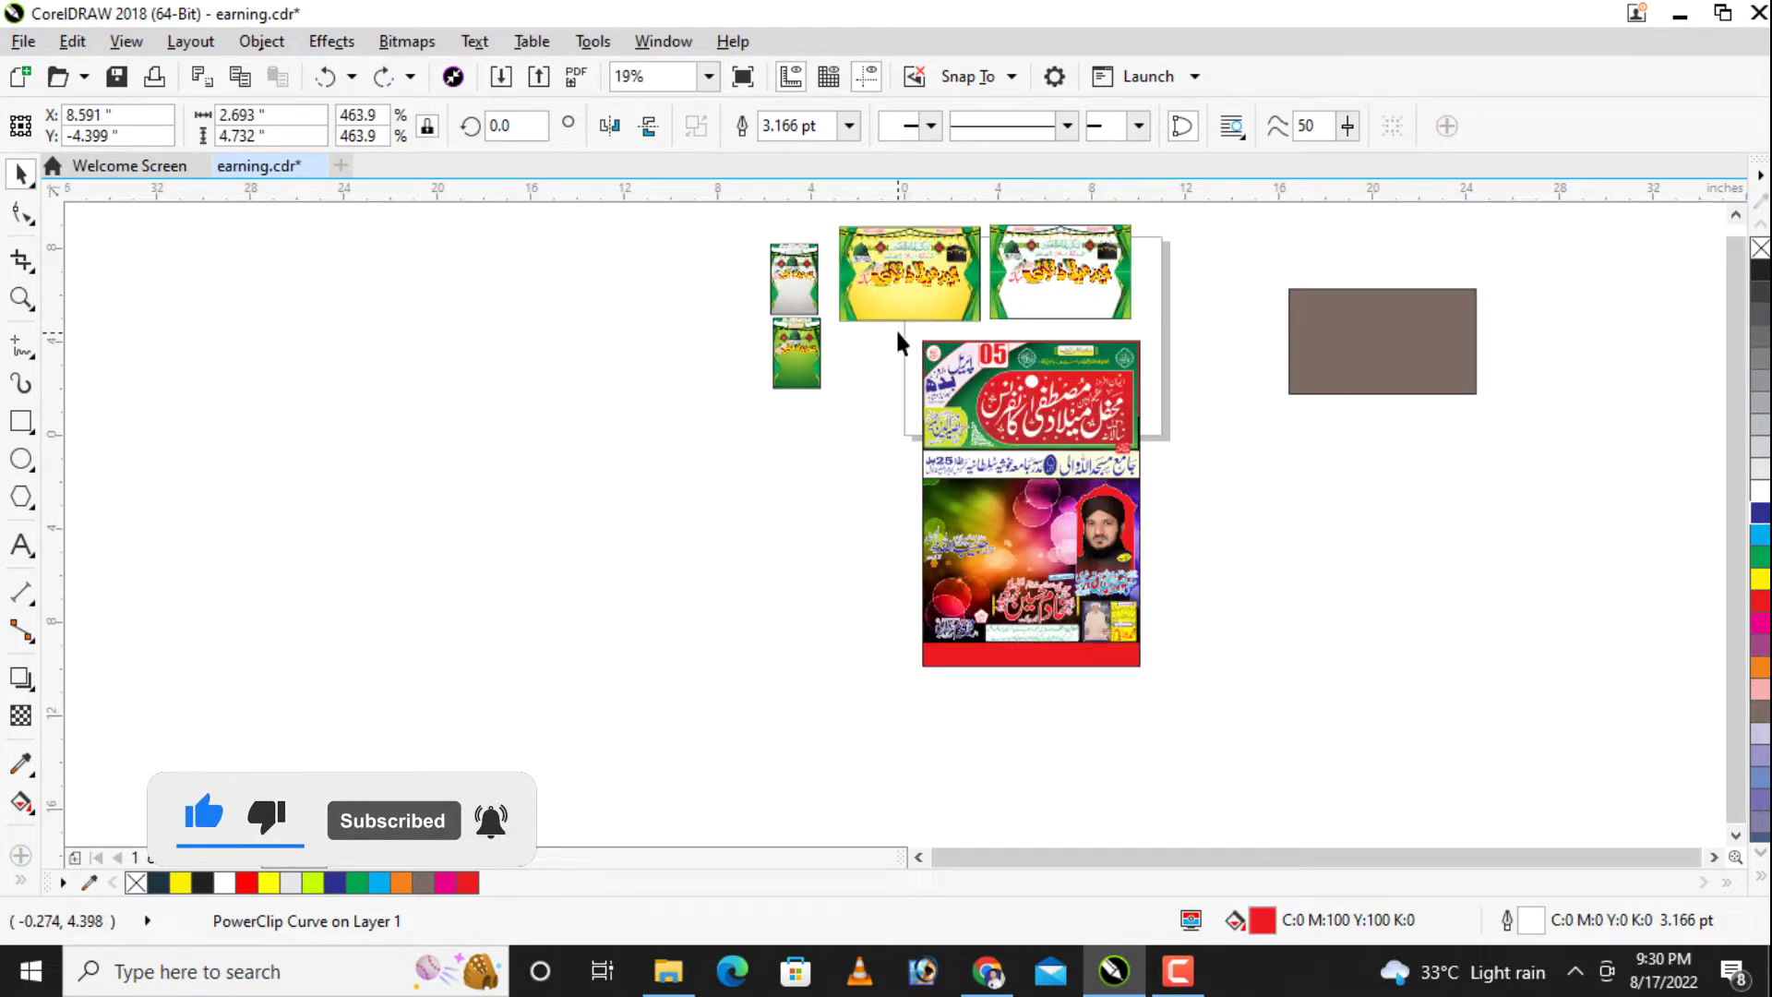
drag(888, 314, 1198, 737)
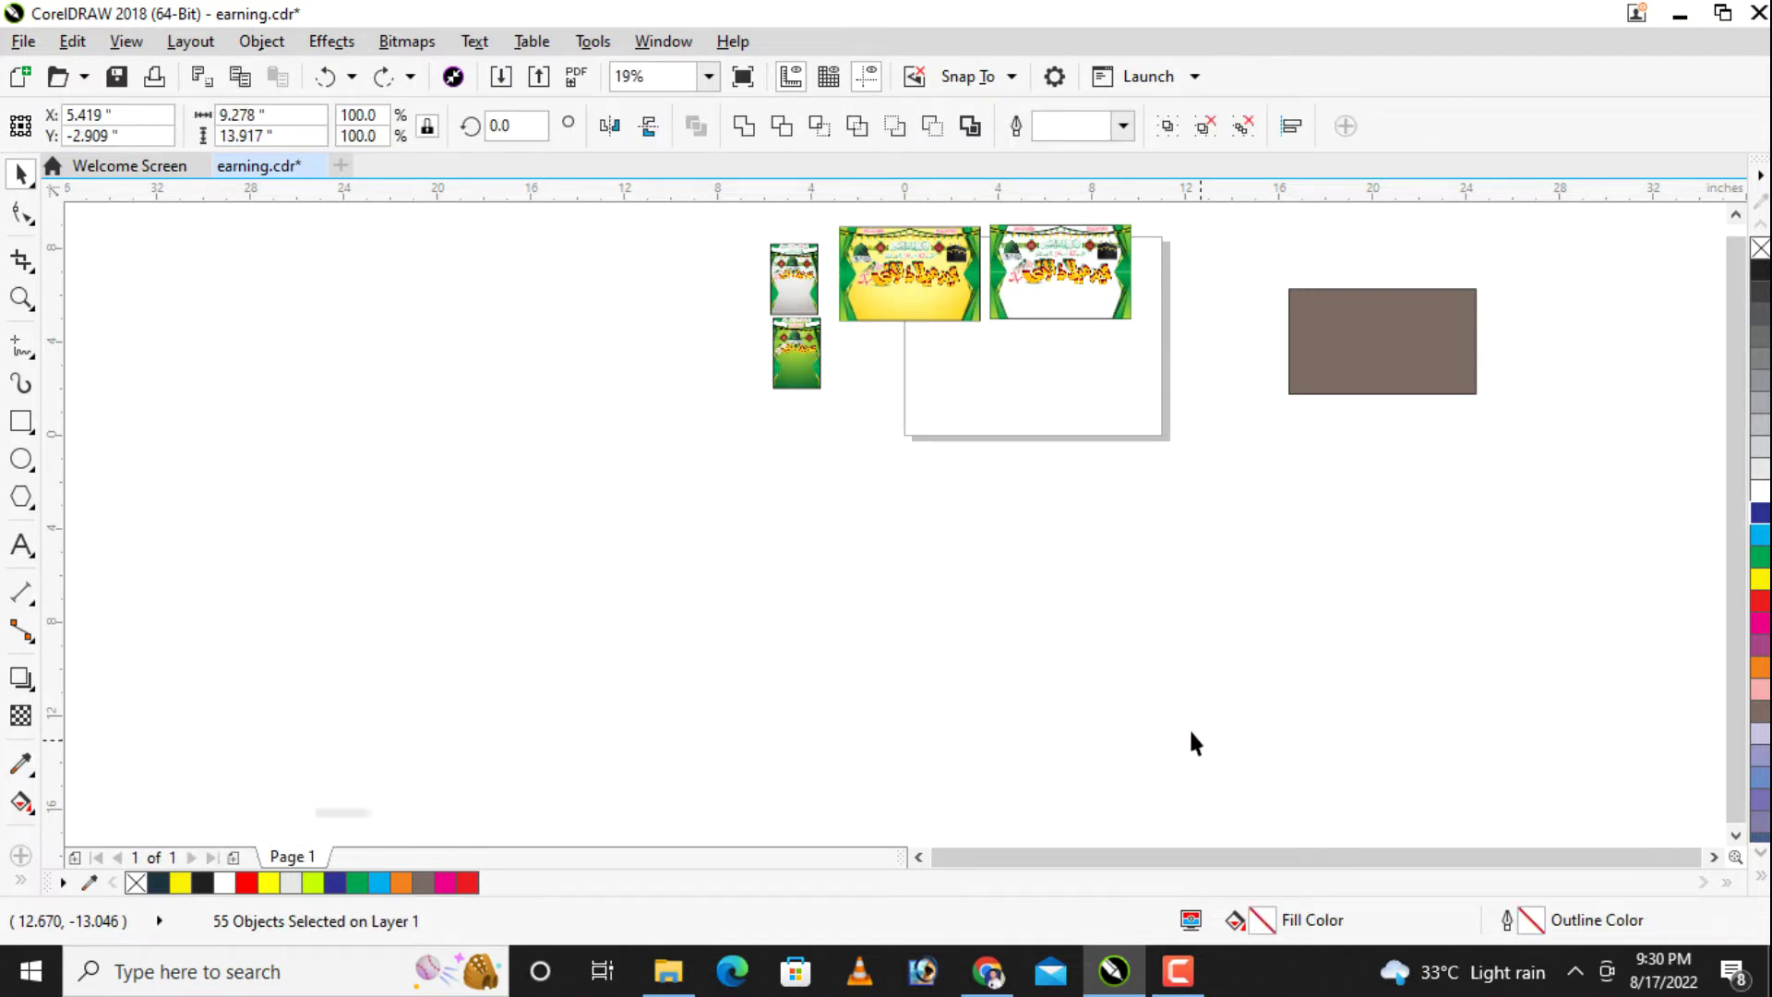
click(668, 971)
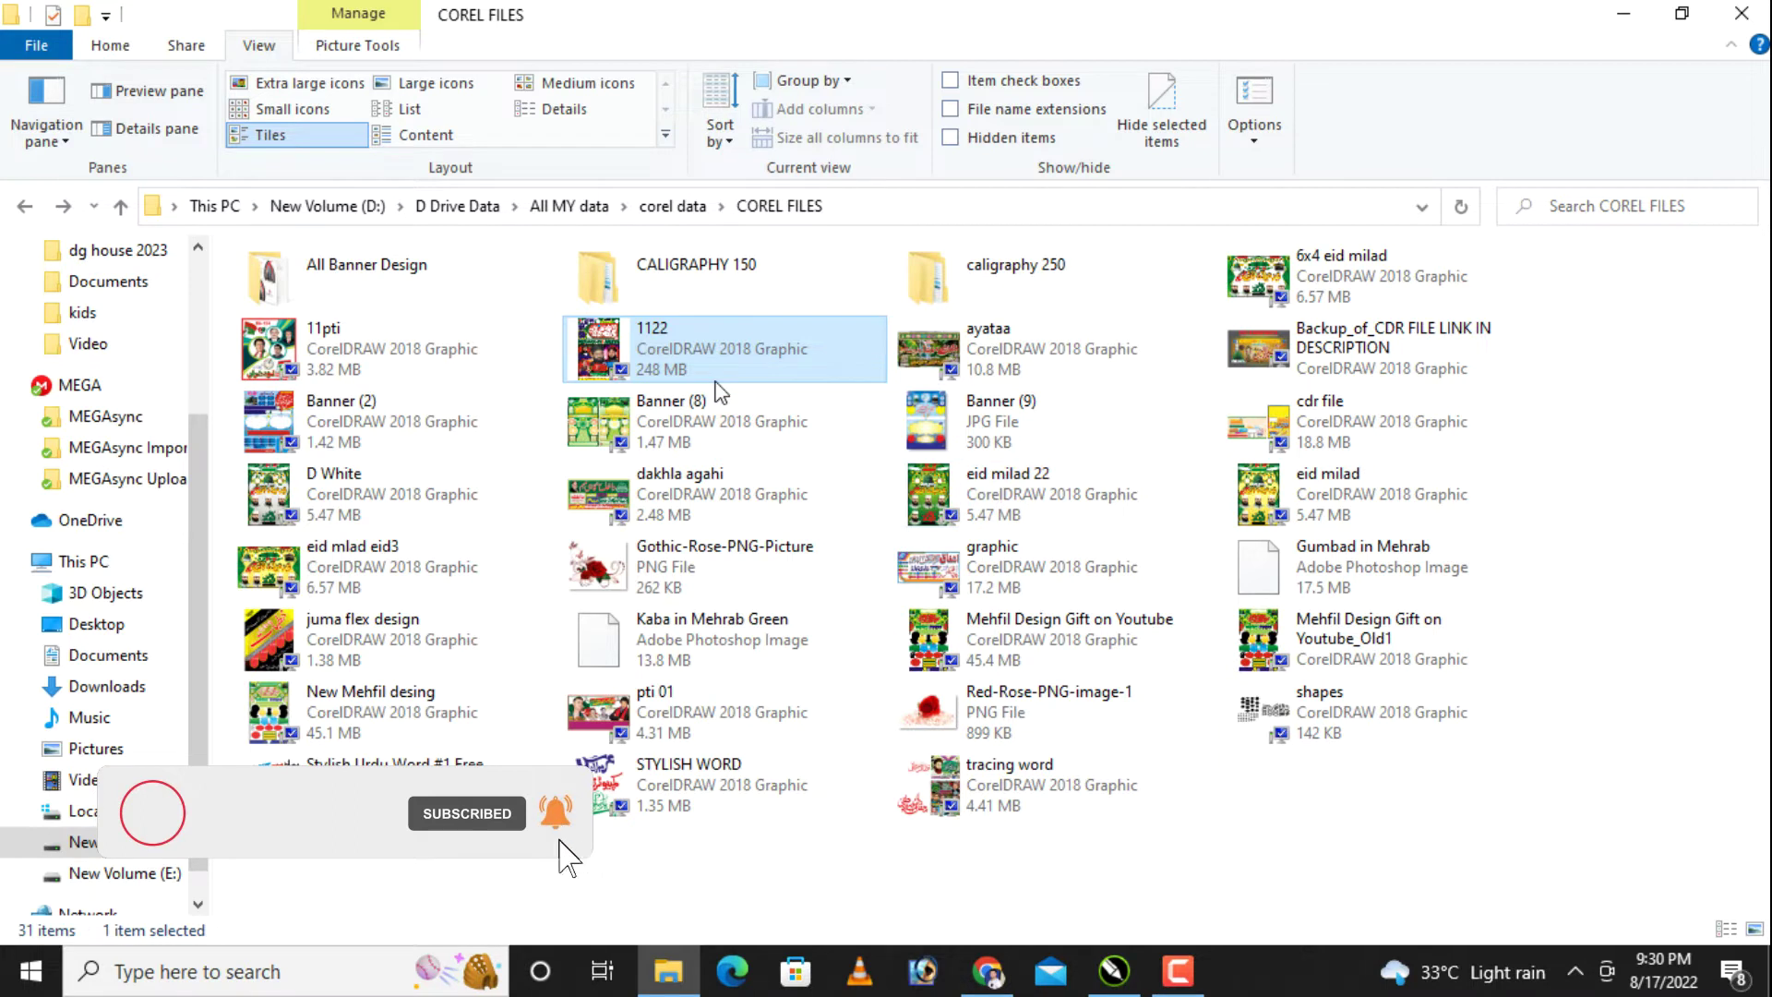
Step: Select Mehfil Design Gift on Youtube in COREL FILES and drag it onto the CorelDRAW canvas
click(1307, 434)
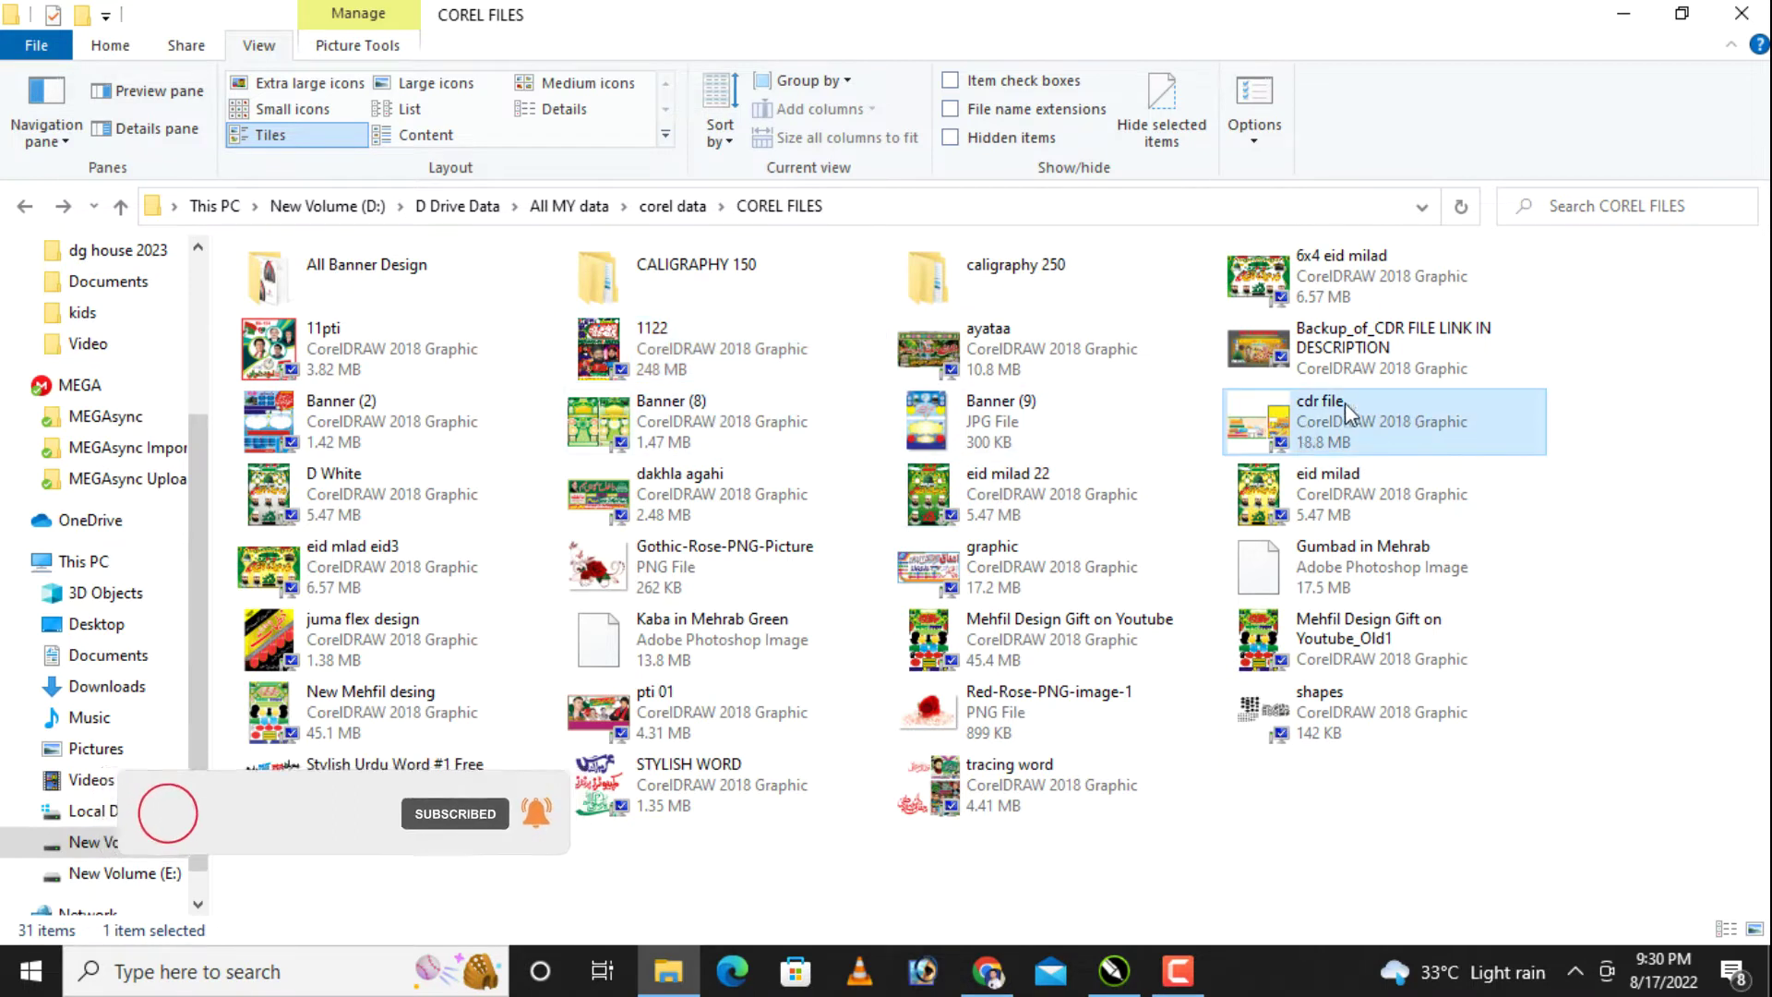
click(1317, 348)
click(1315, 293)
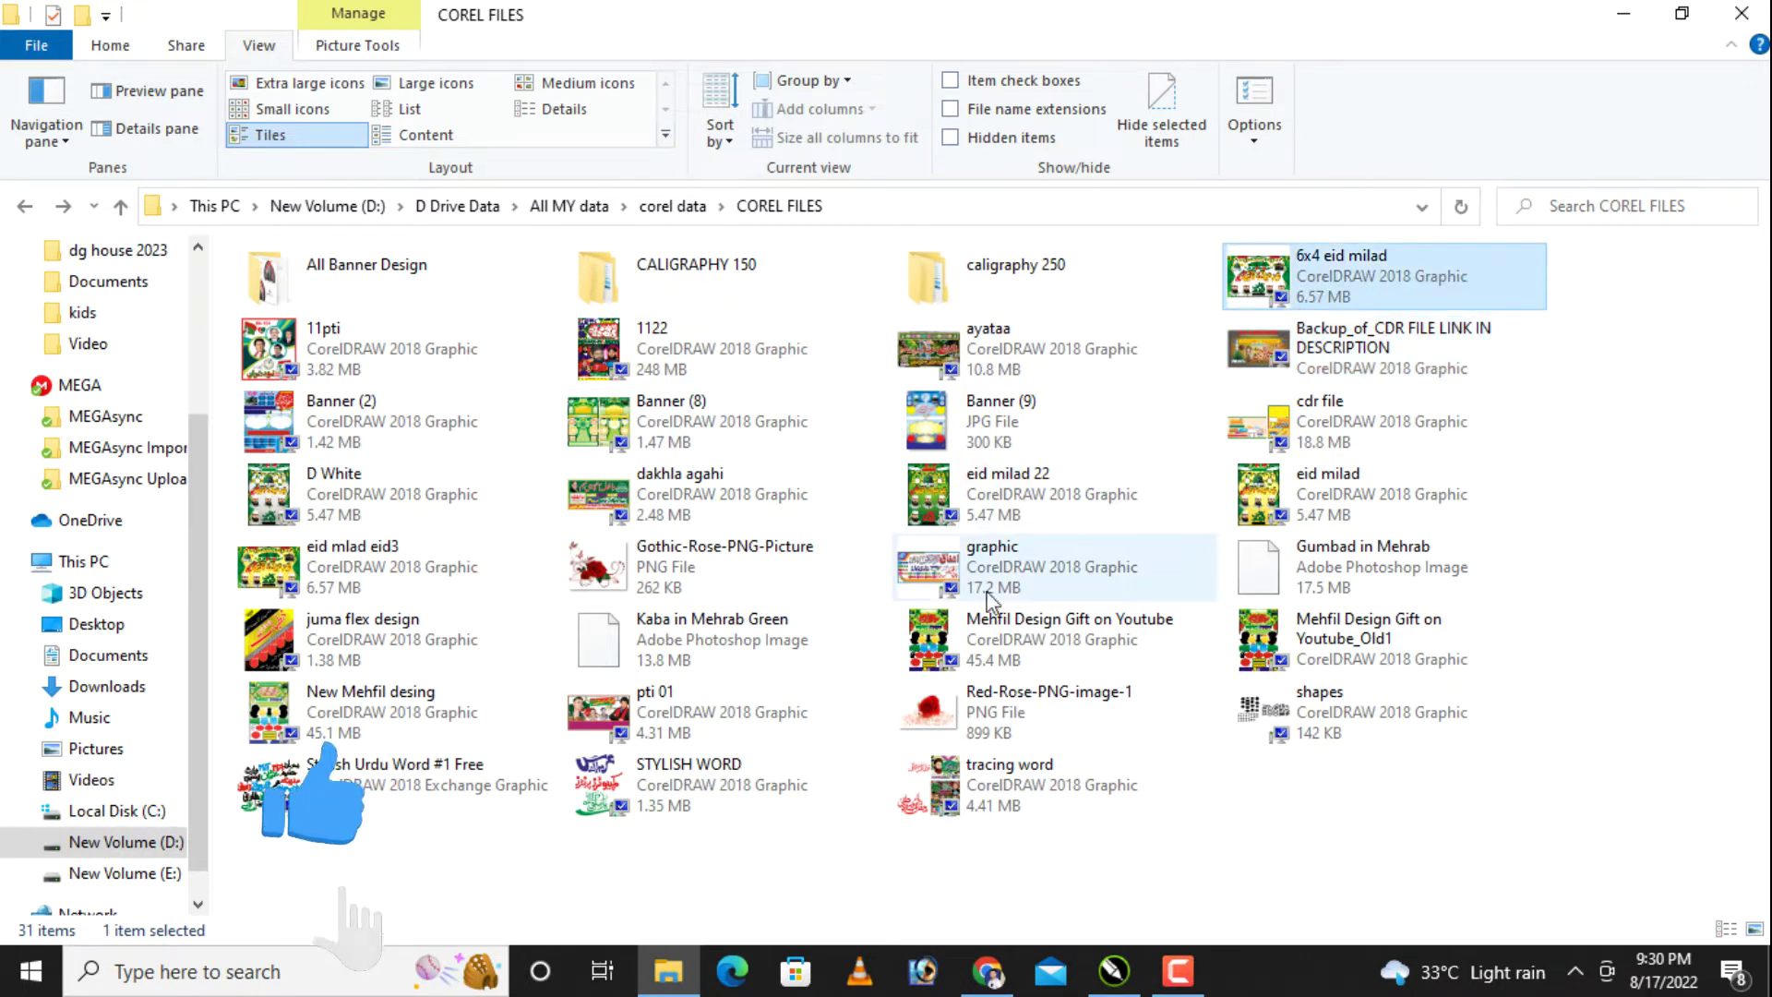
click(981, 646)
click(1329, 646)
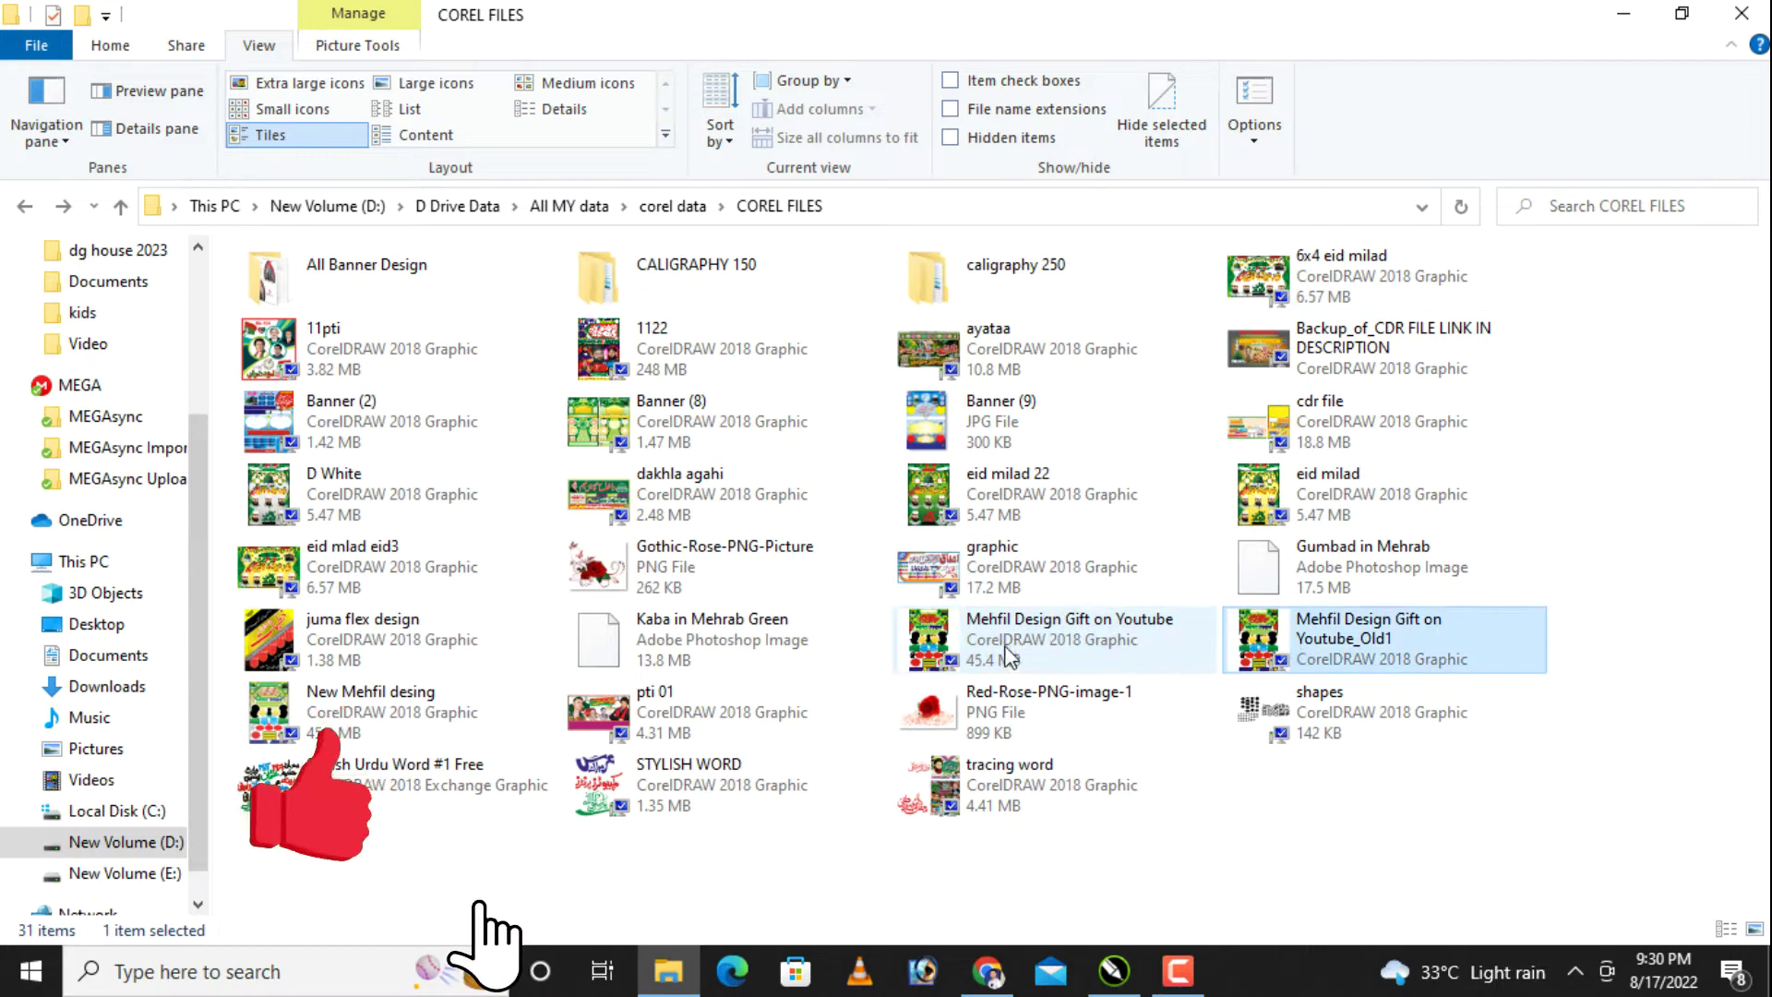
click(1053, 655)
drag(1048, 644, 1114, 980)
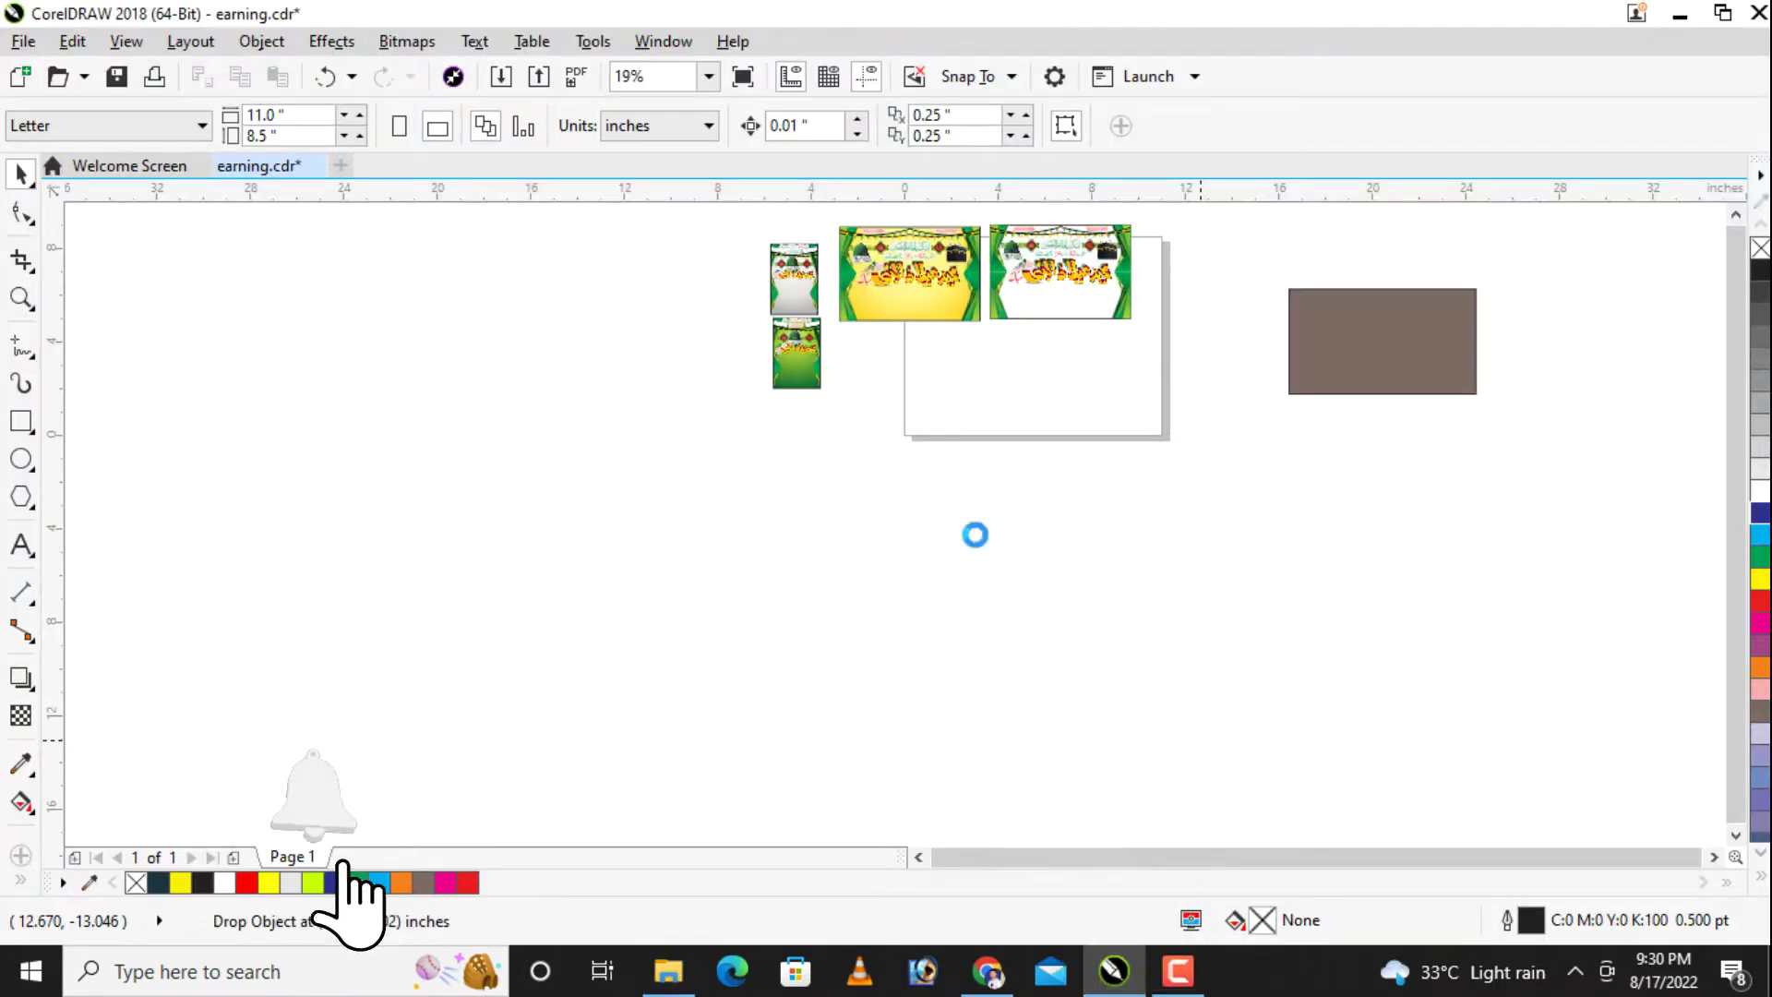
drag(1115, 980, 990, 406)
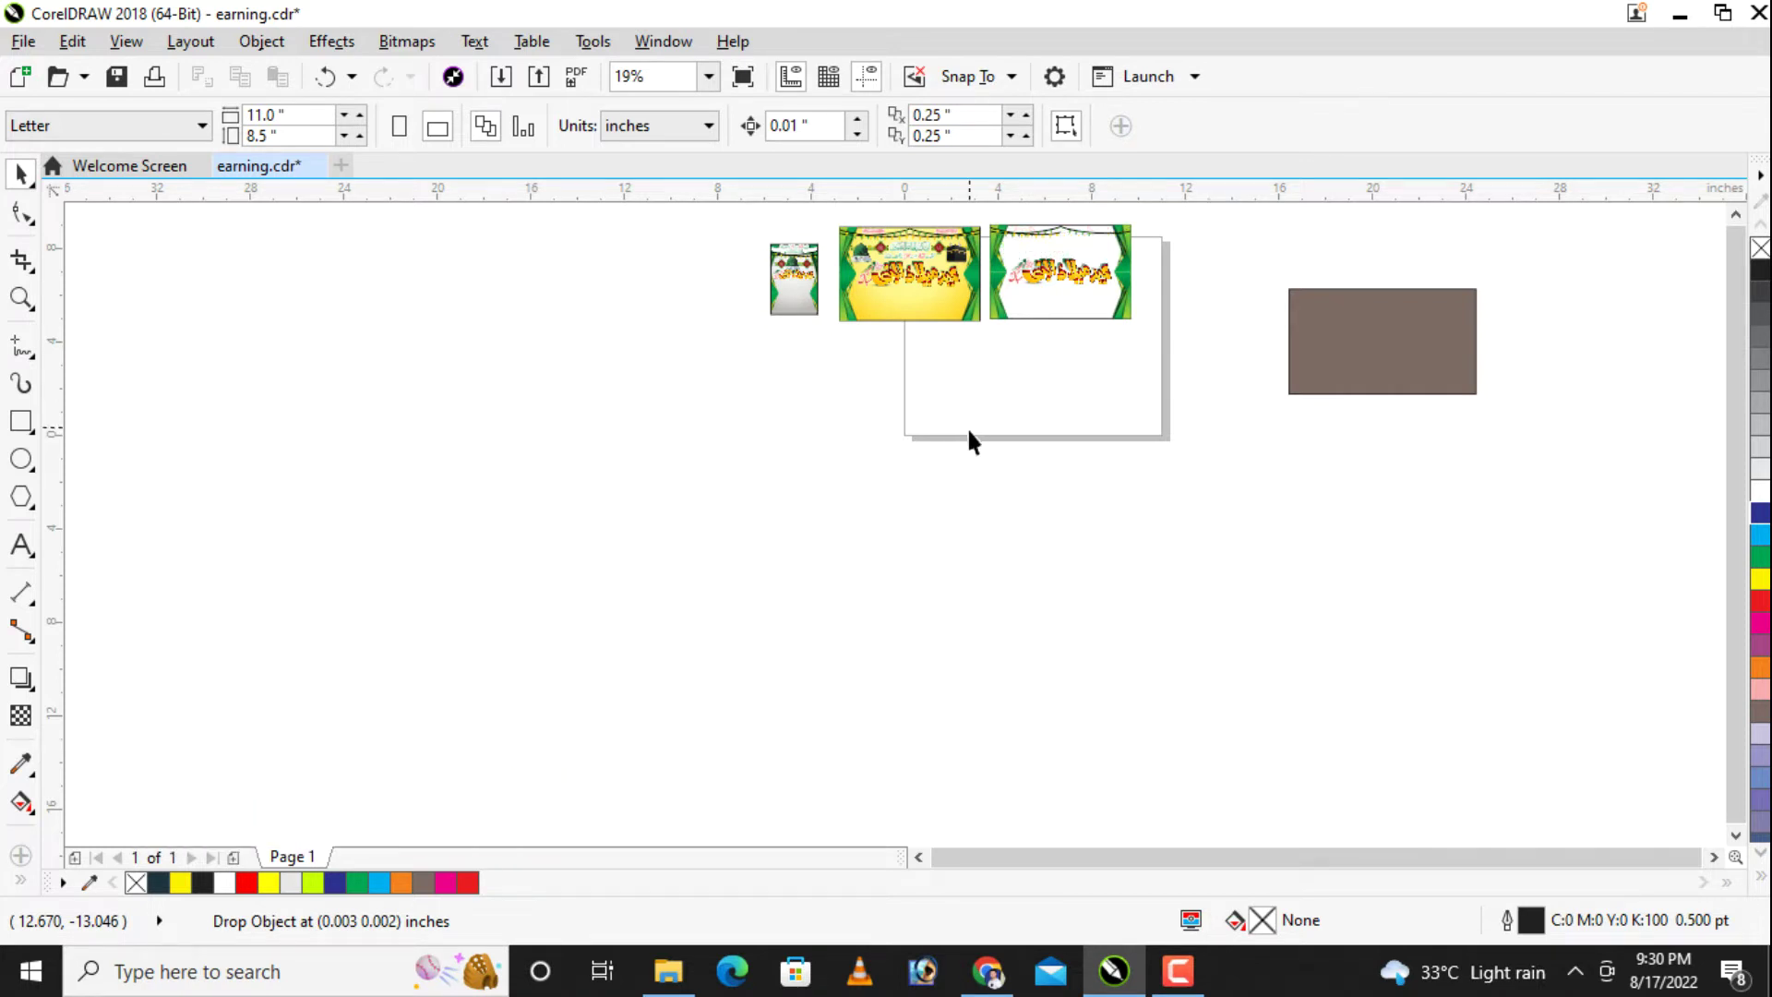
Step: Scale the Mehfil design to about 326%, move it below the green designs, then enlarge to about 471%
drag(1013, 589, 1253, 800)
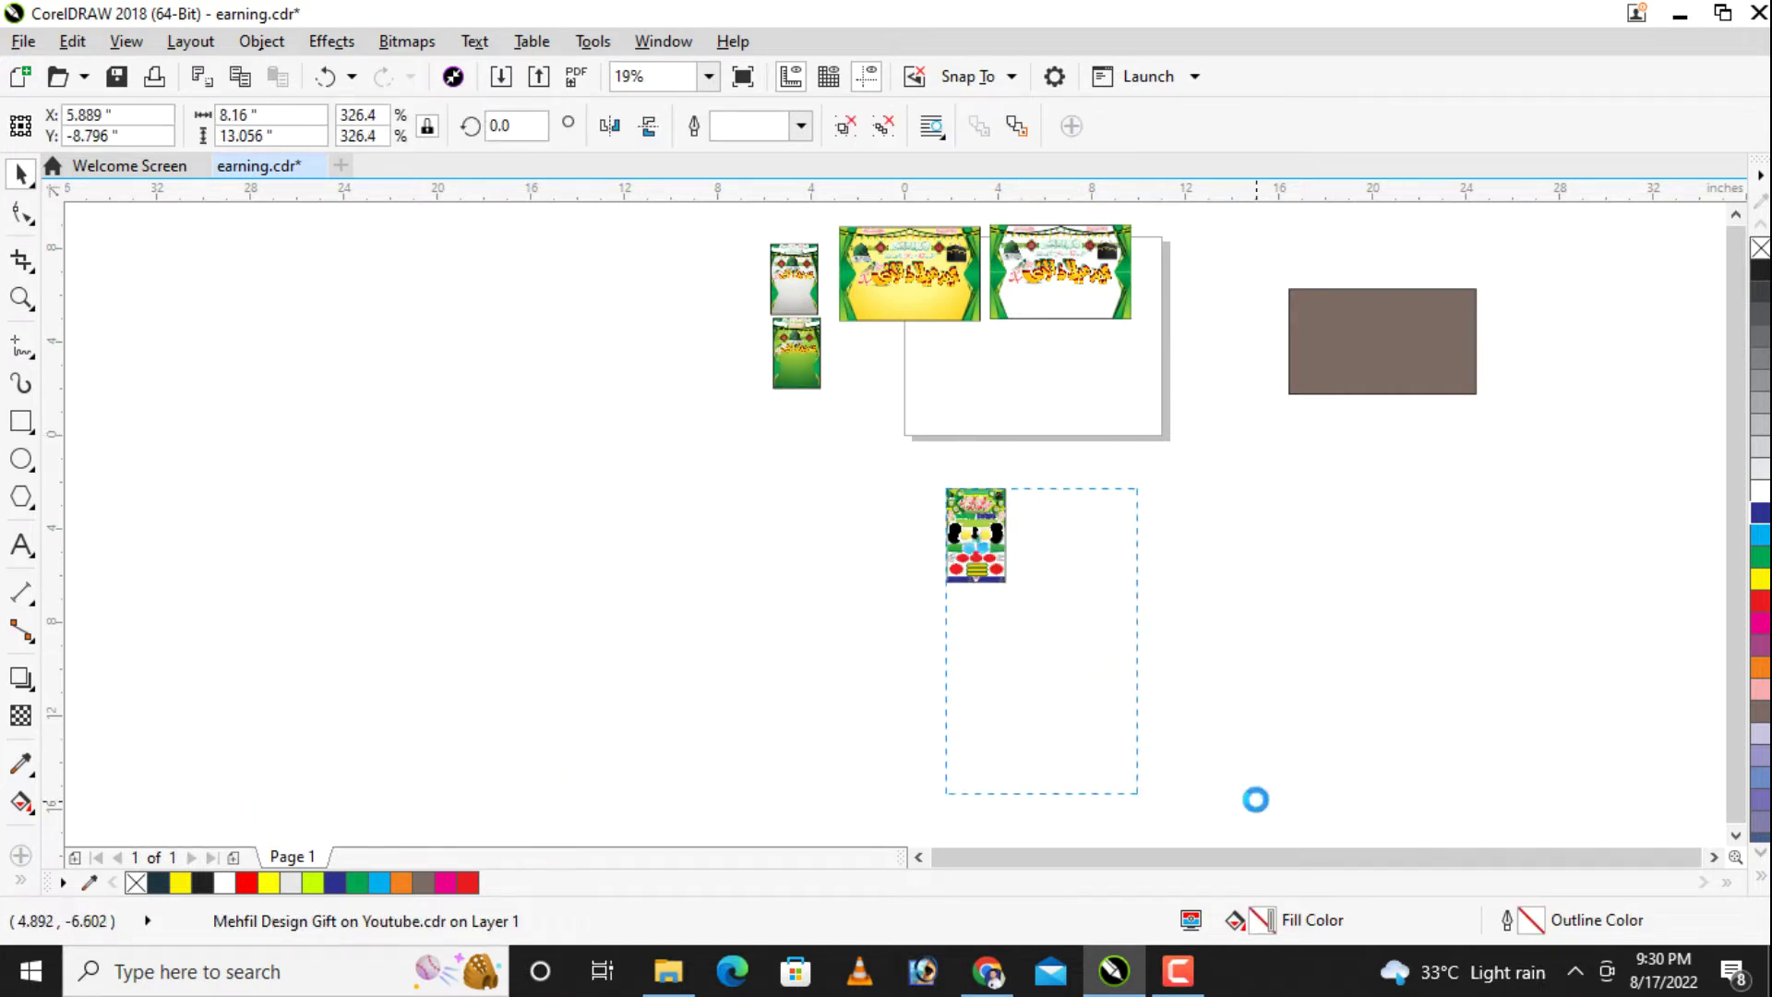
drag(1094, 623, 1042, 498)
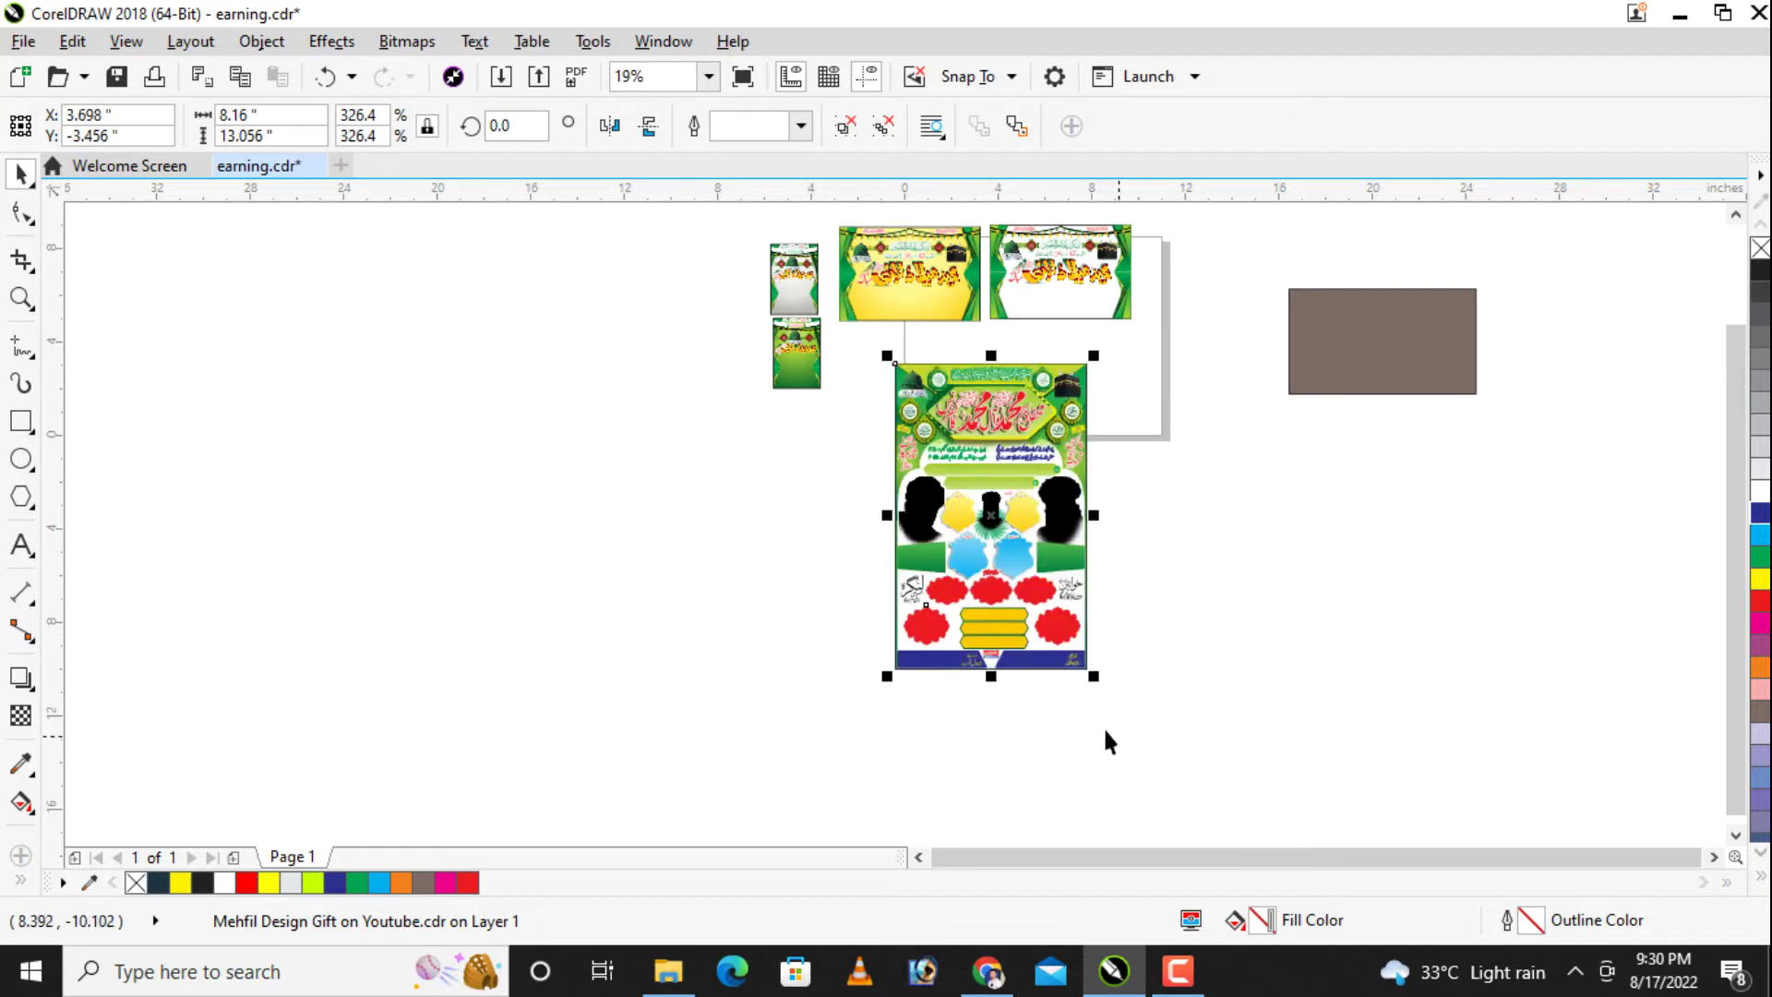
drag(1097, 683, 1274, 811)
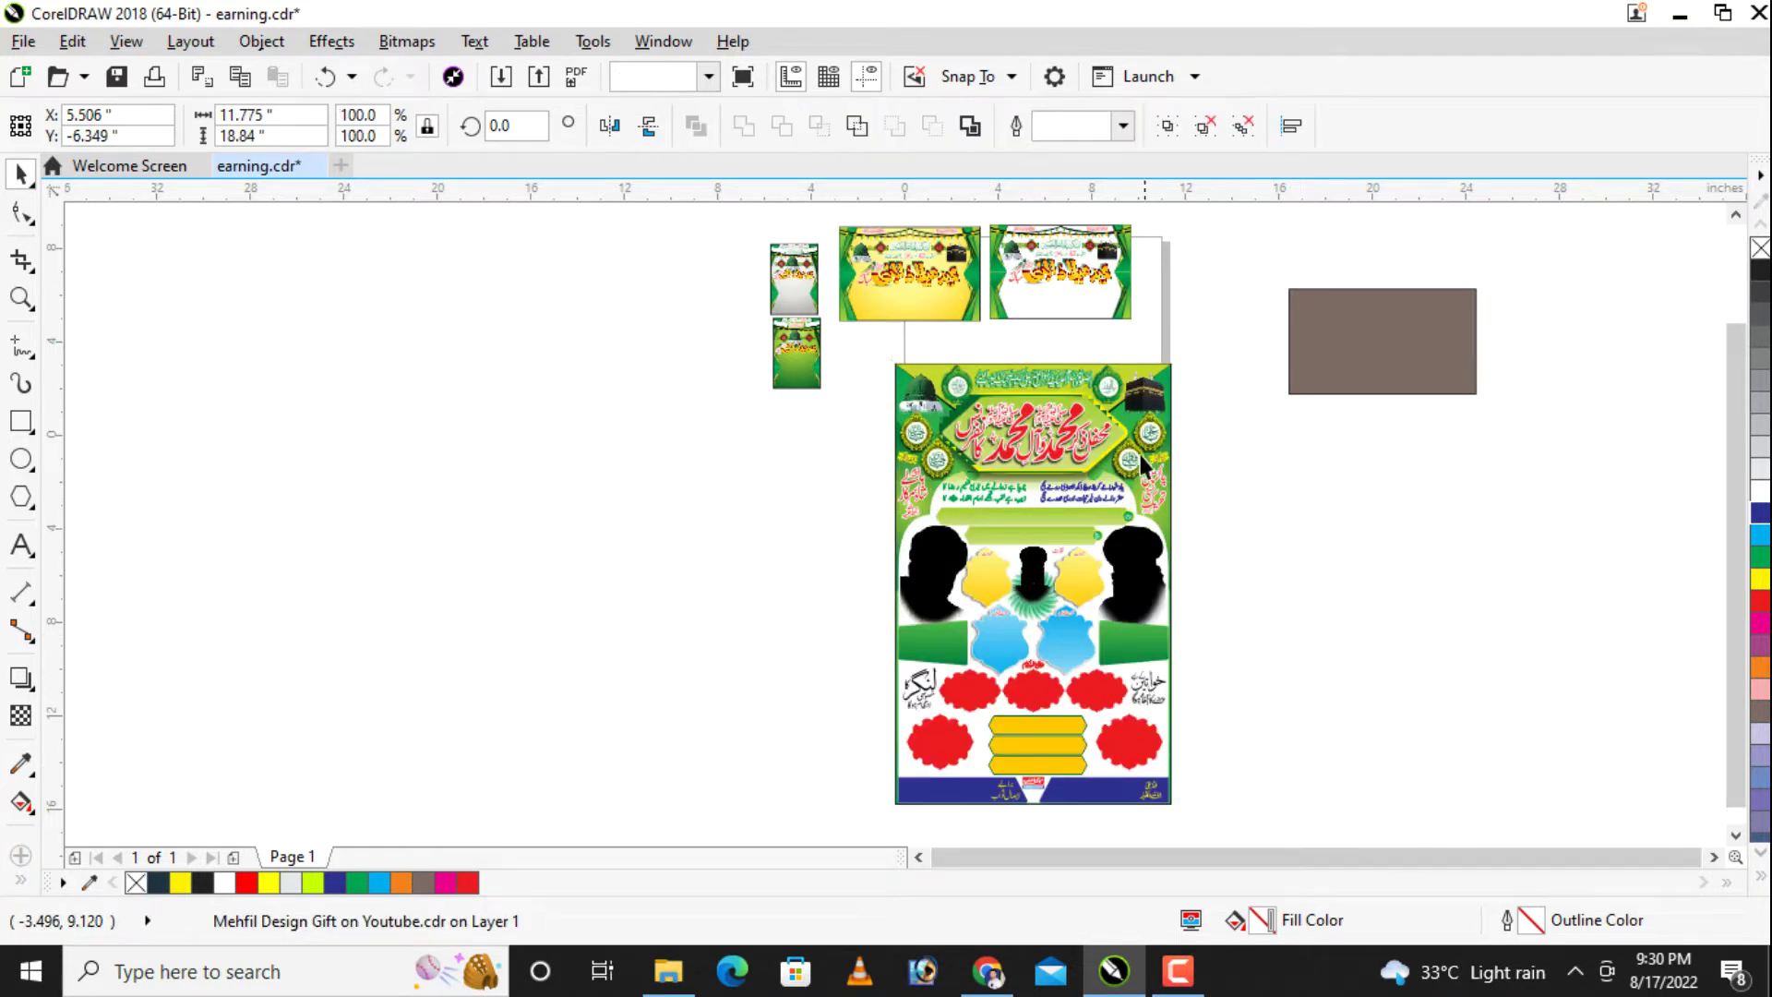
Step: Zoom into the header and ungroup the dome-side group and the four-object group
key(Escape)
drag(874, 354, 1239, 555)
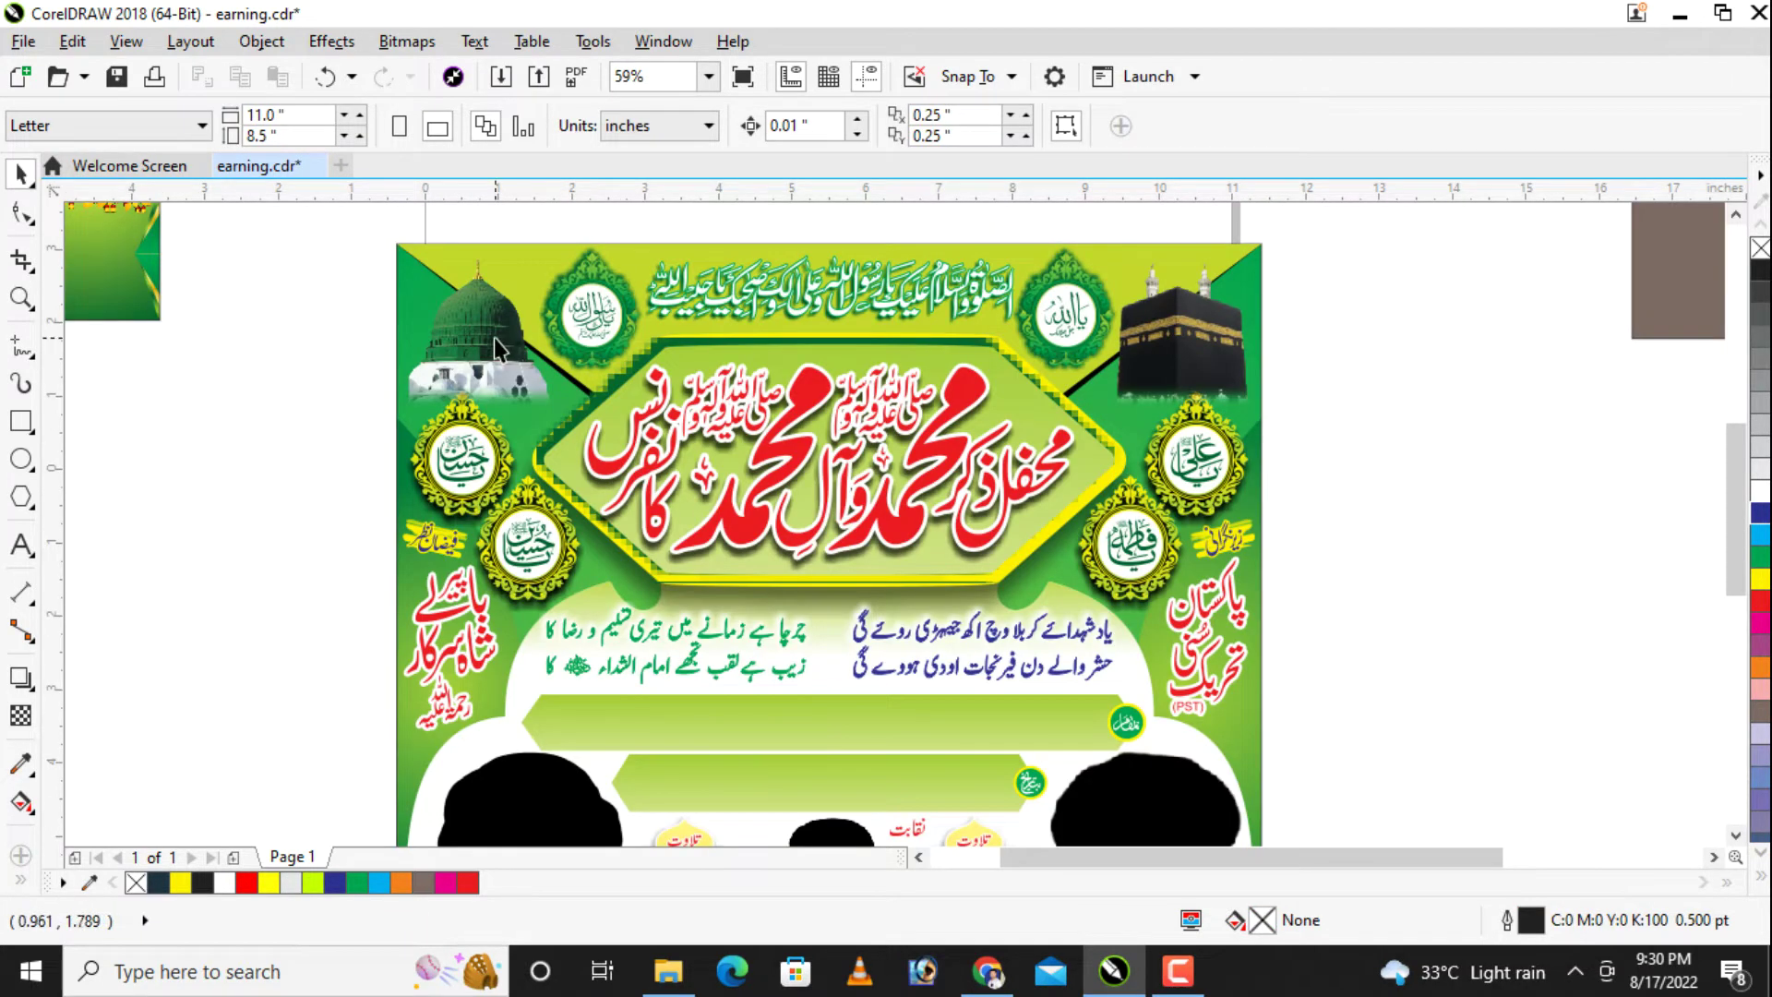
click(495, 337)
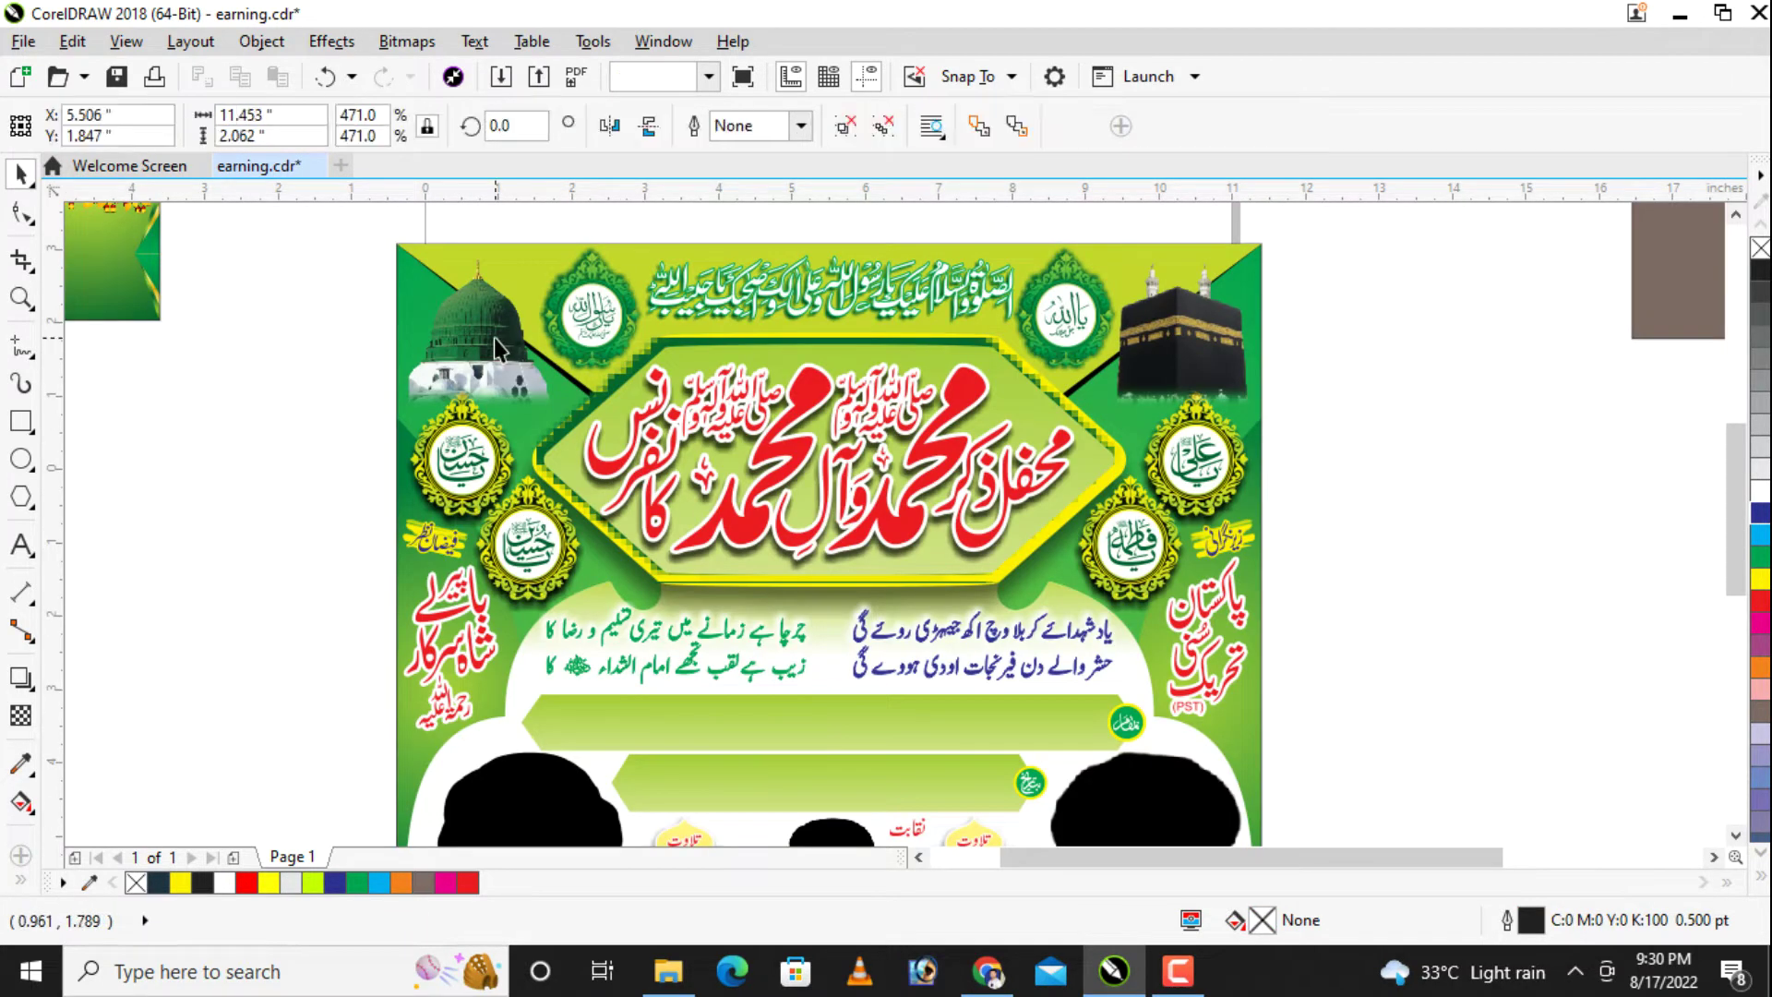
click(858, 132)
key(Escape)
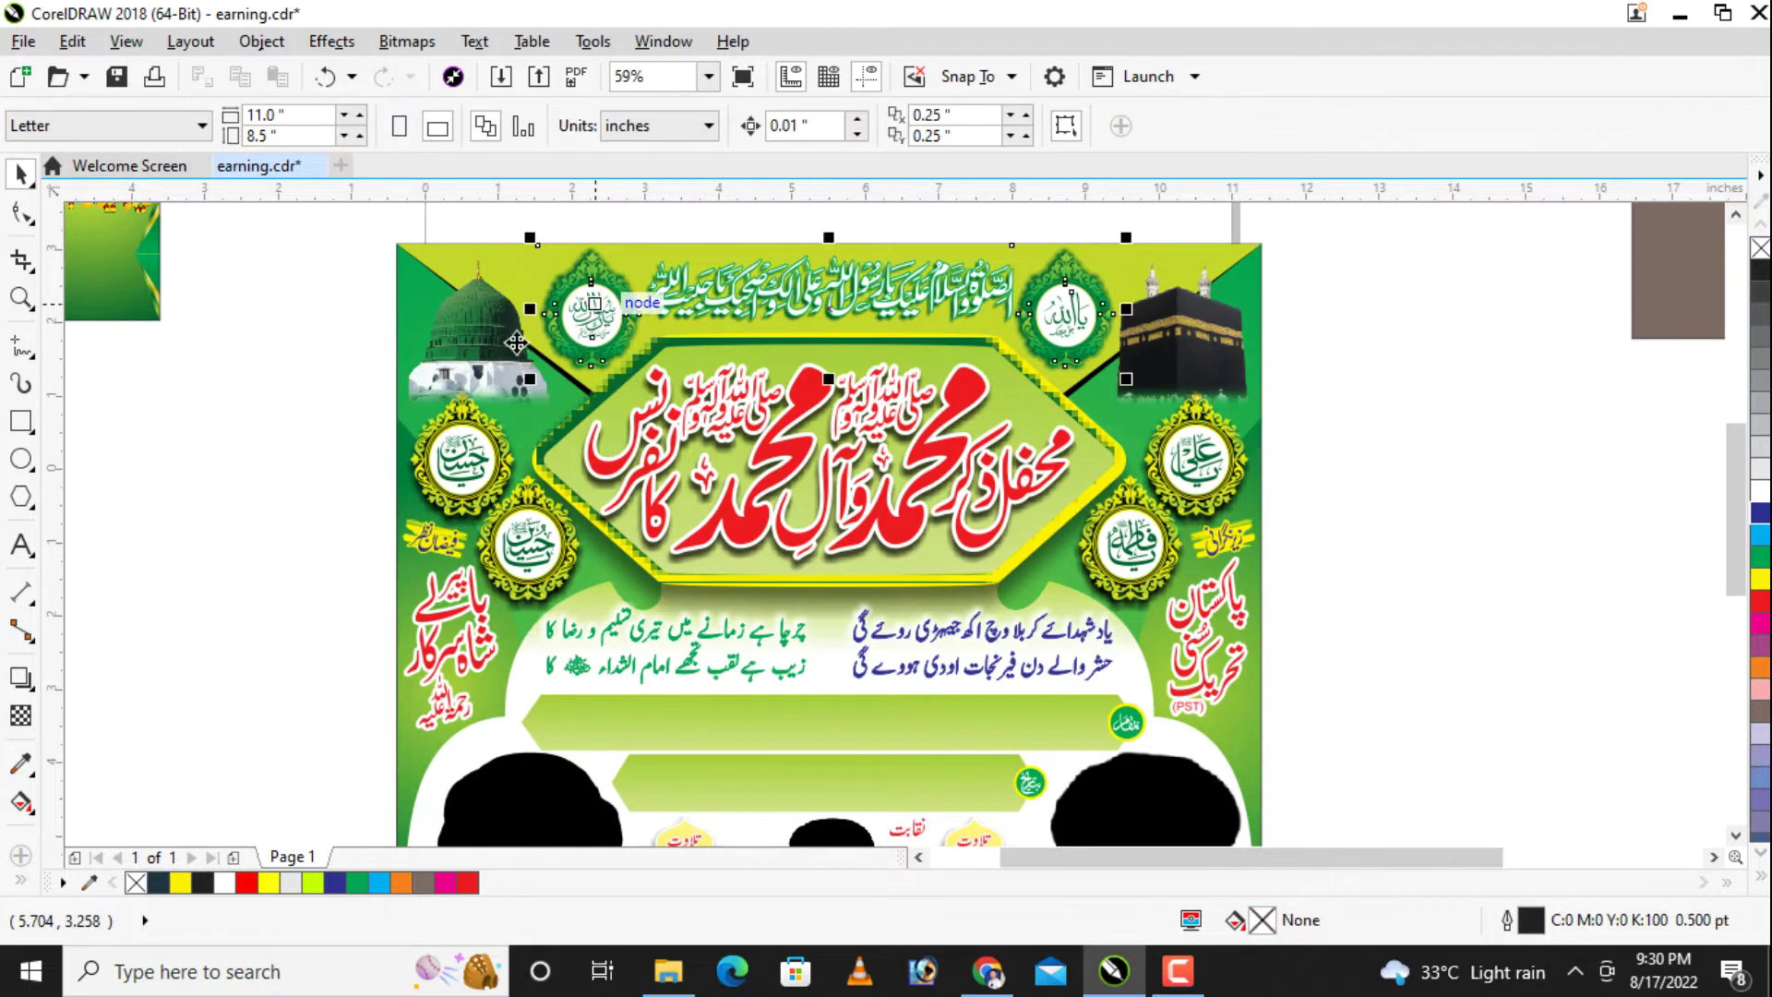
click(503, 344)
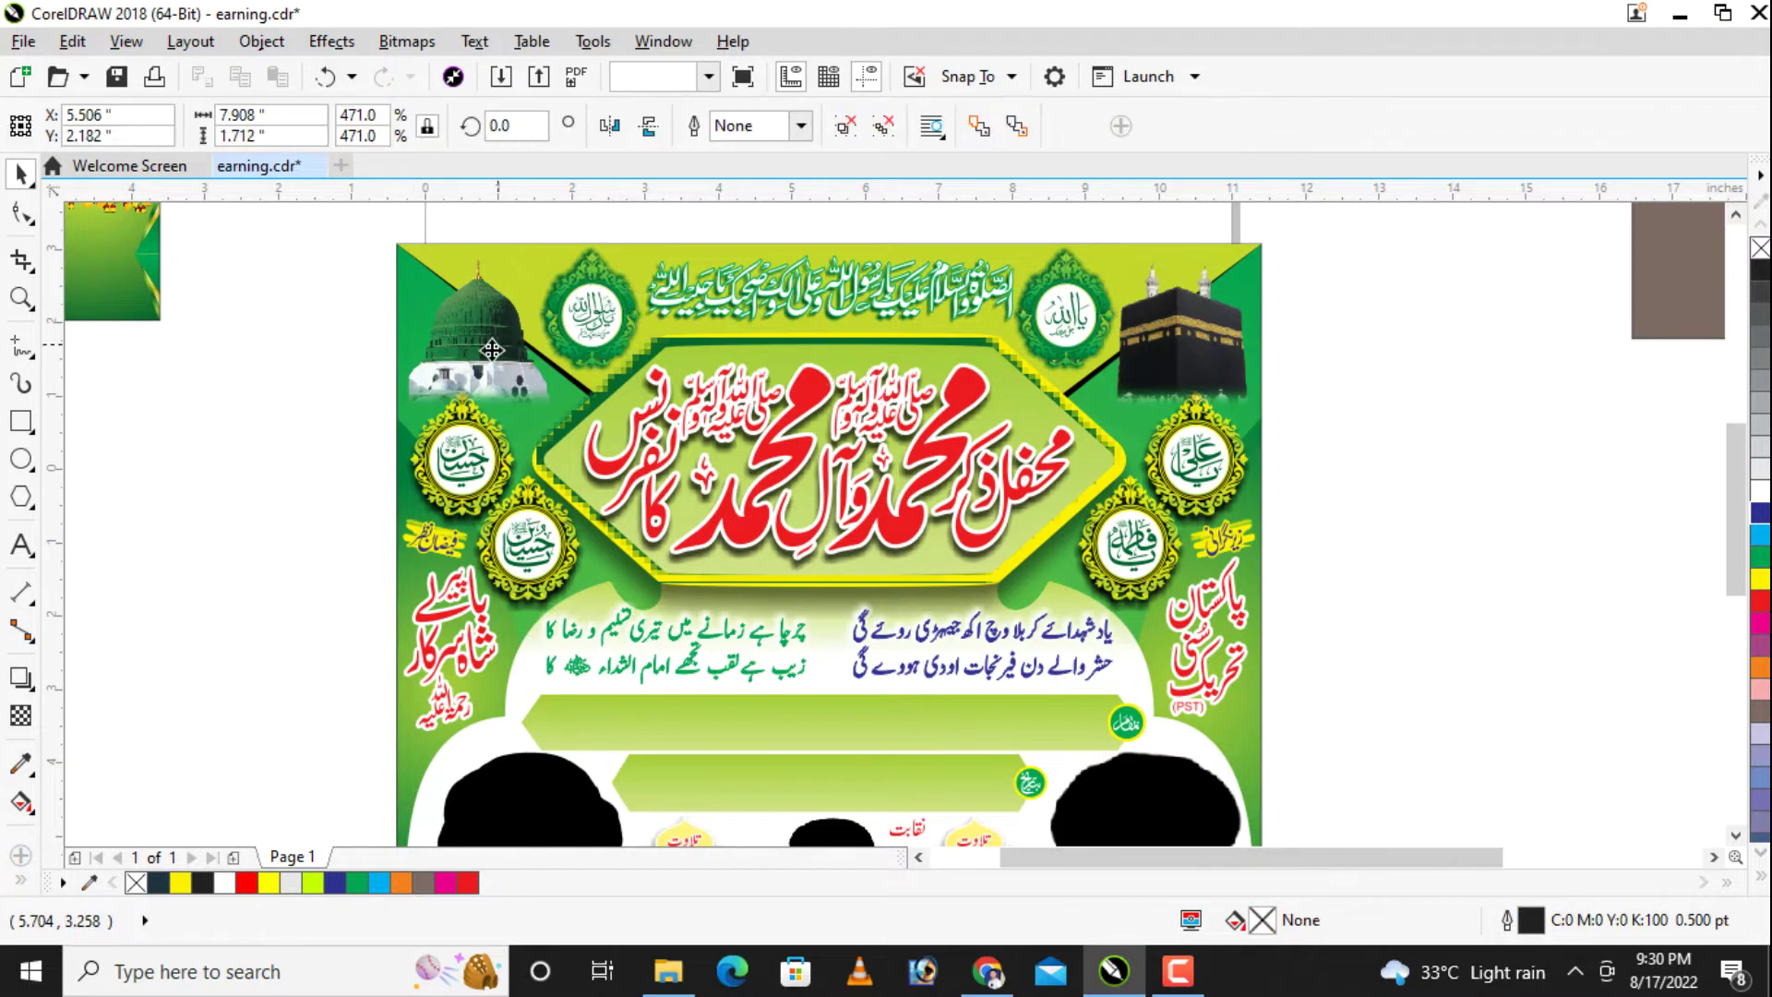
click(462, 496)
click(846, 127)
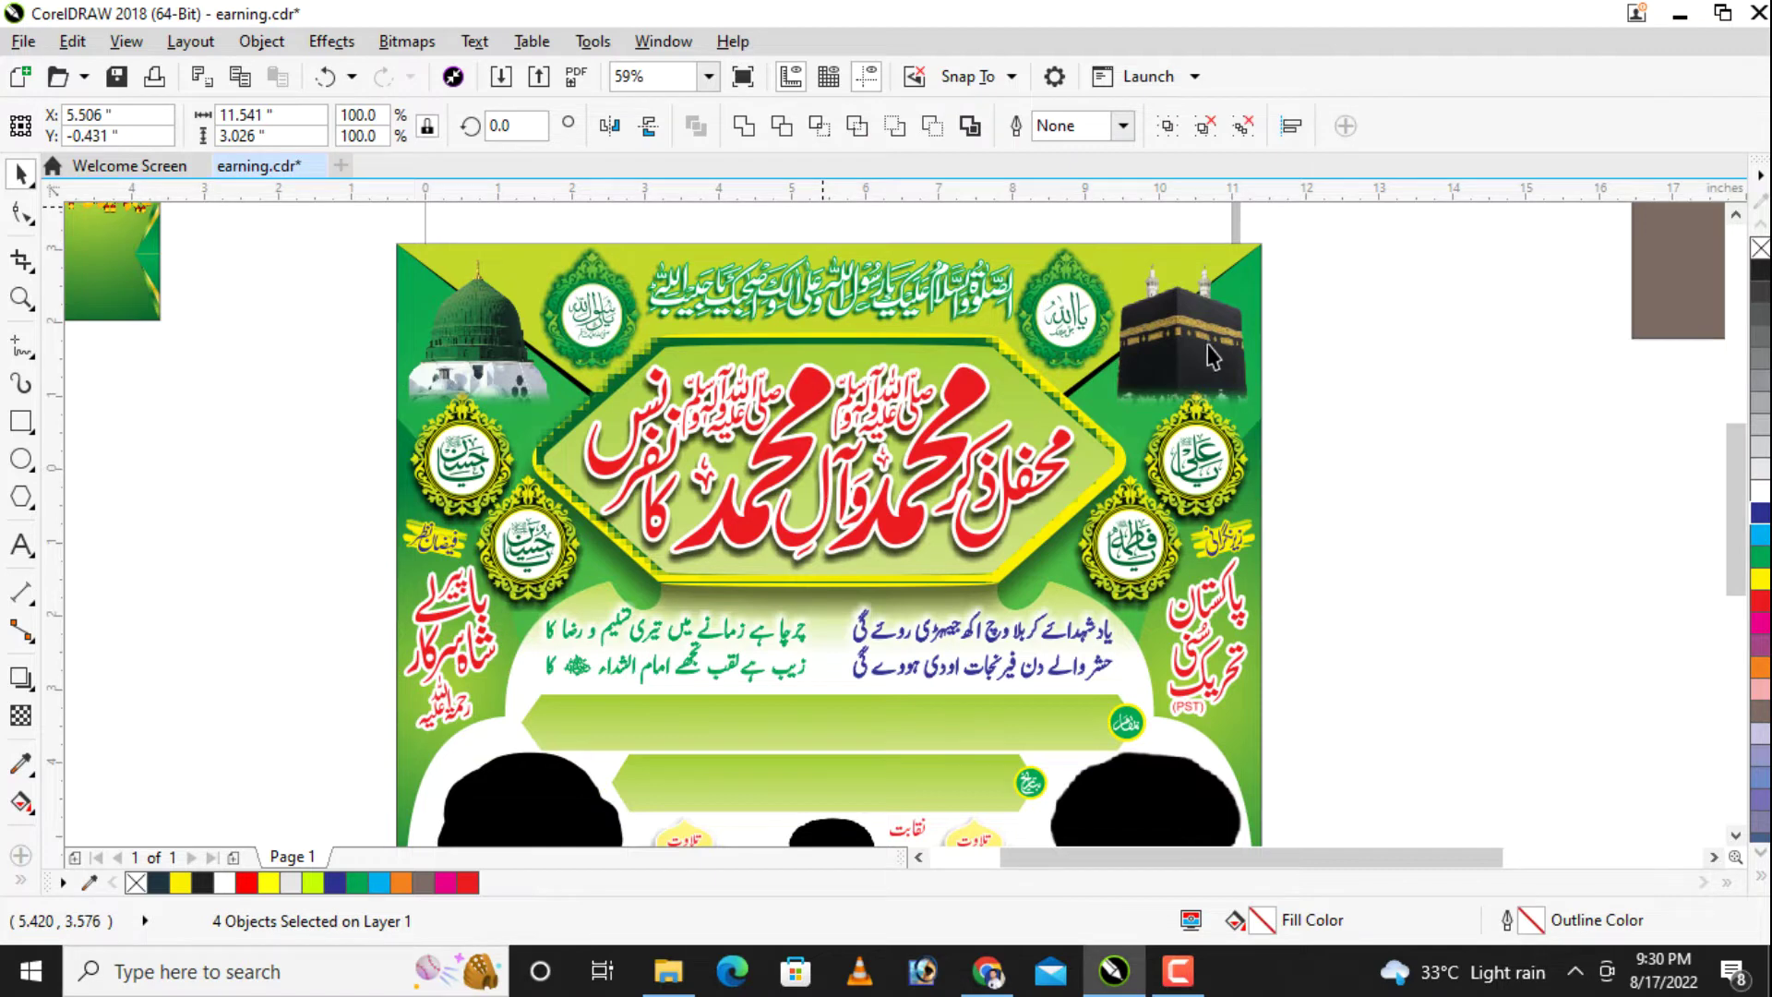
Step: Ungroup the right-side medallion and select the red text, calligraphy, Urdu verse and headline groups
click(1357, 368)
click(1202, 324)
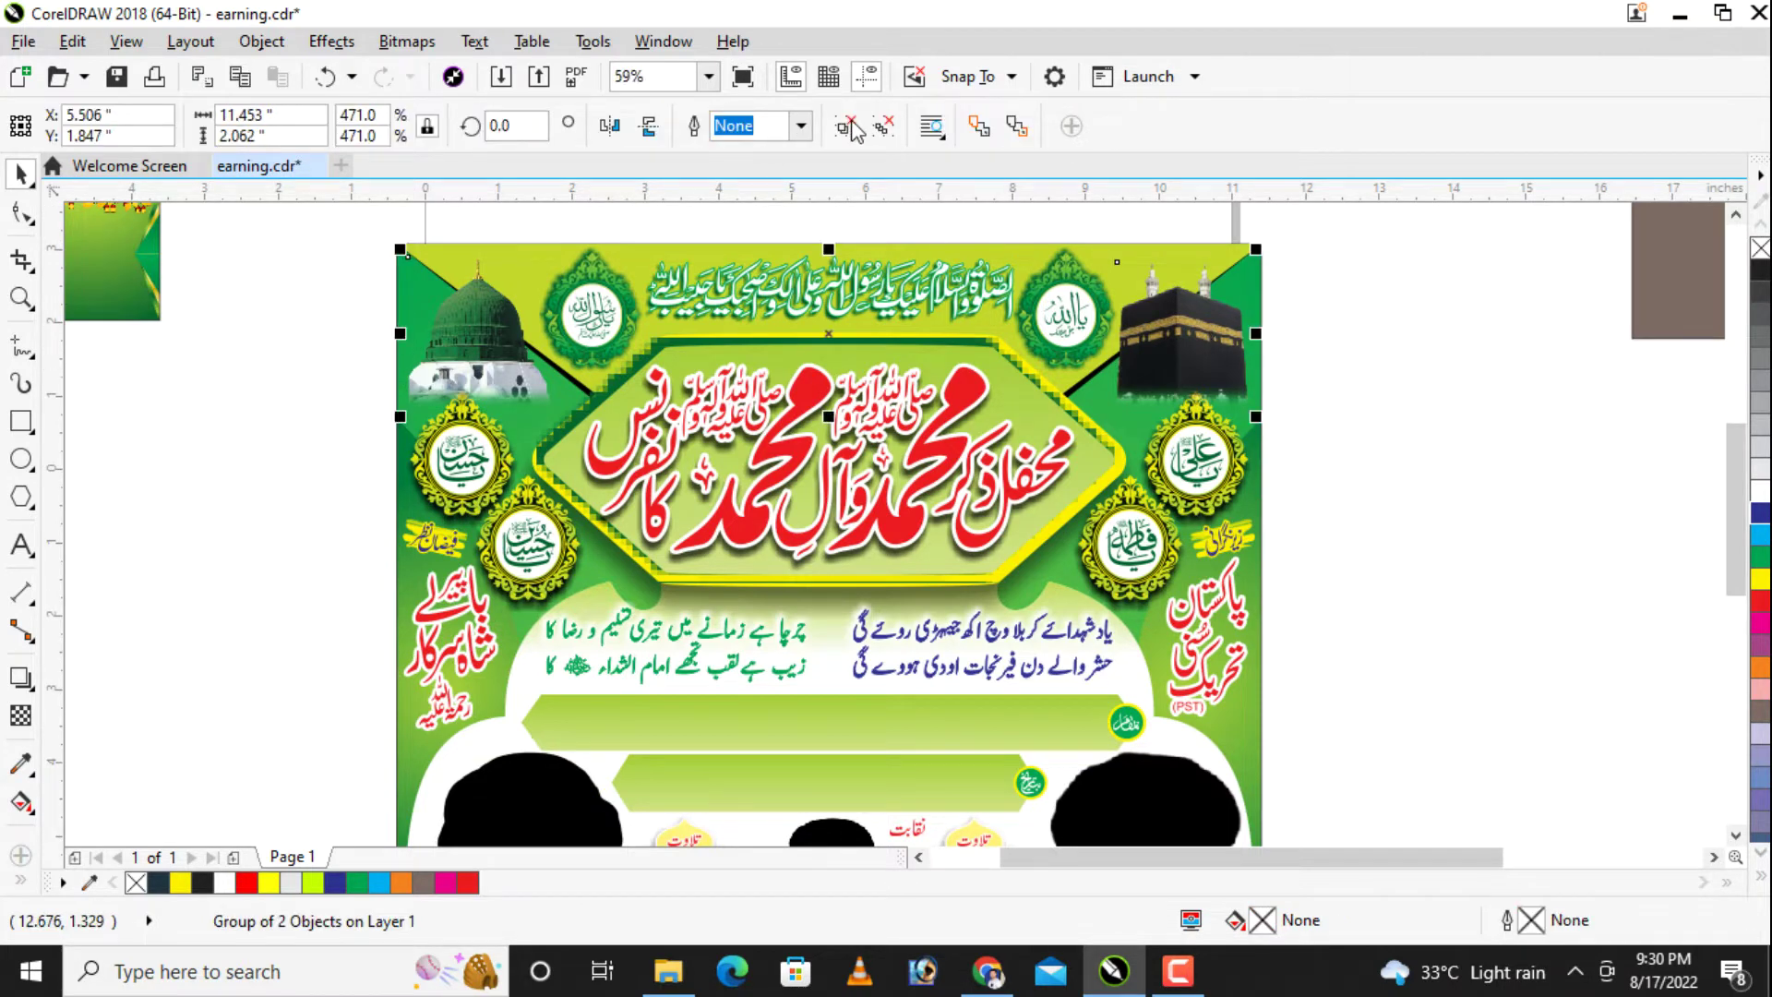
click(1281, 458)
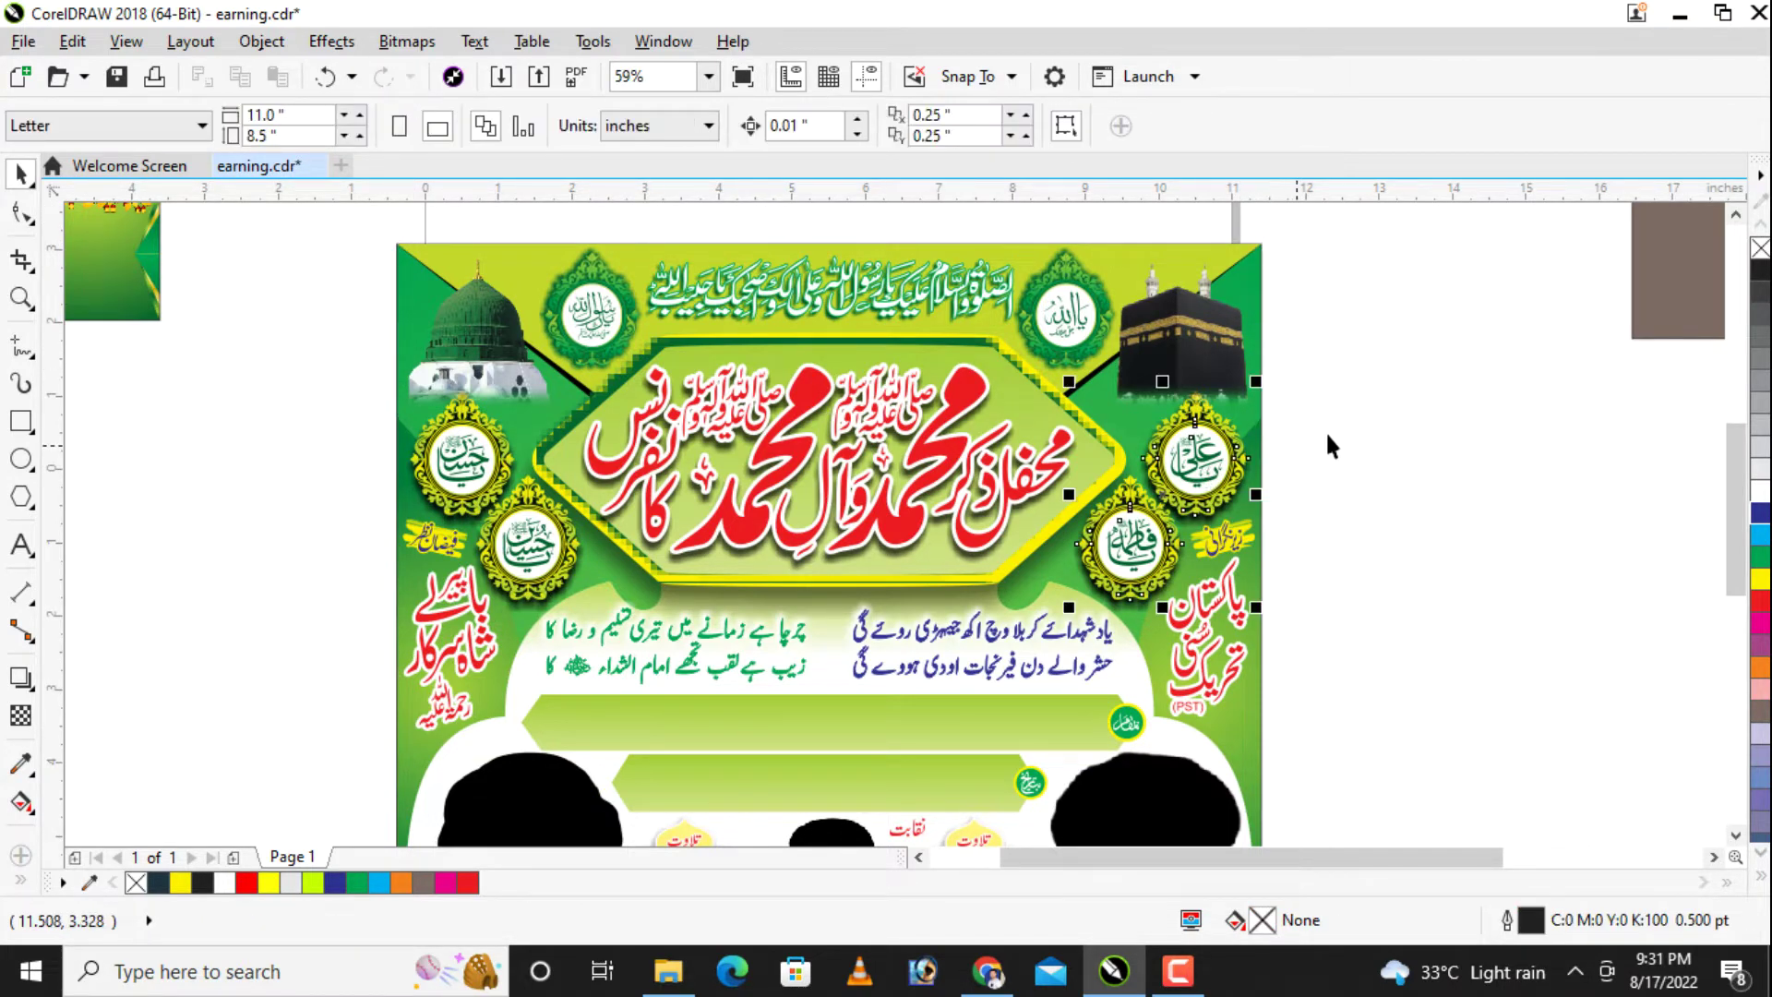
click(1216, 471)
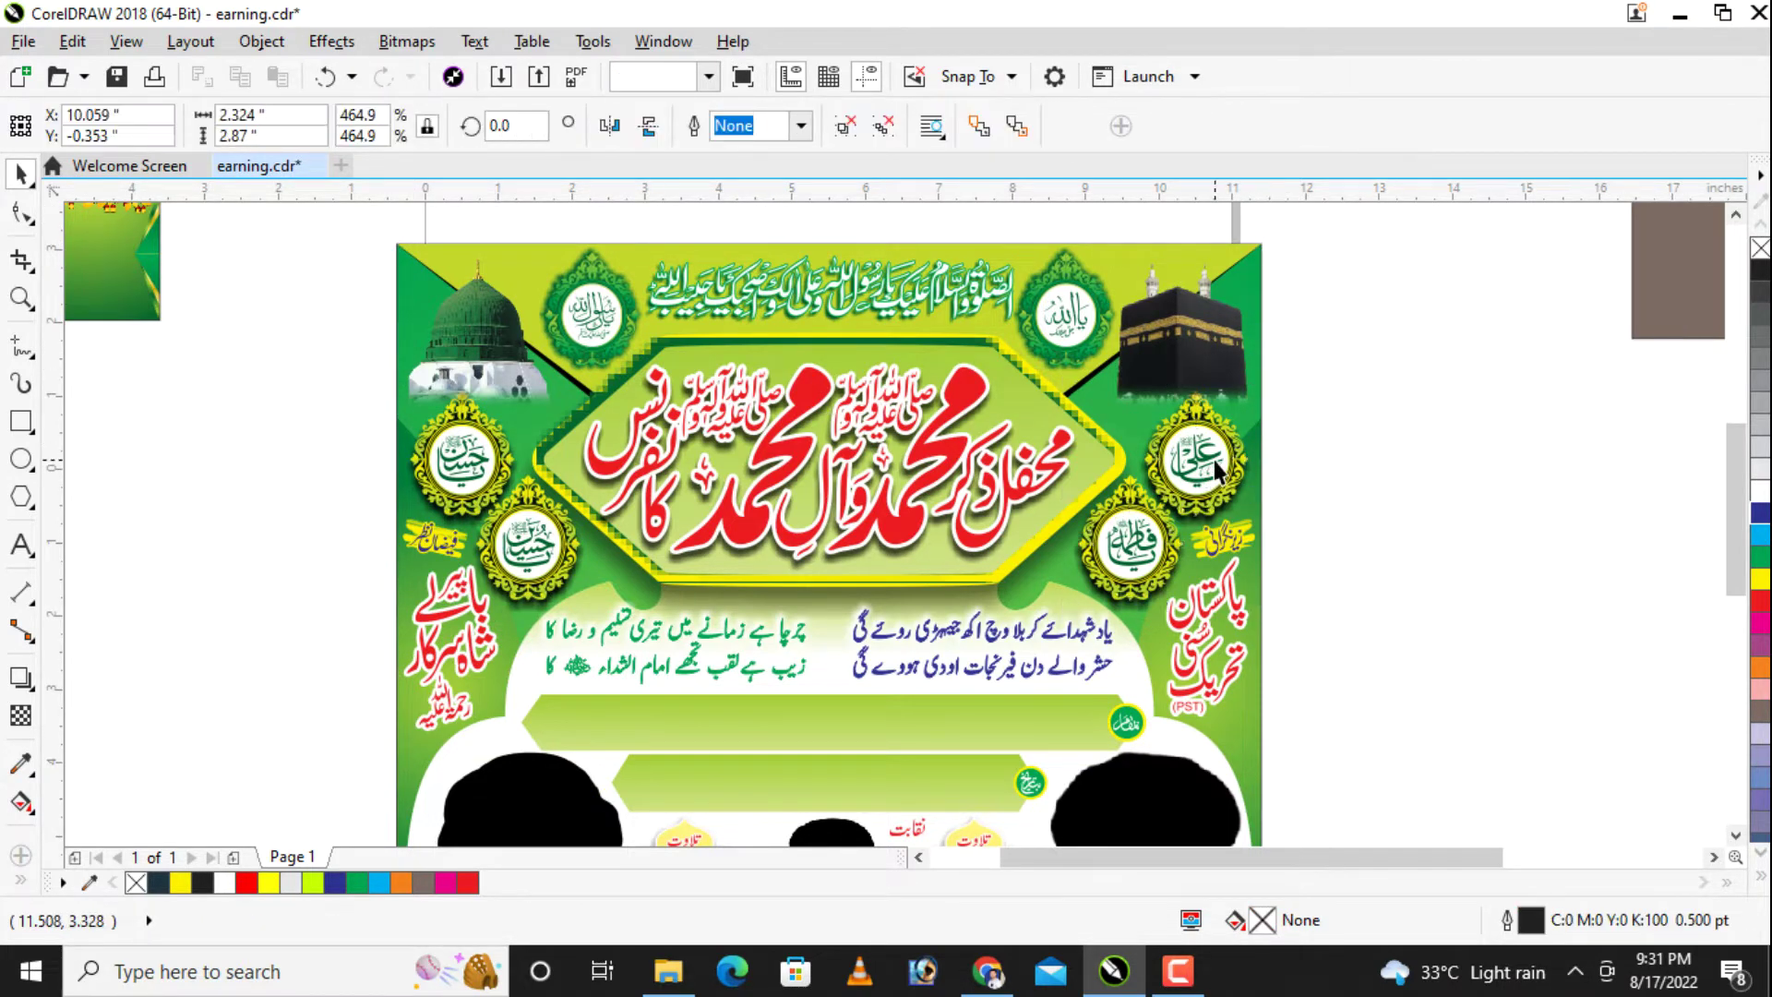
click(846, 127)
click(1242, 602)
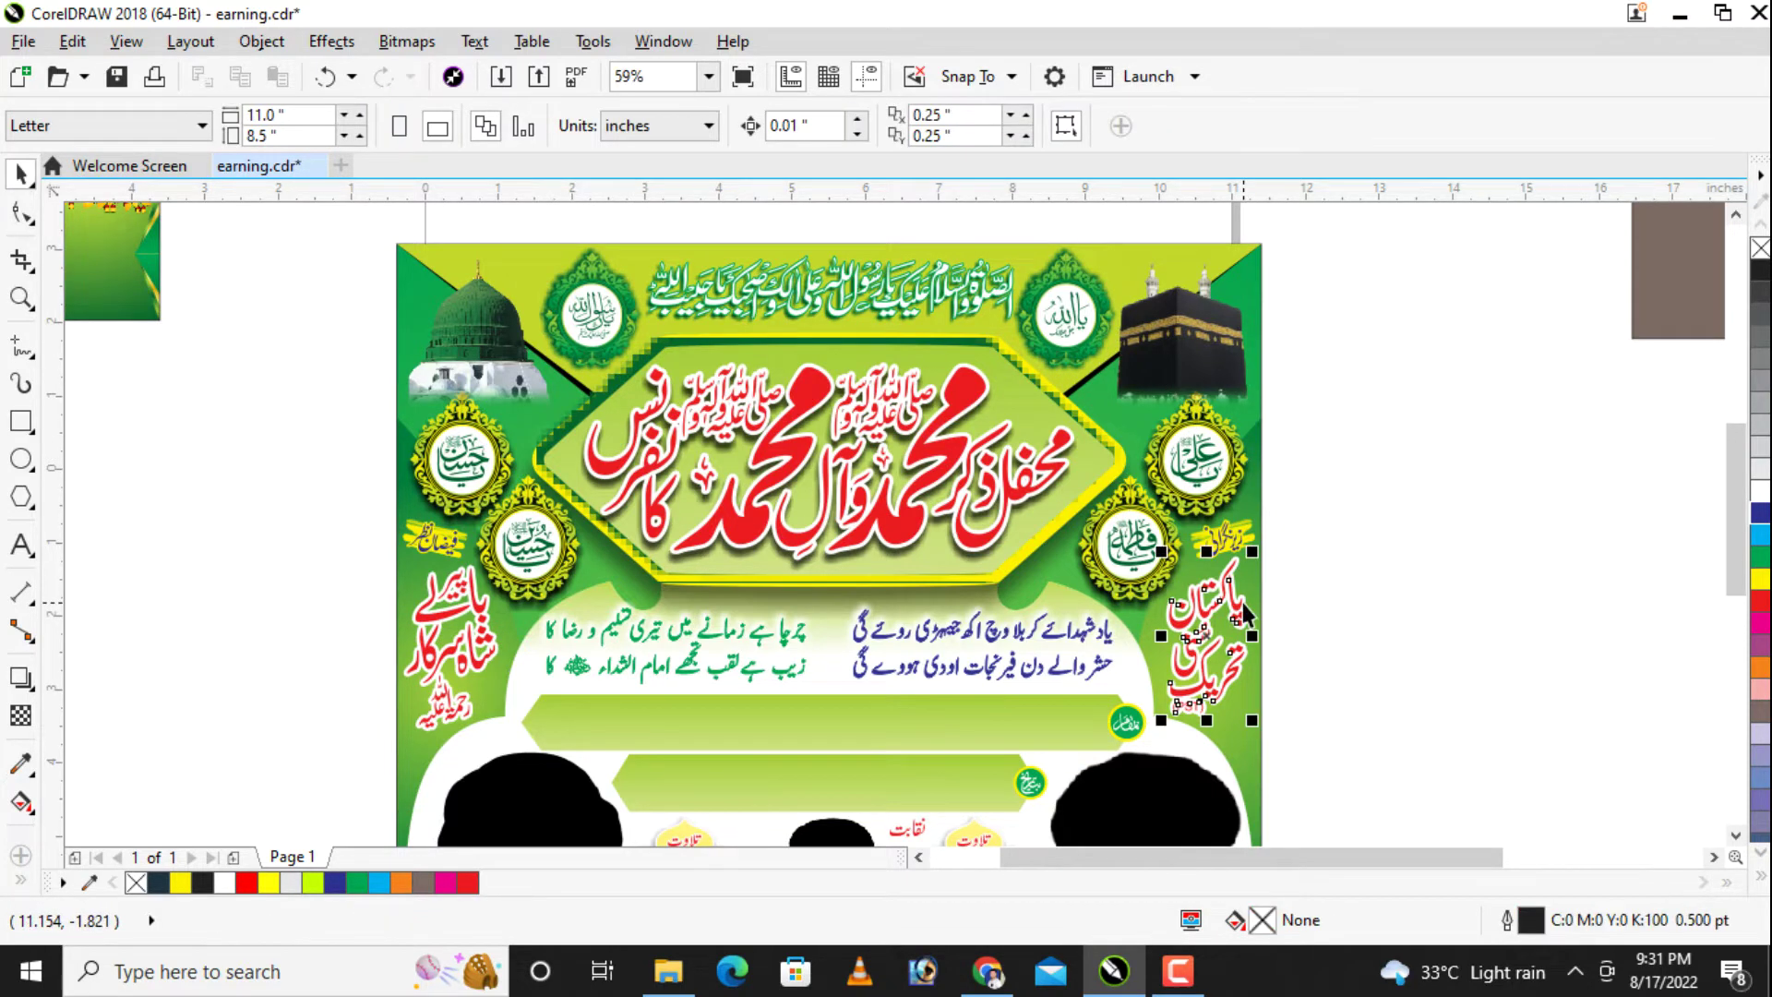
click(491, 650)
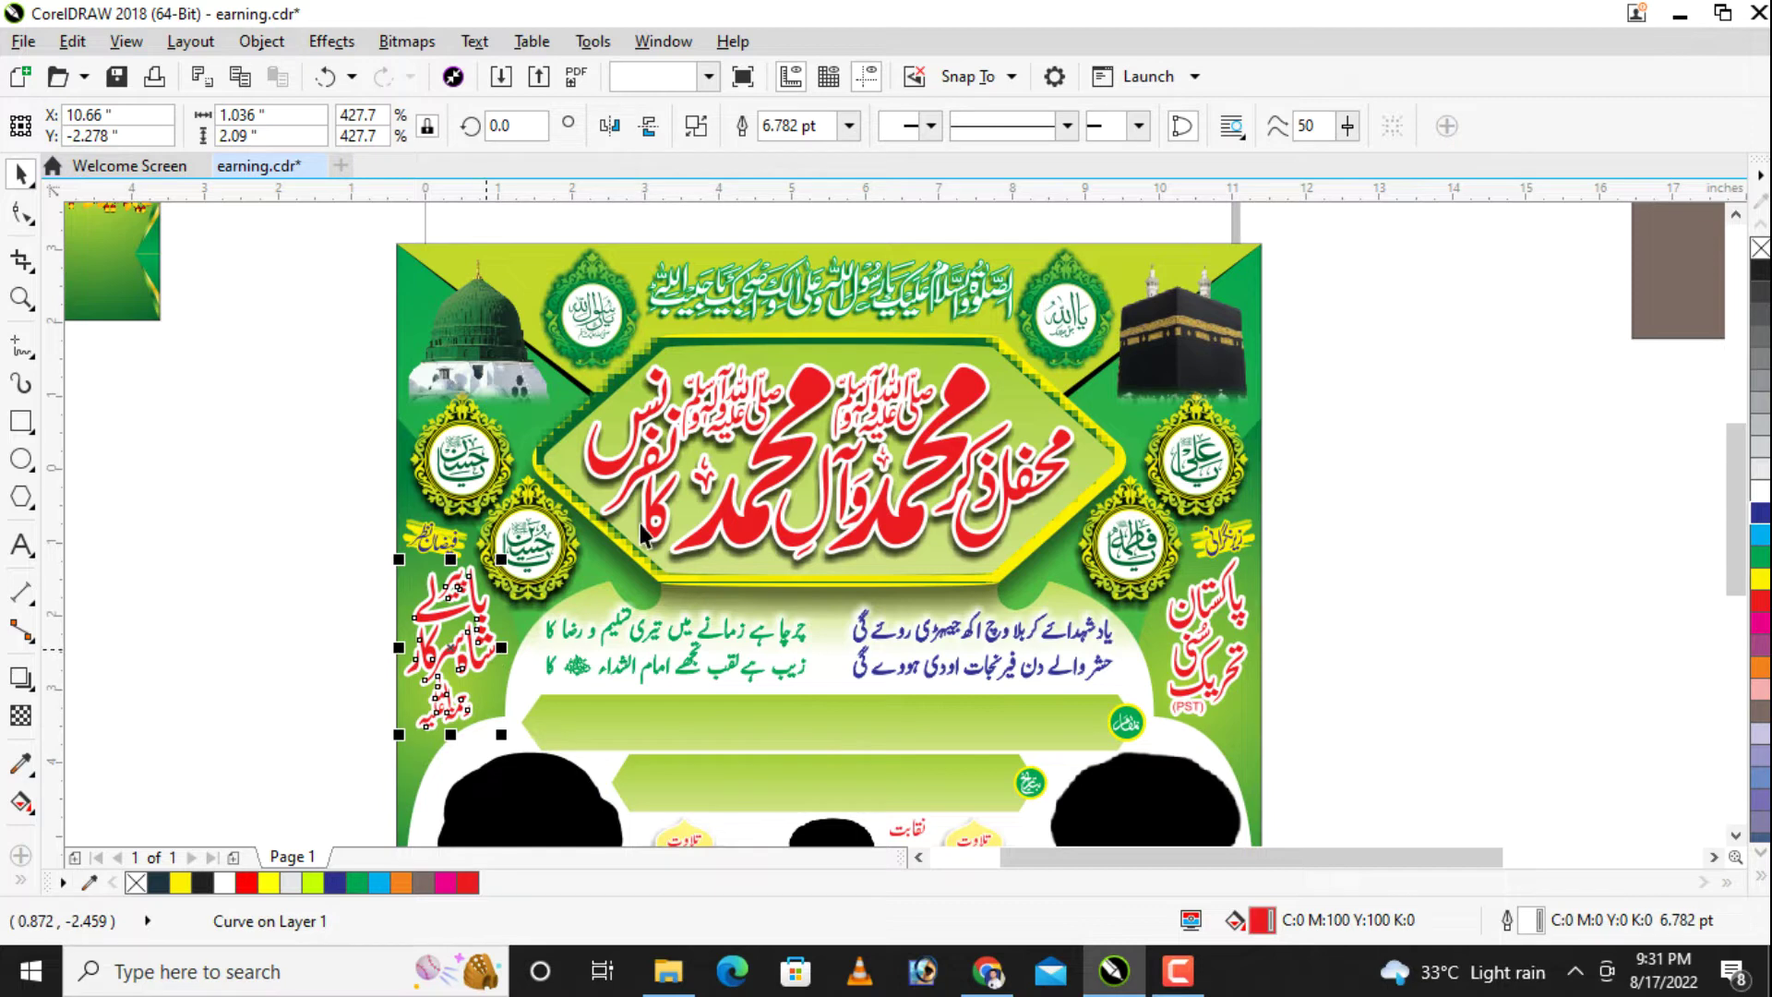
click(1096, 635)
click(995, 480)
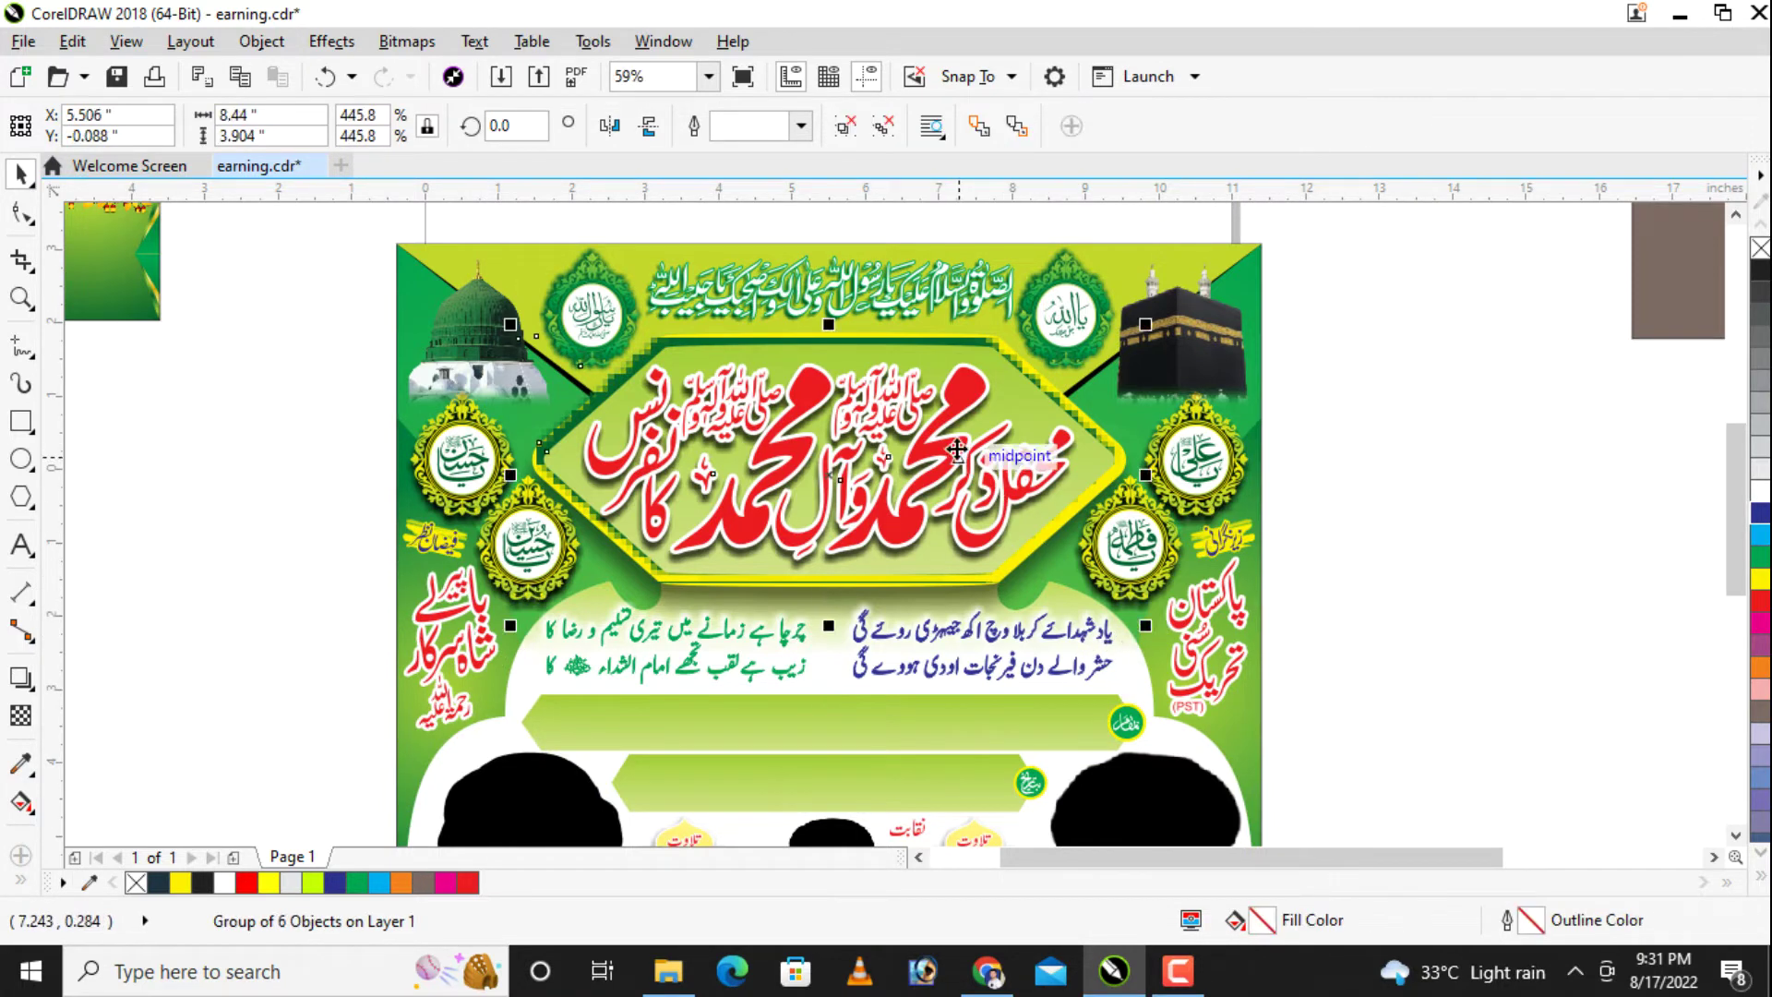
Step: Try dark blue on the headline, undo it, then ungroup the heading artwork
click(1760, 514)
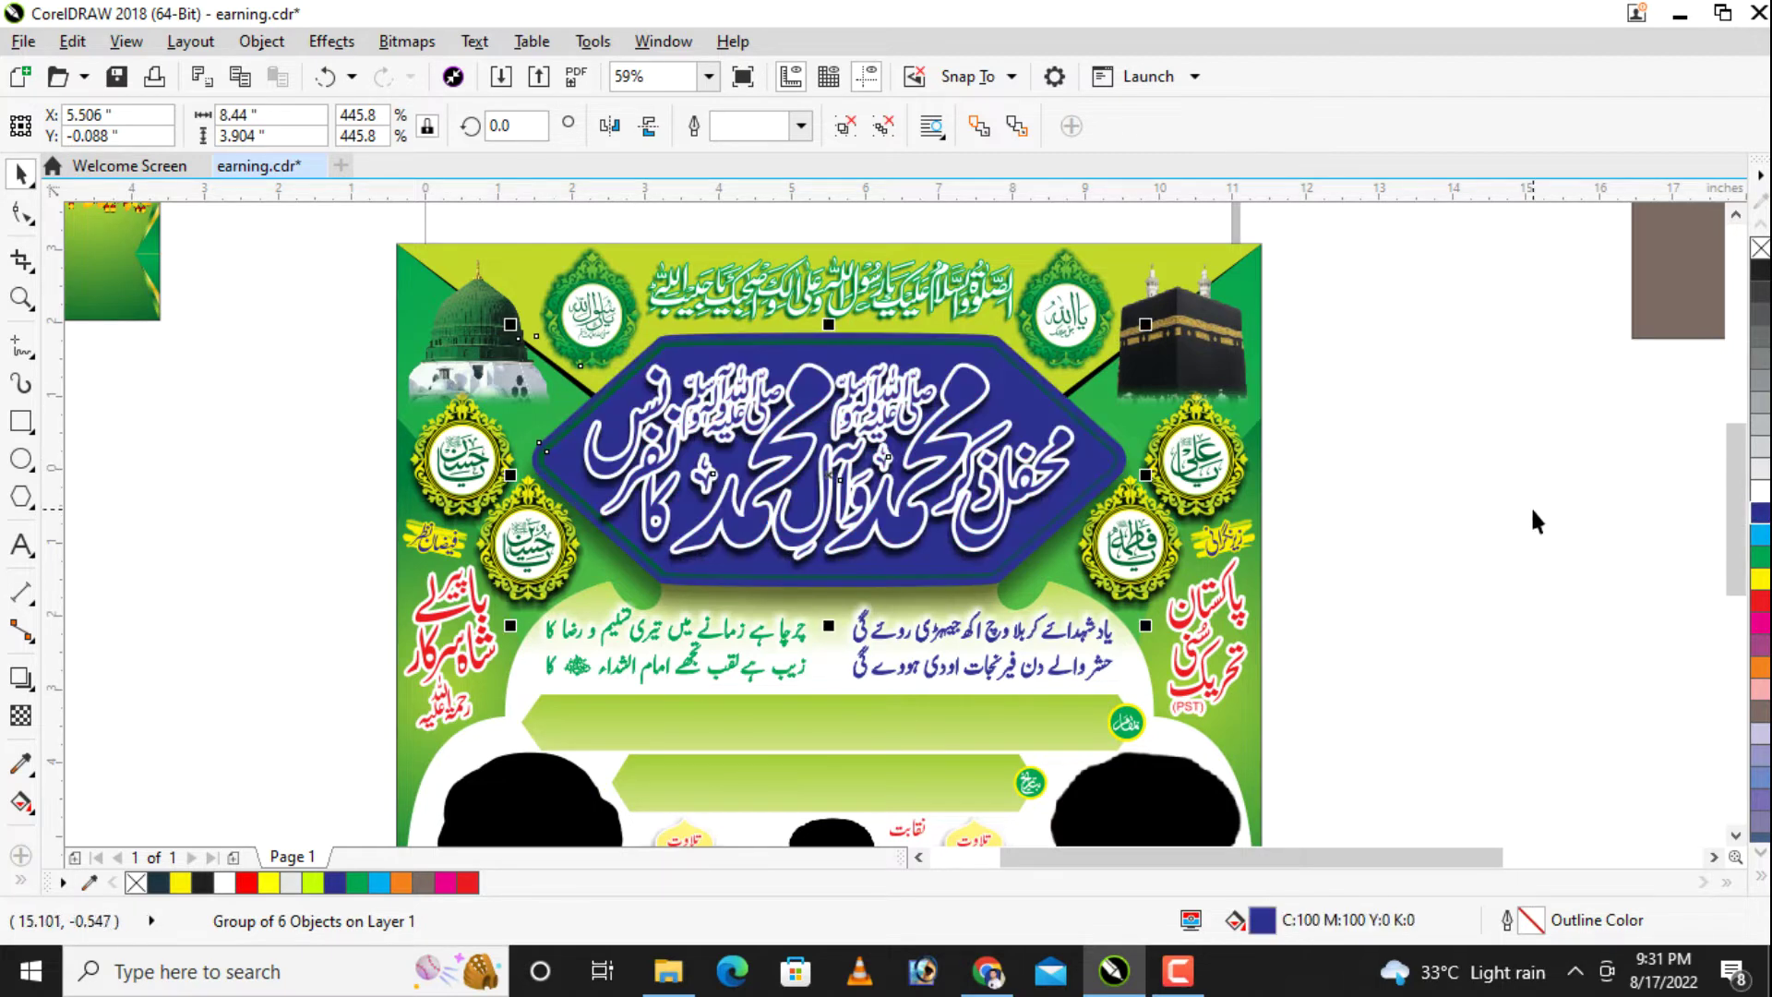
key(ctrl+z)
click(1030, 489)
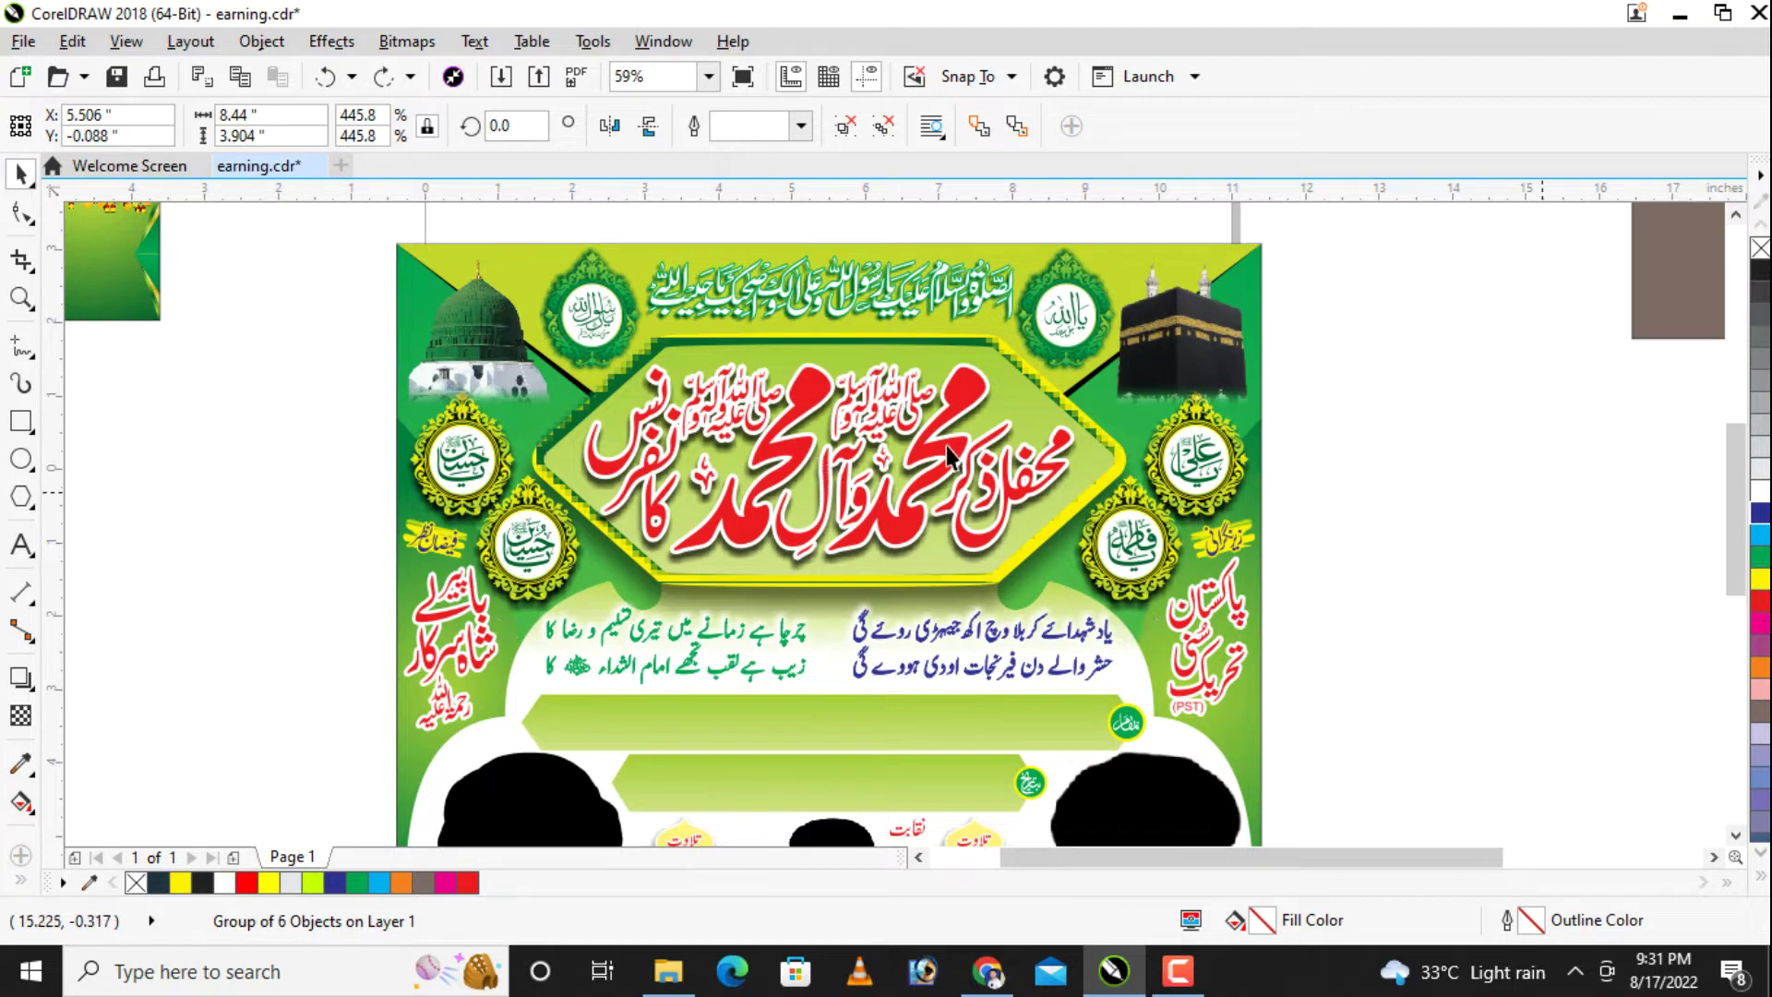
key(F5)
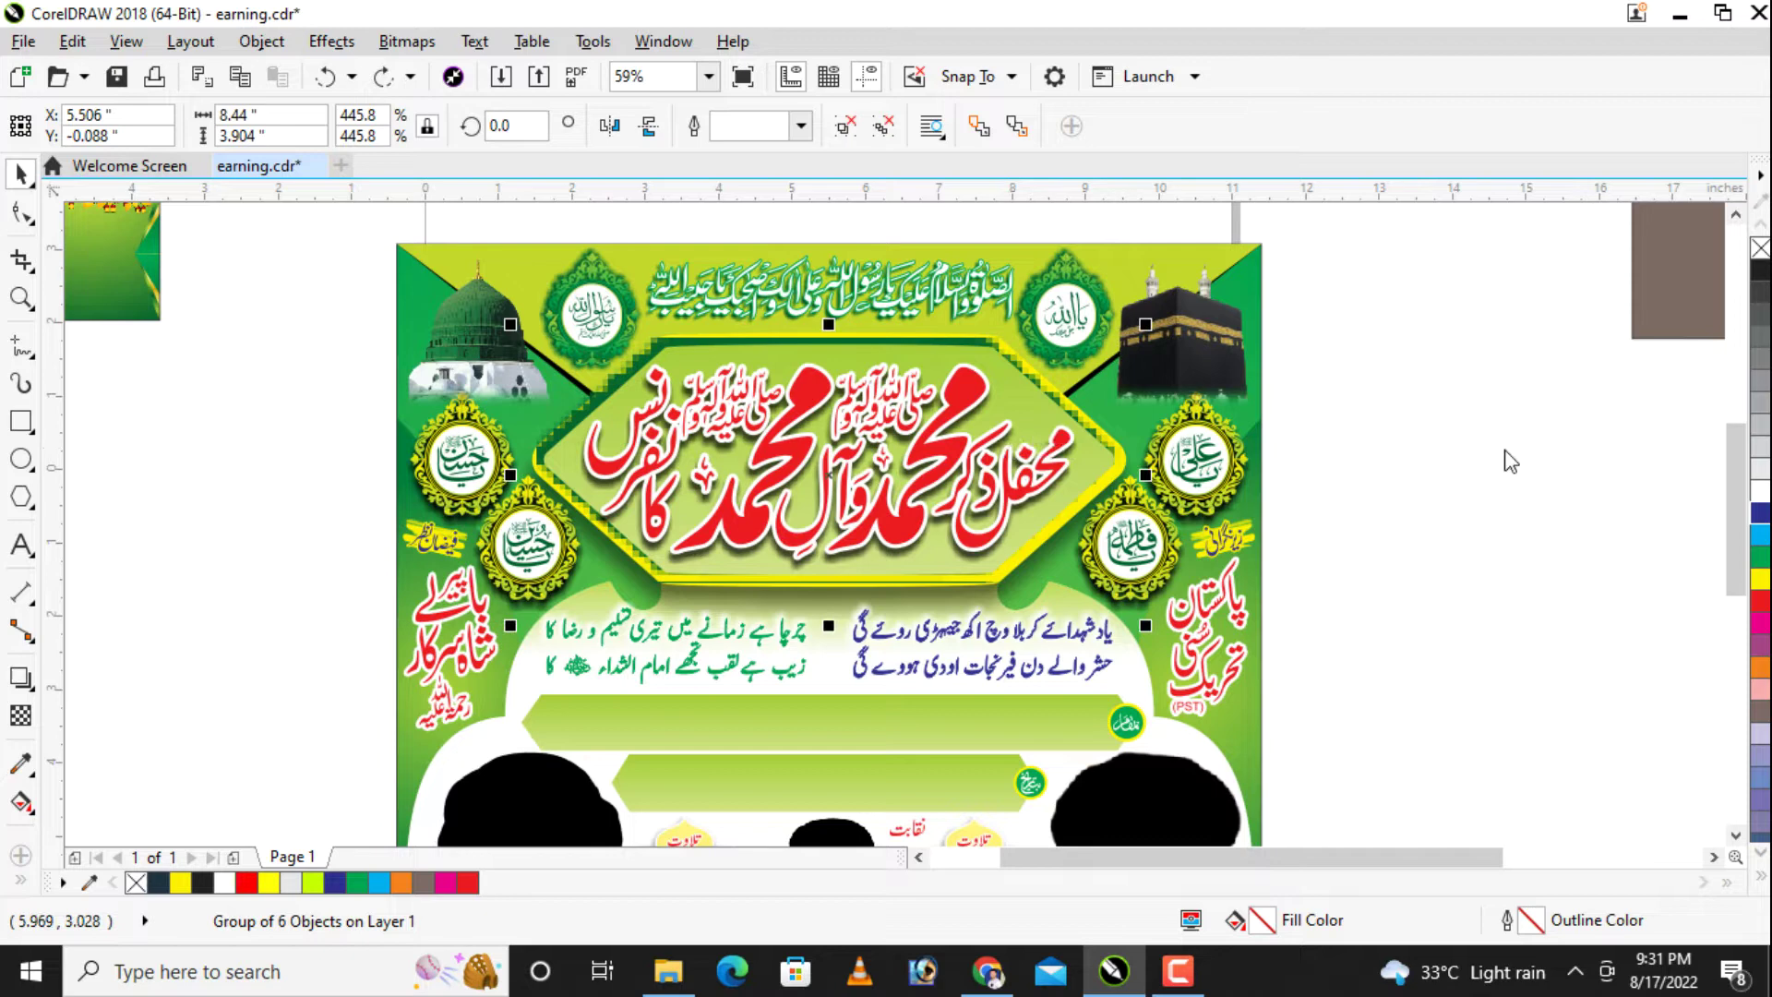
key(ctrl+u)
key(F5)
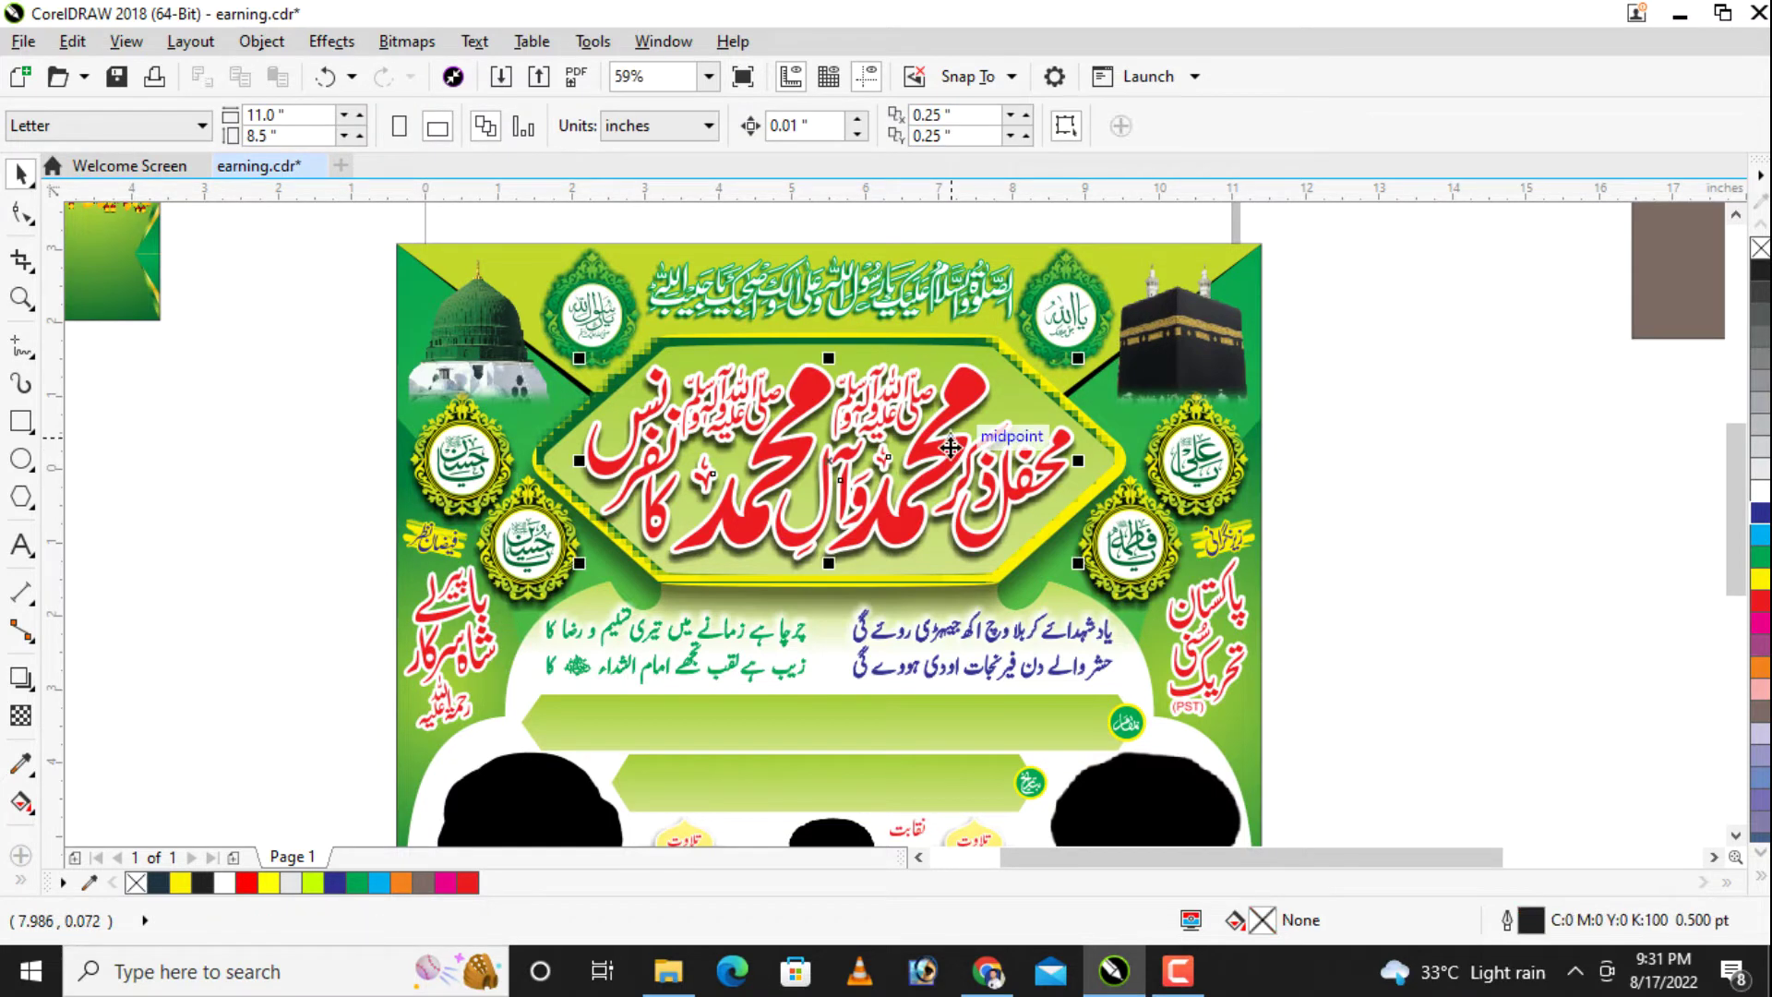
Step: Try blue, black, yellow, magenta, orange and red on the heading, finishing on dark blue
click(1760, 513)
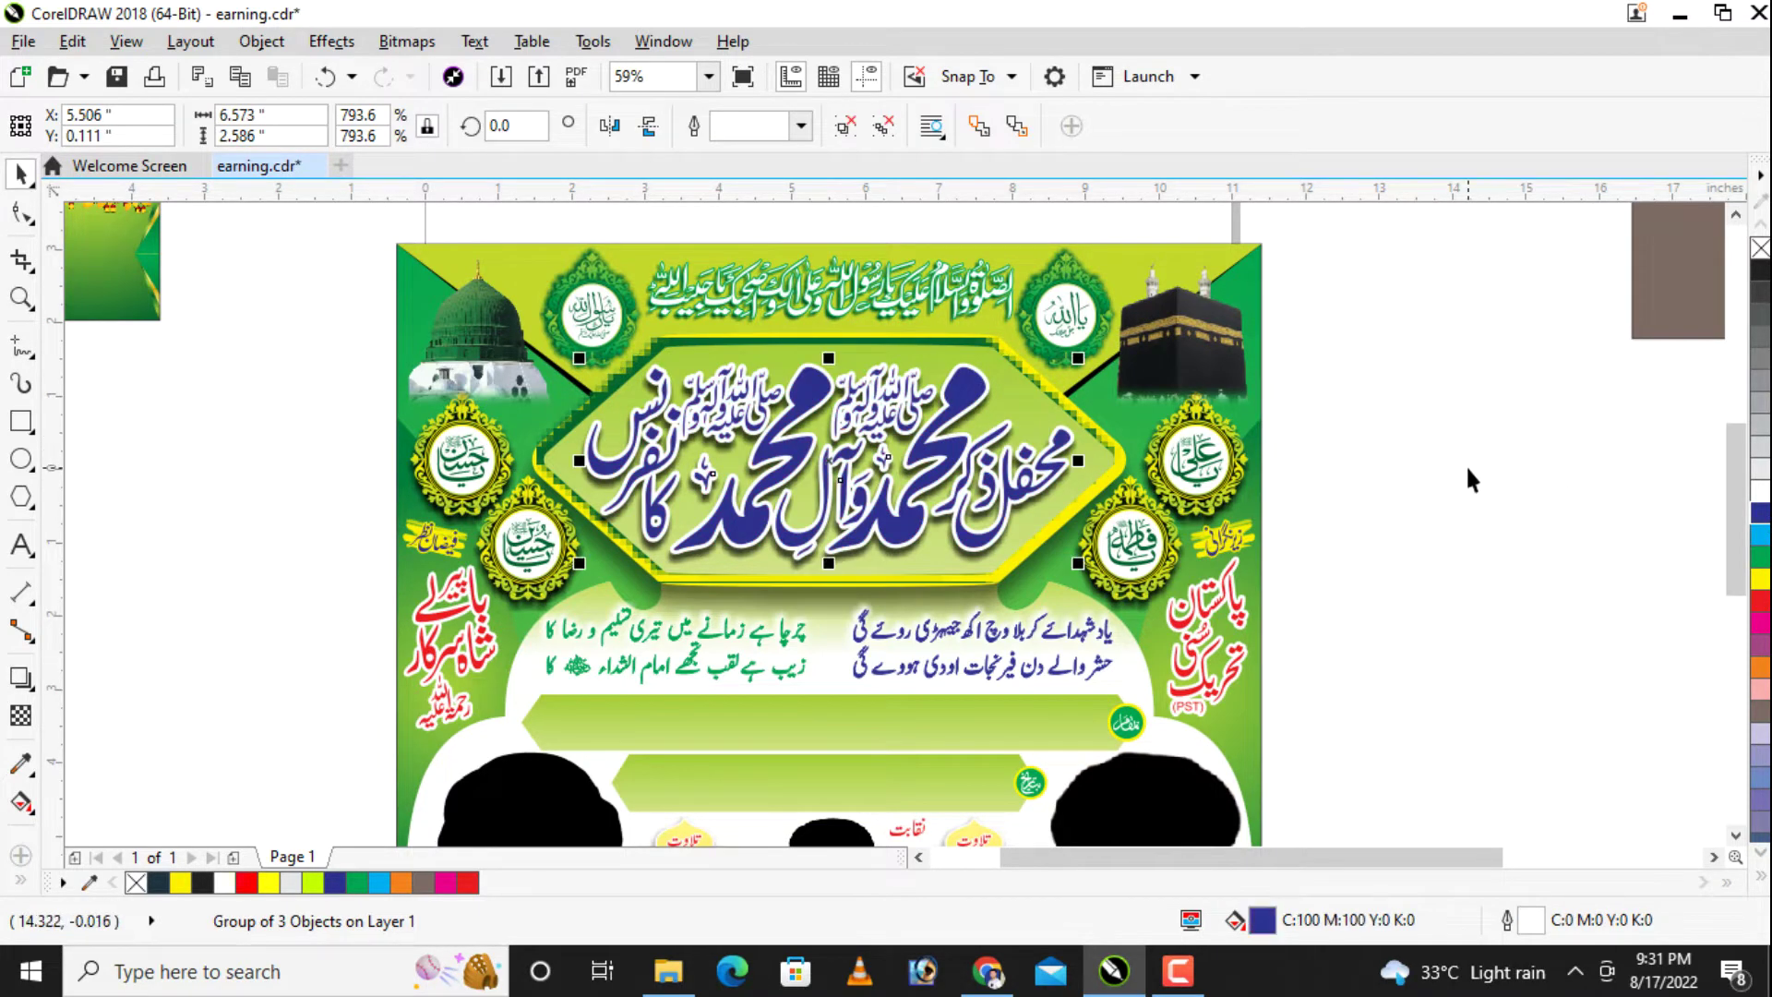
click(1760, 269)
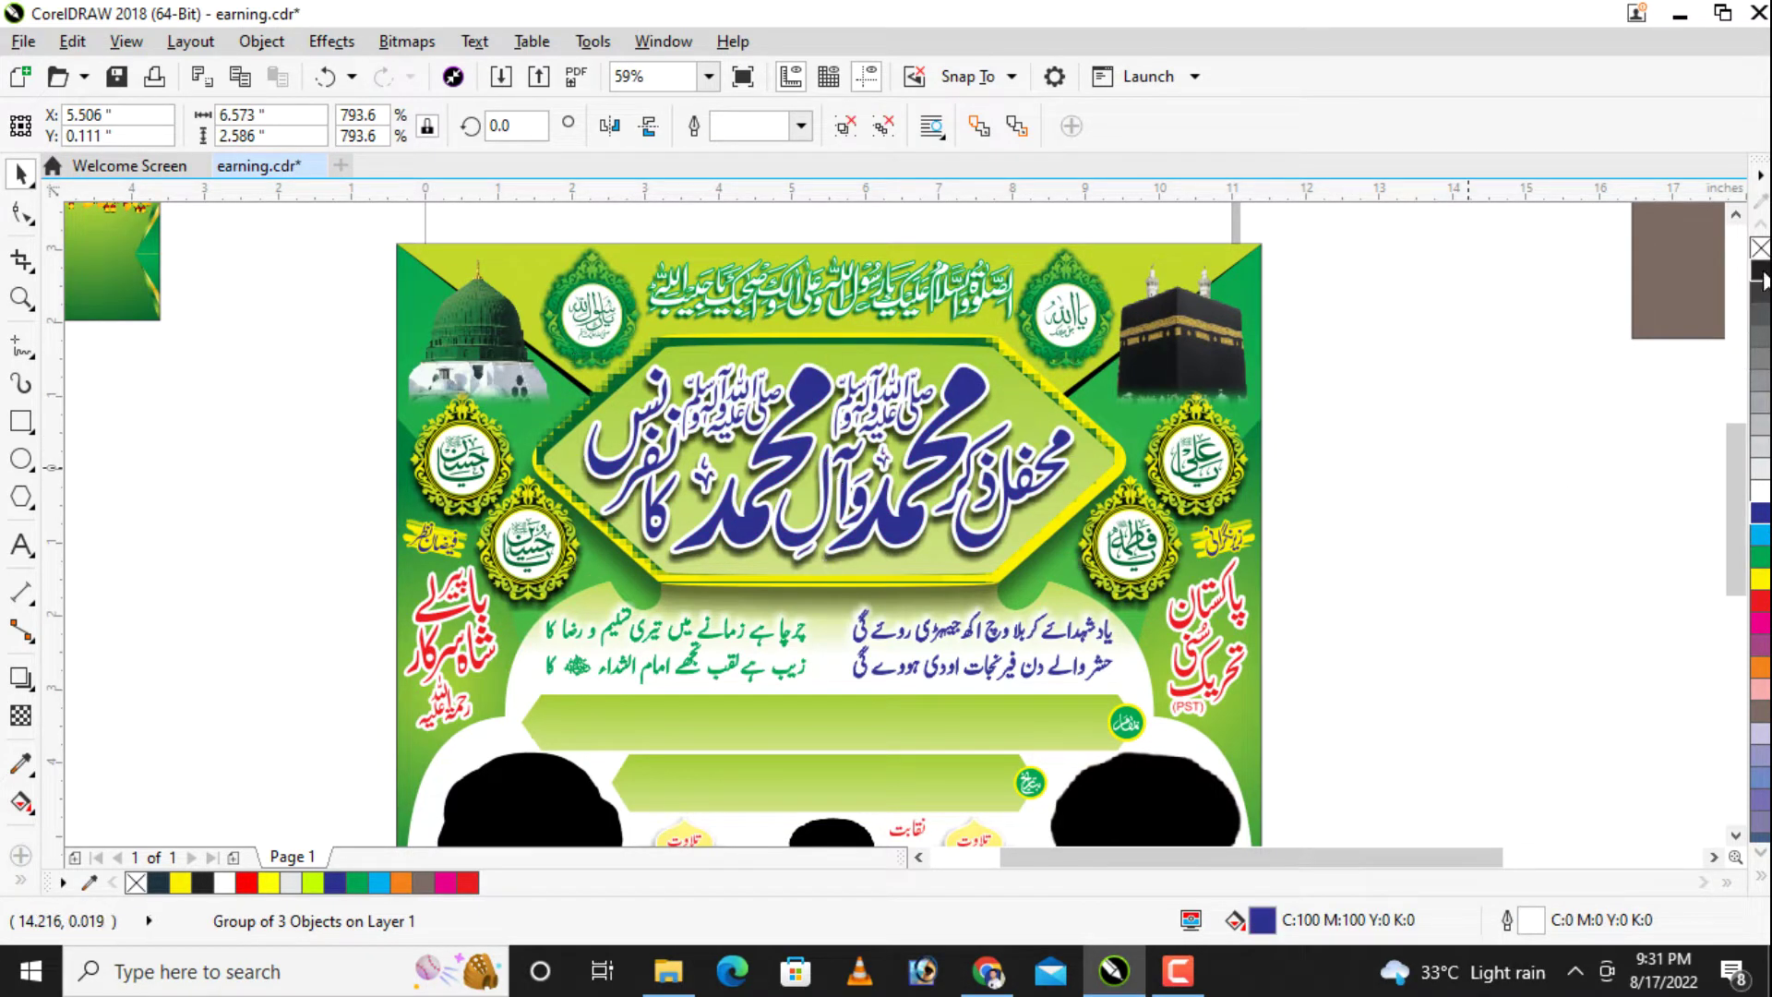
click(1760, 579)
click(1760, 604)
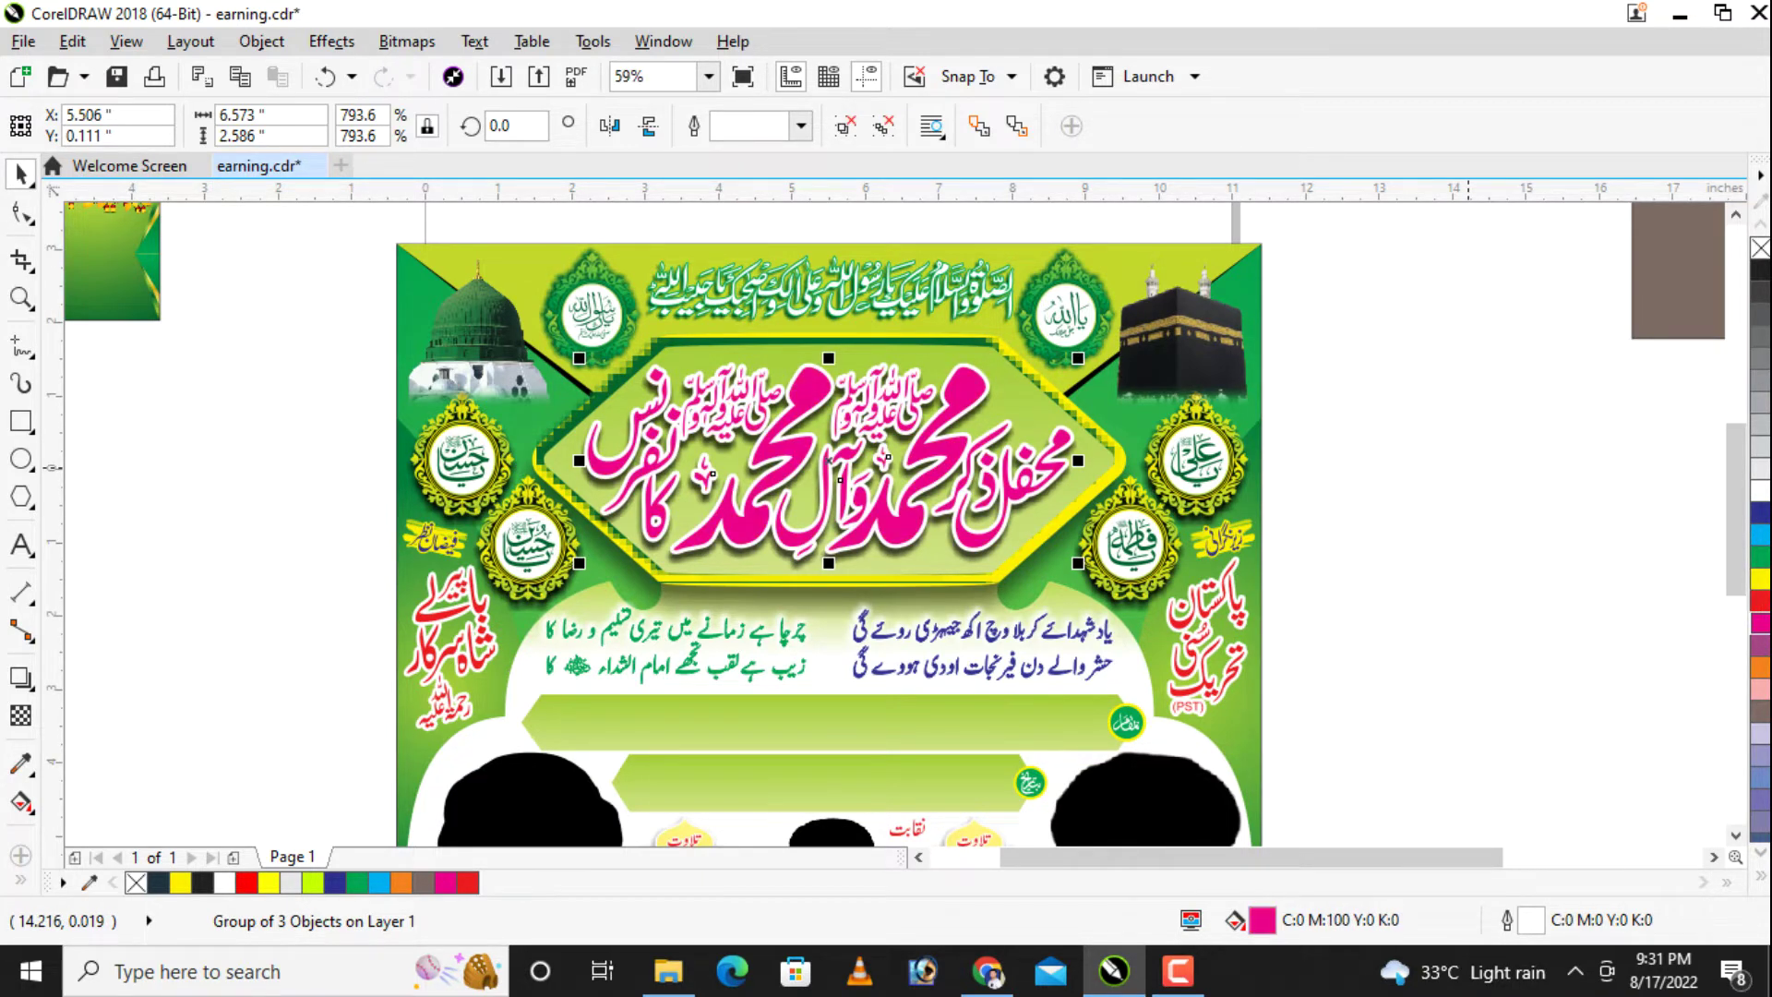
click(1760, 670)
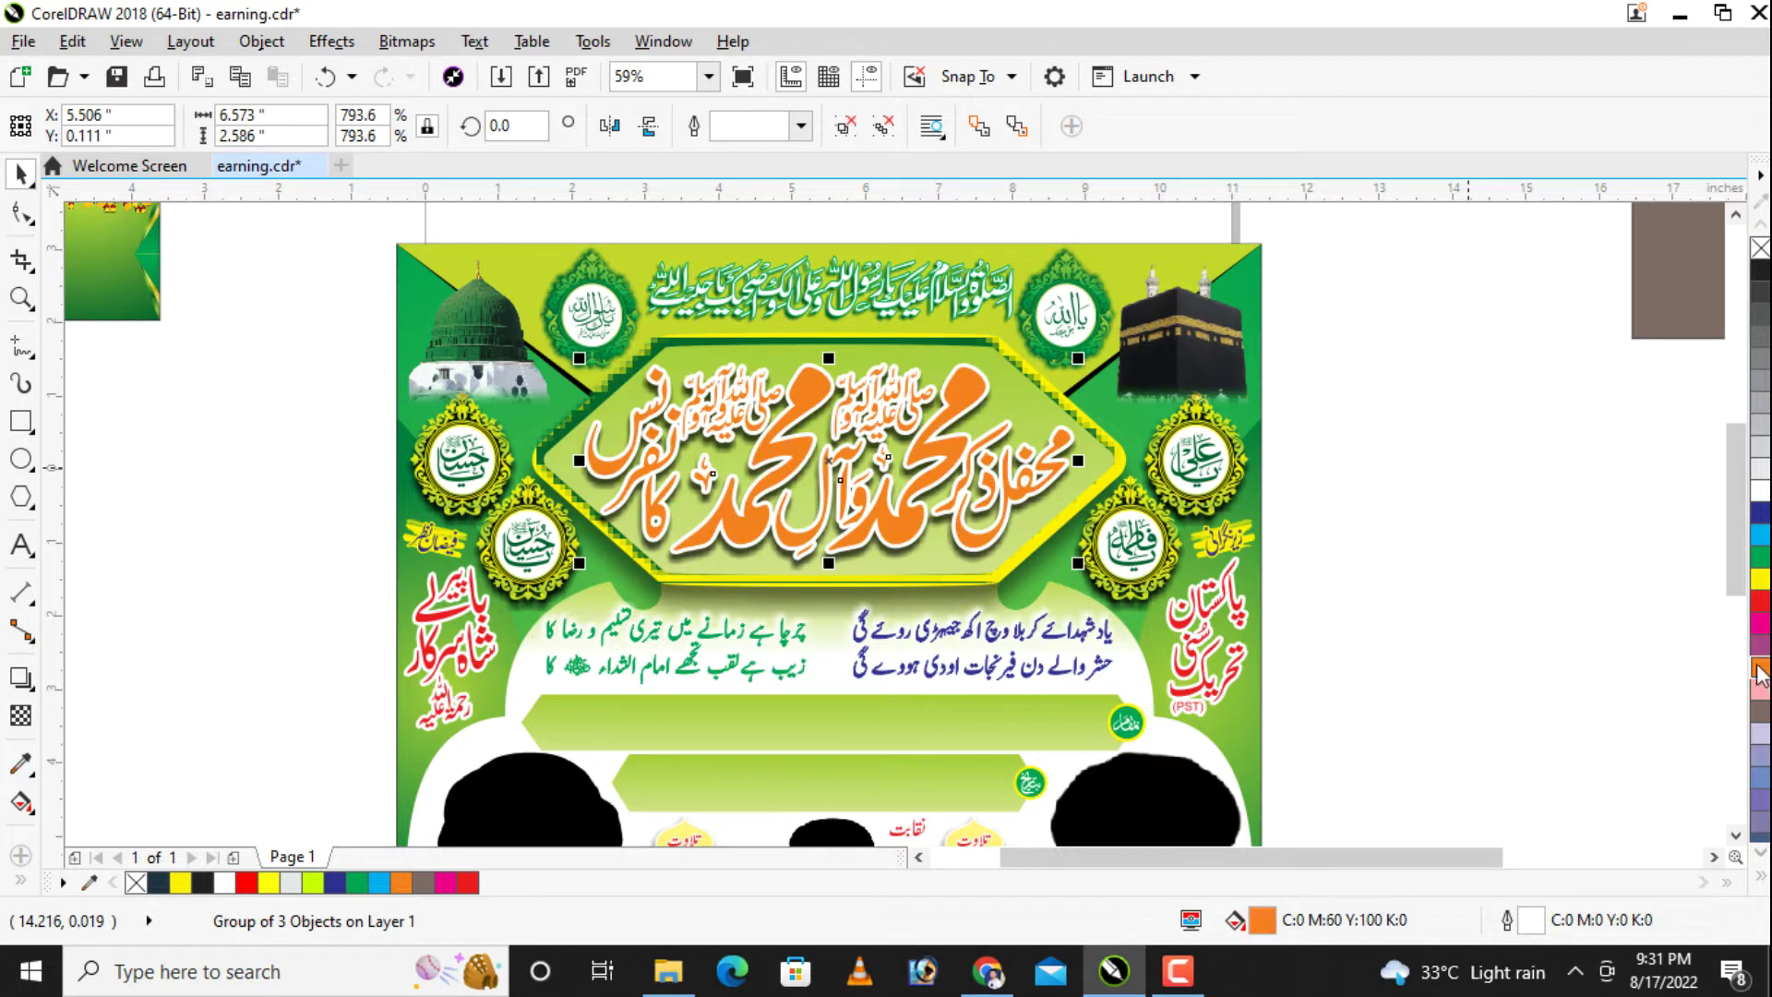
click(1762, 602)
click(1760, 576)
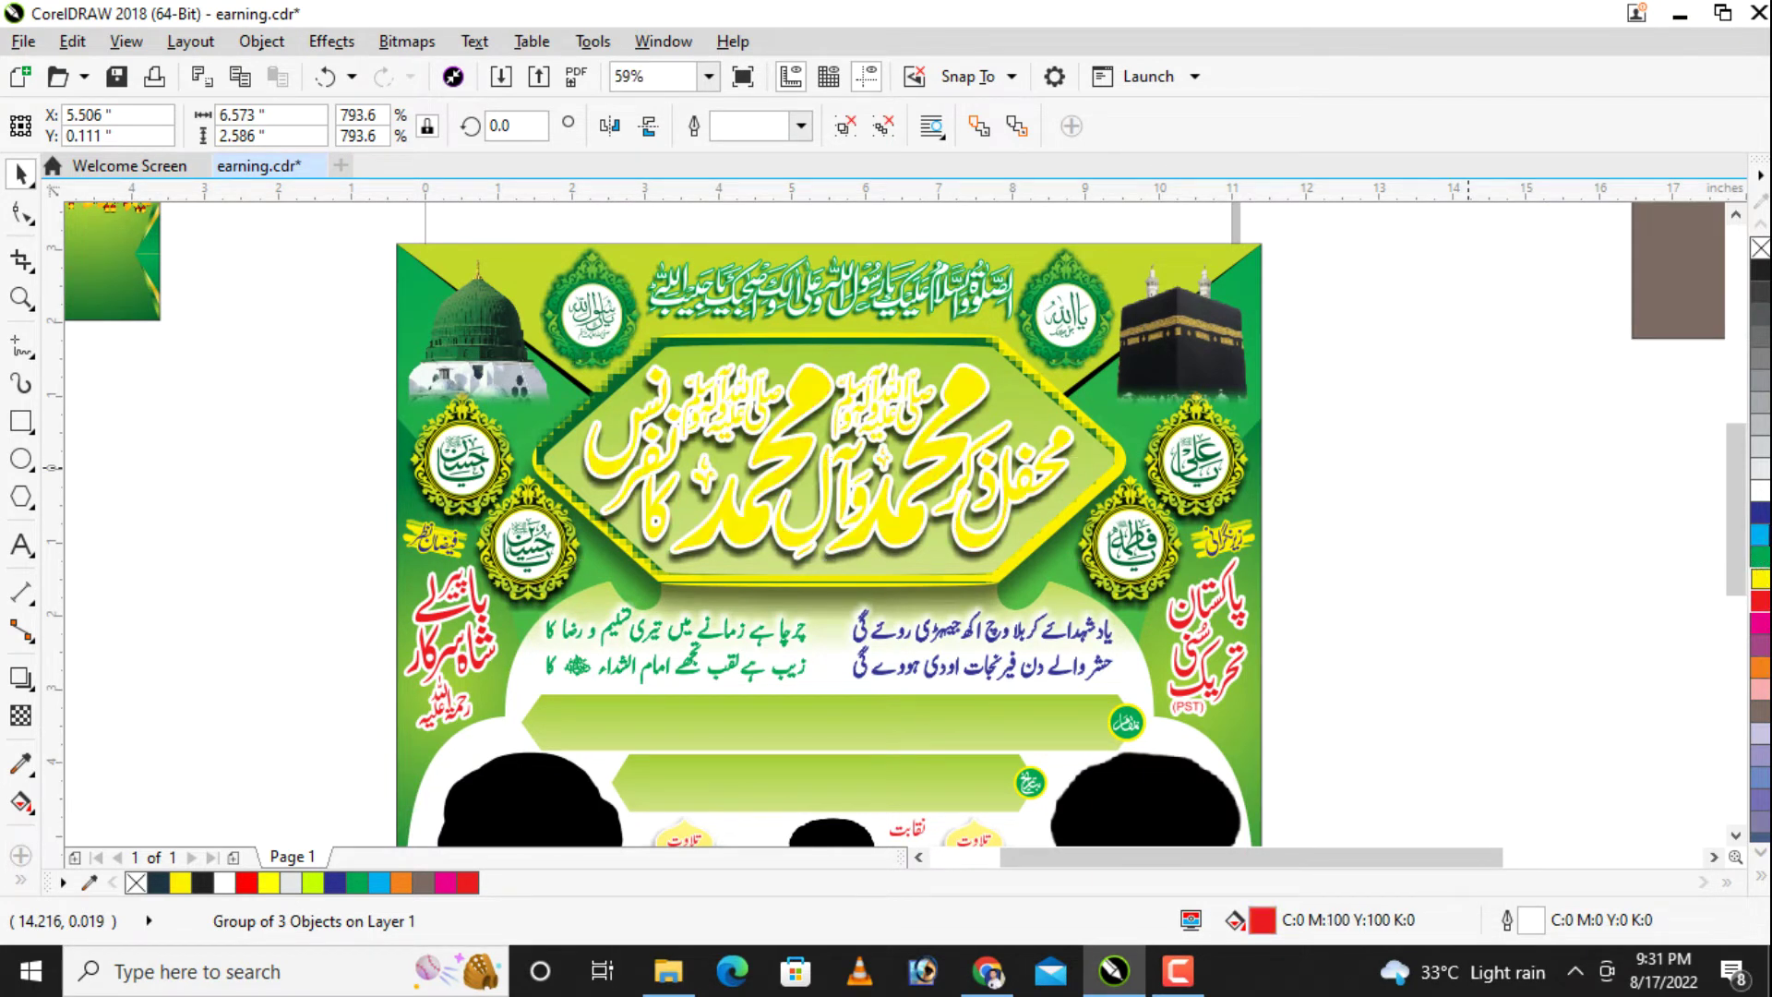
click(1761, 513)
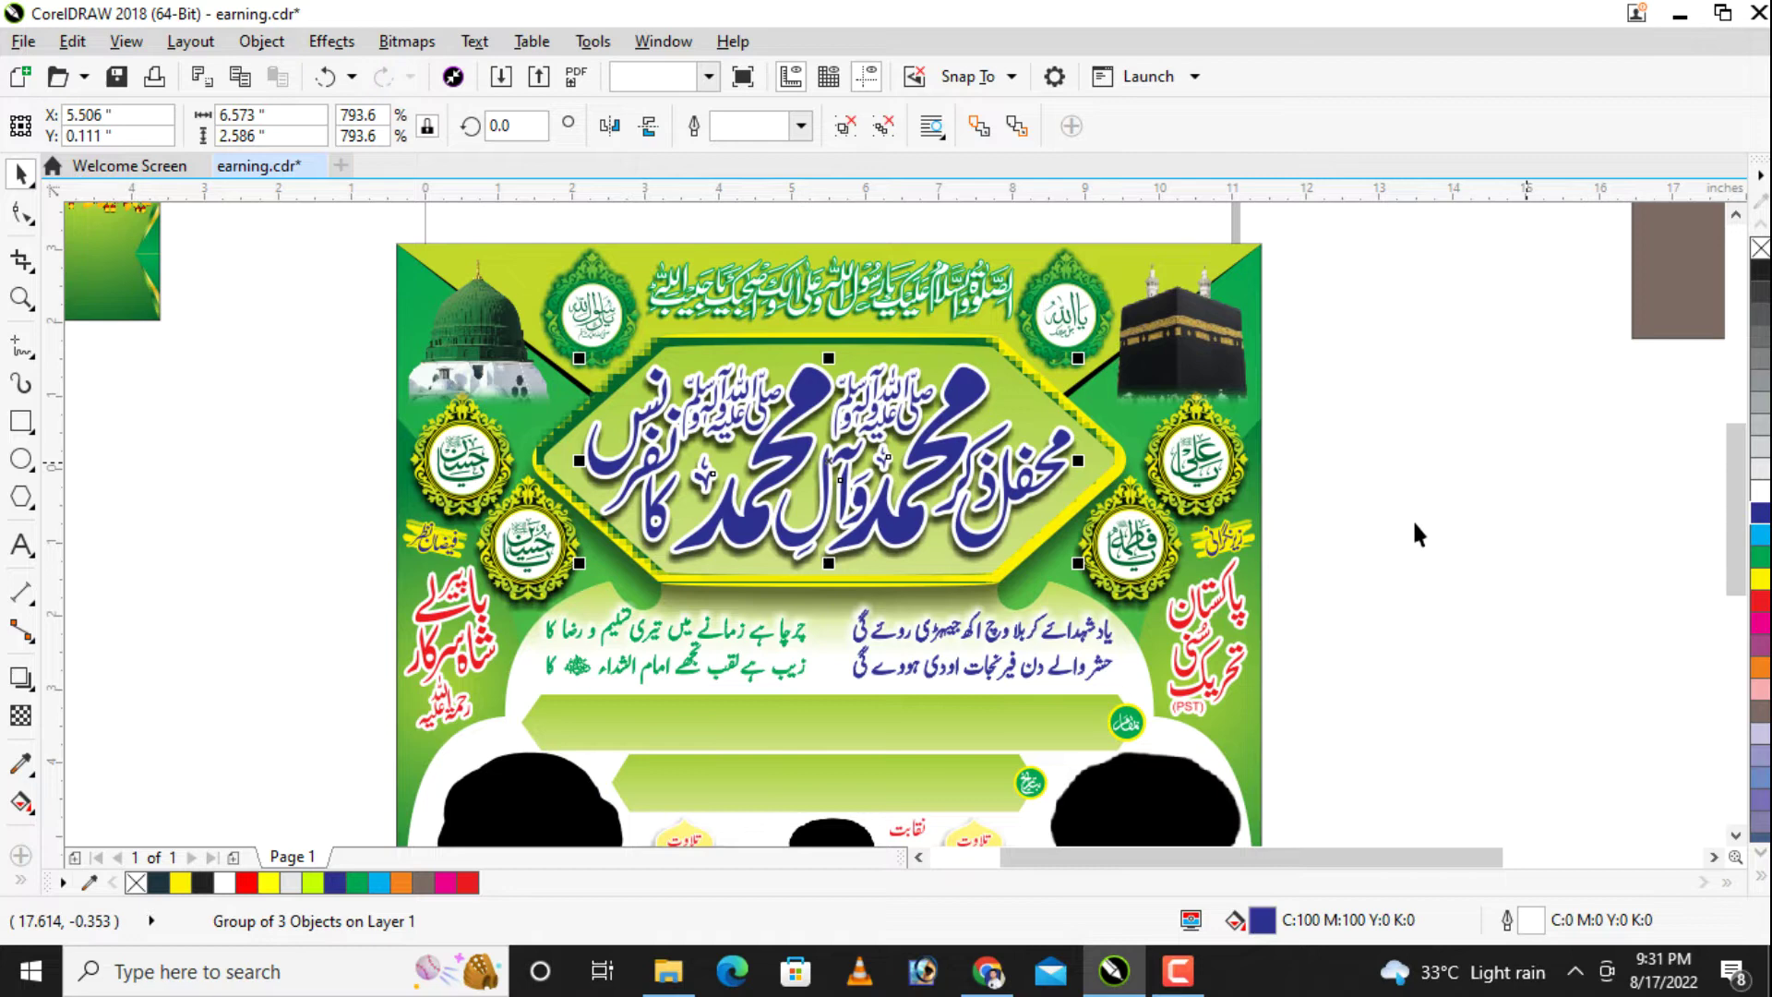
key(Escape)
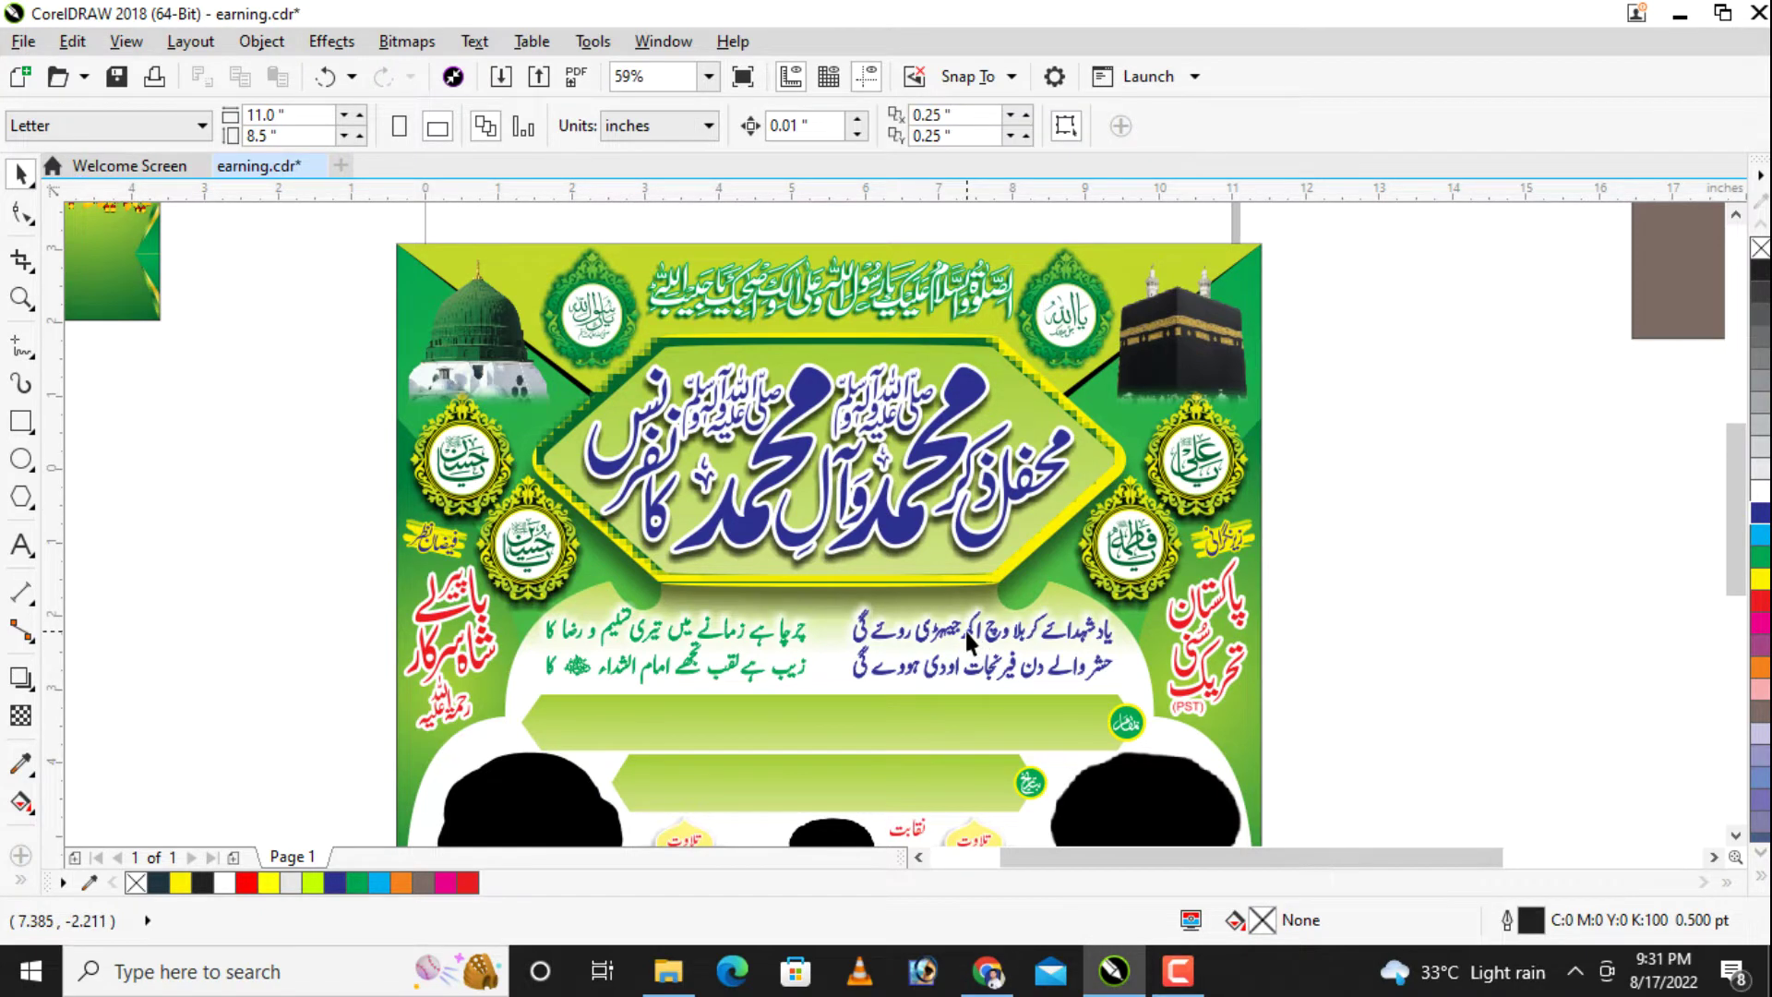
Step: Ungroup the blue Urdu couplet under the heading into separate pieces
click(965, 628)
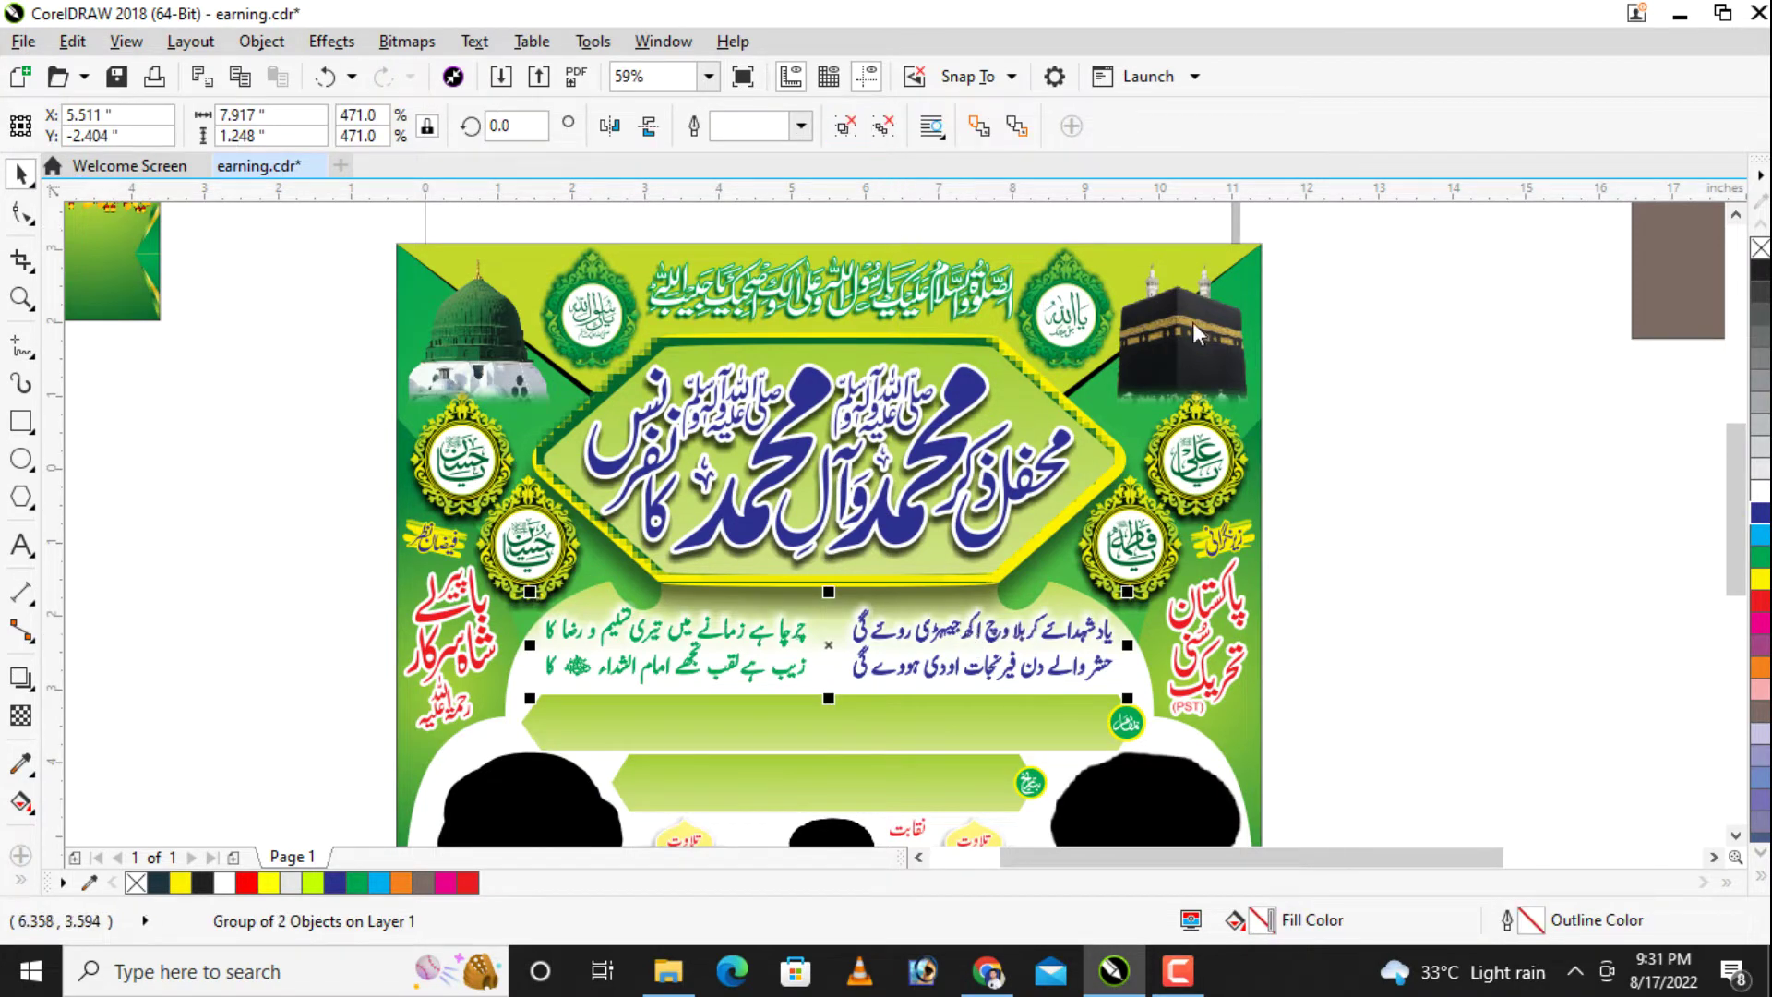
key(ctrl+u)
key(ctrl+g)
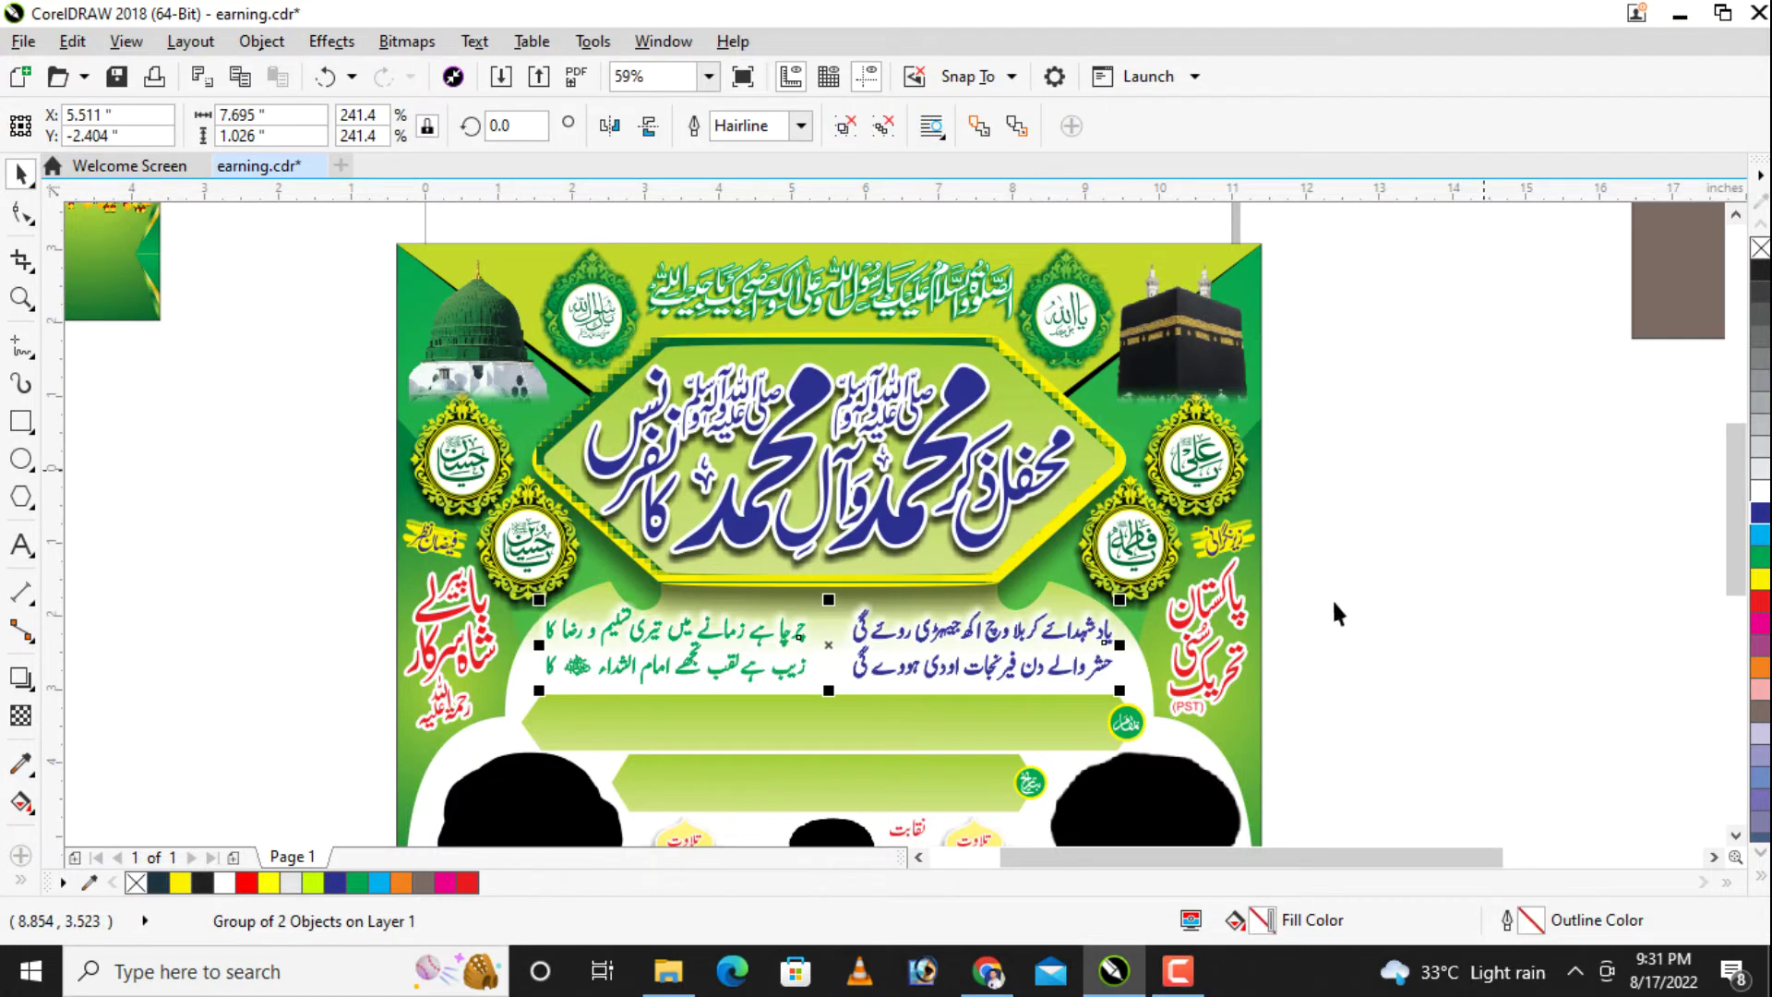
key(ctrl+u)
key(Escape)
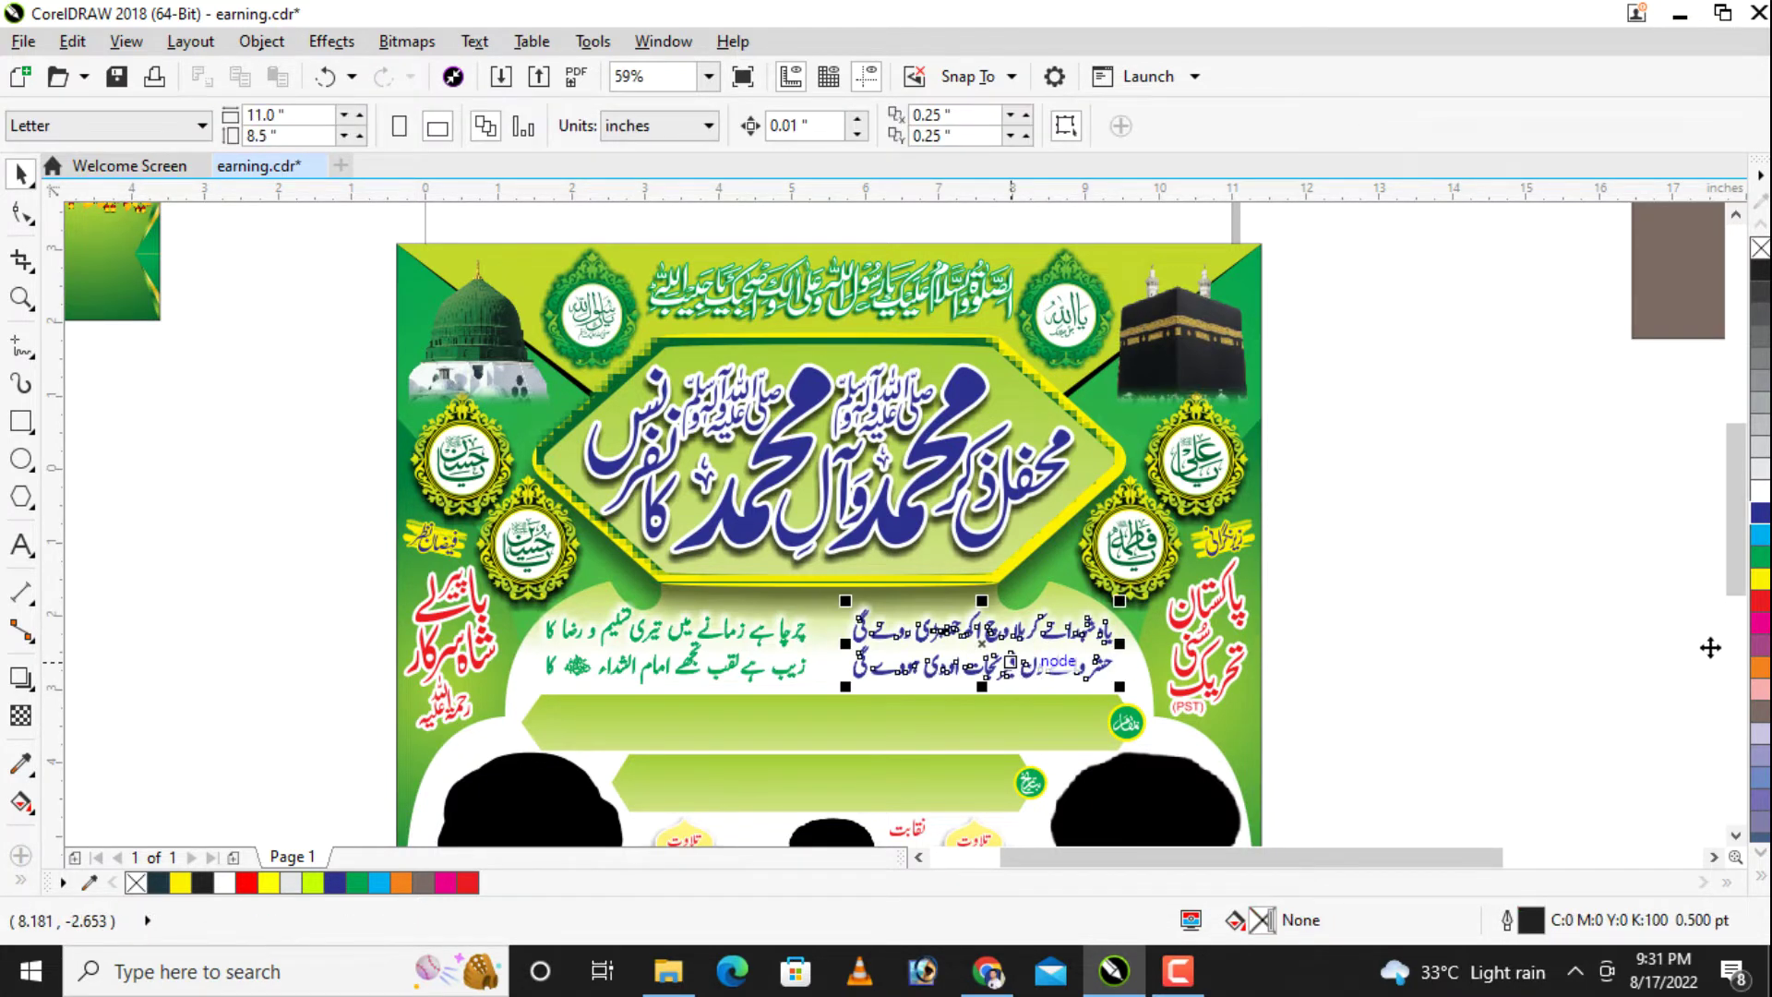
Step: Try red on the right couplet, keep it dark blue, and dismiss the Document Defaults prompt
click(1010, 662)
click(1763, 605)
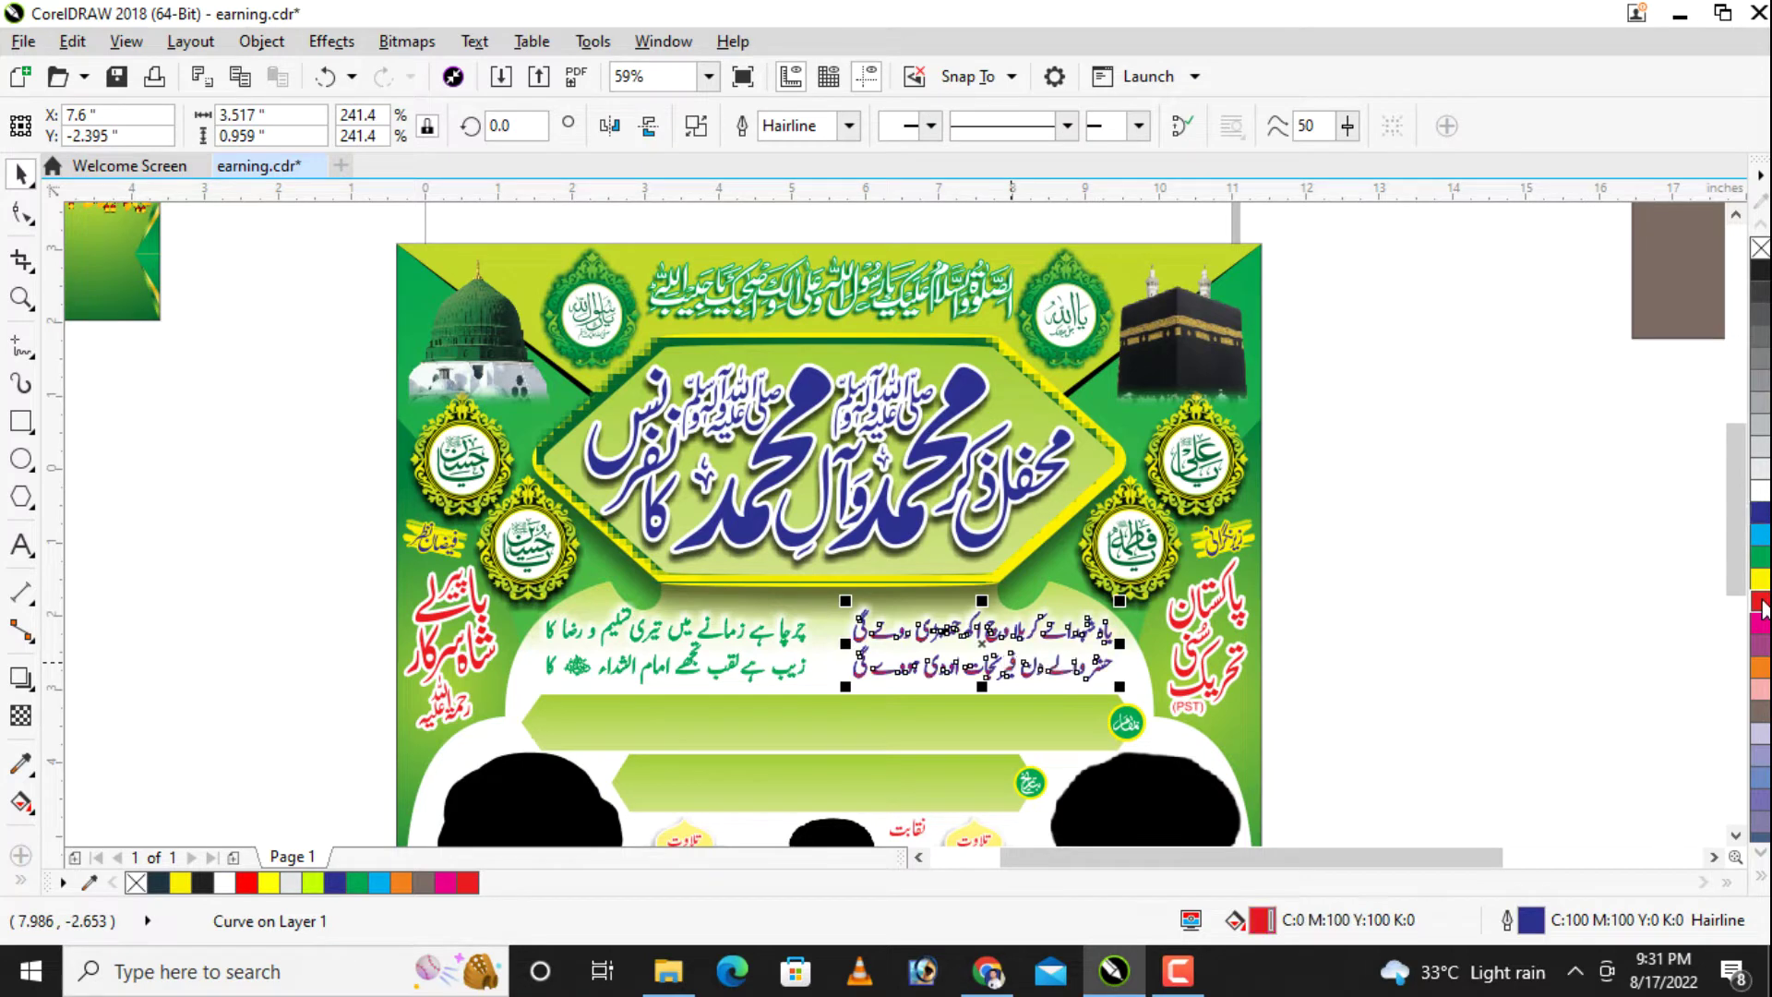
click(1761, 510)
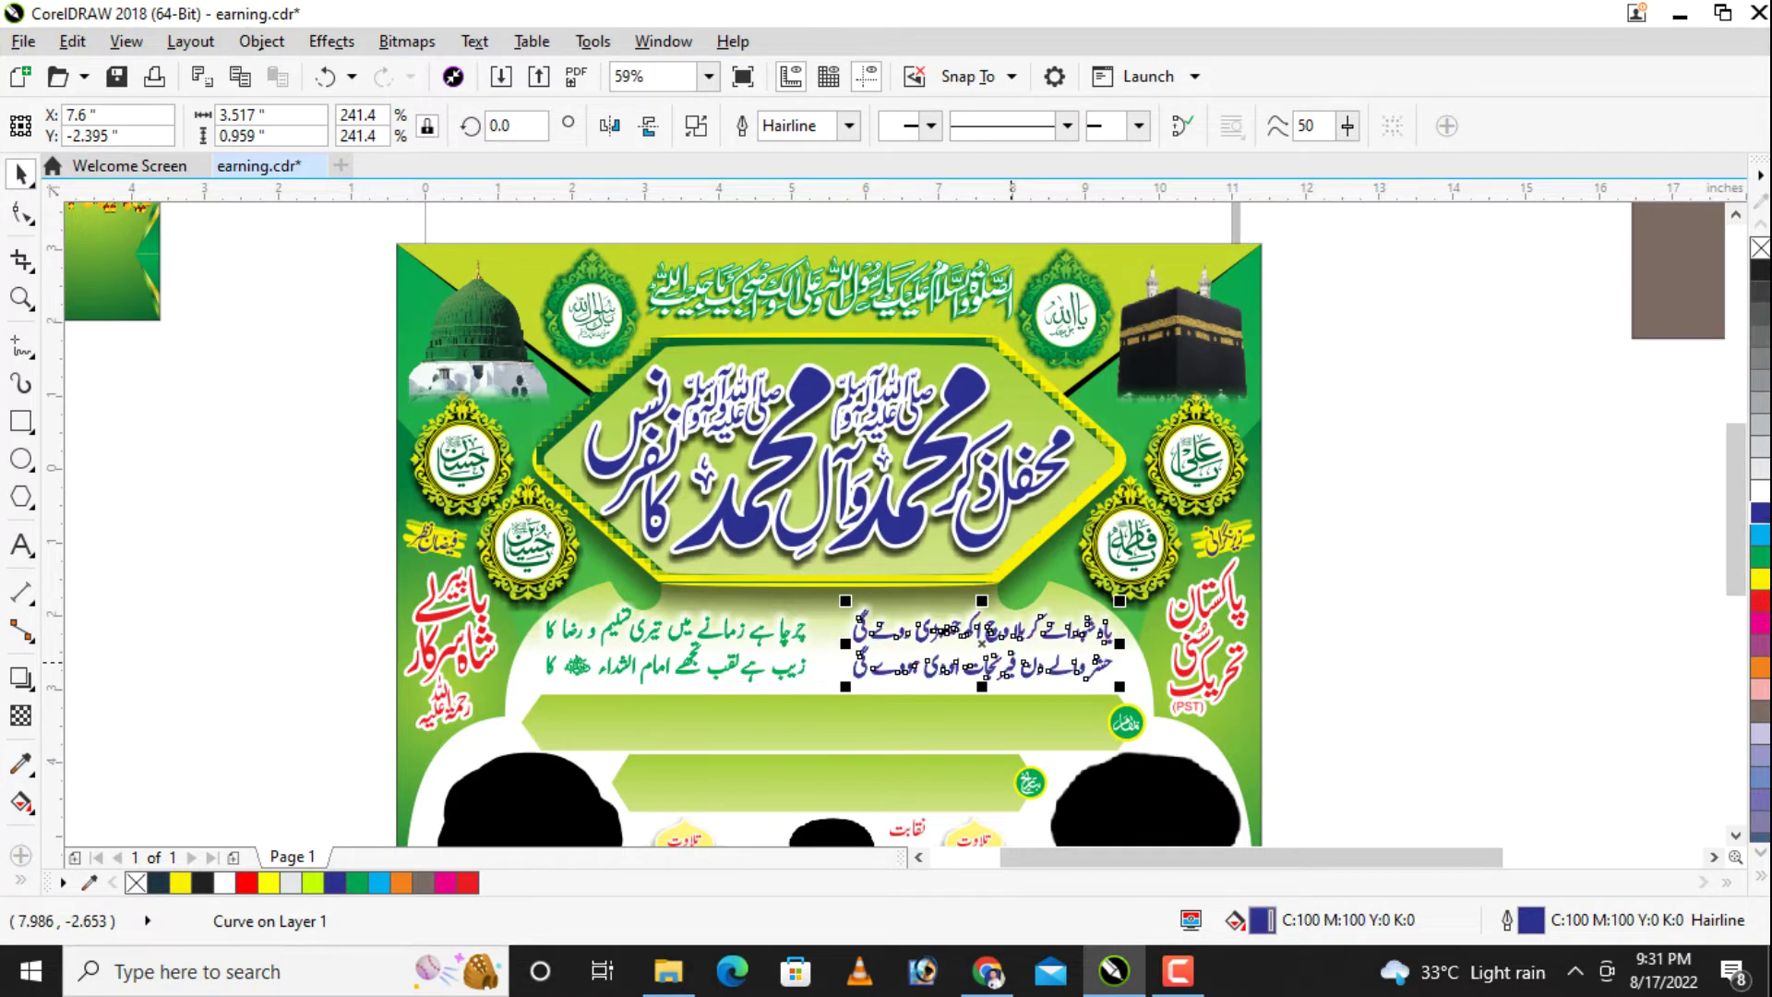
click(1460, 561)
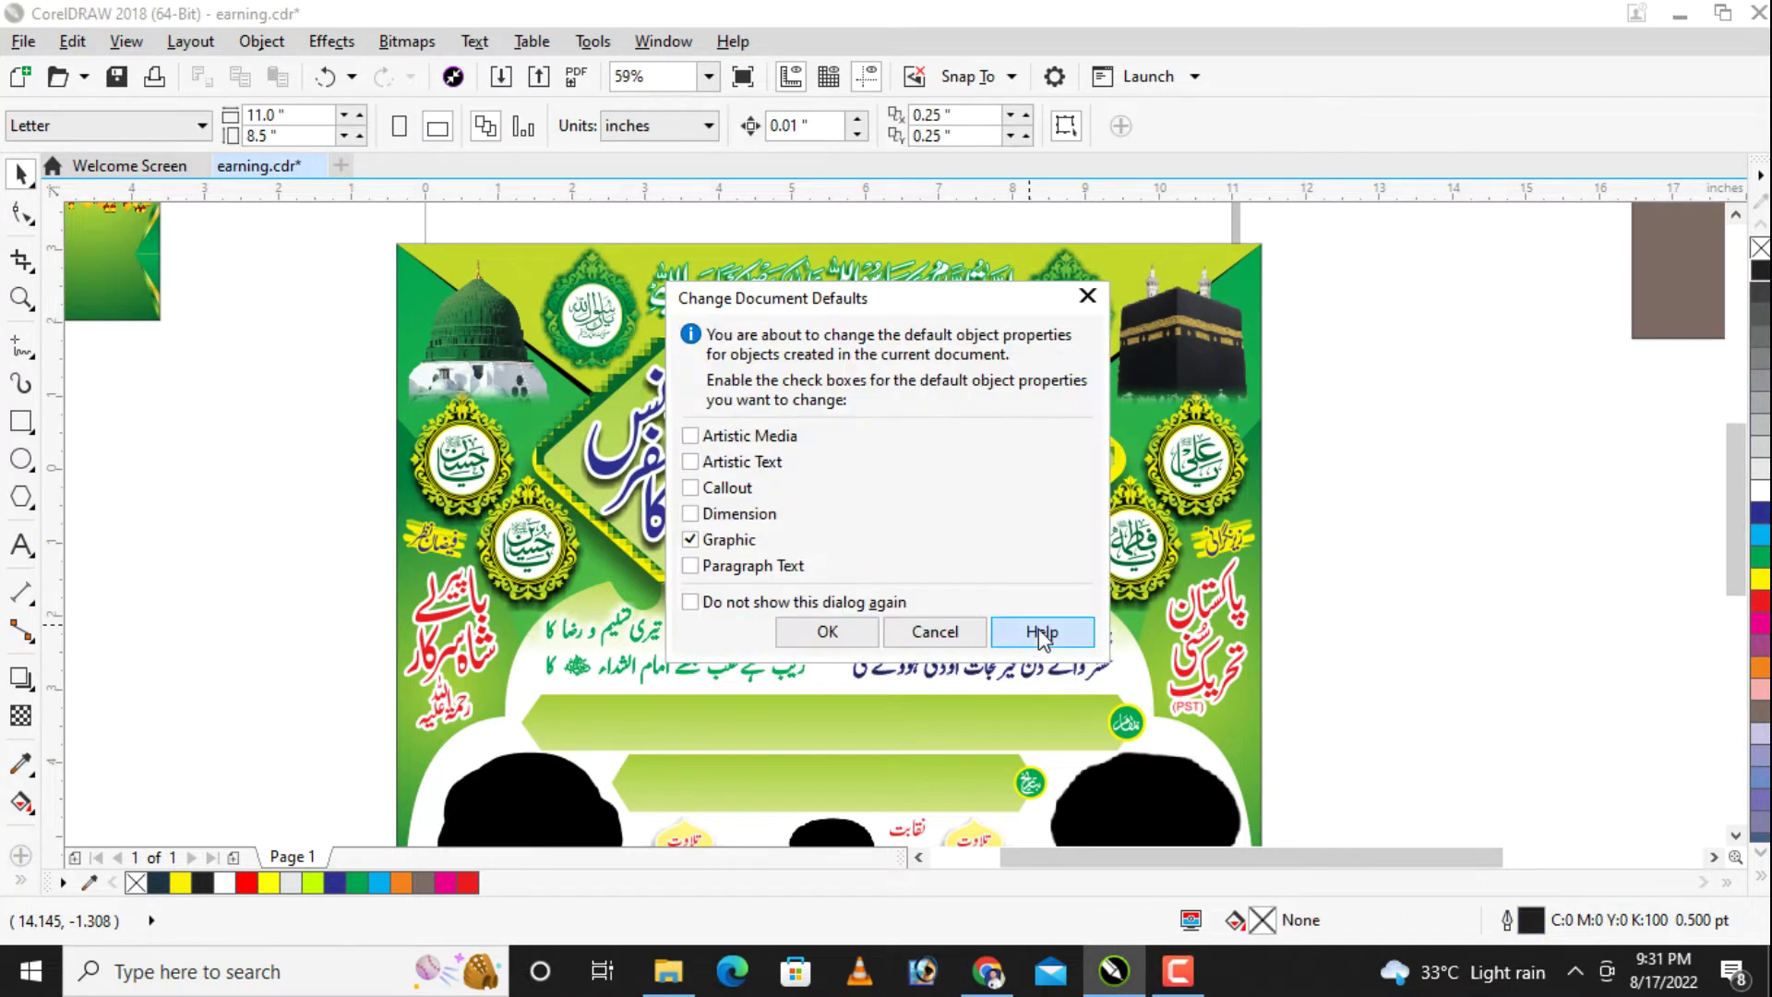
click(948, 632)
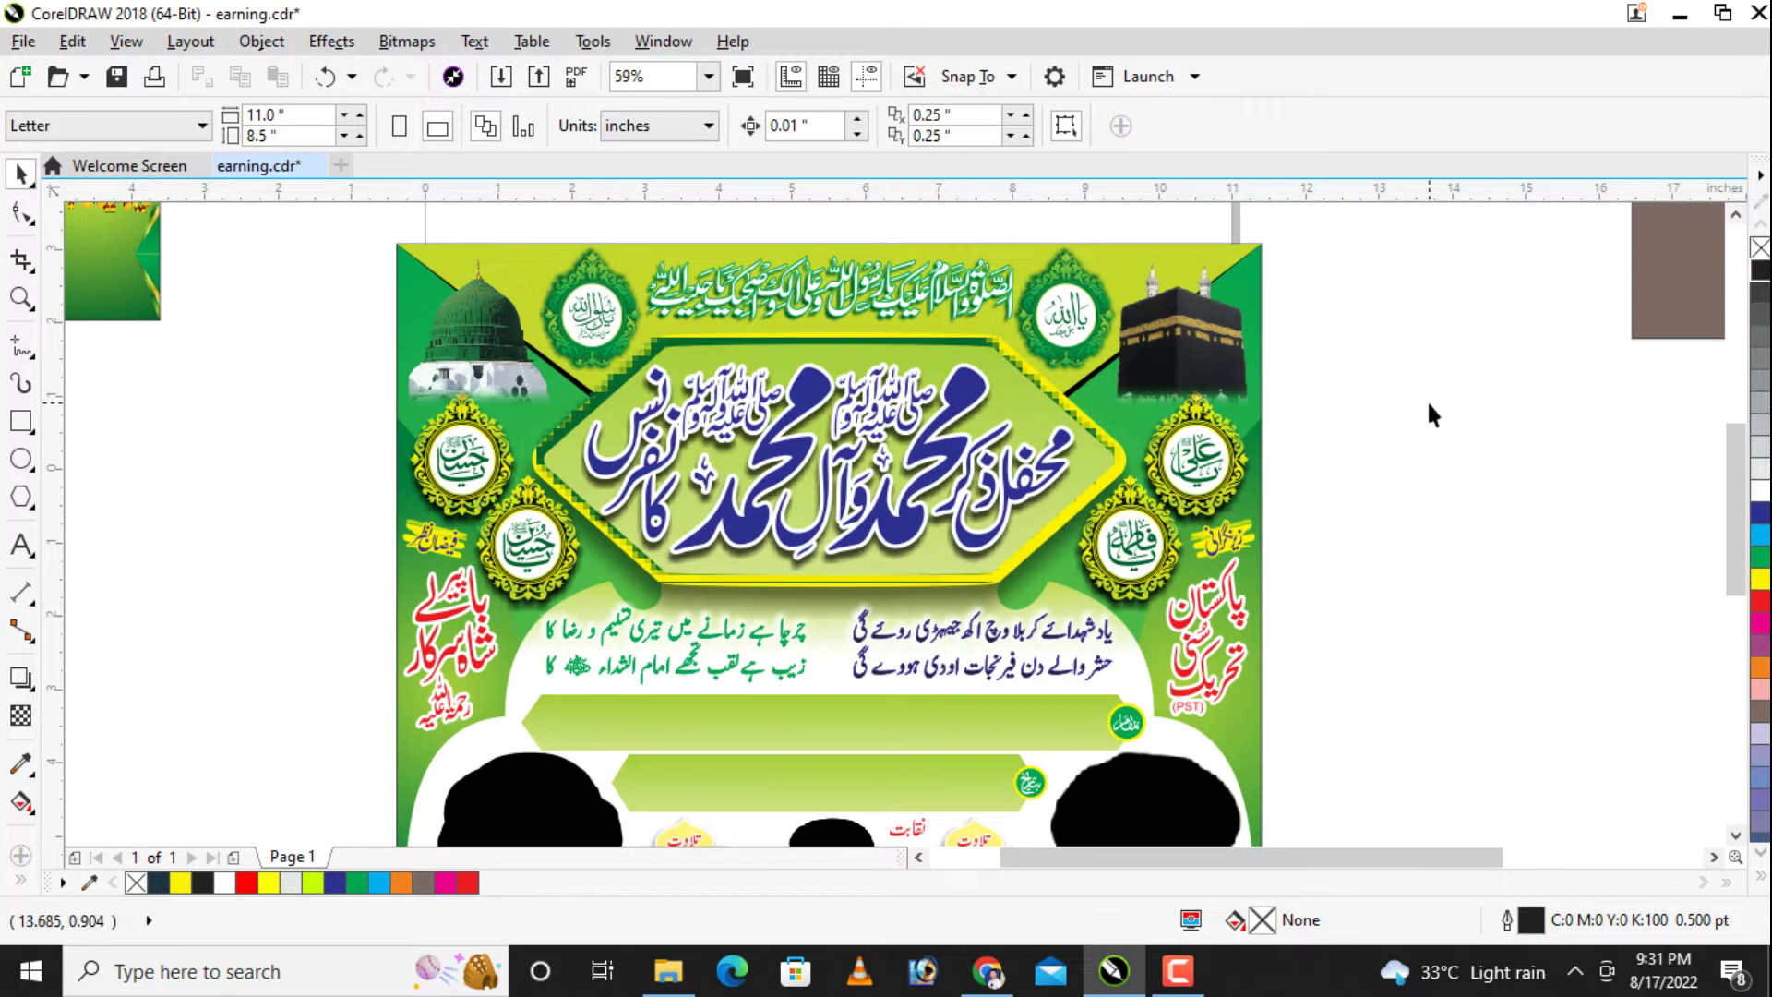
key(Tab)
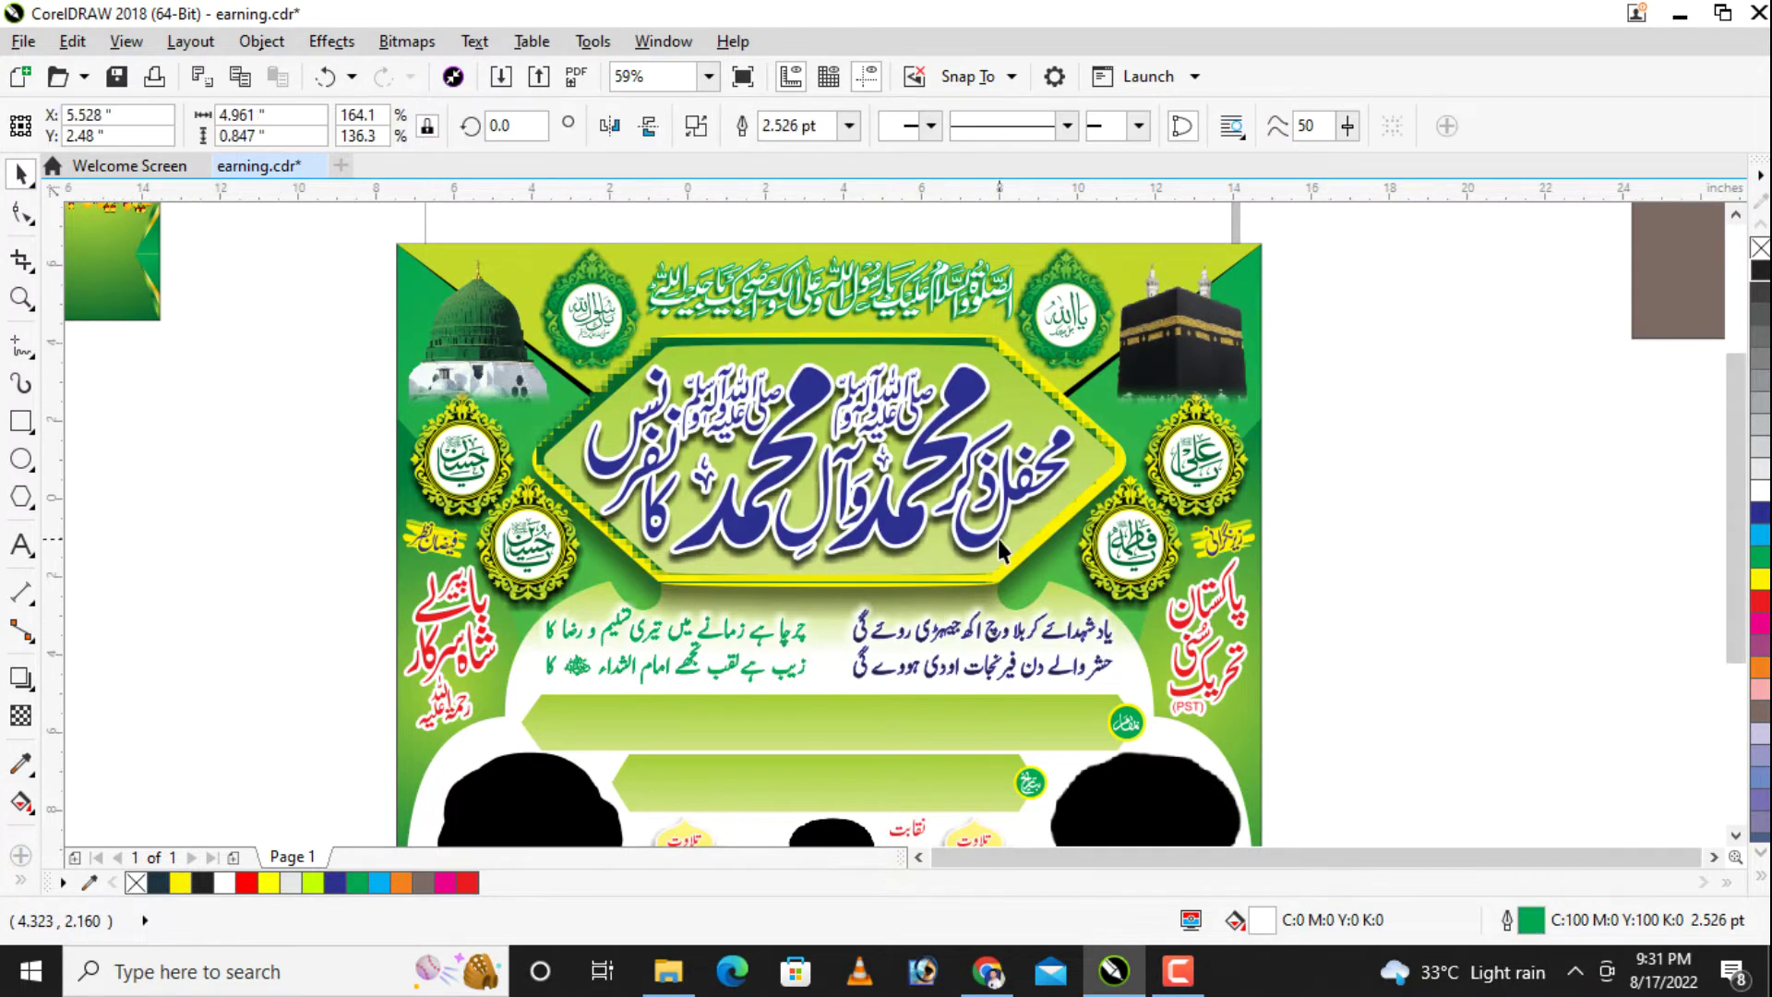
Step: Marquee-select every object of the Mehfil poster and delete it from the page
scroll(1016, 554, down, 2)
scroll(984, 513, down, 1)
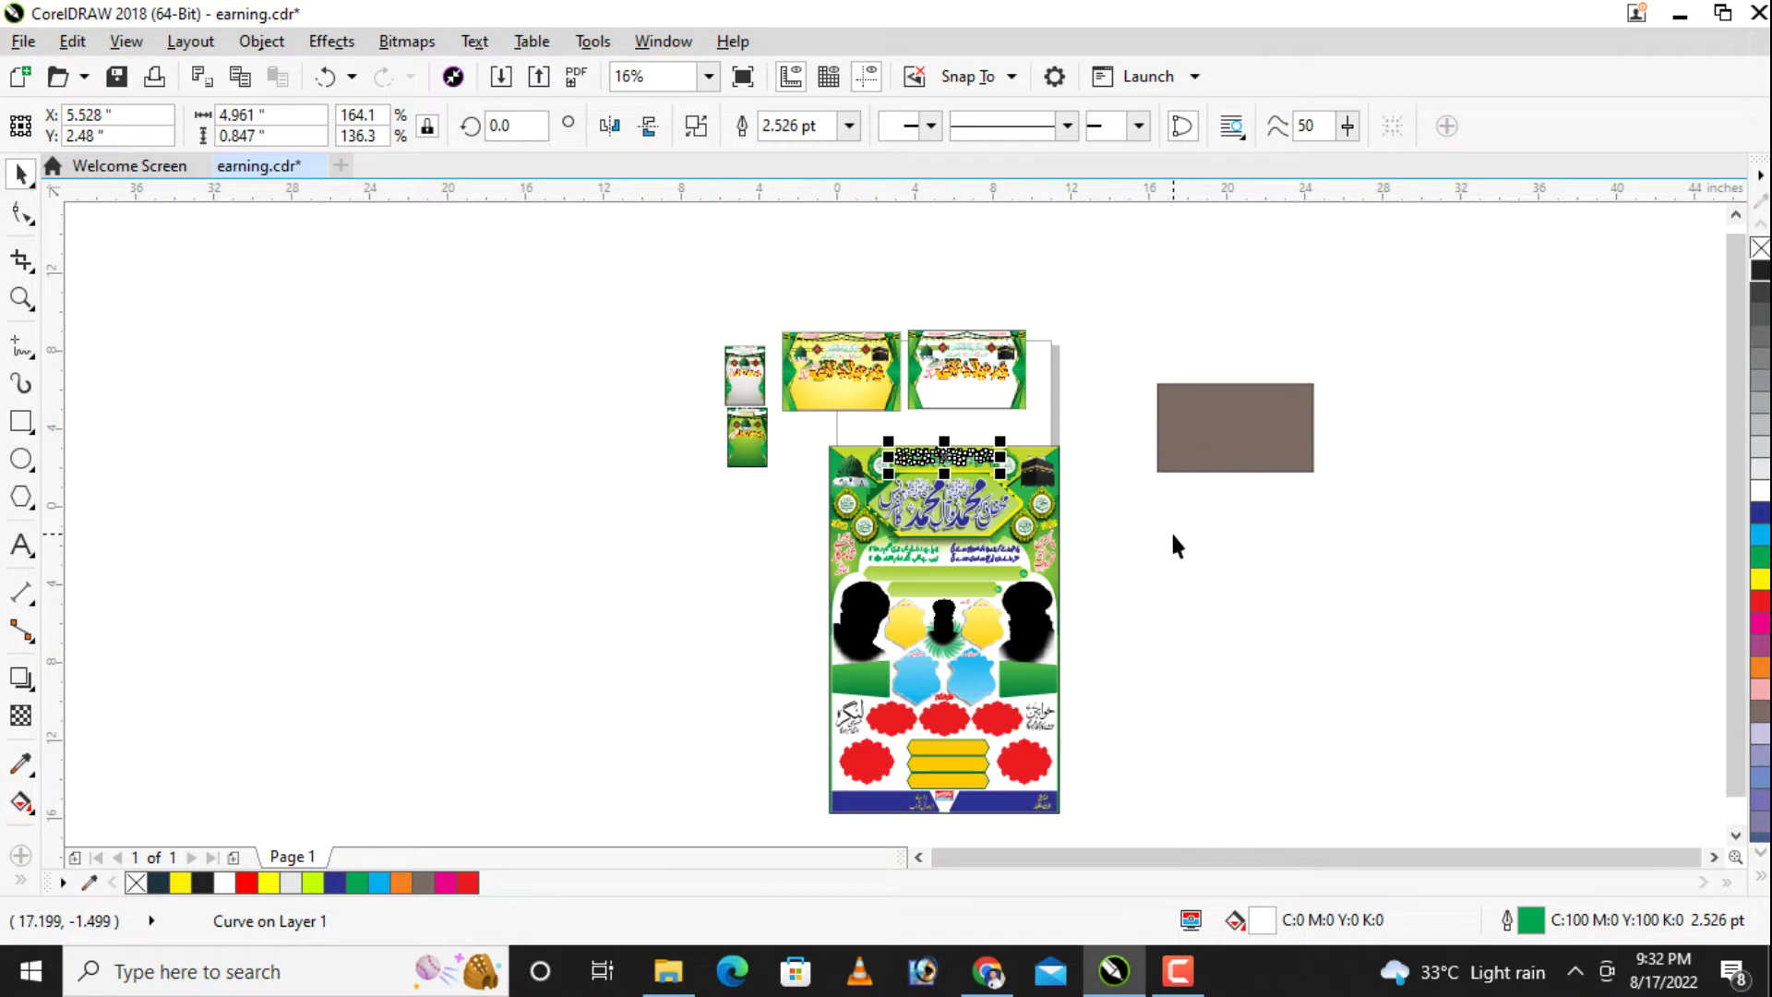
drag(819, 441, 1150, 838)
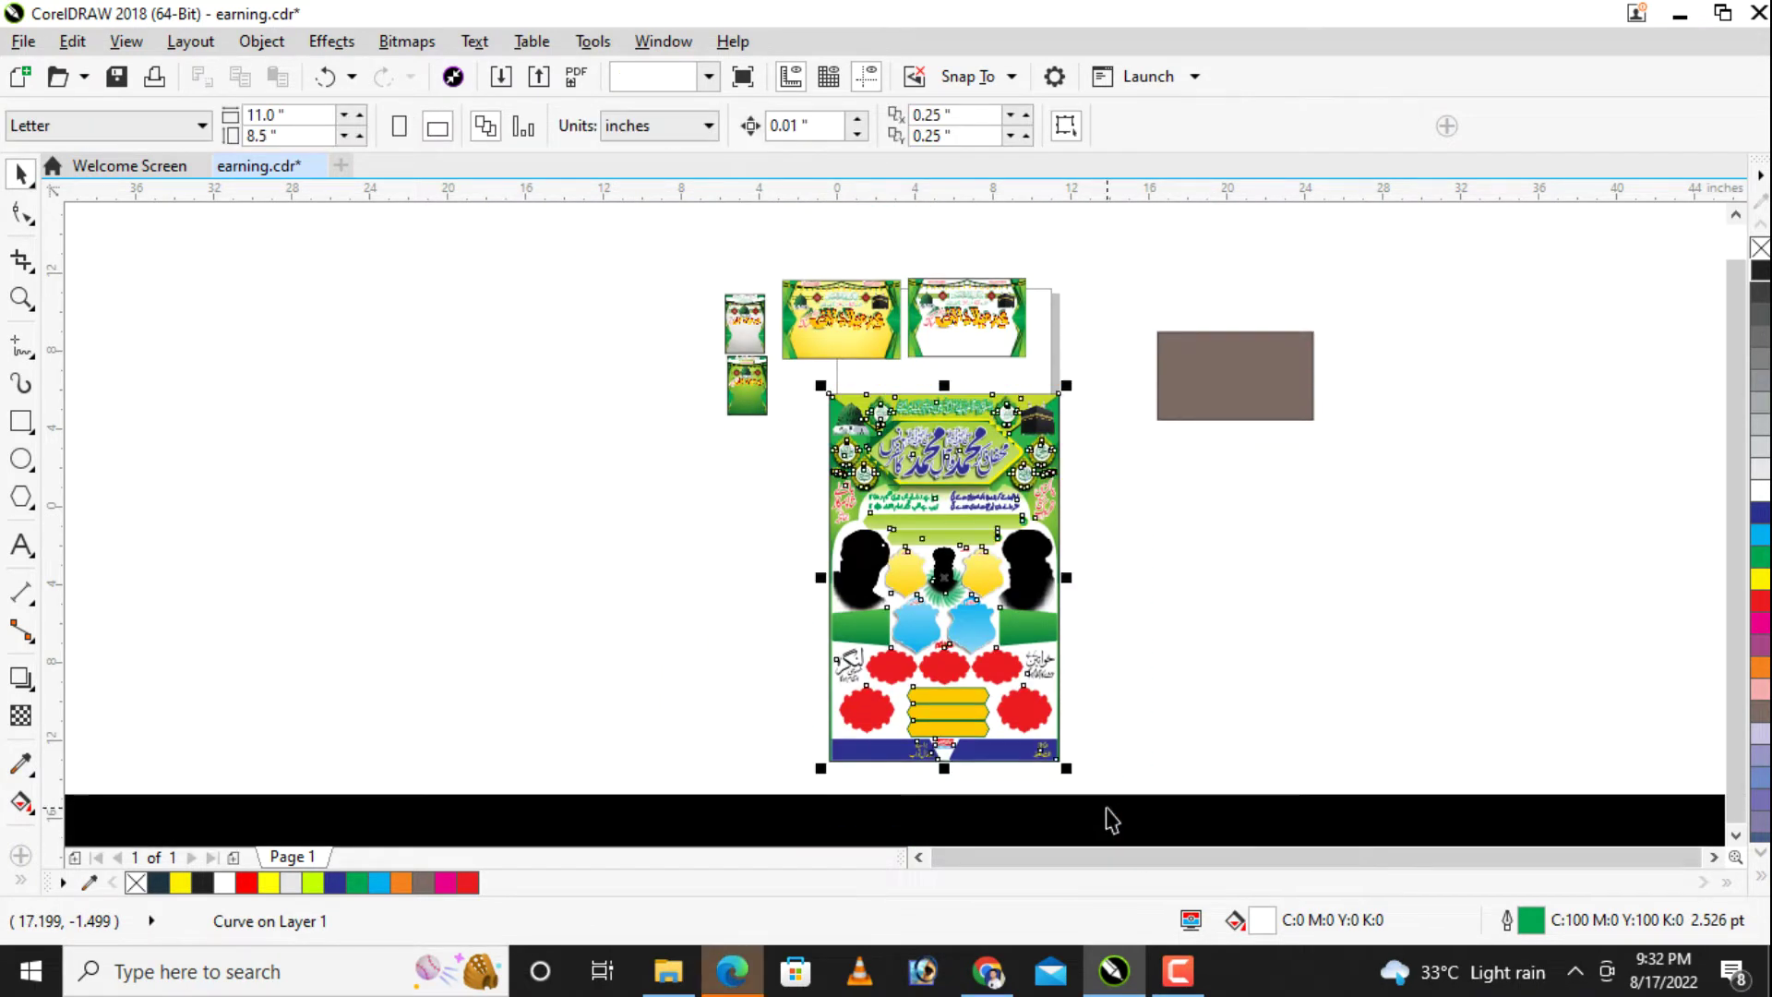
key(Delete)
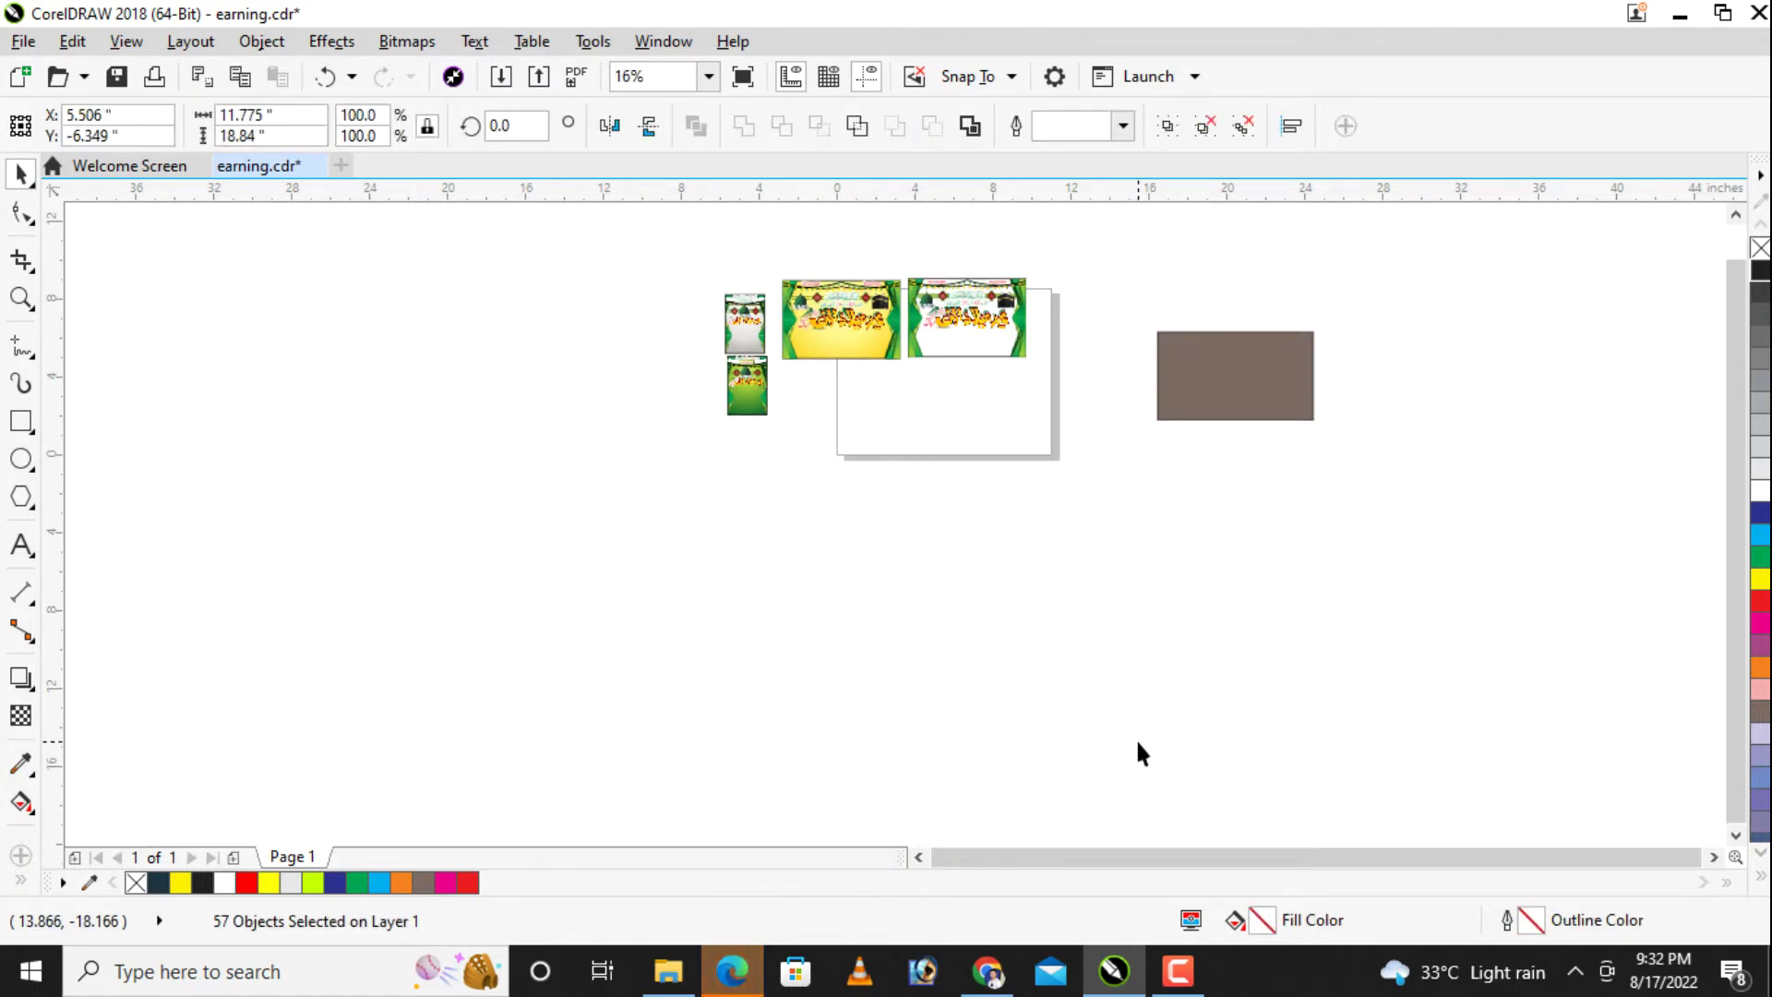
Step: Bring the COREL FILES folder window forward in File Explorer
drag(741, 971, 740, 933)
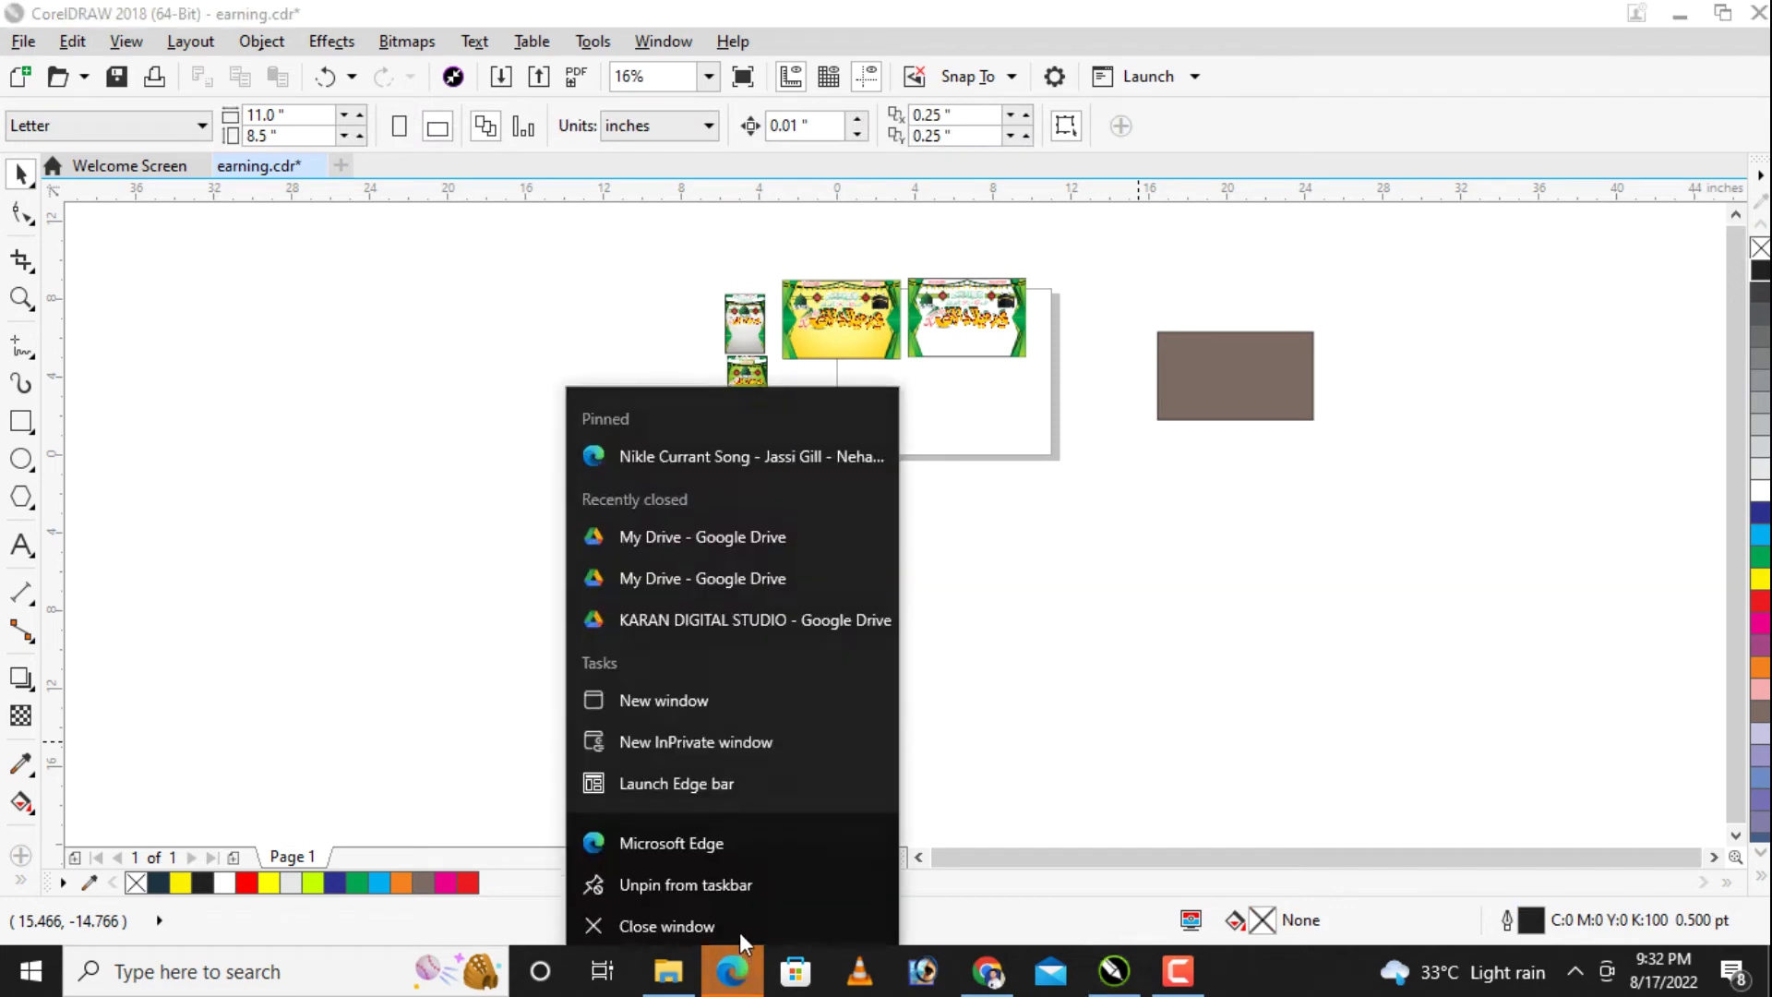
click(1046, 687)
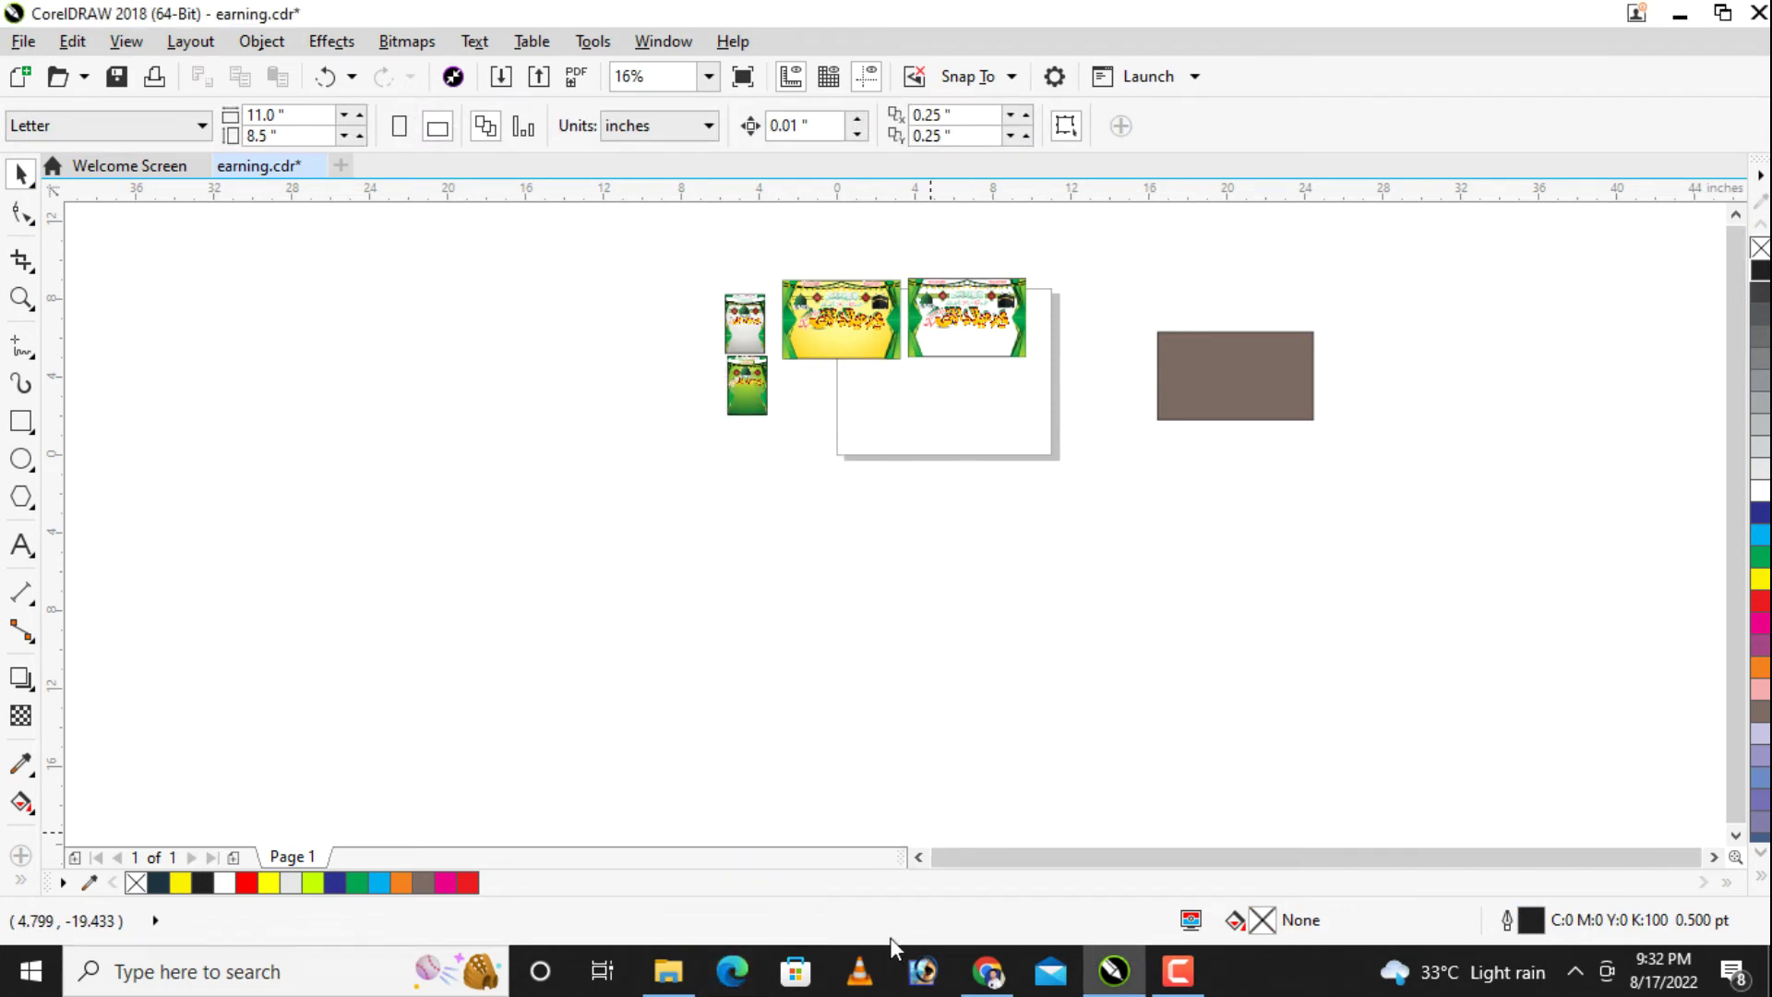
click(668, 969)
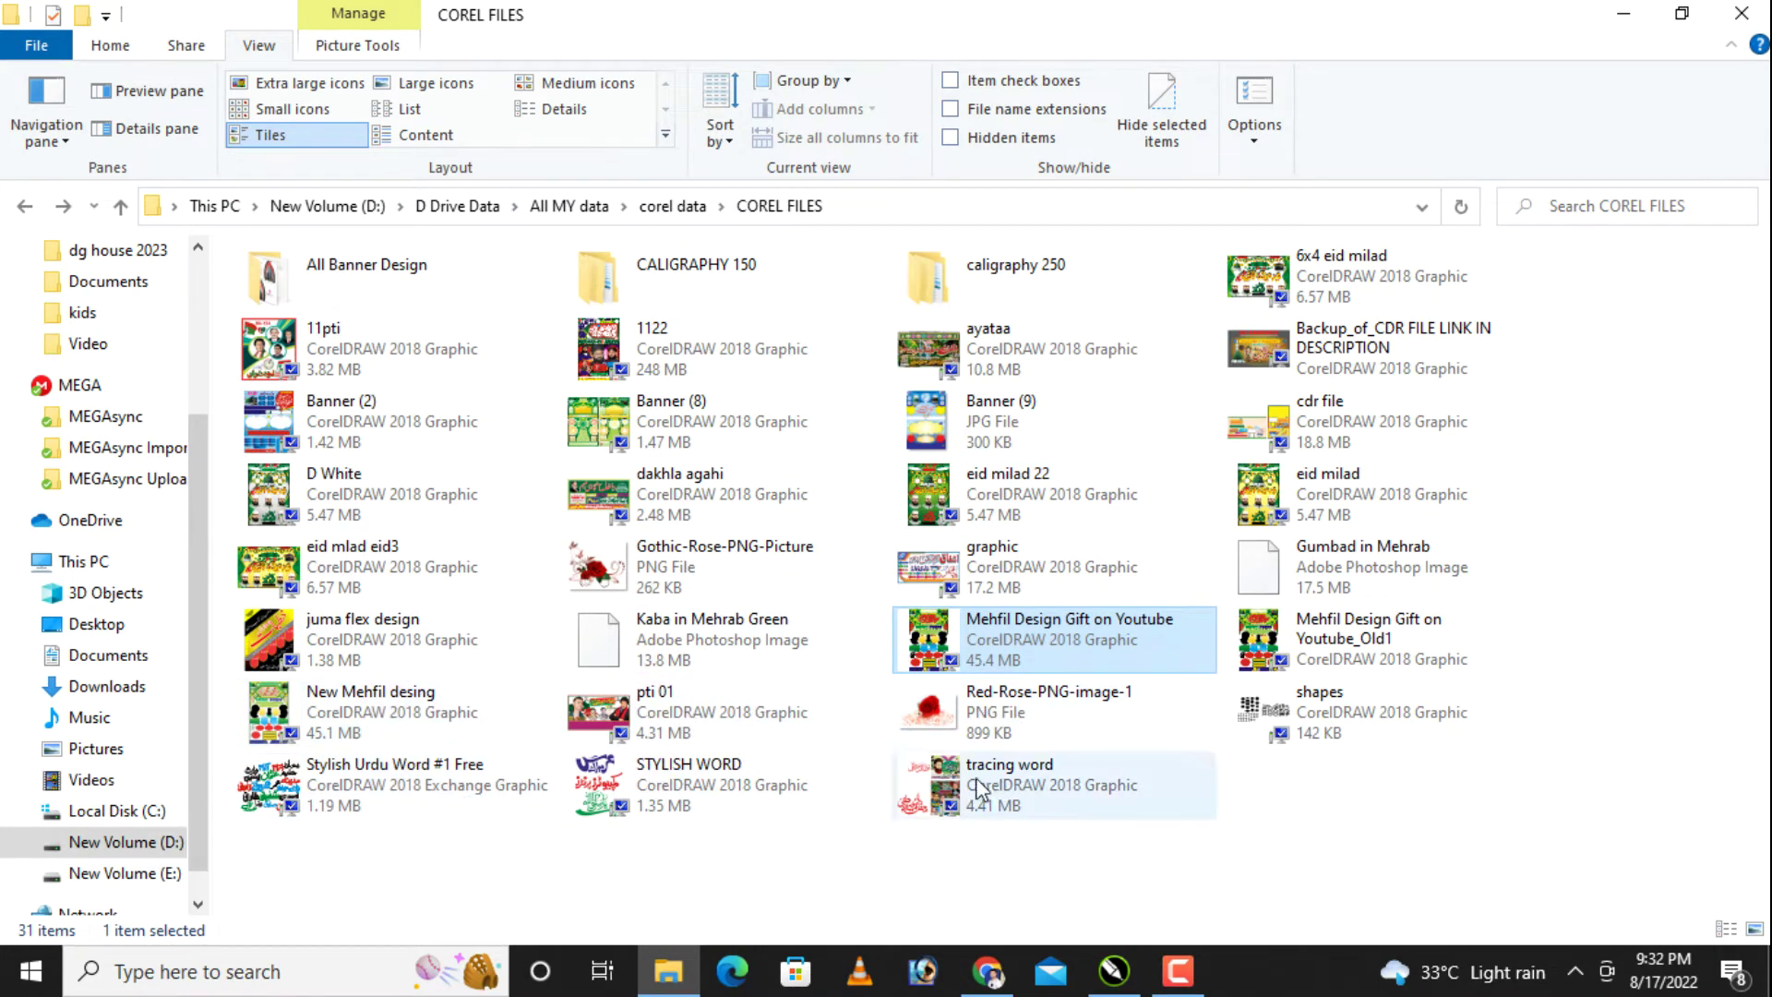
Step: Pick the shapes drawing in COREL FILES and drag it over to CorelDRAW
click(1322, 716)
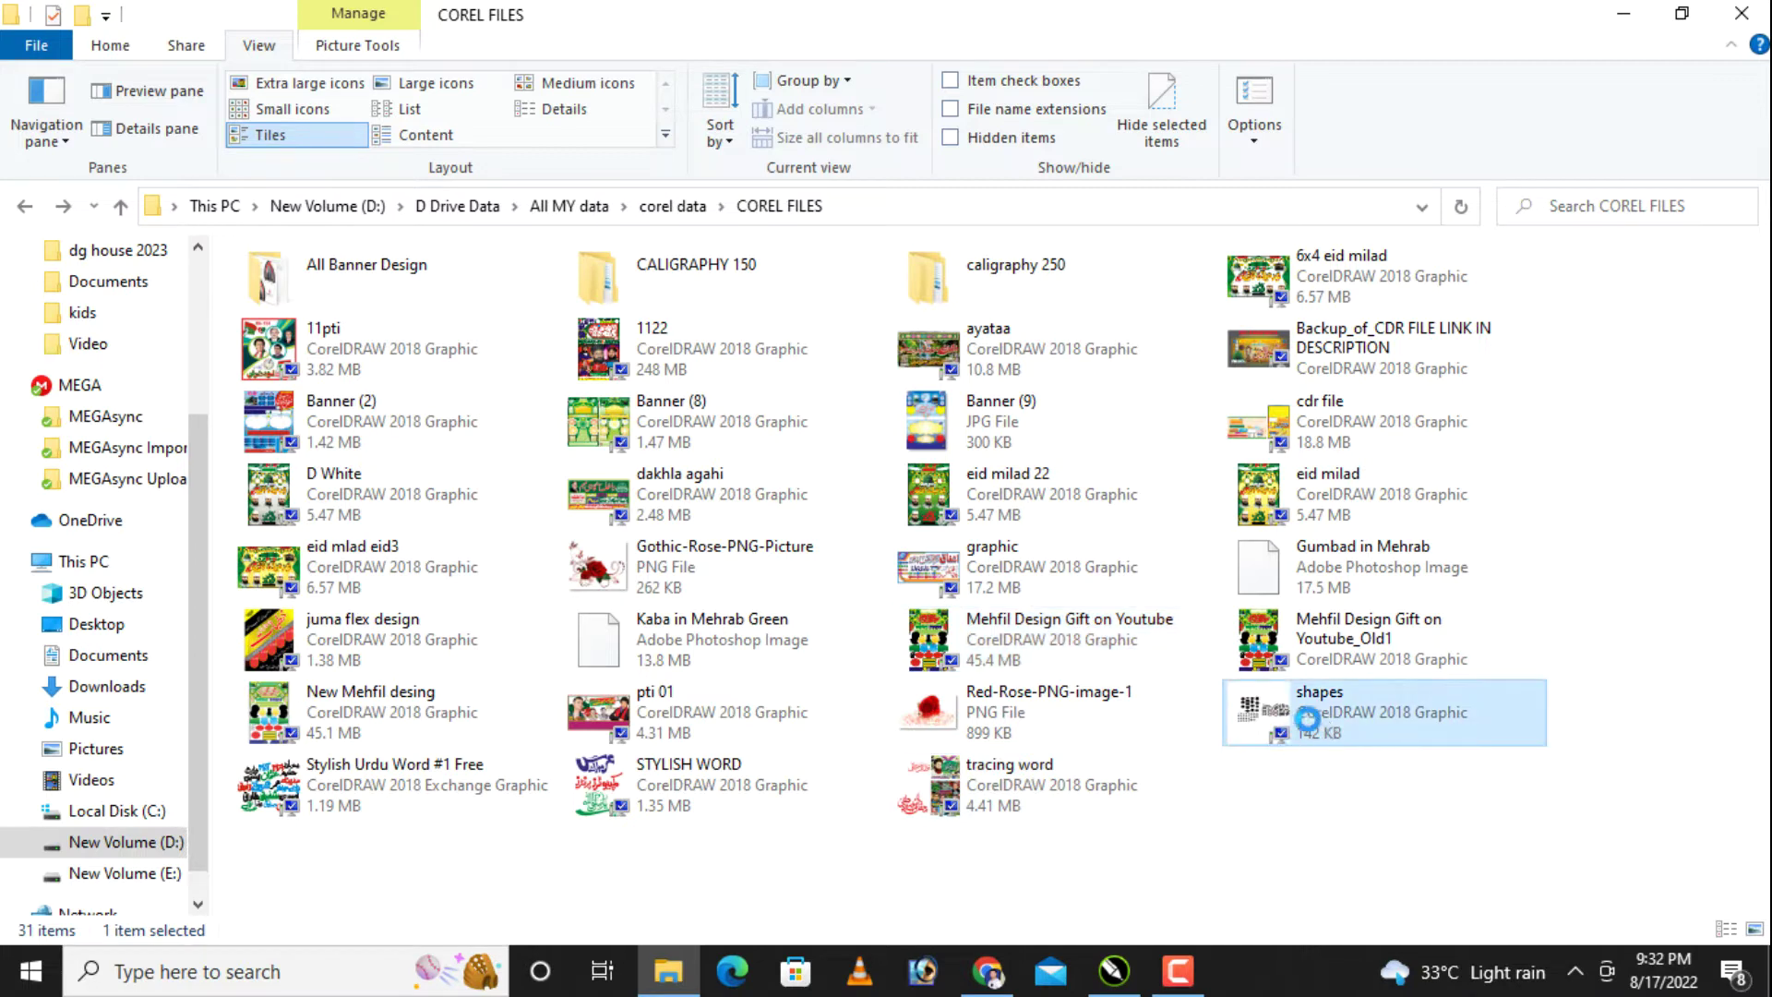
drag(1309, 707, 878, 481)
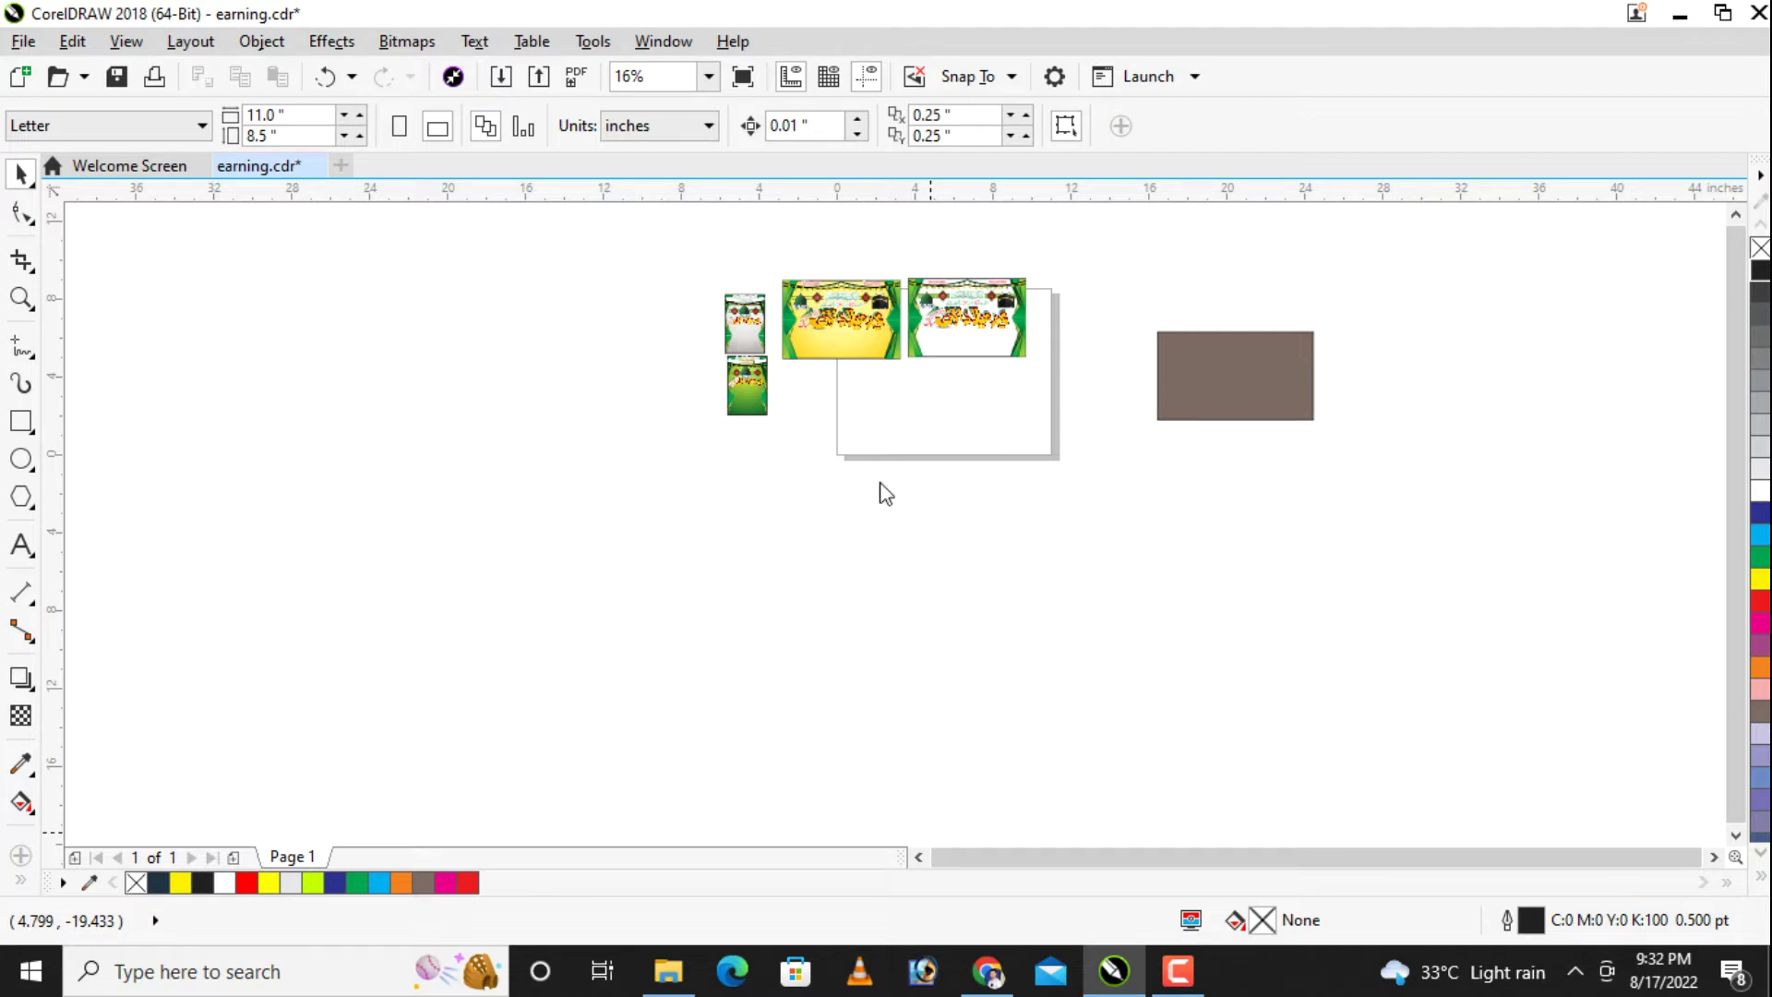
Step: Place the imported shapes artwork on the canvas, shifting it down and right
click(992, 541)
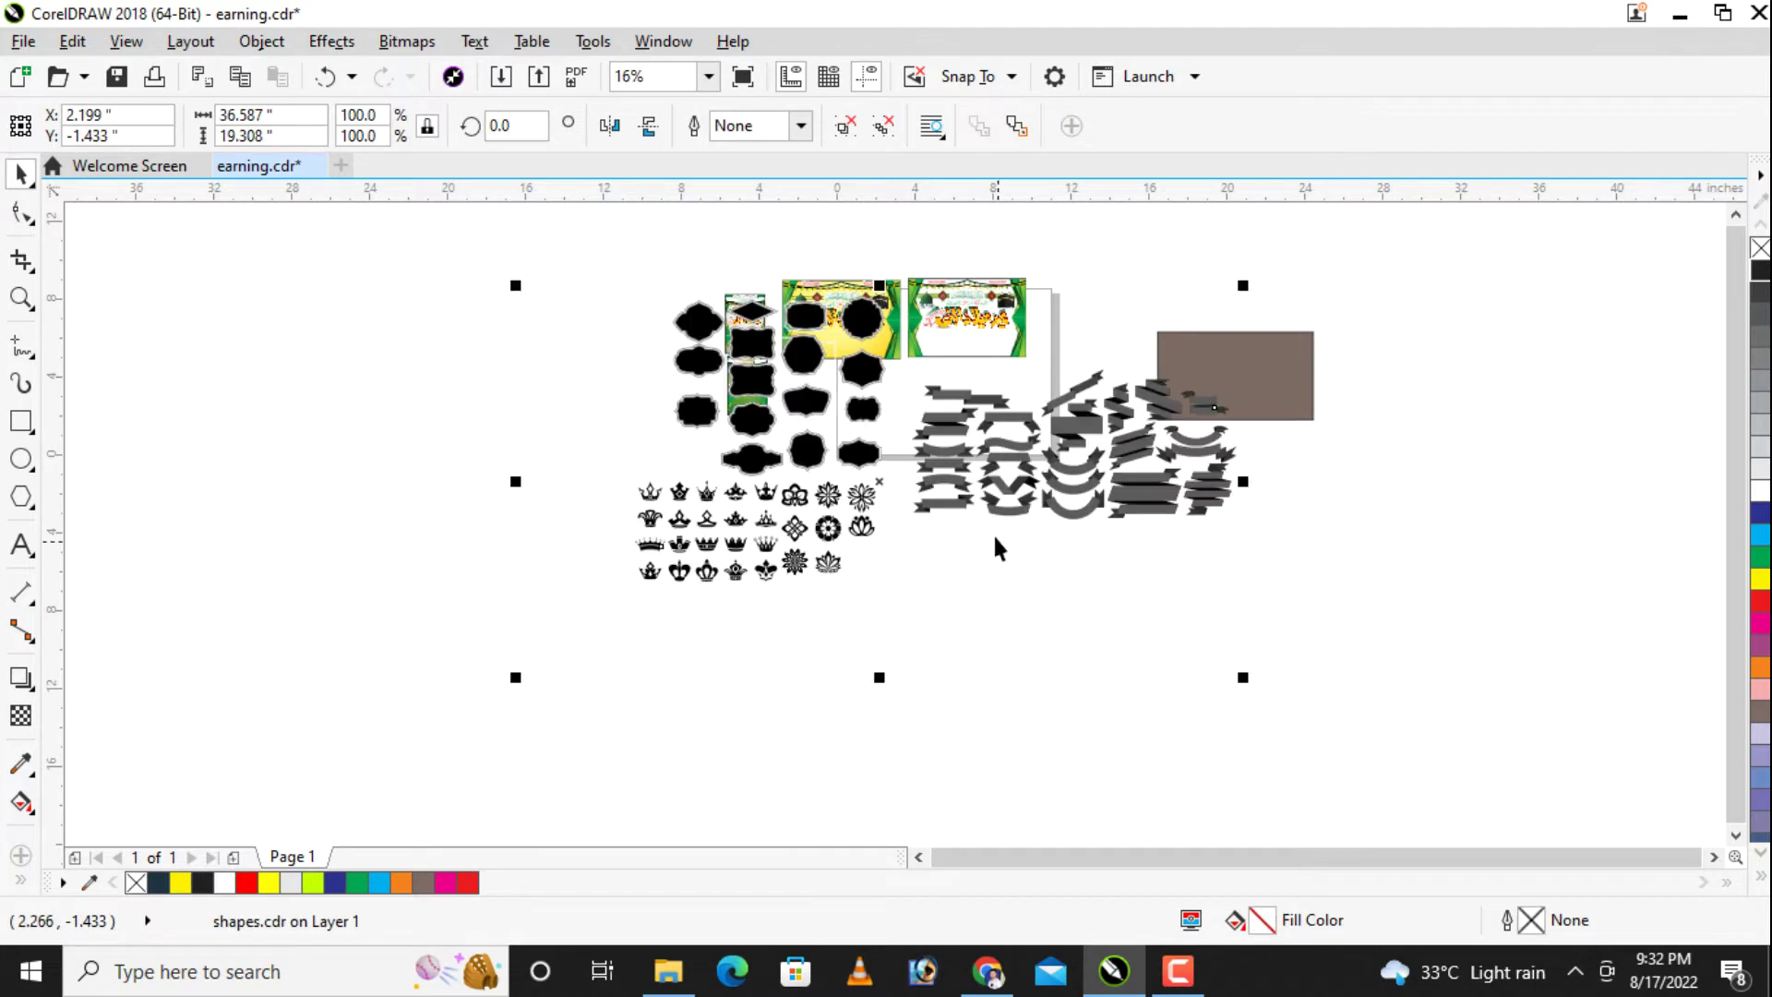
drag(1001, 523, 1121, 590)
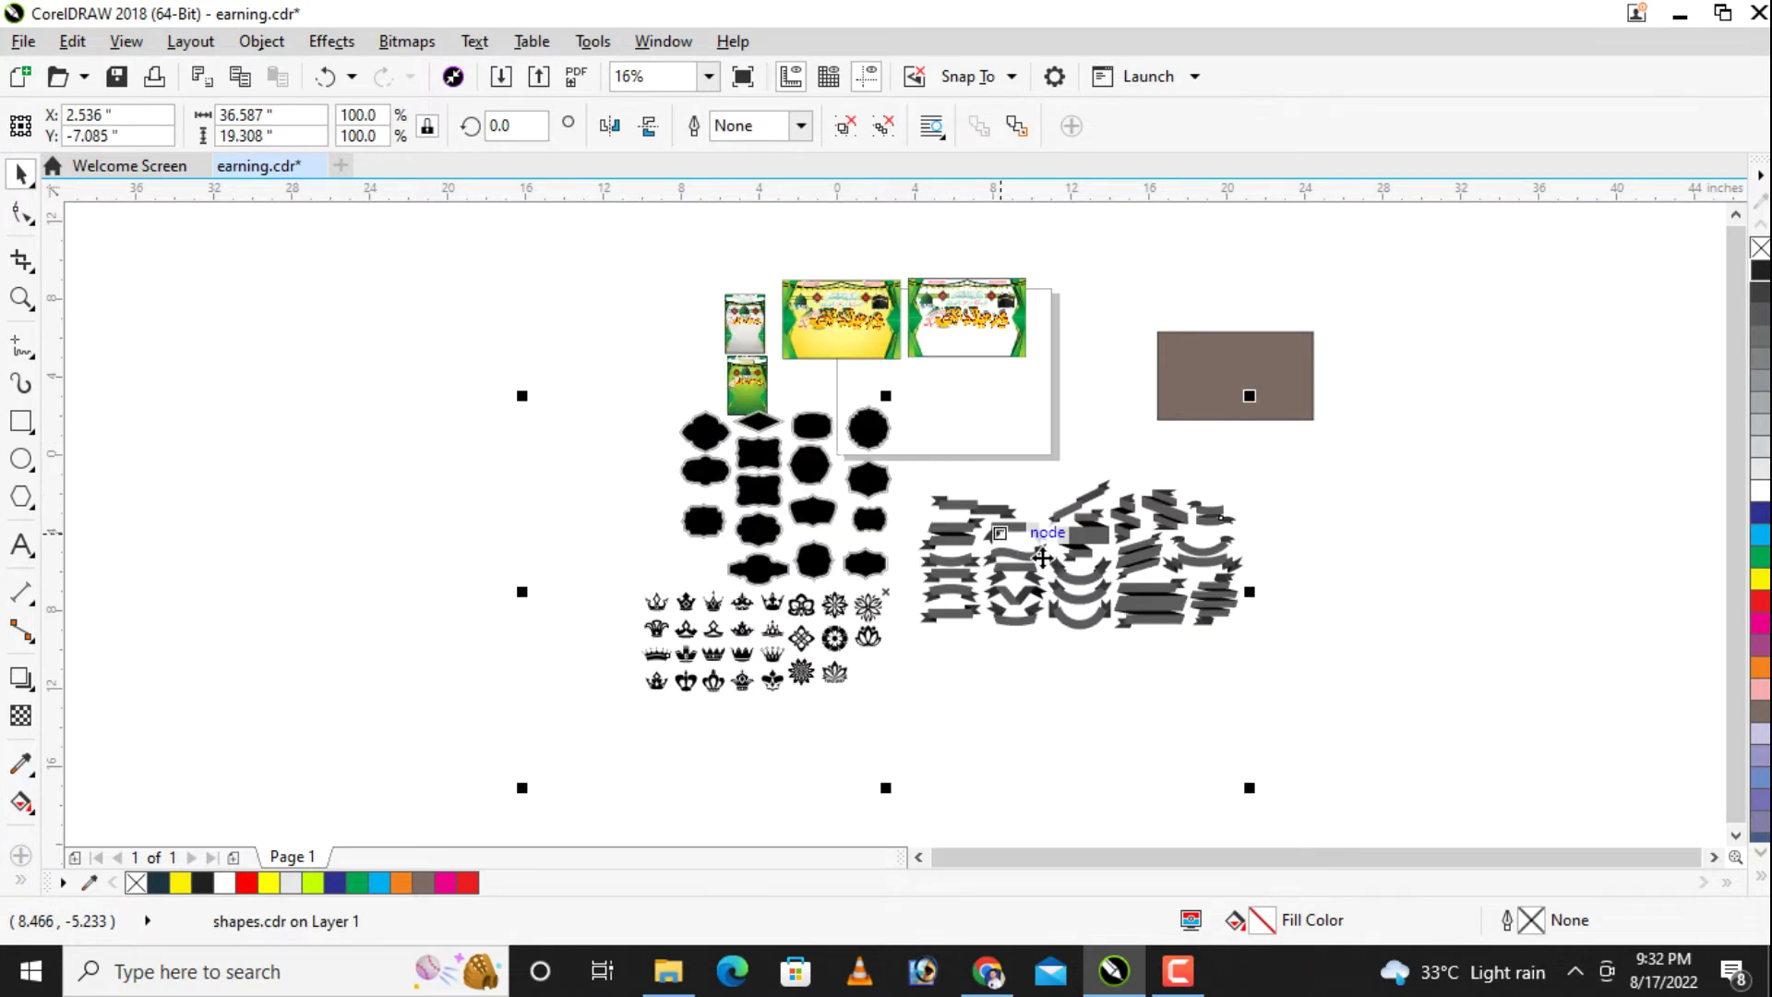
key(Escape)
drag(1004, 518, 1123, 563)
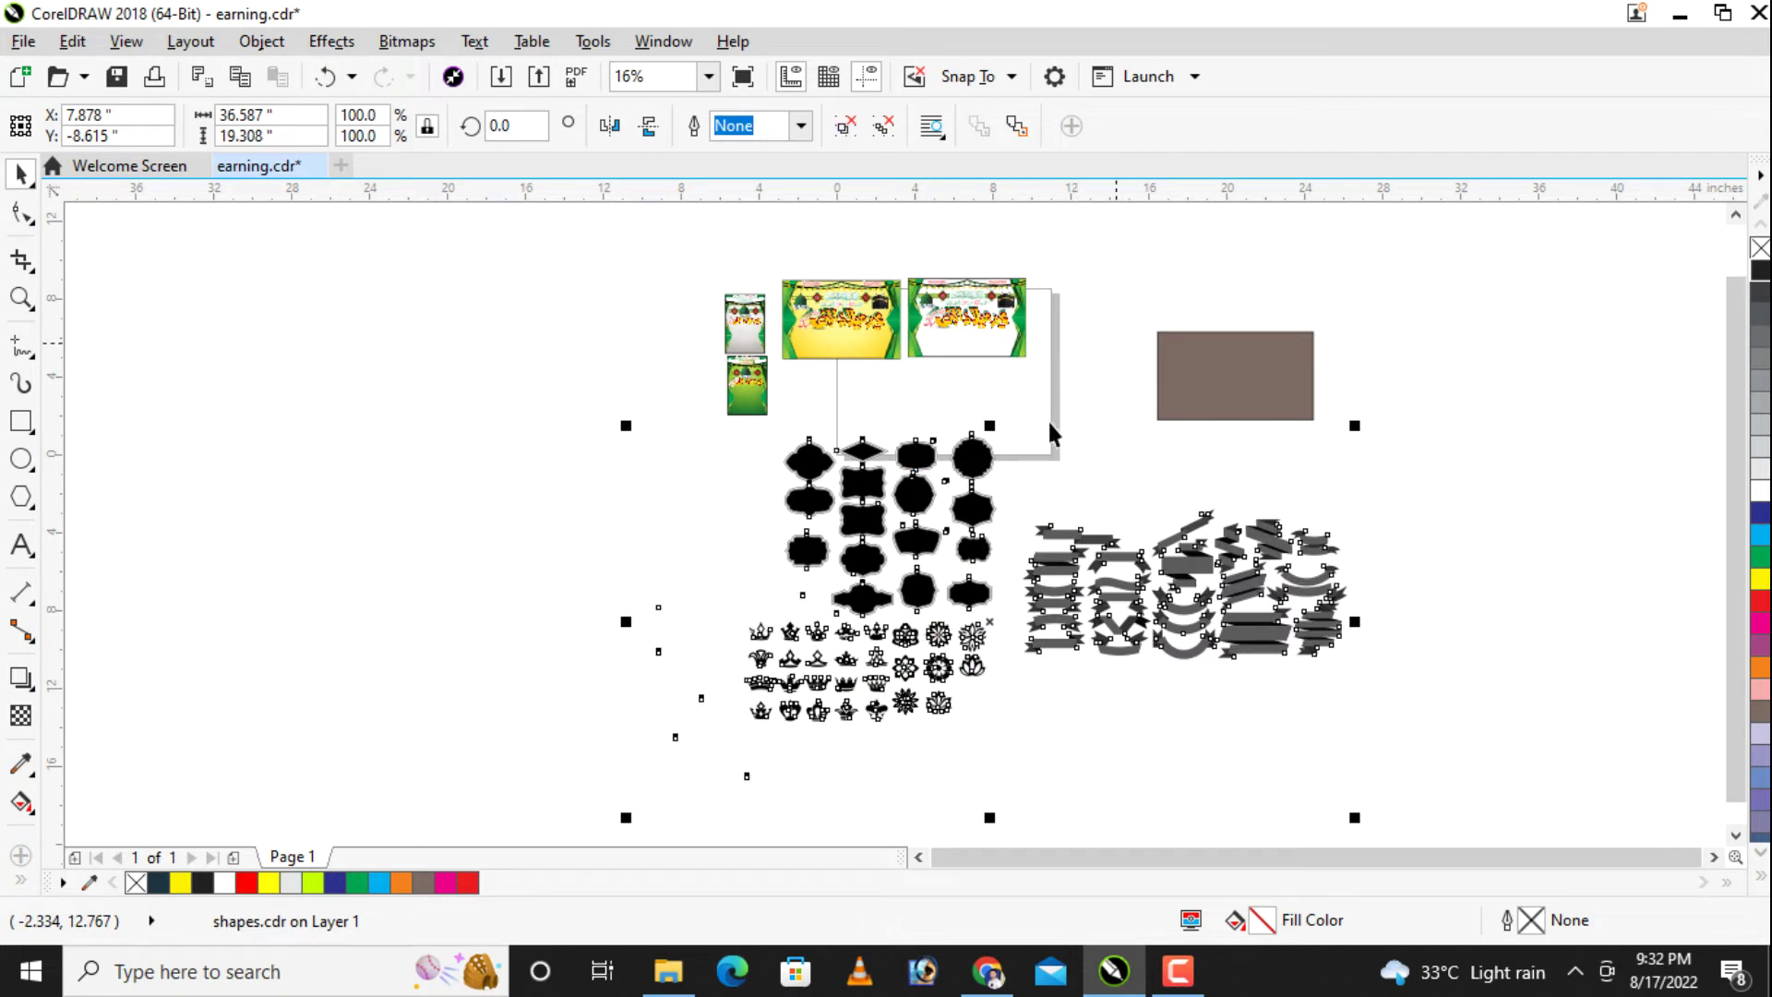
Step: Try enlarging the top-left black label, undo it, and leave the label selected
click(816, 458)
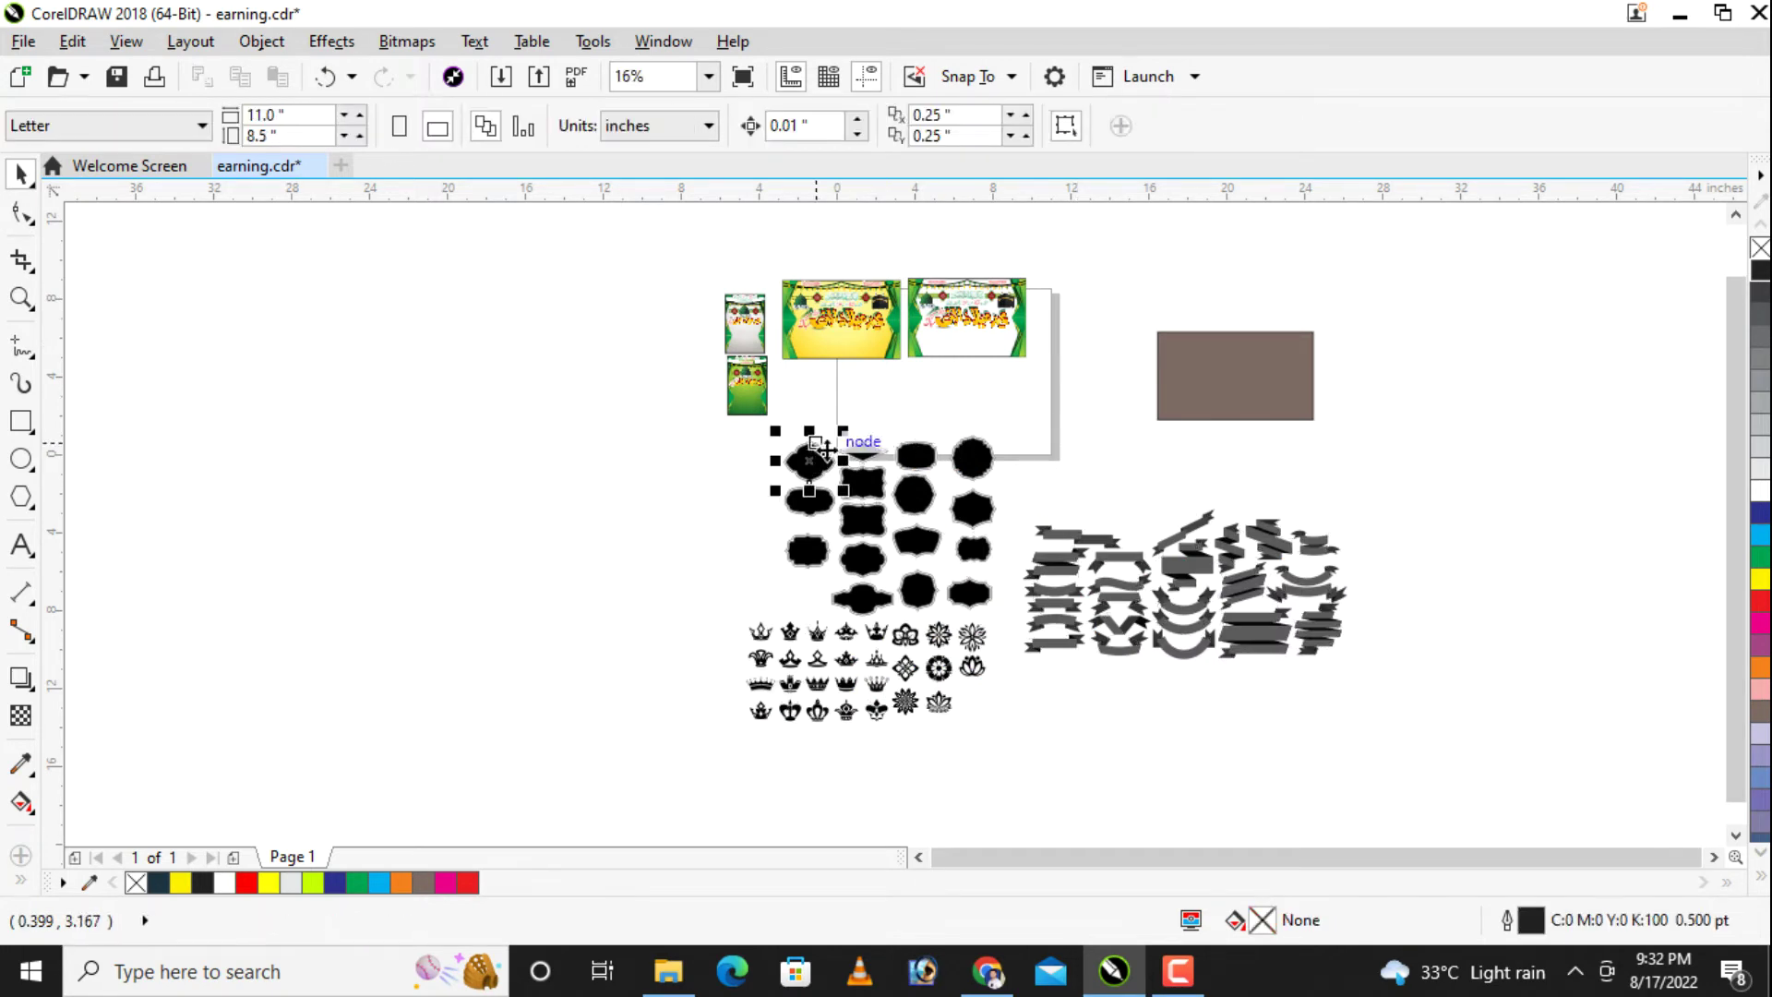
scroll(1036, 595, up, 3)
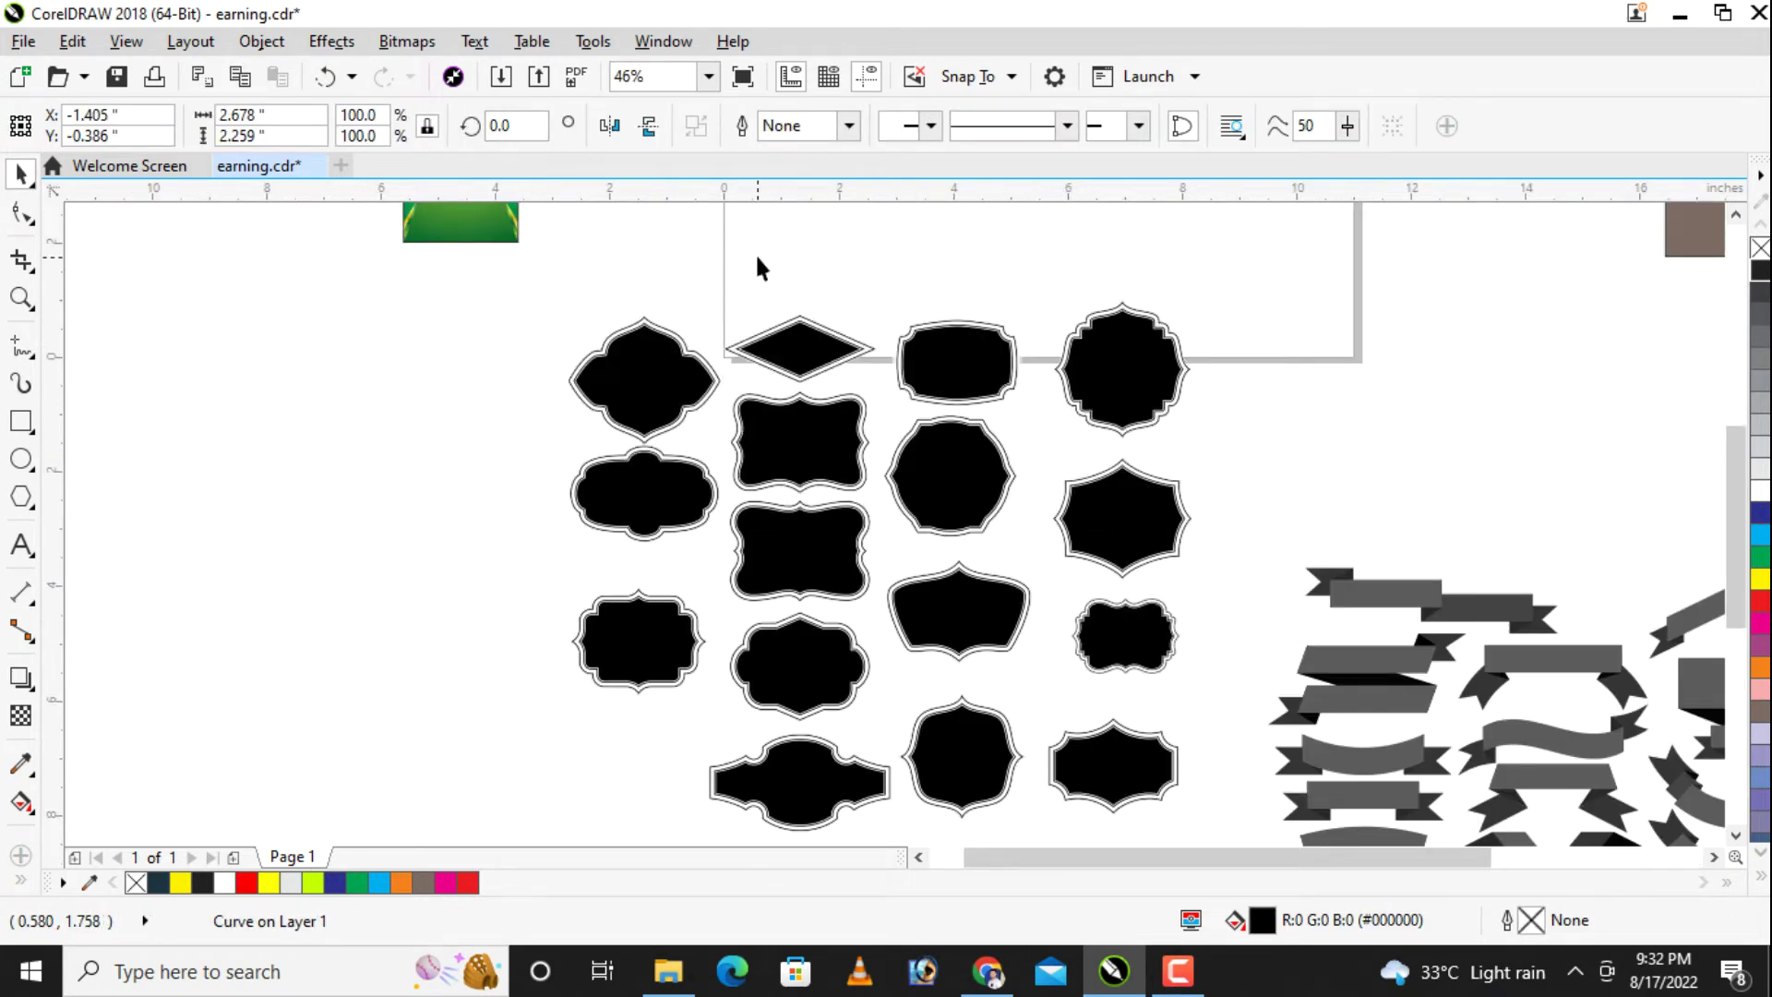
click(679, 348)
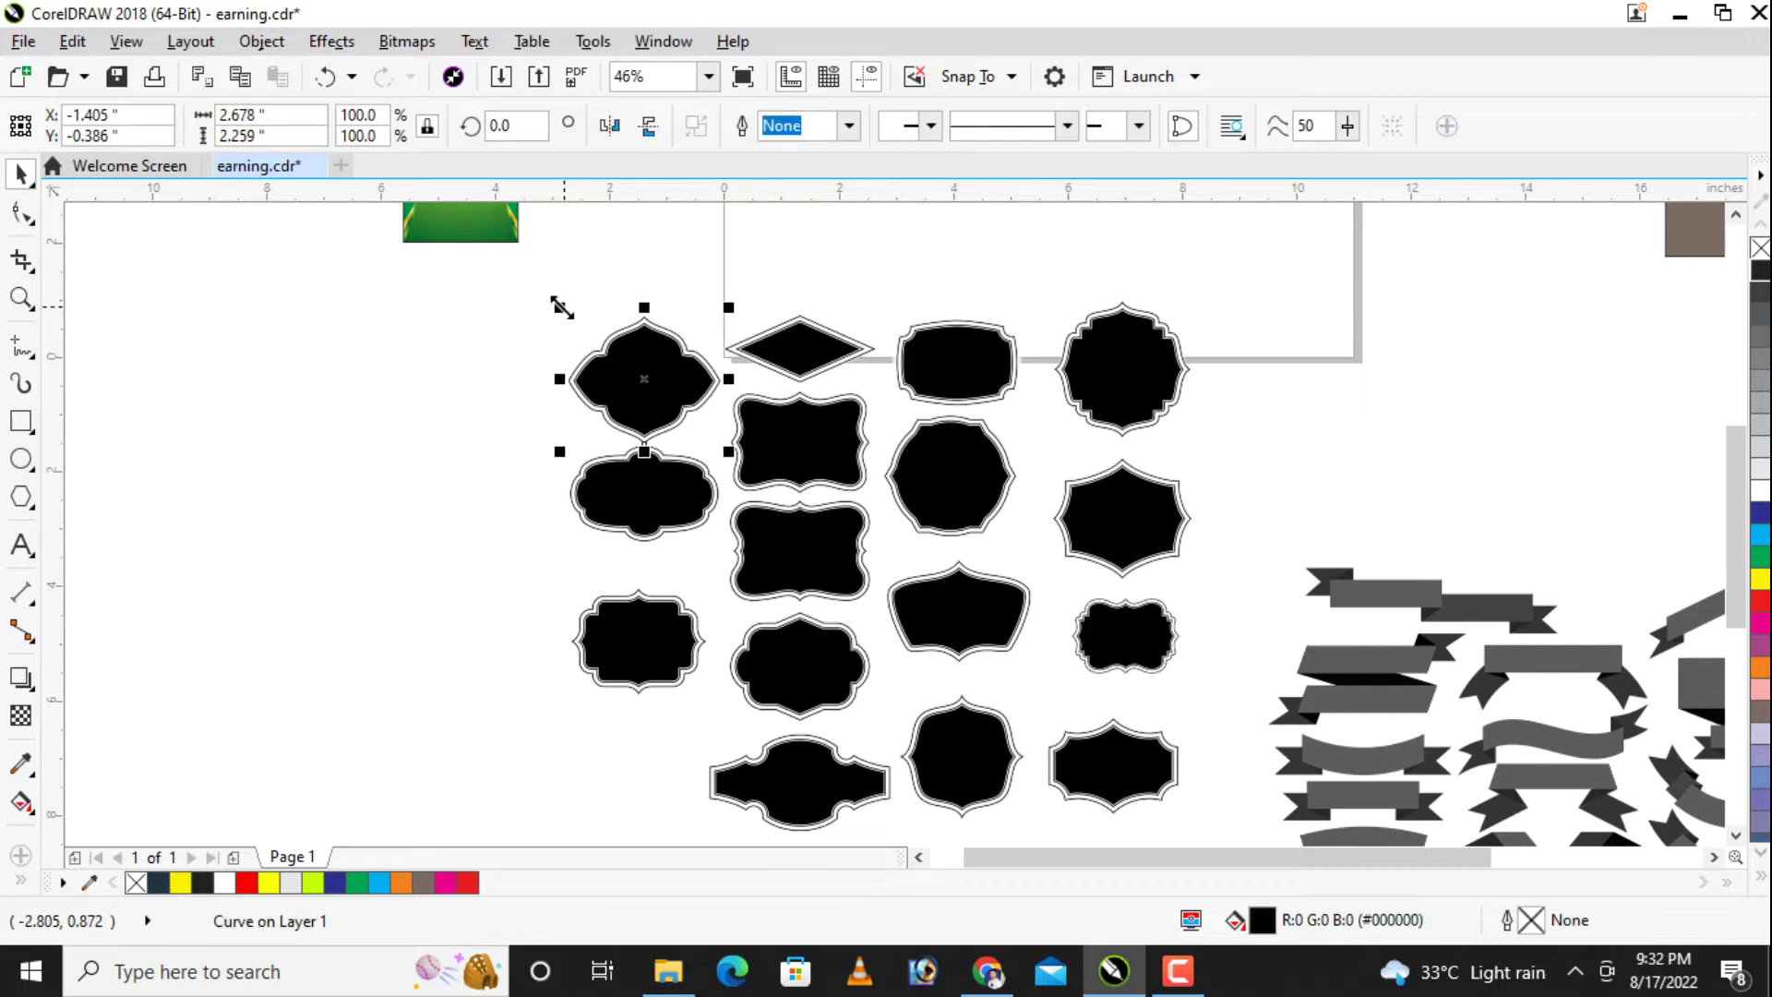
drag(560, 308, 546, 298)
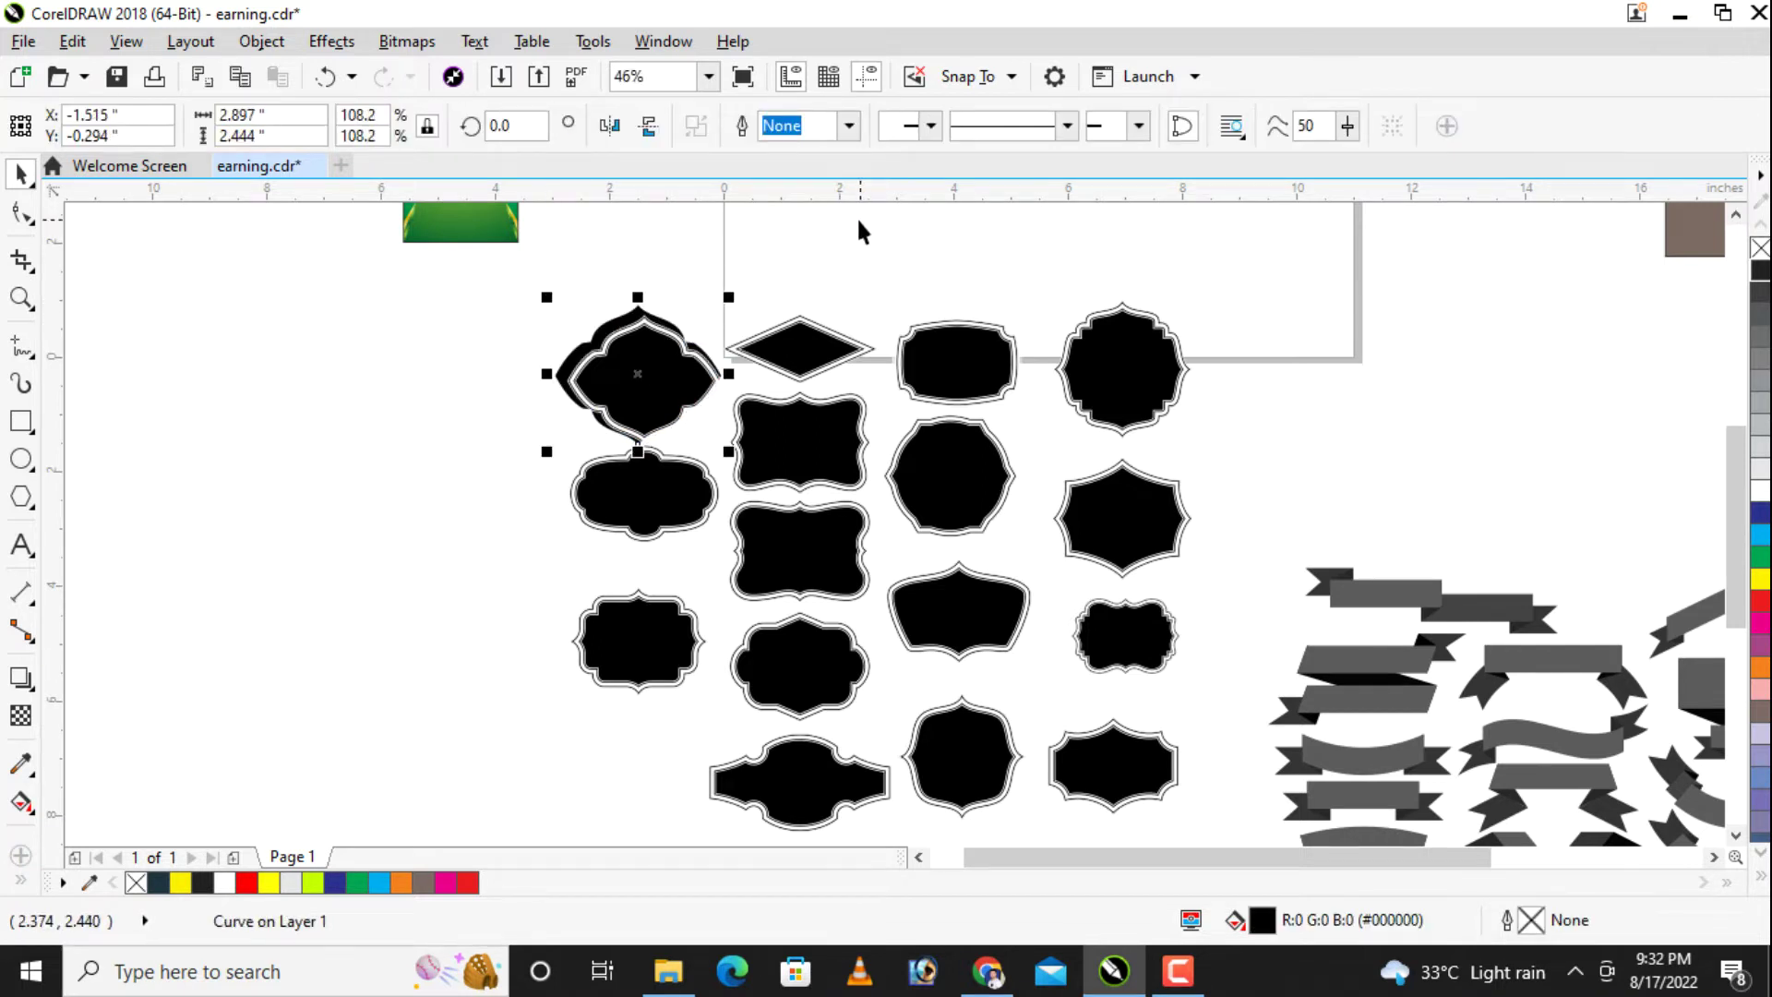
key(ctrl+z)
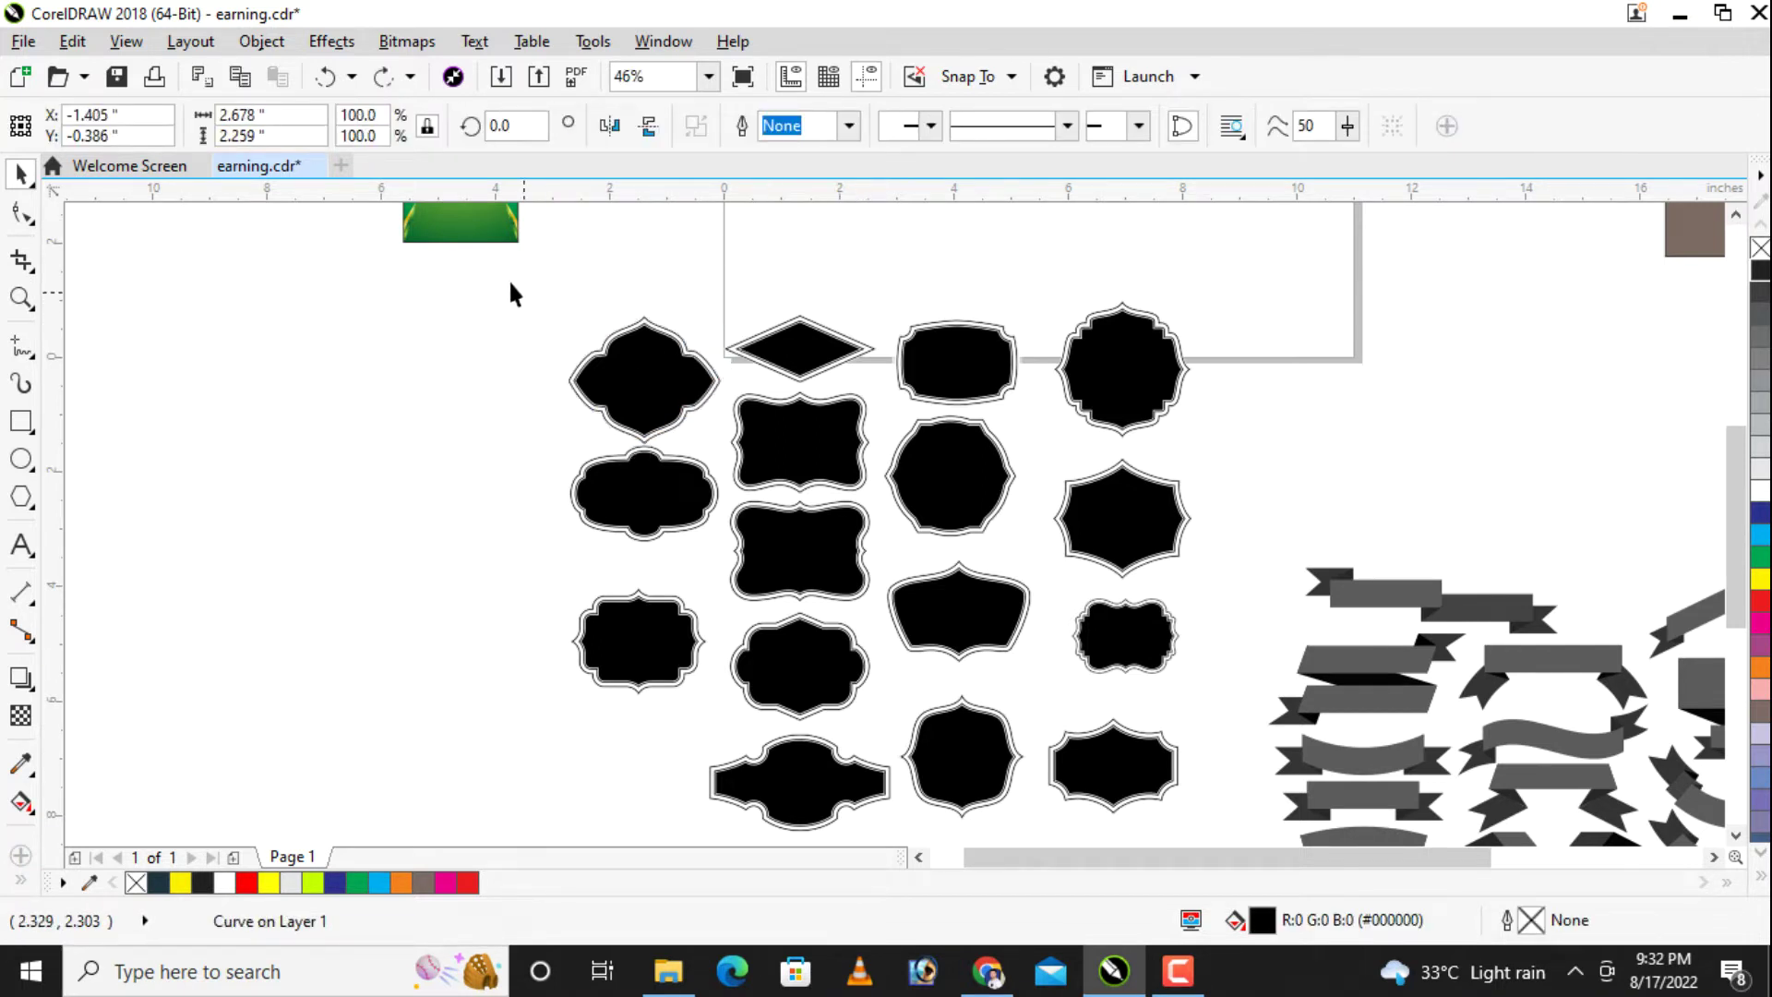
click(723, 446)
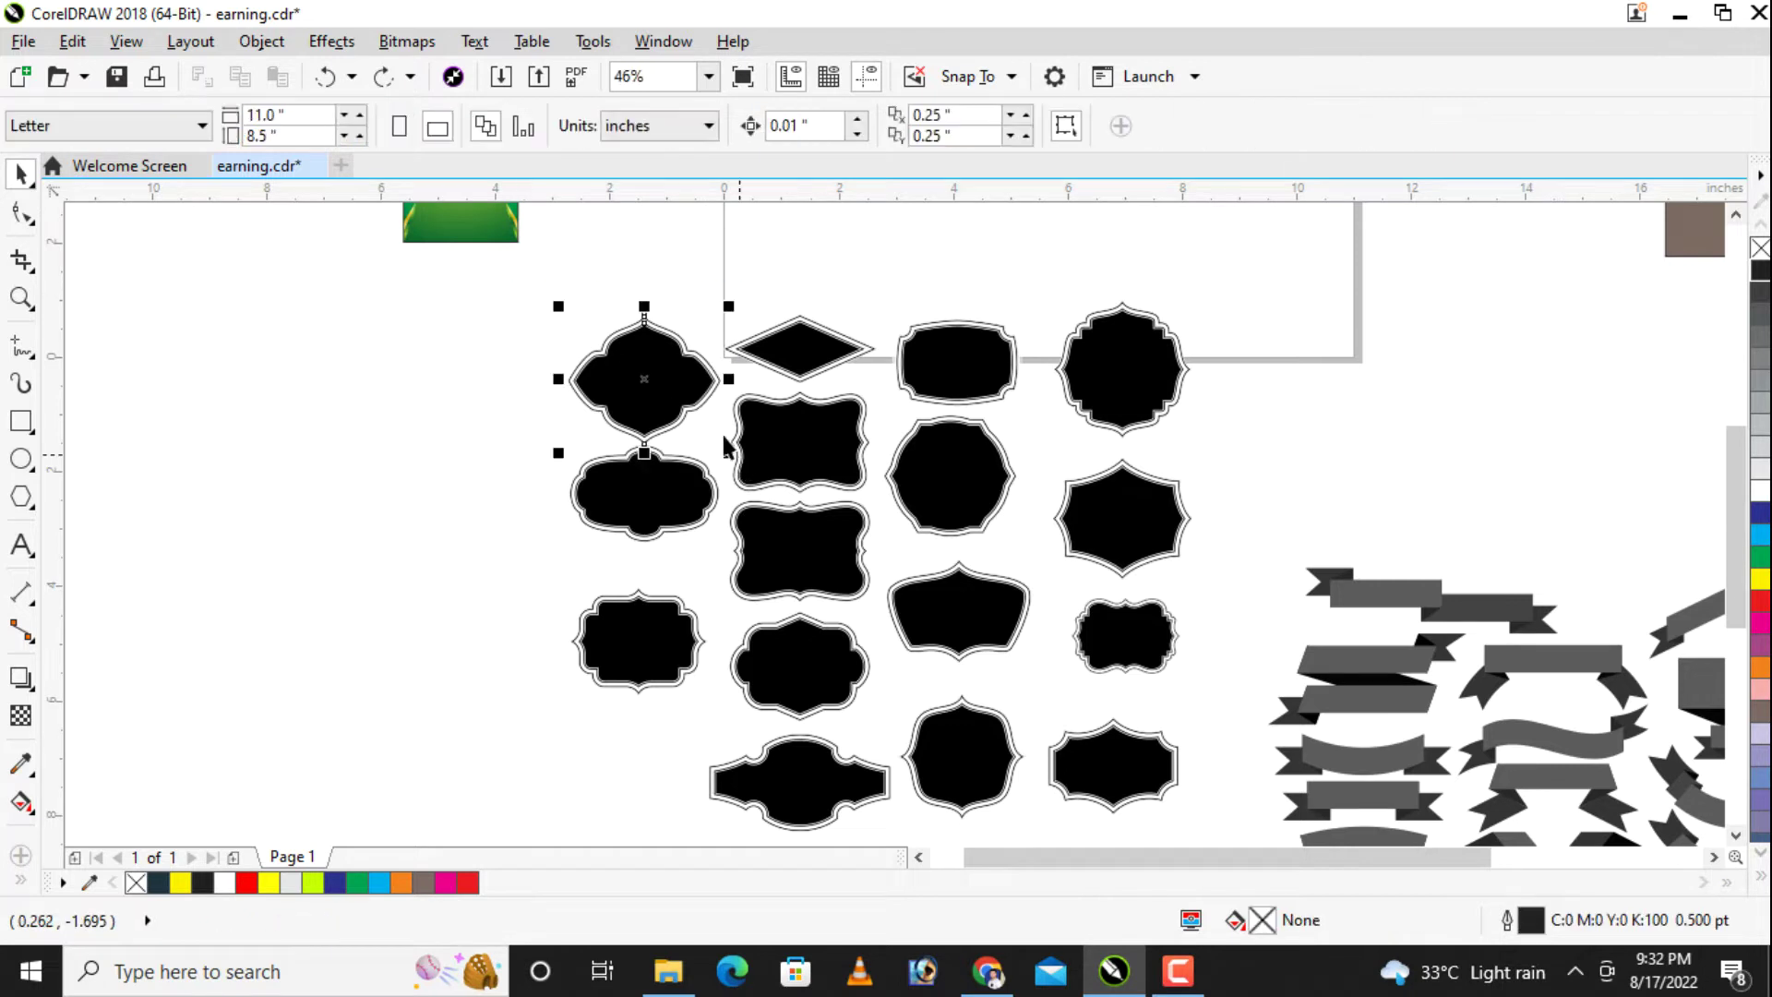
Step: Undo a blue fill on the top-left label; fill the diamond cyan, rounded label red, octagon yellow
click(1760, 513)
key(ctrl+z)
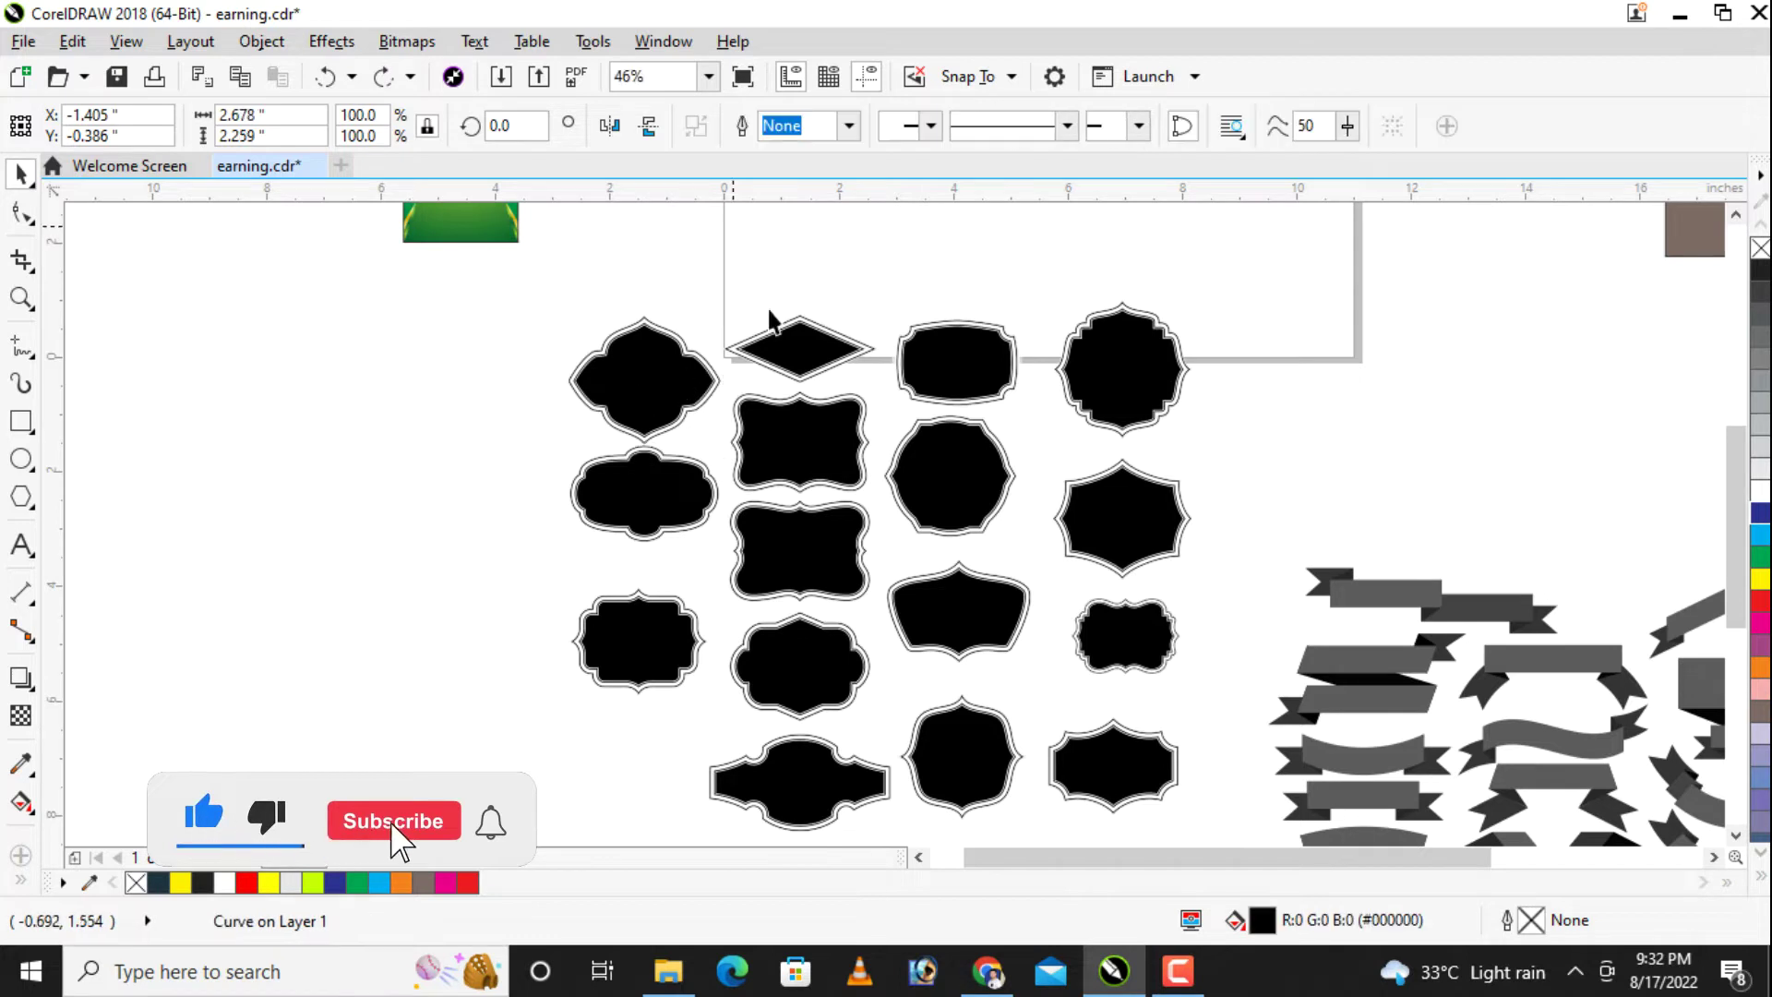
click(795, 345)
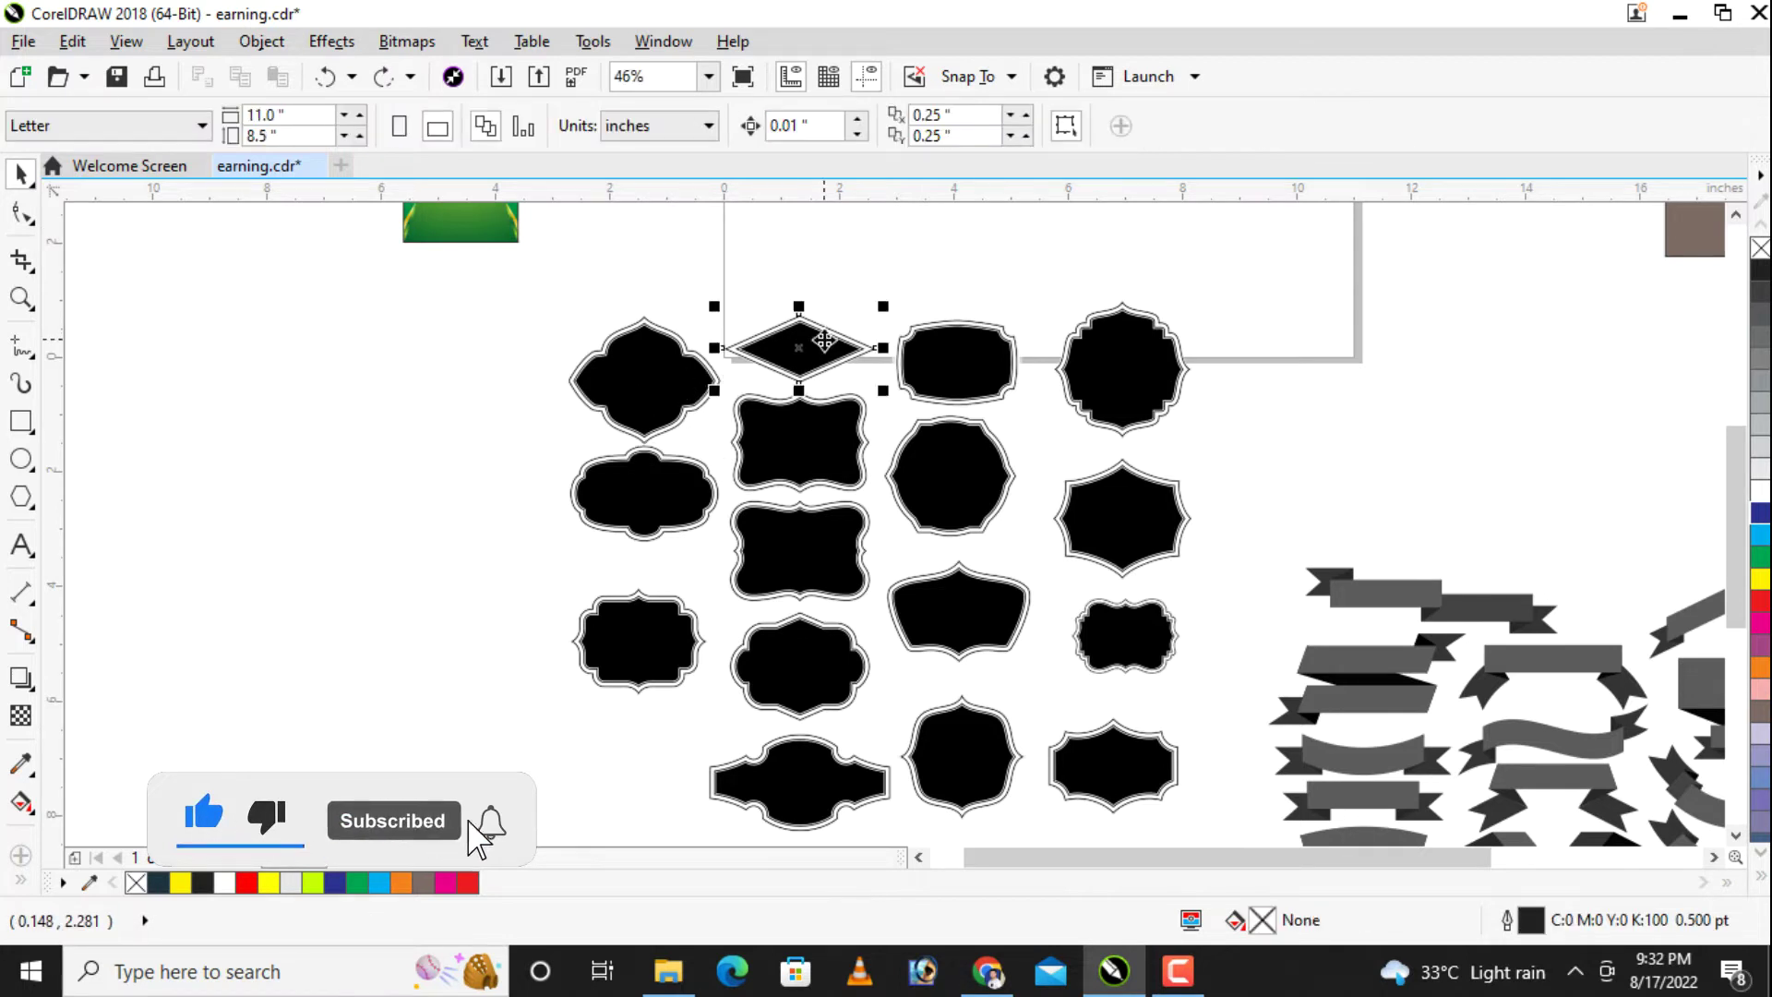
click(1761, 535)
click(1015, 393)
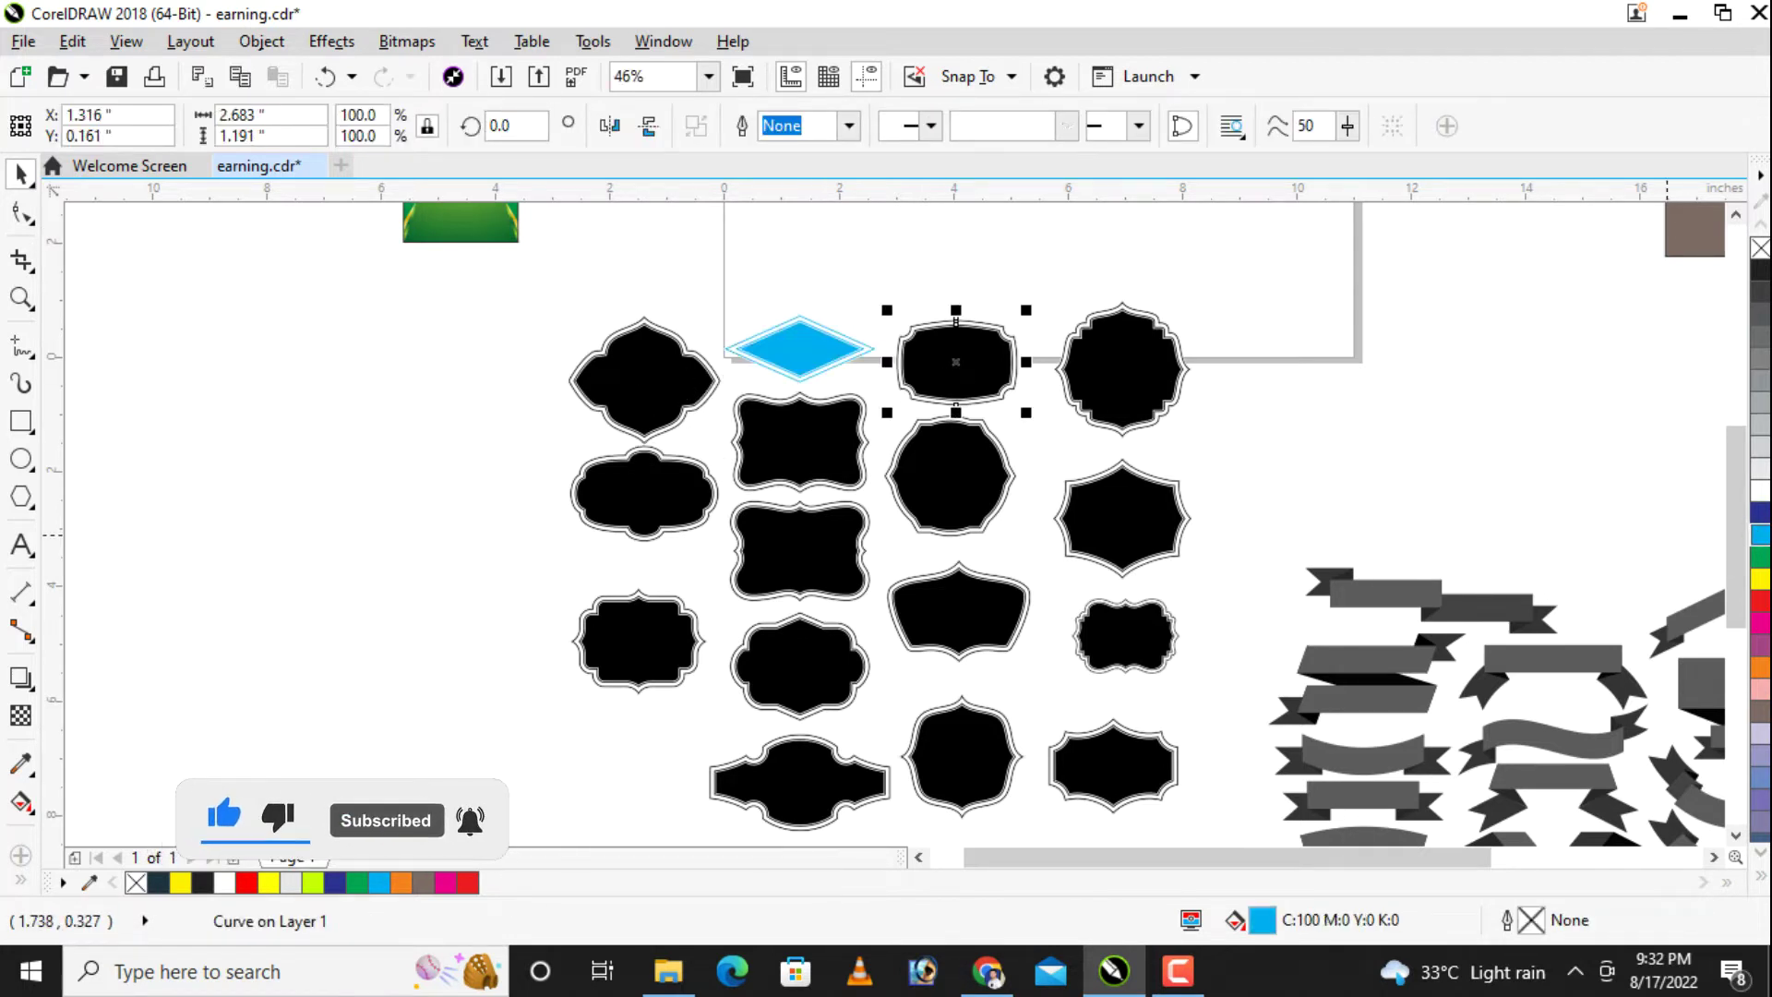
click(1762, 600)
click(1122, 369)
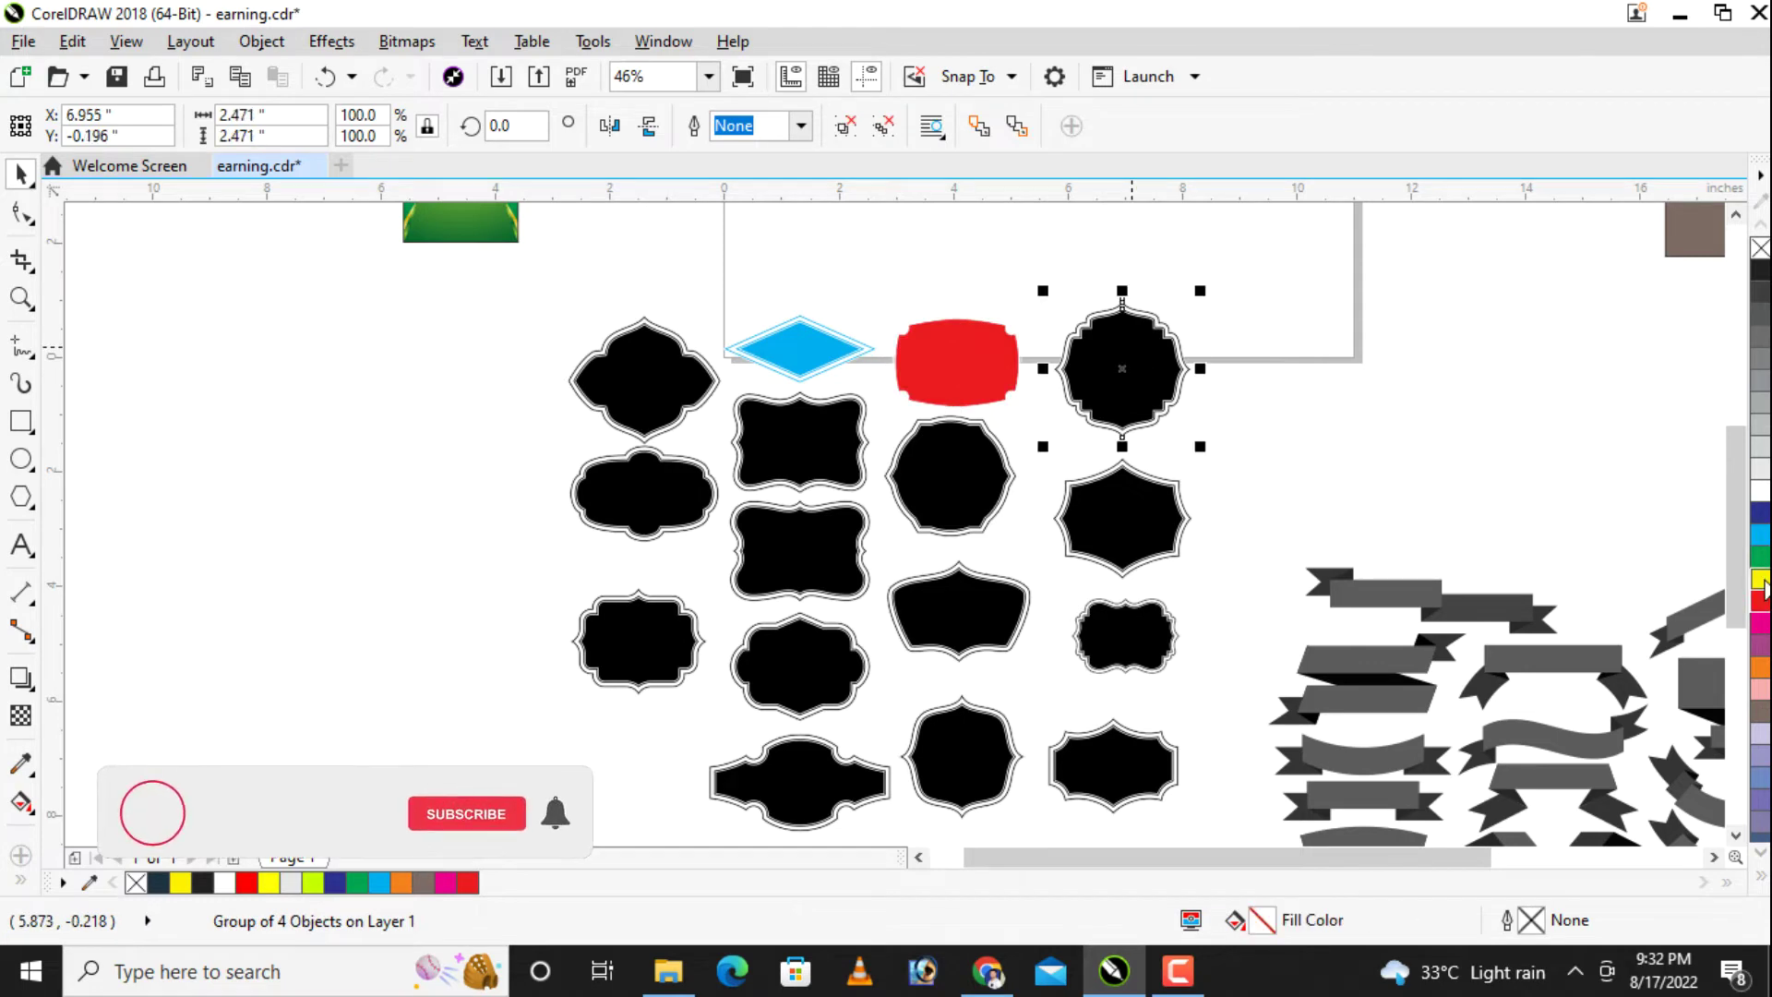
click(1761, 576)
Step: Fill the lower octagon purple, the wavy label green, and the scalloped label magenta
click(950, 475)
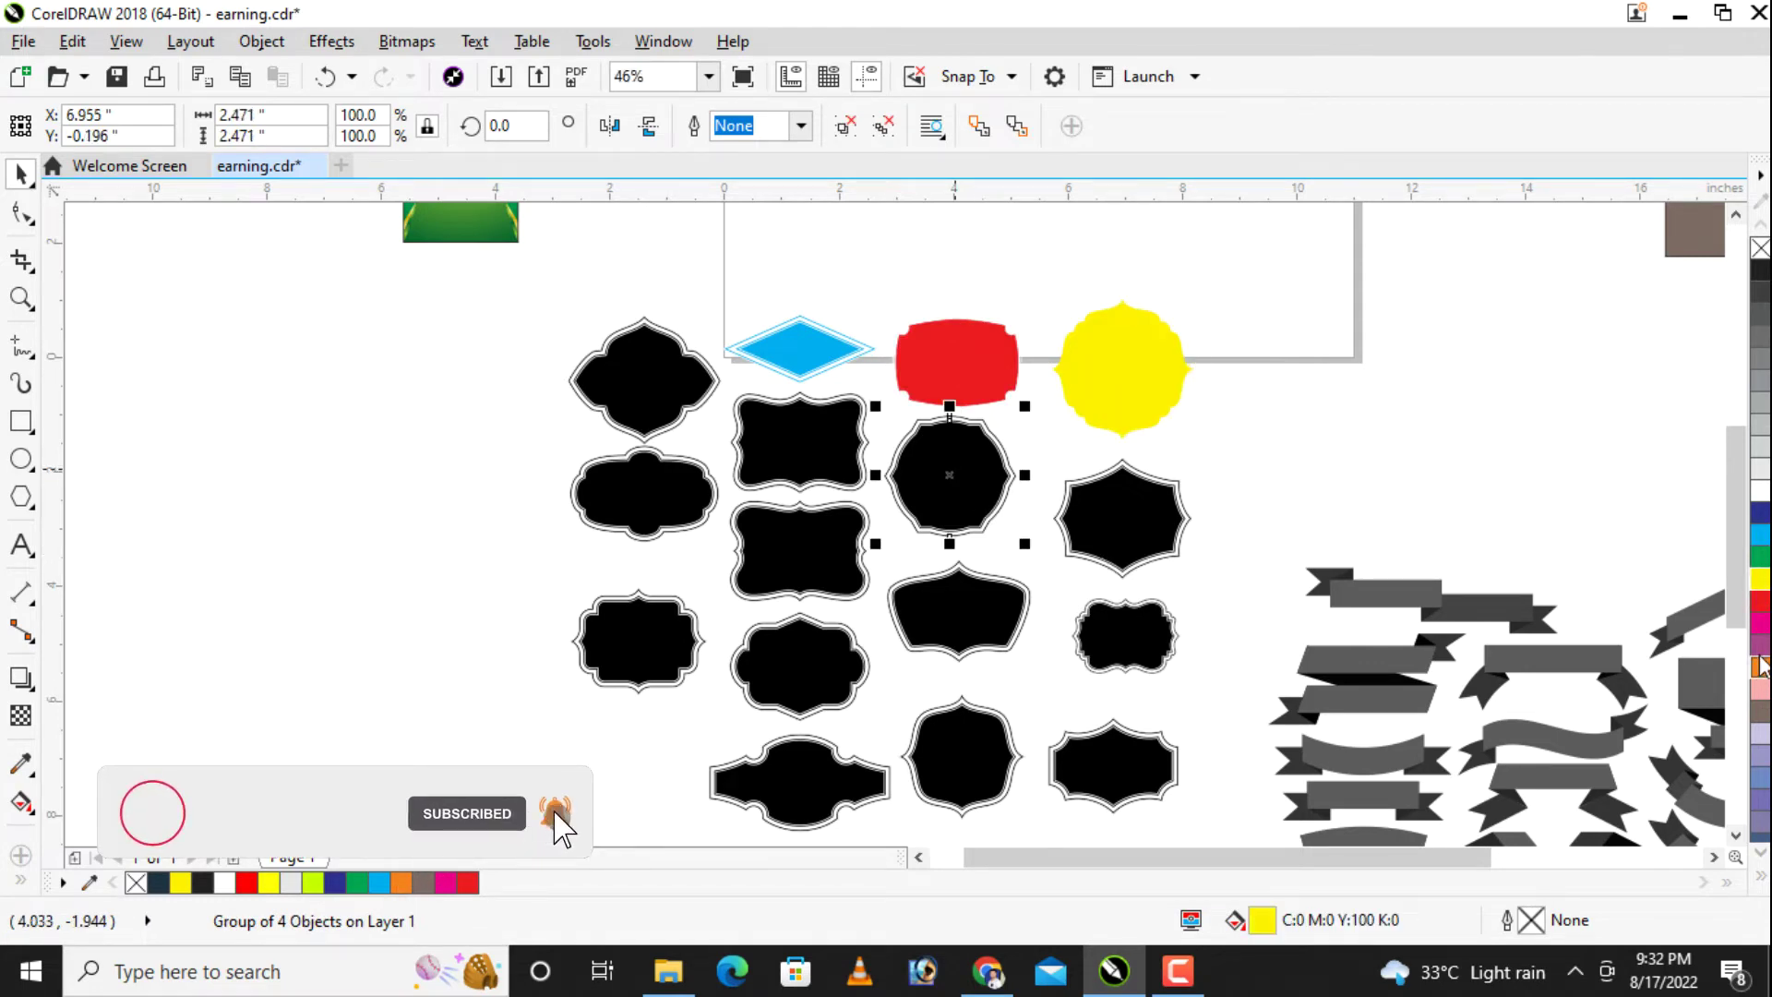
click(1761, 644)
click(799, 441)
click(1761, 559)
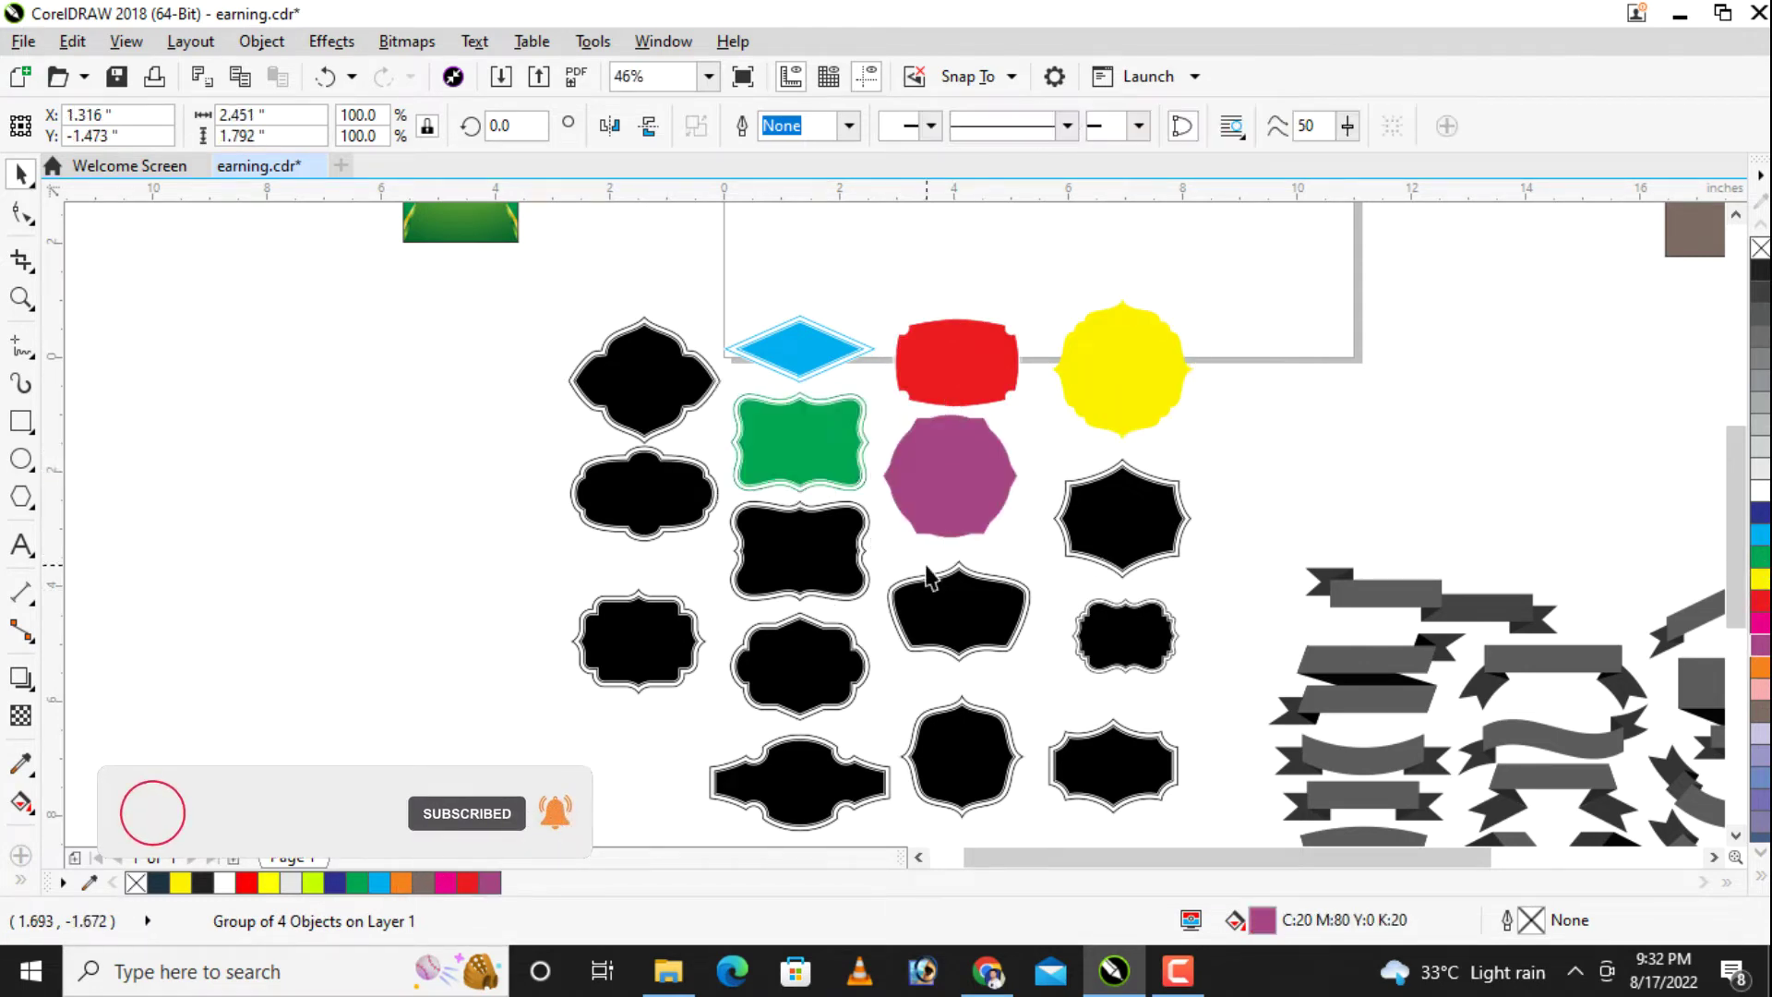
click(815, 637)
click(1761, 668)
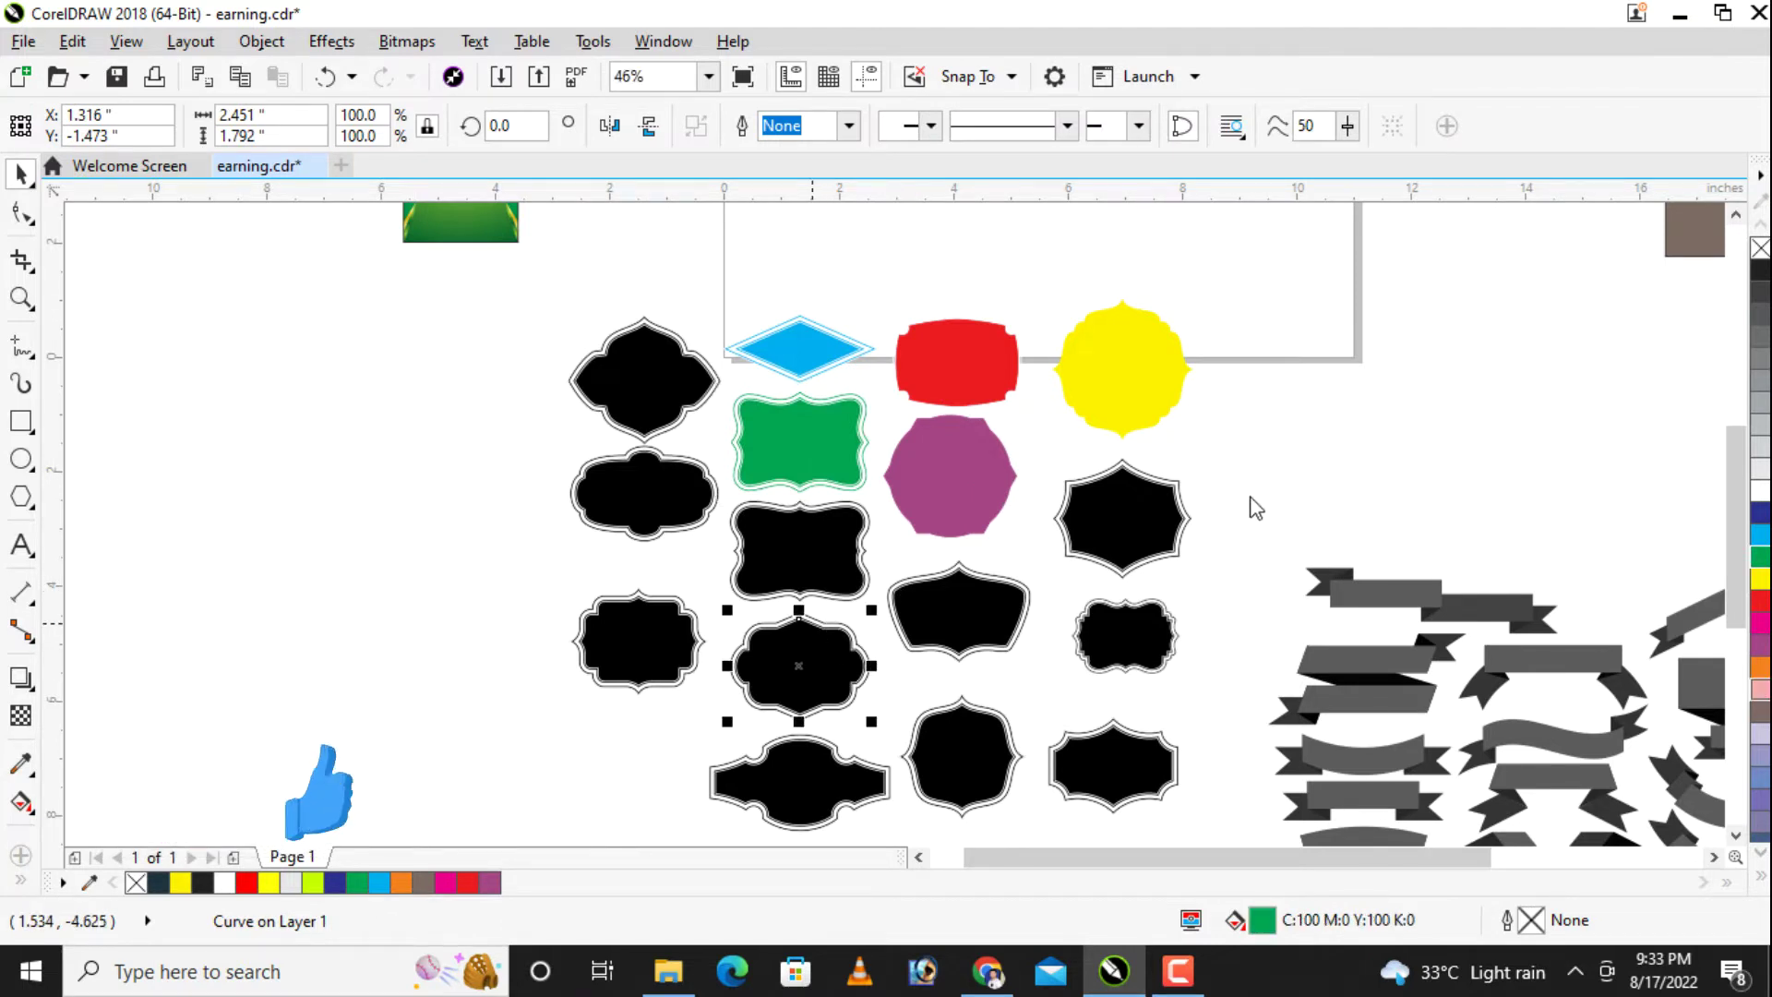
click(817, 666)
click(1761, 622)
click(968, 622)
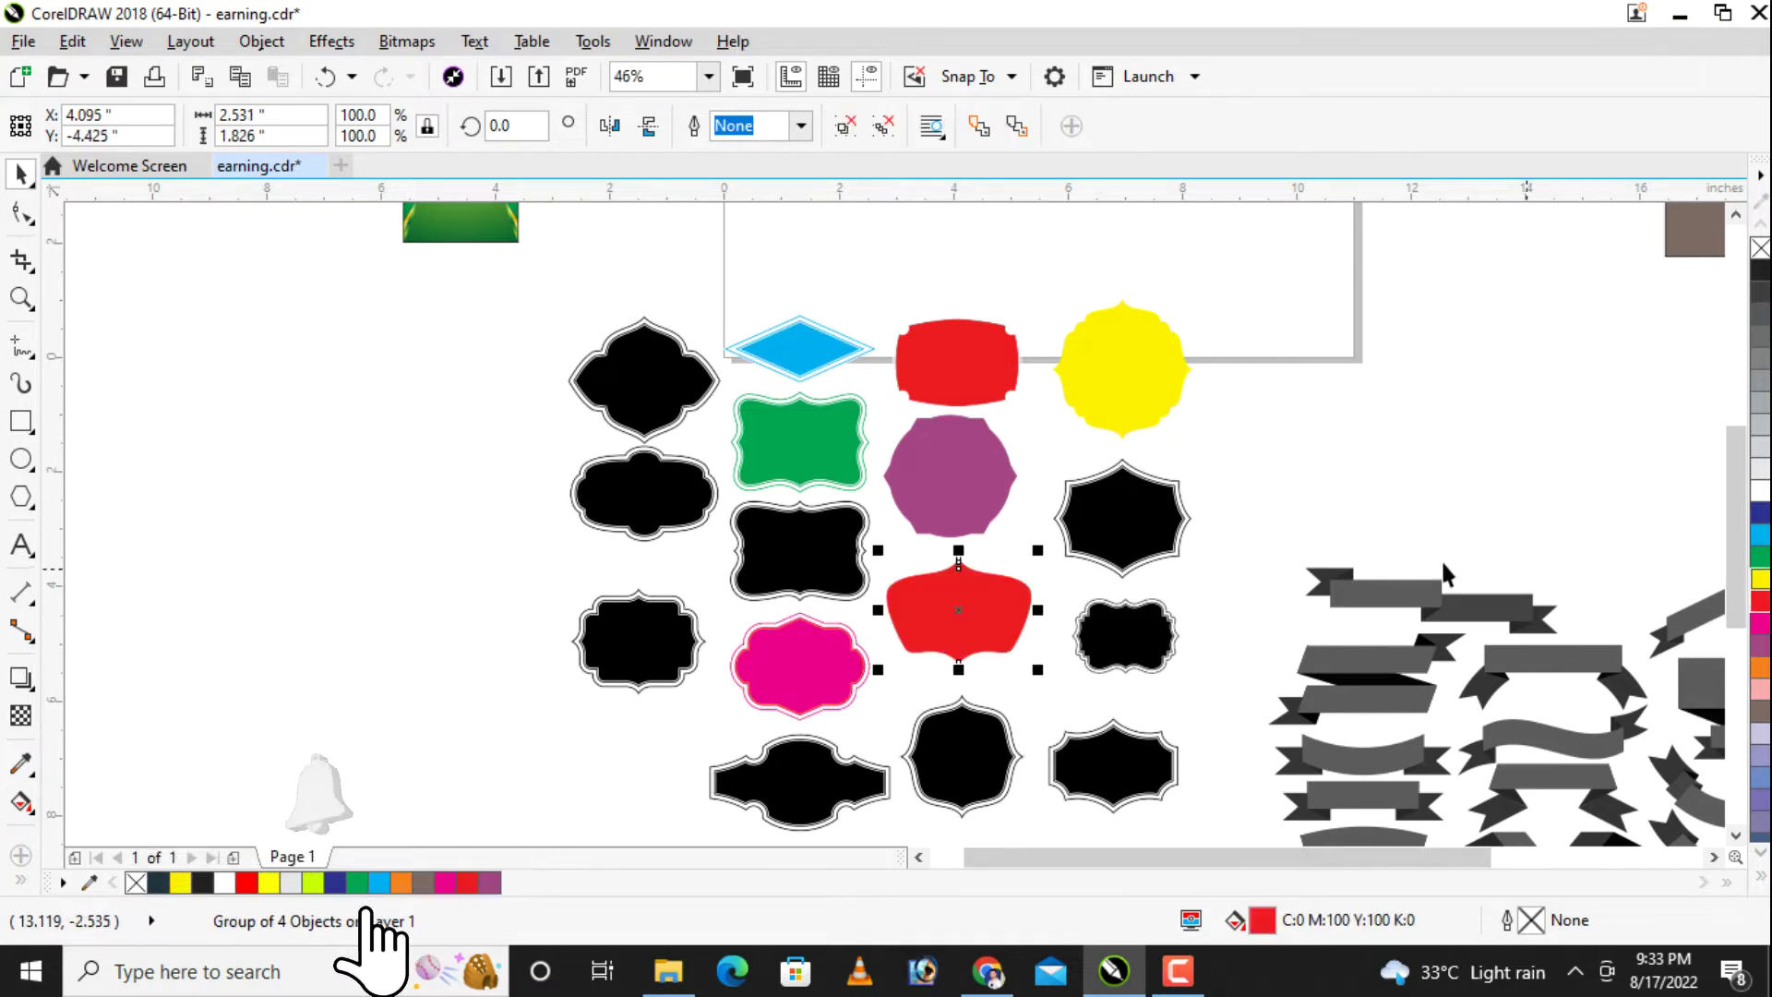
Step: Marquee-select the coloured labels, crowns and ribbons together and delete them
scroll(1347, 493, down, 2)
scroll(1351, 496, down, 2)
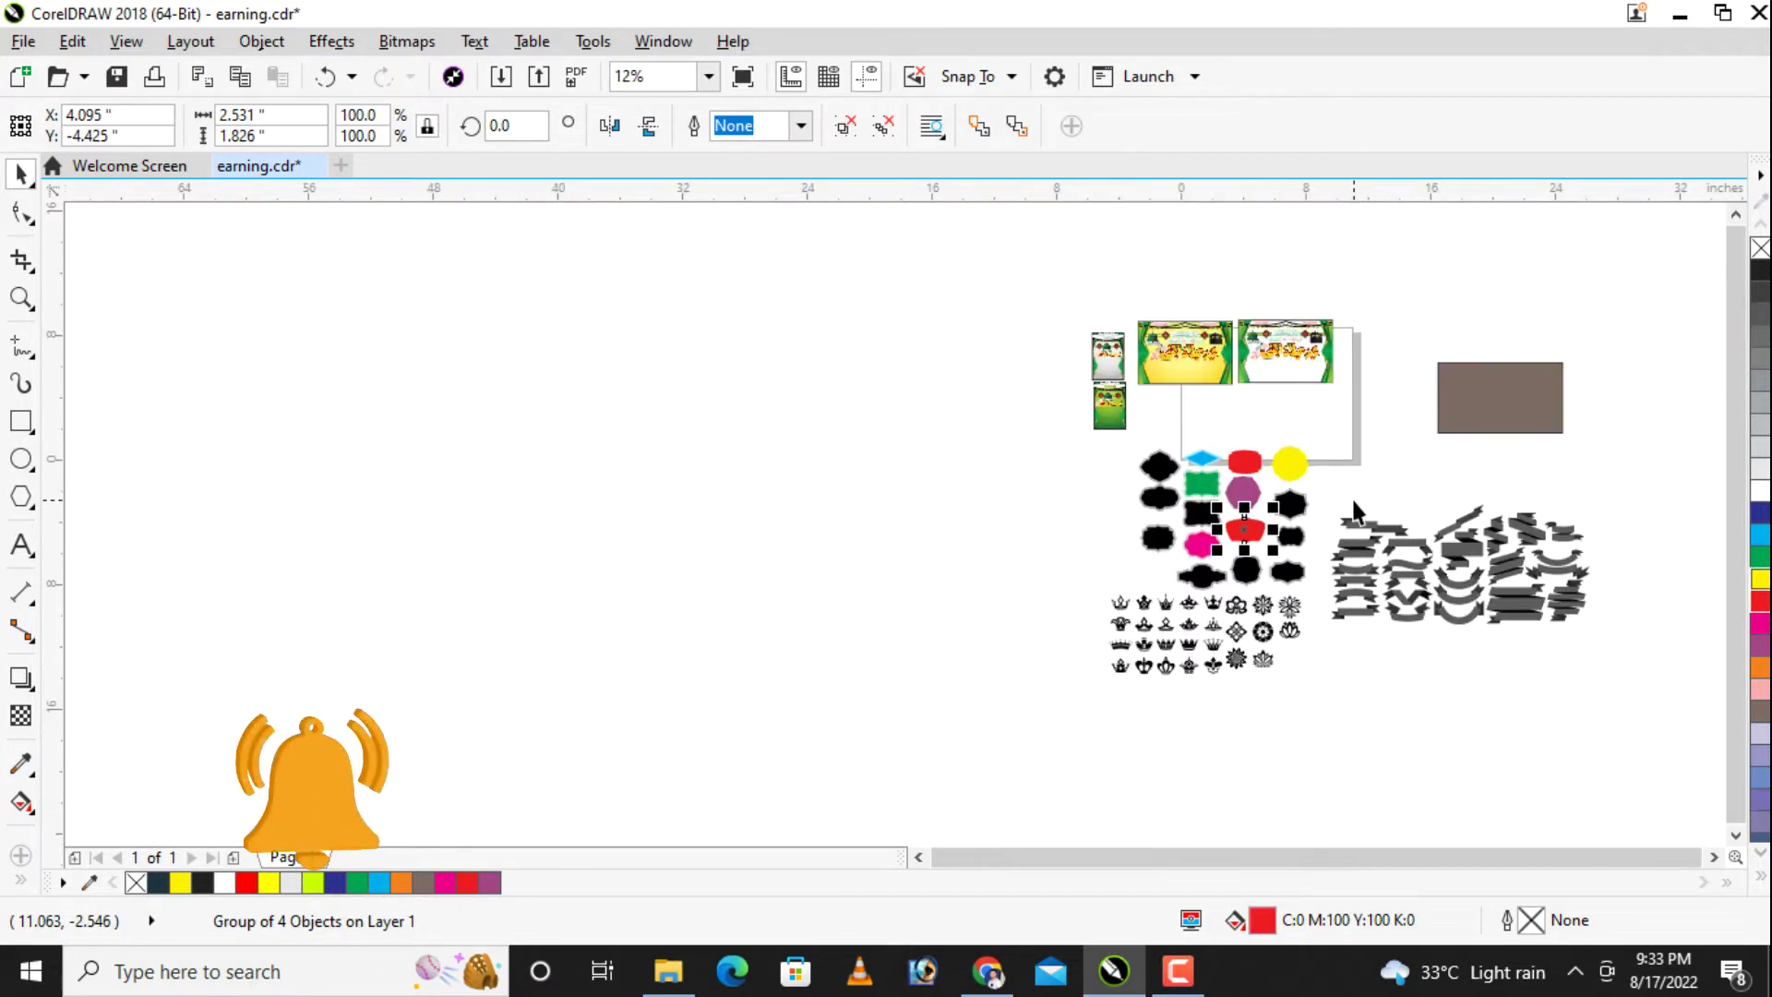
scroll(1389, 582, up, 2)
click(894, 620)
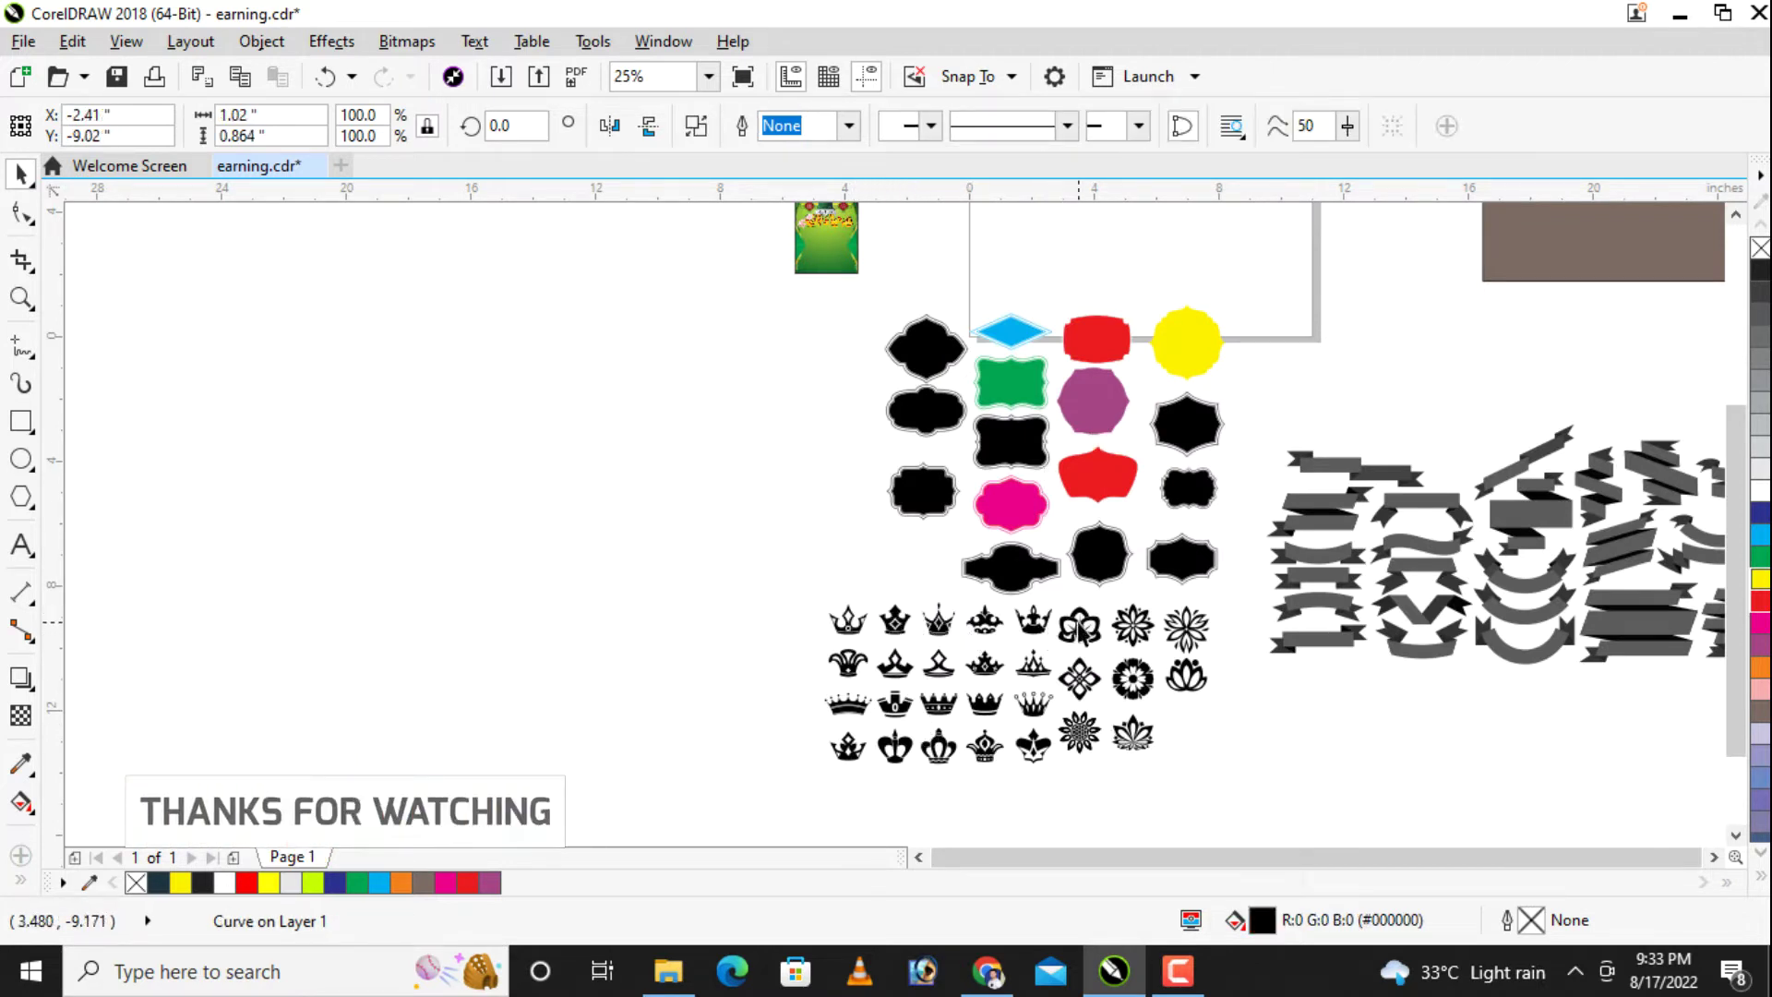
drag(805, 785, 1236, 753)
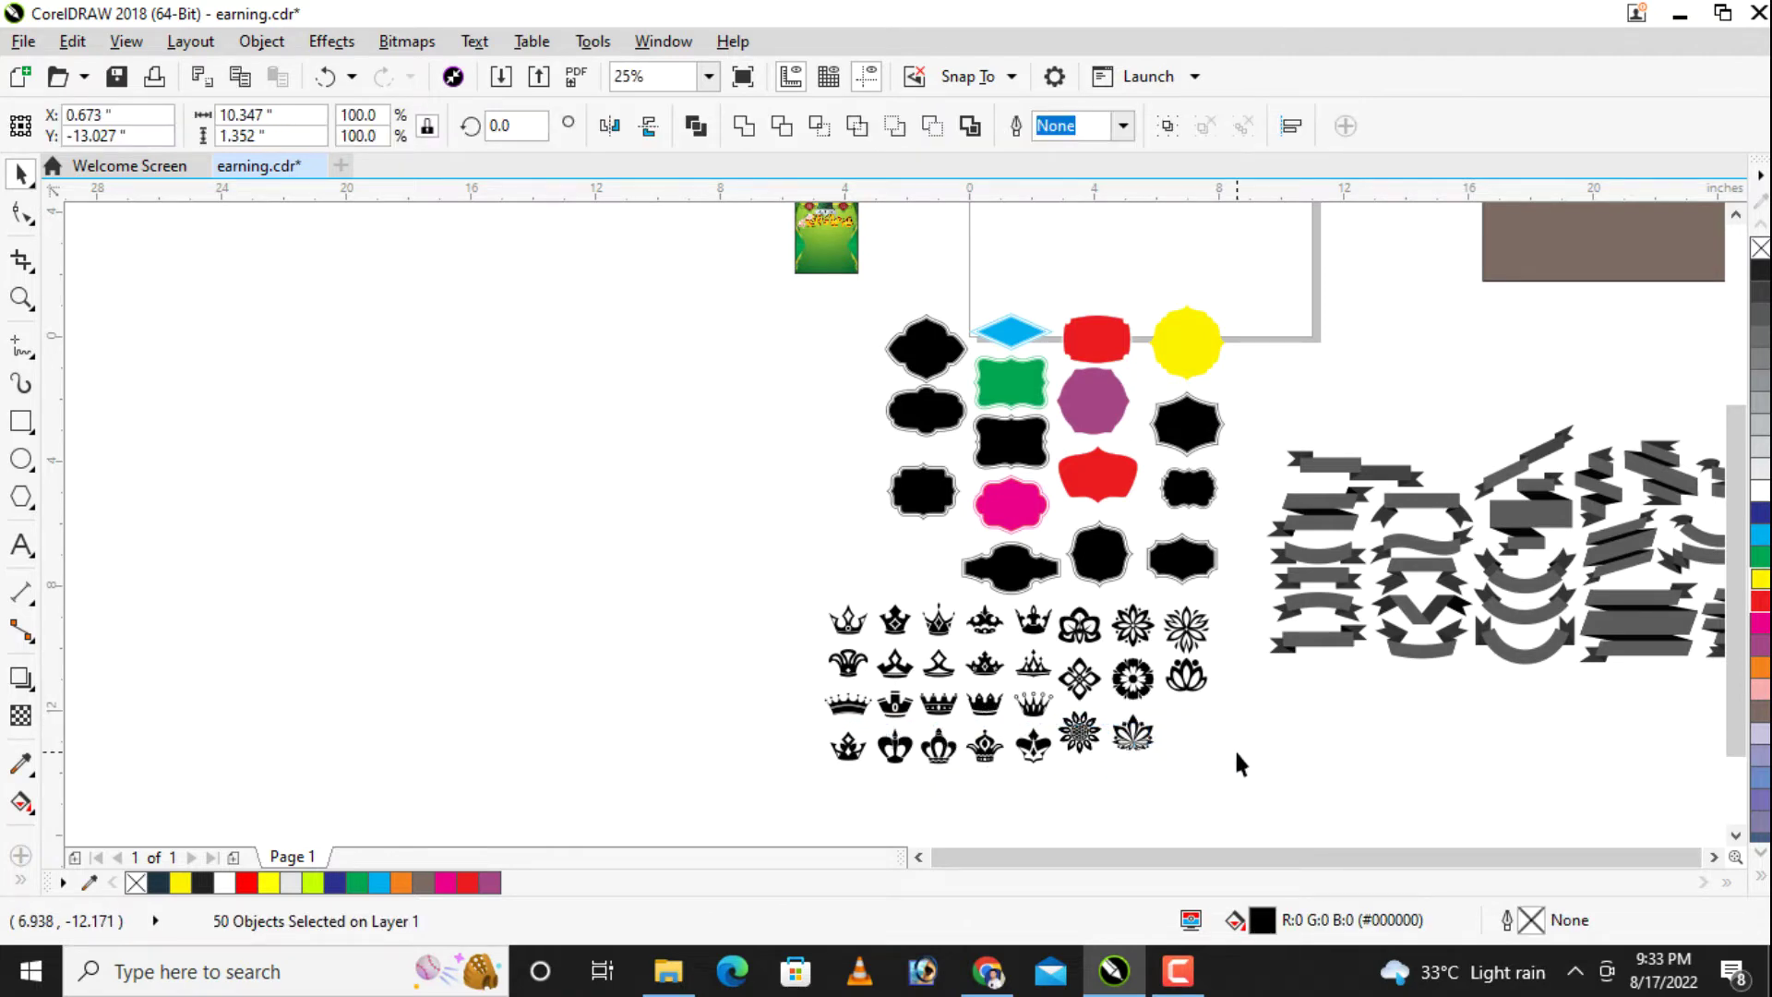
click(1233, 747)
scroll(1116, 620, down, 1)
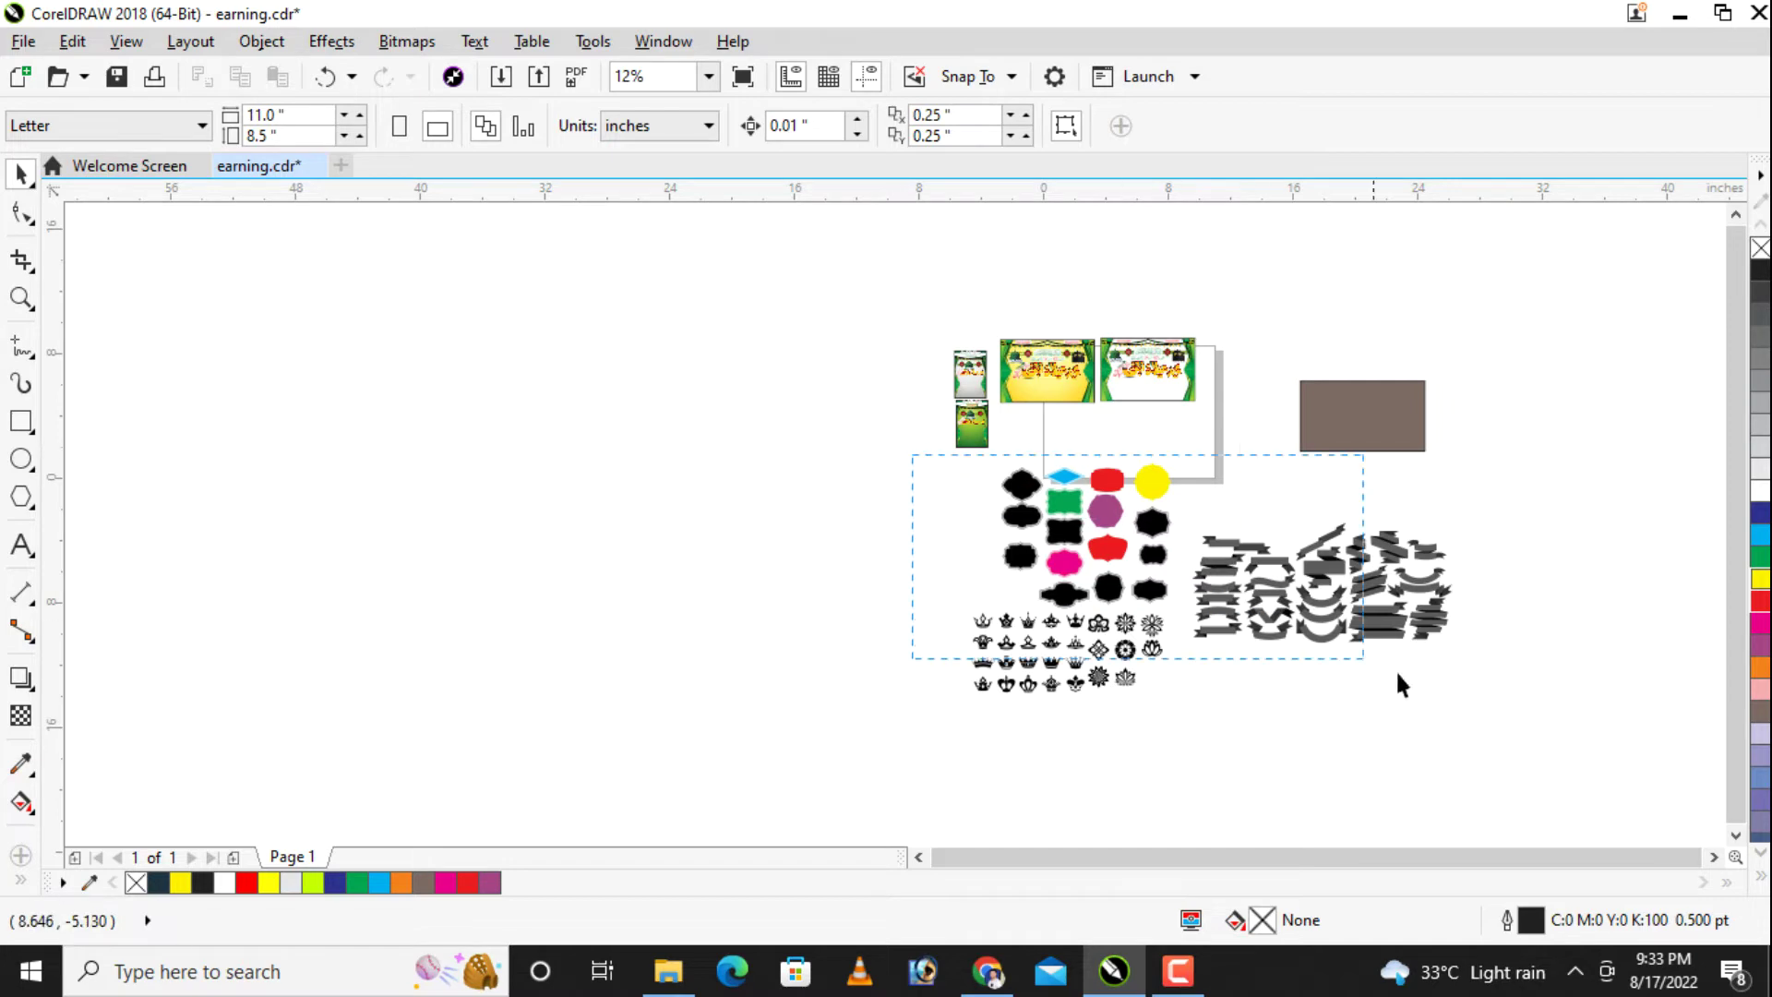
drag(1535, 746, 1535, 749)
key(Delete)
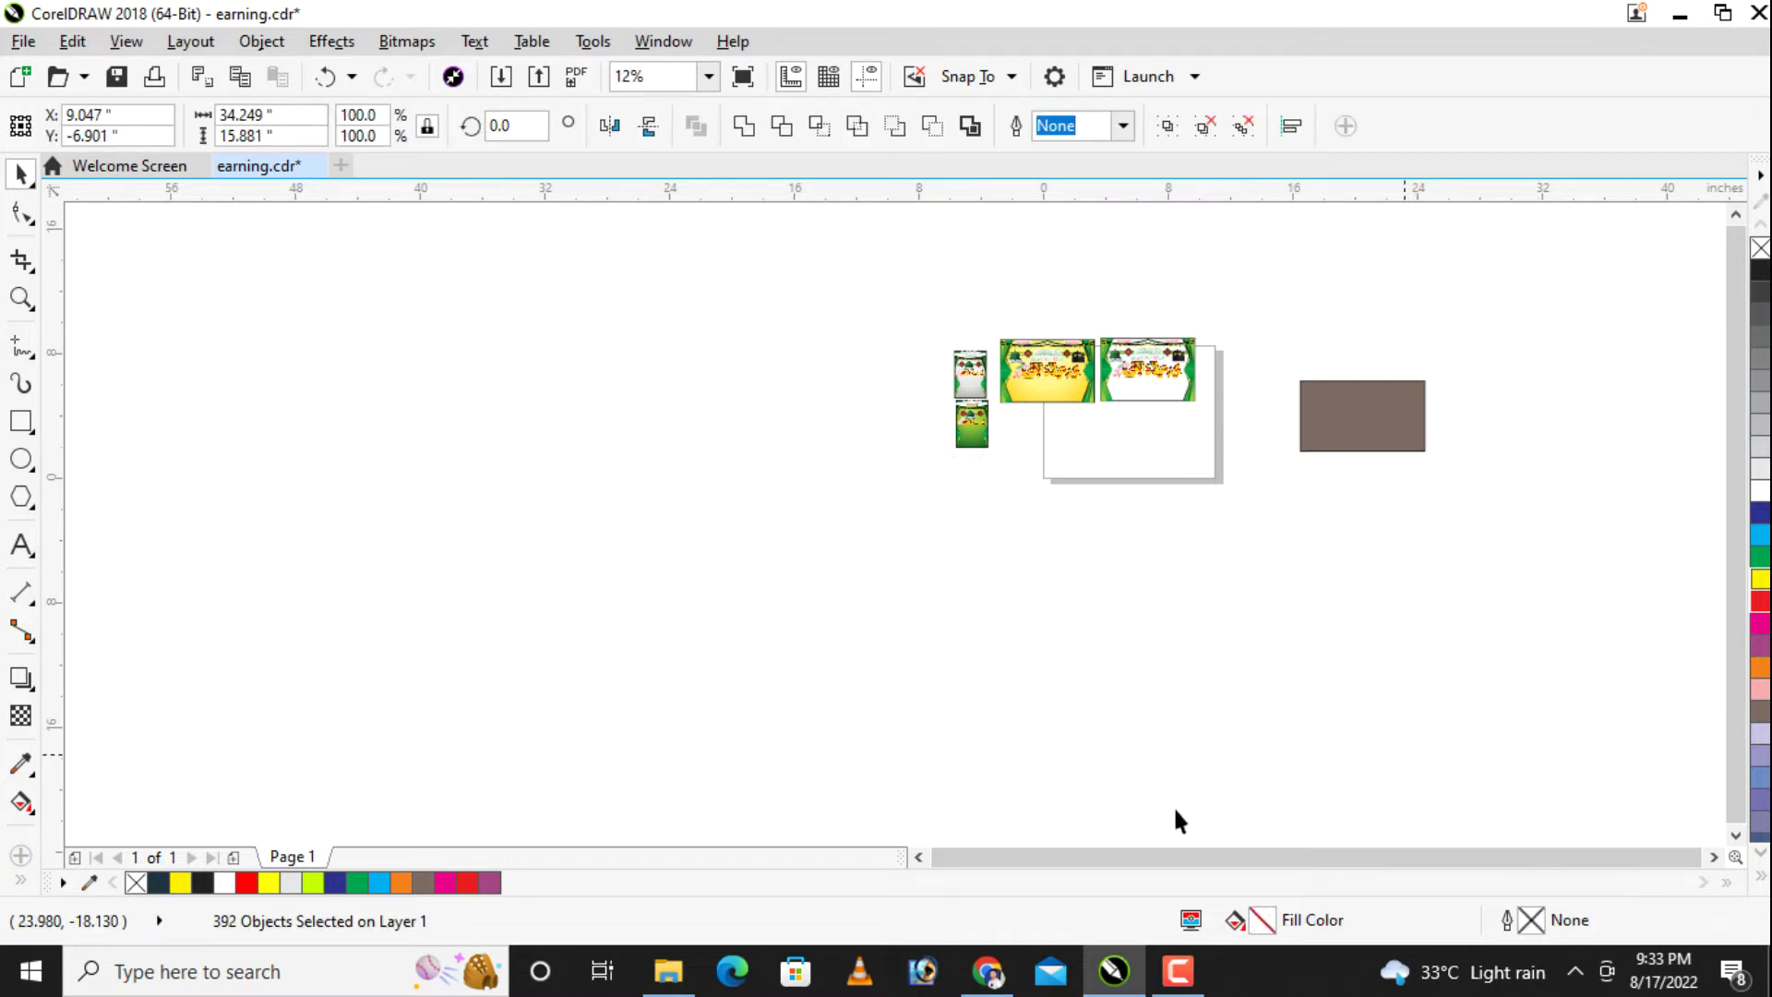
Step: Open All Banner Design in File Explorer and drag RESTAURANT CARD onto the CorelDRAW canvas
click(668, 971)
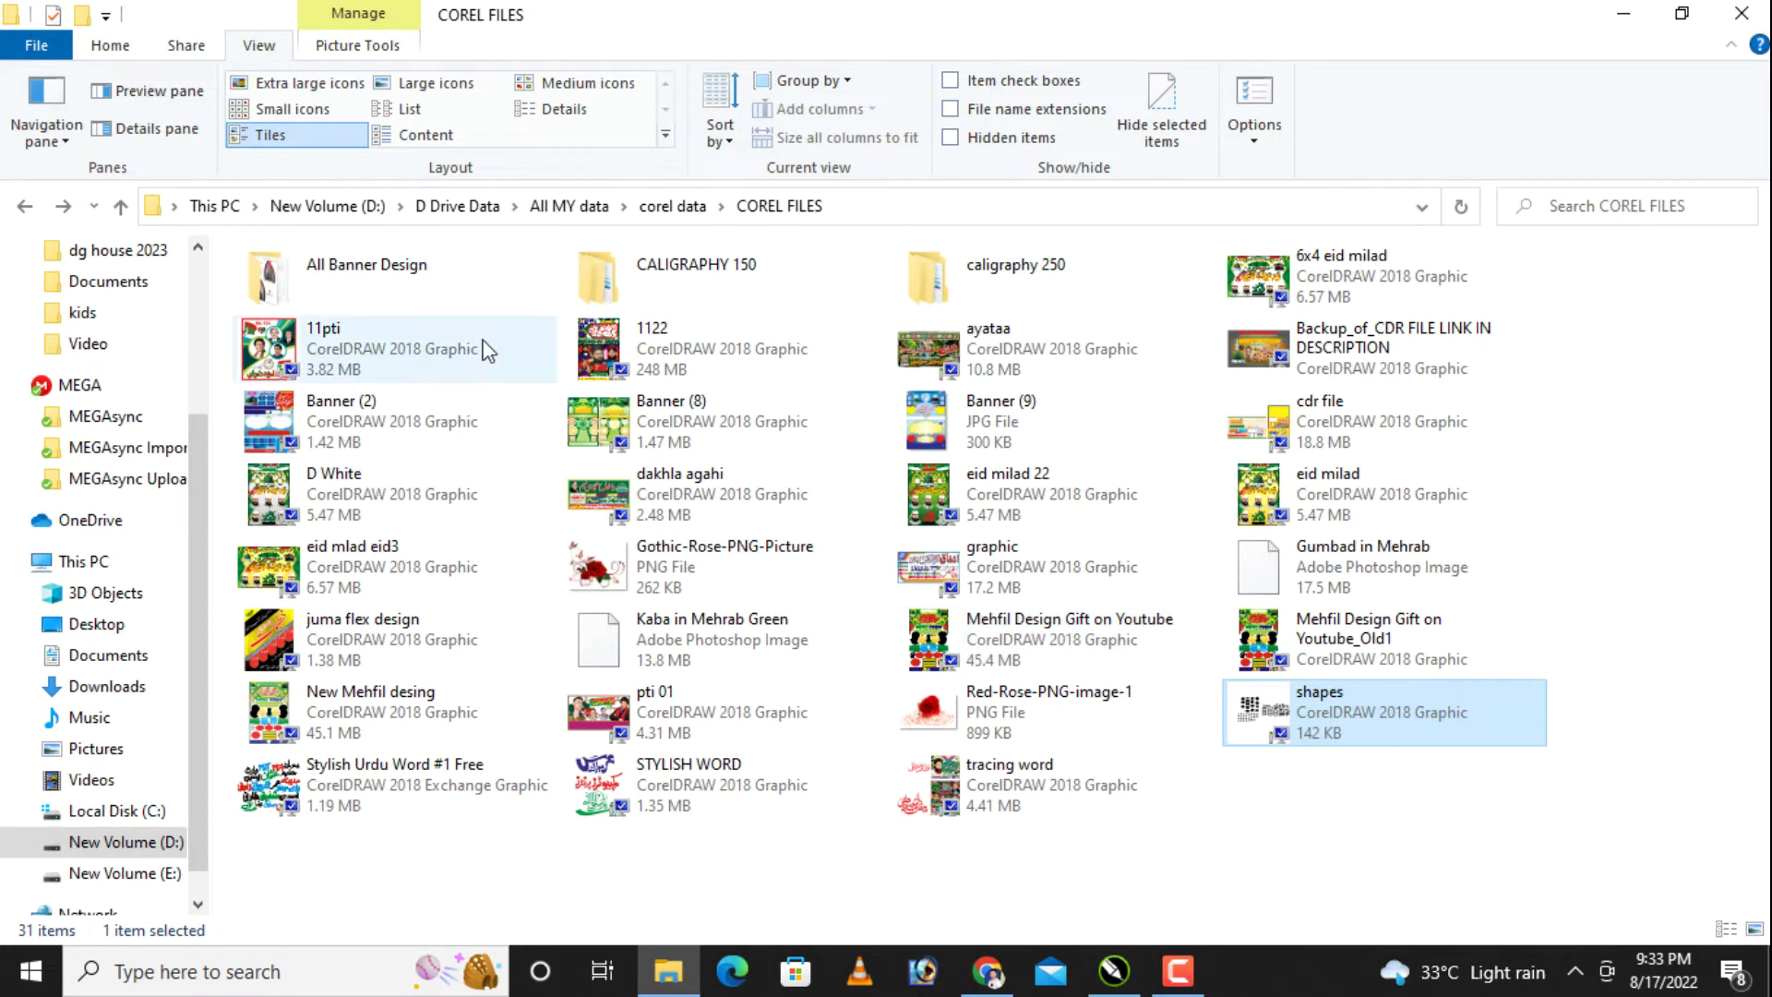
double_click(413, 275)
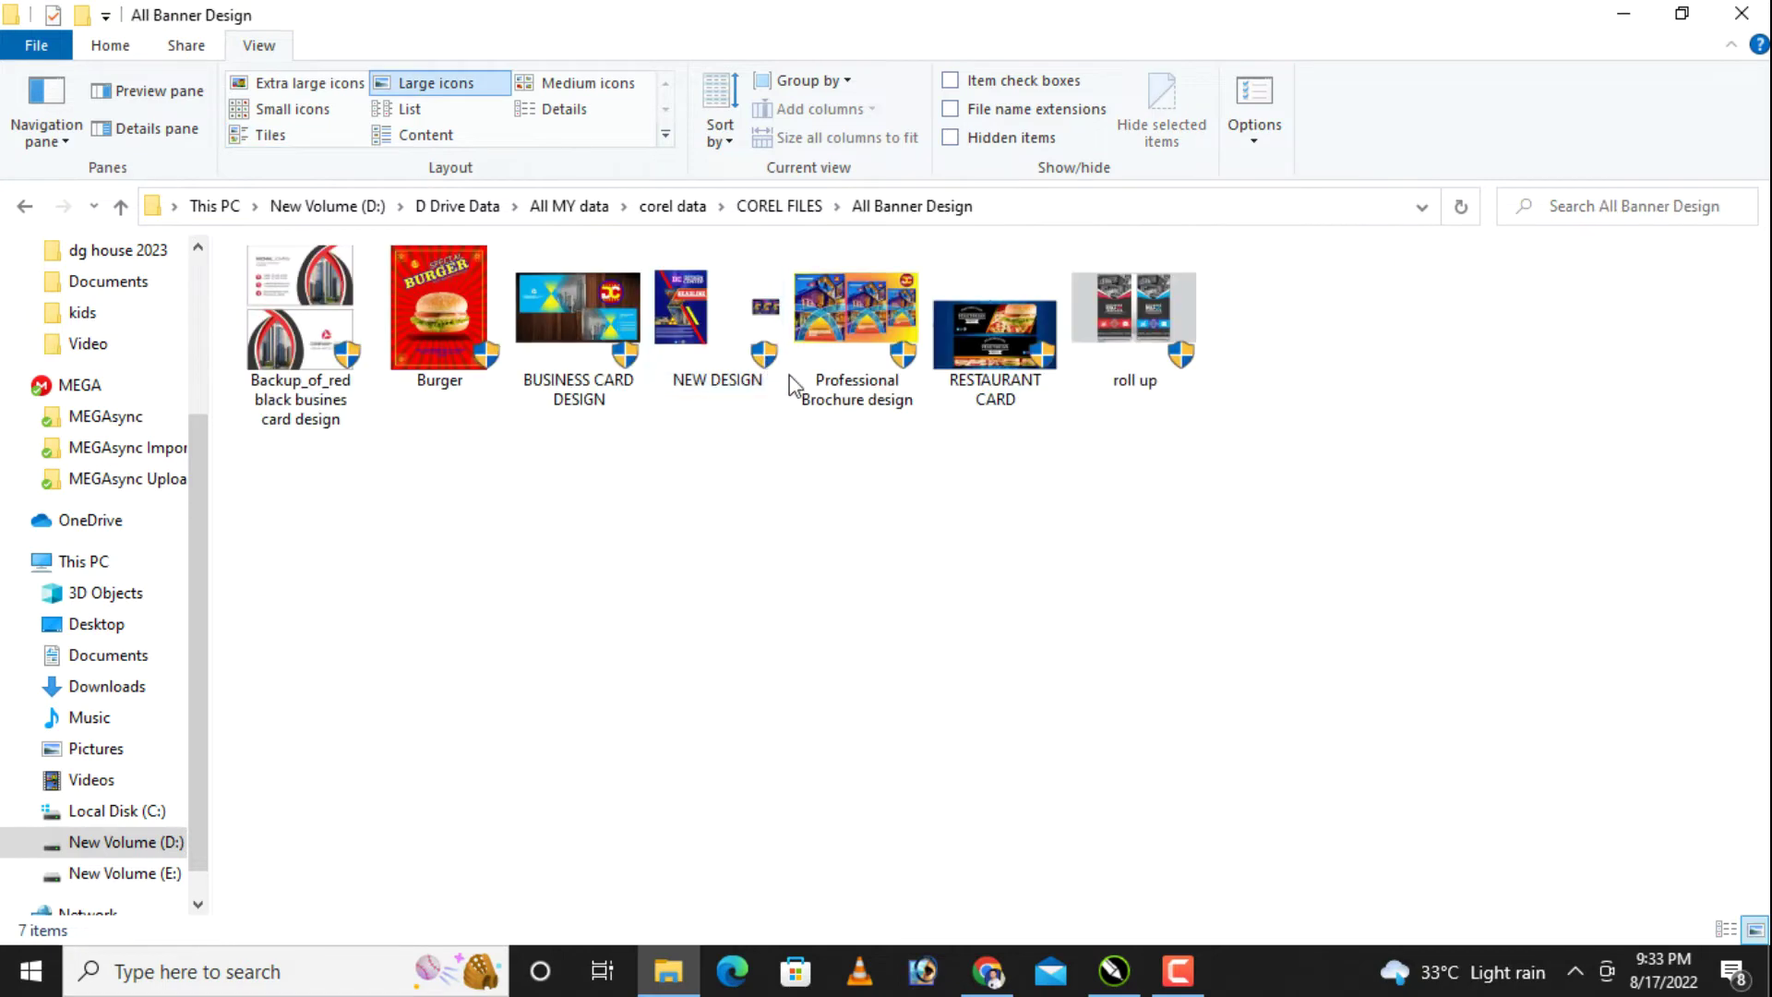
click(324, 325)
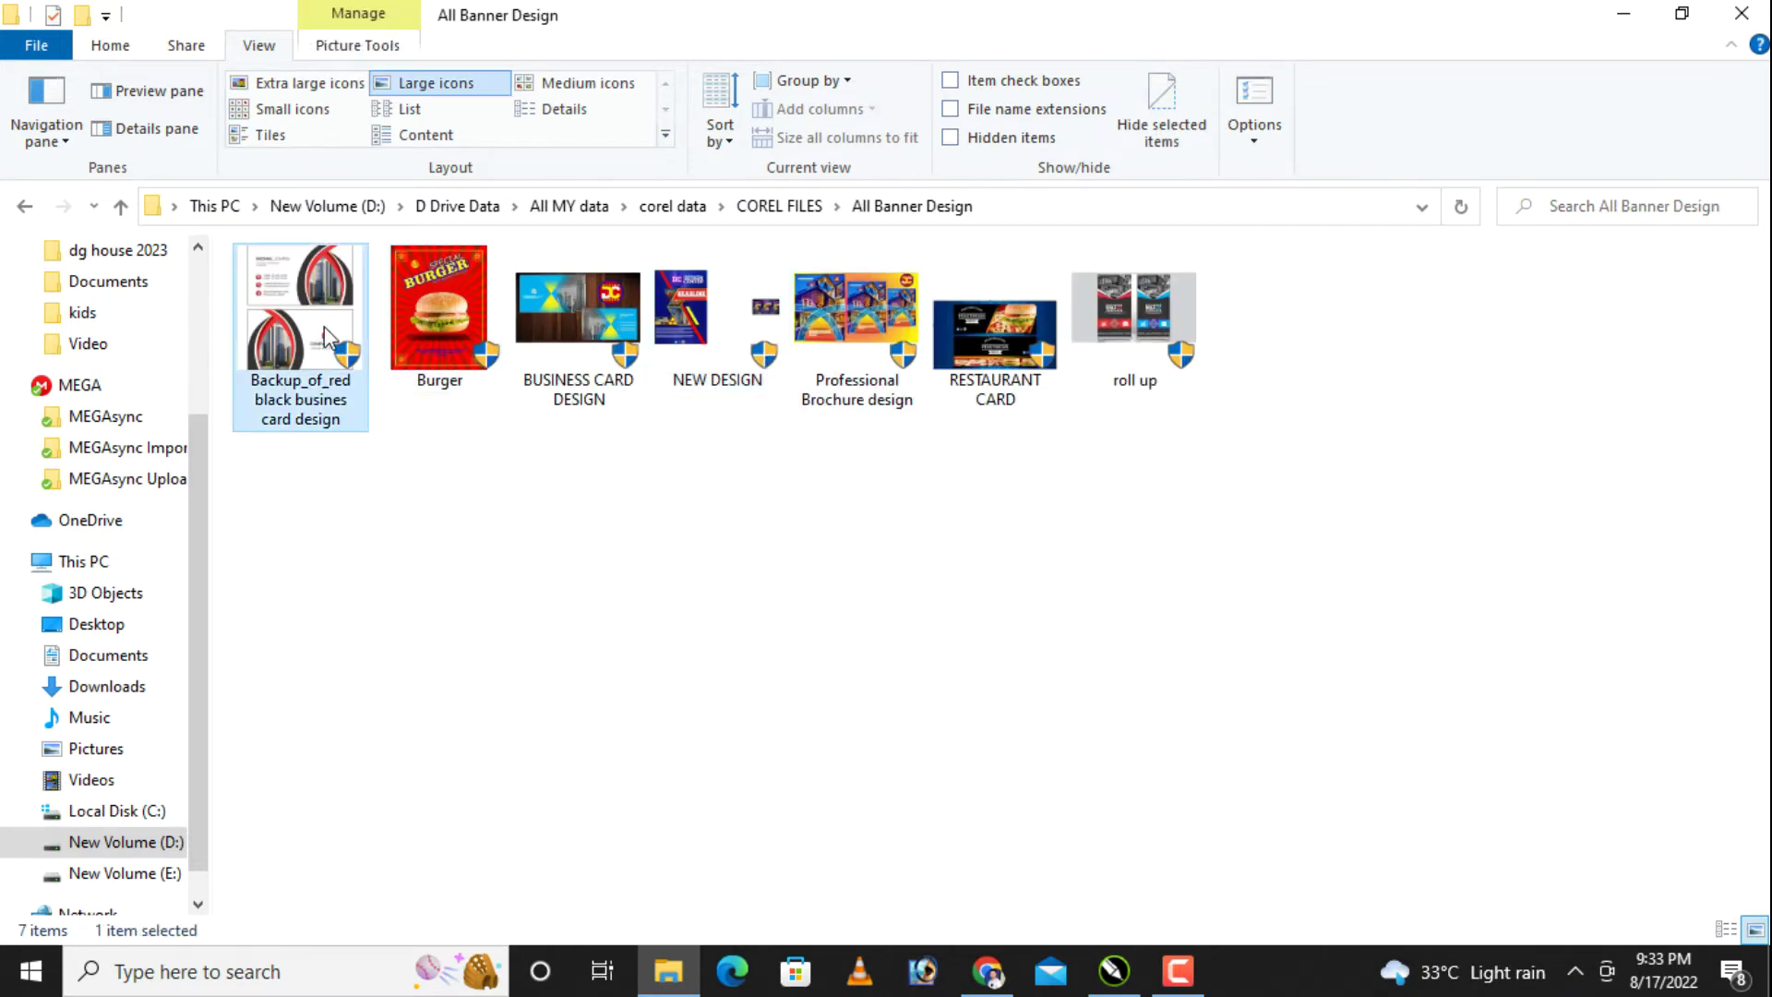
click(434, 336)
click(620, 323)
click(710, 313)
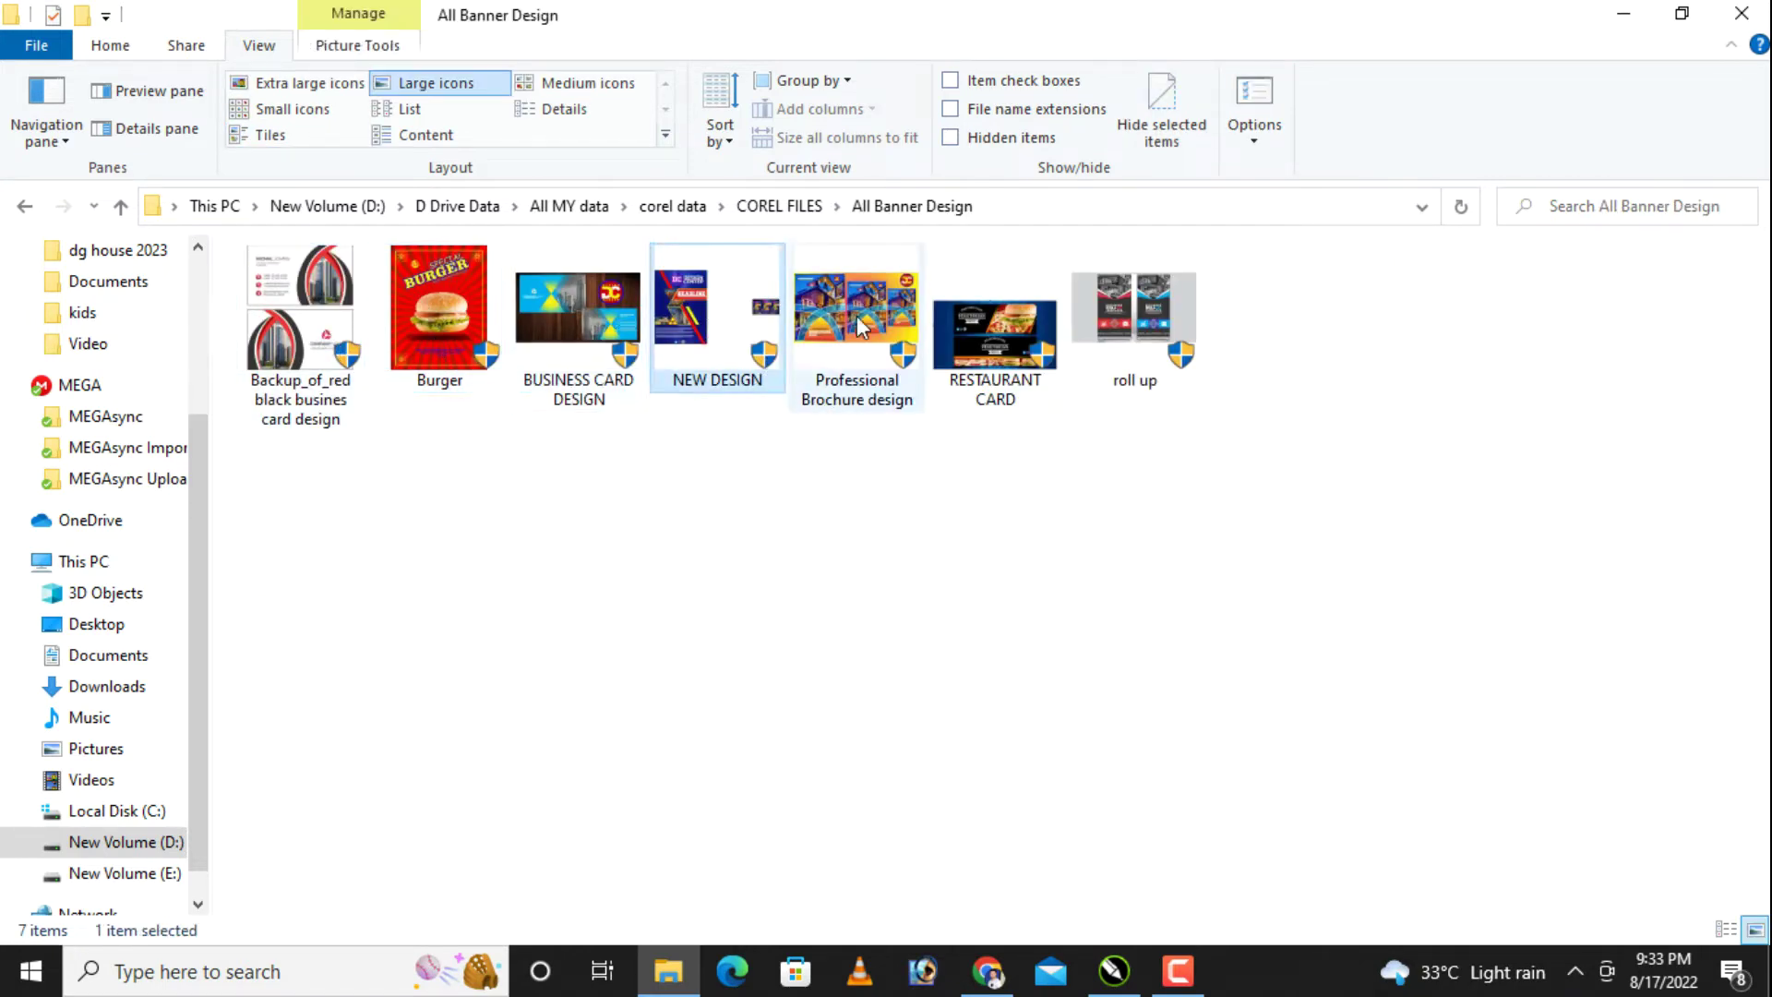
click(856, 316)
click(976, 316)
click(1166, 308)
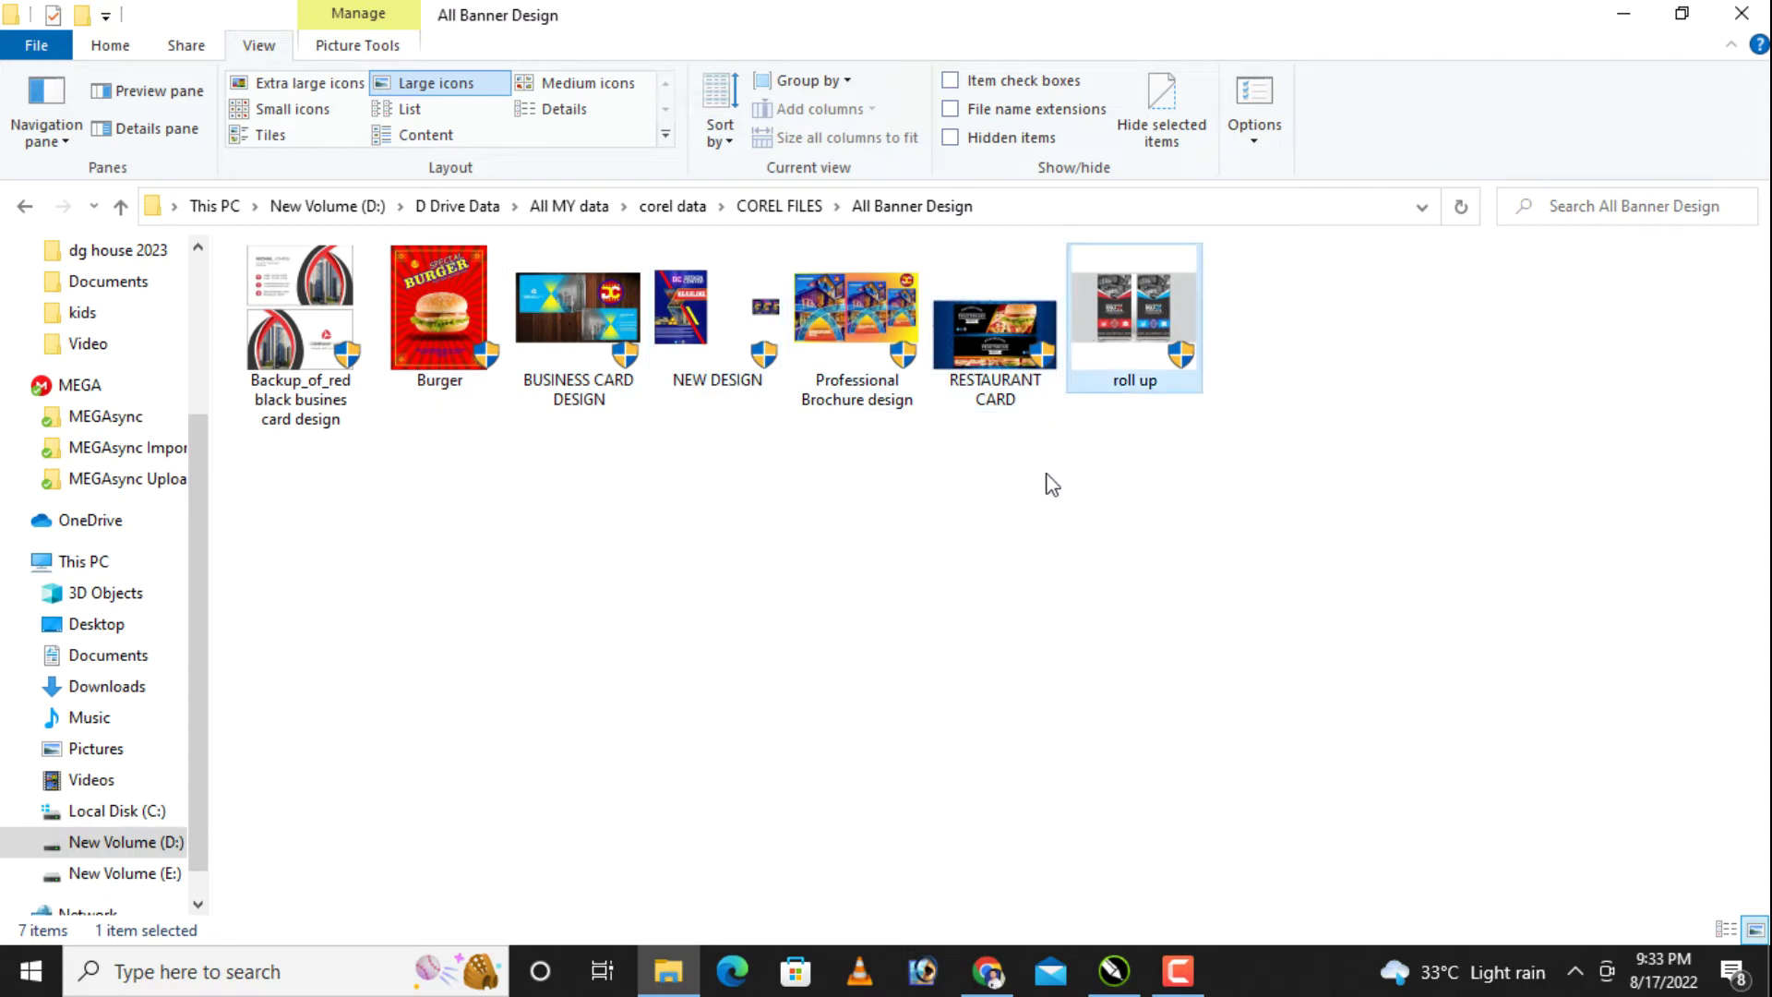
click(1048, 483)
mouse_move(988, 323)
mouse_down()
mouse_move(1126, 980)
mouse_move(980, 544)
mouse_up()
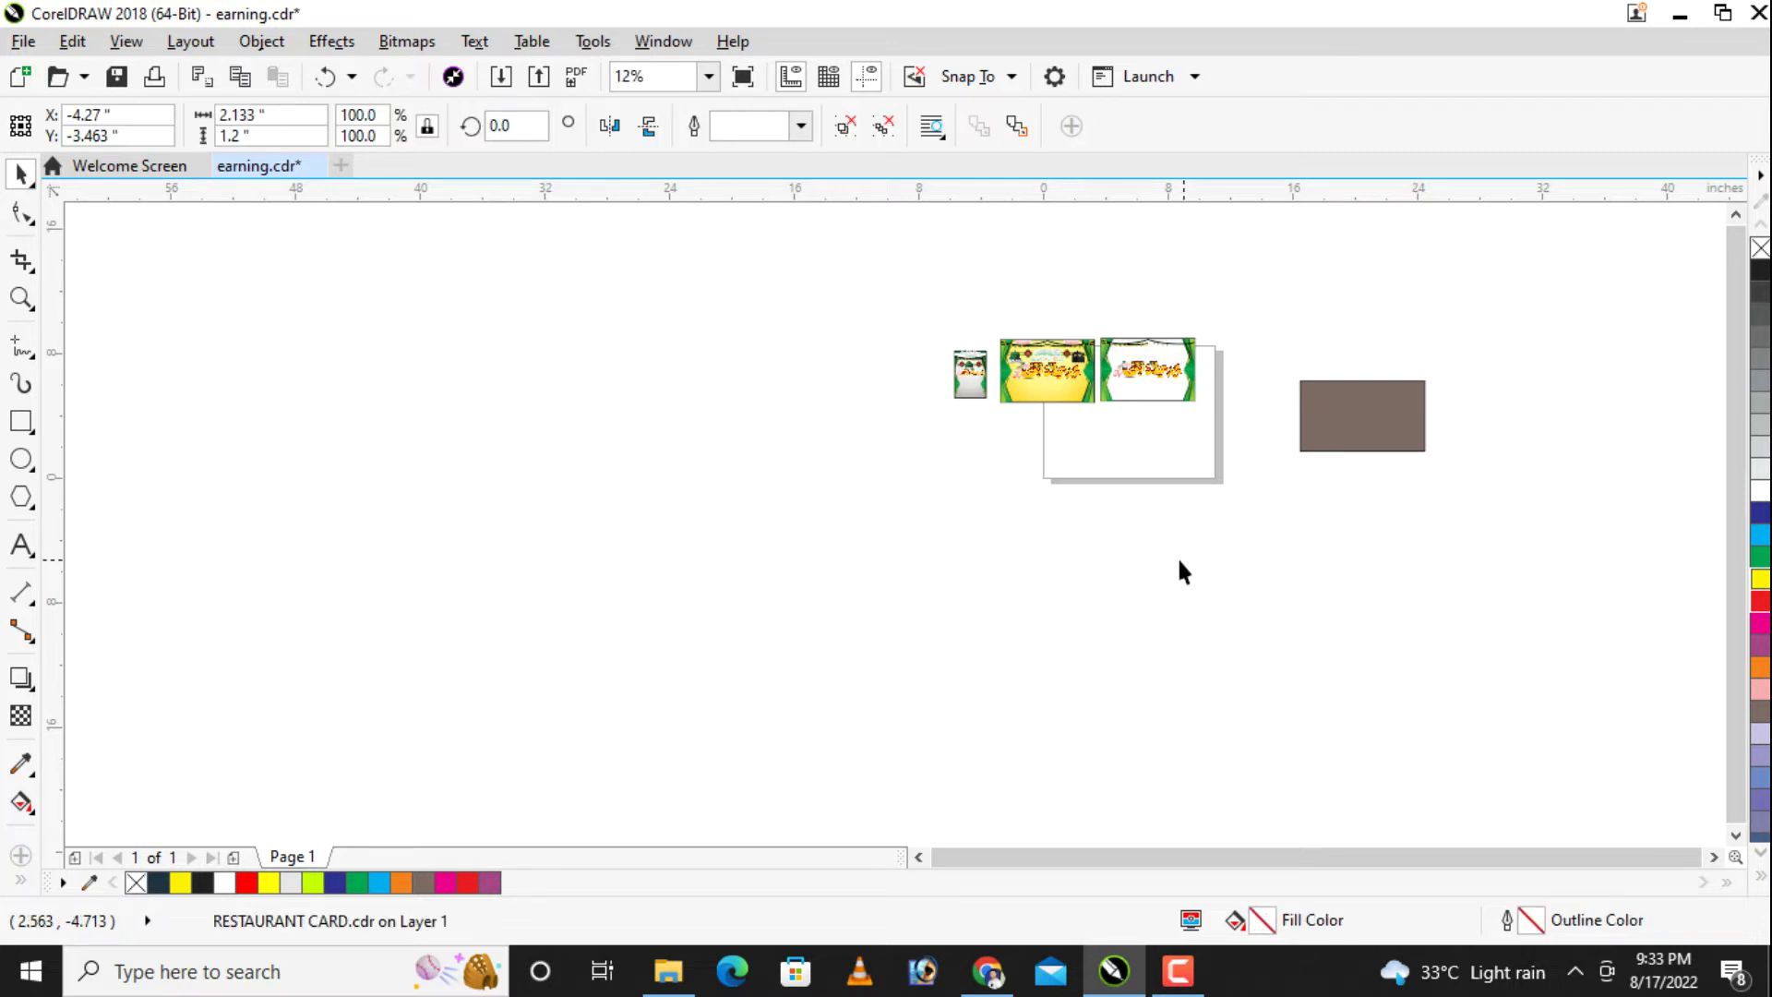
Step: Enlarge the restaurant card, move it below the green designs, ungroup it, and zoom onto its banners
drag(1006, 554, 1384, 762)
drag(1202, 624, 1109, 583)
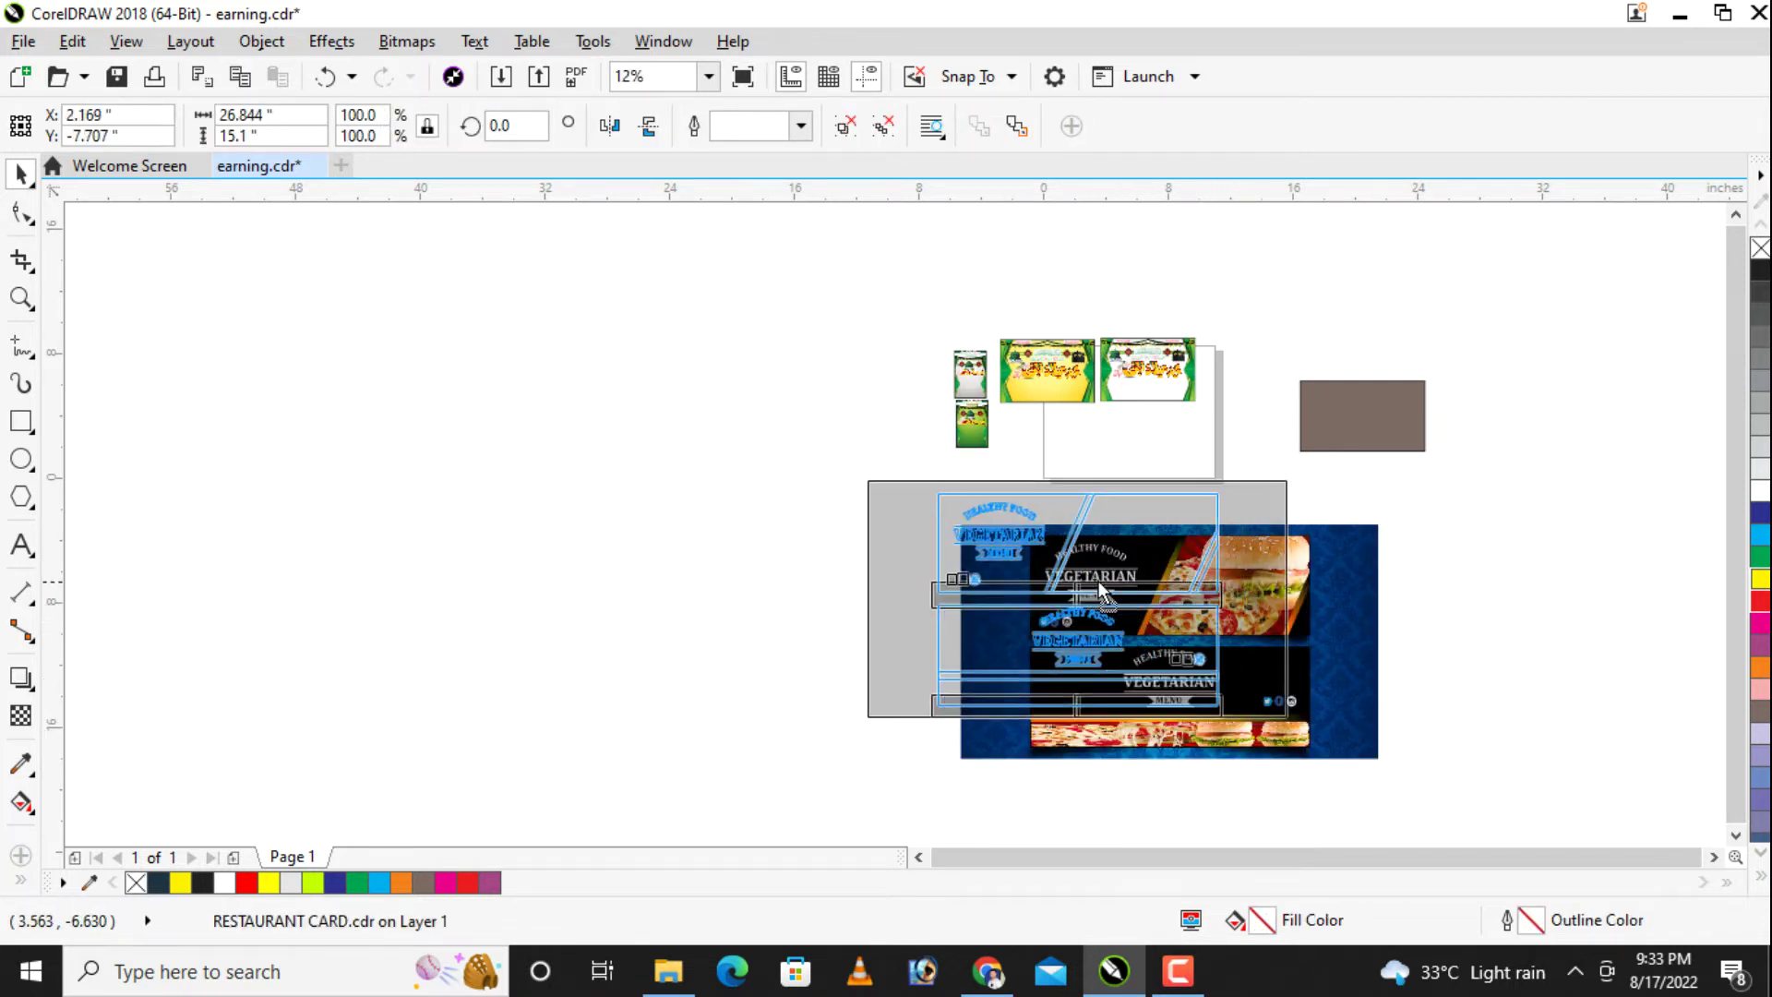
click(845, 125)
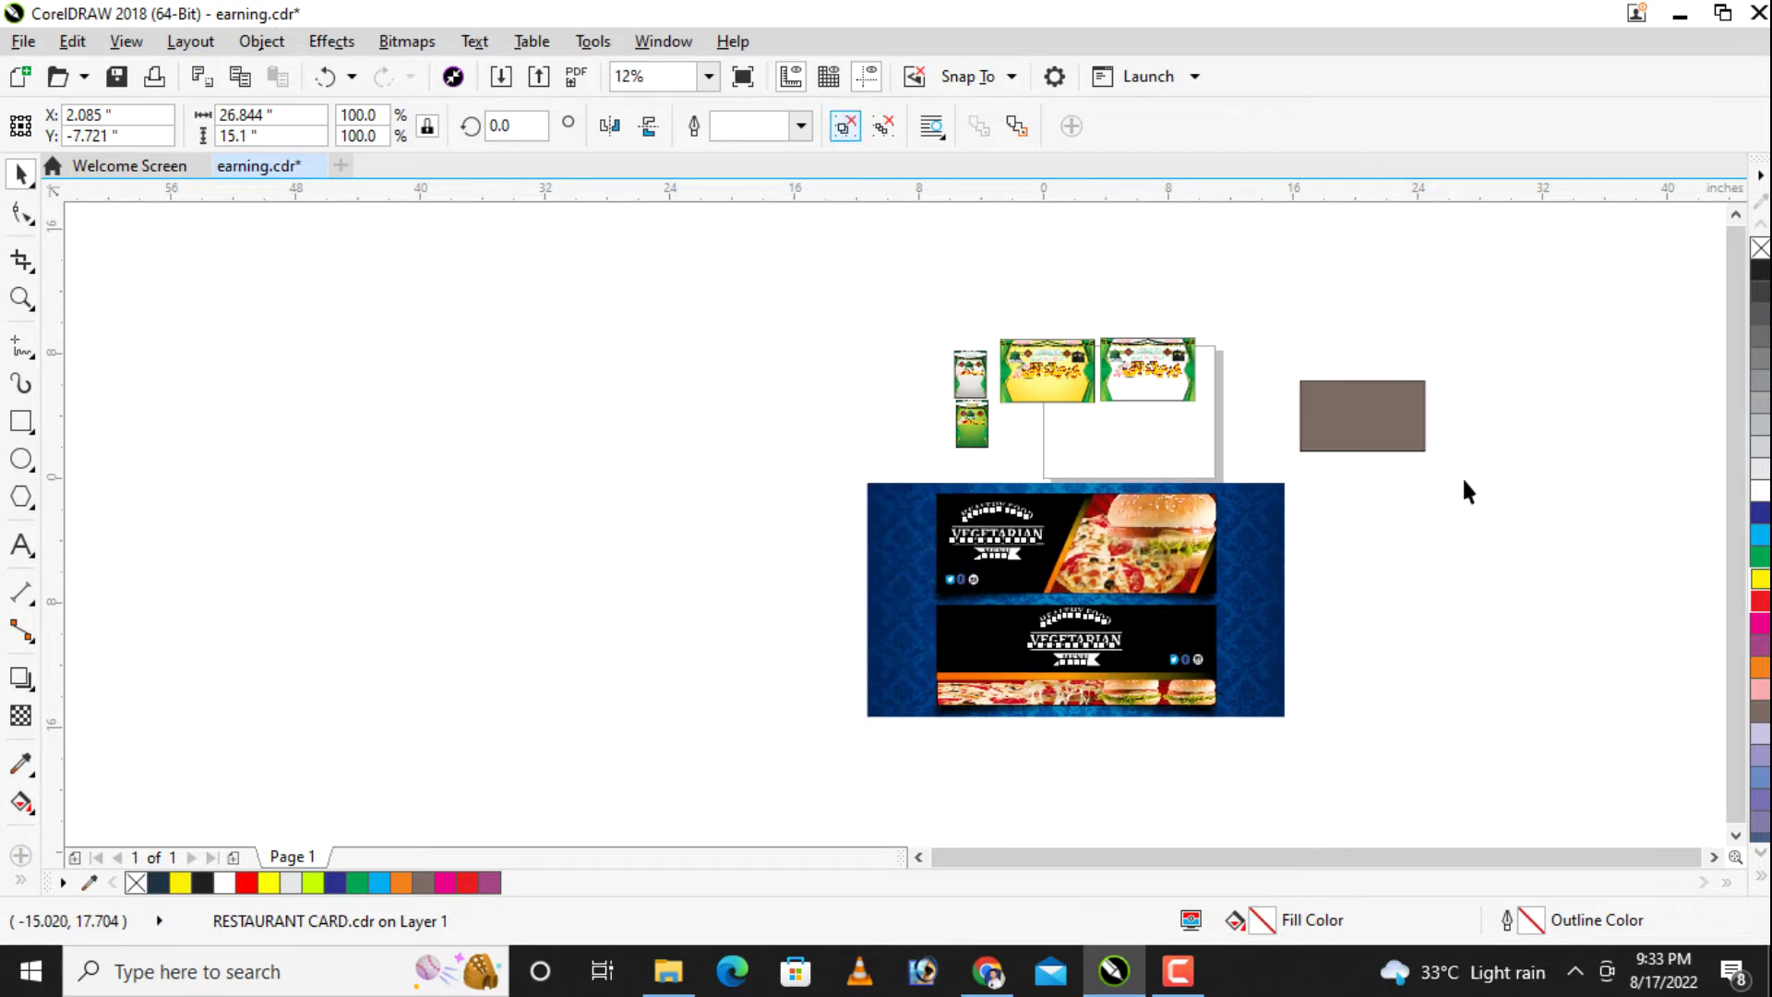
click(1421, 577)
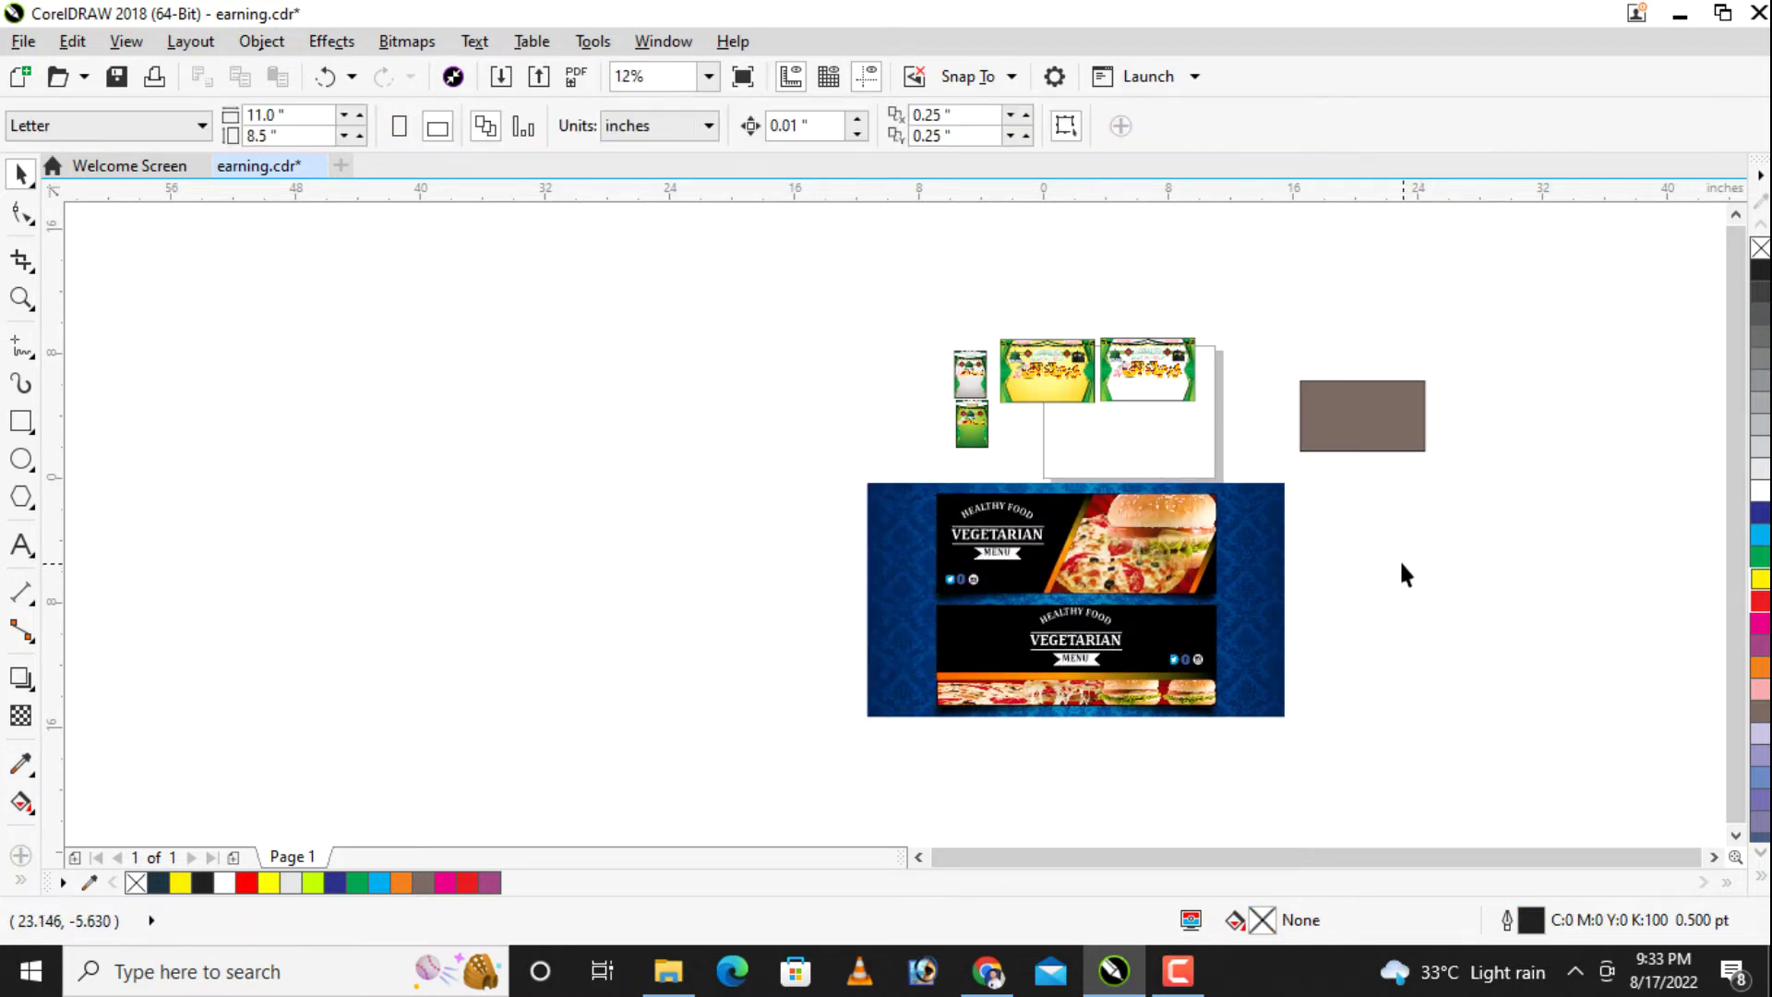
click(1122, 535)
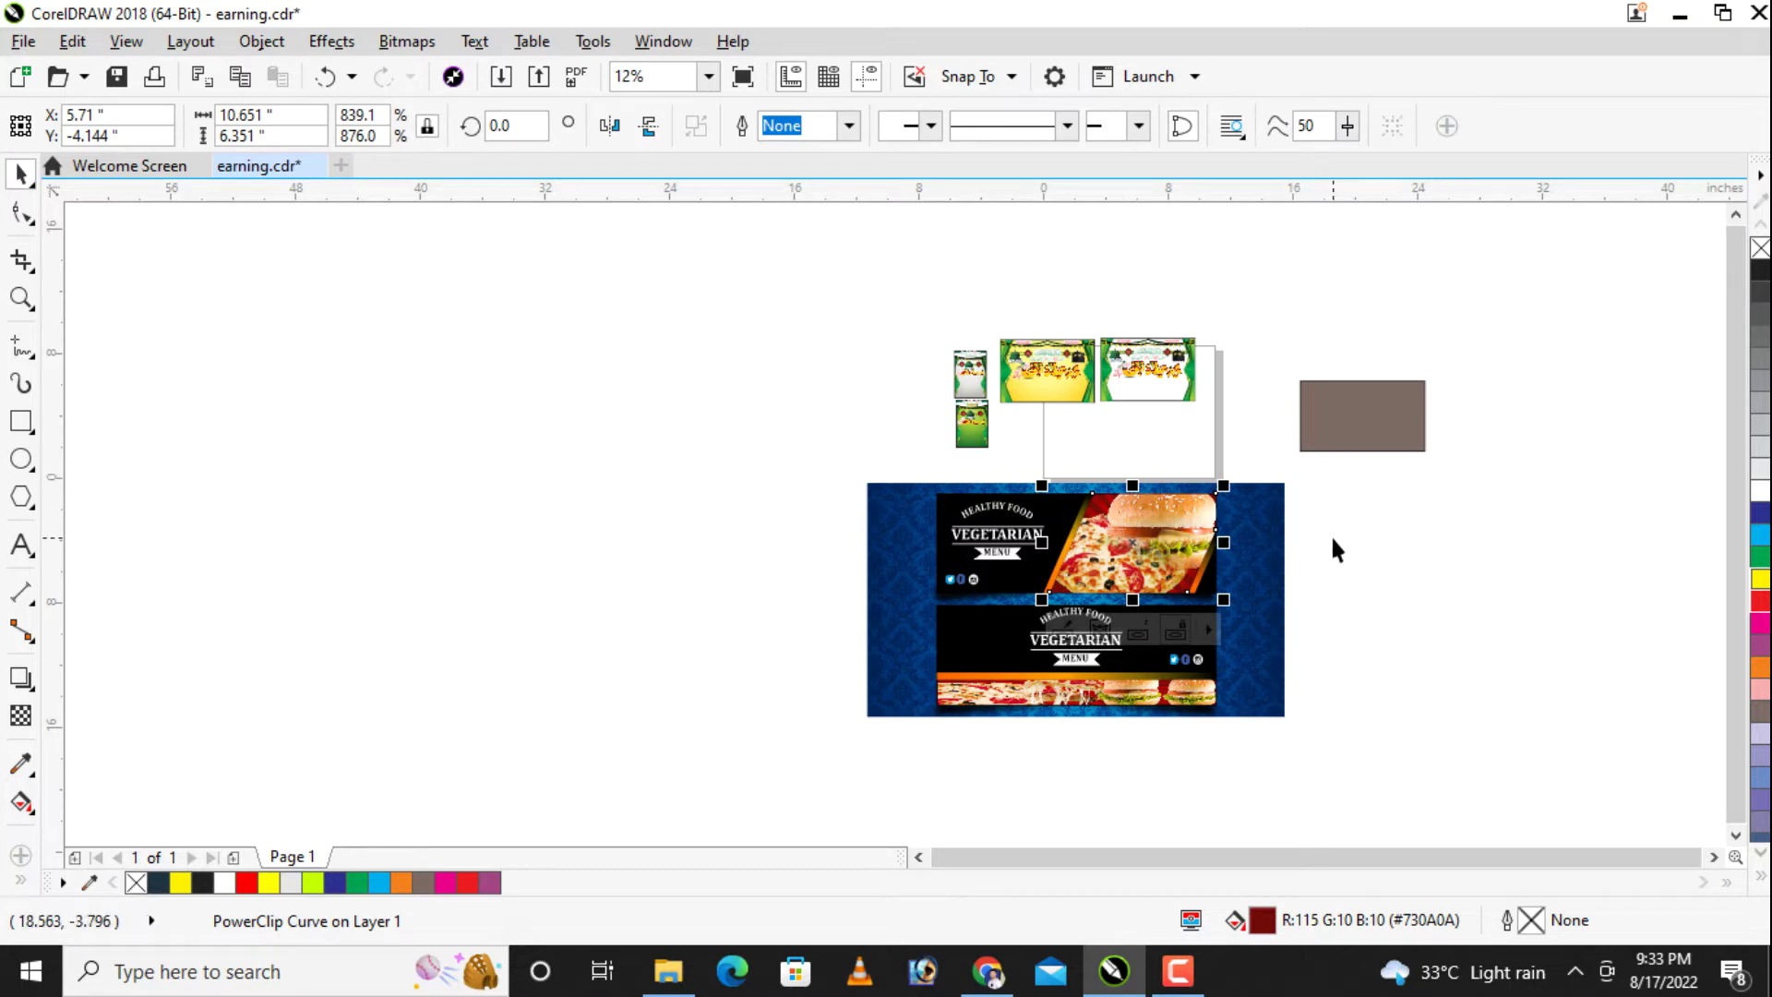
key(Escape)
drag(906, 479, 1280, 723)
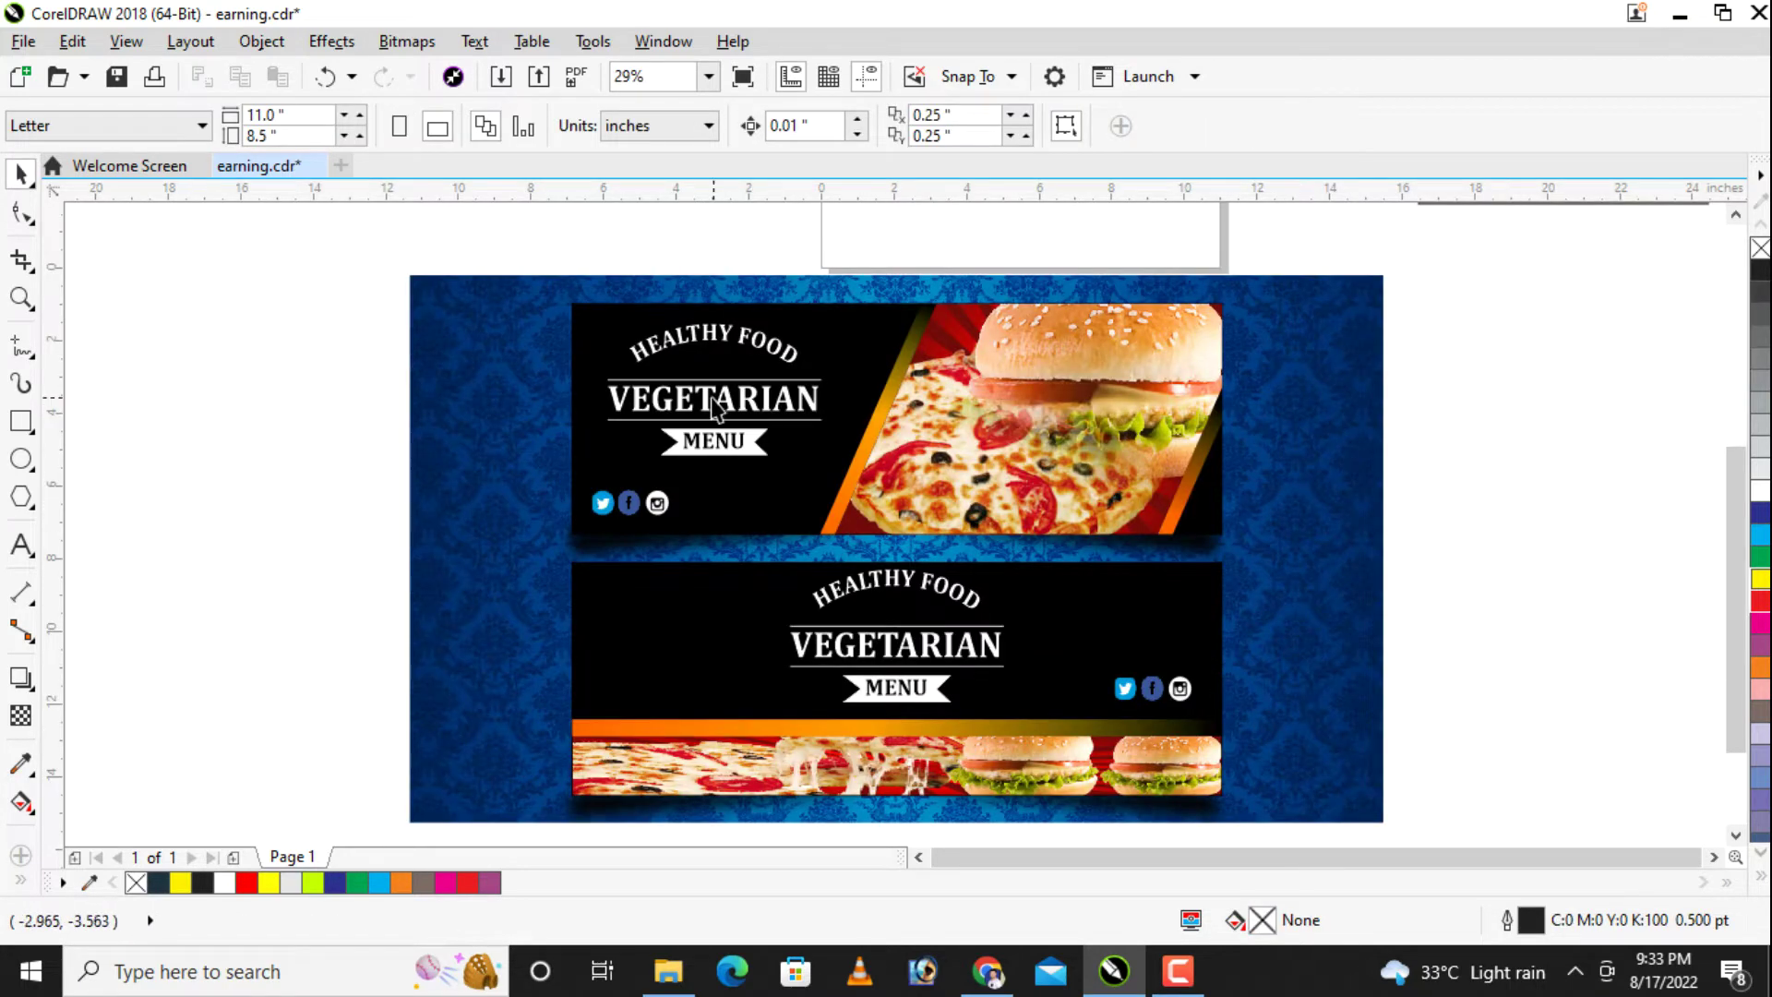
Step: Try moving the burger and pizza image in the top banner, then undo the move
click(1071, 429)
click(855, 348)
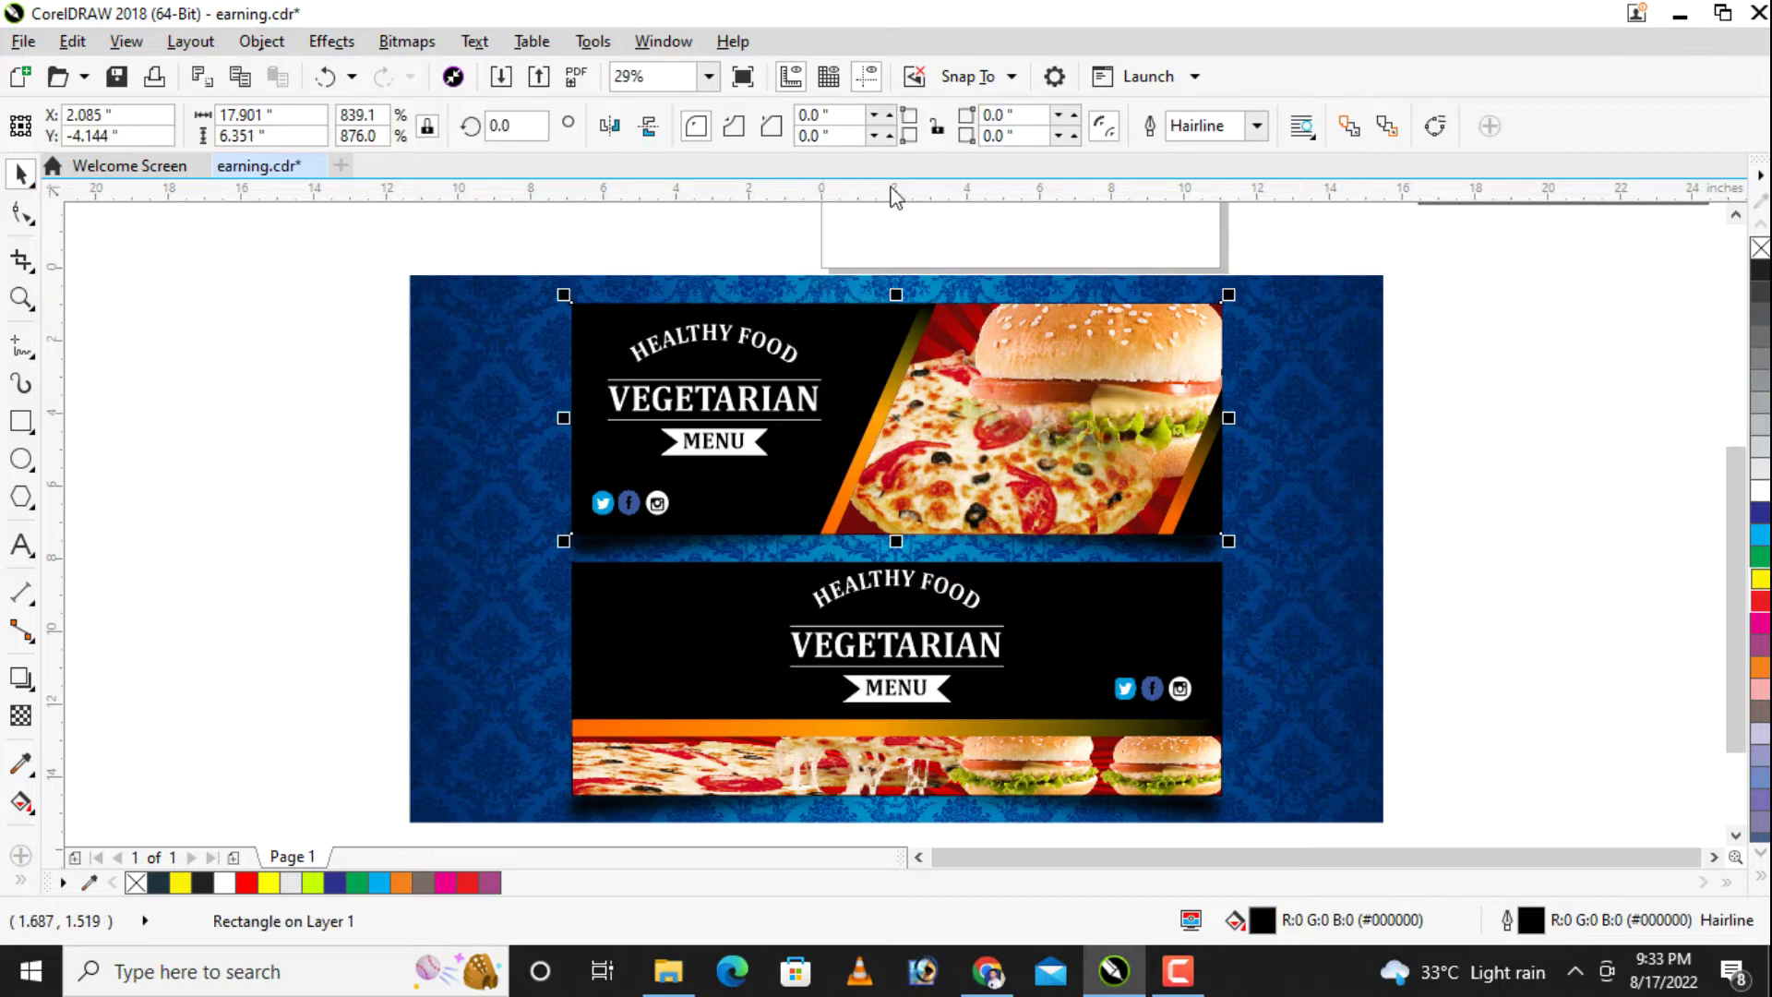
drag(913, 404, 938, 363)
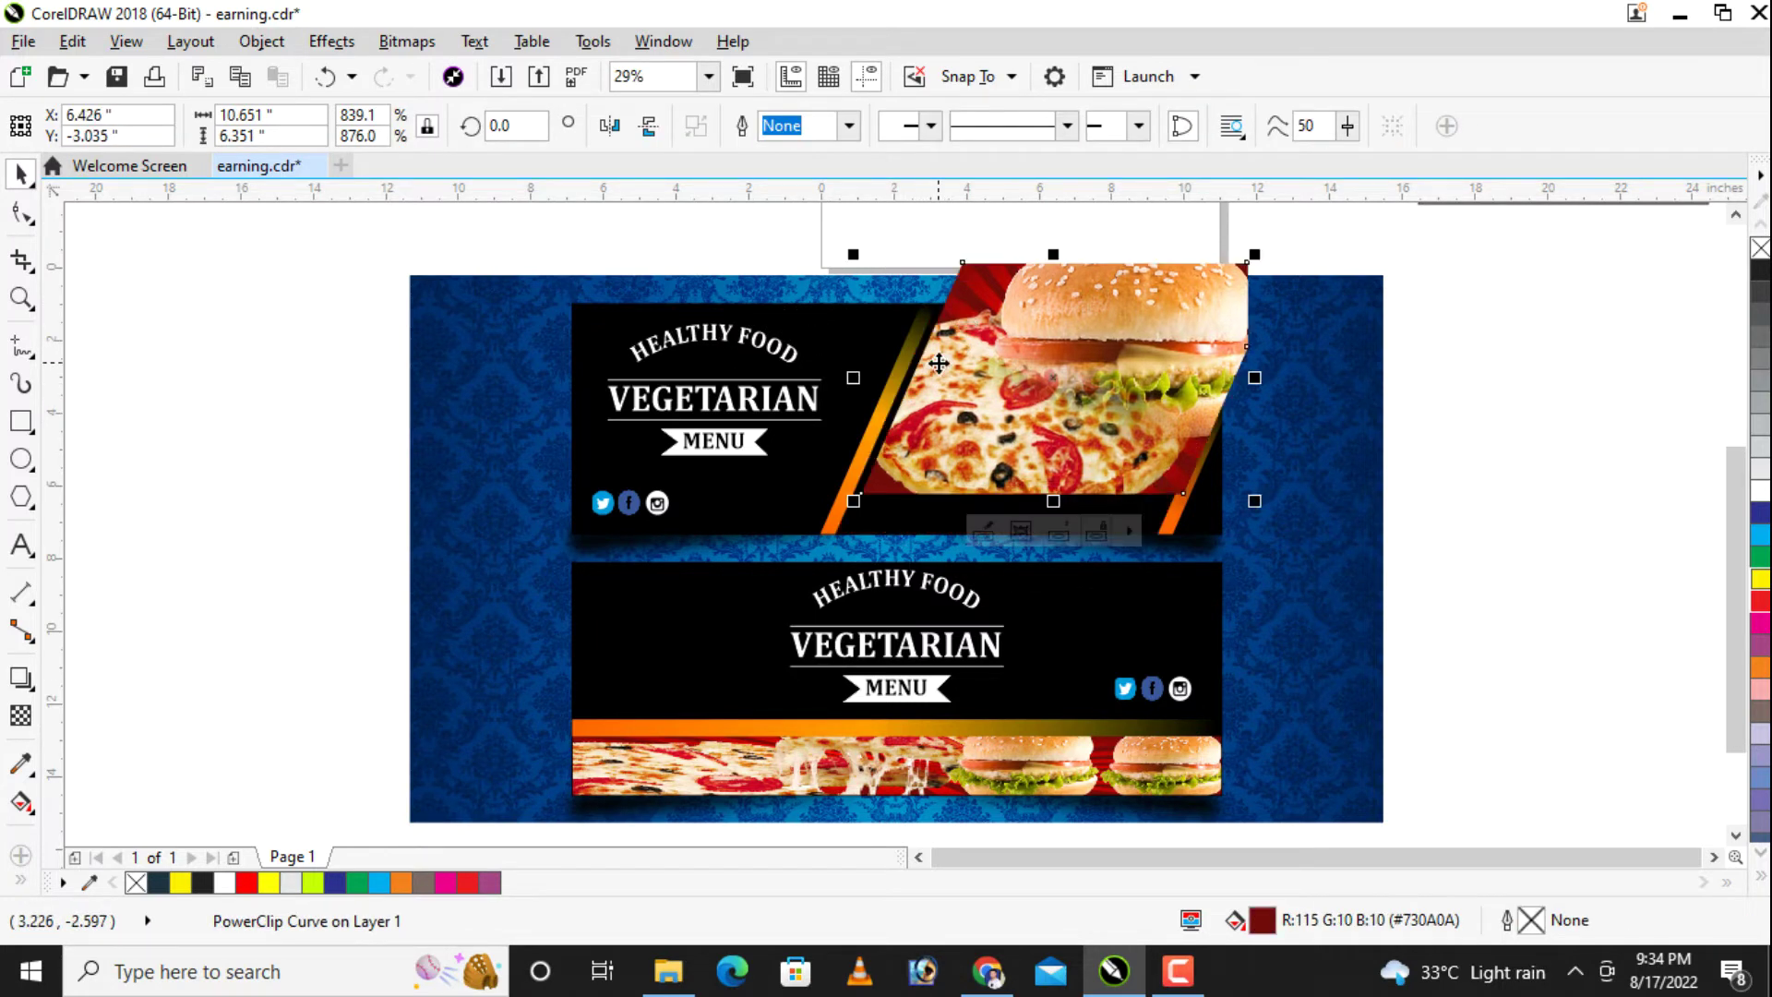
key(ctrl+z)
click(854, 355)
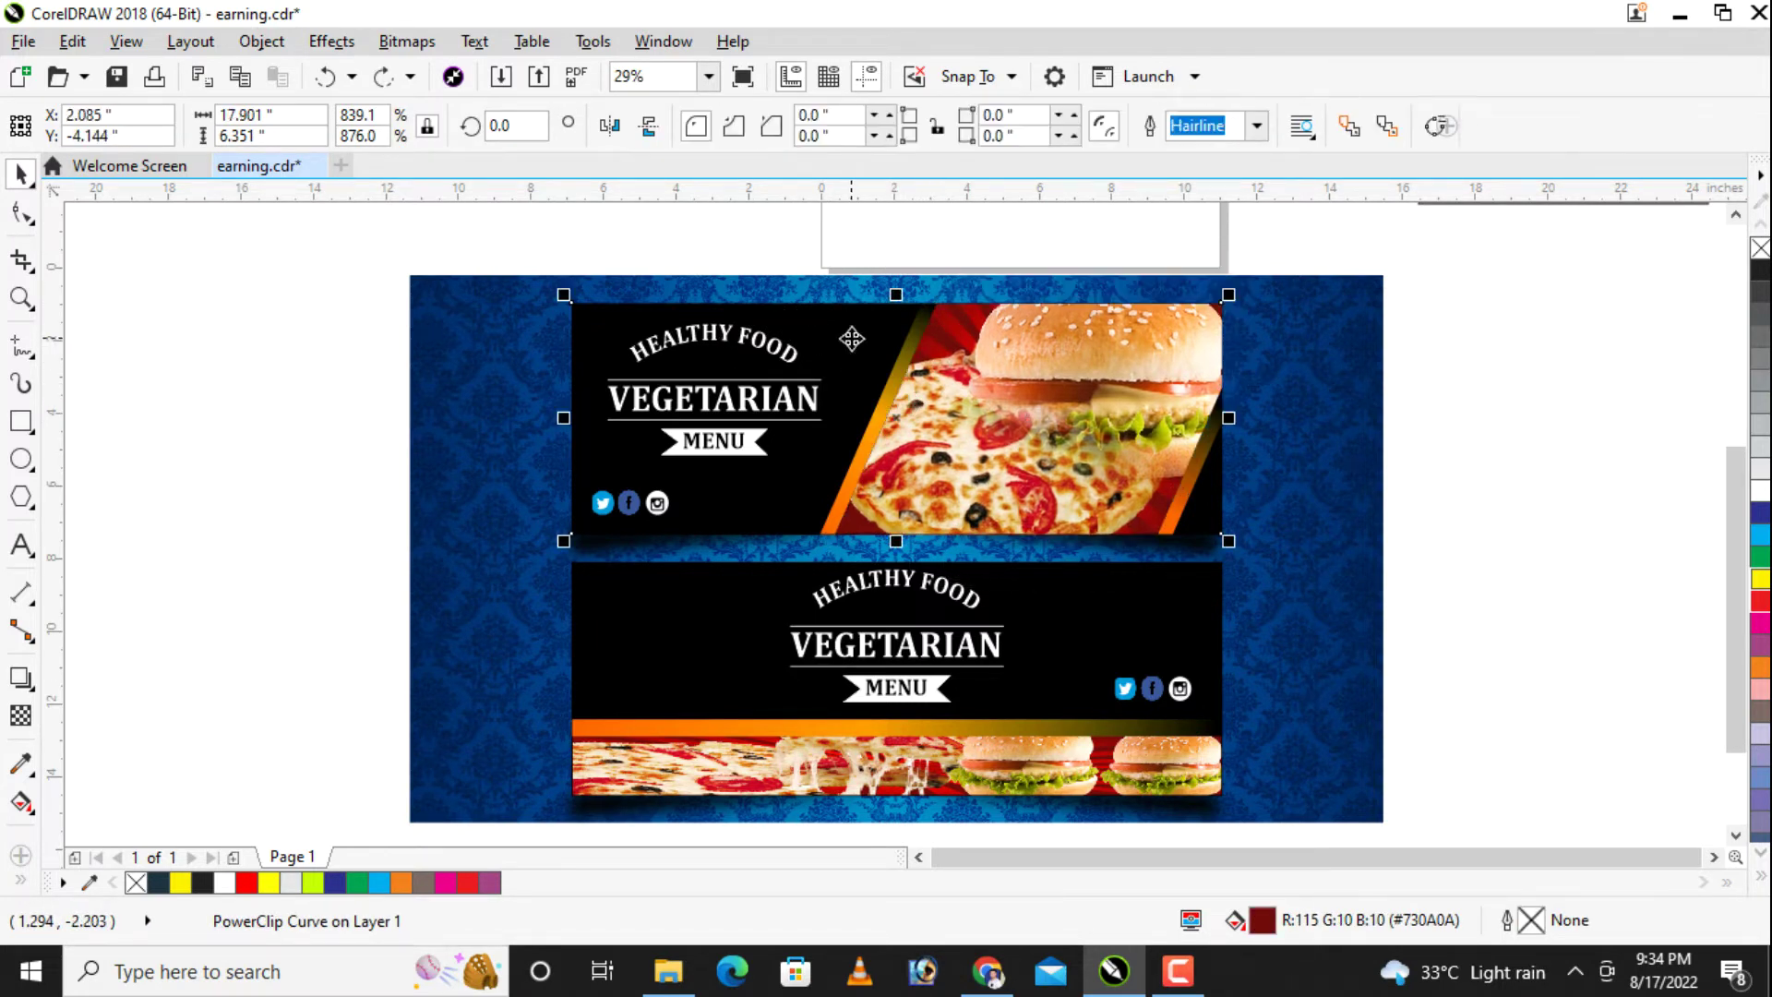
Step: Replace the top banner's VEGETARIAN heading with WINGOS PIZZA and close the low-battery notice
click(750, 403)
double_click(789, 400)
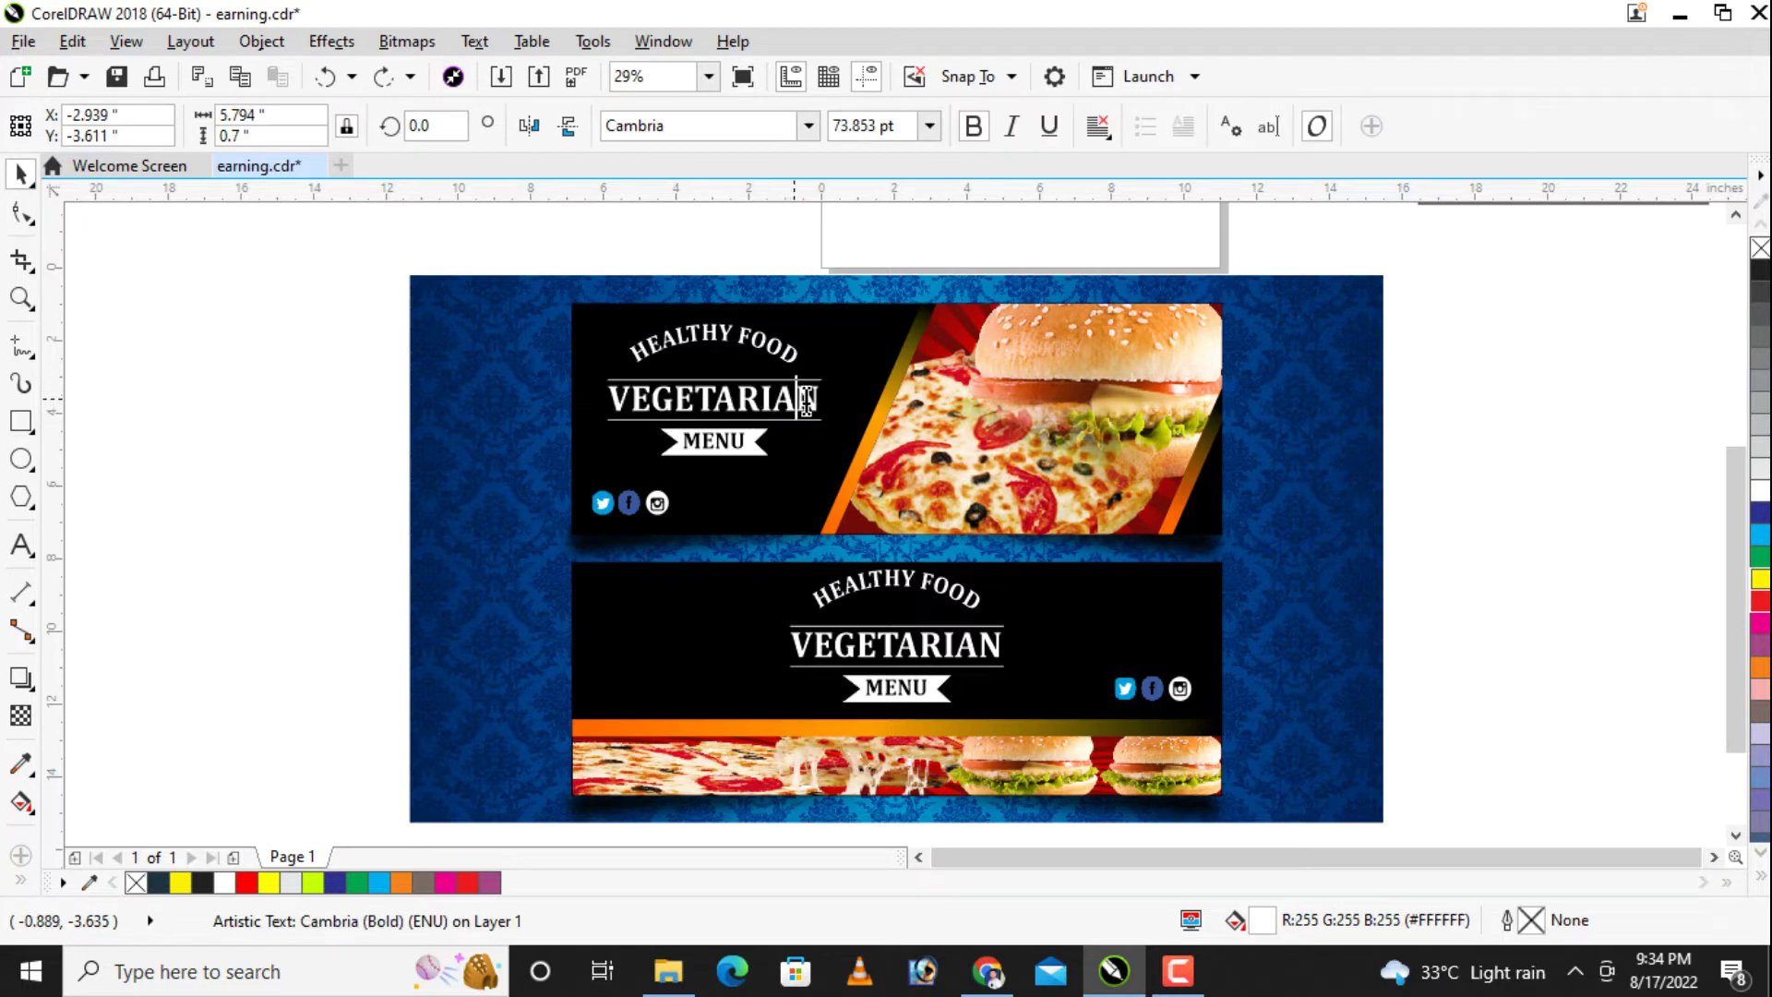
drag(819, 400, 615, 398)
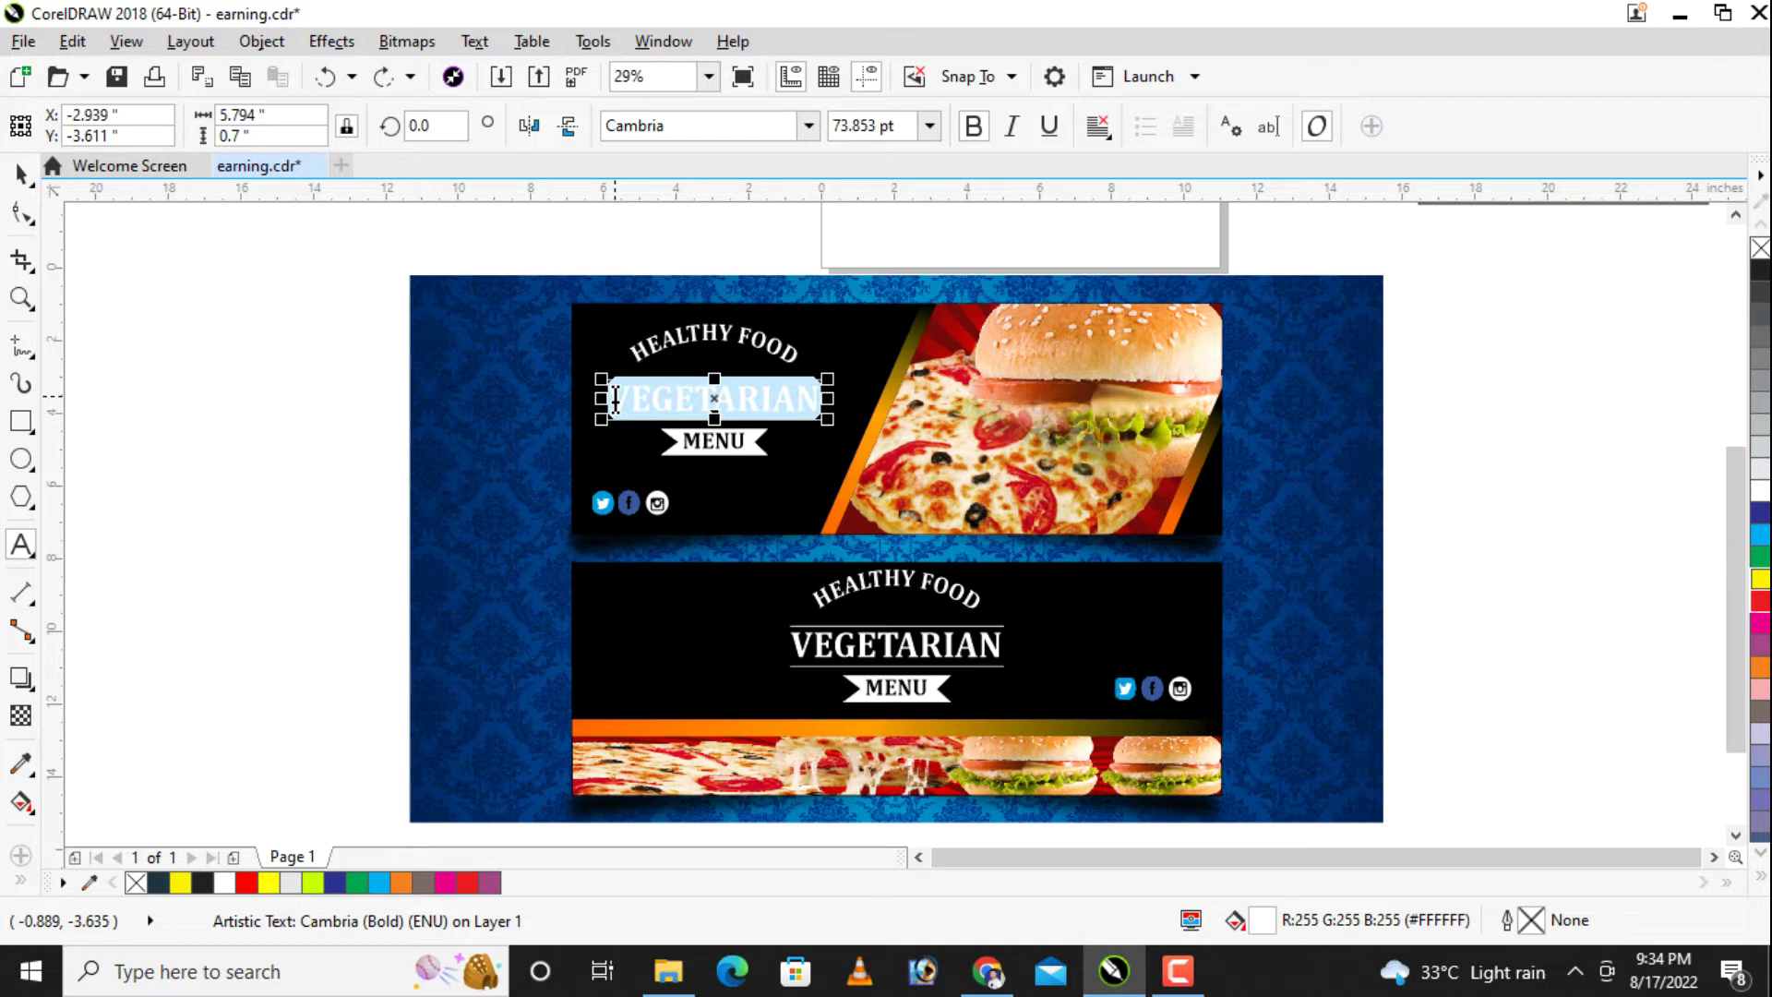
text(wi)
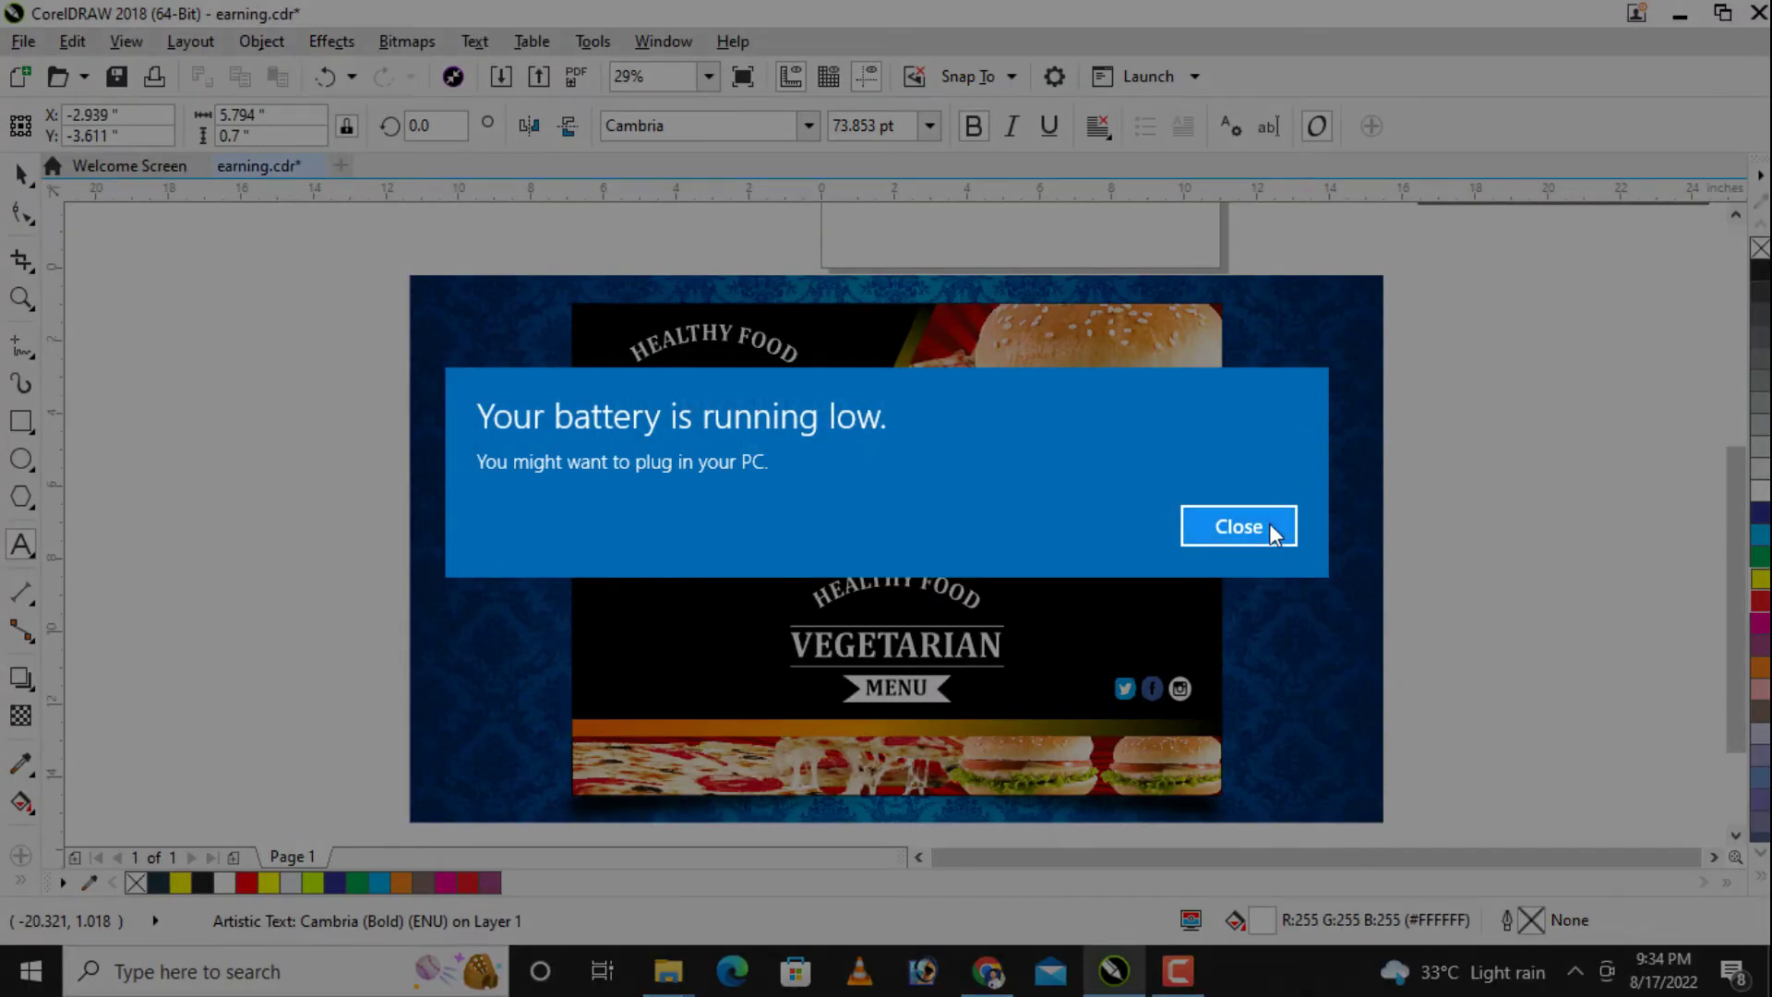
click(1270, 528)
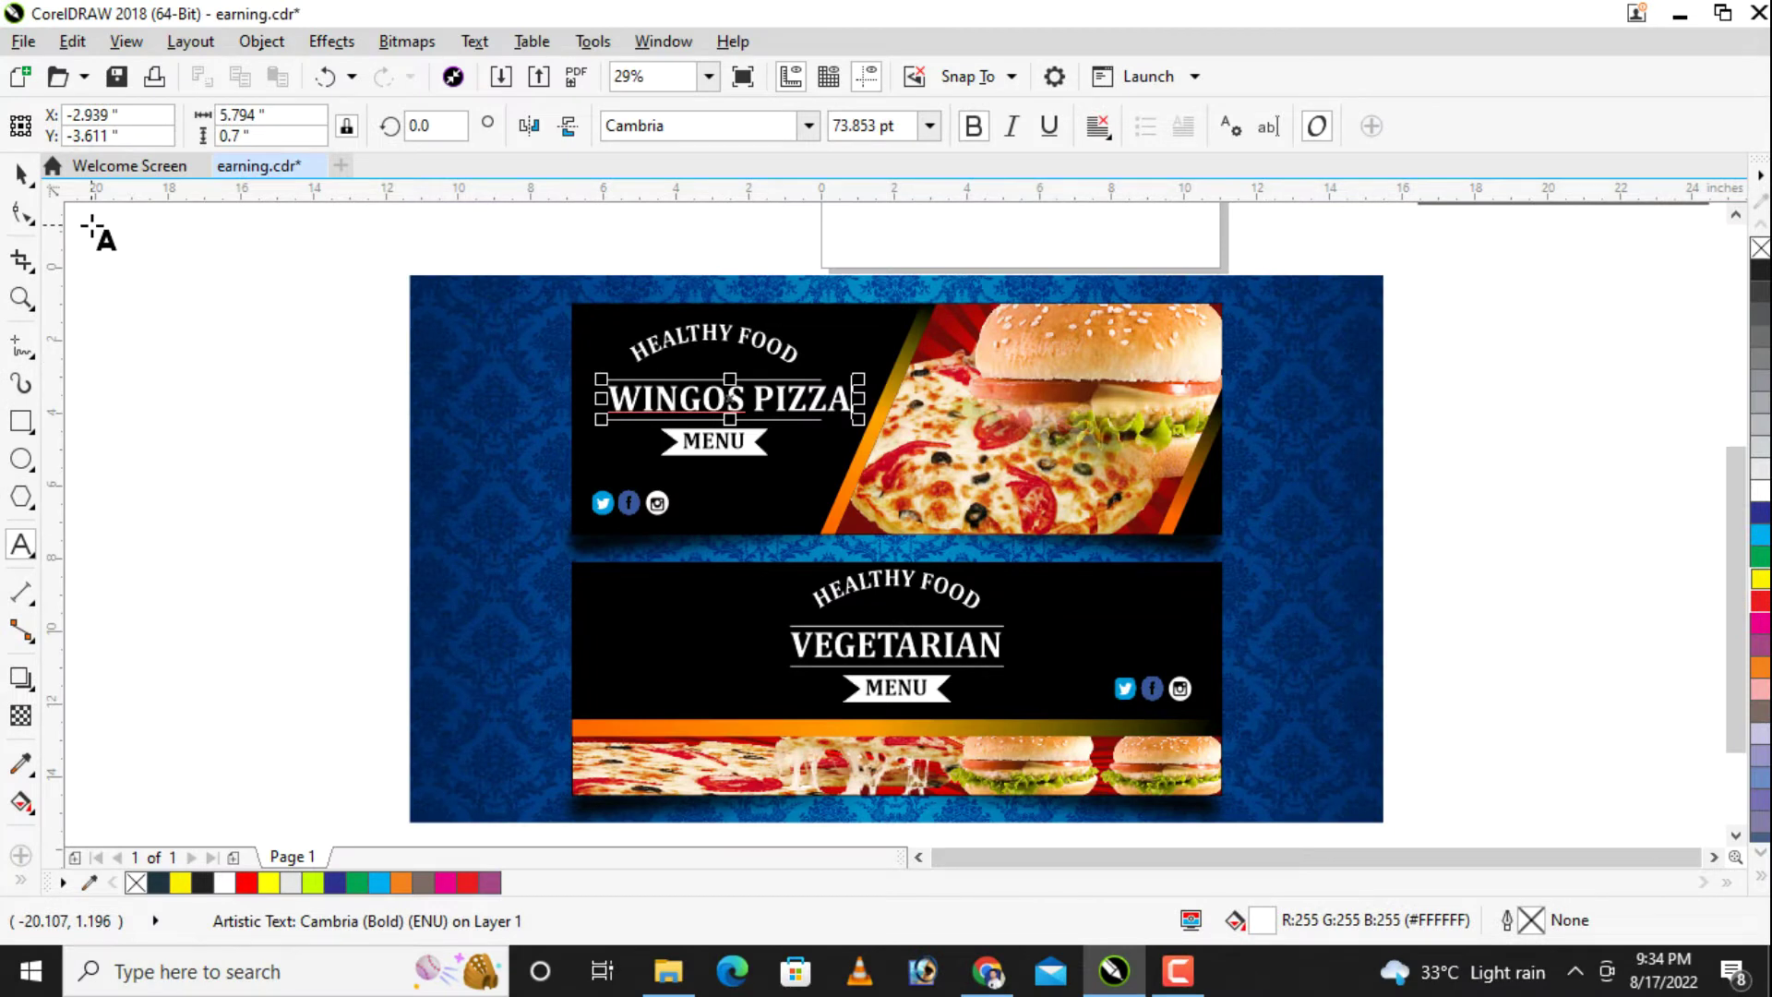
Step: Delete letters from the HEALTHY FOOD curved text, then undo the deletion
click(755, 409)
ctrl+click(769, 399)
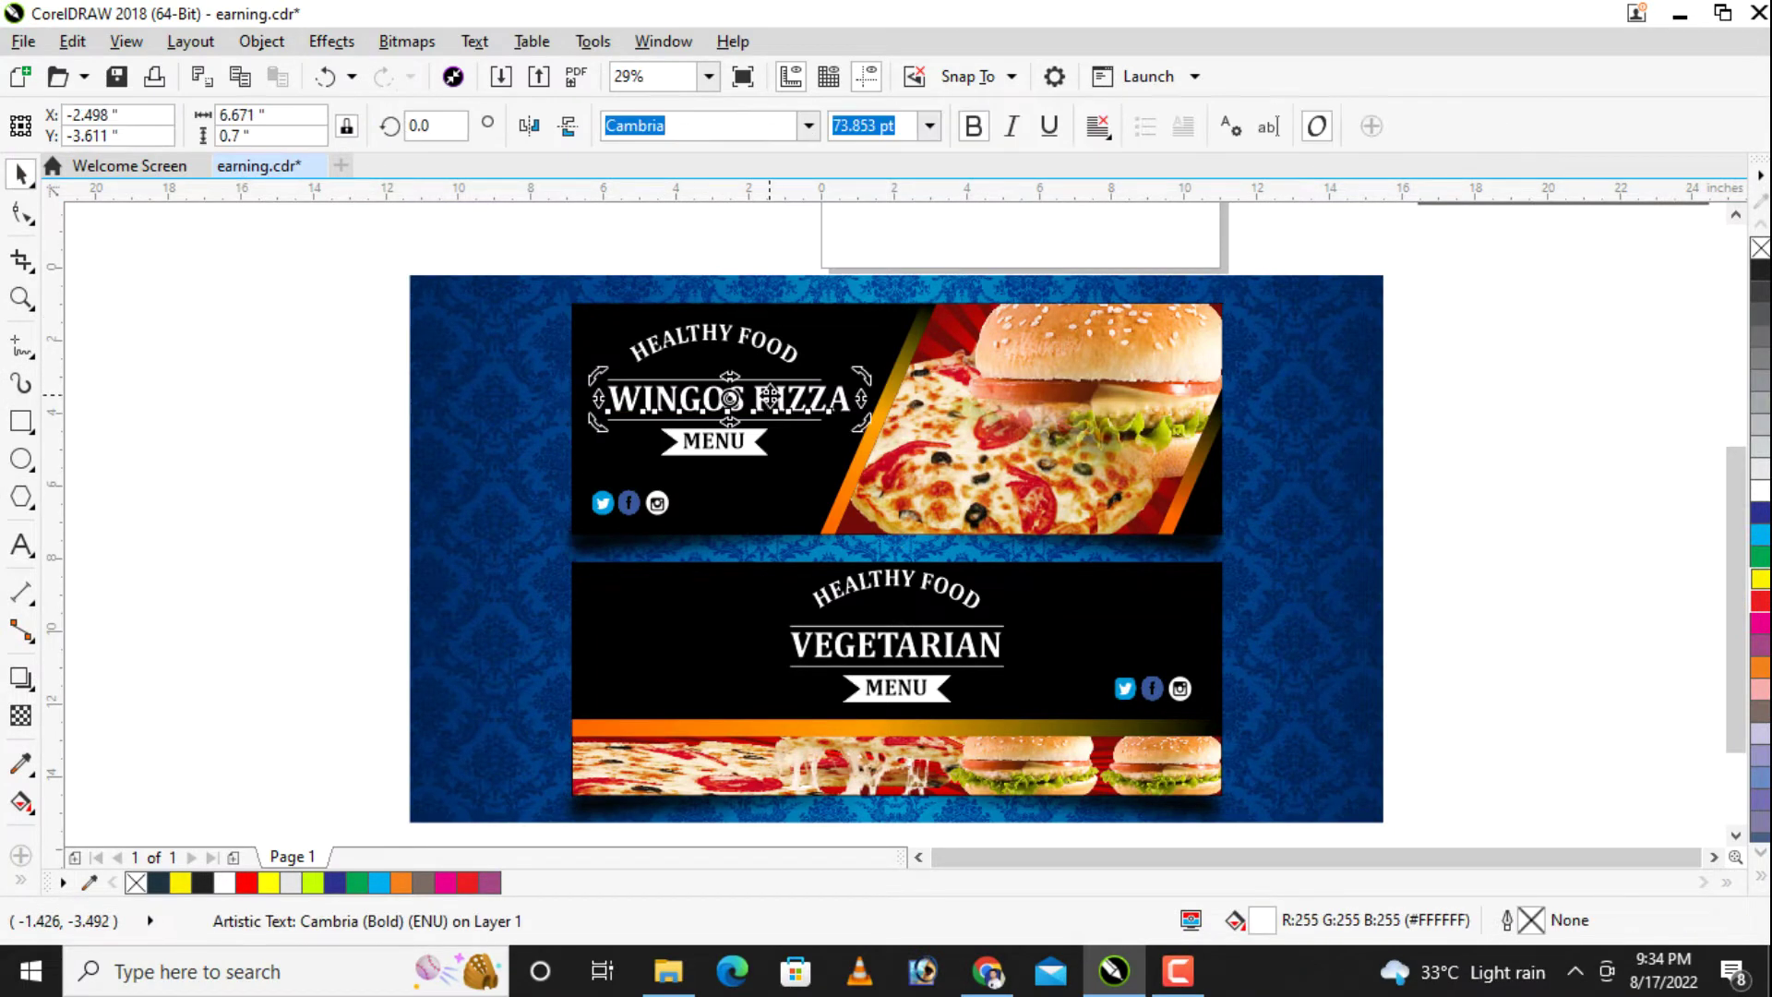
click(785, 356)
double_click(784, 352)
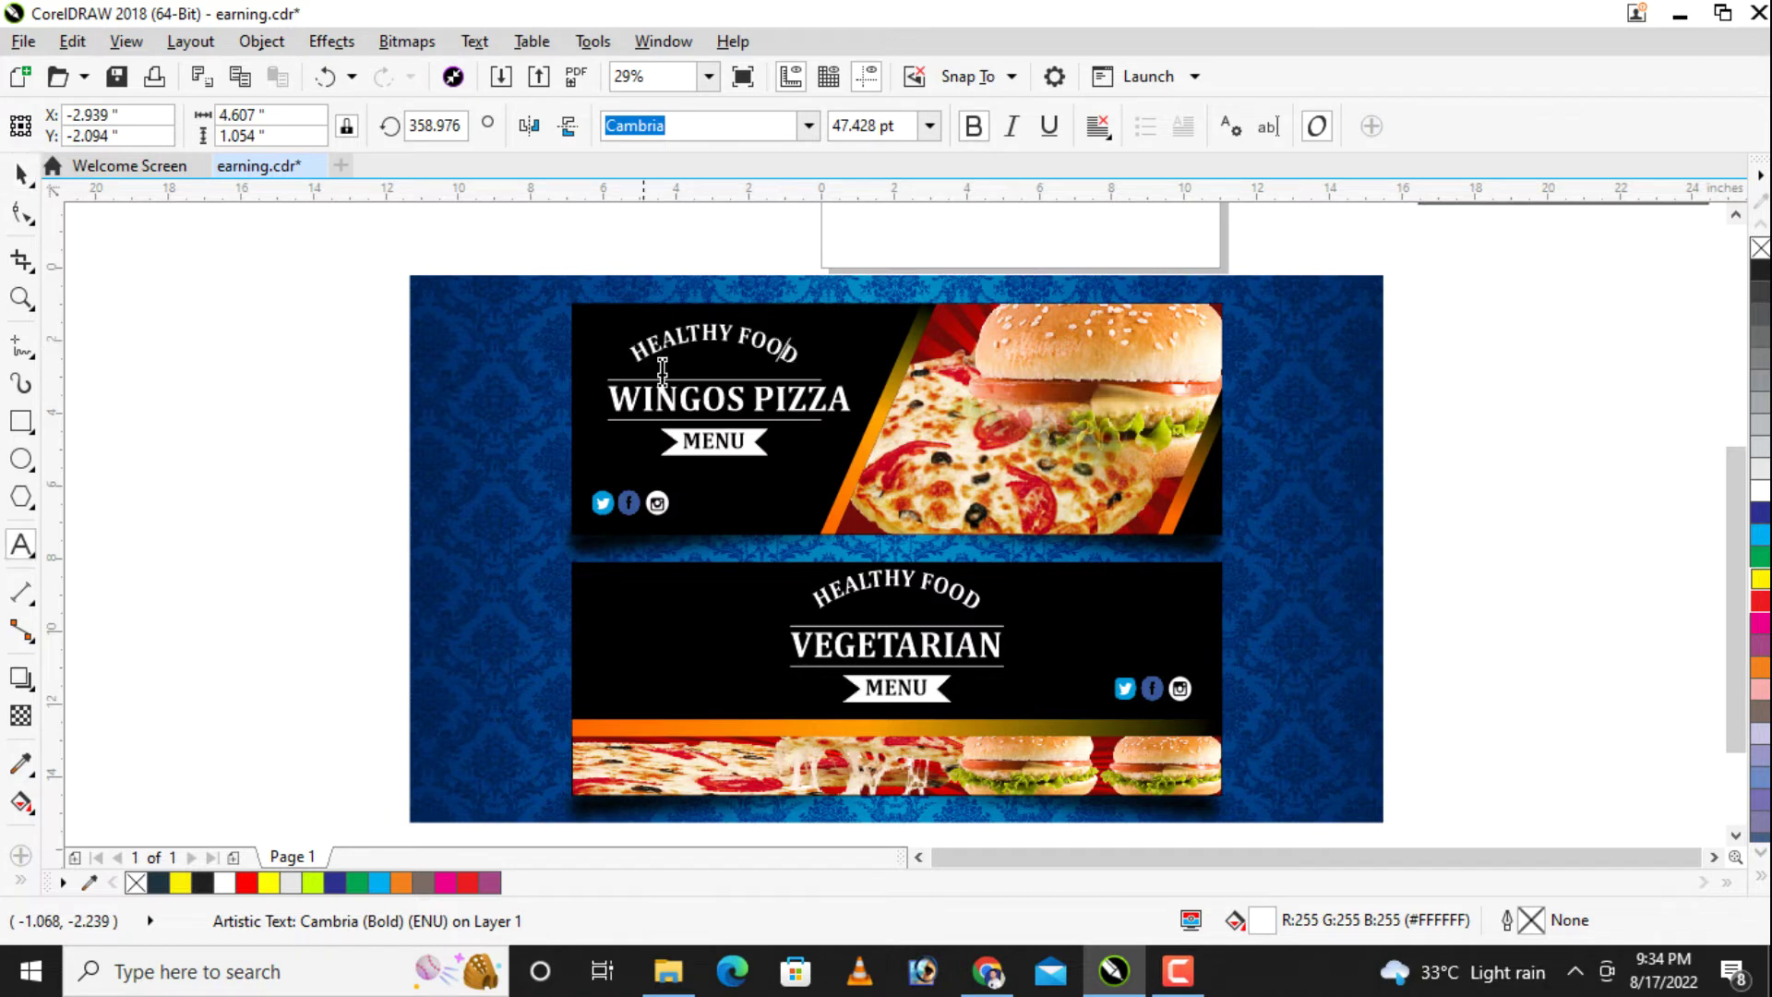
click(743, 346)
key(BackSpace)
key(BackSpace)
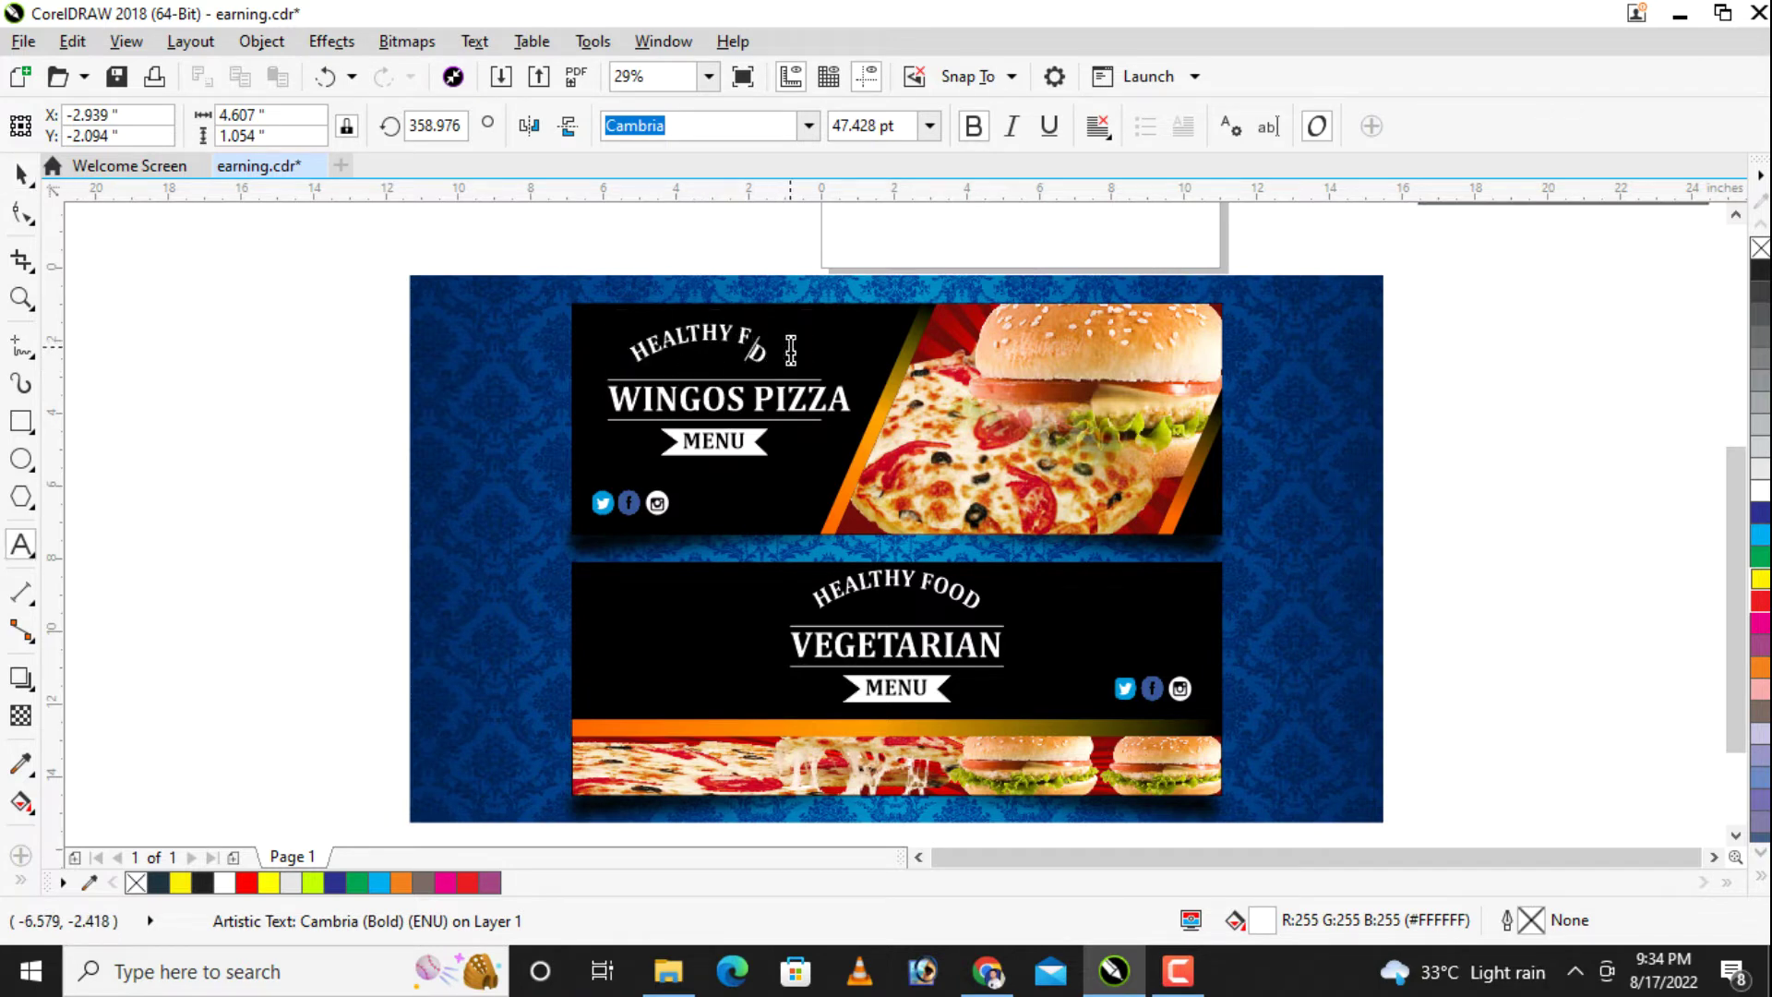
key(ctrl+z)
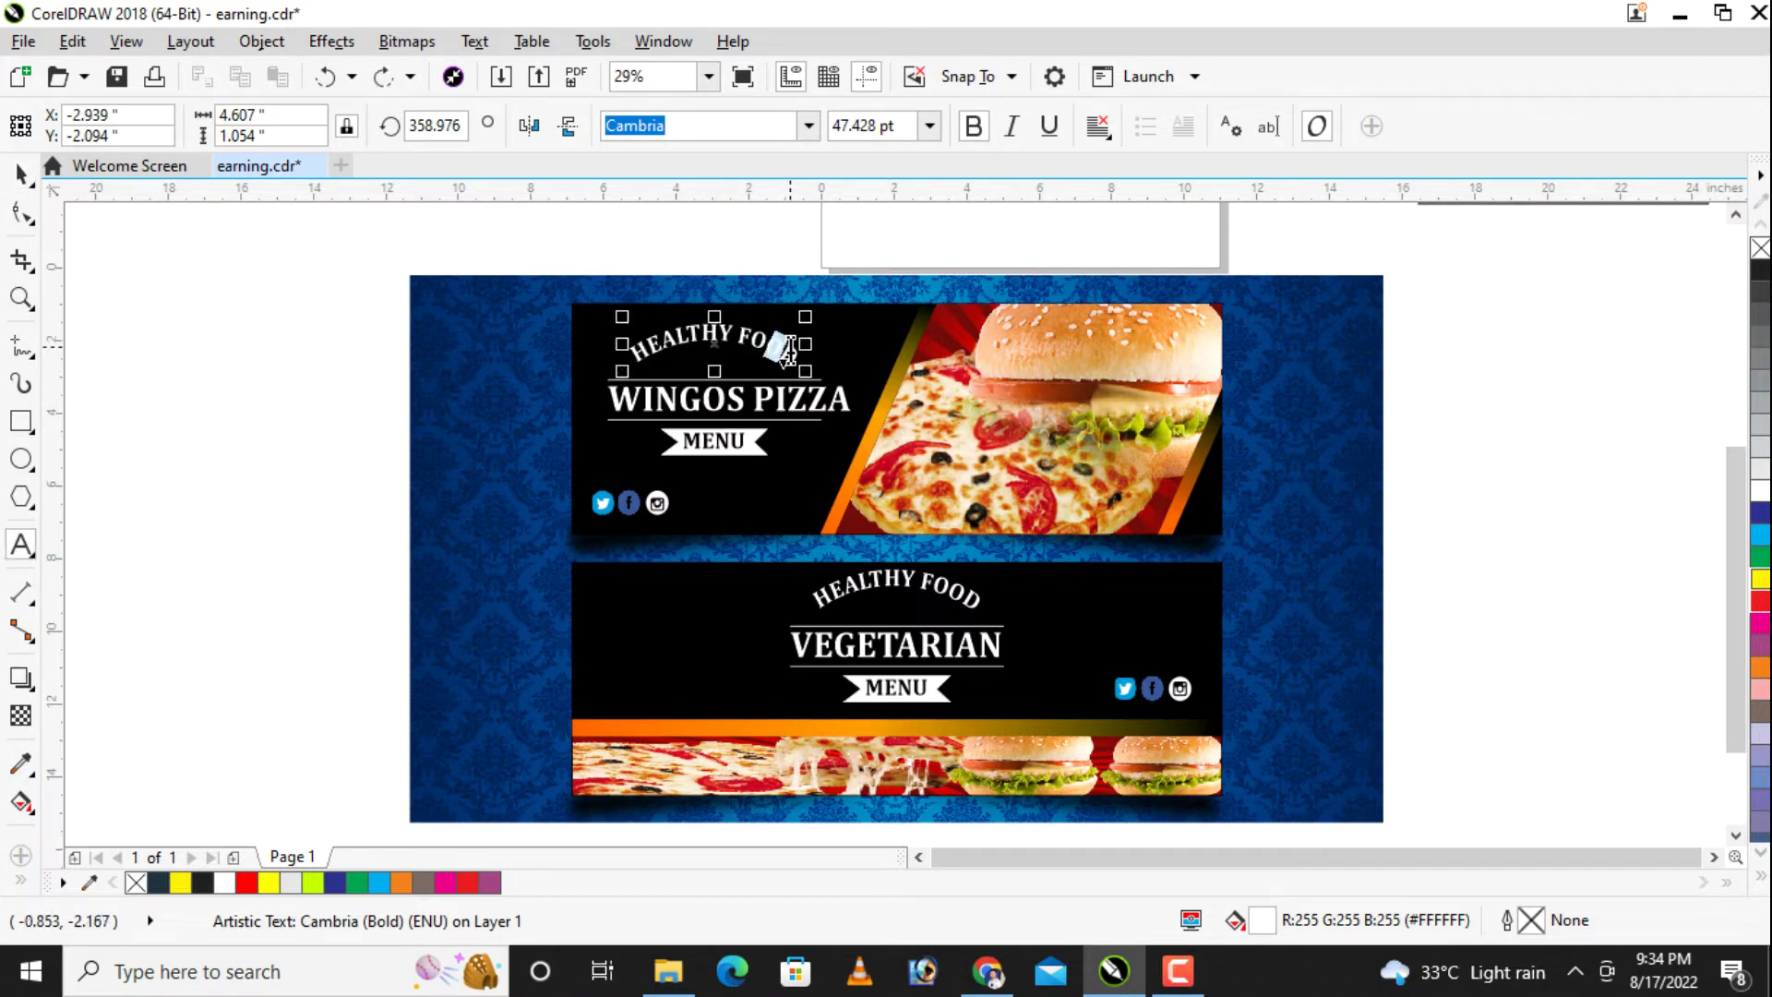
Step: Inspect the VEGETARIAN text and burger-pizza picture with the Shape tool, then return to the Pick tool
click(21, 173)
click(20, 212)
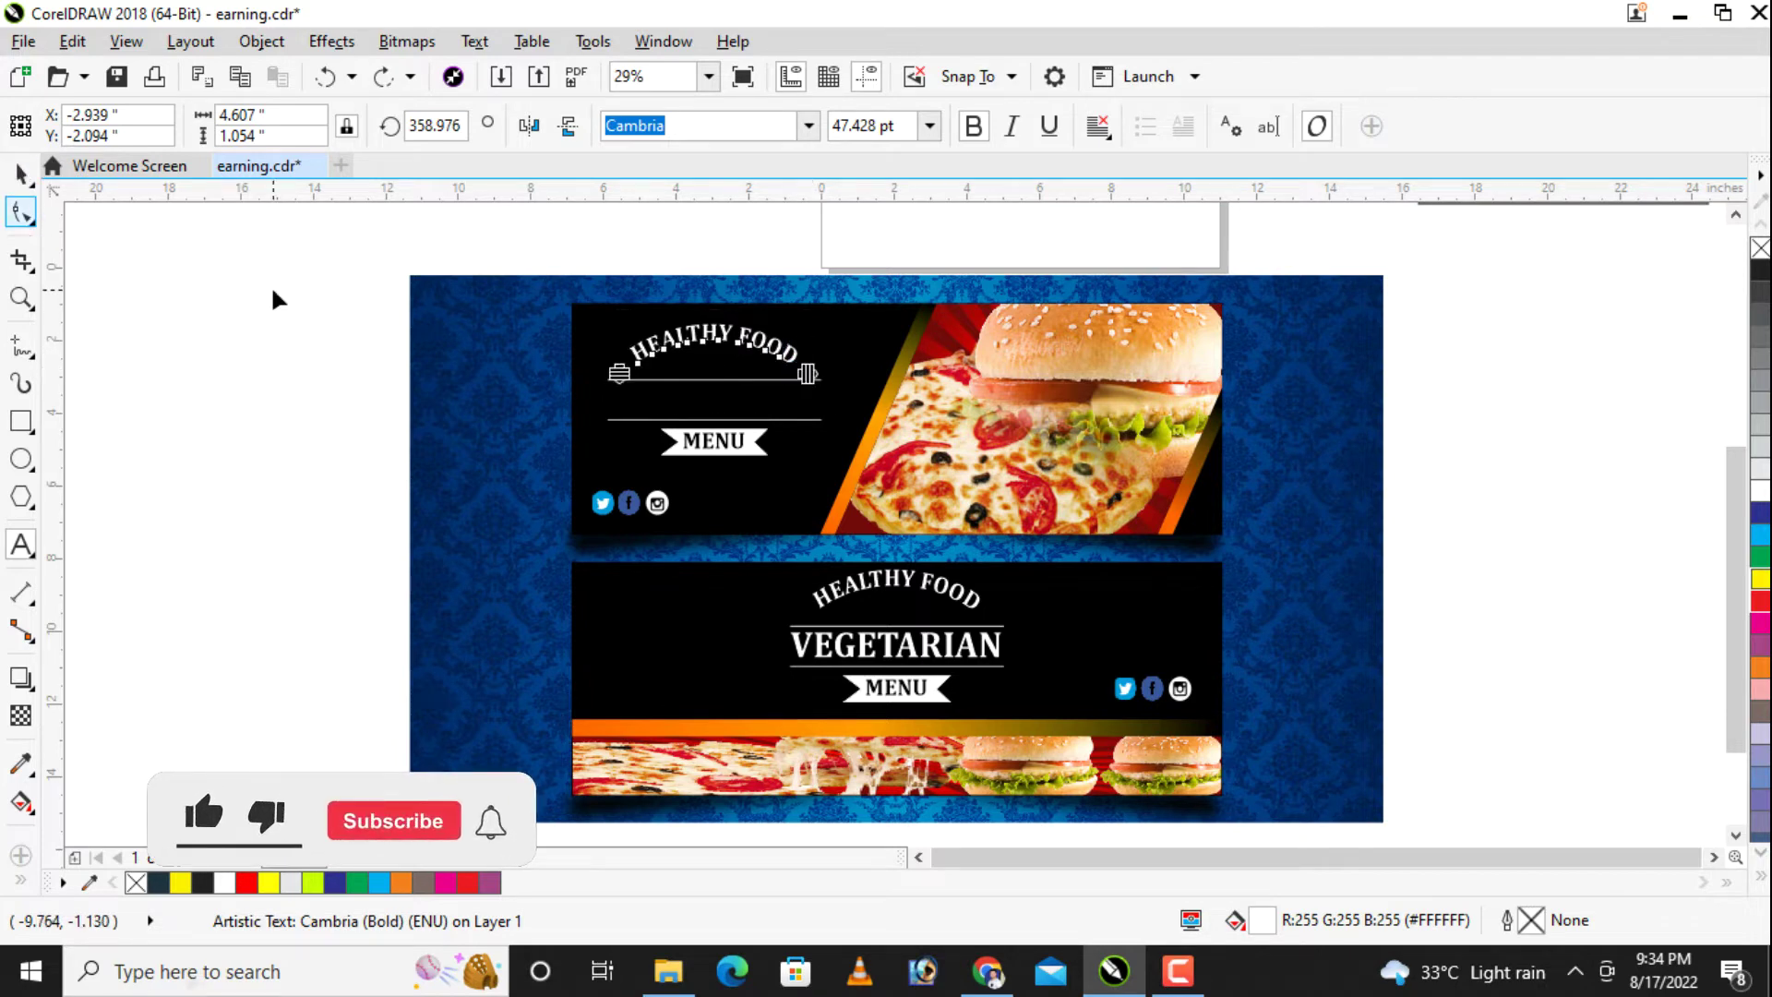
click(955, 655)
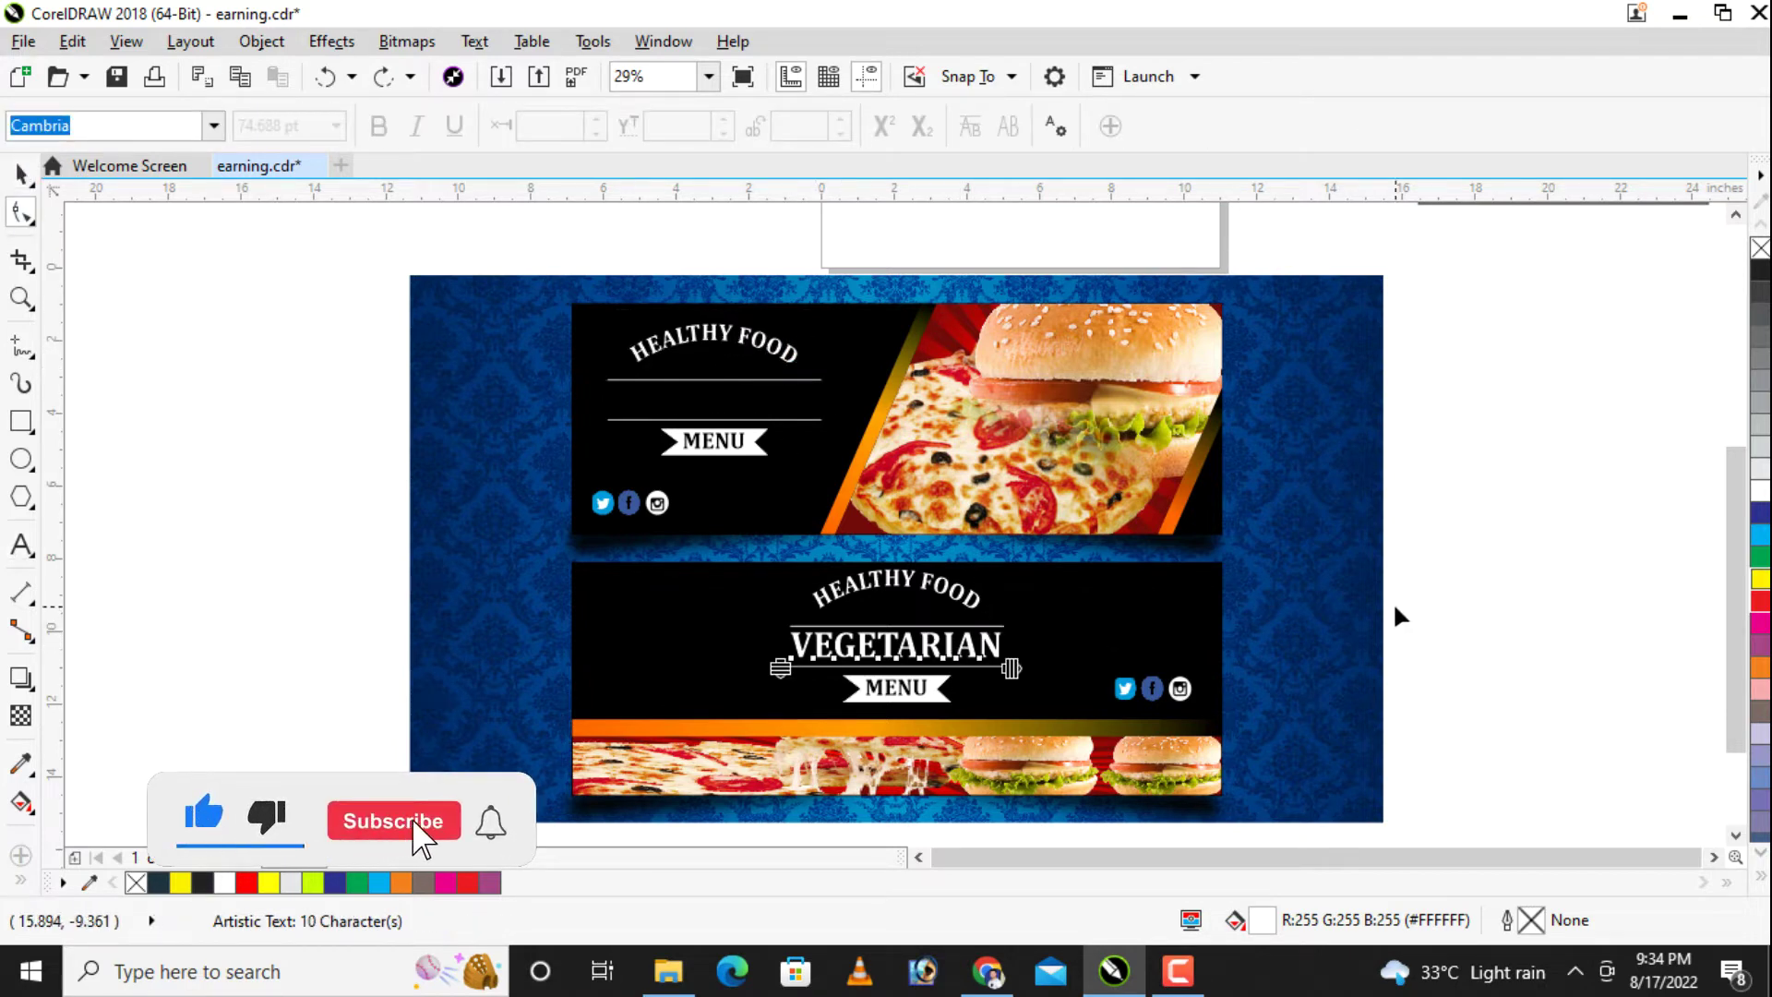
click(1029, 420)
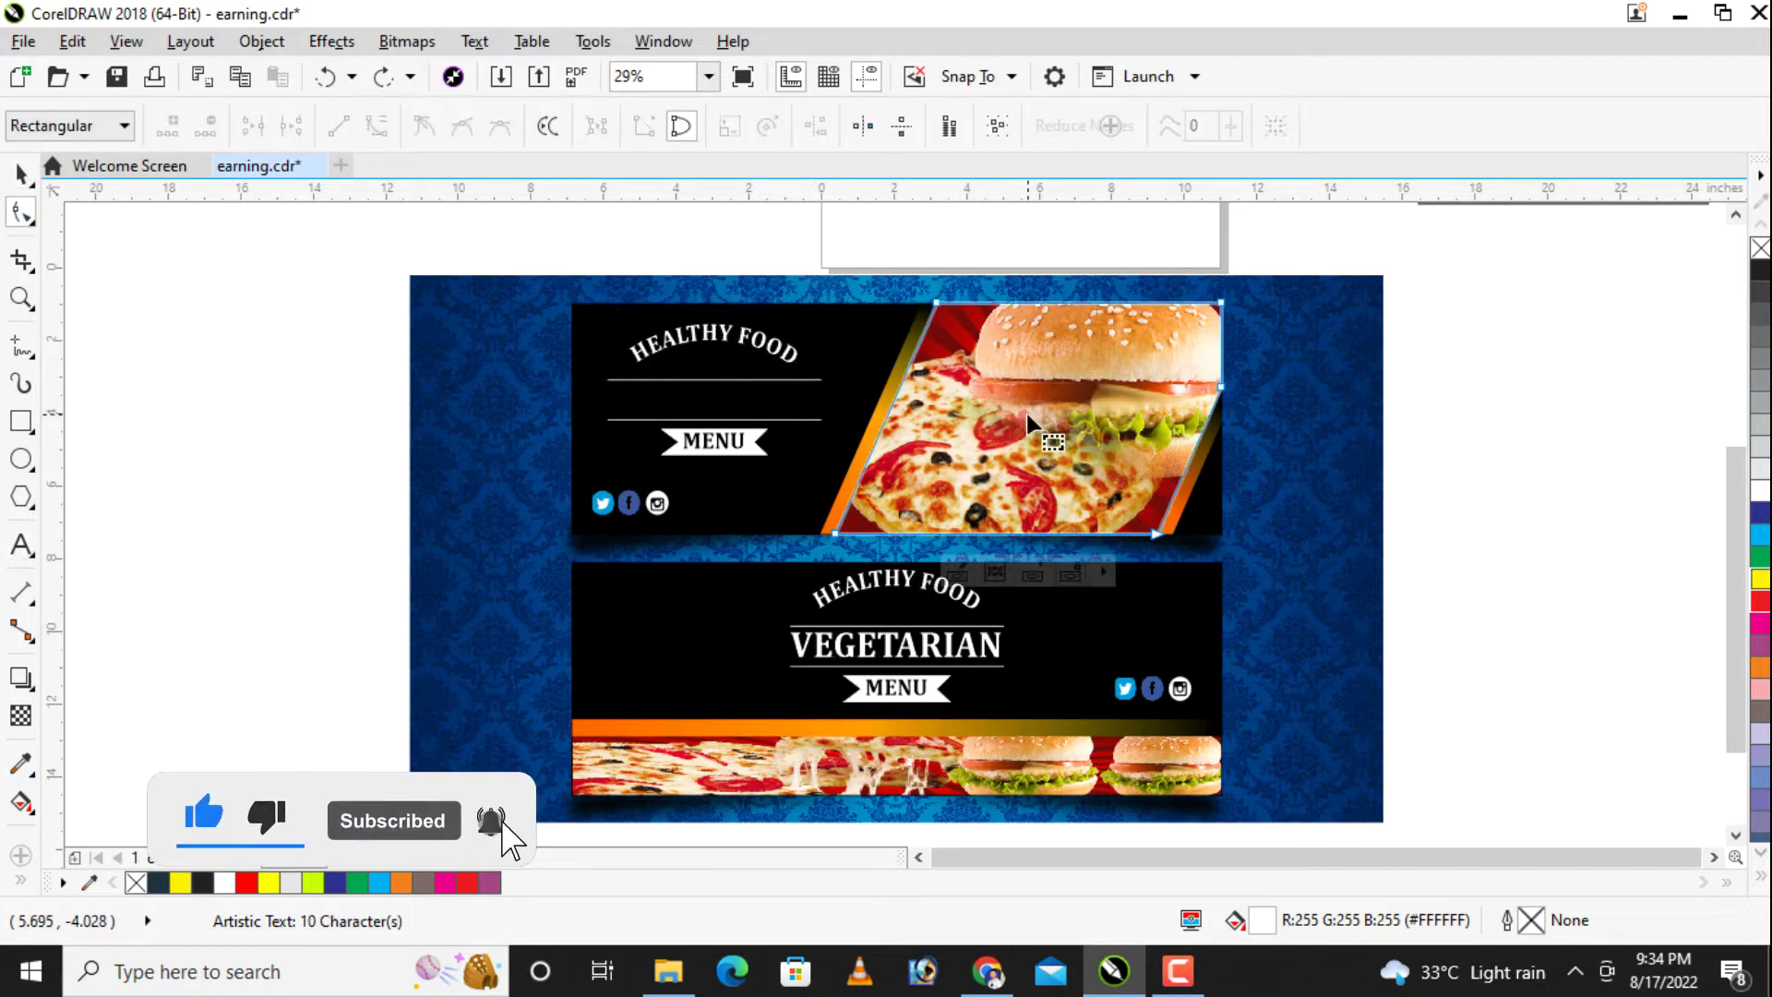
click(1070, 390)
key(space)
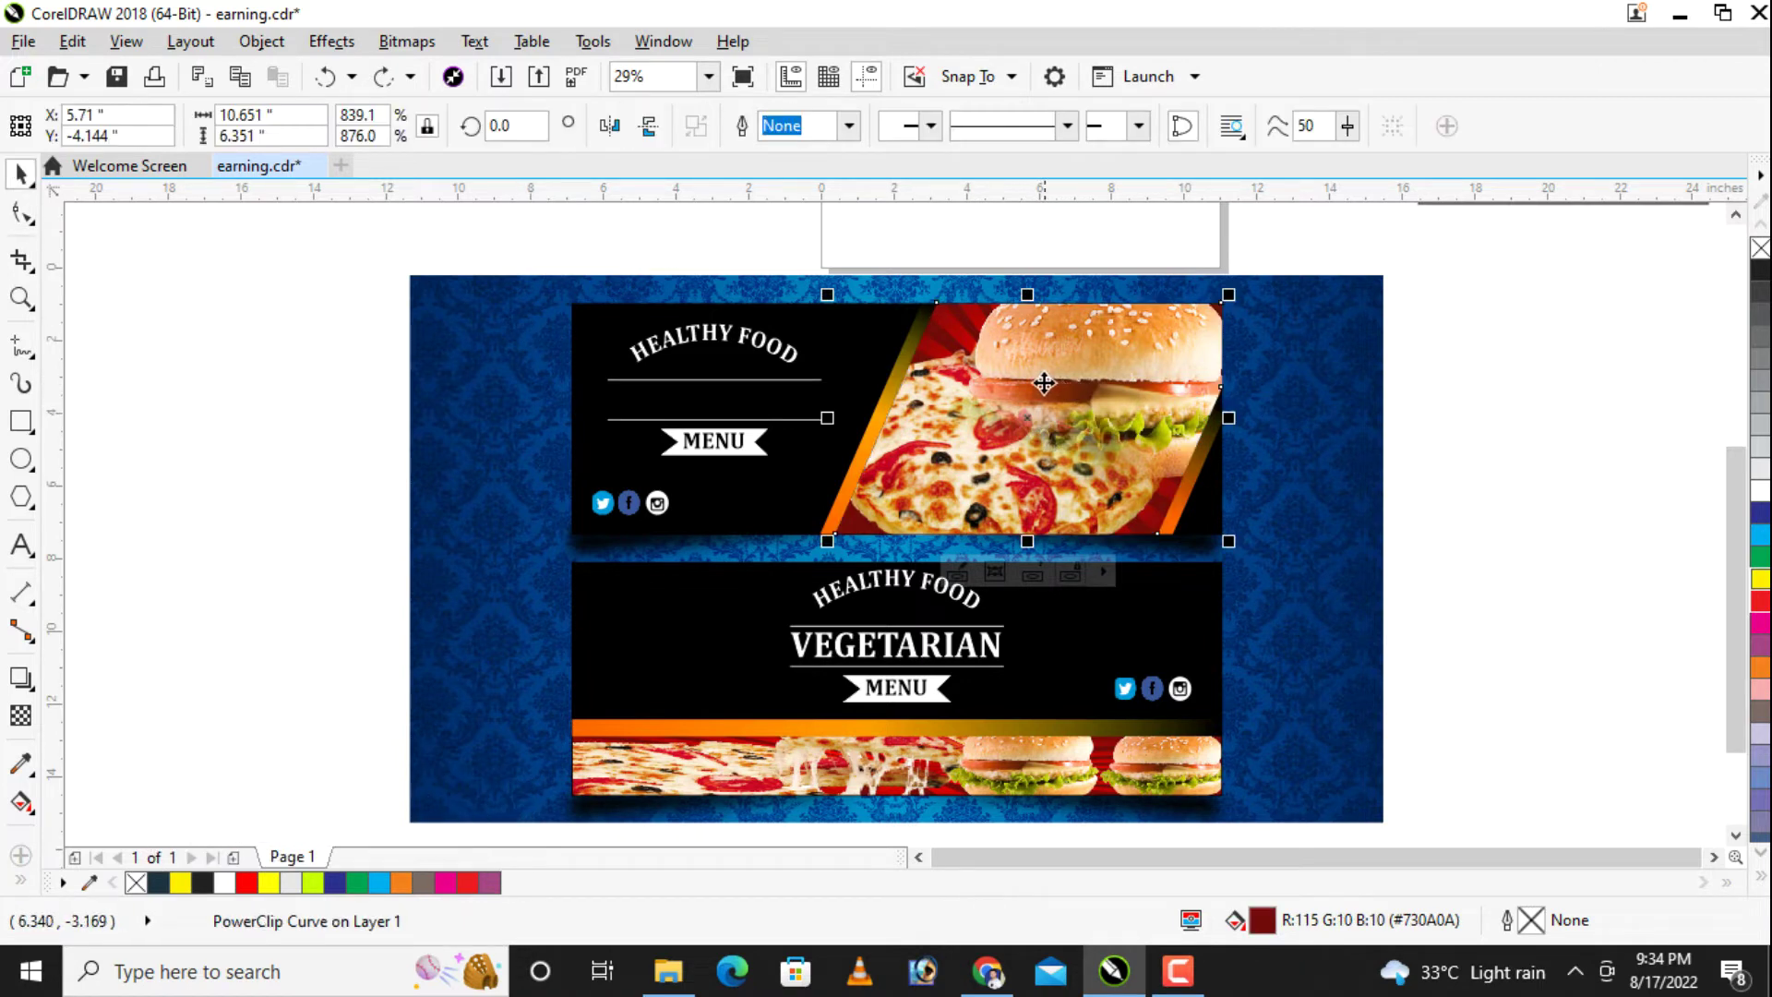
Step: Zoom out and marquee-select the whole food banner design
click(979, 766)
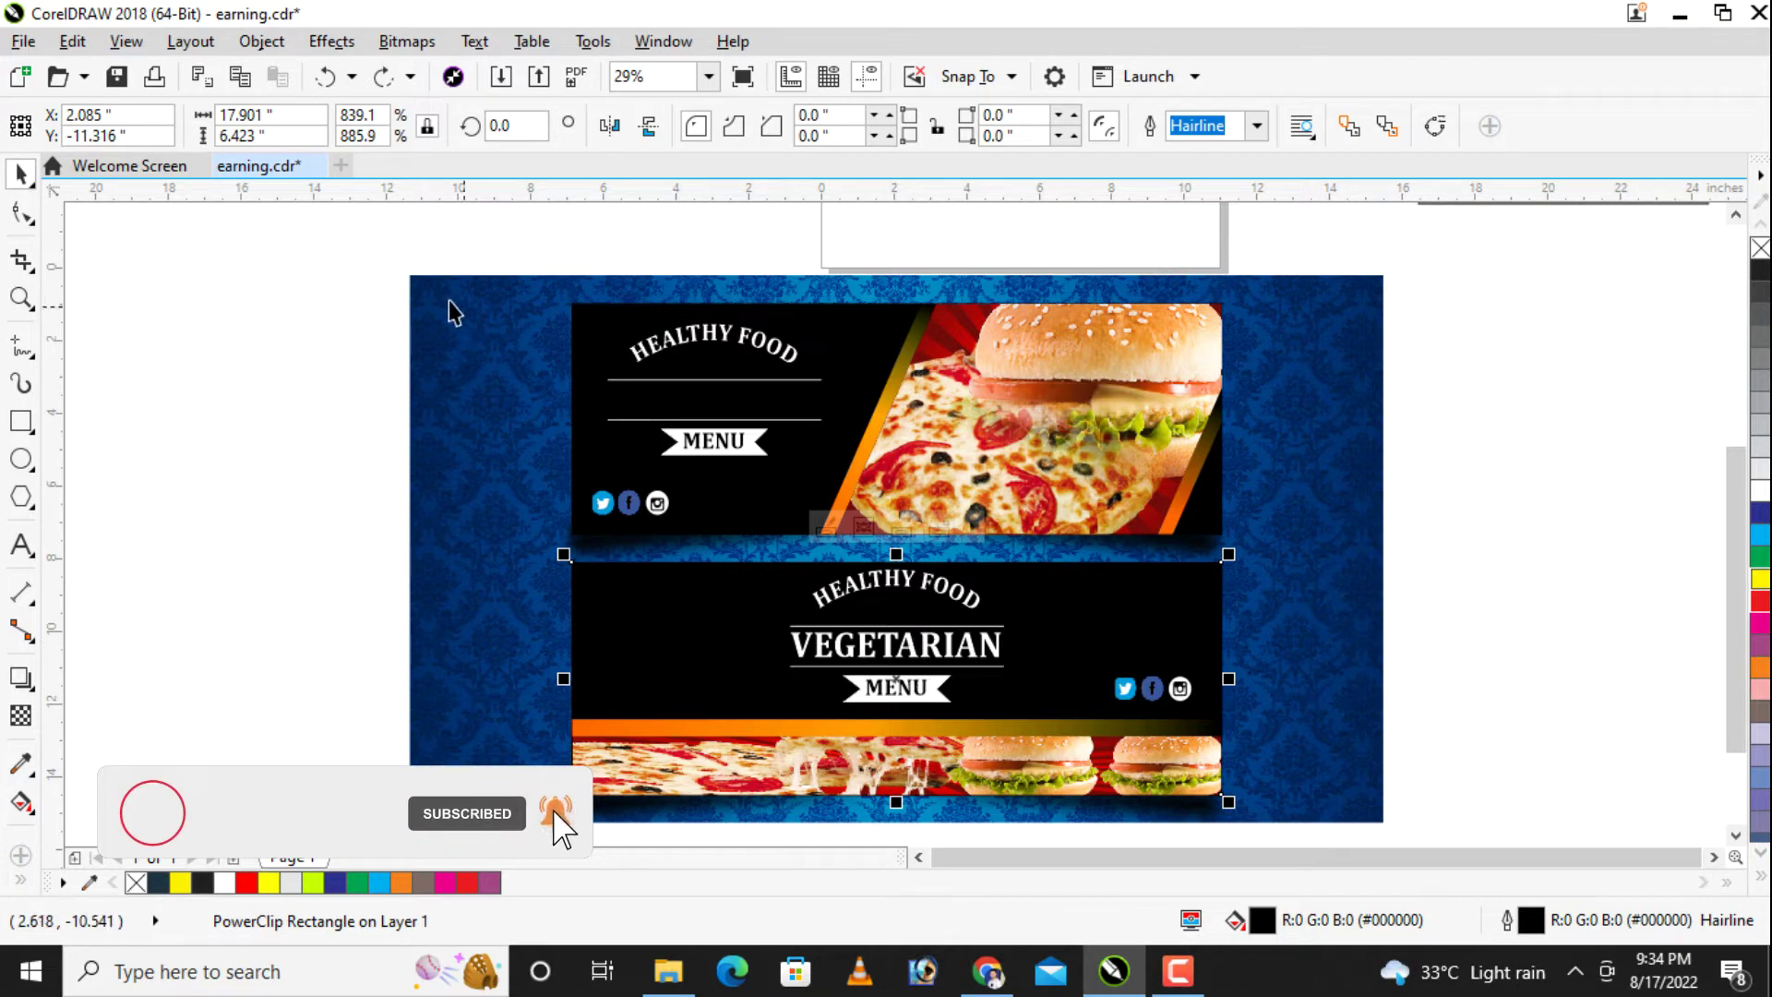
click(299, 235)
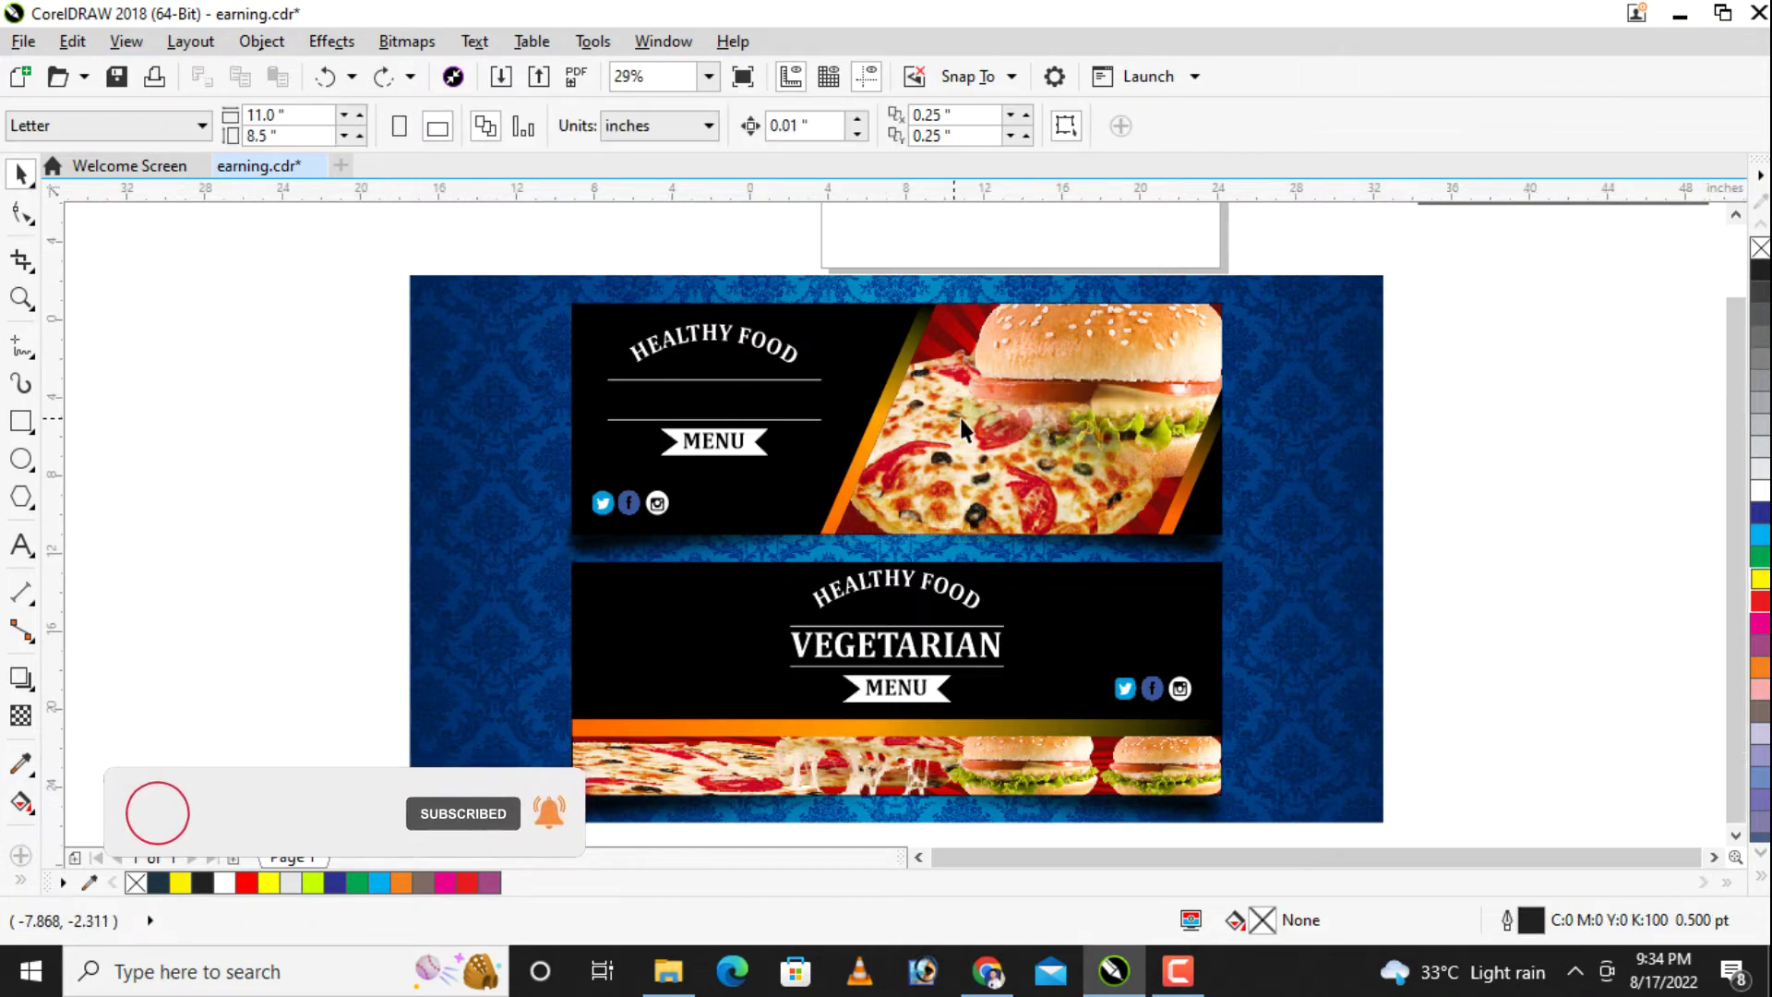
scroll(667, 384, down, 2)
drag(427, 302, 1191, 693)
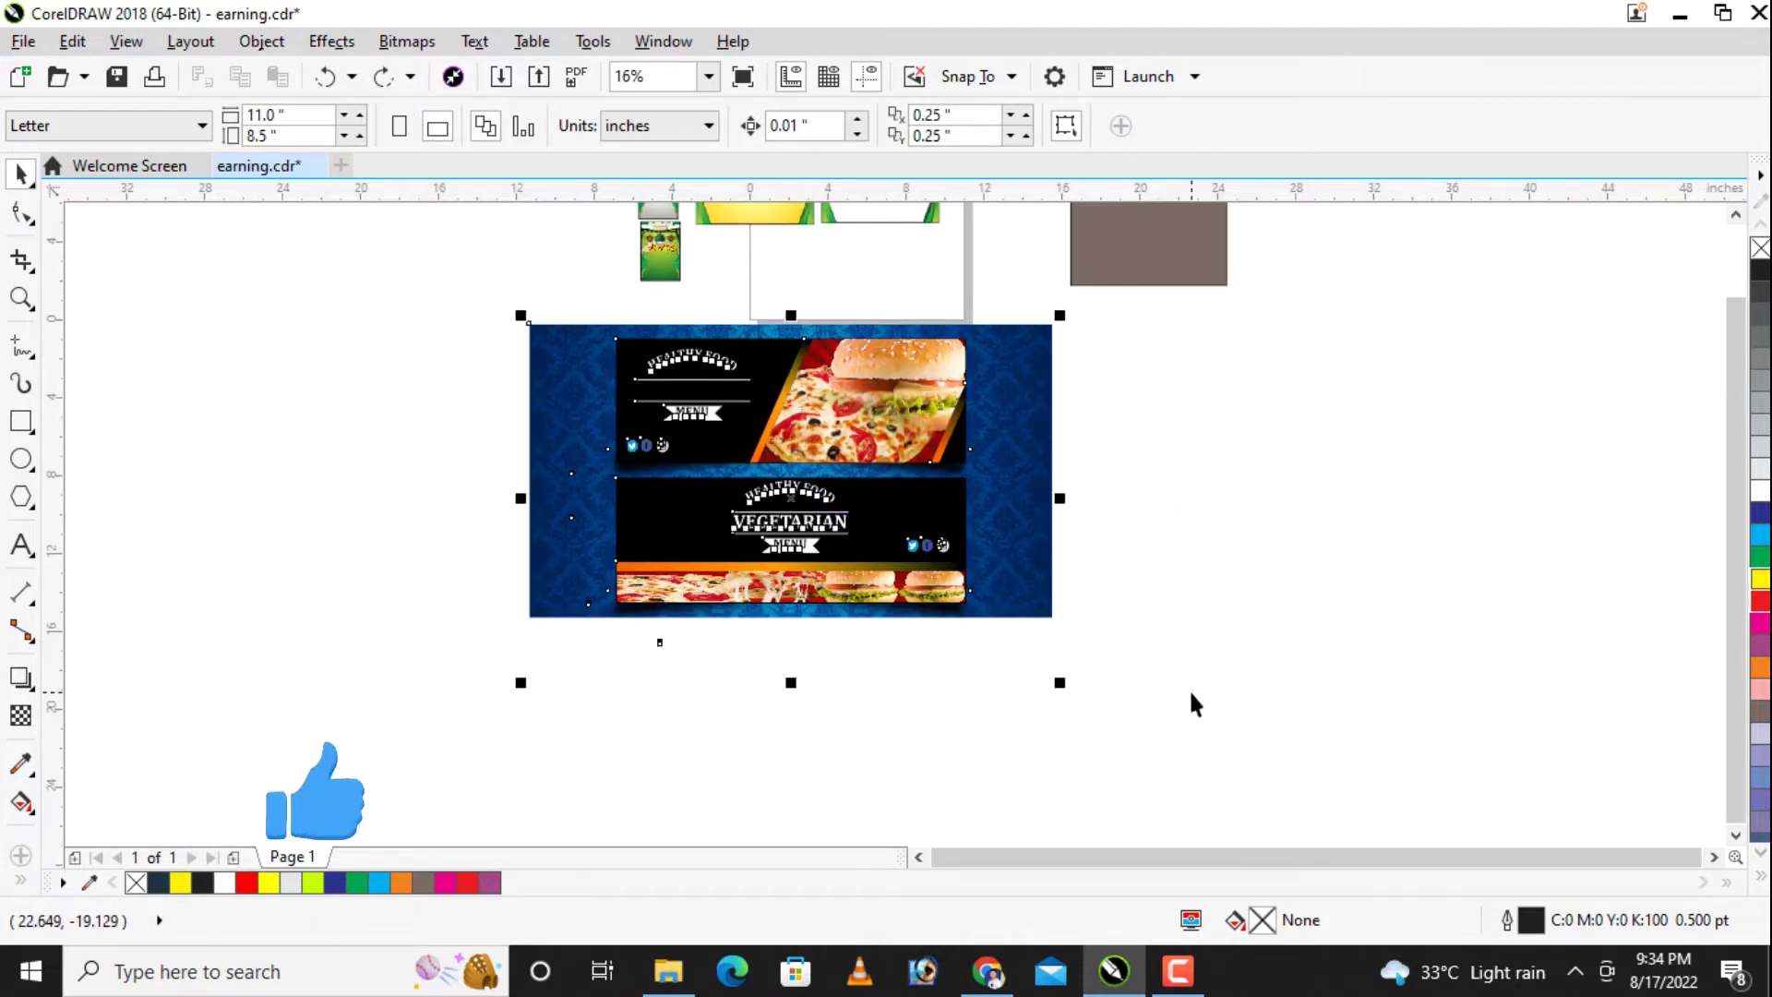
Step: Delete the food banner and drag the roll up file from File Explorer onto the CorelDRAW canvas
key(Delete)
click(668, 970)
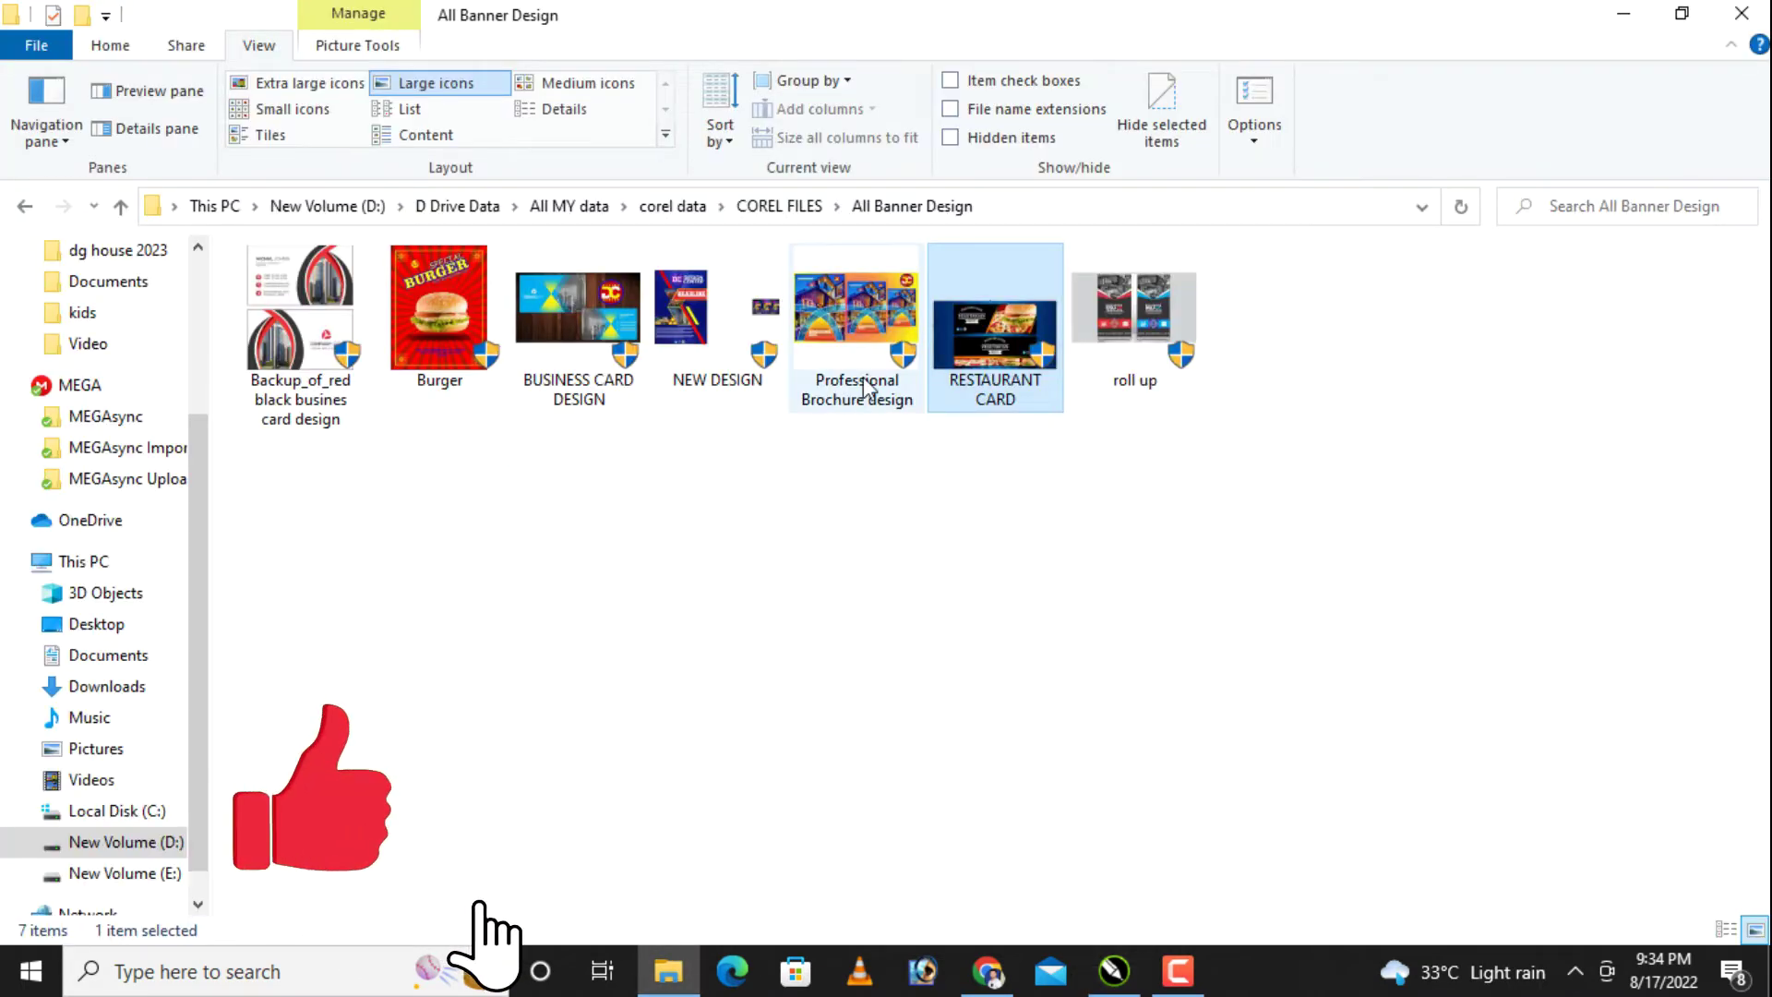
mouse_move(1158, 314)
mouse_down()
mouse_move(1090, 646)
mouse_move(1135, 976)
mouse_up()
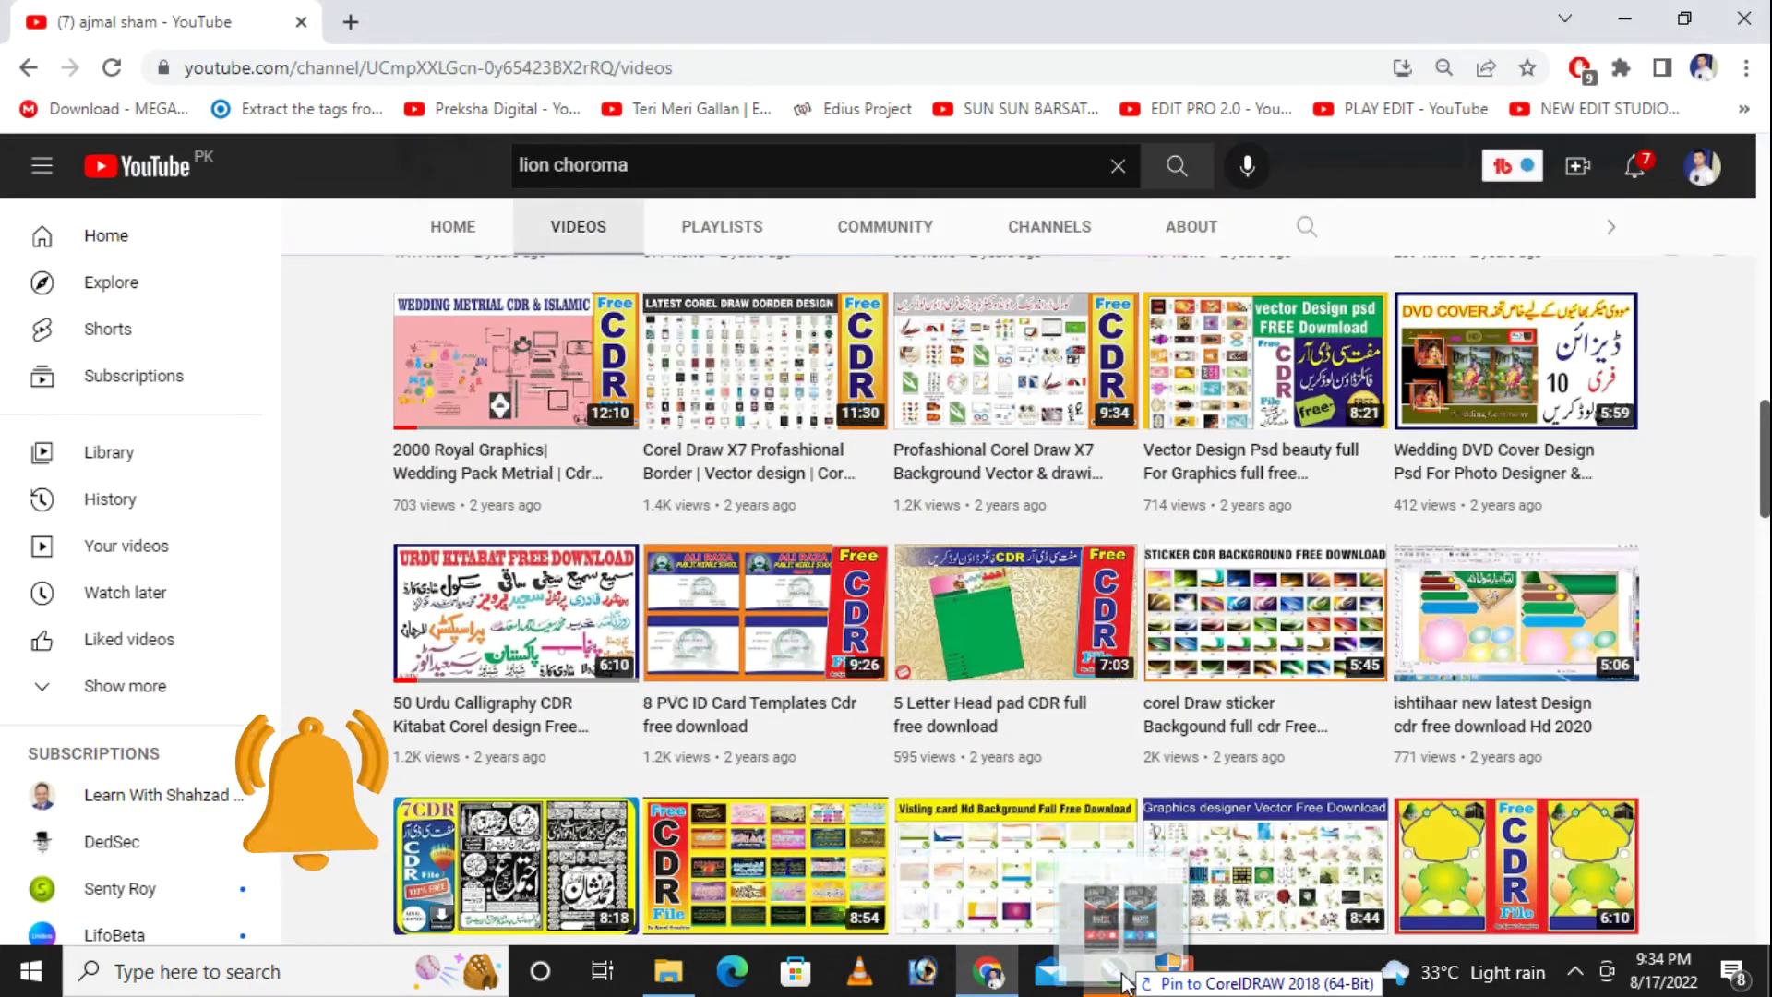
drag(1135, 976, 1114, 971)
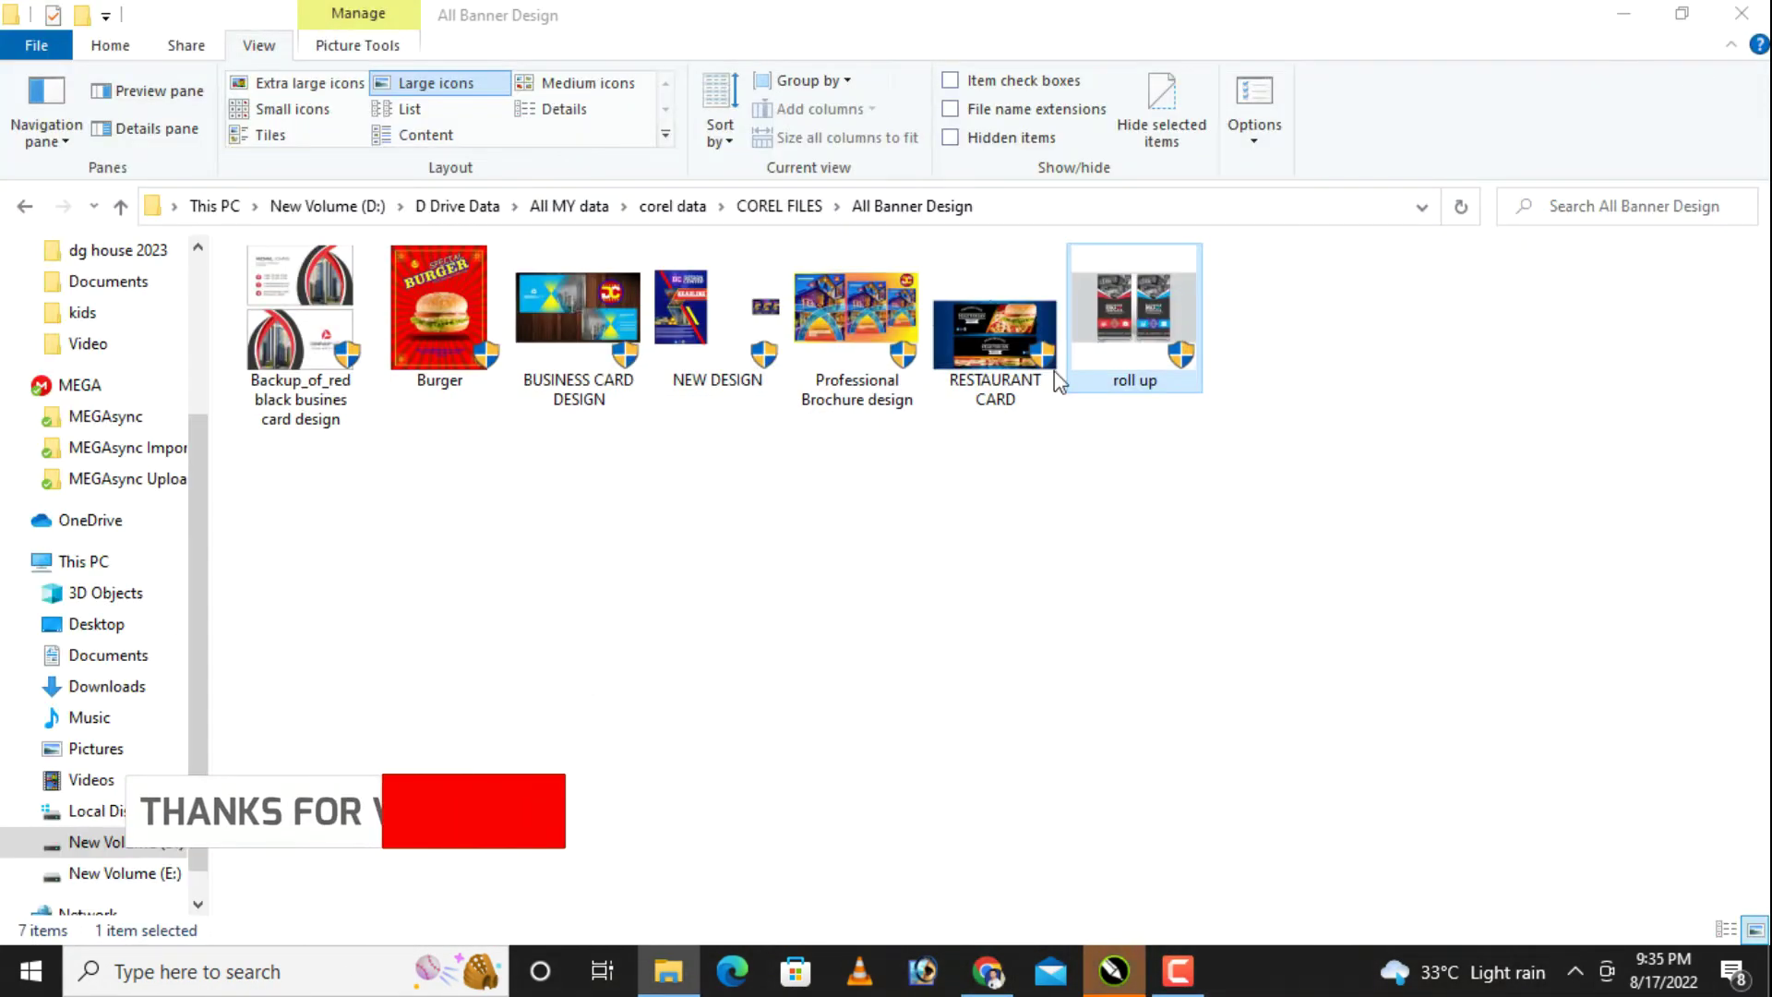
click(1239, 335)
mouse_move(1135, 309)
mouse_down()
mouse_move(1119, 986)
mouse_move(903, 450)
mouse_up()
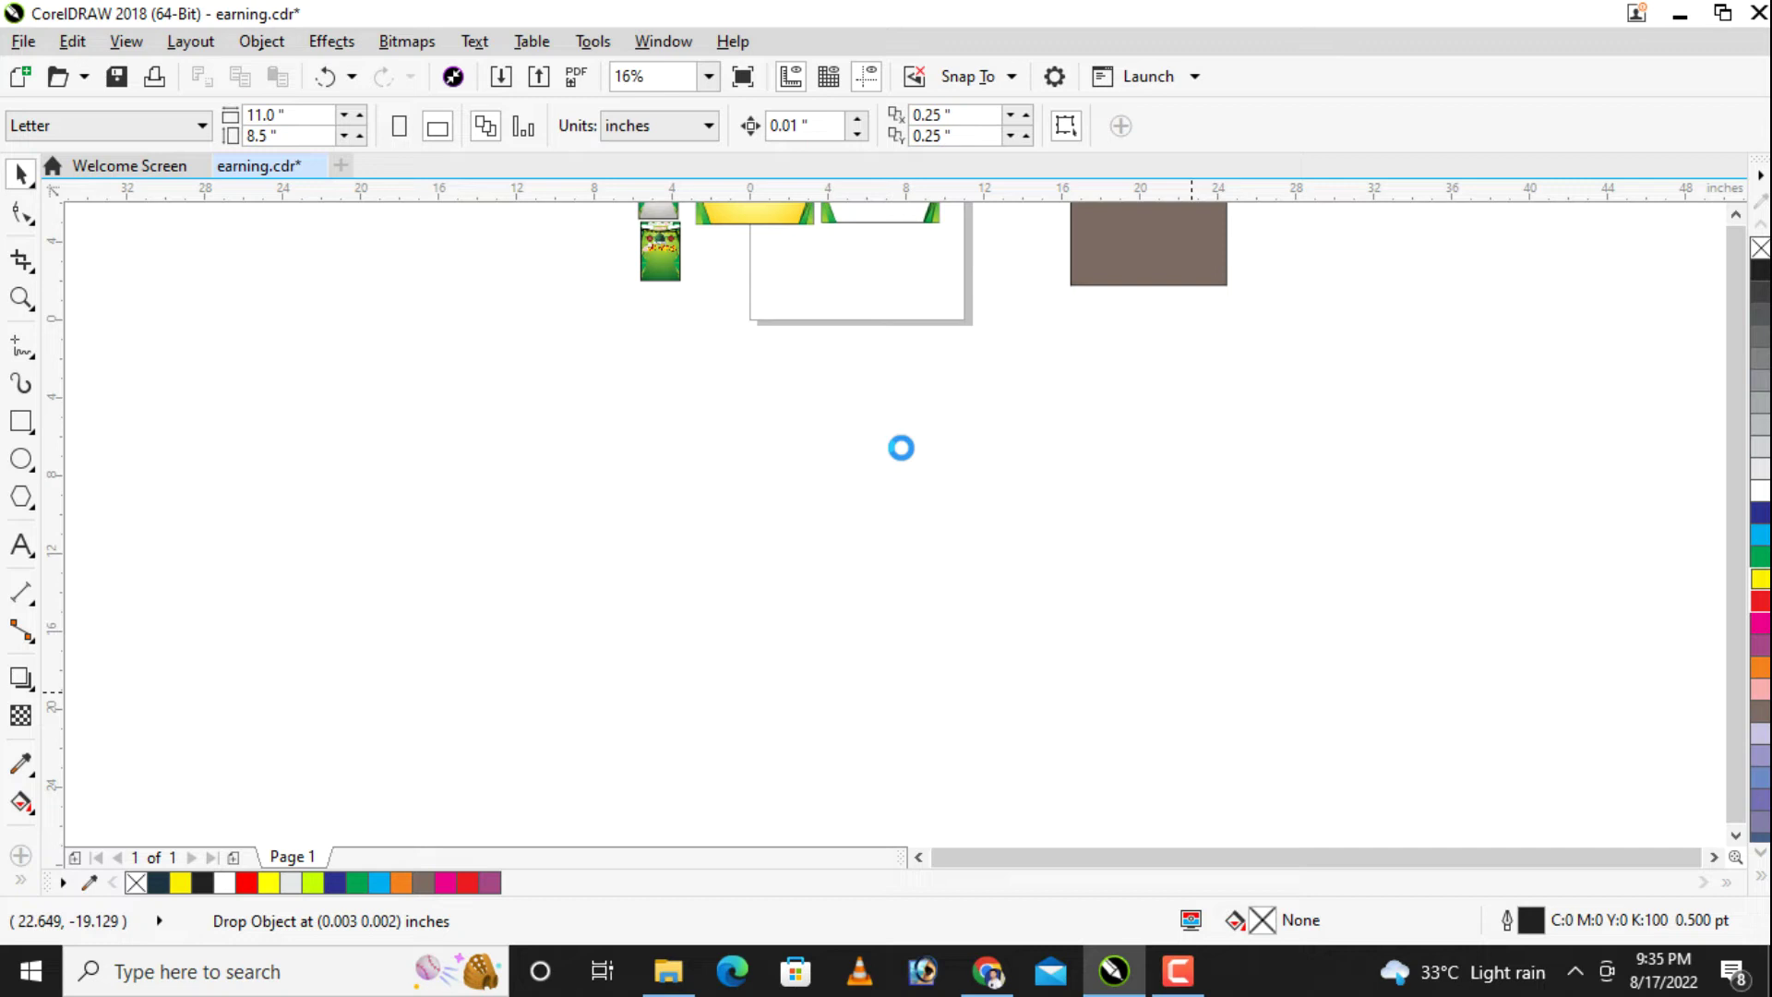
drag(904, 447, 904, 447)
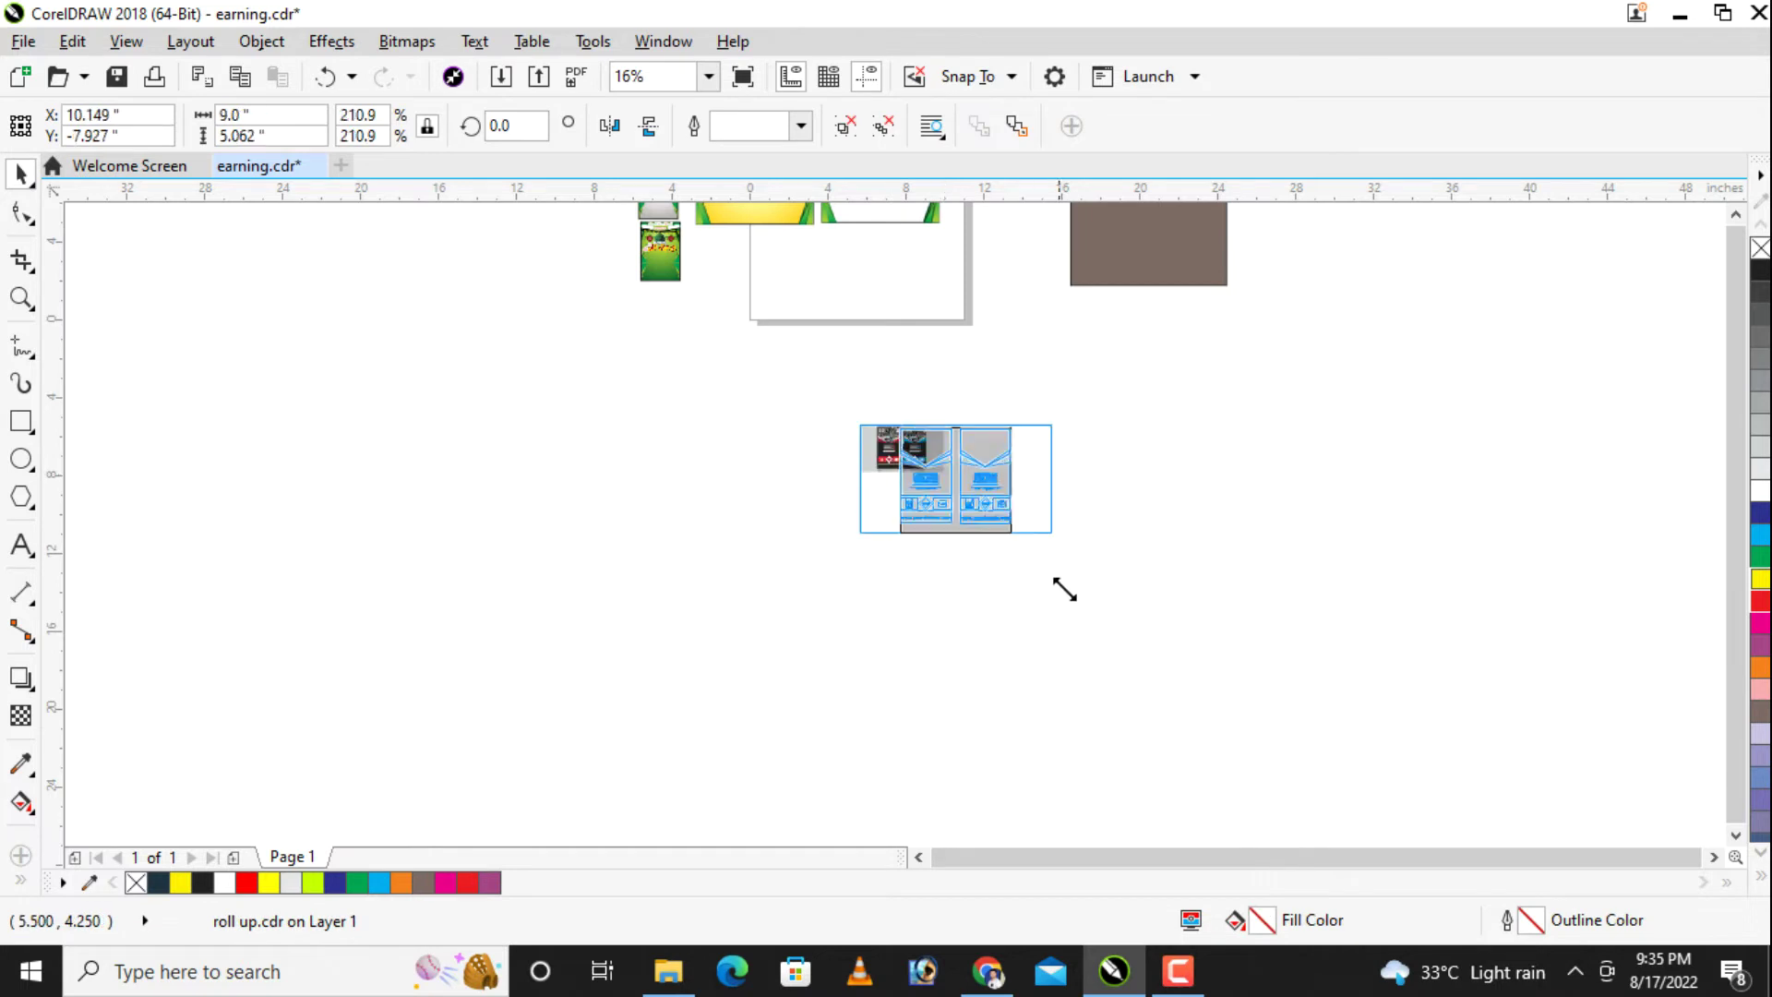
Step: Scale the imported roll up design up to 161% and reposition it up and left
drag(951, 475, 1286, 764)
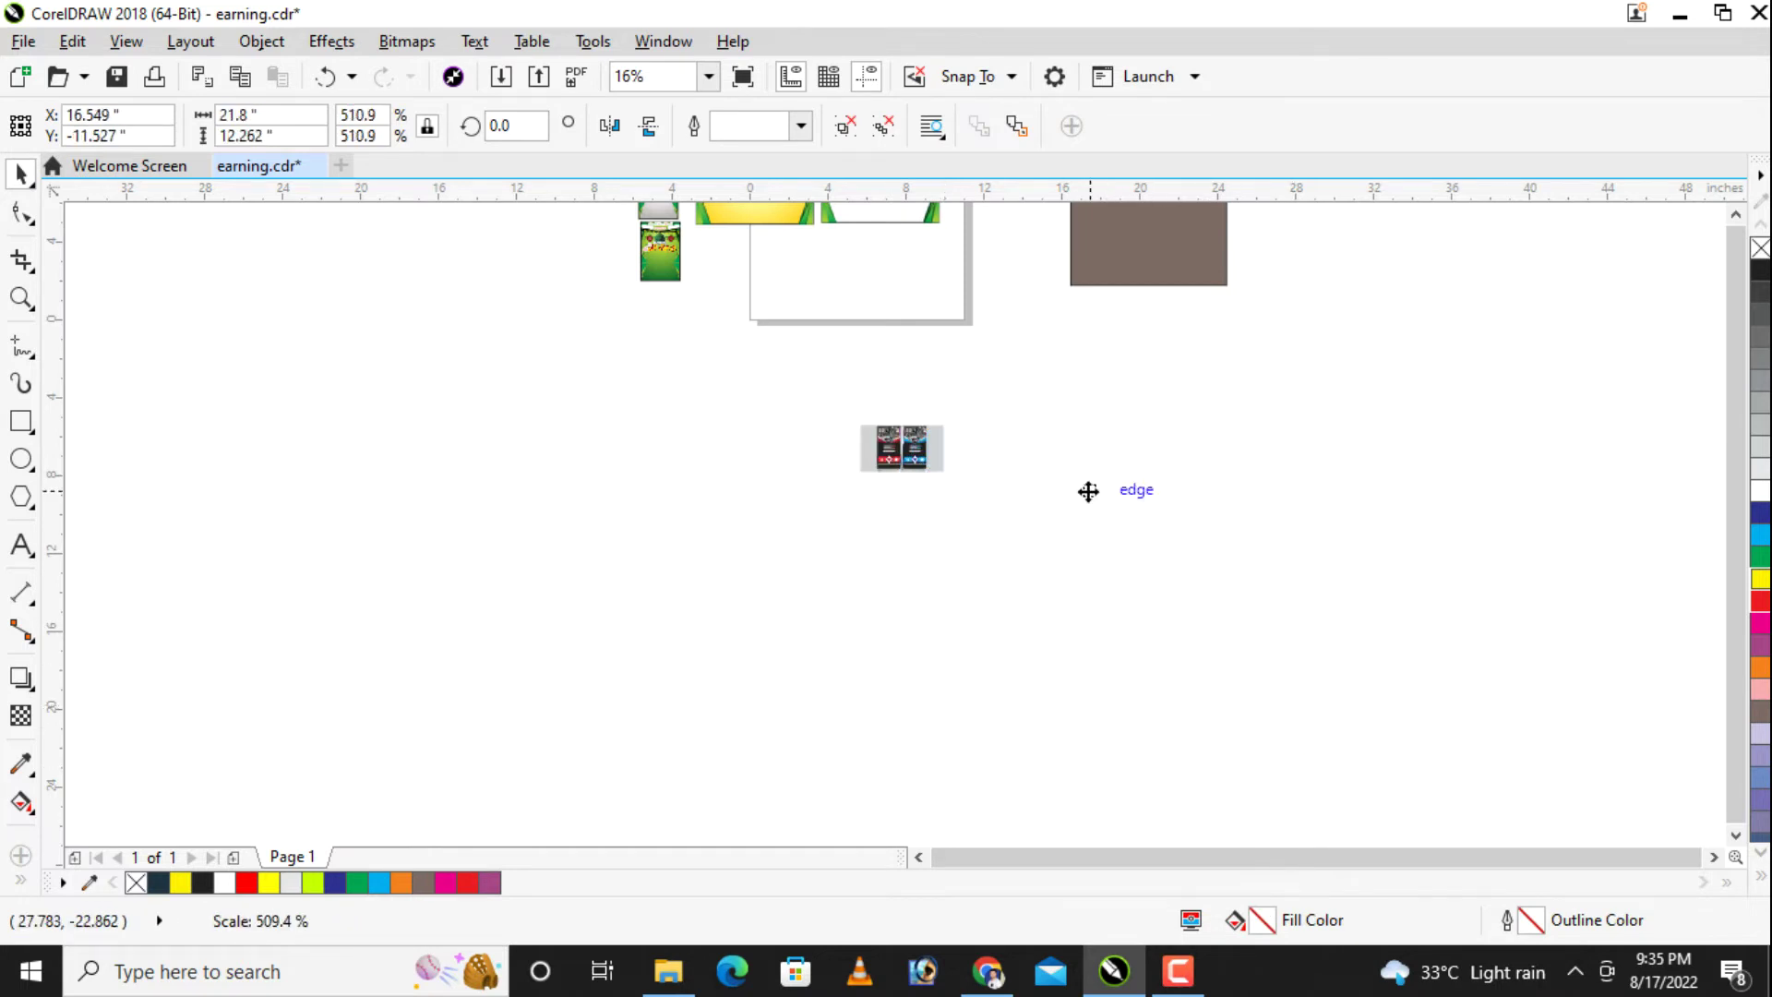
drag(1076, 499, 906, 485)
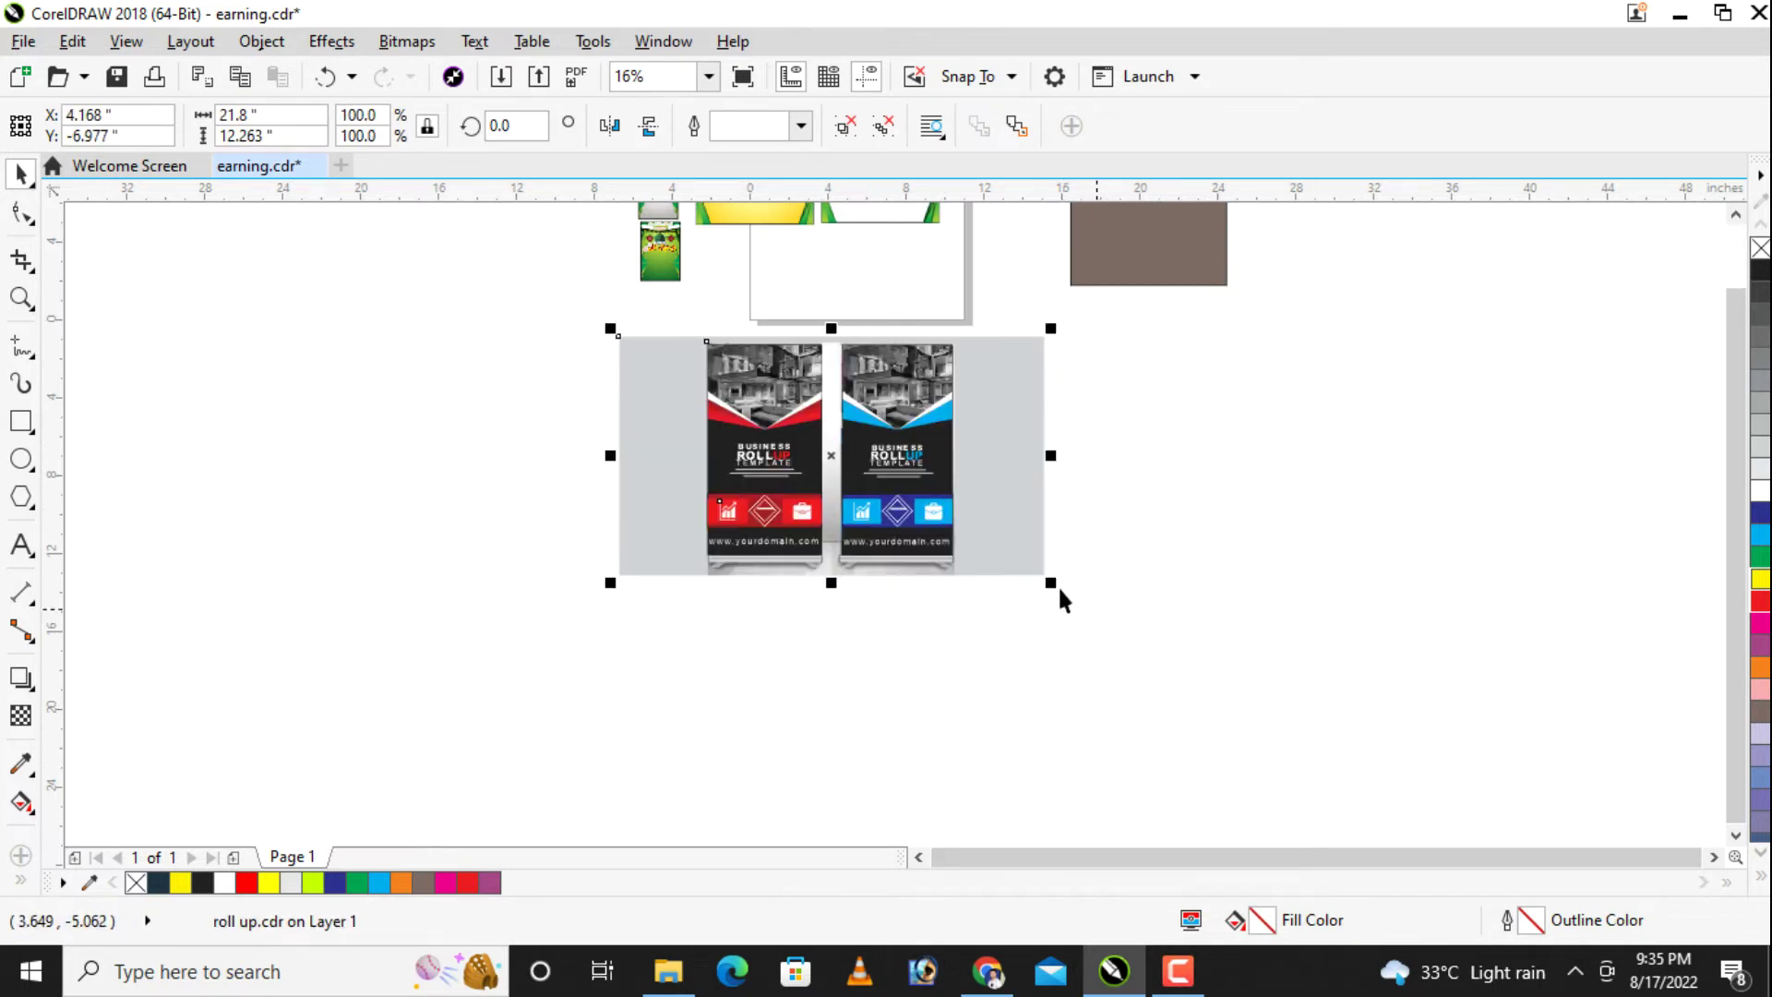
drag(1058, 591, 1314, 733)
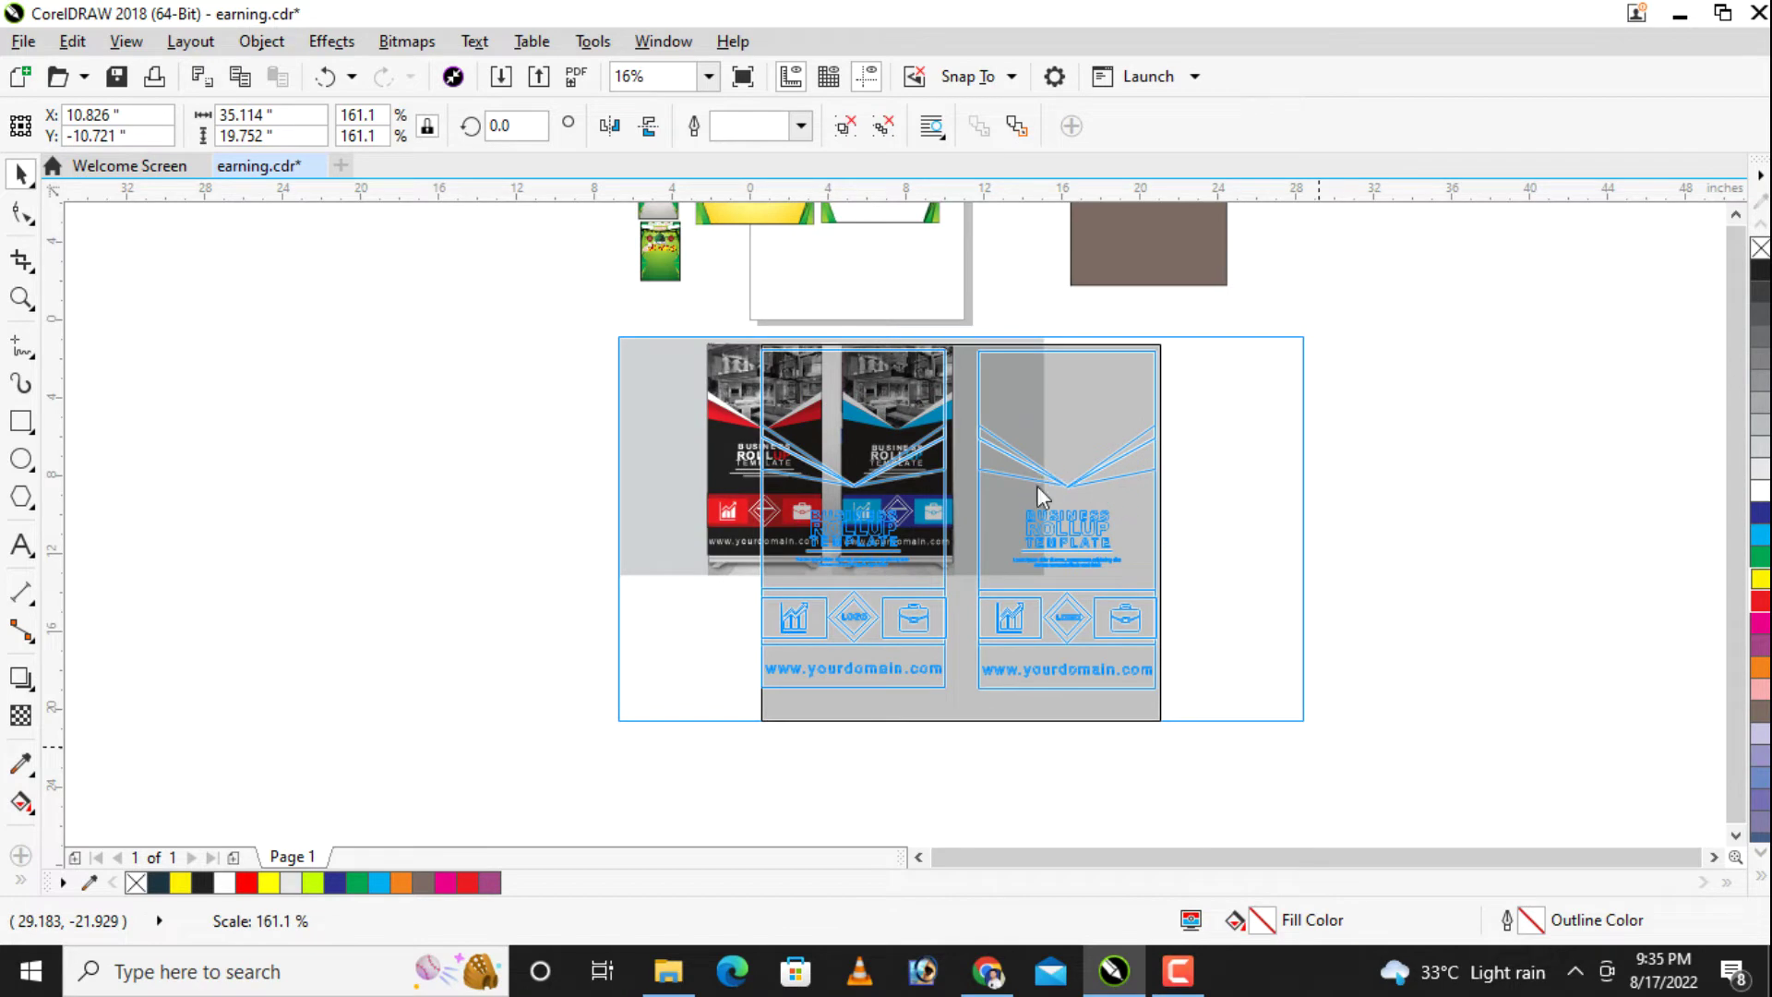
drag(1292, 452, 1236, 436)
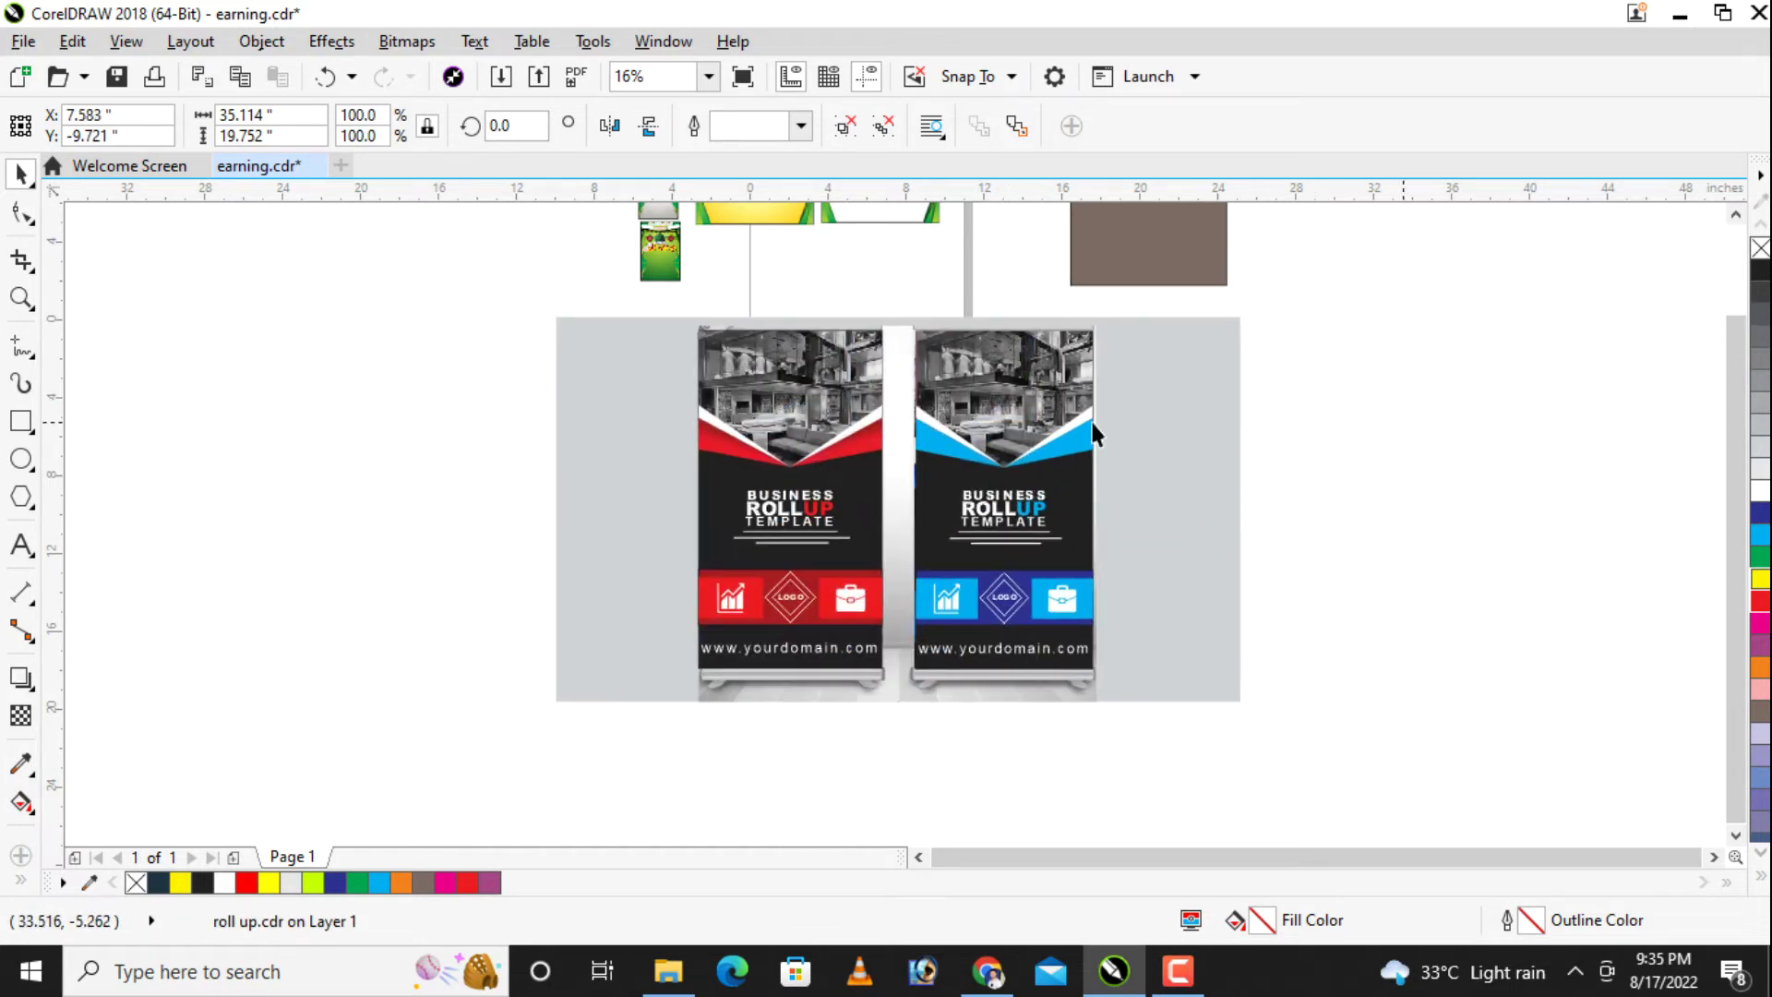
Step: Zoom in on the roll up banners and select the two-banner group
key(F2)
drag(545, 288, 1265, 746)
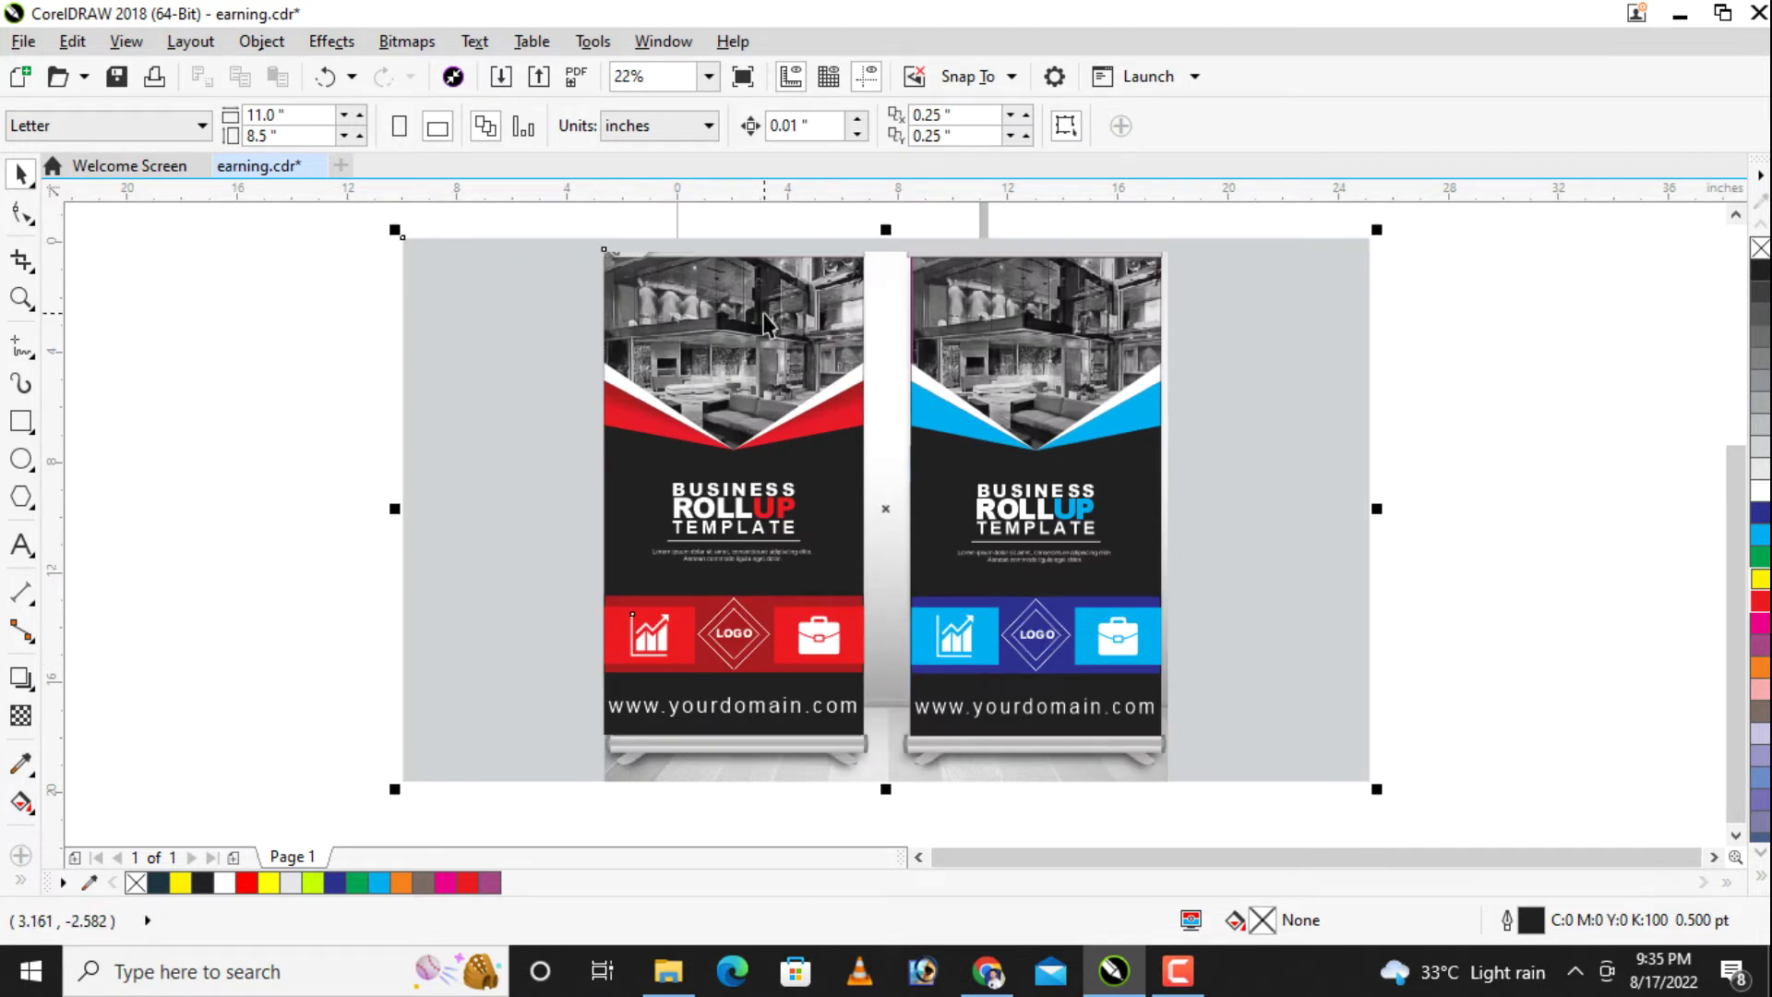
click(752, 249)
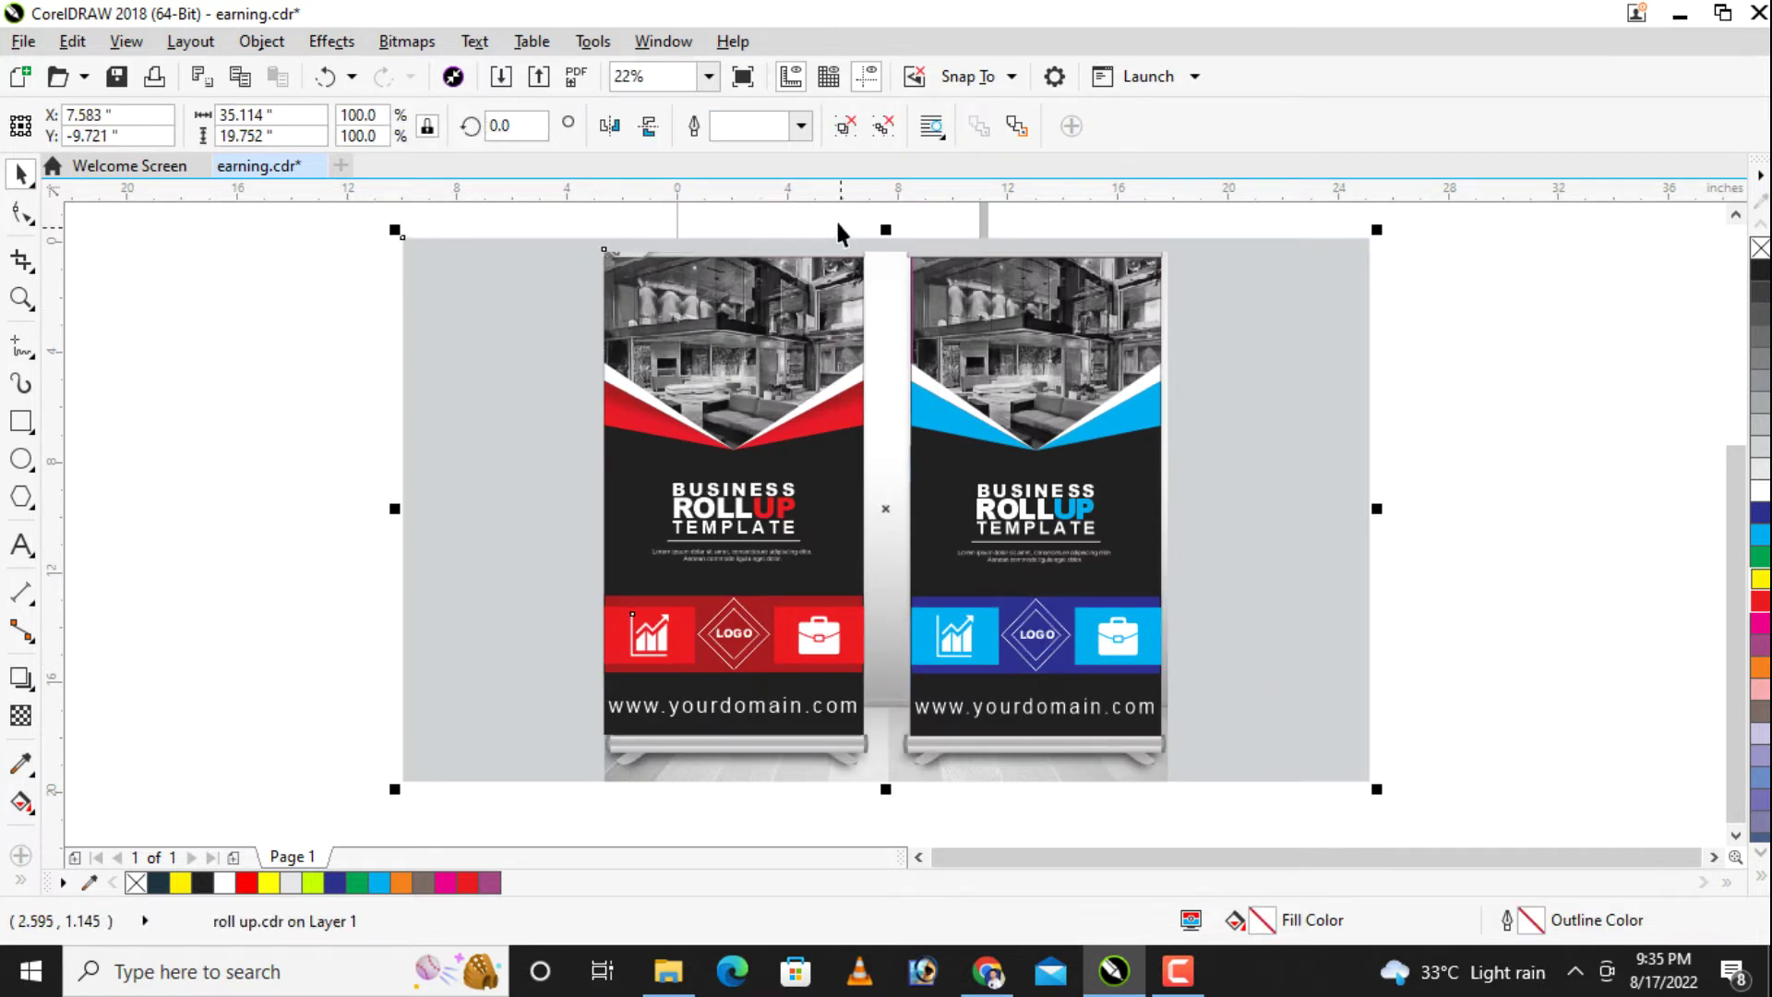
key(ctrl+u)
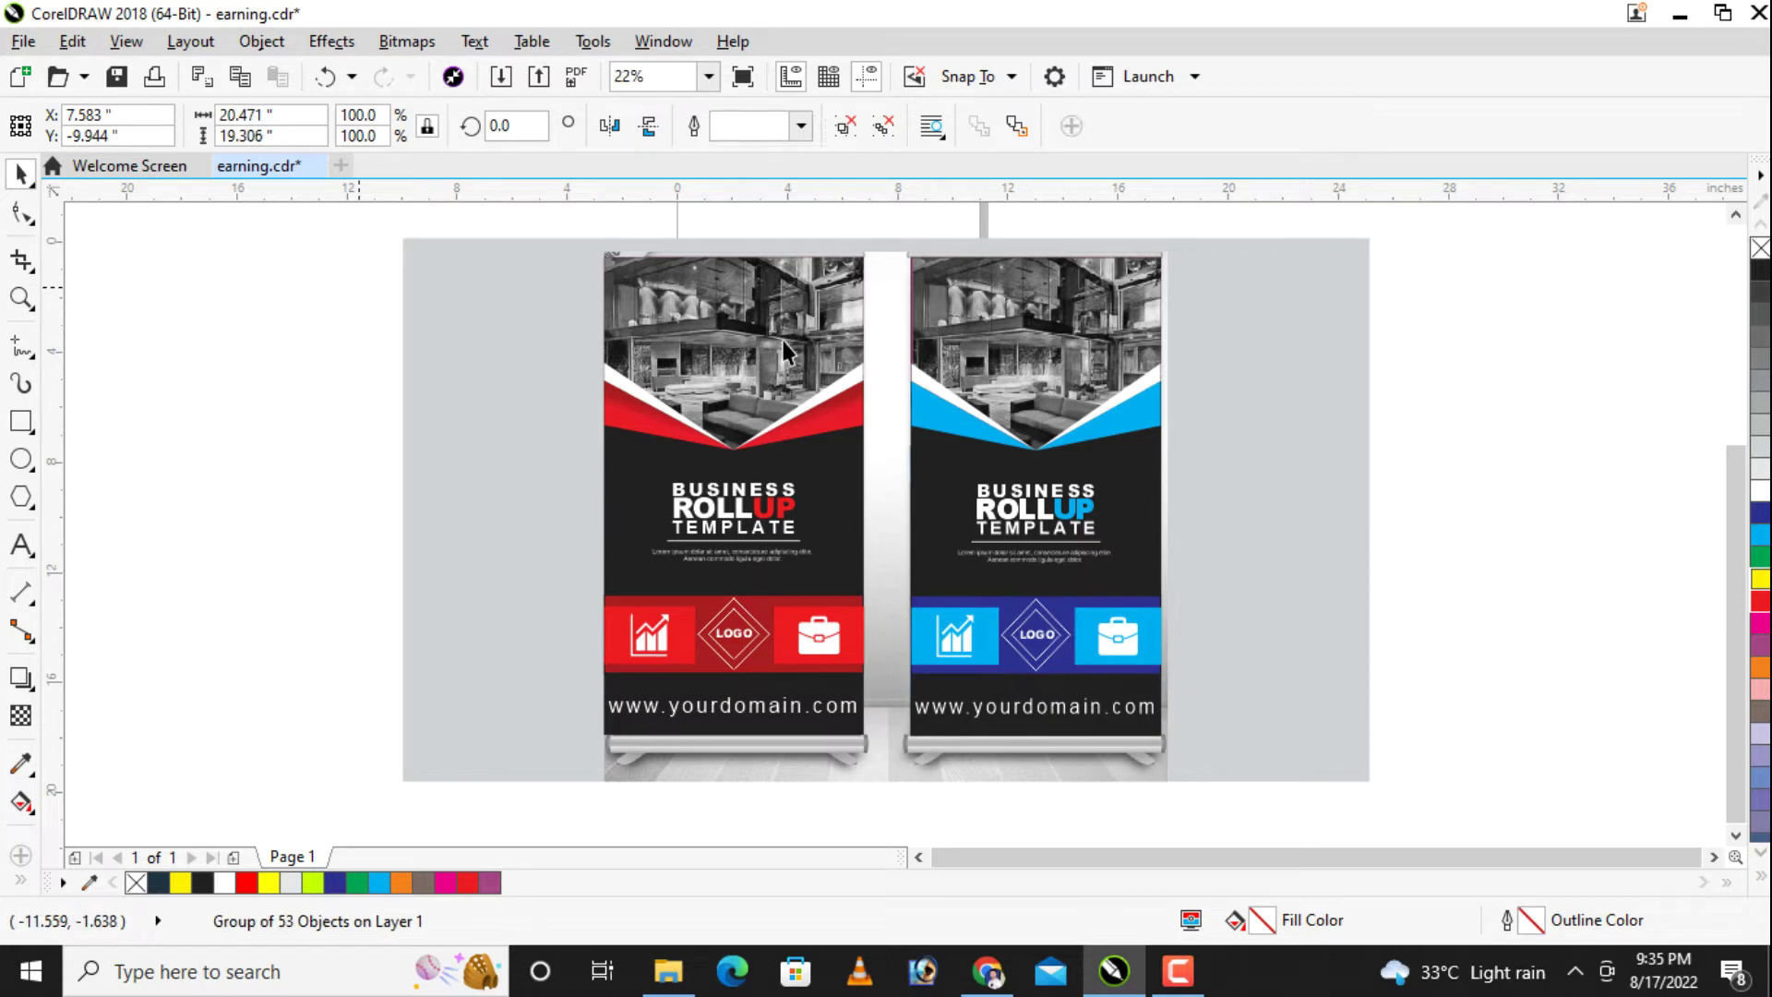
click(372, 286)
key(ctrl+g)
drag(363, 218, 1459, 822)
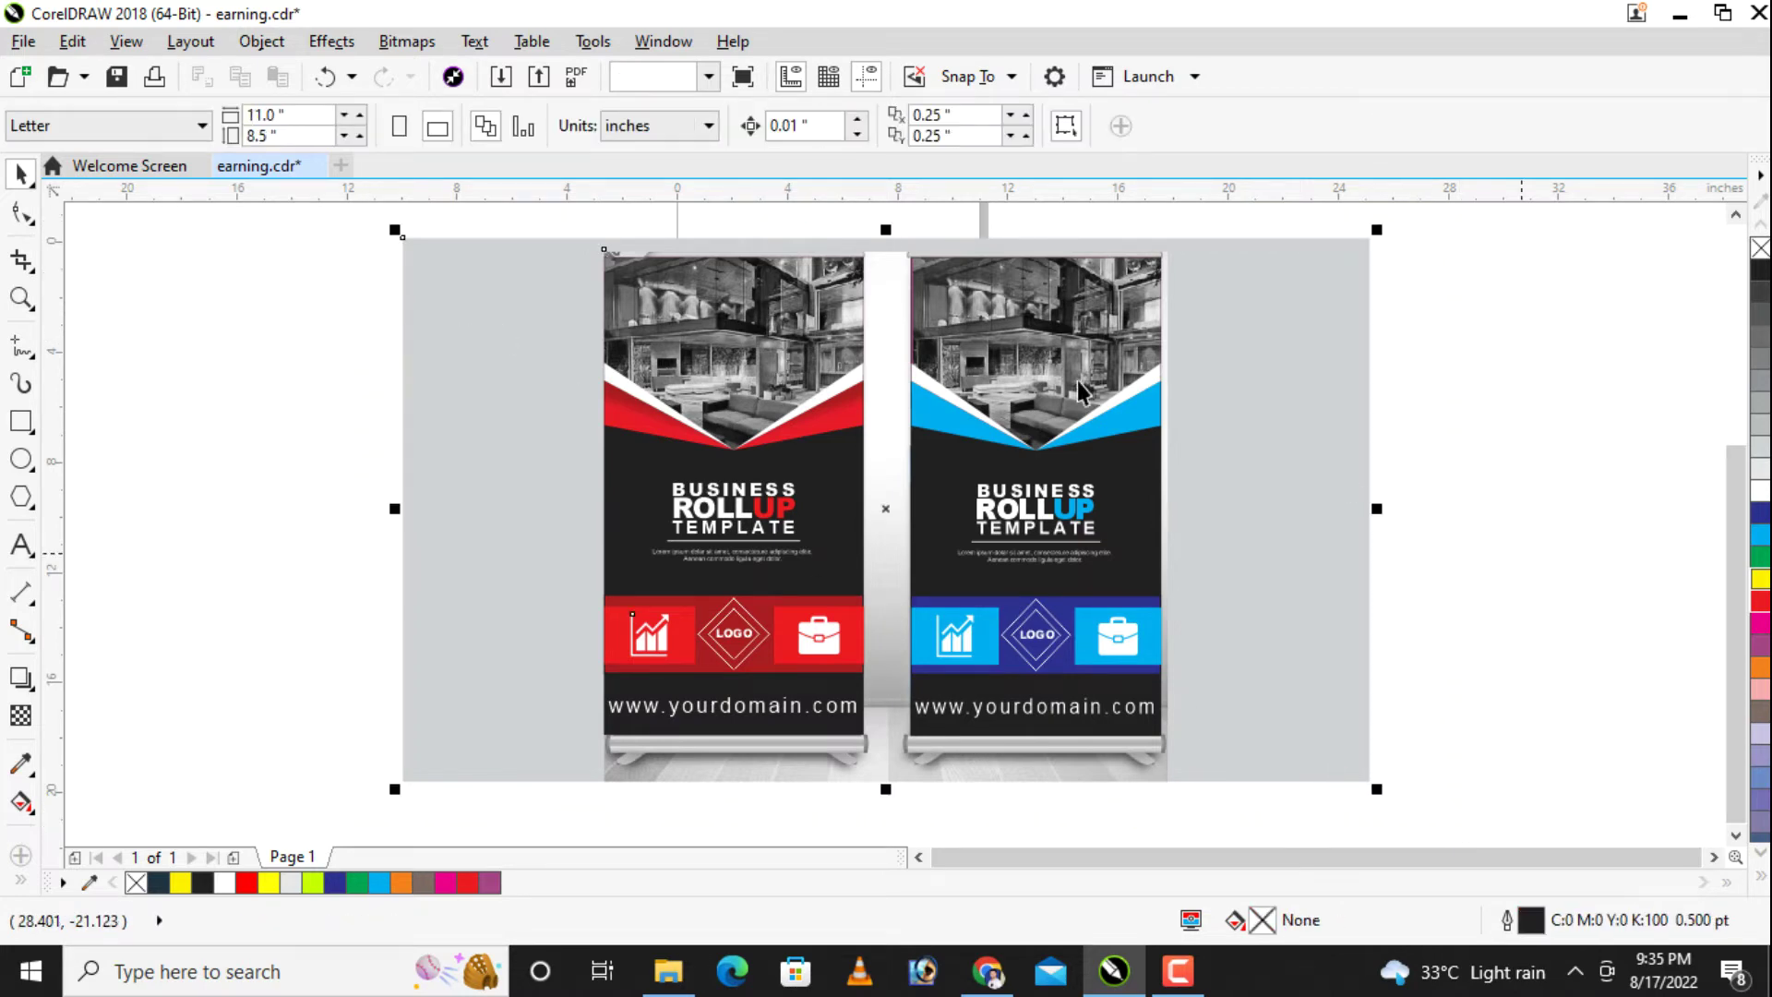
Step: Select the 53-object roll-up banner group and ungroup it into separate objects
click(1121, 450)
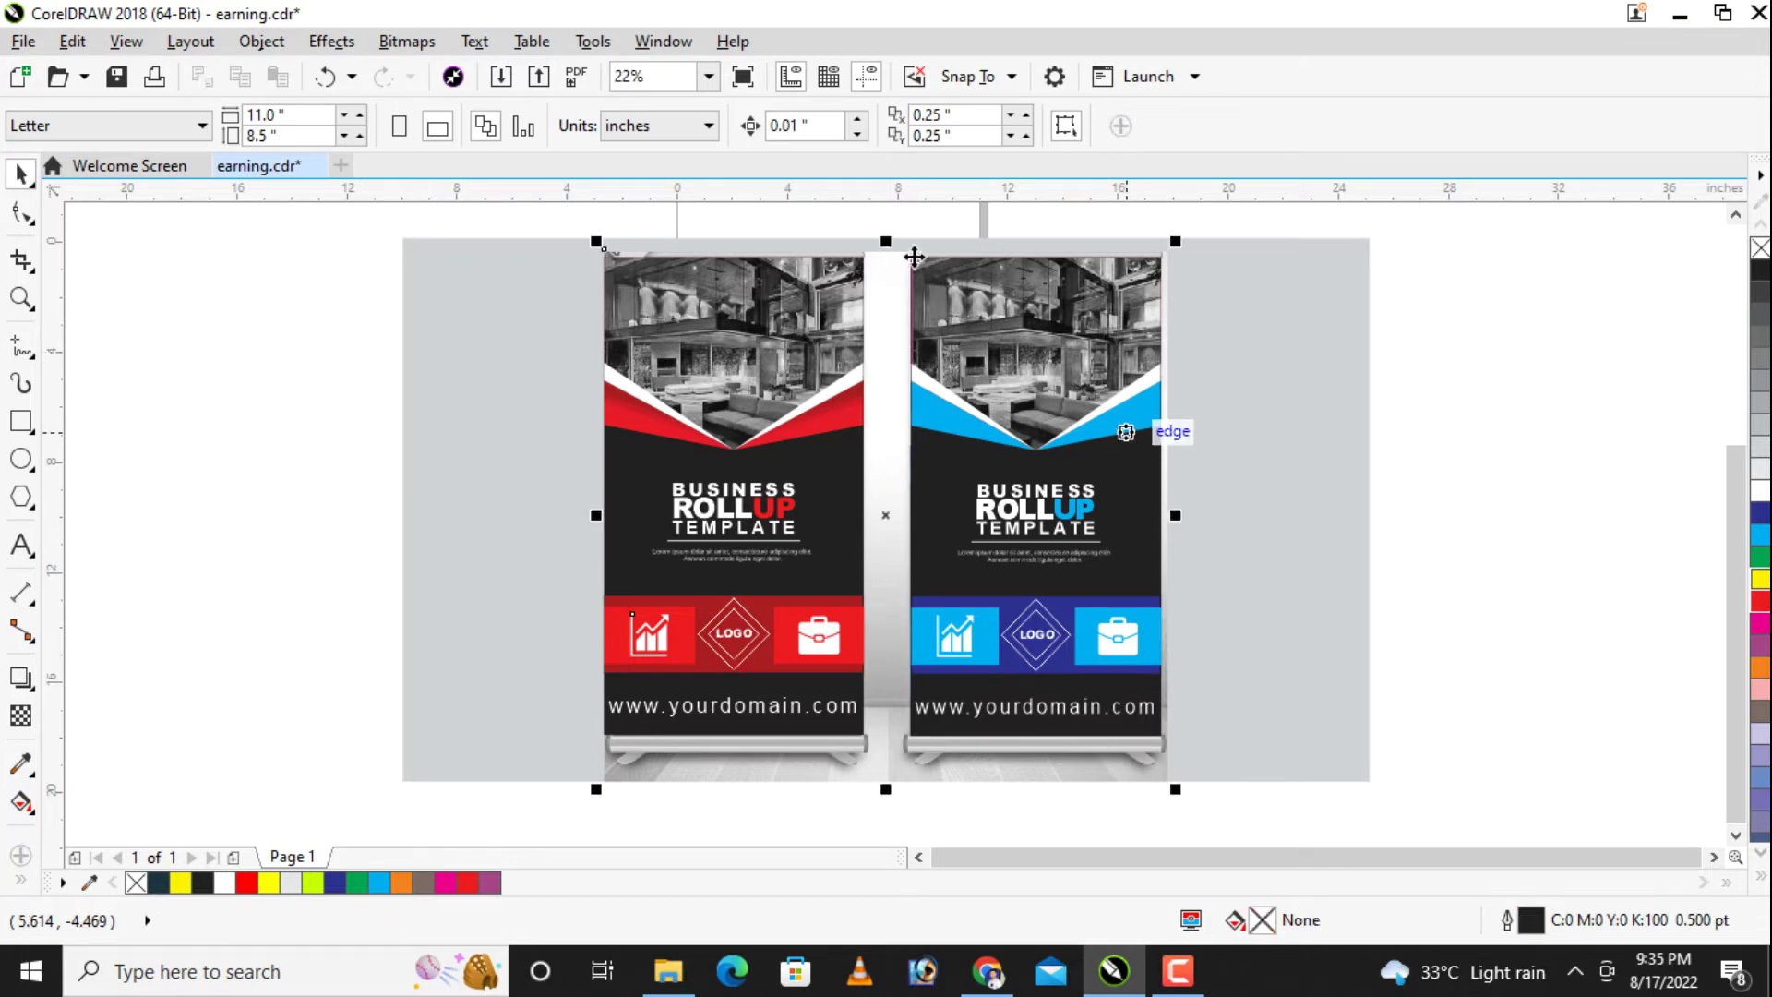
key(ctrl+g)
click(808, 310)
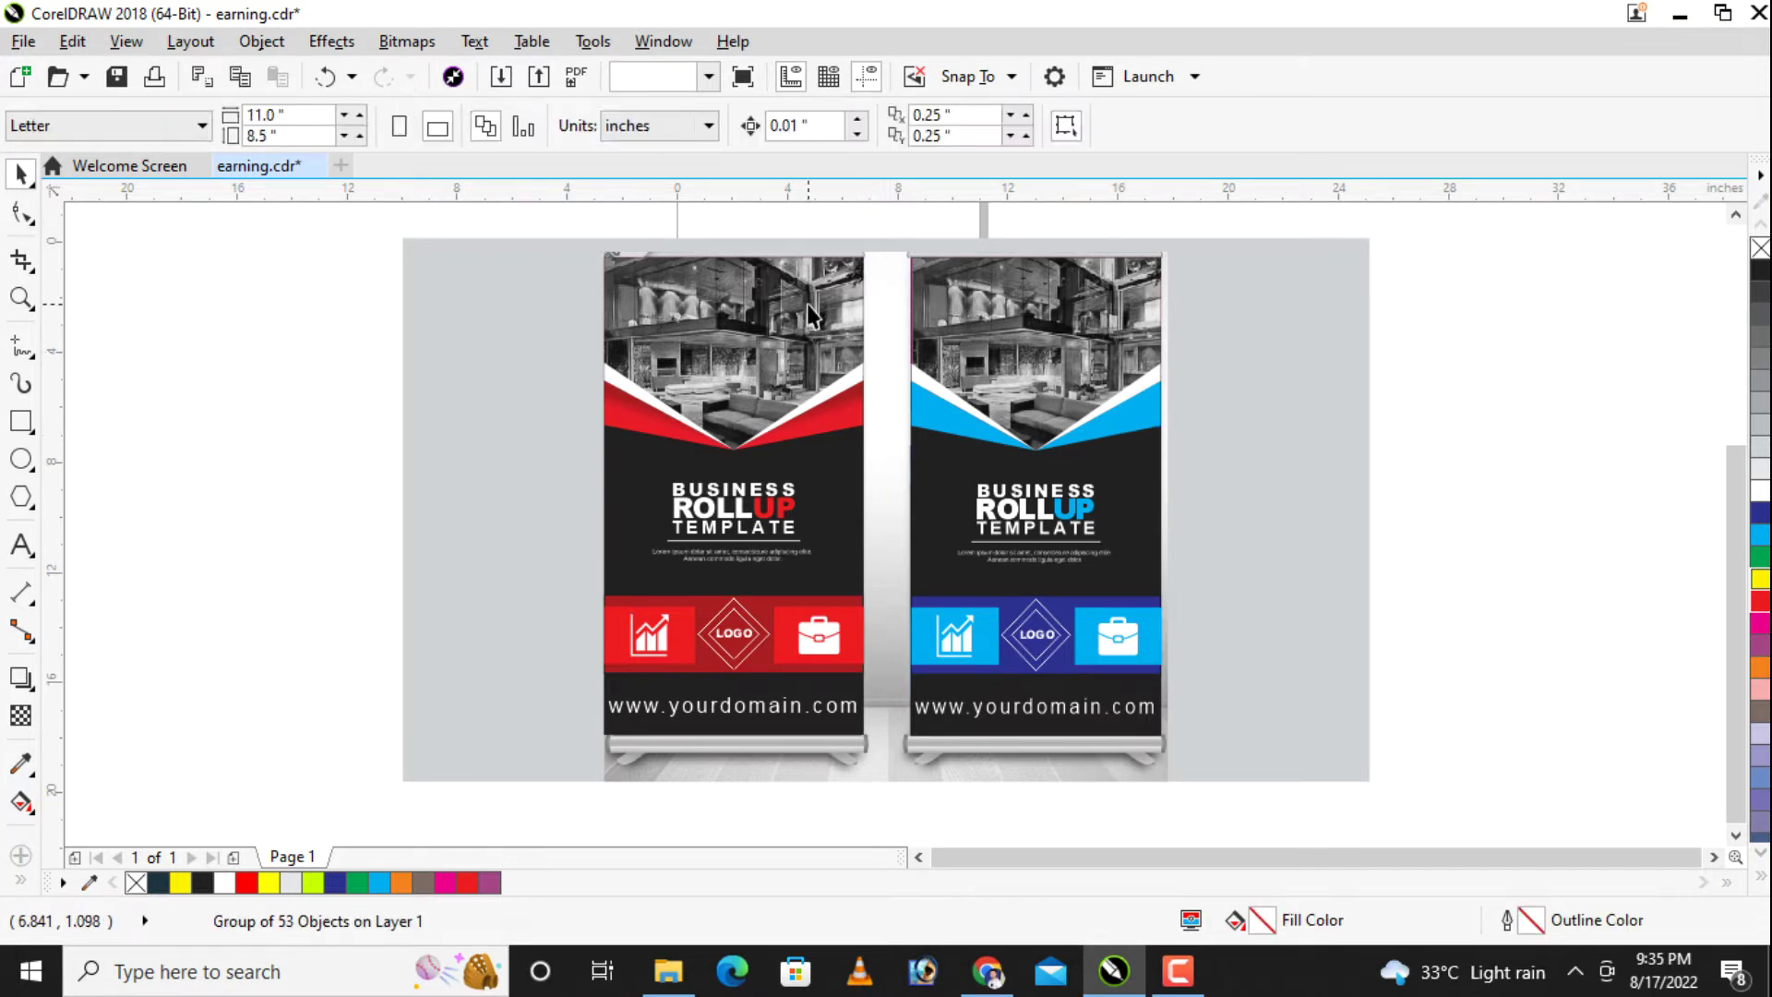
click(812, 265)
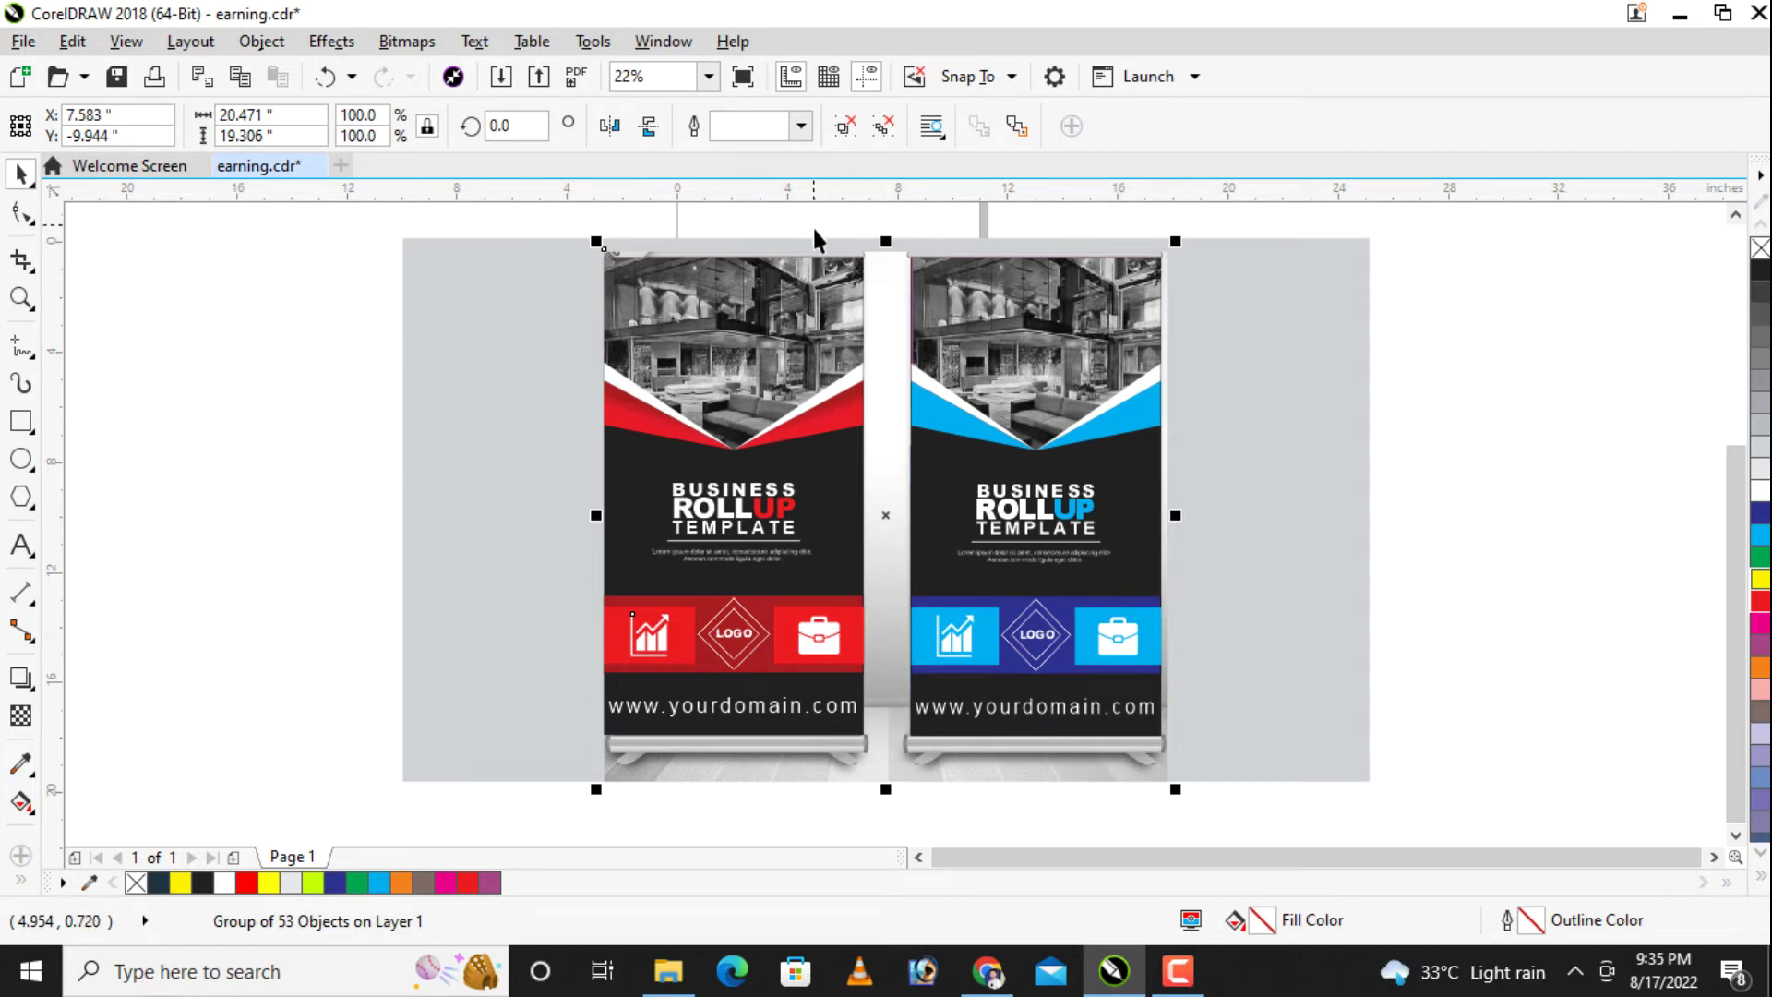
click(787, 365)
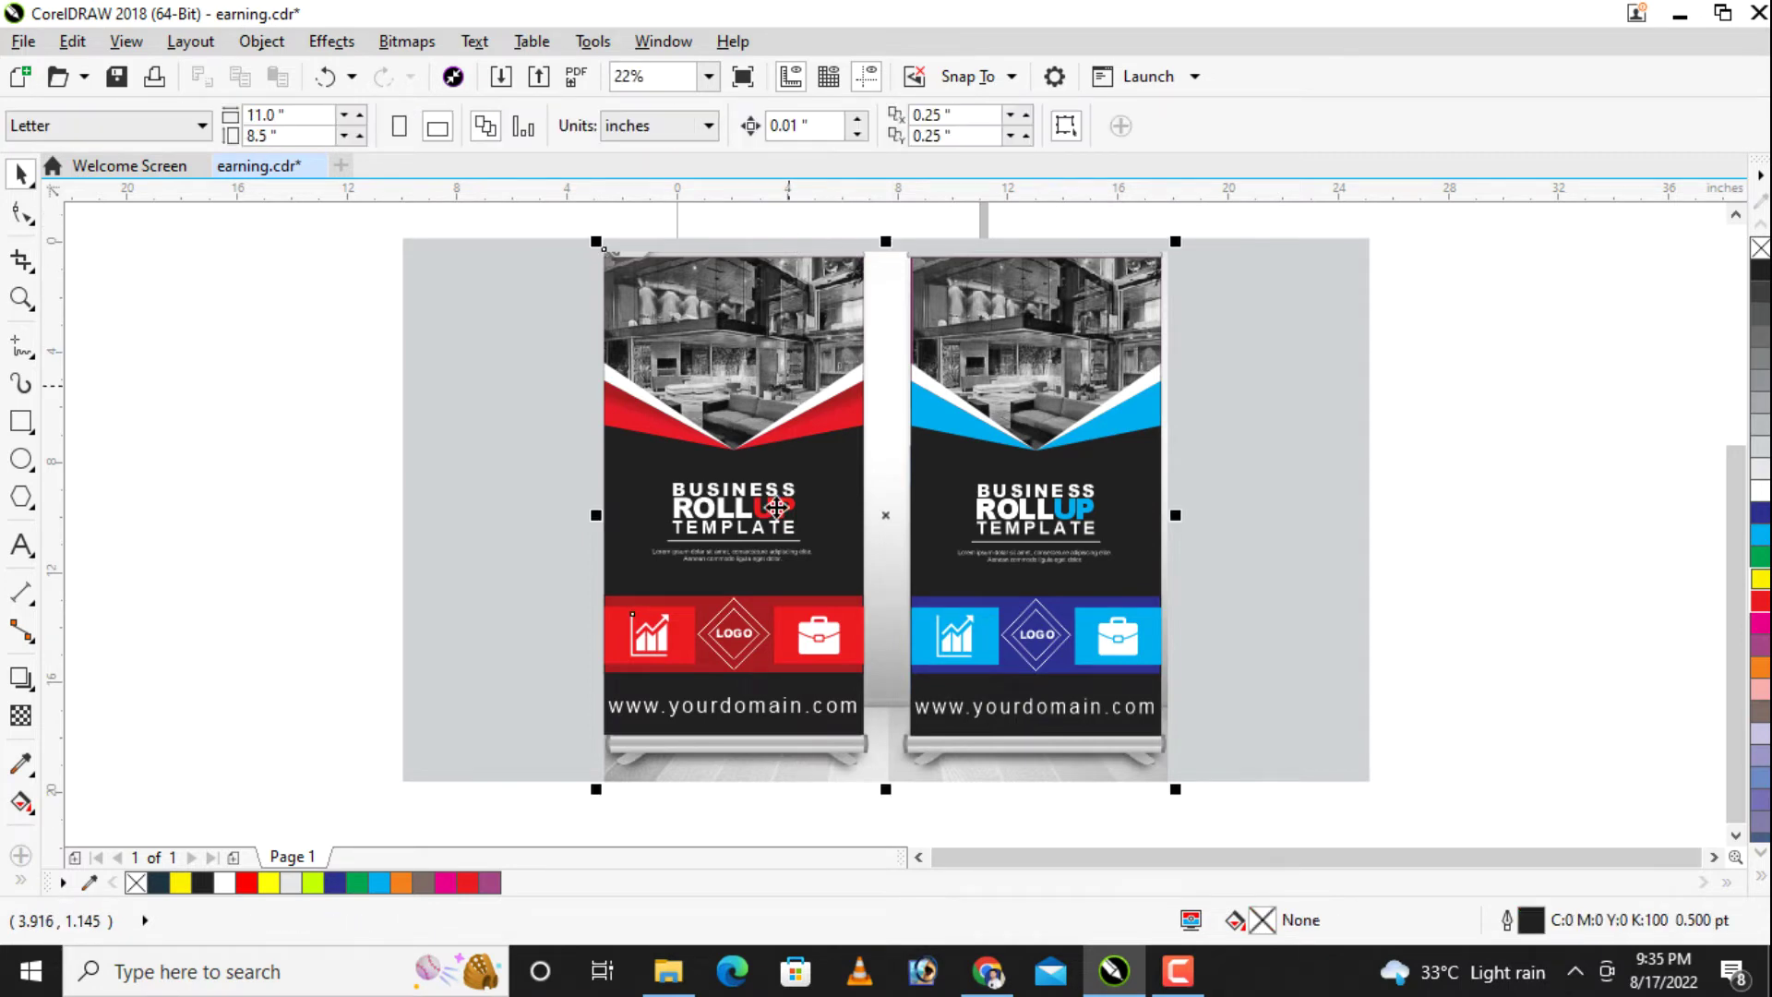
click(771, 584)
click(844, 126)
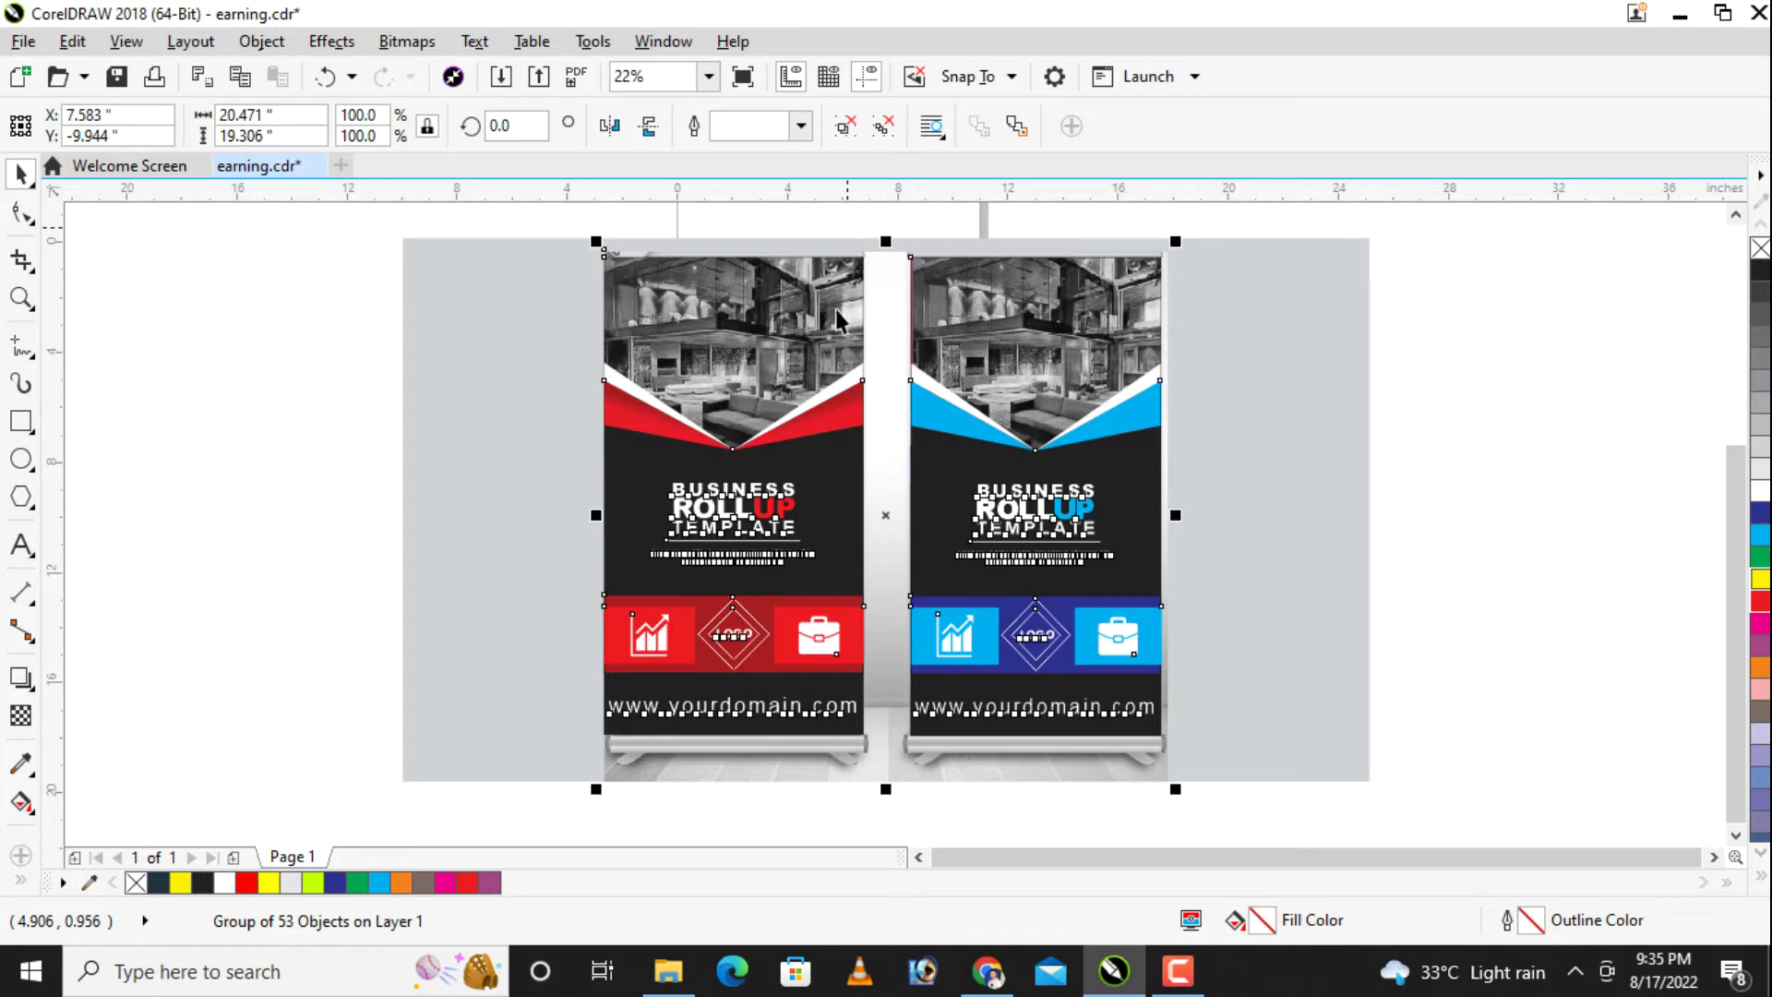
Step: Fill the right wedge of the left banner with green
click(825, 416)
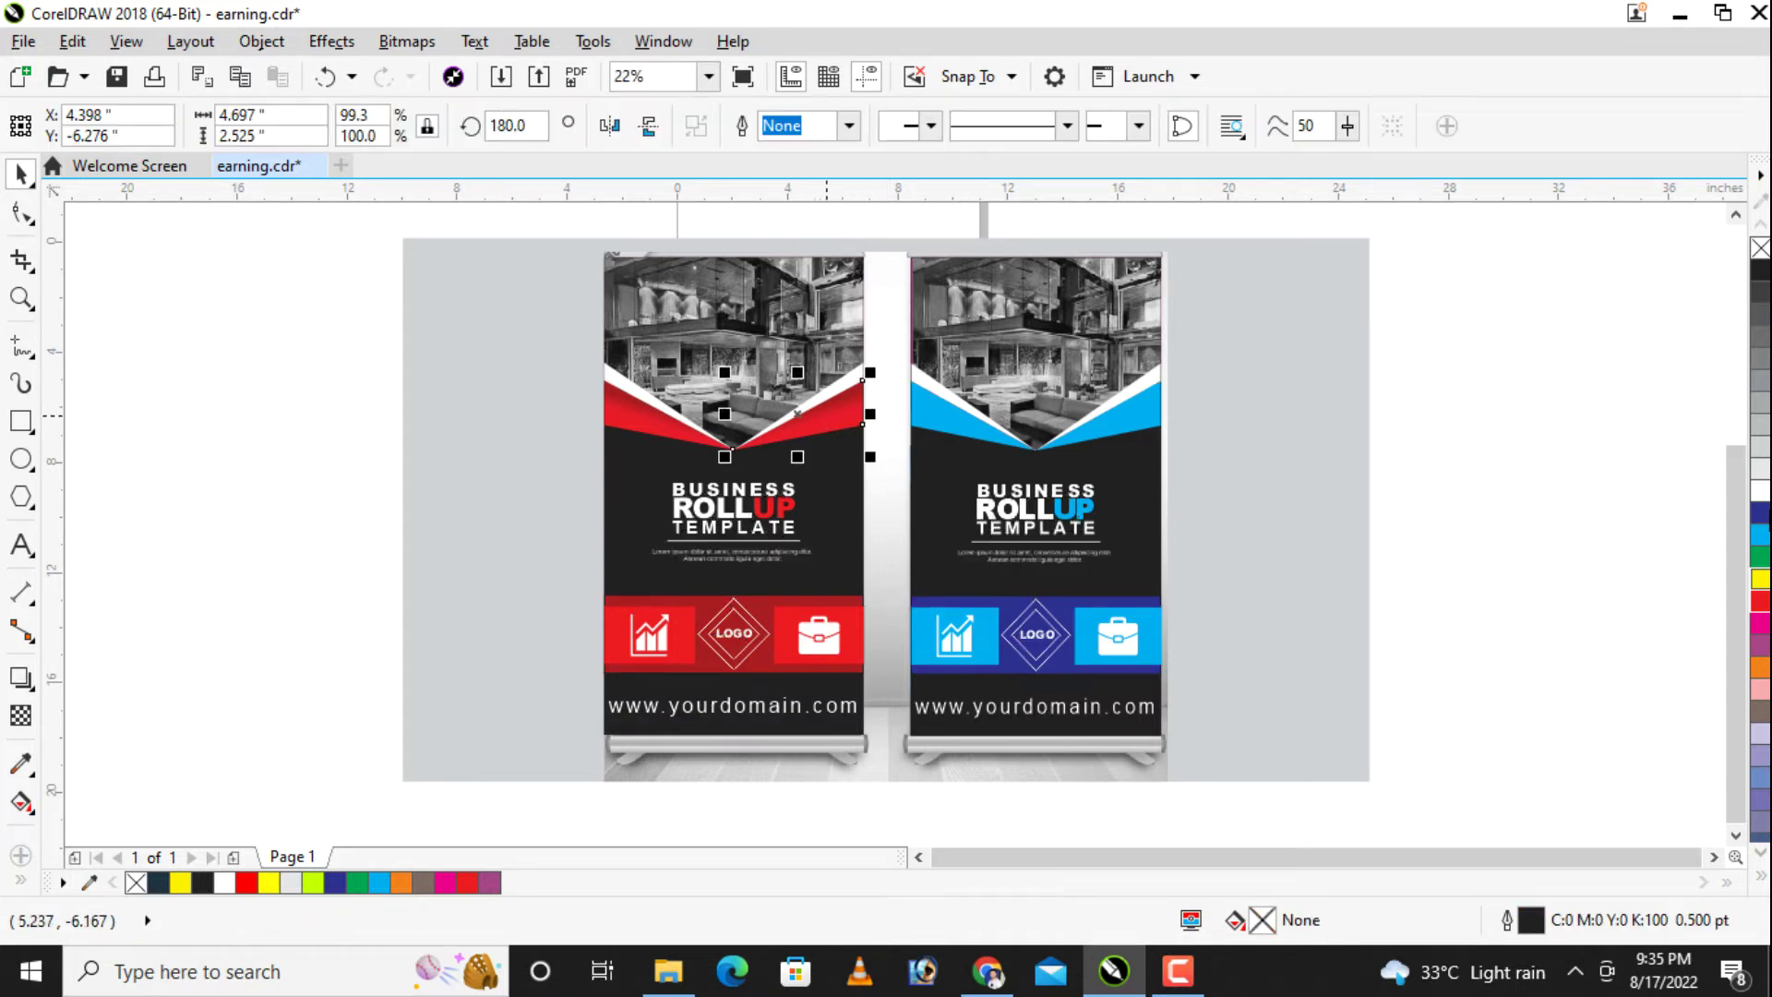
click(1760, 512)
click(1760, 468)
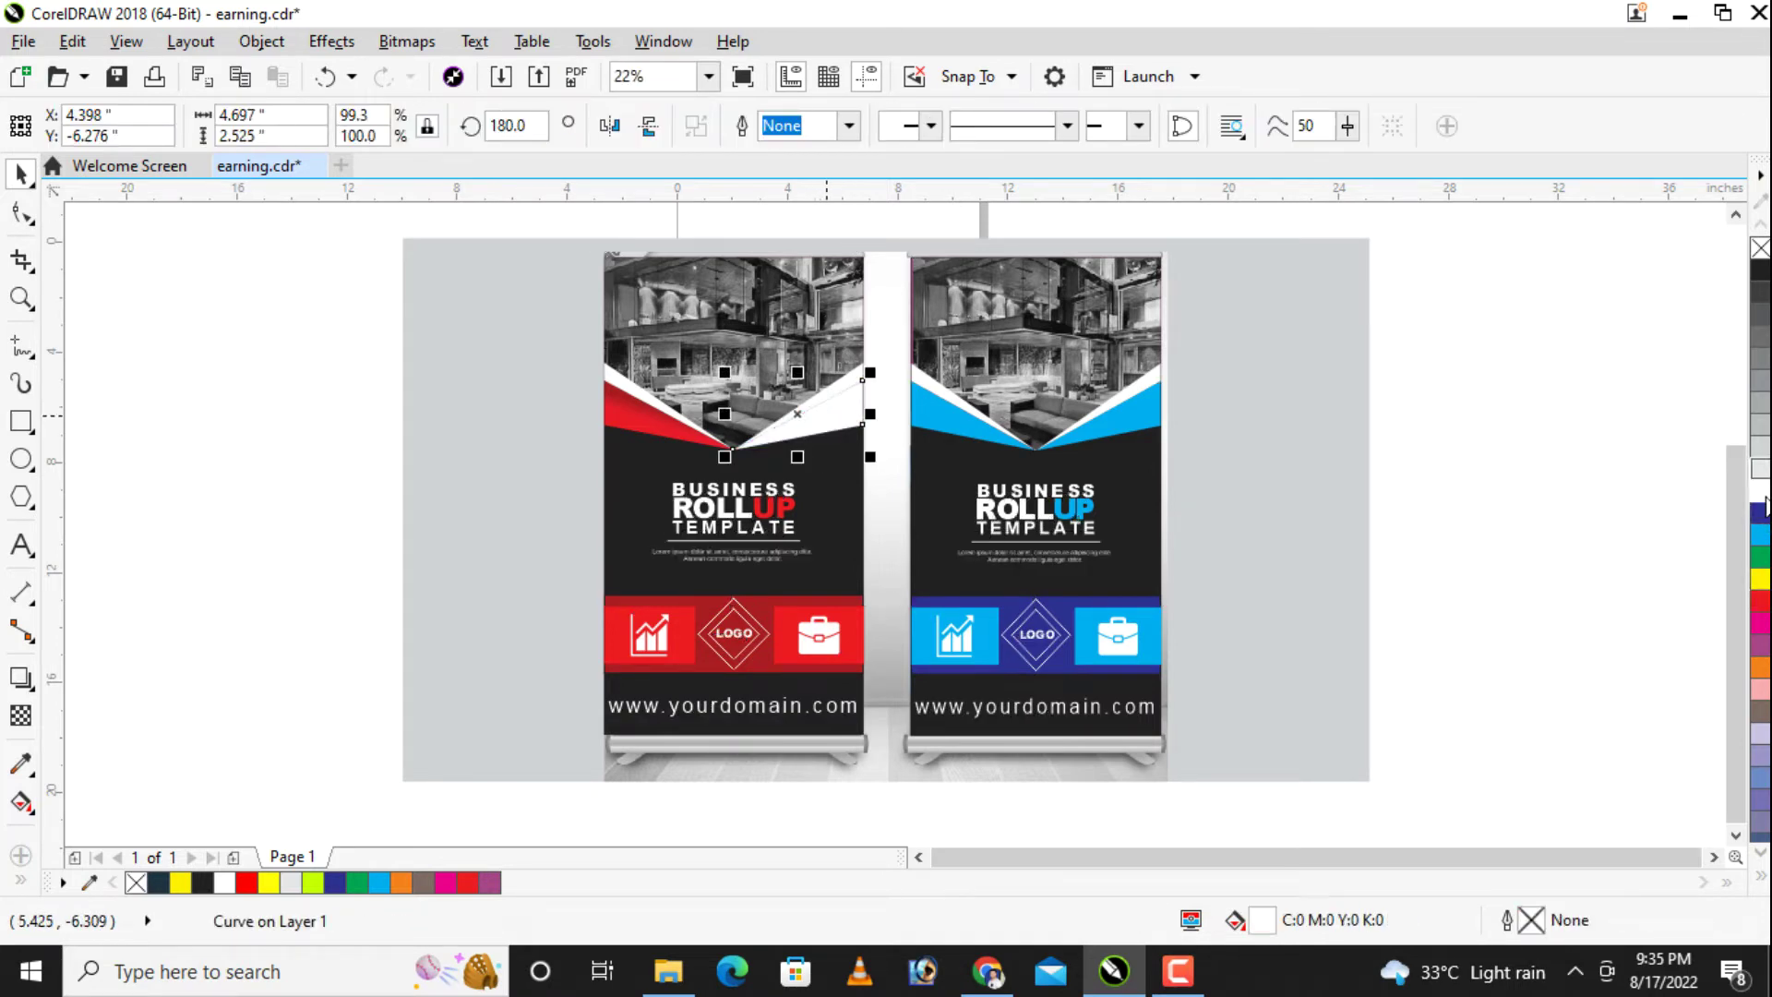
click(1760, 557)
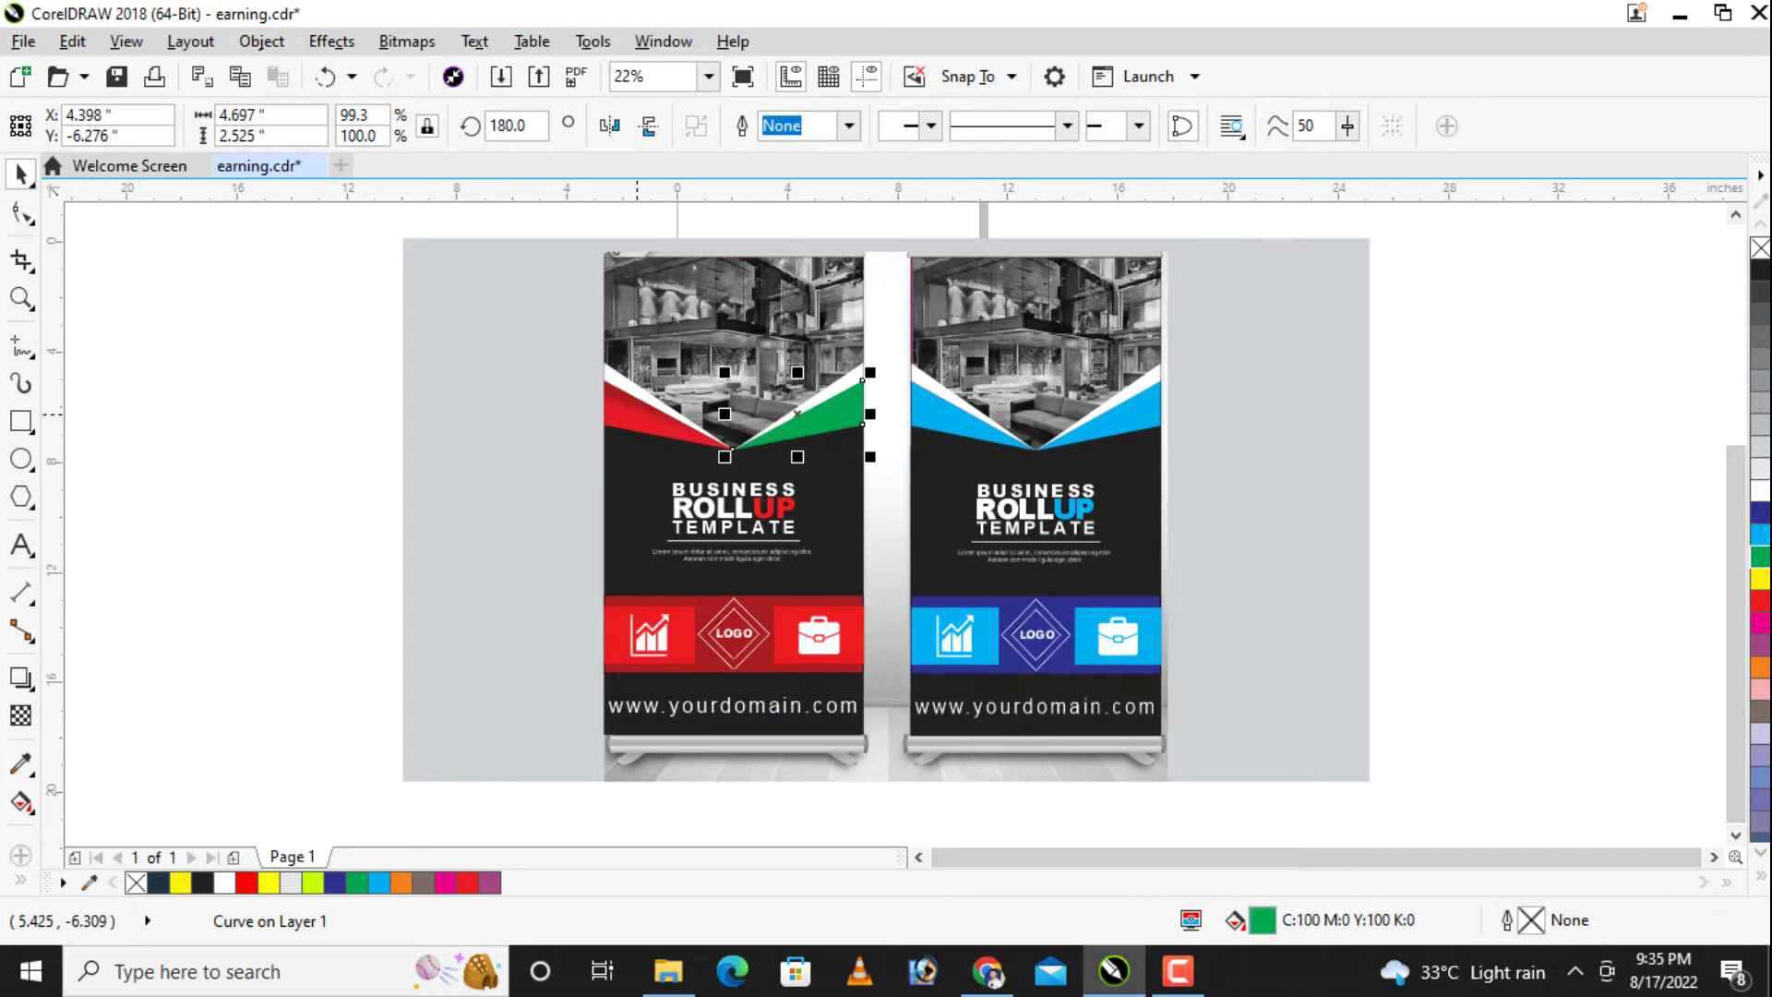
Step: Fill both blue wedges of the right banner with yellow
click(637, 415)
click(1127, 422)
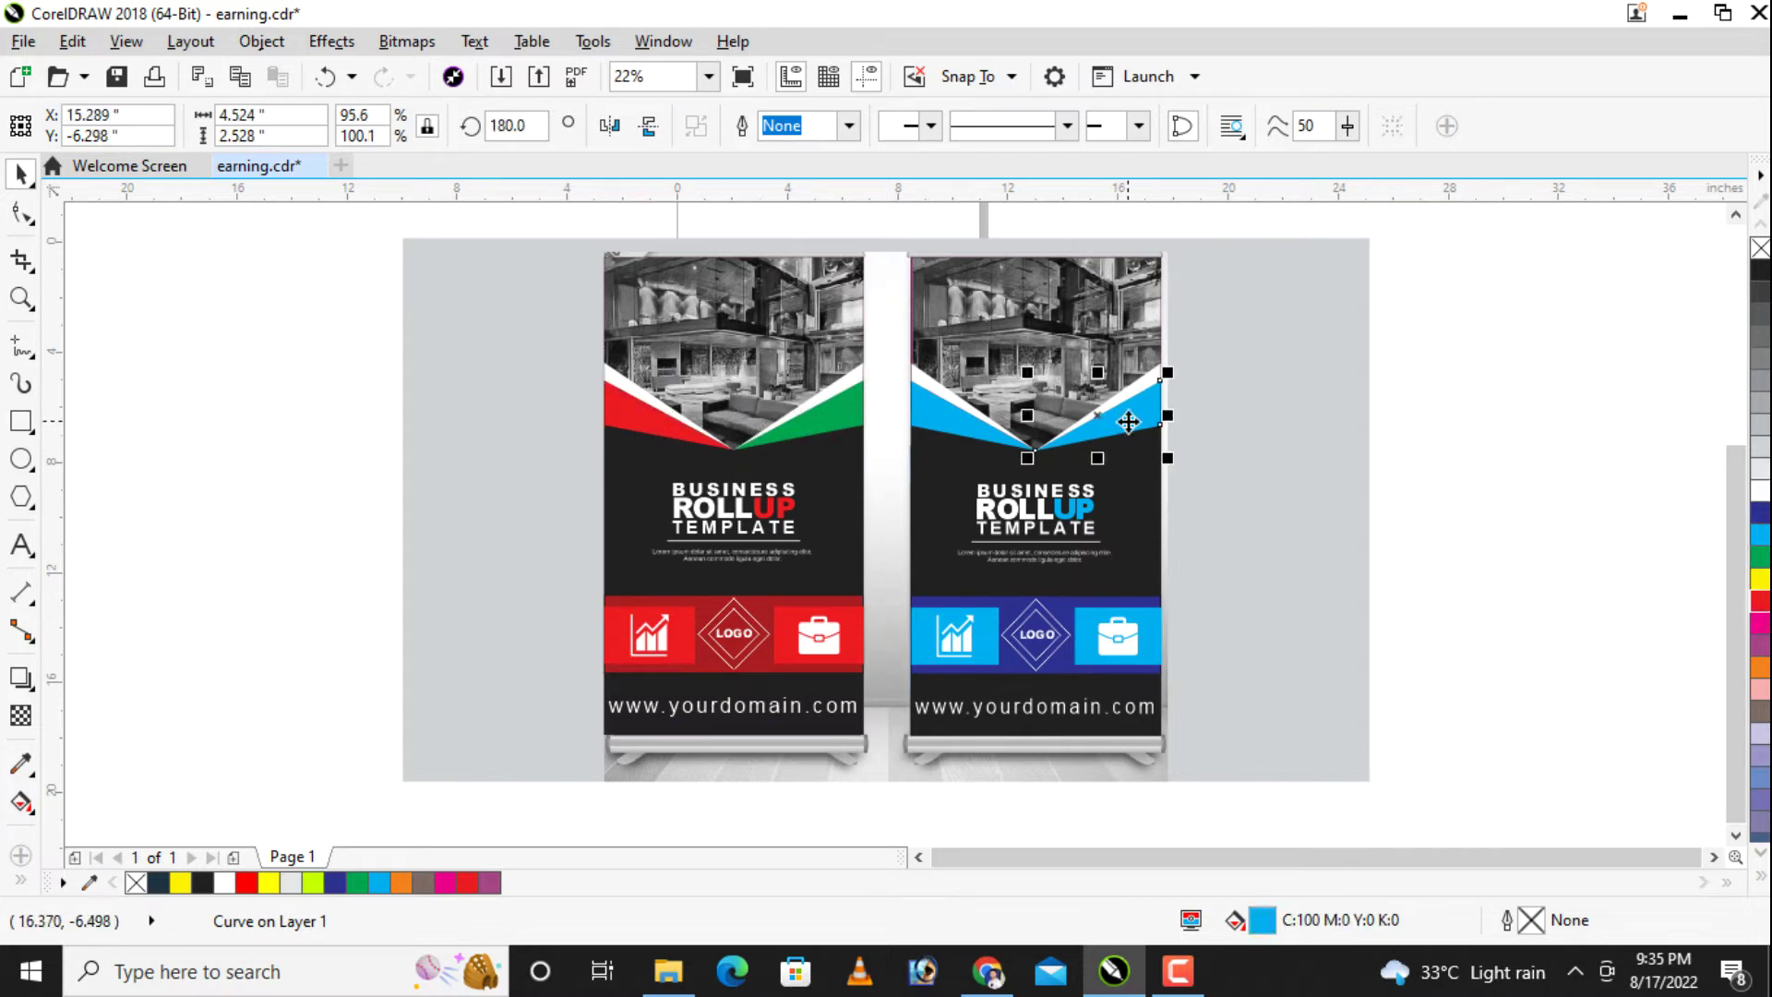
click(1760, 579)
click(937, 416)
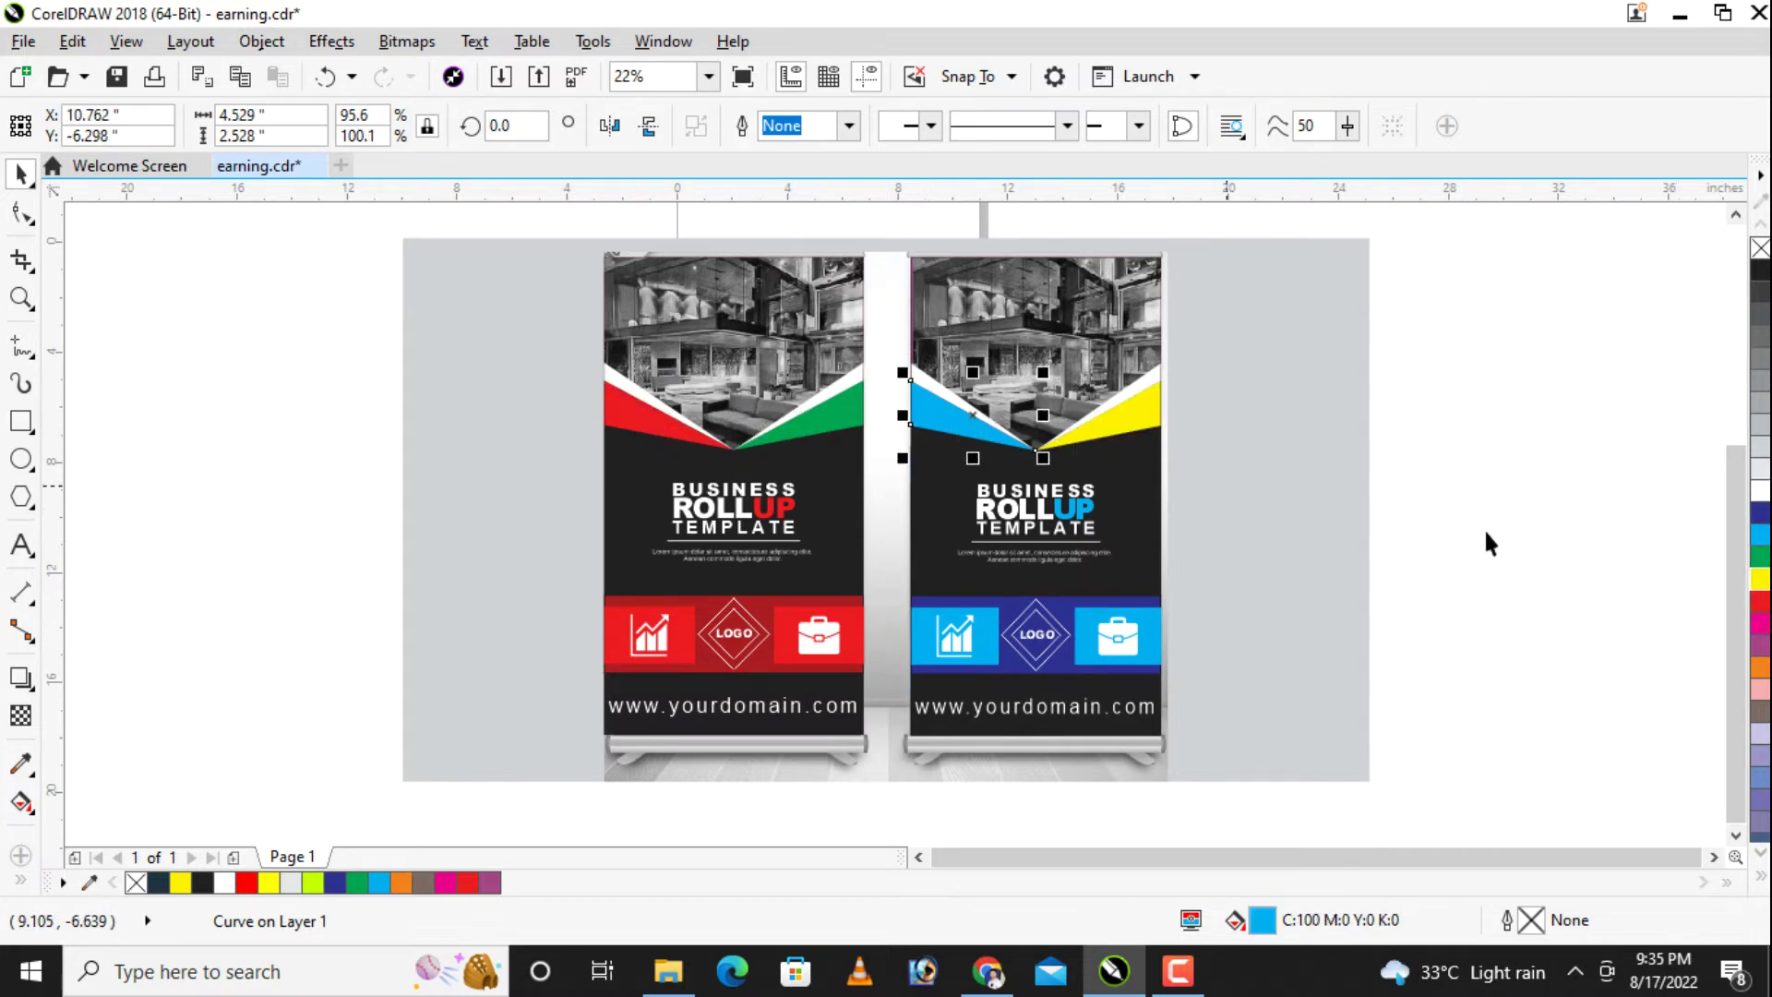
click(1760, 579)
Step: Marquee-select both recoloured roll-up banners and delete them
click(1036, 637)
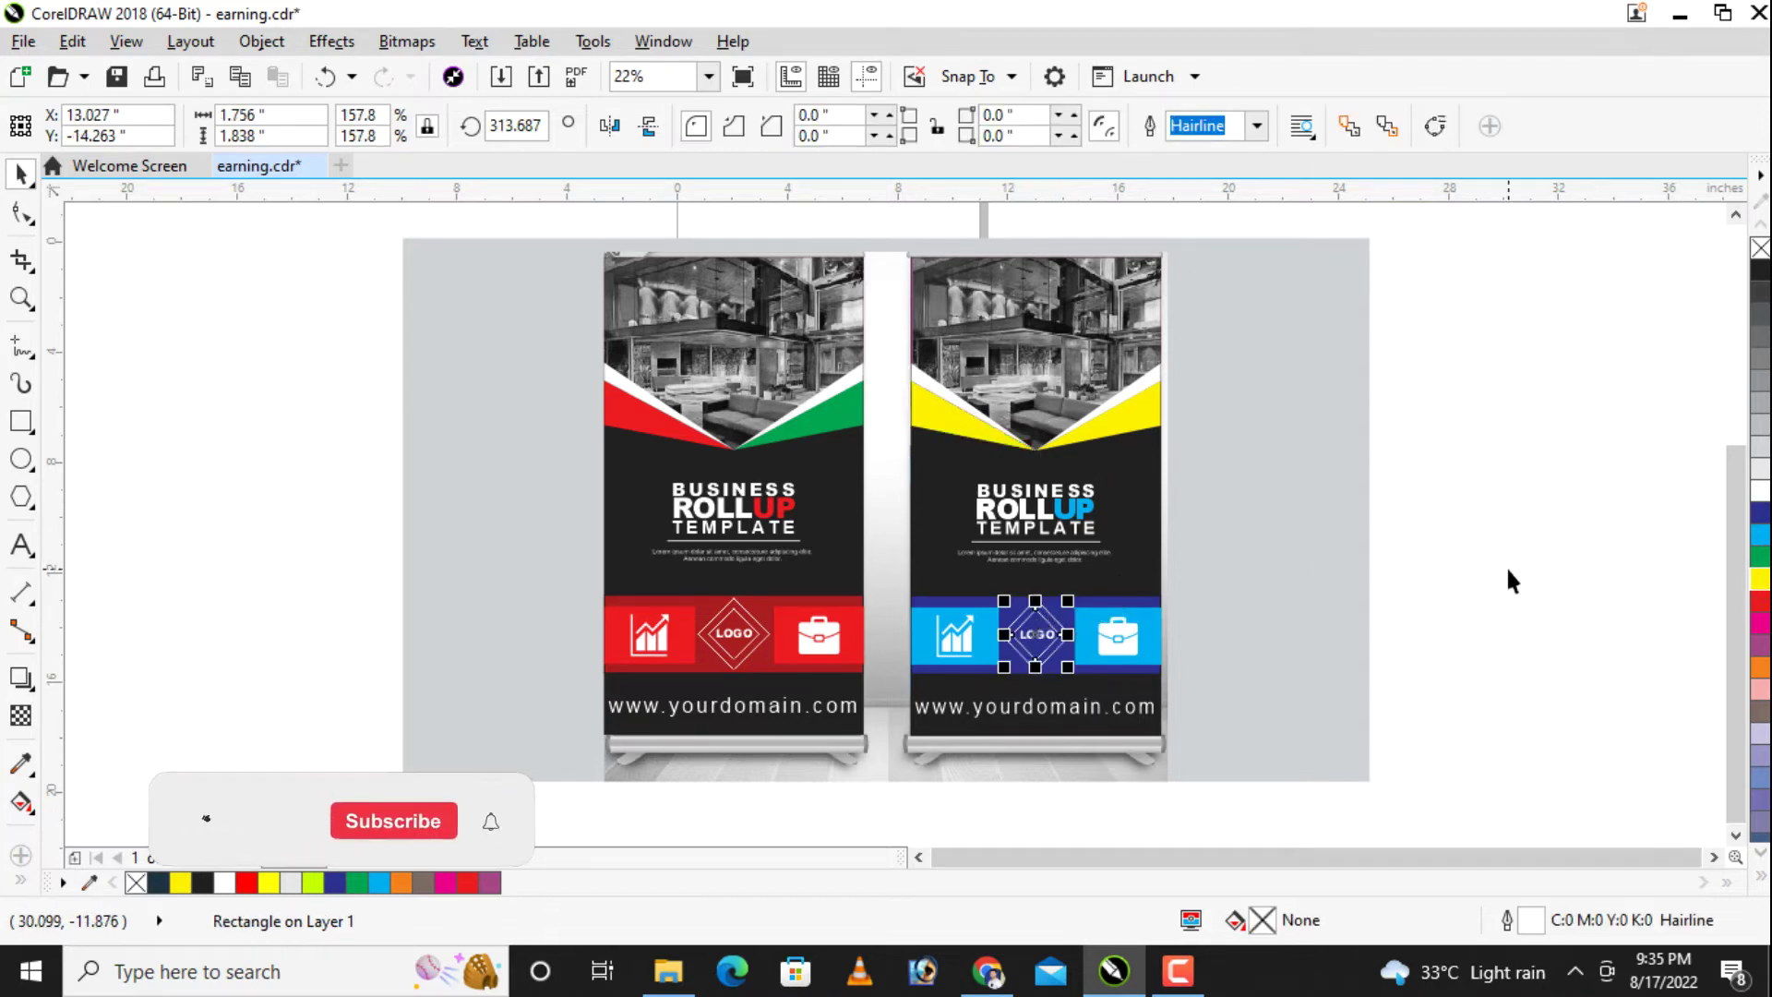
key(Escape)
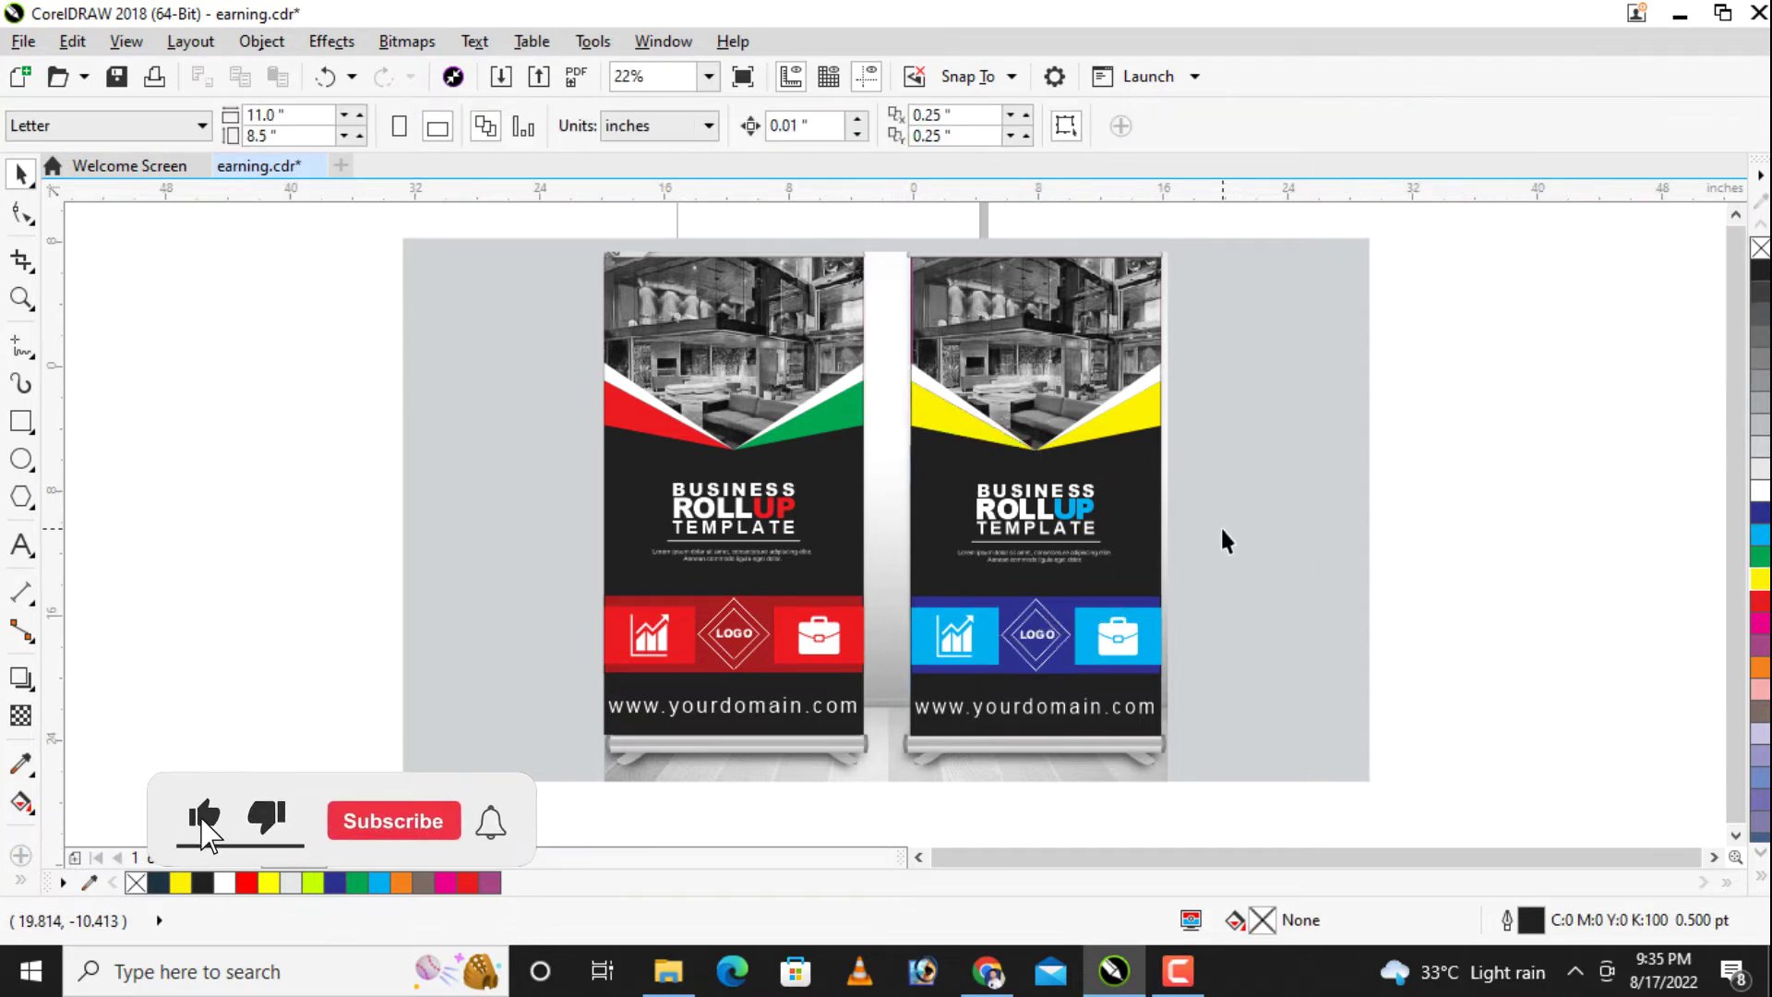
scroll(1220, 524, down, 2)
drag(708, 351, 1397, 766)
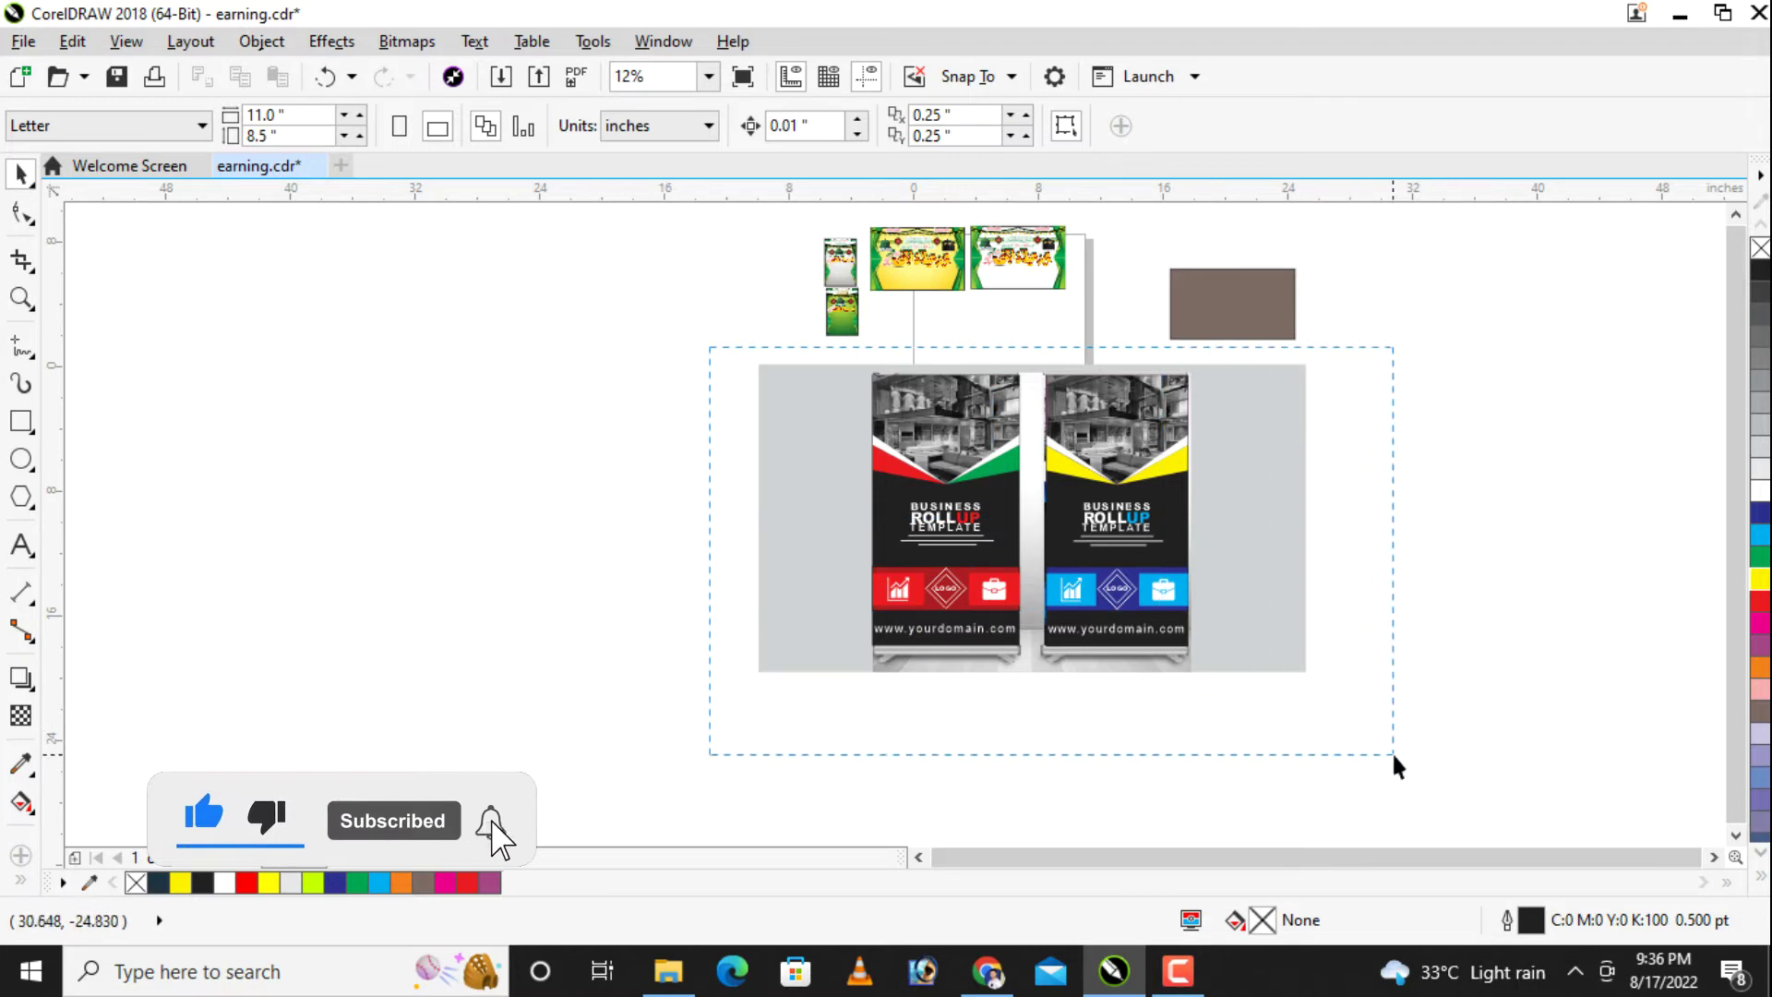
key(Delete)
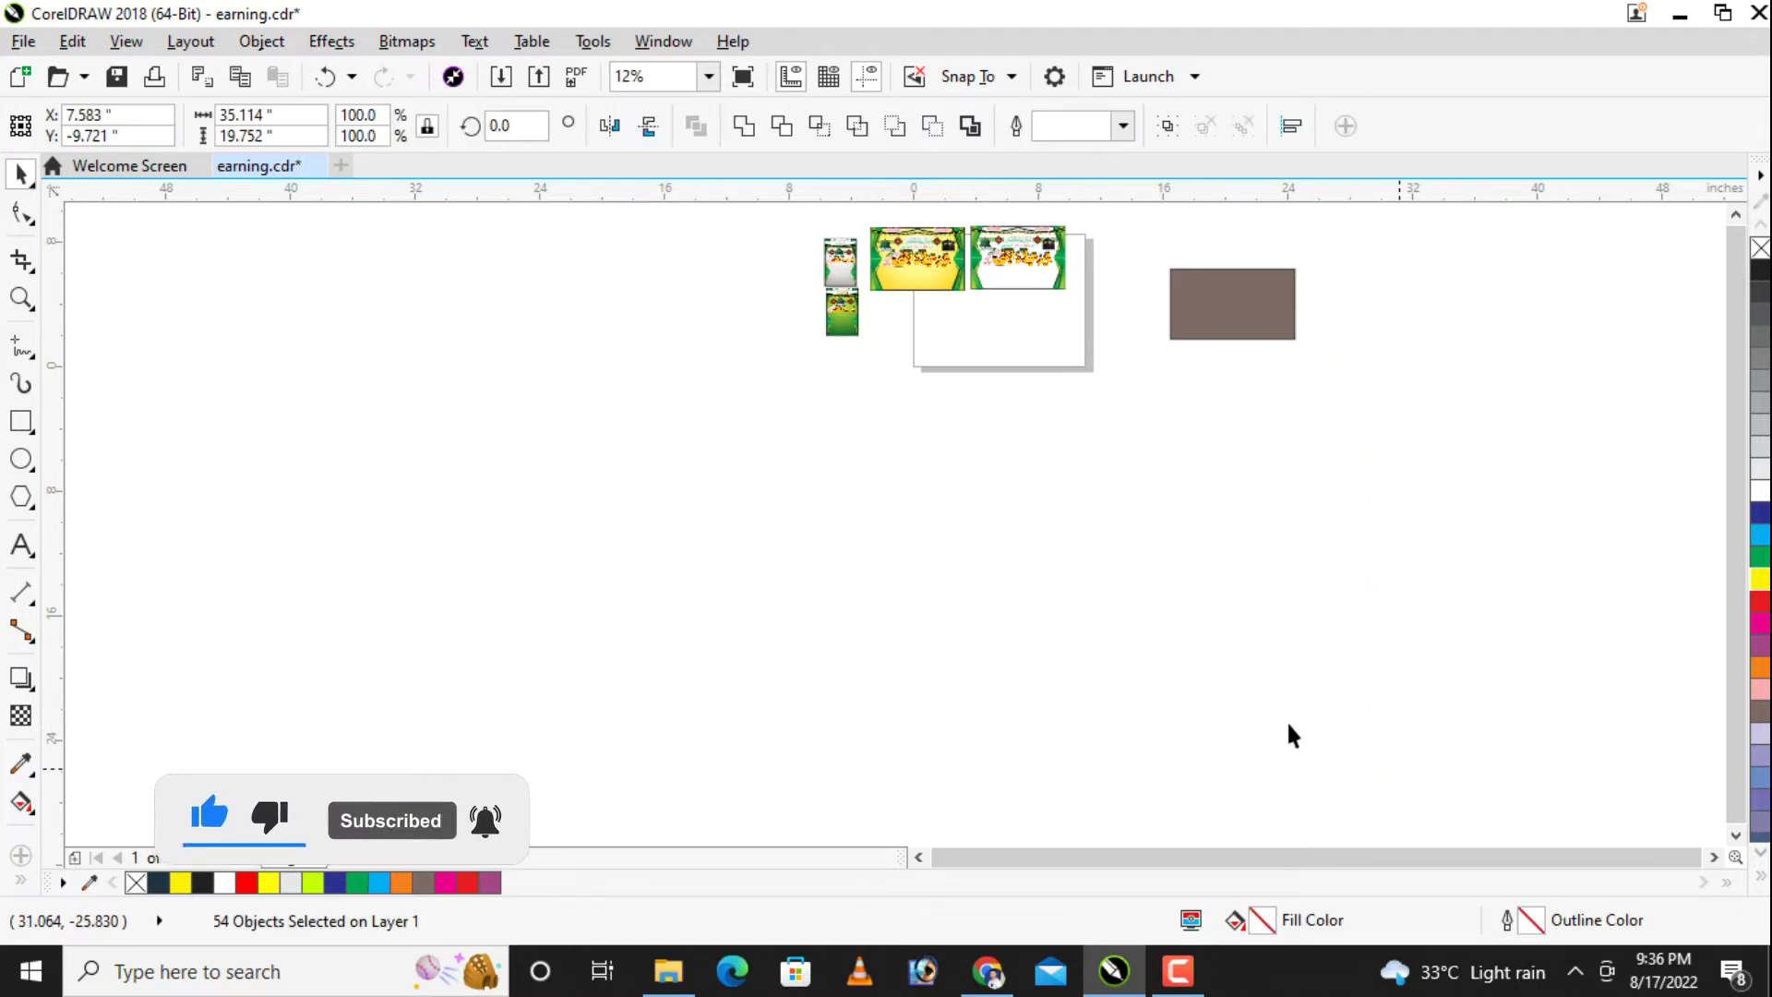
Step: In File Explorer, go back to COREL FILES and open CALIGRAPHY 150, then its 150 folder
click(672, 981)
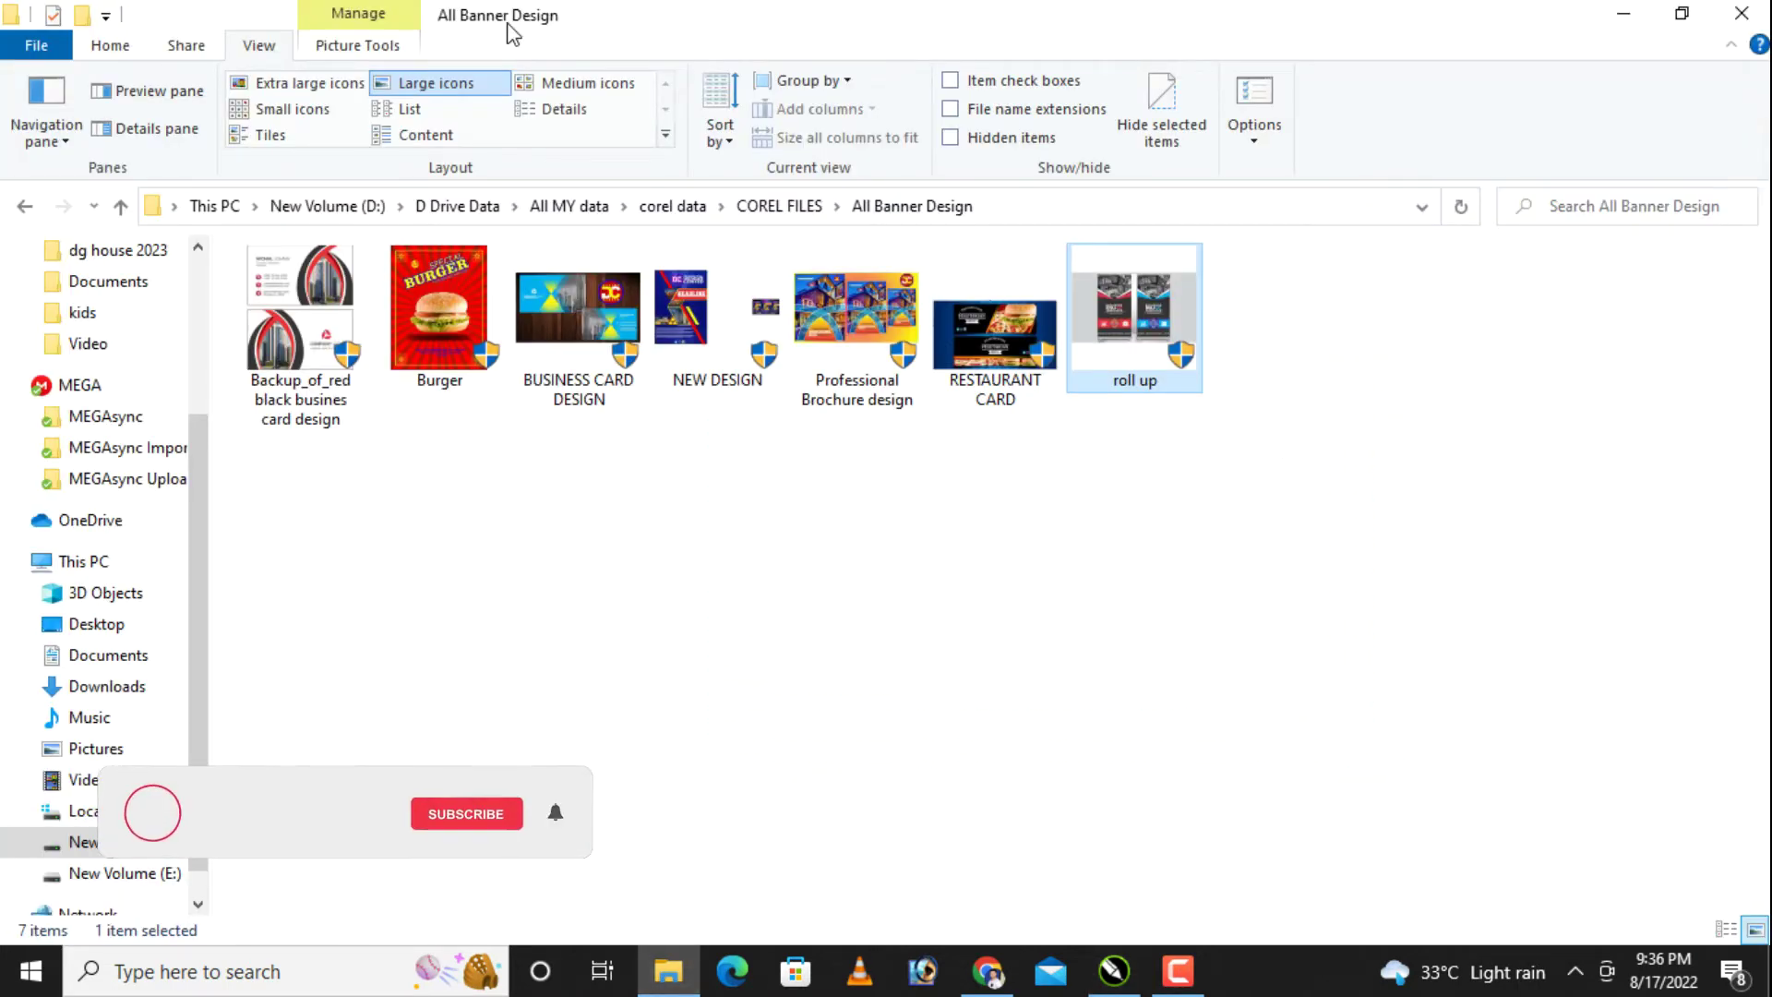
click(464, 322)
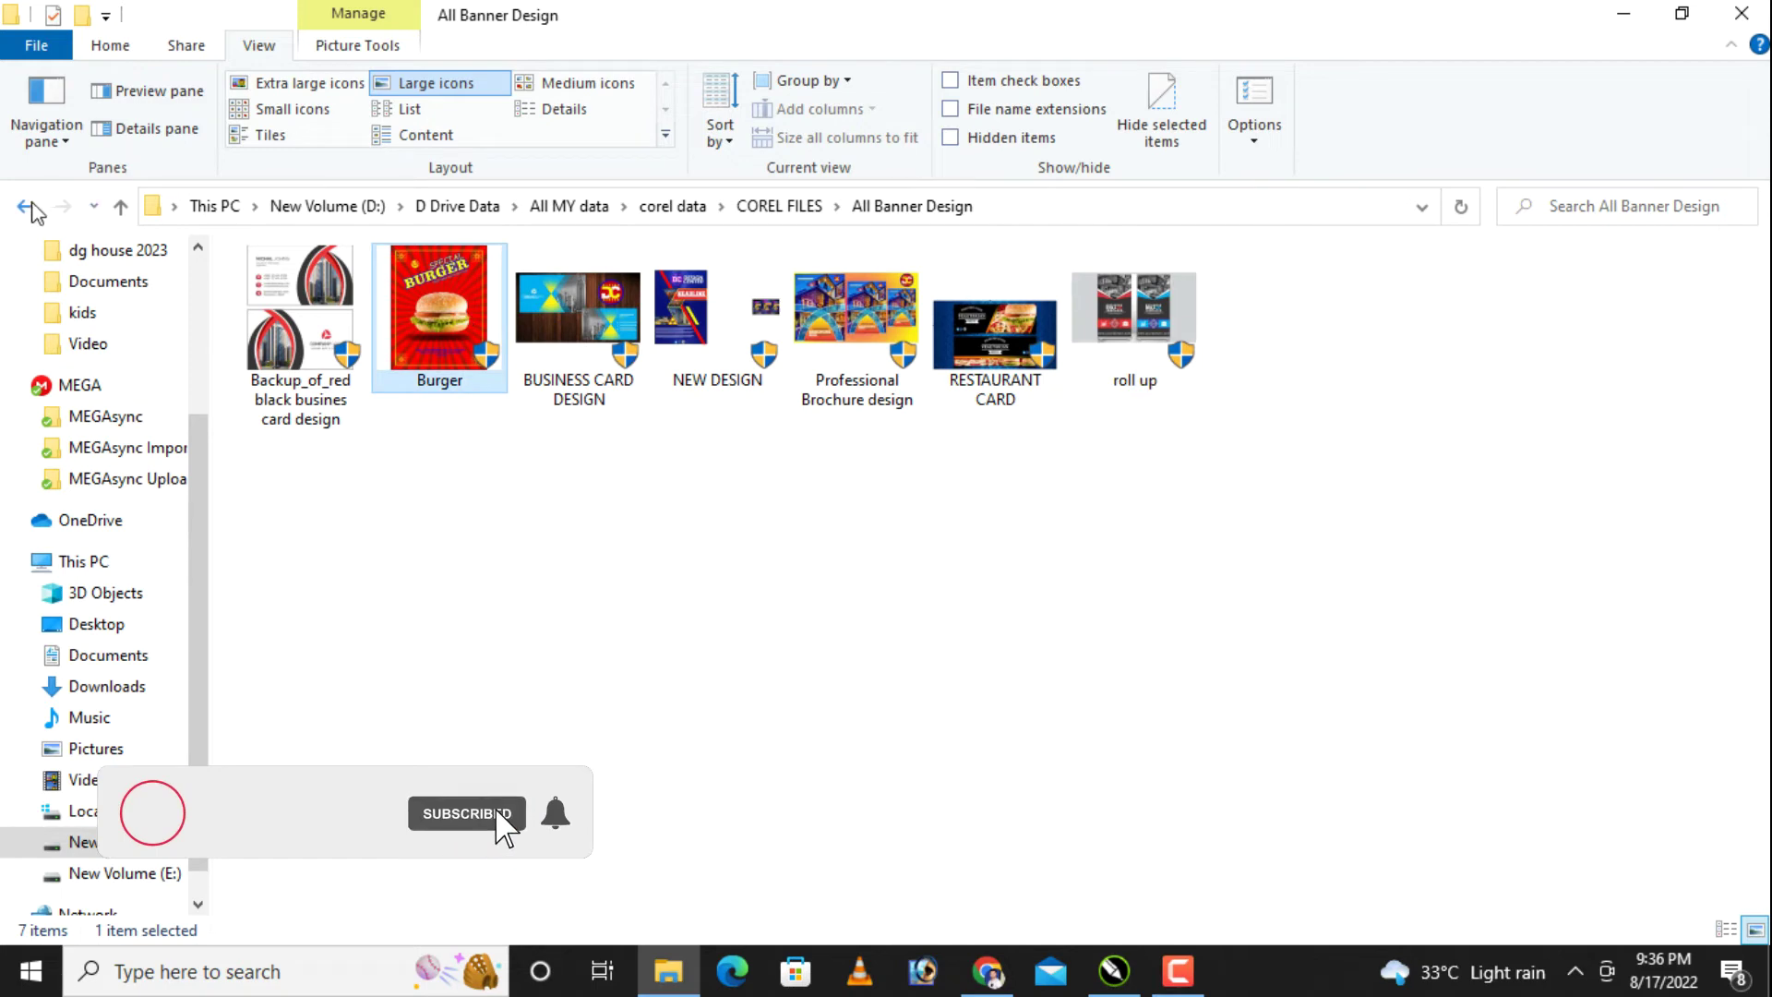
drag(465, 321, 764, 628)
key(BackSpace)
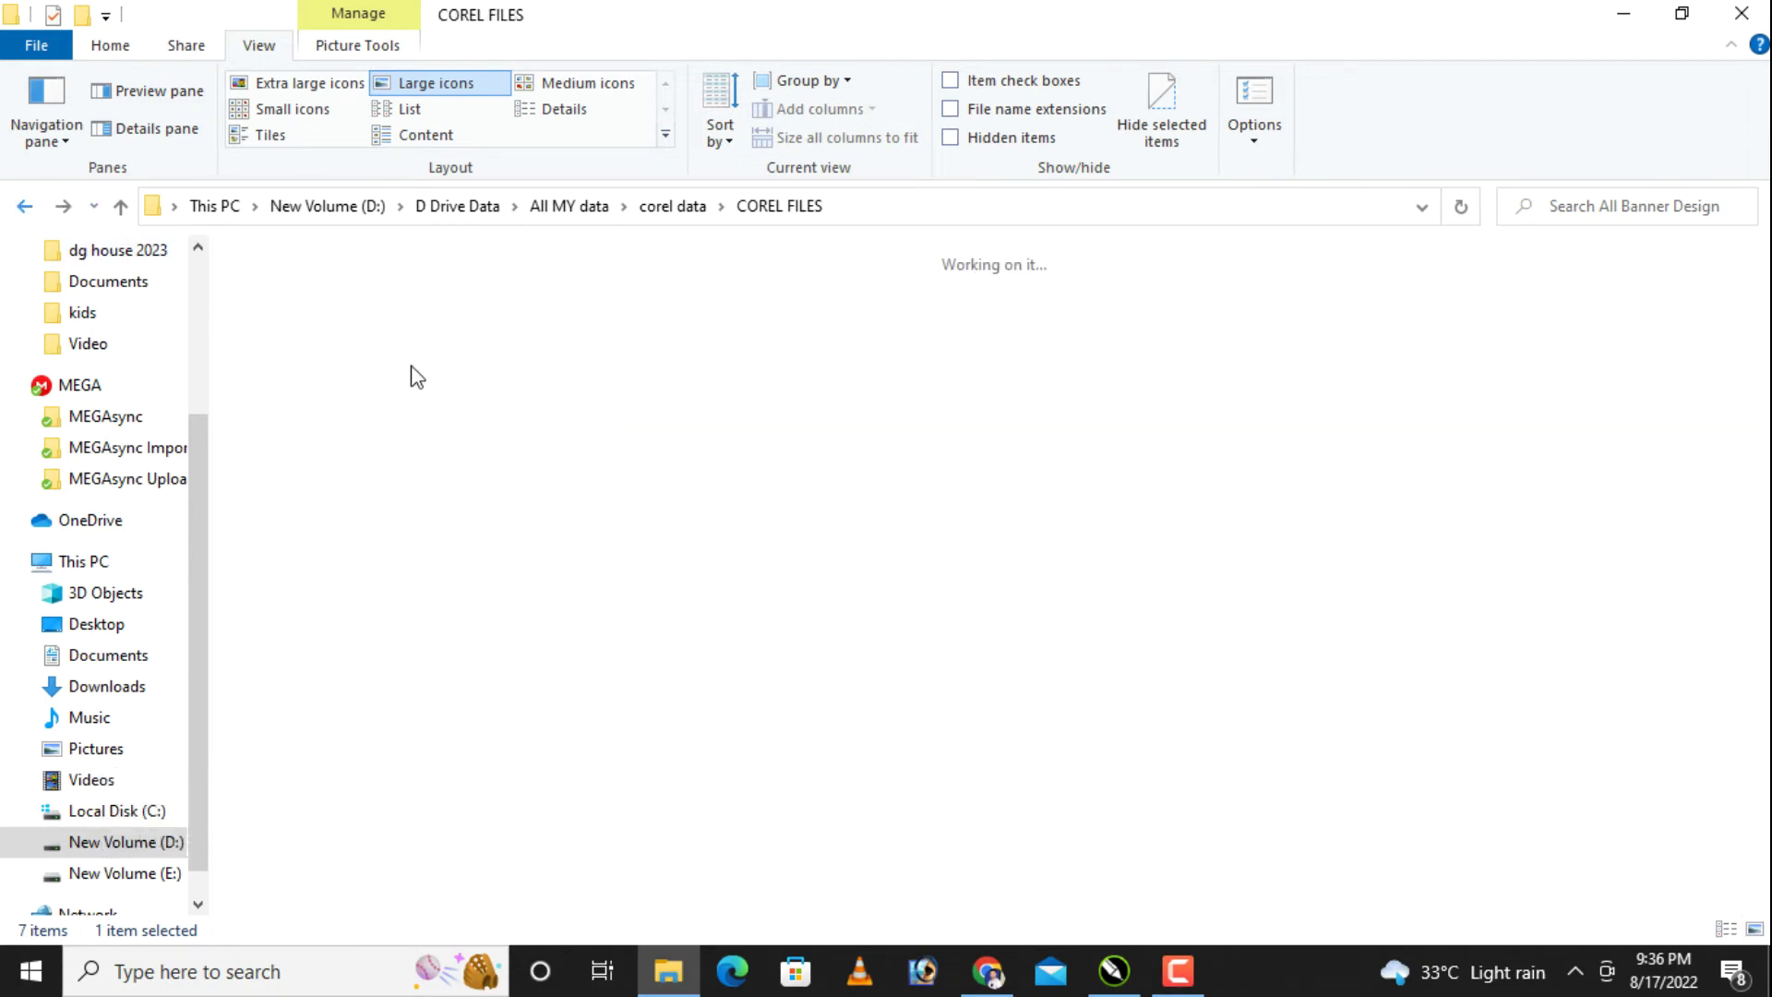
double_click(688, 284)
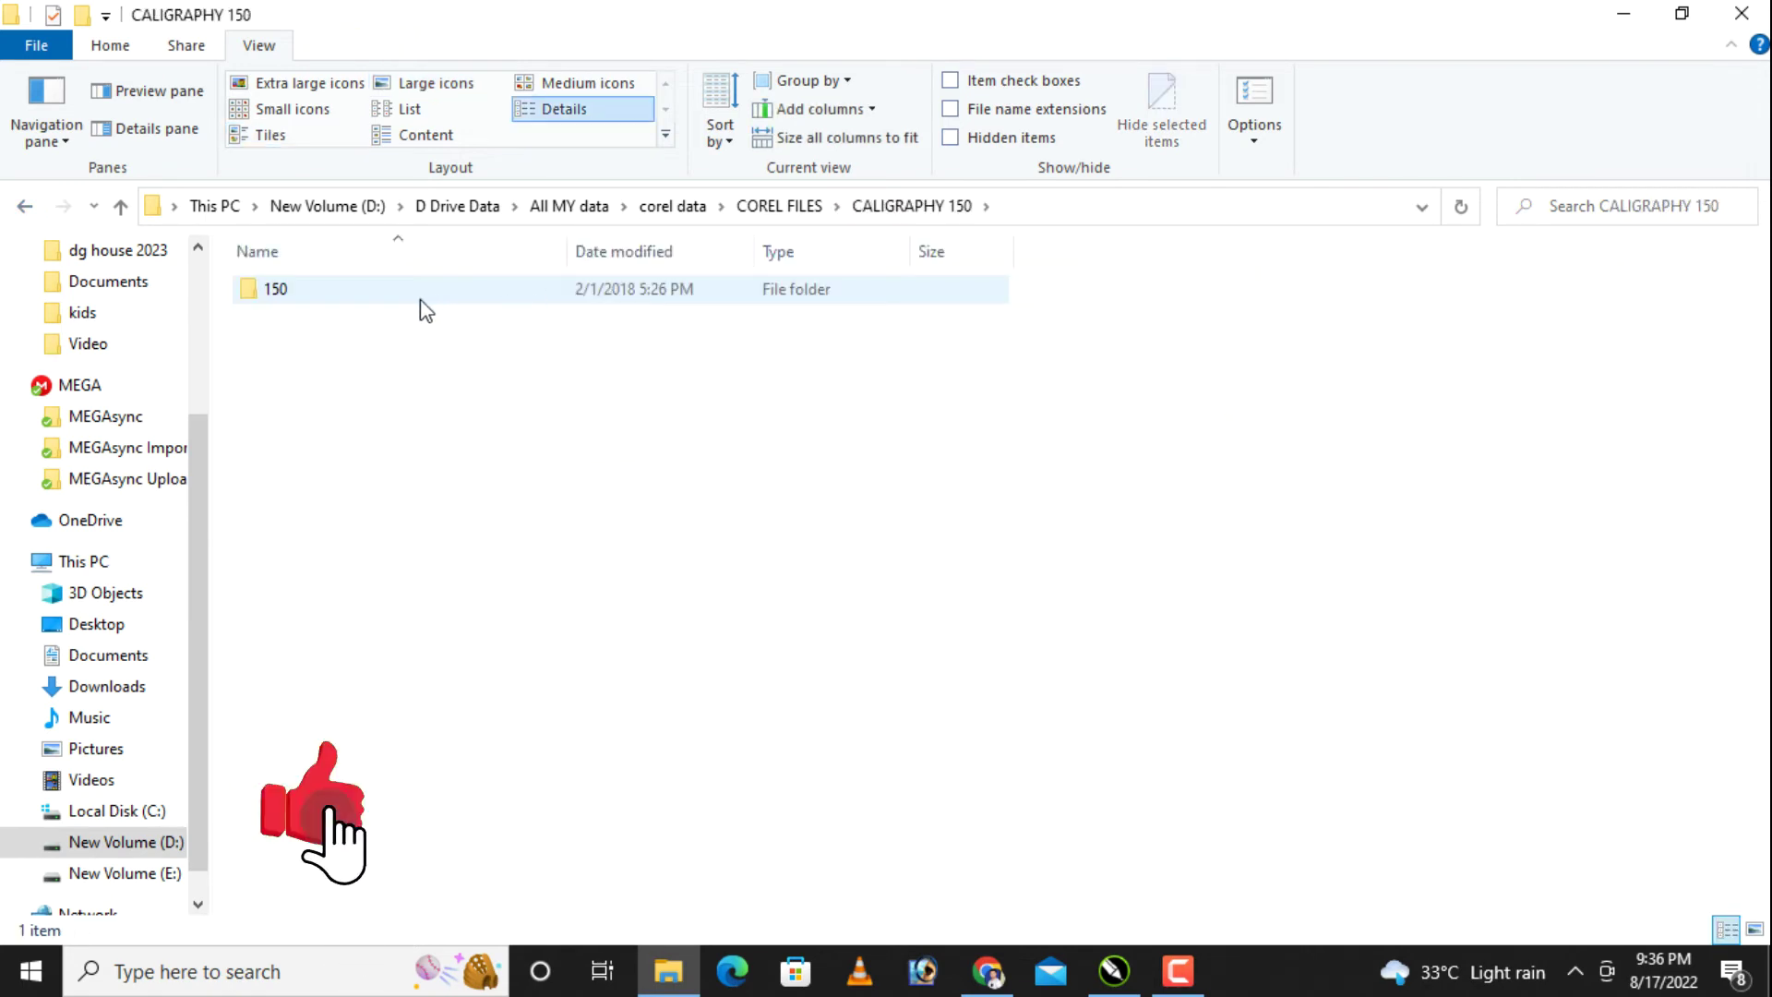
double_click(419, 294)
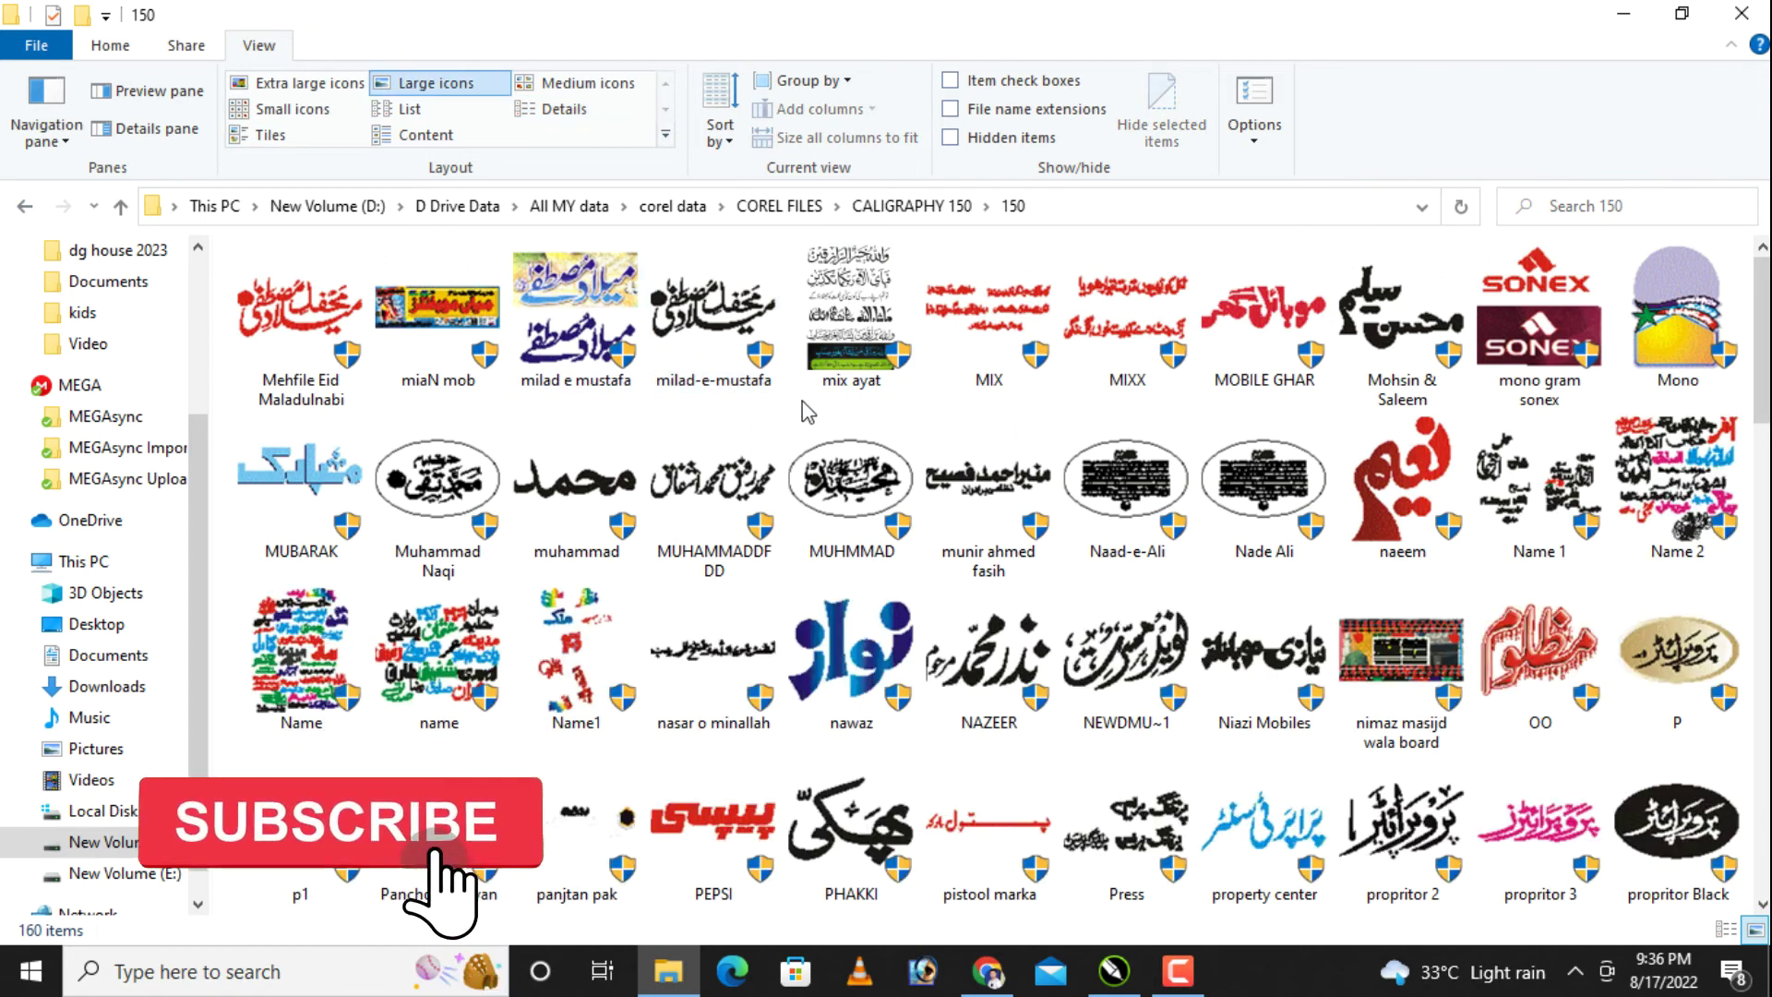
Step: Find the nimaz masjid wala board file and drag it onto the CorelDRAW canvas
text(yaseenG)
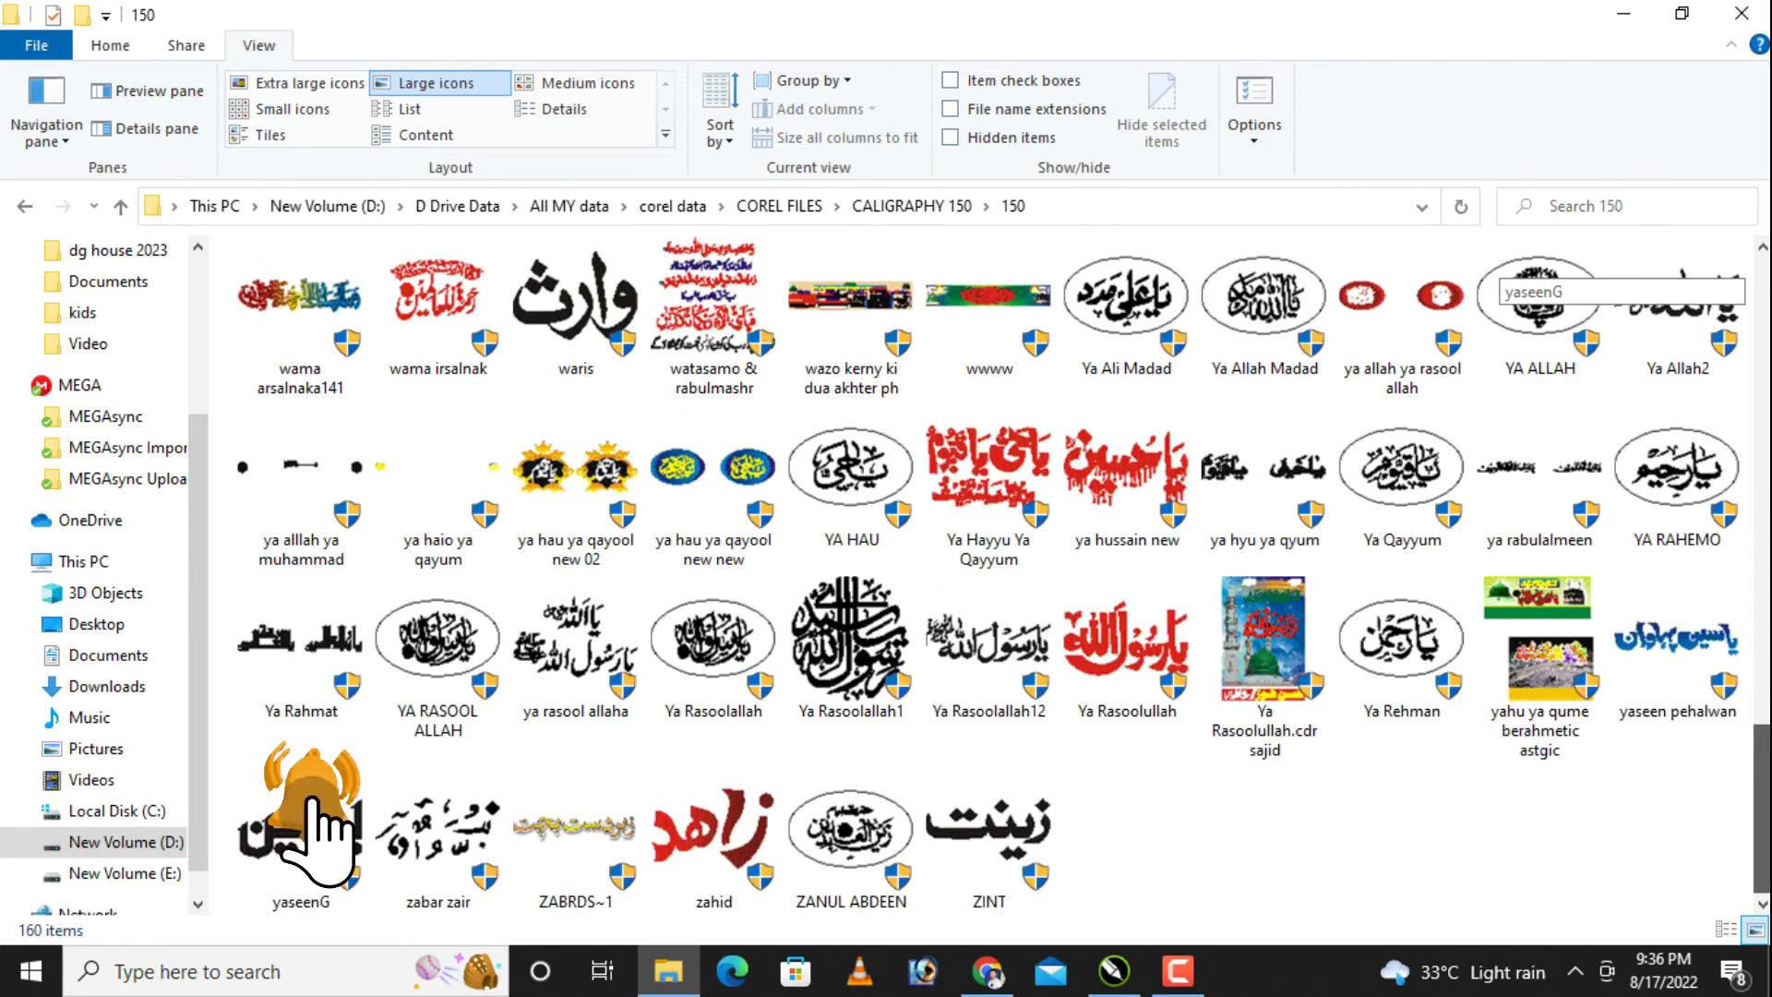
text(salat)
scroll(1003, 574, up, 3)
scroll(1003, 574, up, 1)
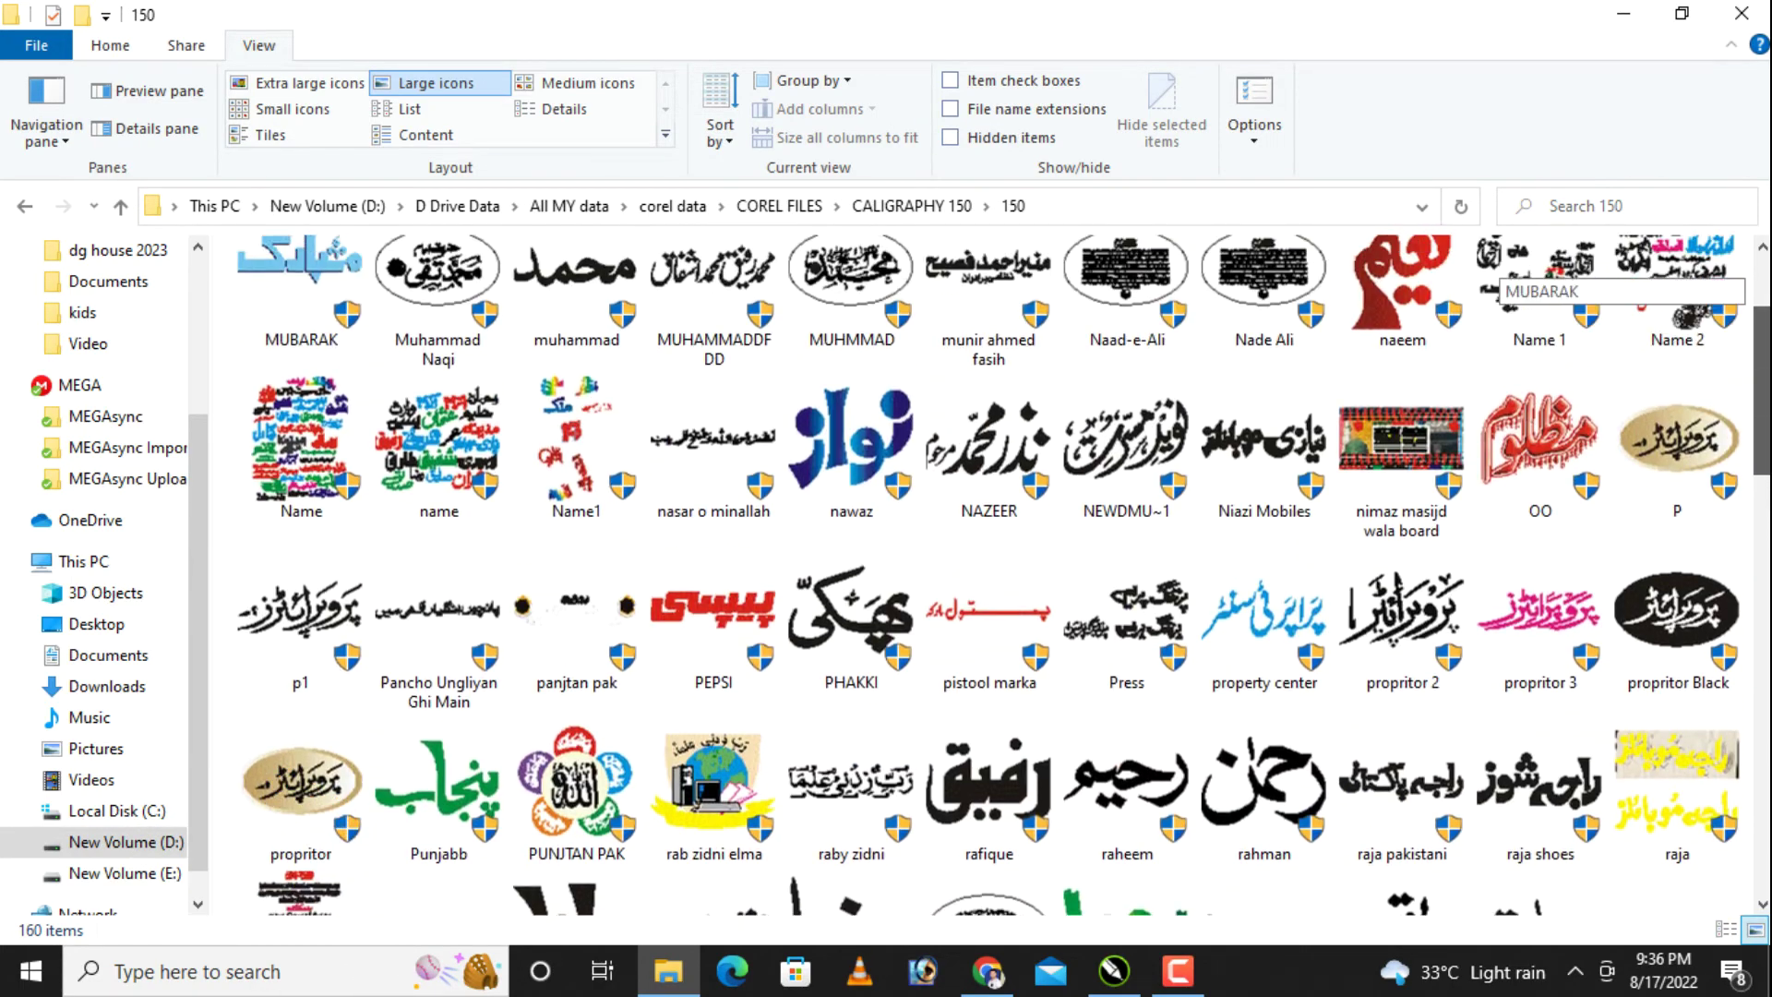
scroll(1003, 574, up, 1)
scroll(1495, 267, up, 1)
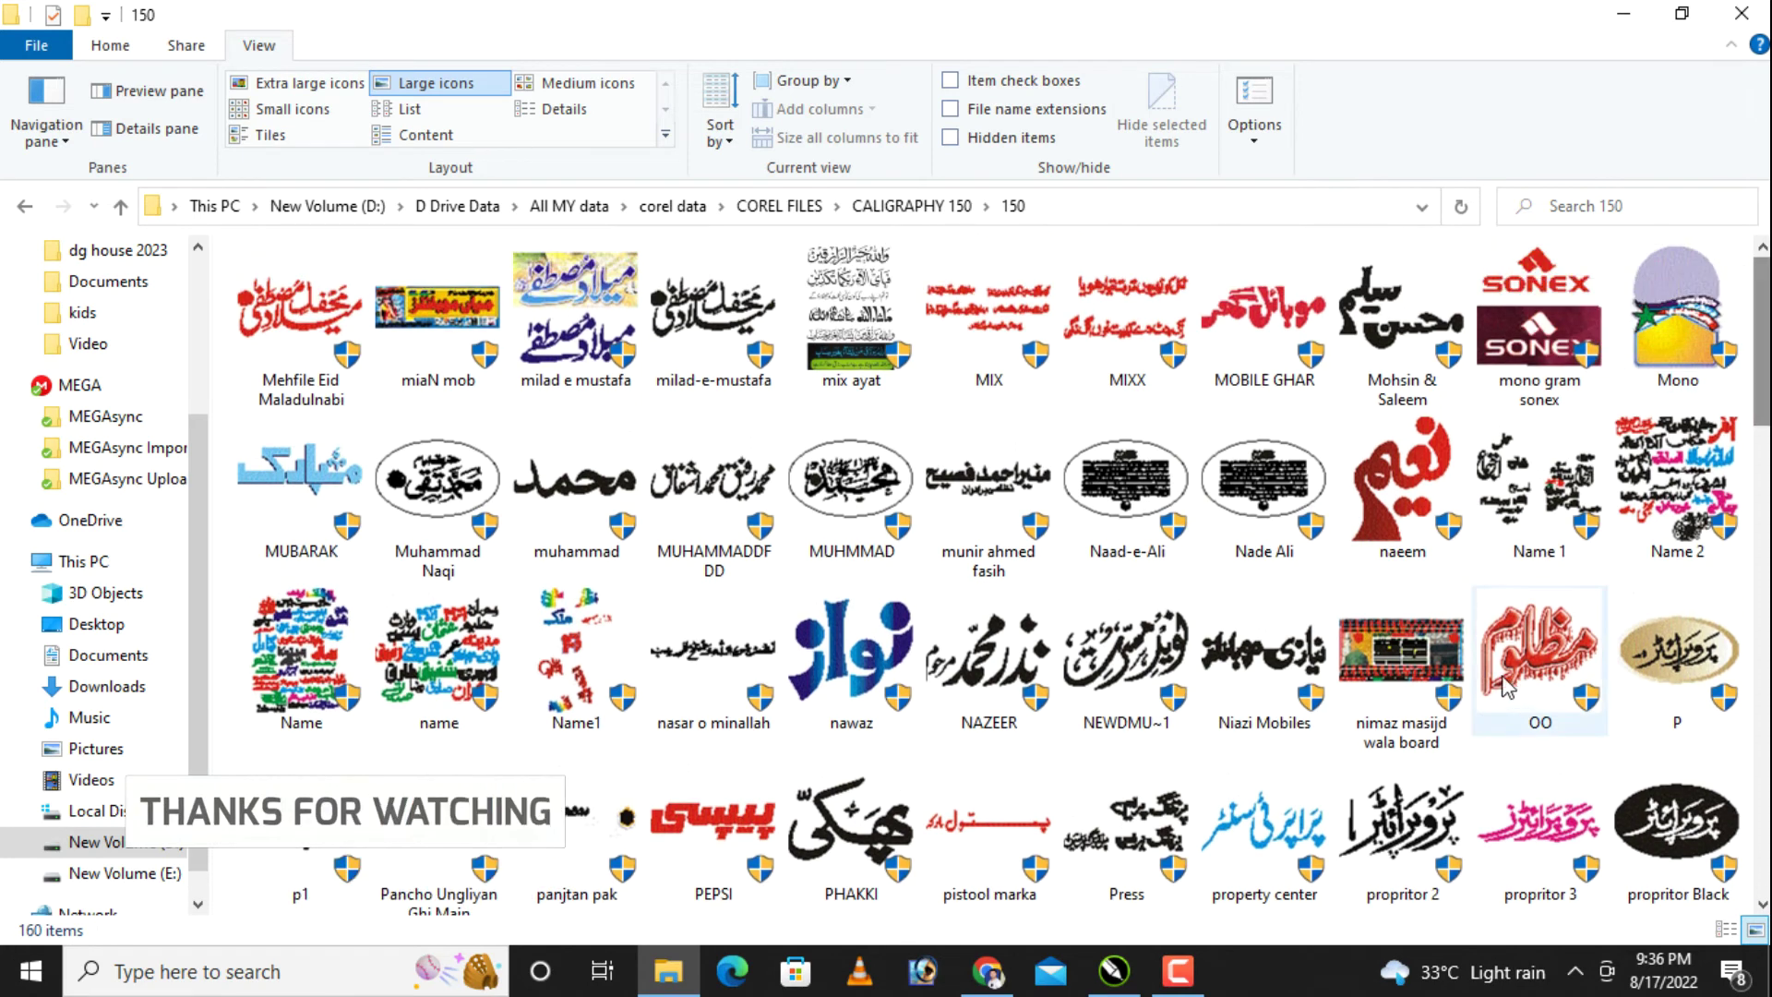
click(1410, 651)
drag(1409, 651, 1126, 980)
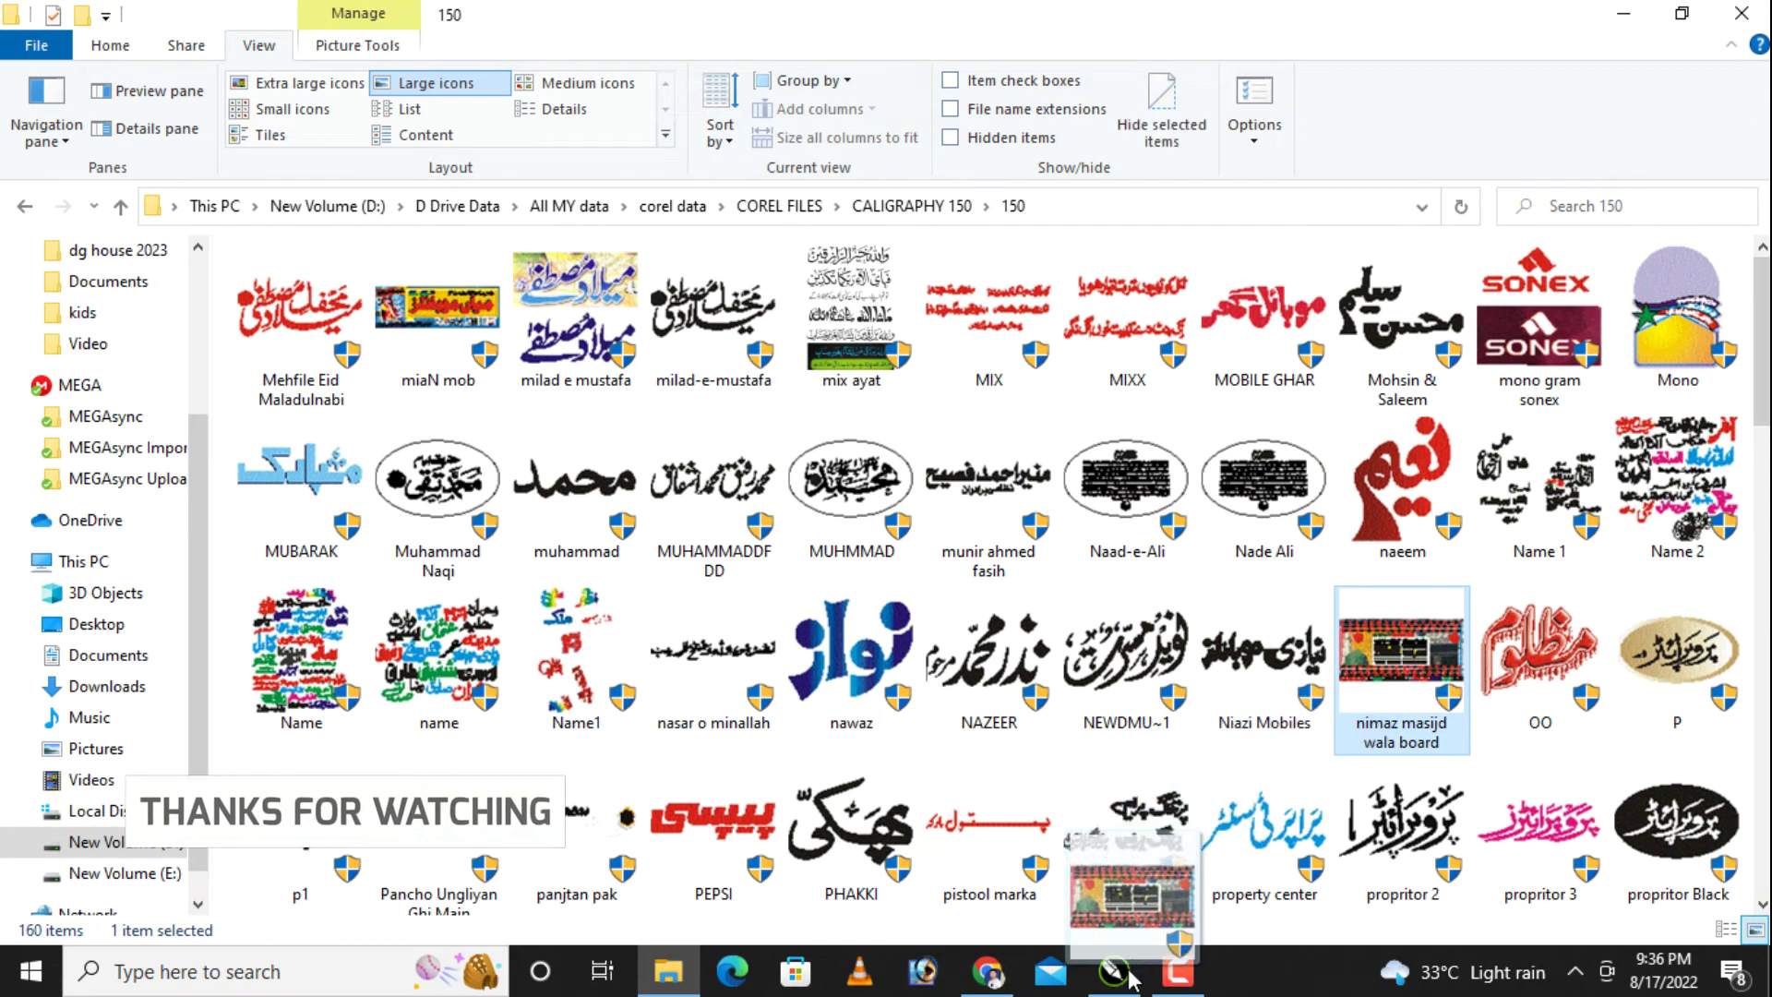
mouse_move(1125, 971)
mouse_down()
mouse_move(1005, 434)
mouse_move(1348, 598)
mouse_up()
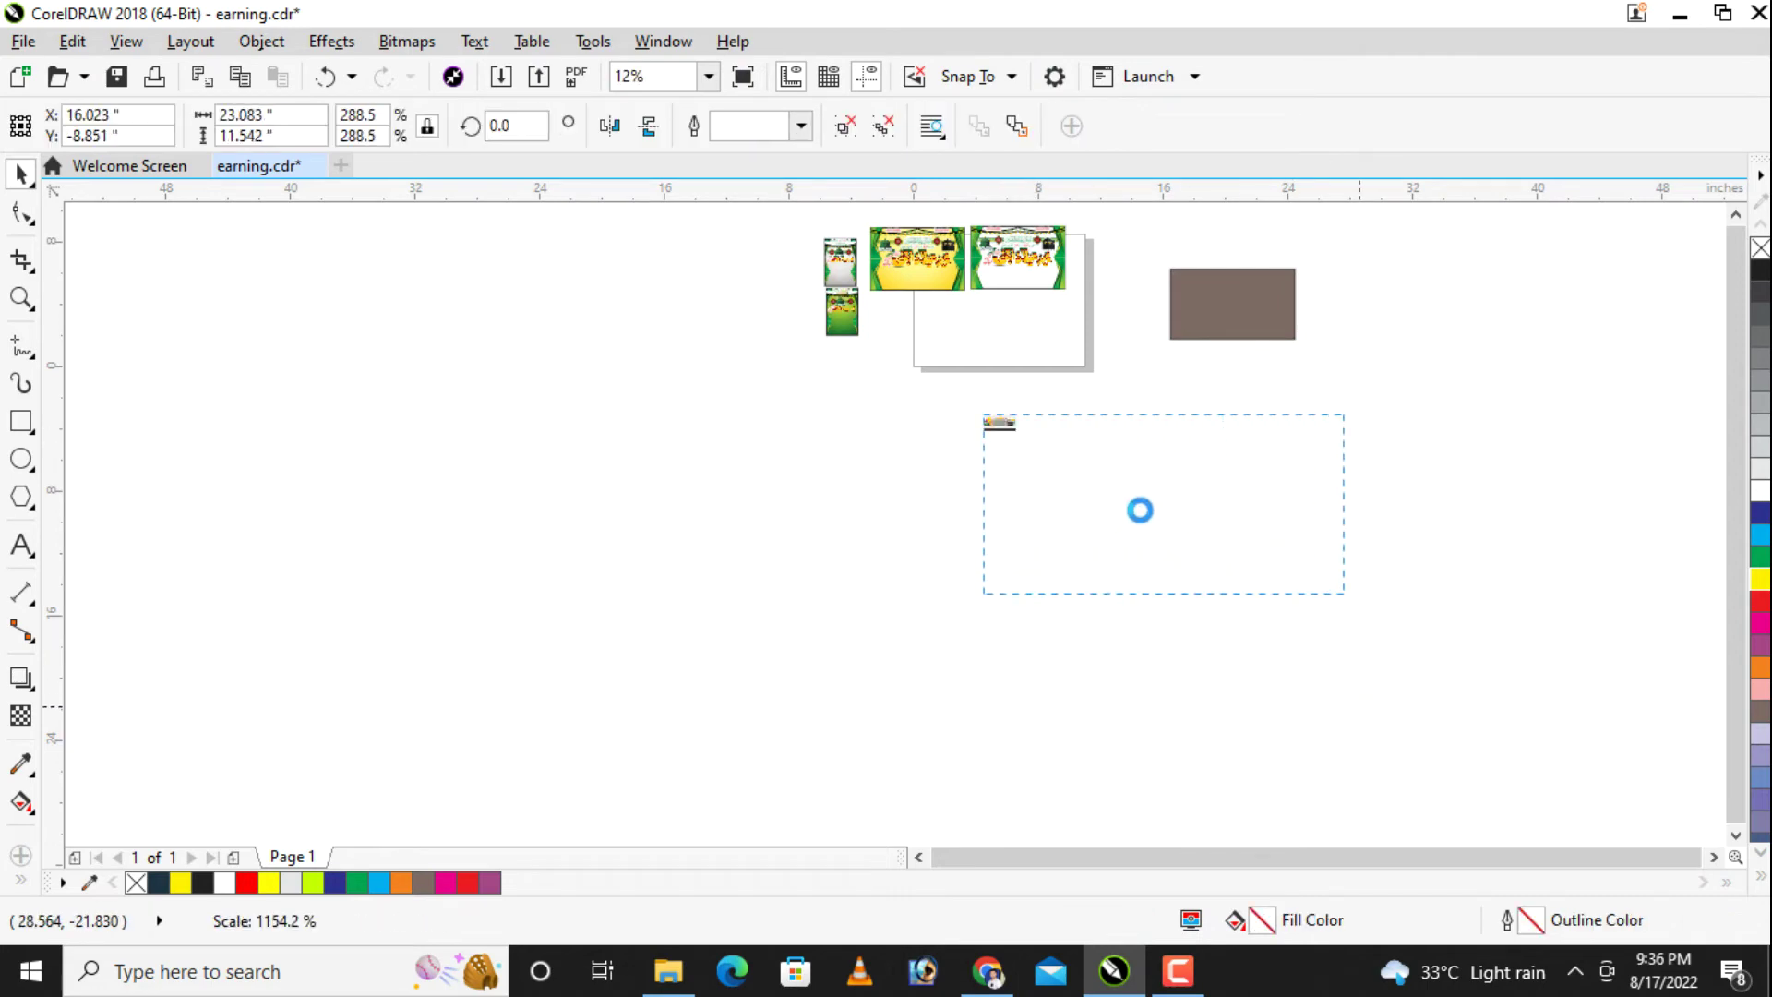
Step: Position the nimaz masjid wala board on the page, zoom in on it, and deselect it
drag(1169, 512, 946, 453)
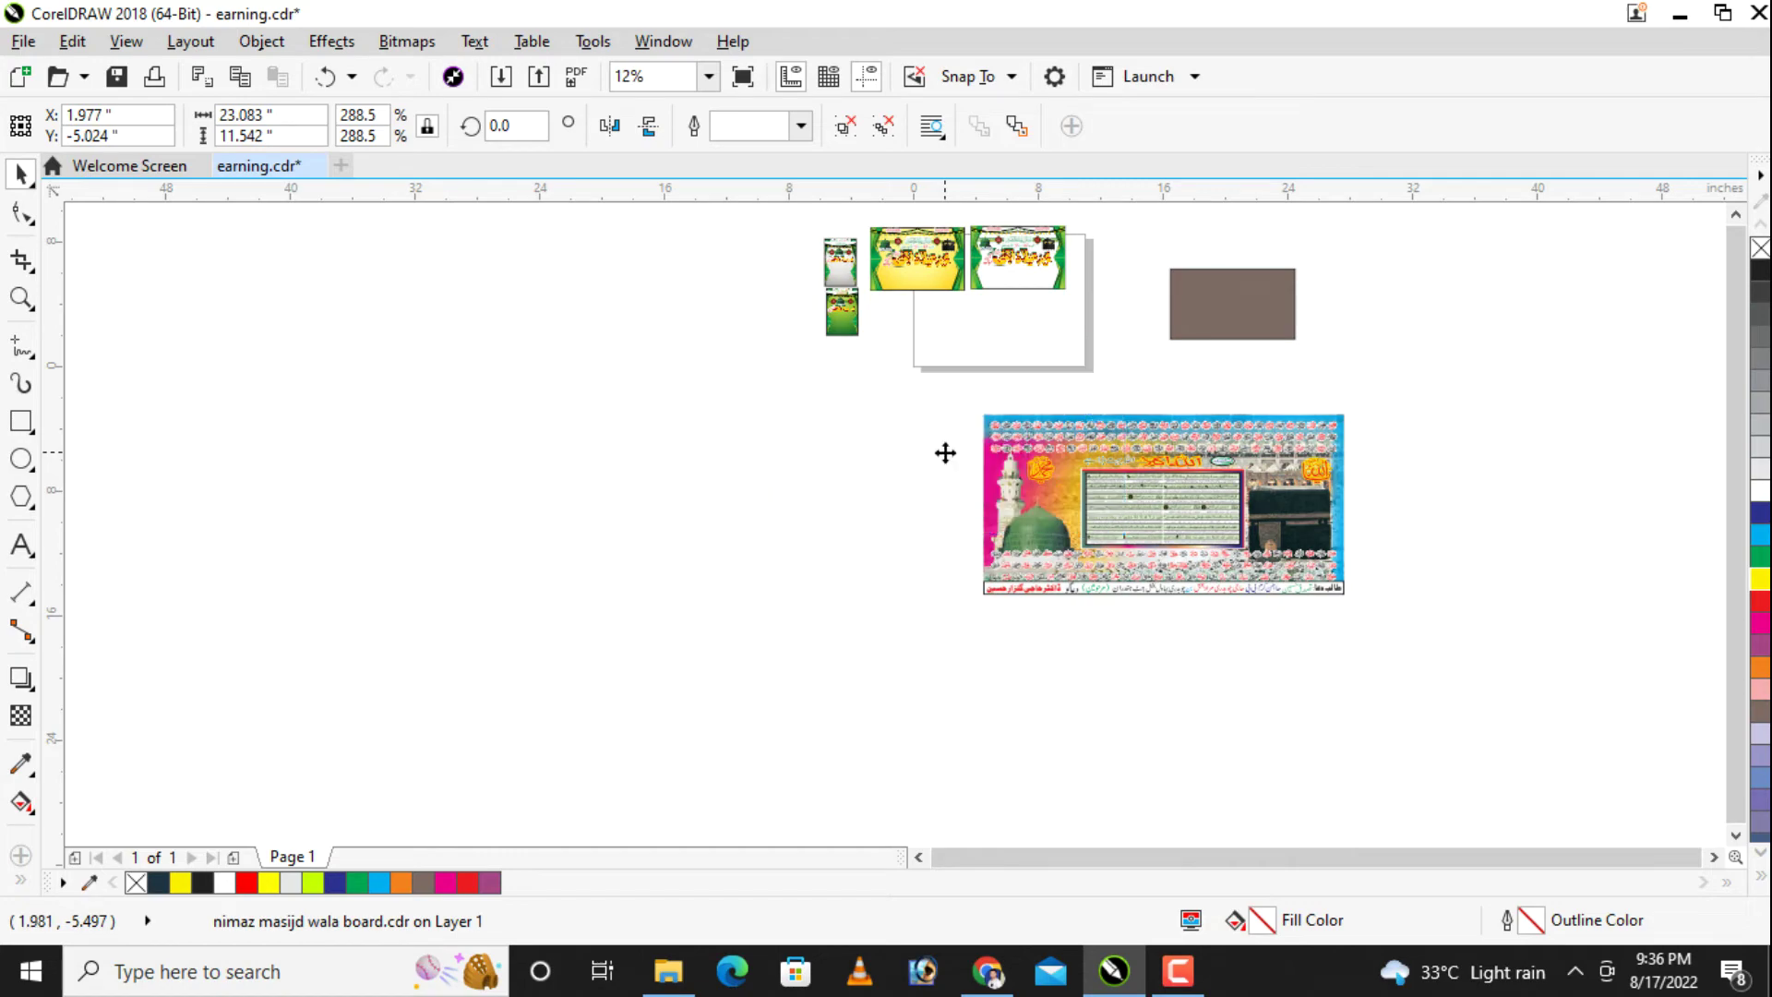
drag(729, 336, 1187, 595)
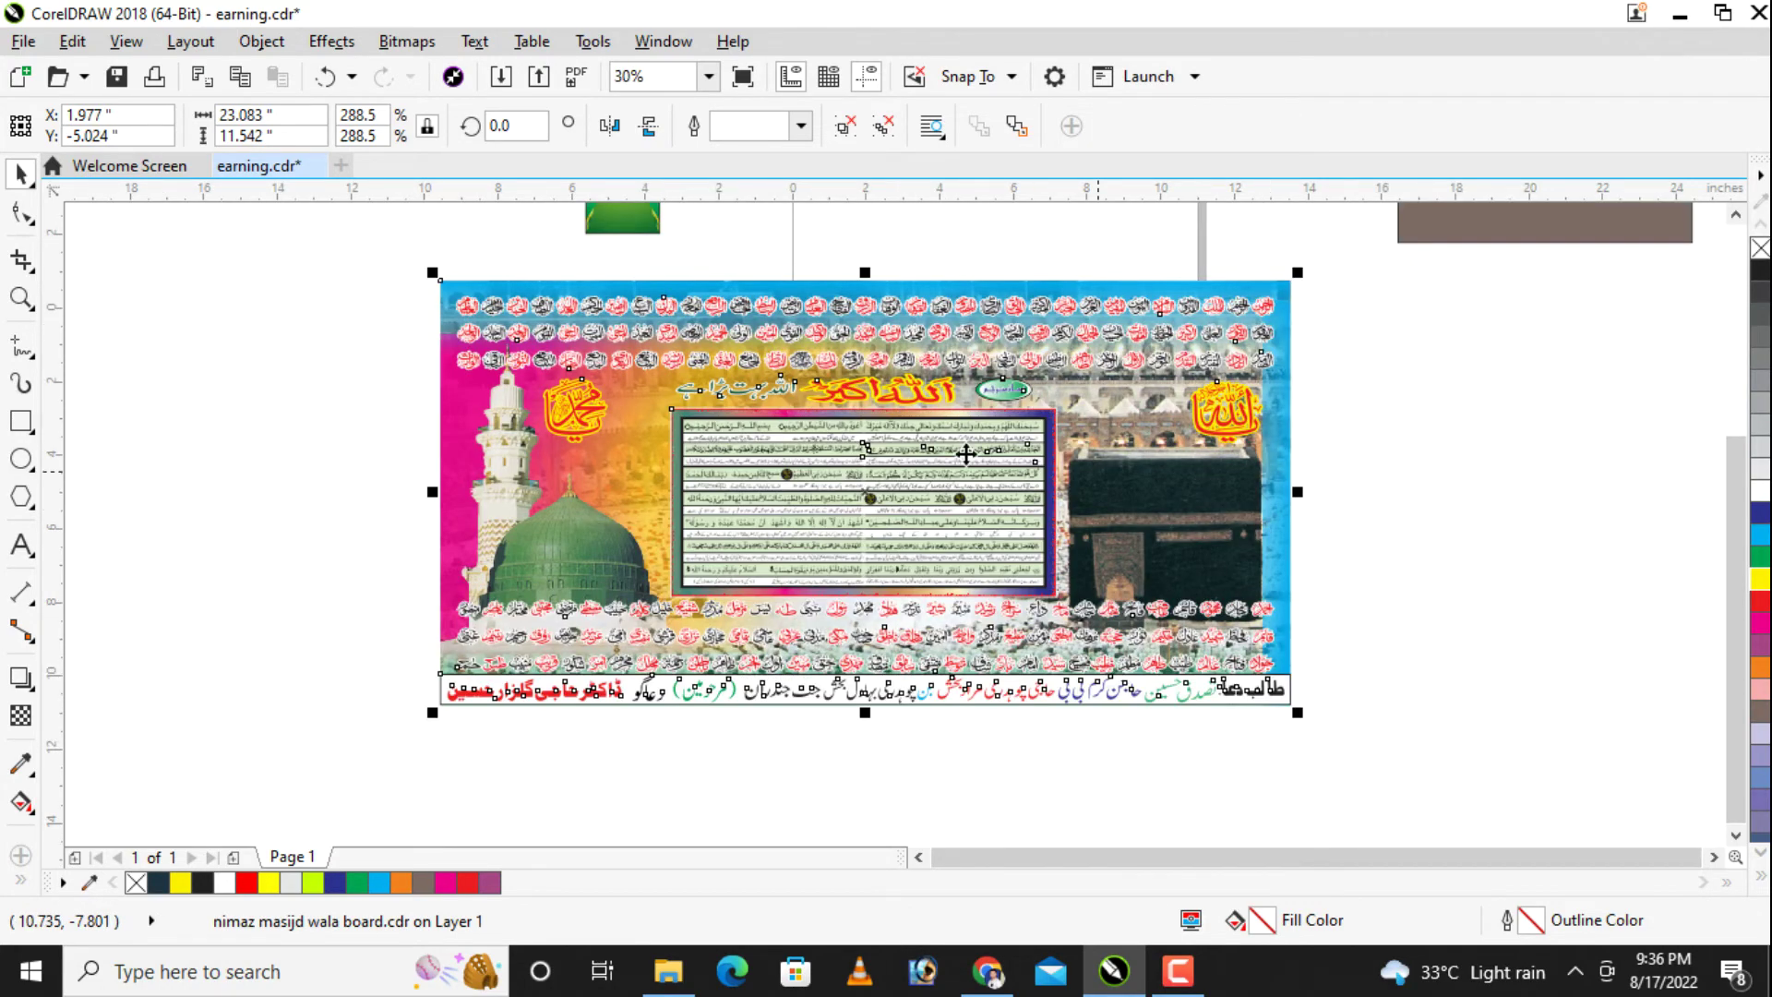
drag(931, 452, 1059, 466)
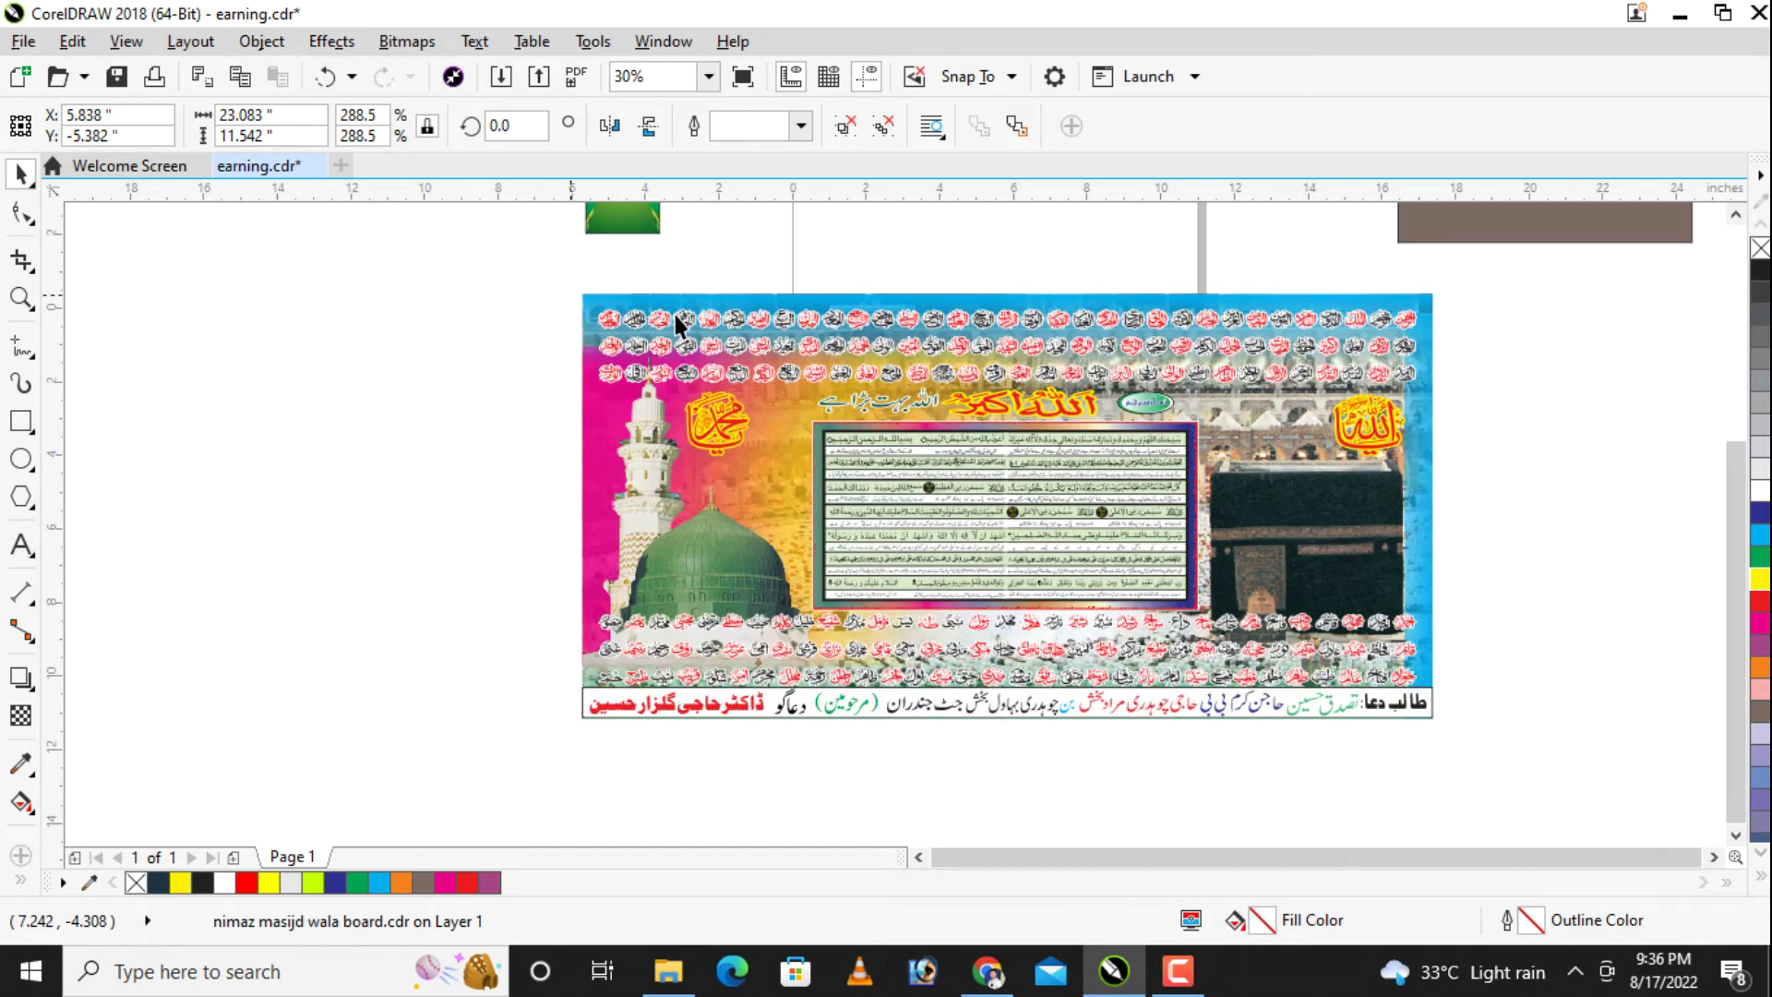
key(Escape)
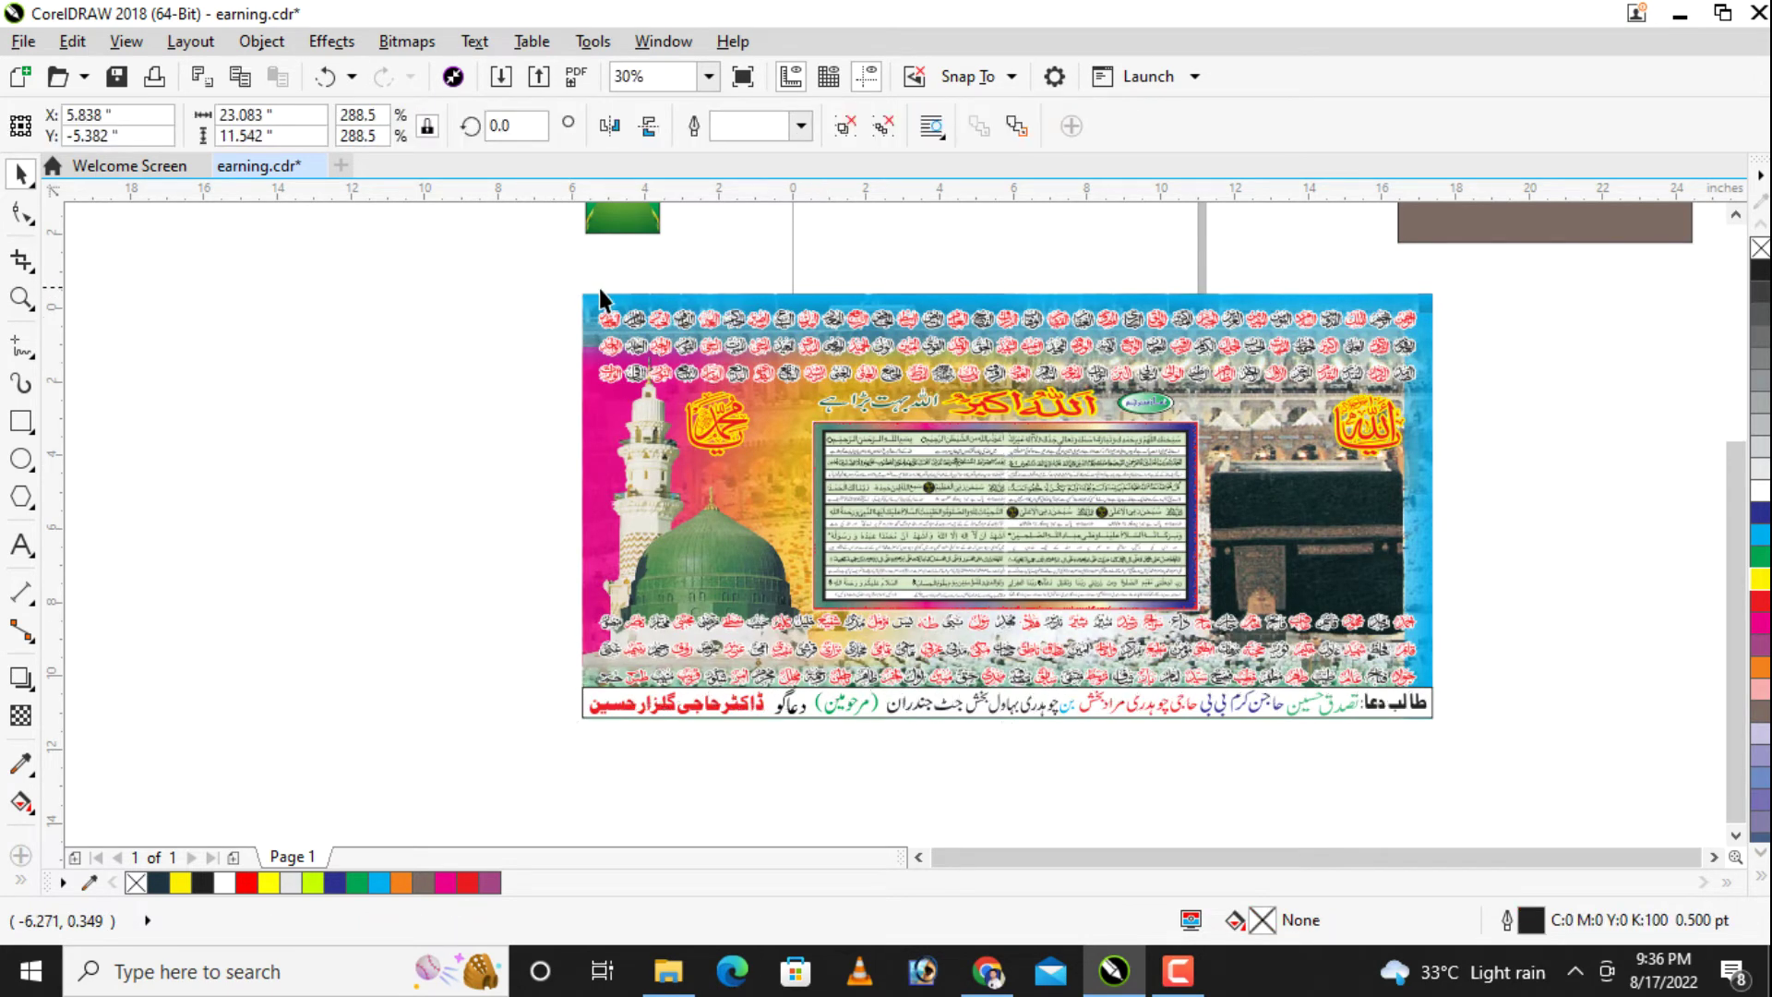
key(Escape)
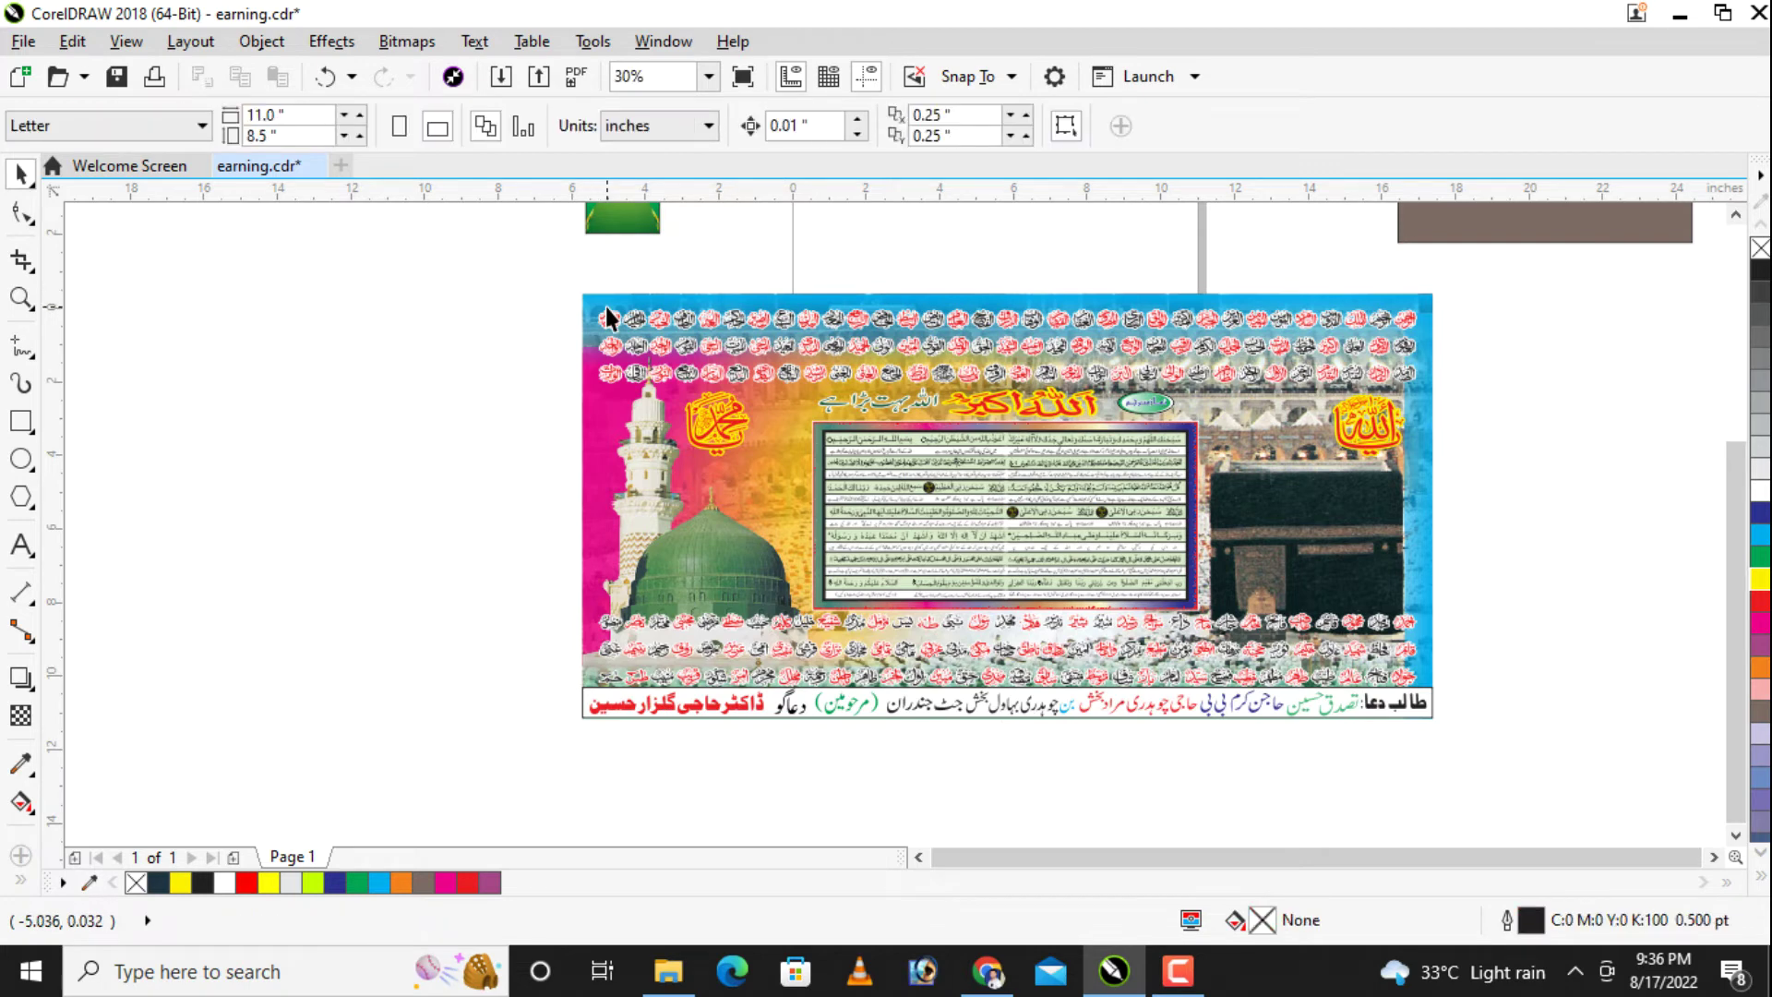
Step: Reselect the placed board with clicks and a marquee, then deselect it
click(591, 300)
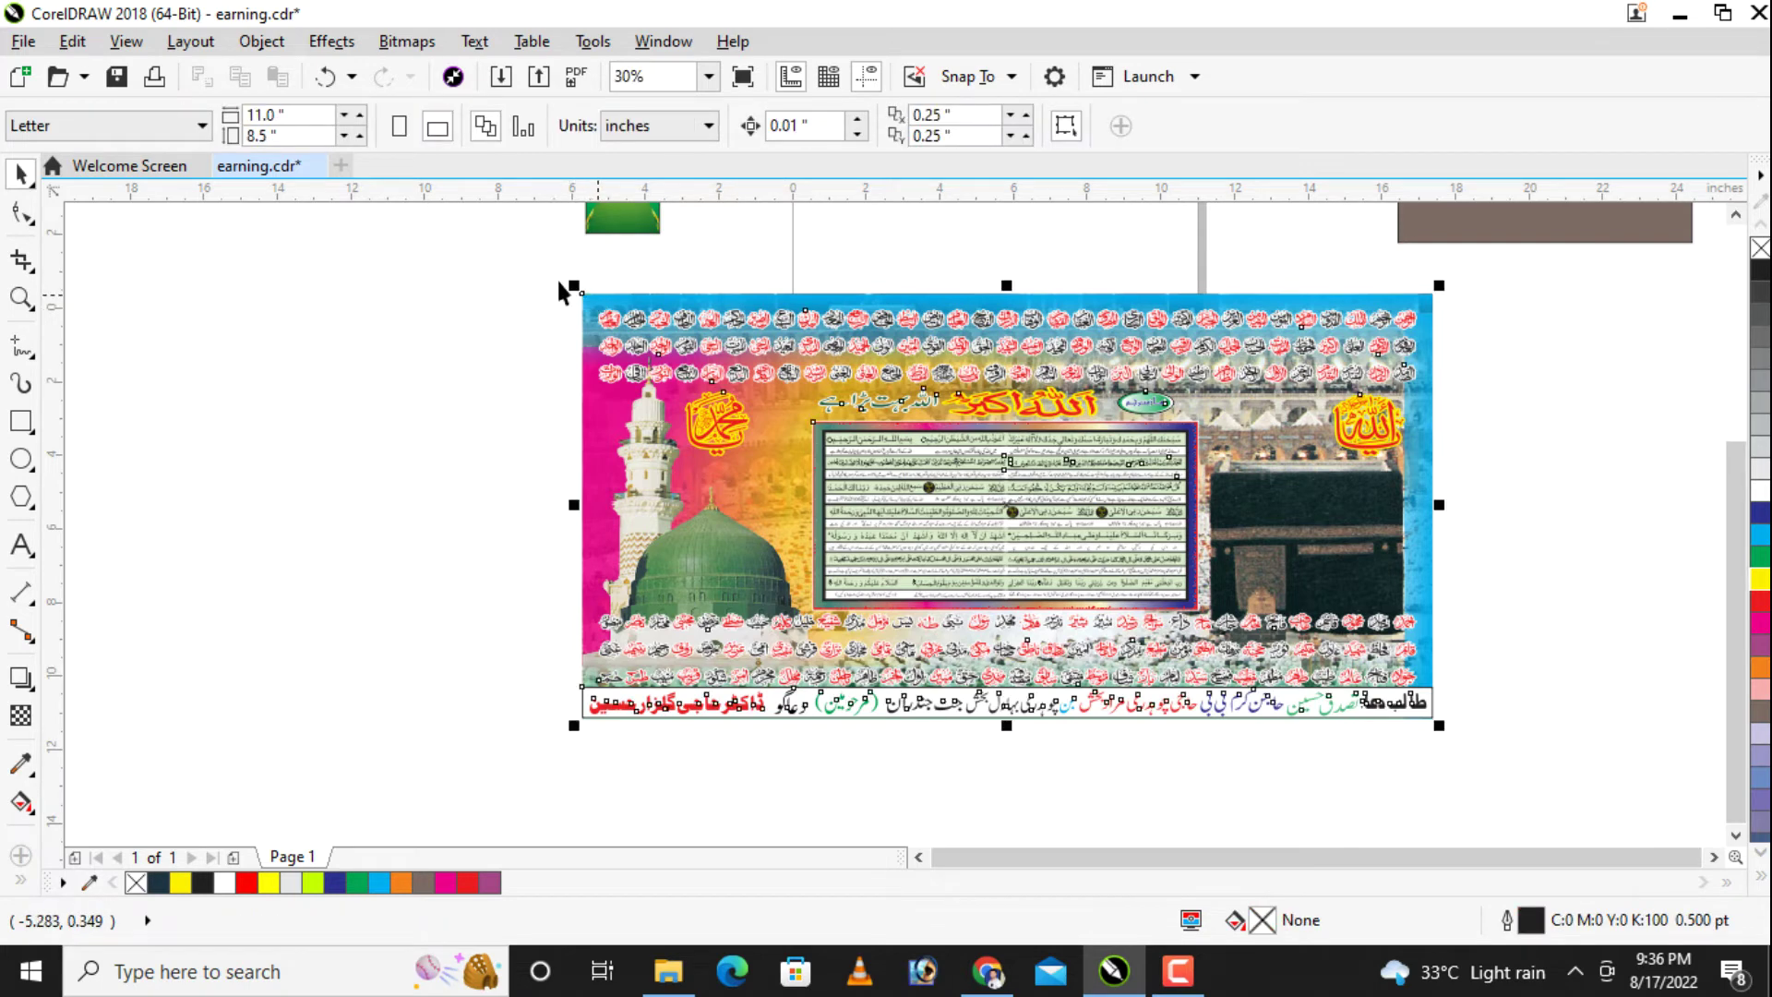
drag(513, 261, 1467, 770)
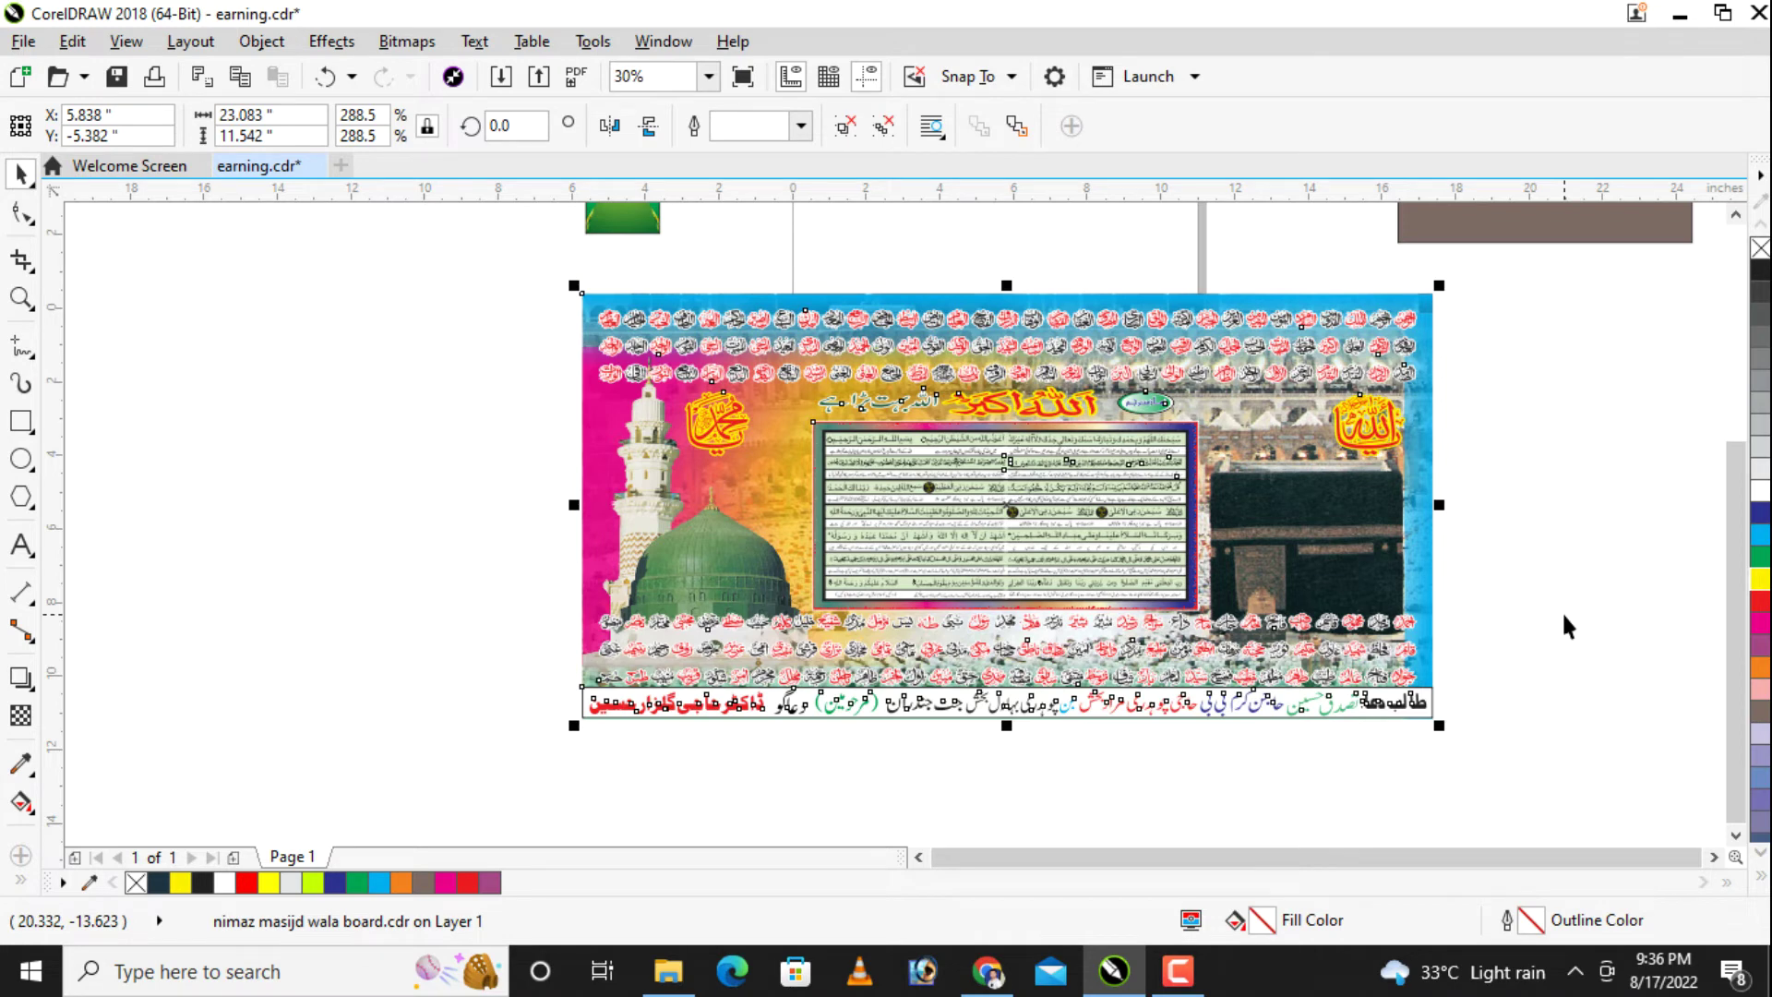
click(1066, 759)
click(765, 323)
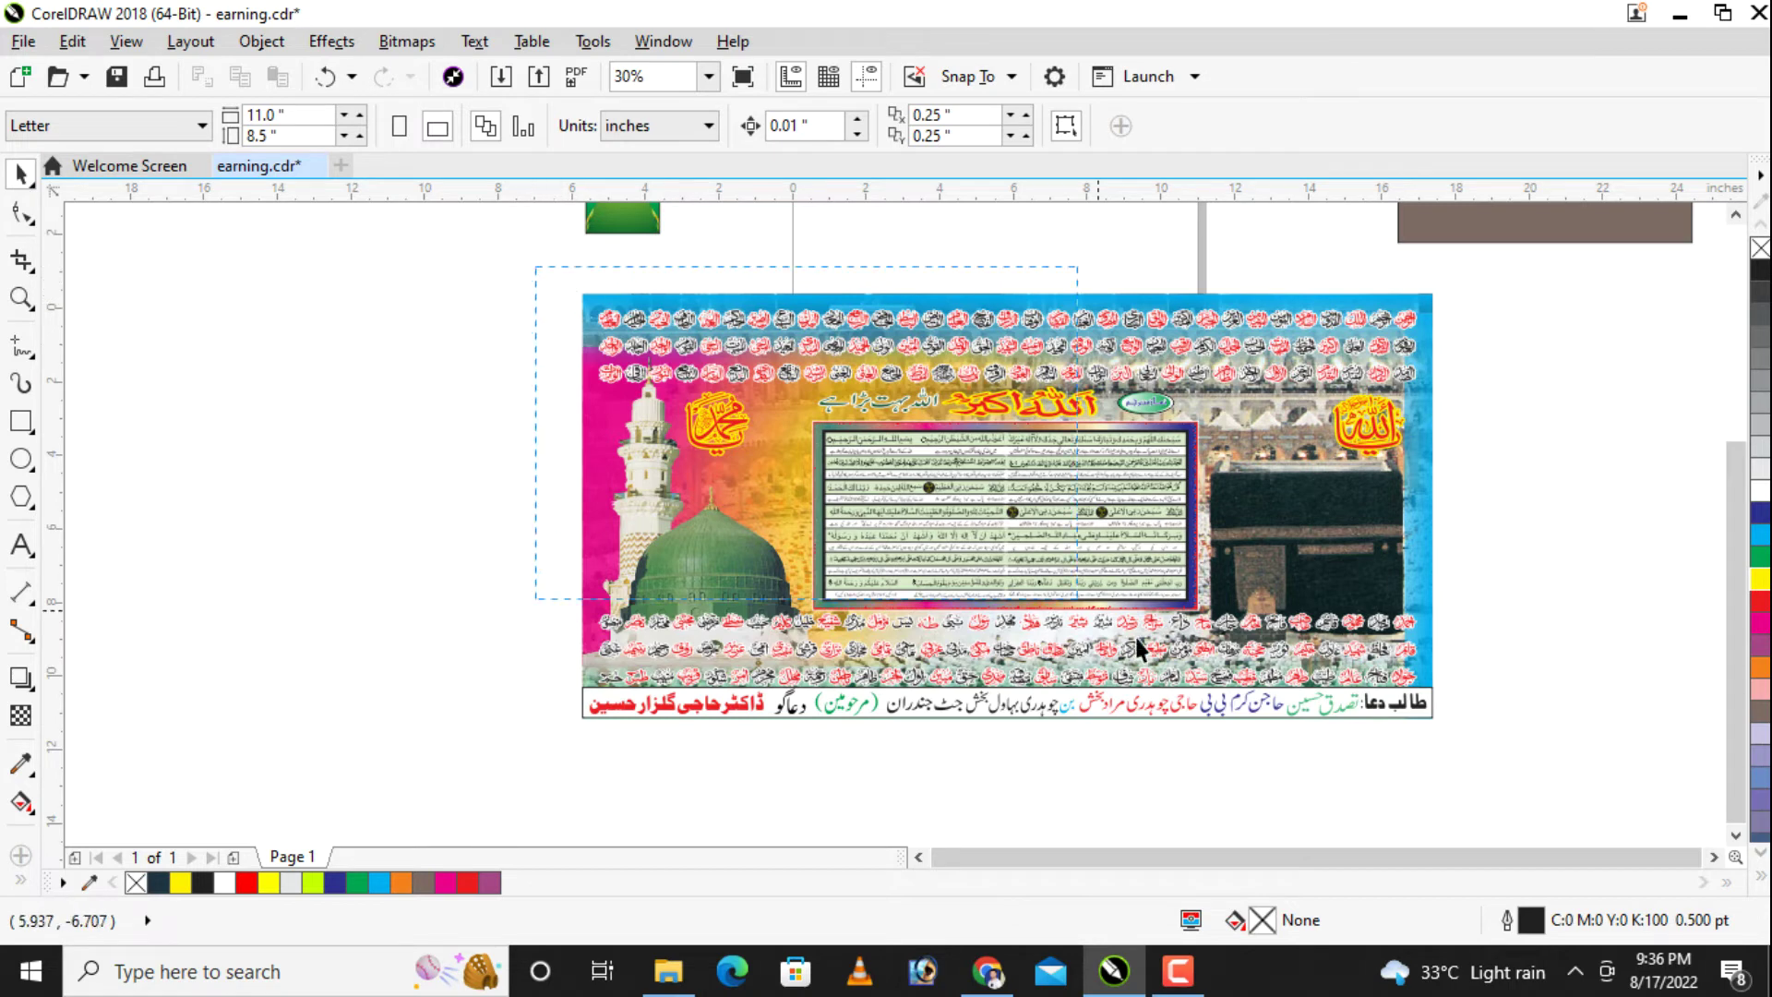
drag(1470, 753, 1477, 755)
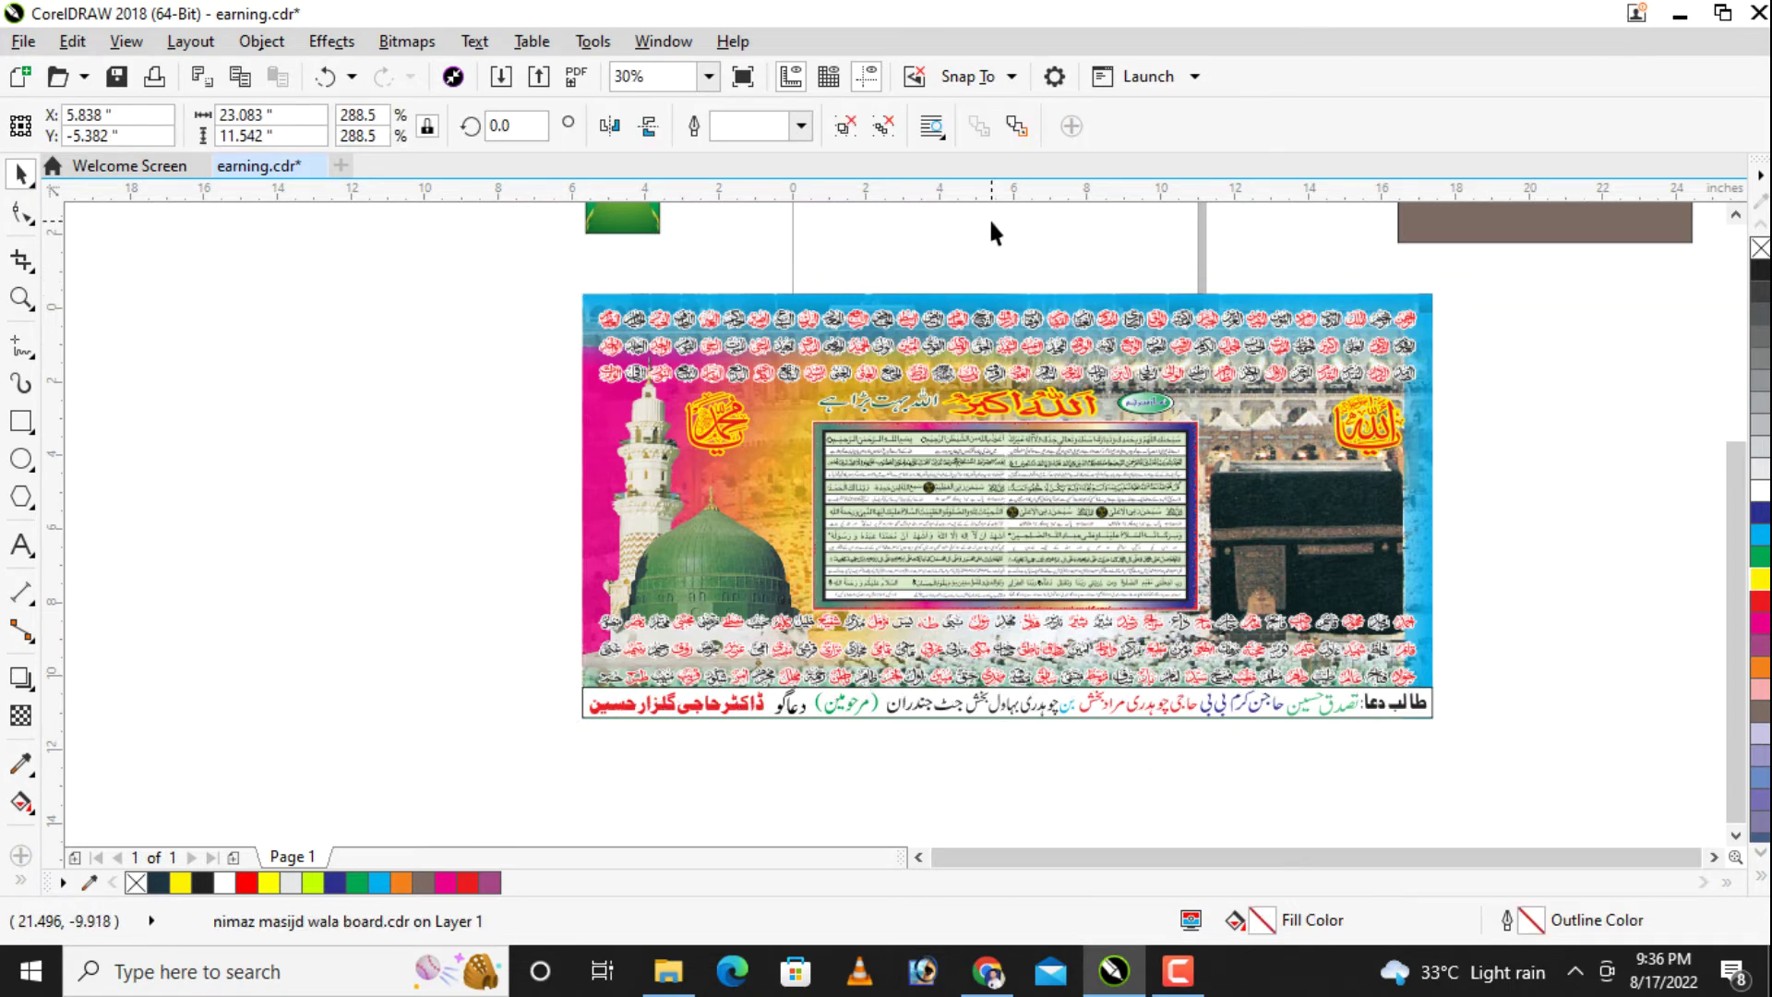
click(984, 346)
click(1443, 519)
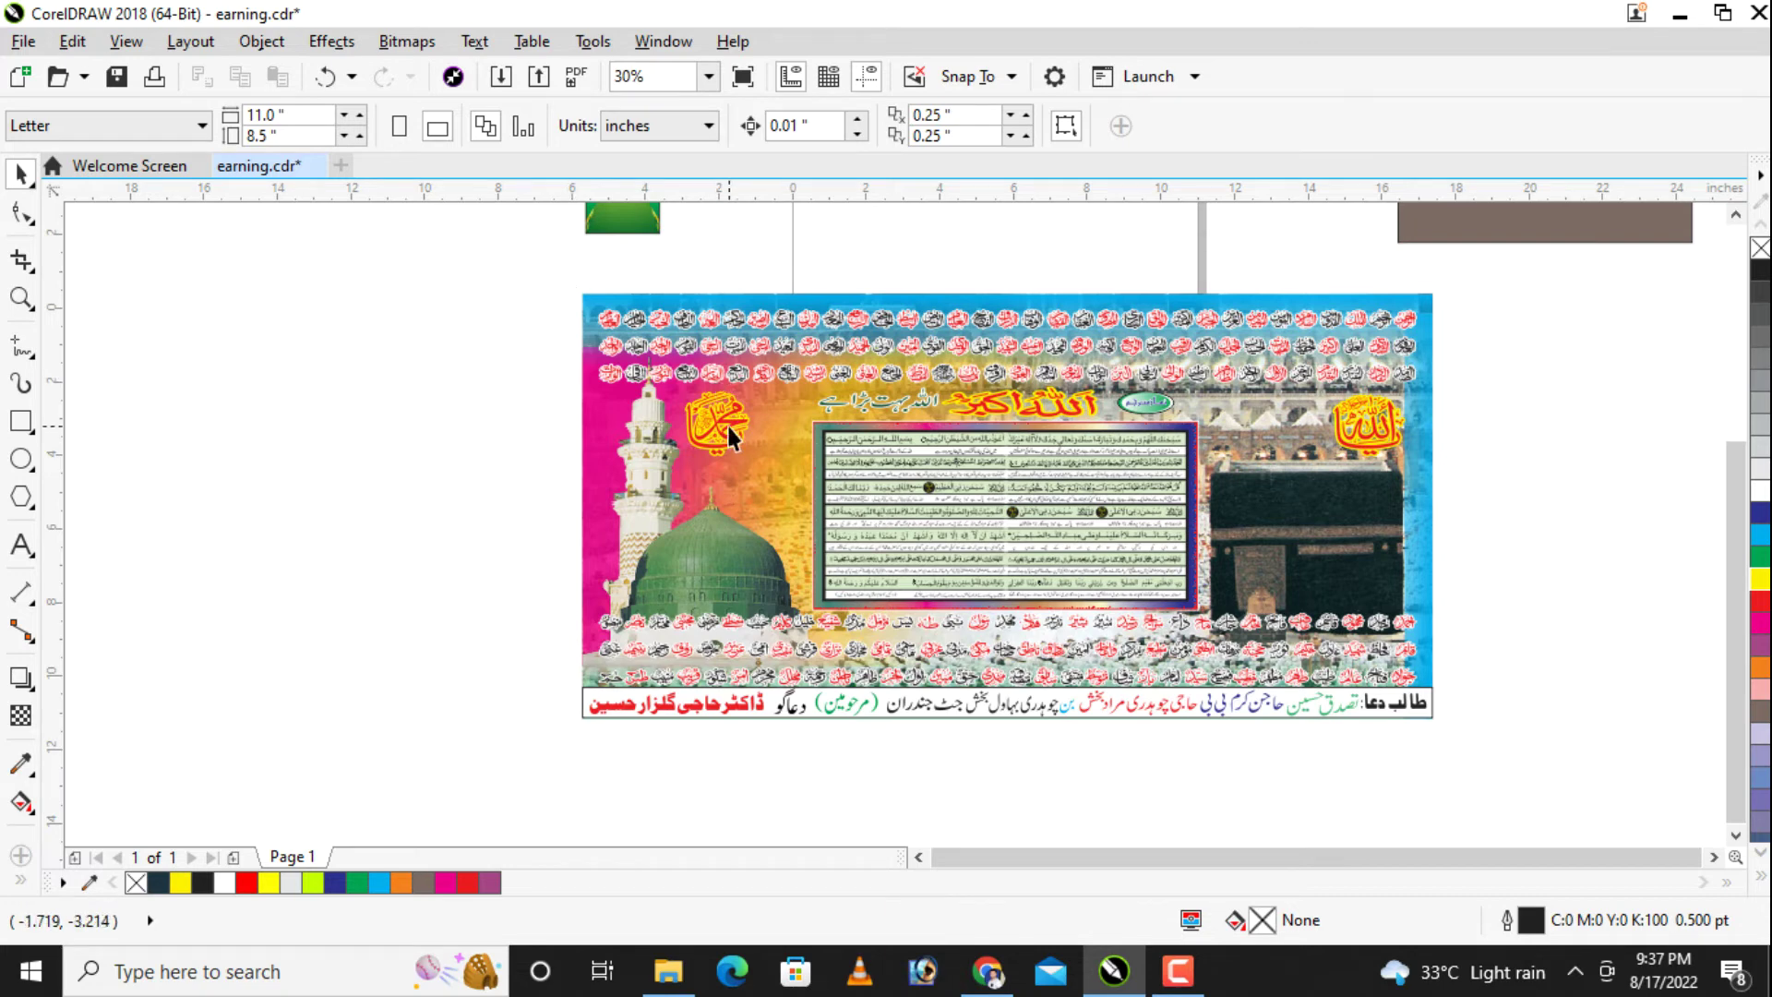
Step: Select the mosque-and-Kaaba banner artwork and ungroup it
click(1273, 374)
click(1098, 381)
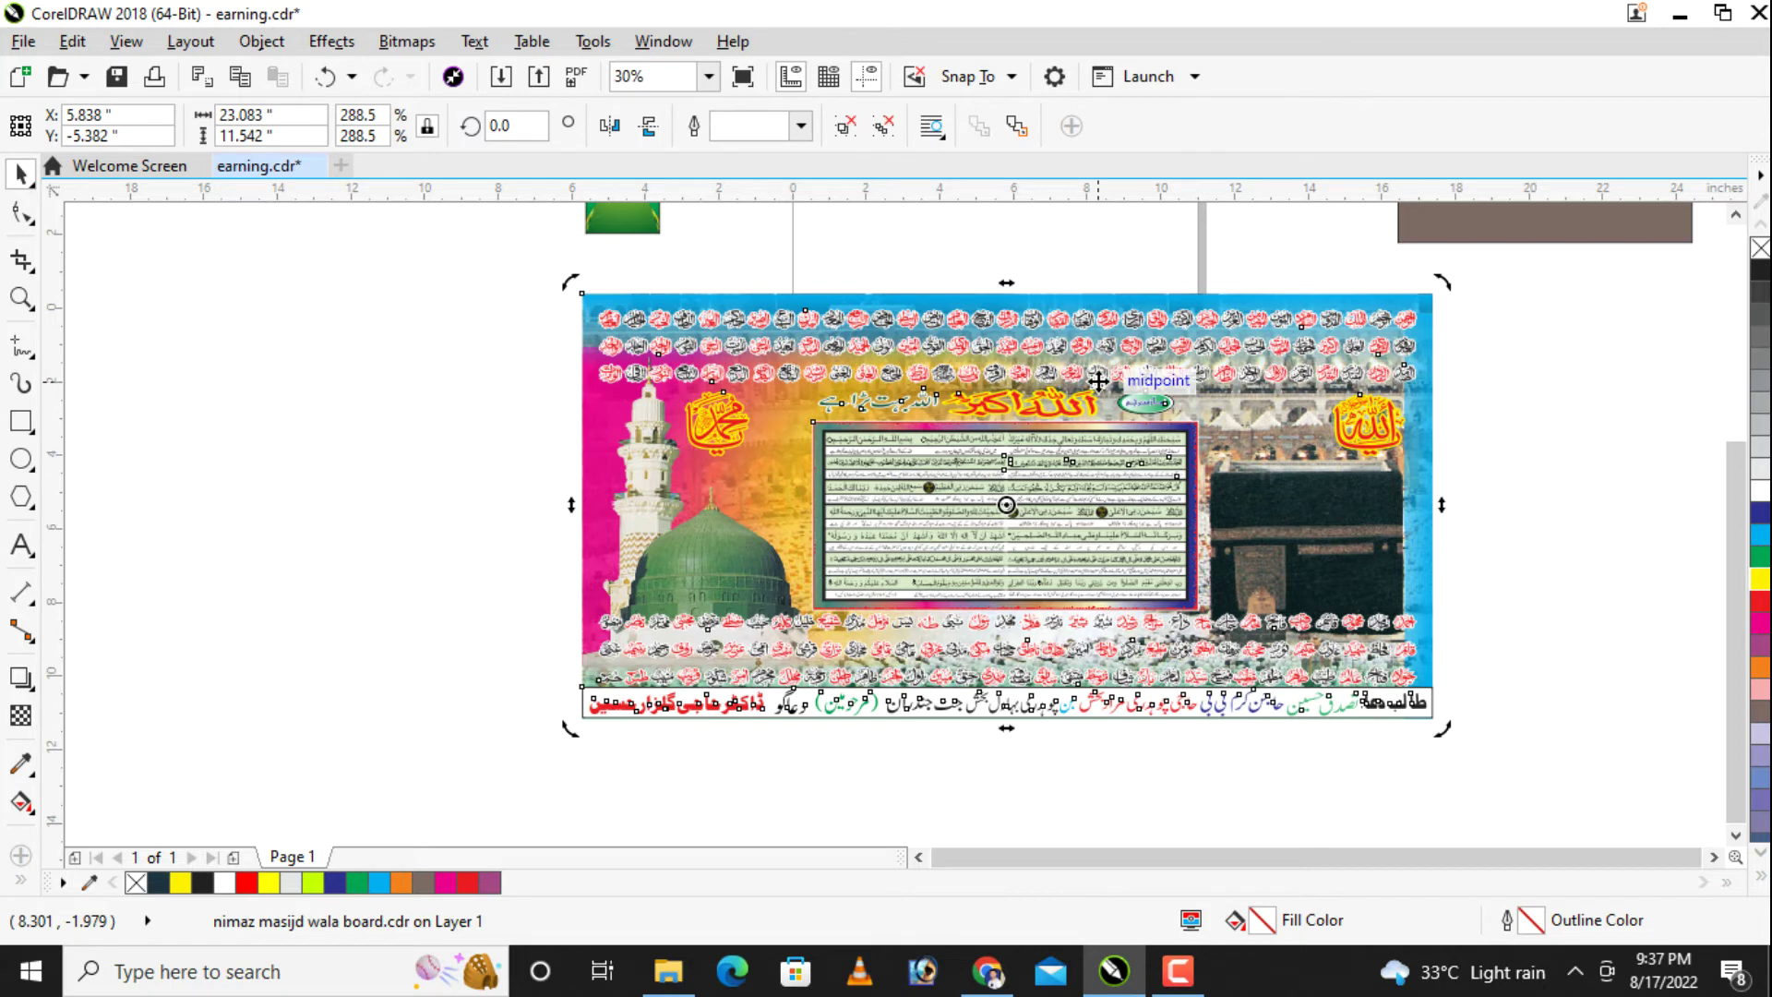
click(870, 131)
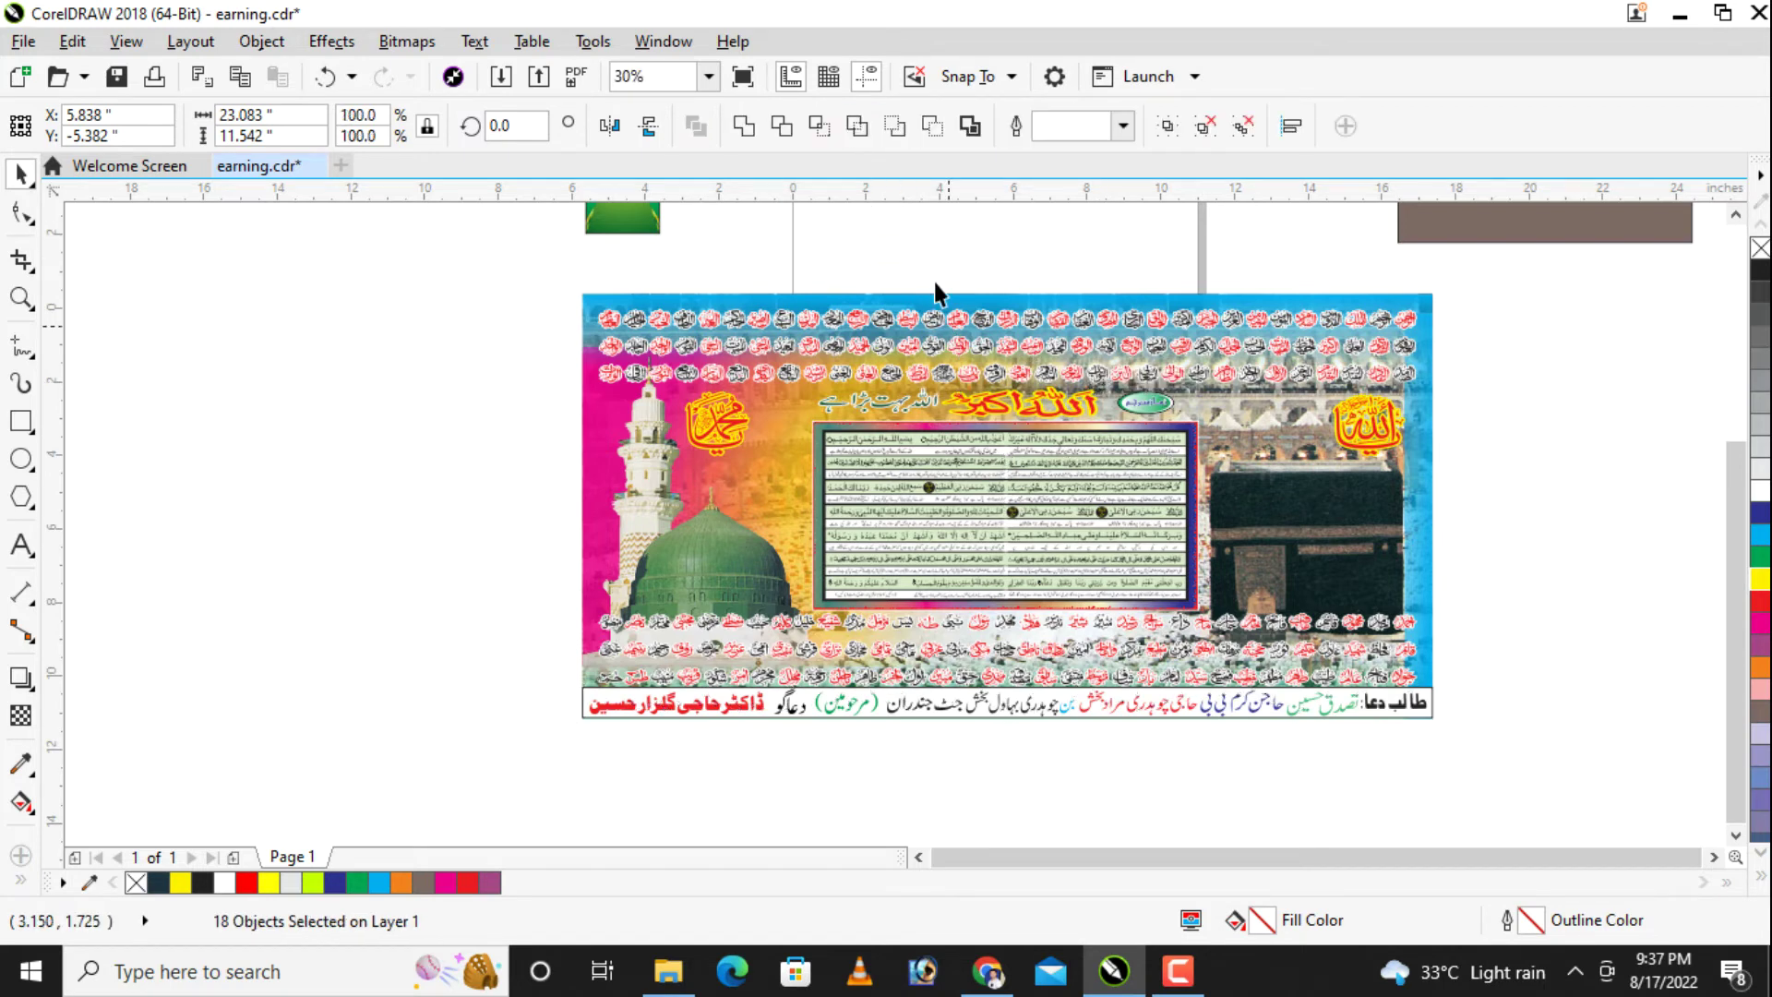
click(934, 283)
click(940, 306)
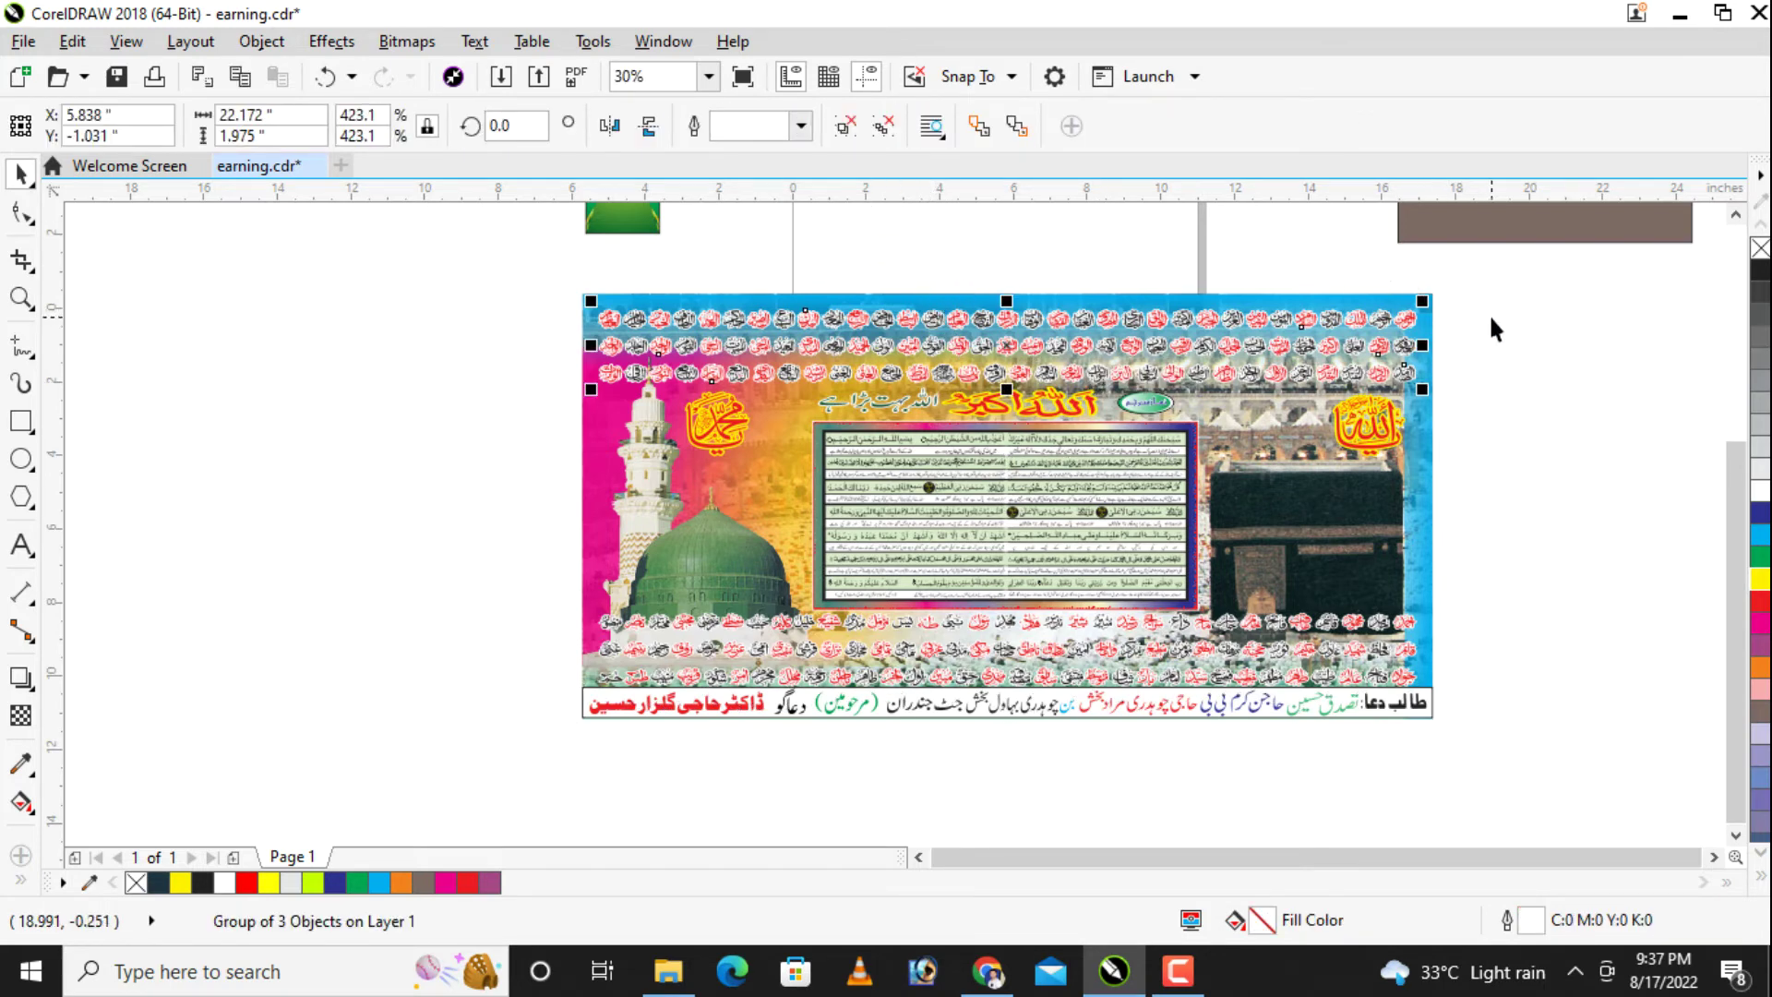
Step: Marquee-select all 18 banner objects to clear them off the page
click(722, 550)
click(999, 378)
drag(517, 277, 1519, 768)
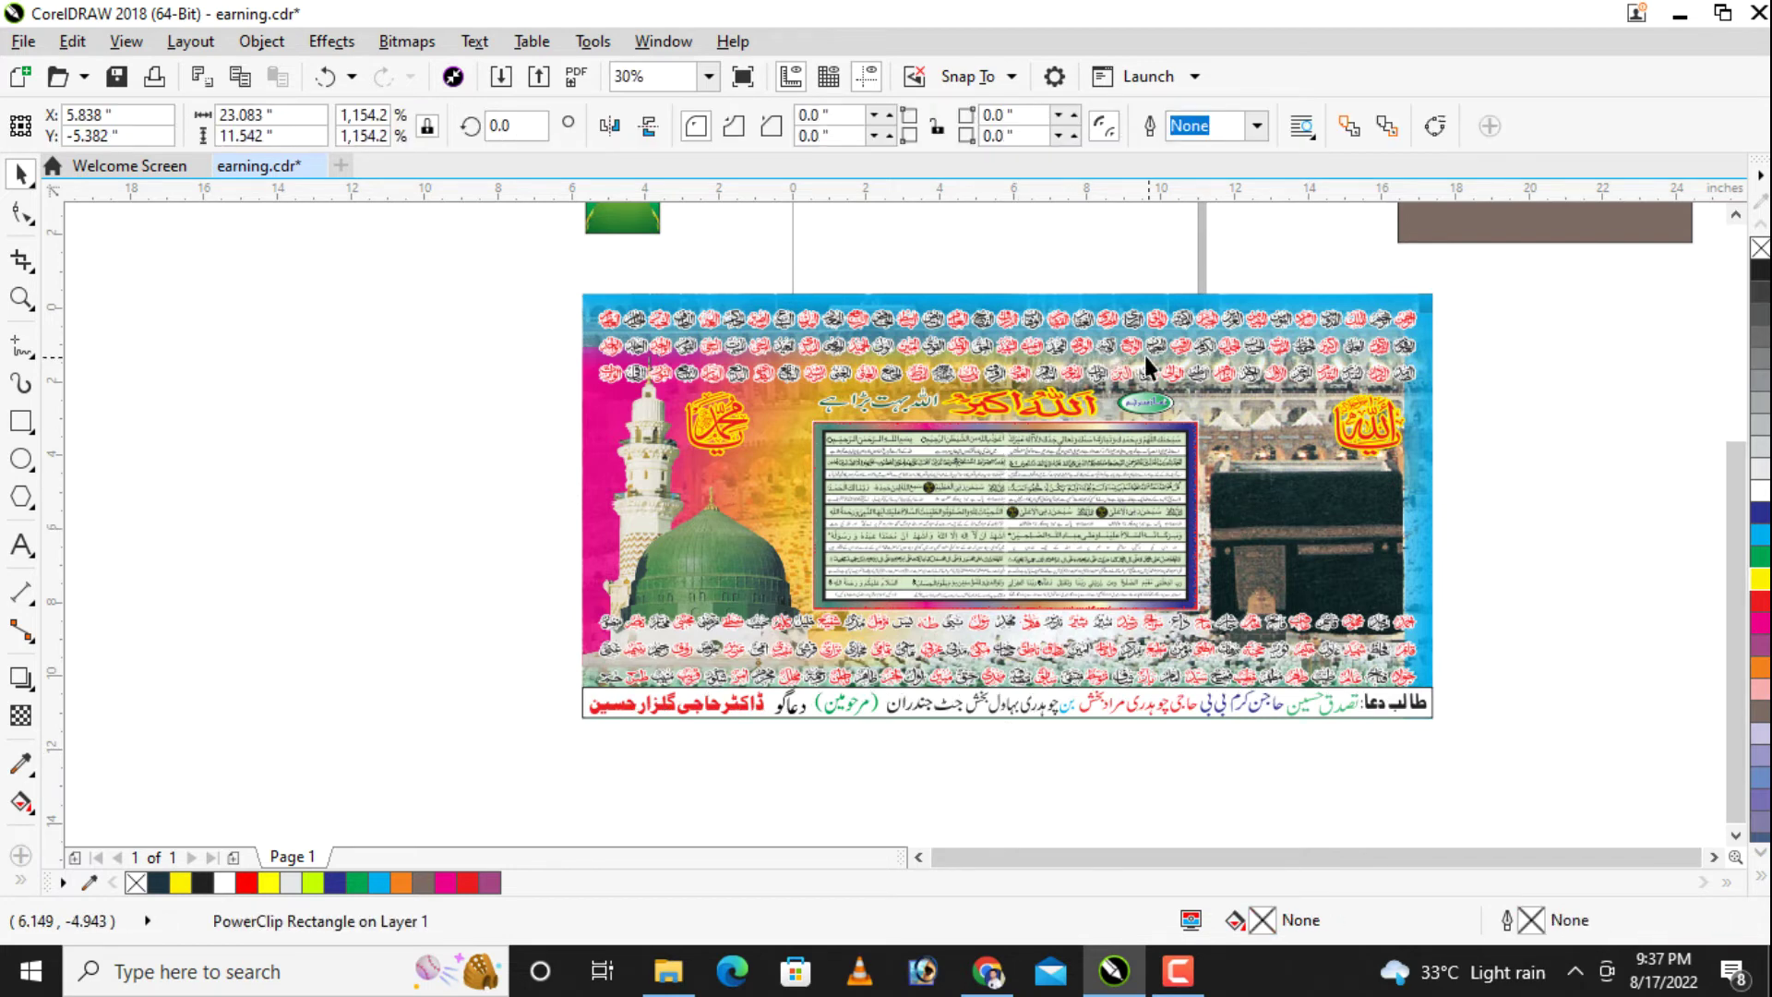
key(Escape)
drag(498, 266, 1363, 706)
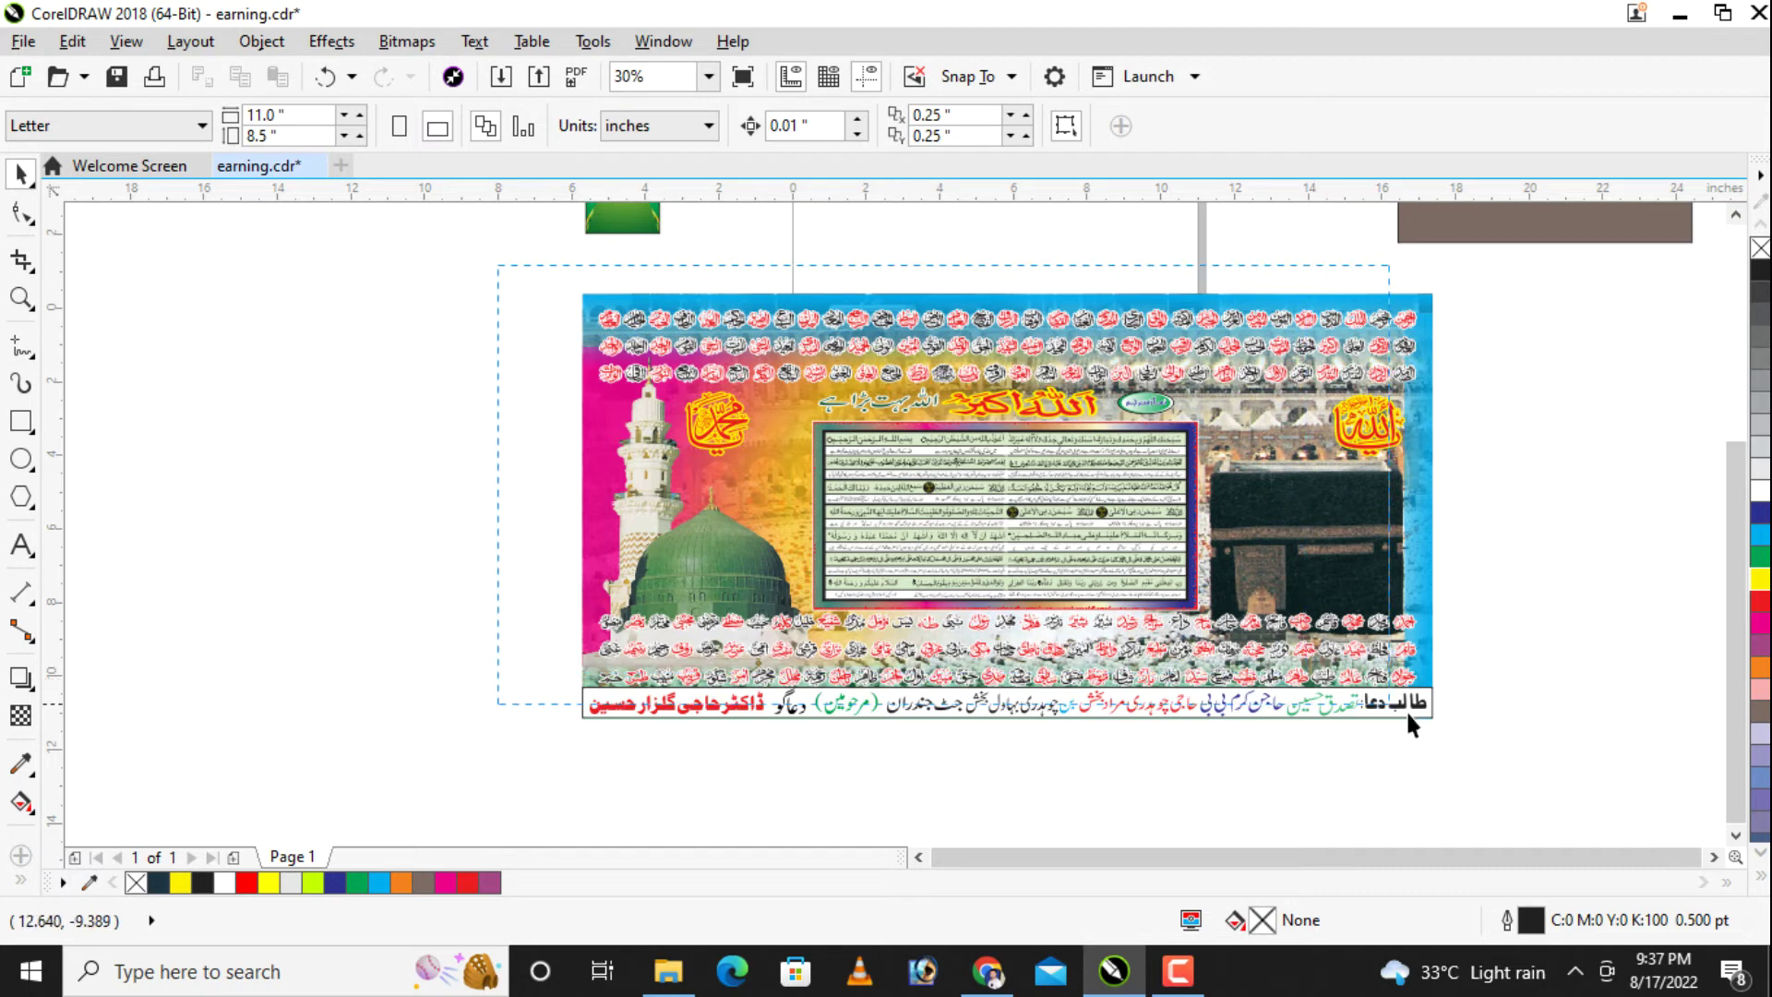
drag(1526, 753, 1526, 754)
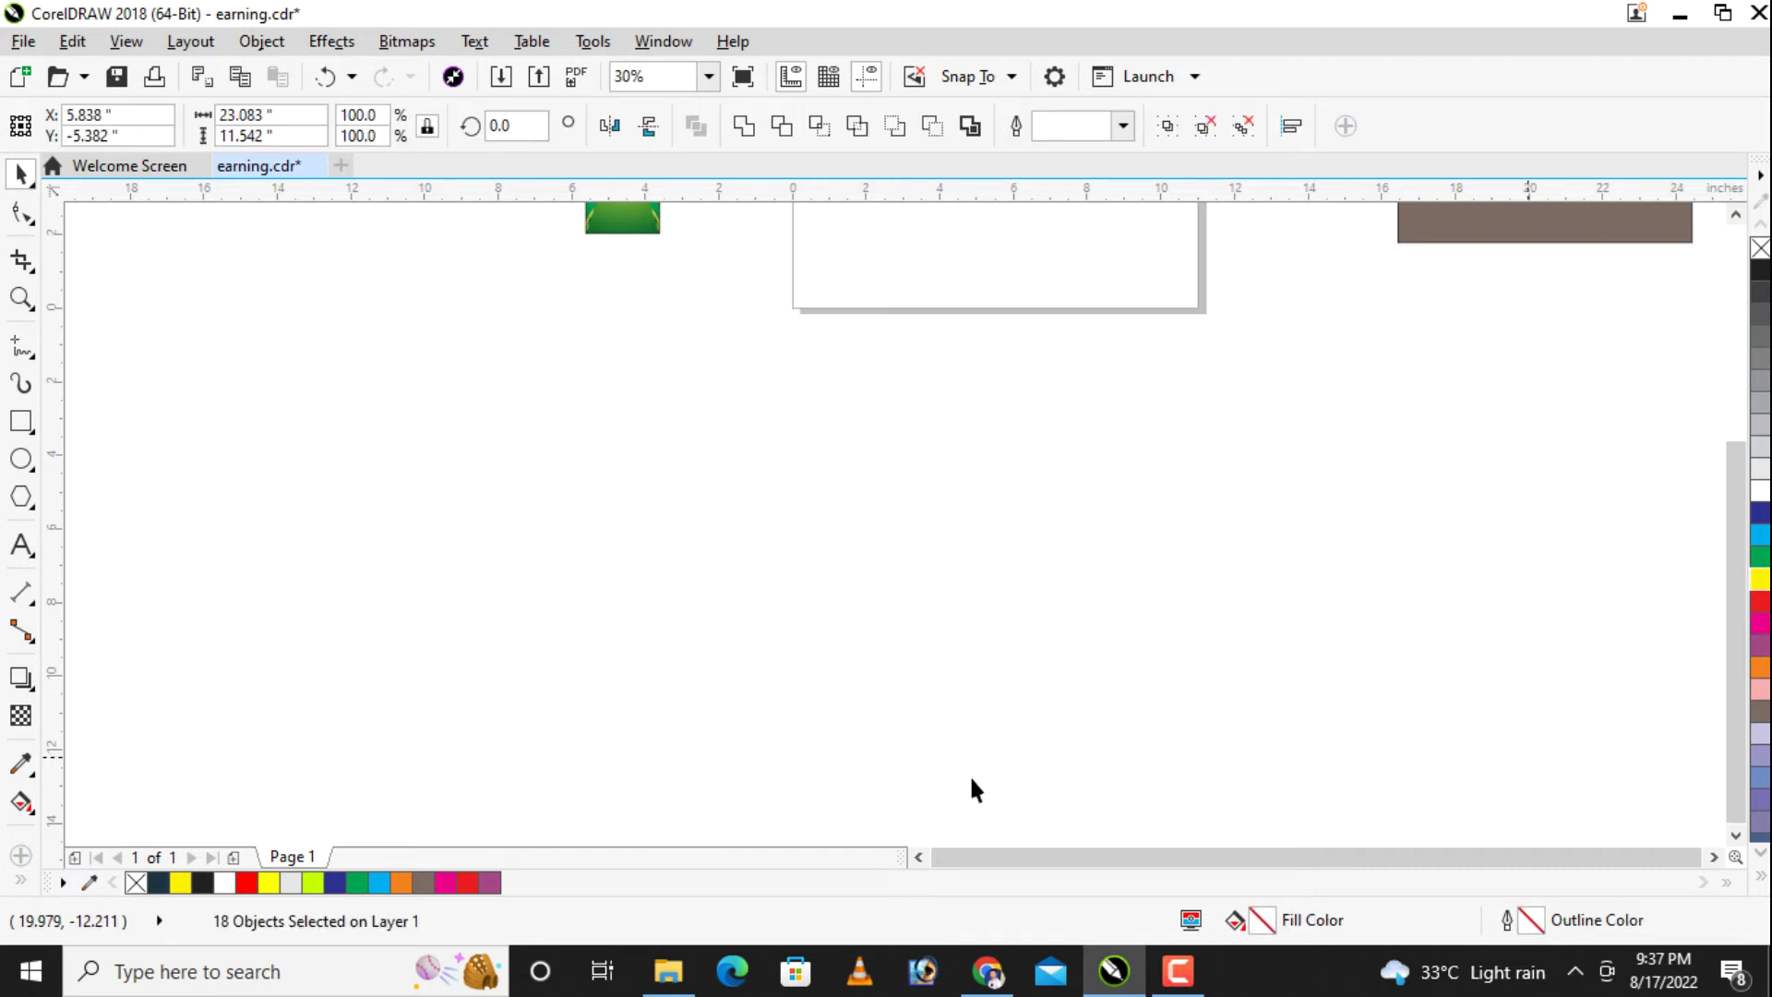
click(682, 968)
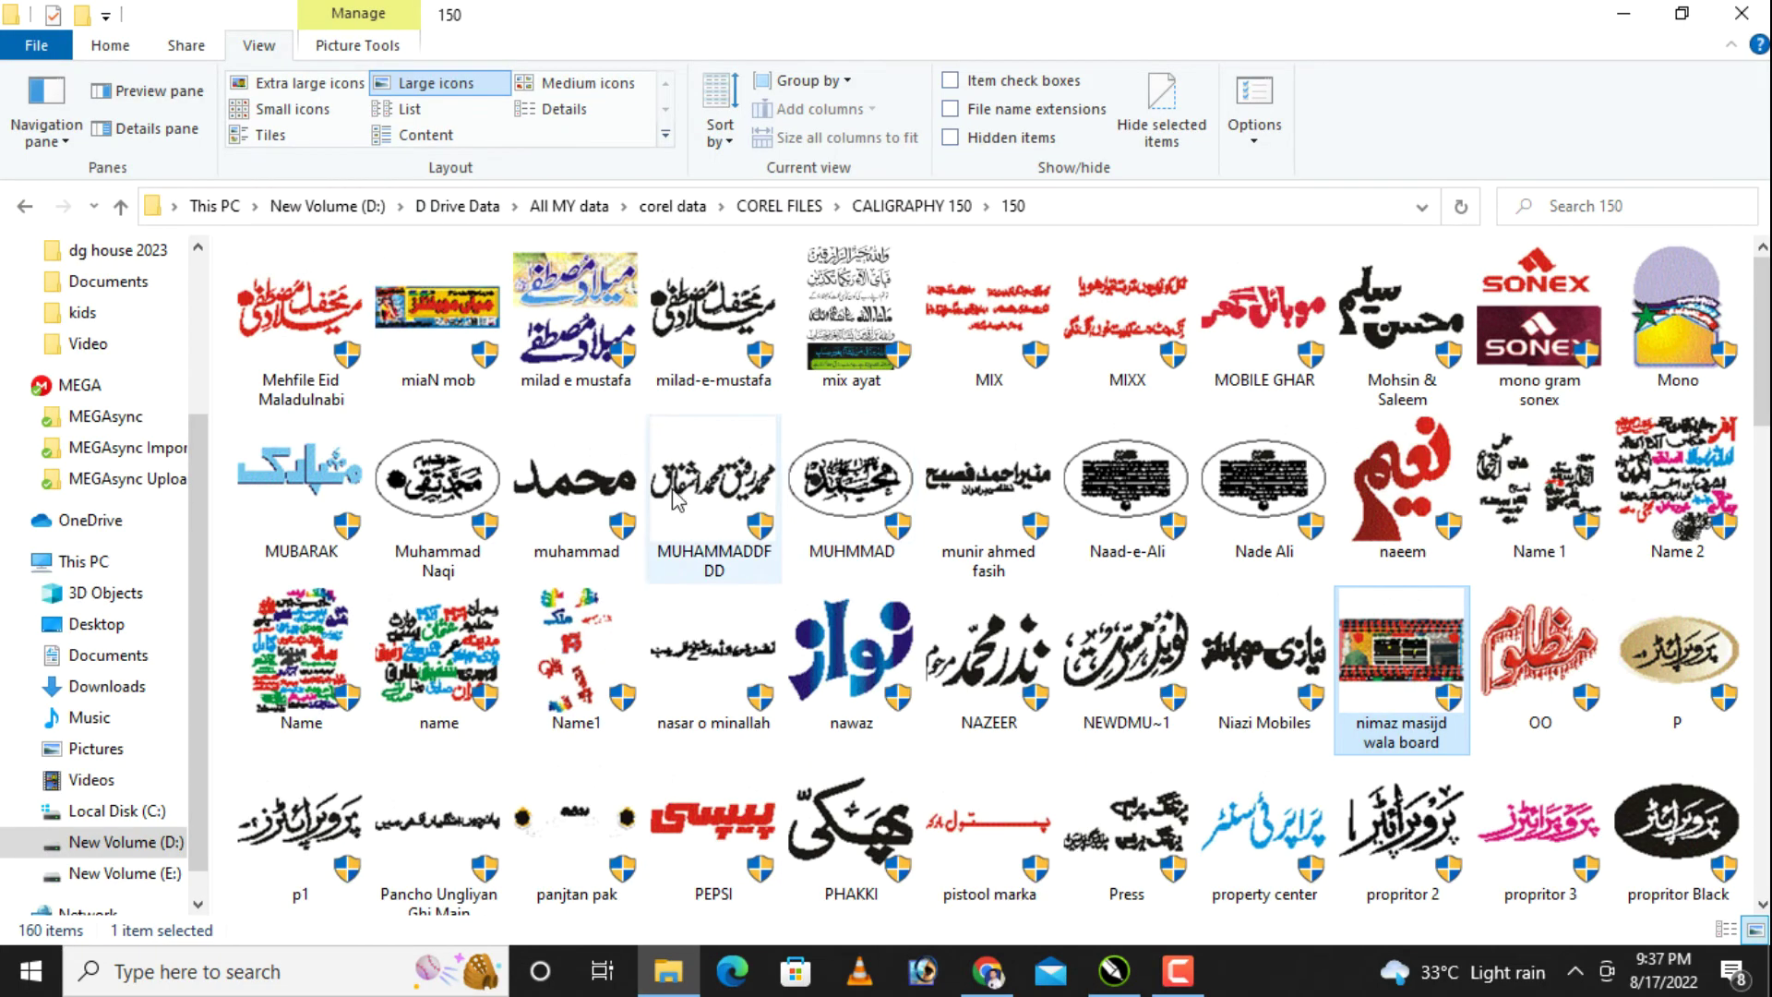
Step: Drag PUNJTAN PAK, raby zidni, rafique, rahman, raja pakistani and raja shoes into CorelDRAW
double_click(700, 494)
scroll(598, 554, down, 3)
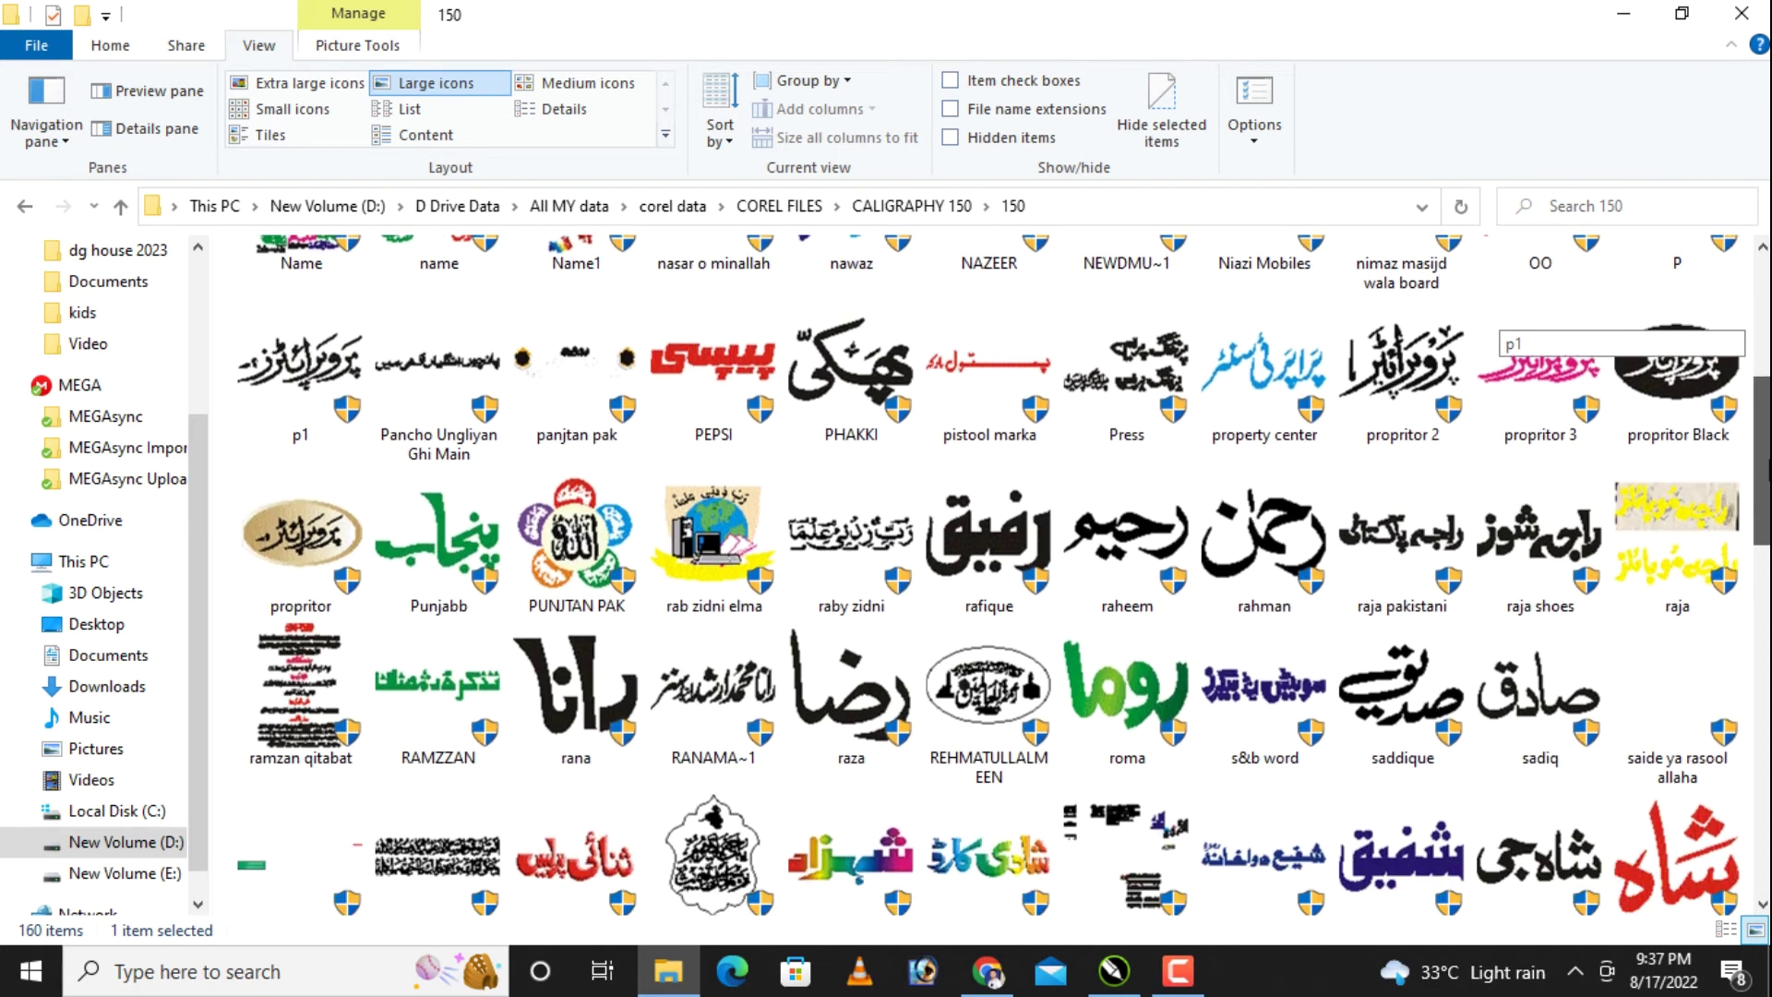
click(598, 492)
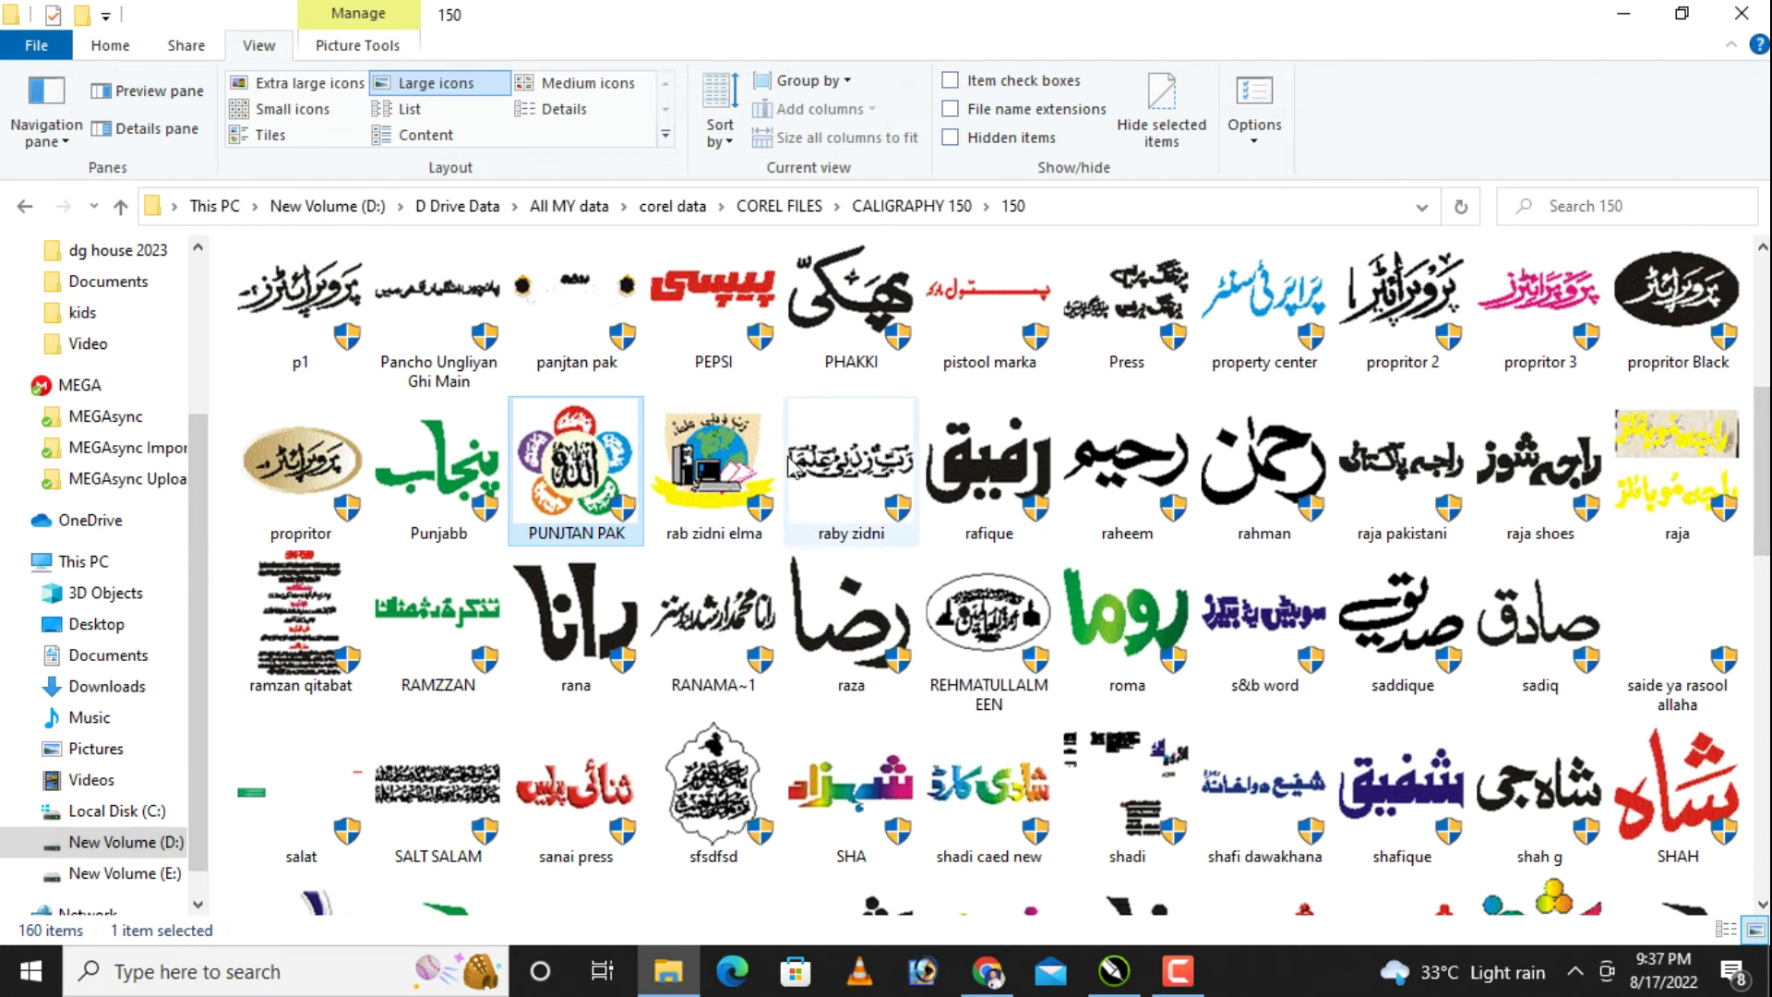
ctrl+click(851, 471)
ctrl+click(988, 471)
ctrl+click(1265, 471)
ctrl+click(1402, 471)
ctrl+click(1540, 471)
drag(626, 471, 801, 434)
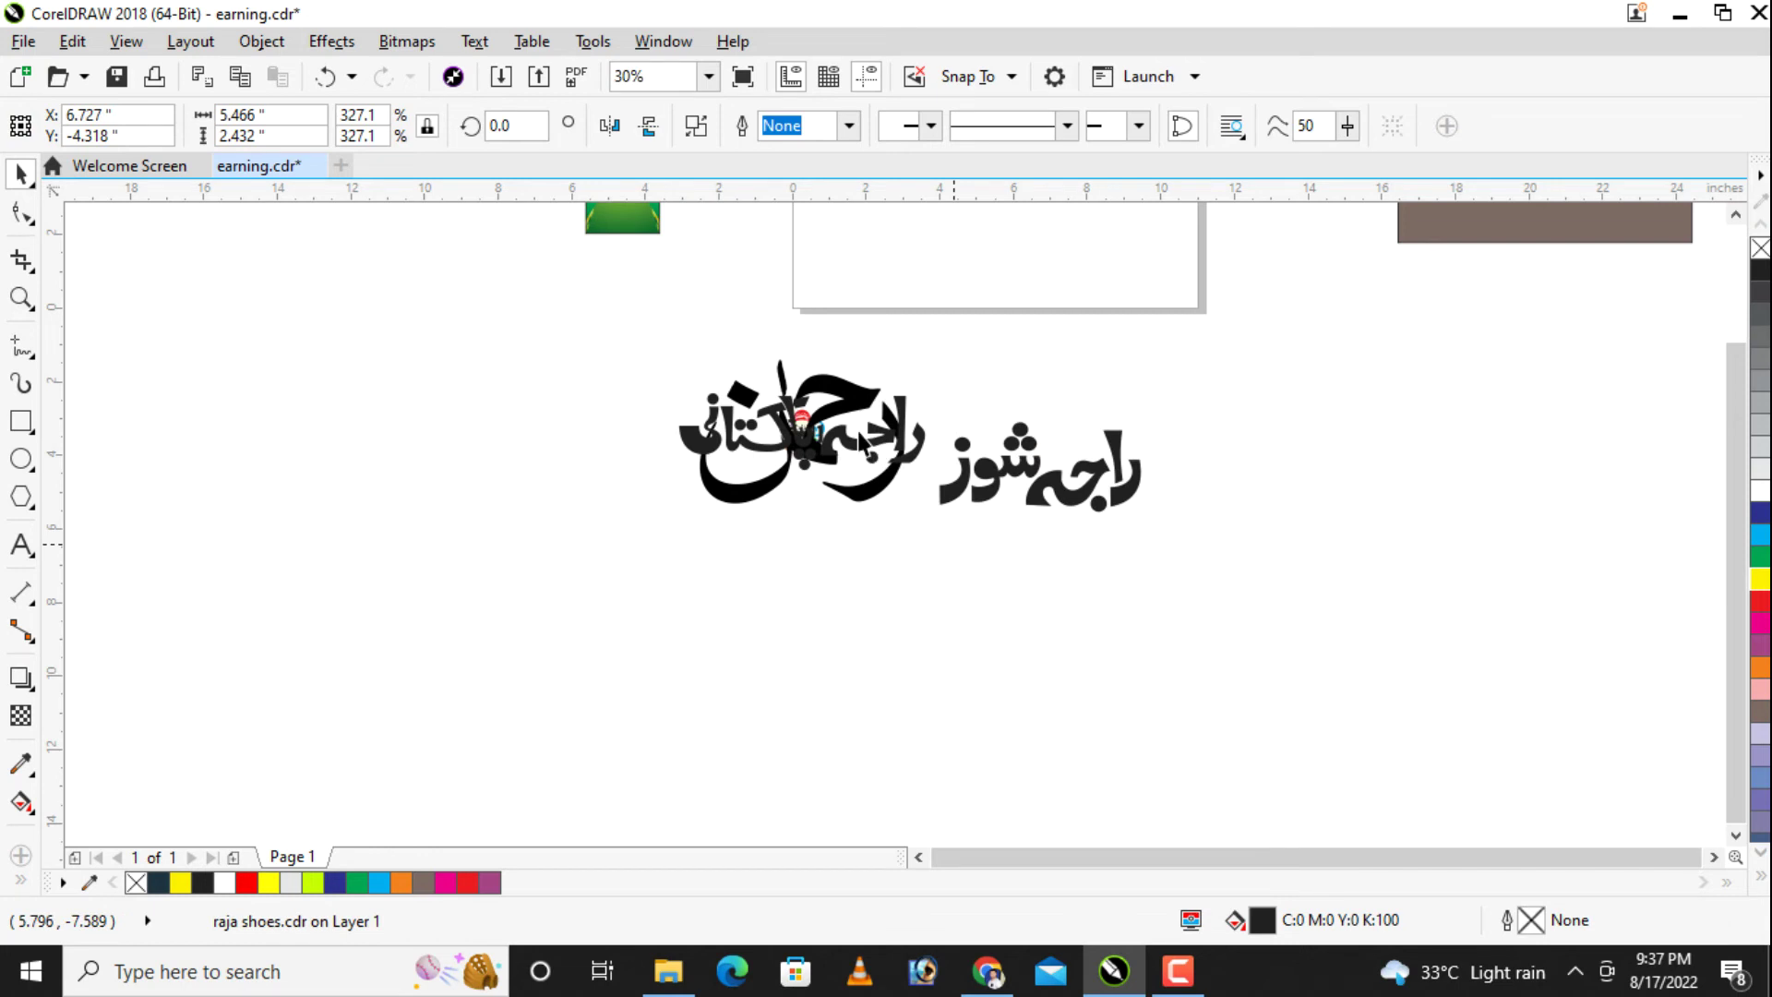
Step: Try rotating the rahman logo, undo it, and move rahman aside
key(Escape)
double_click(753, 489)
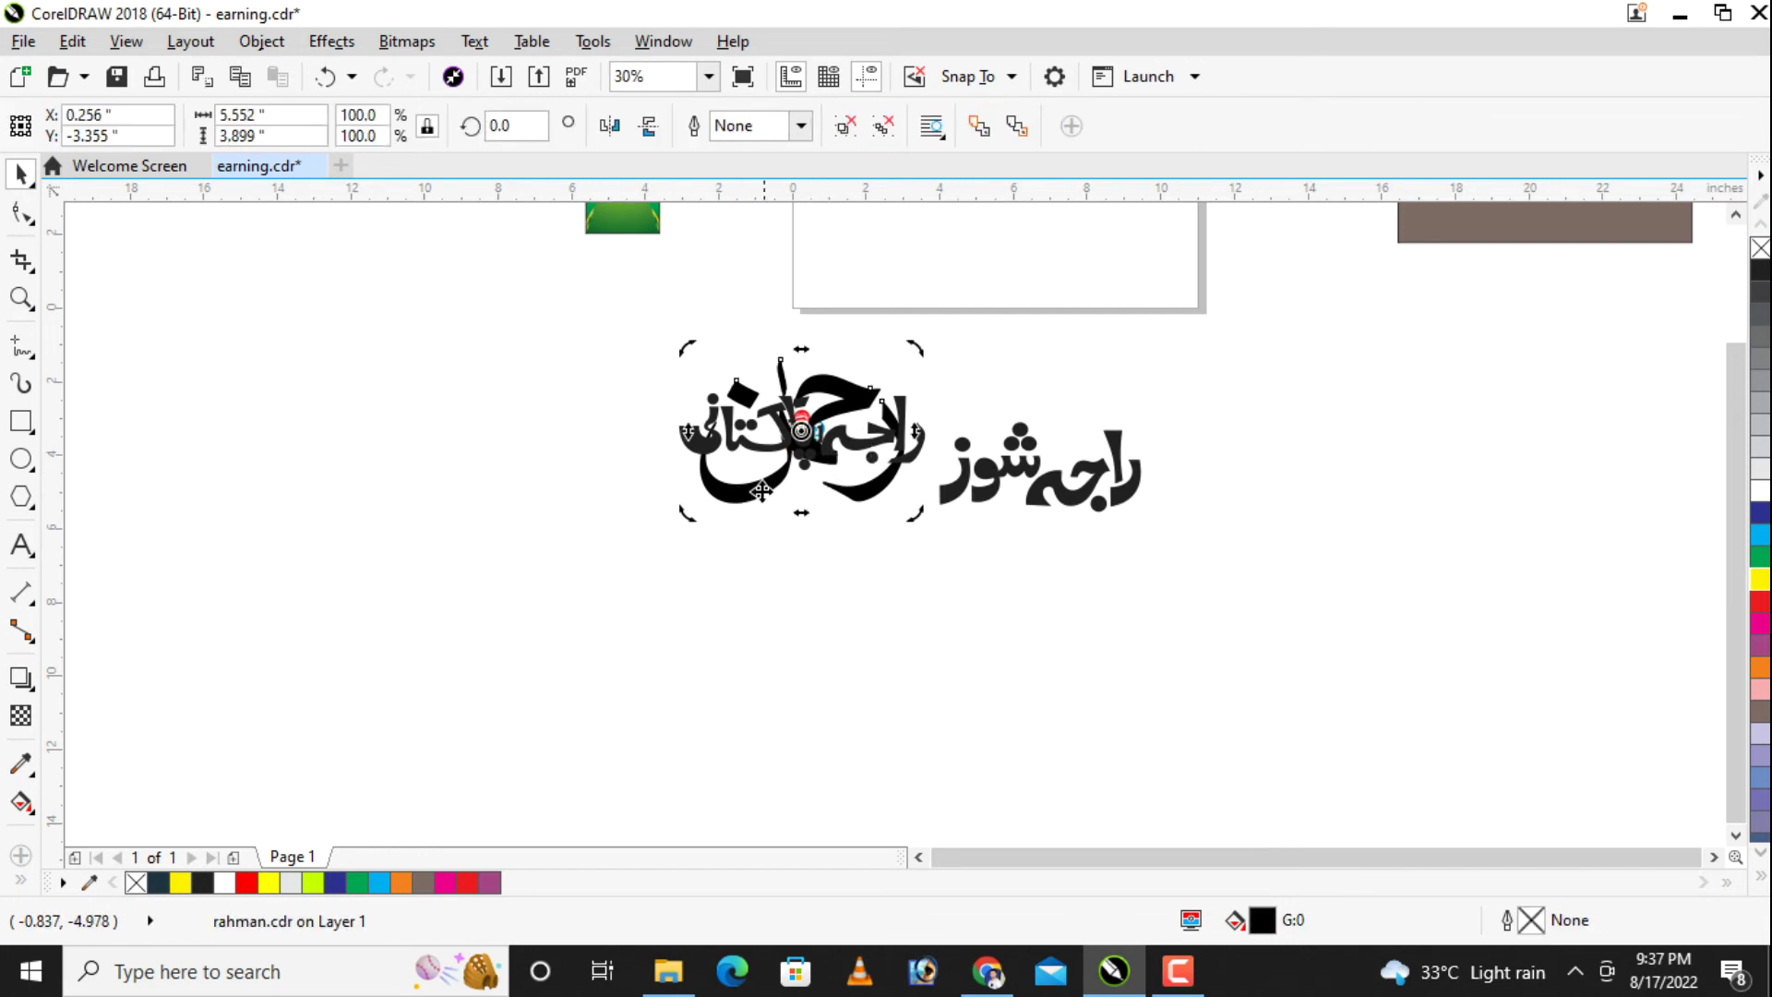
drag(707, 541, 744, 640)
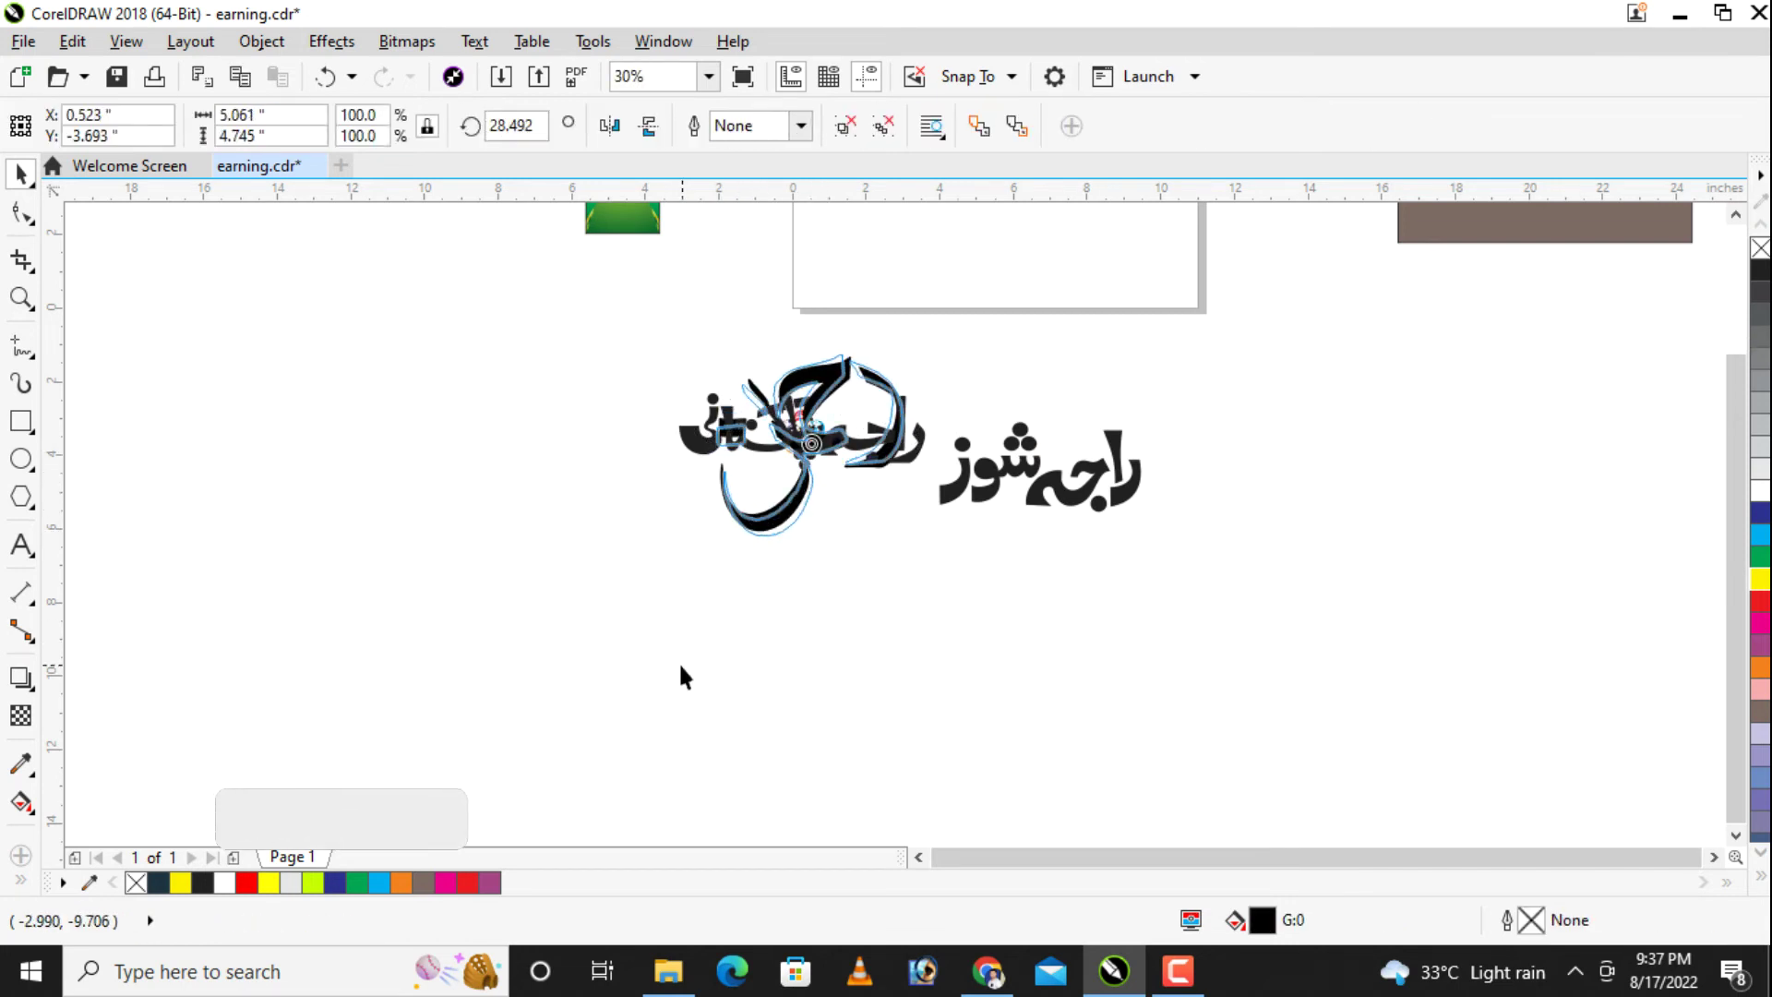
drag(707, 540, 871, 443)
drag(913, 545, 828, 468)
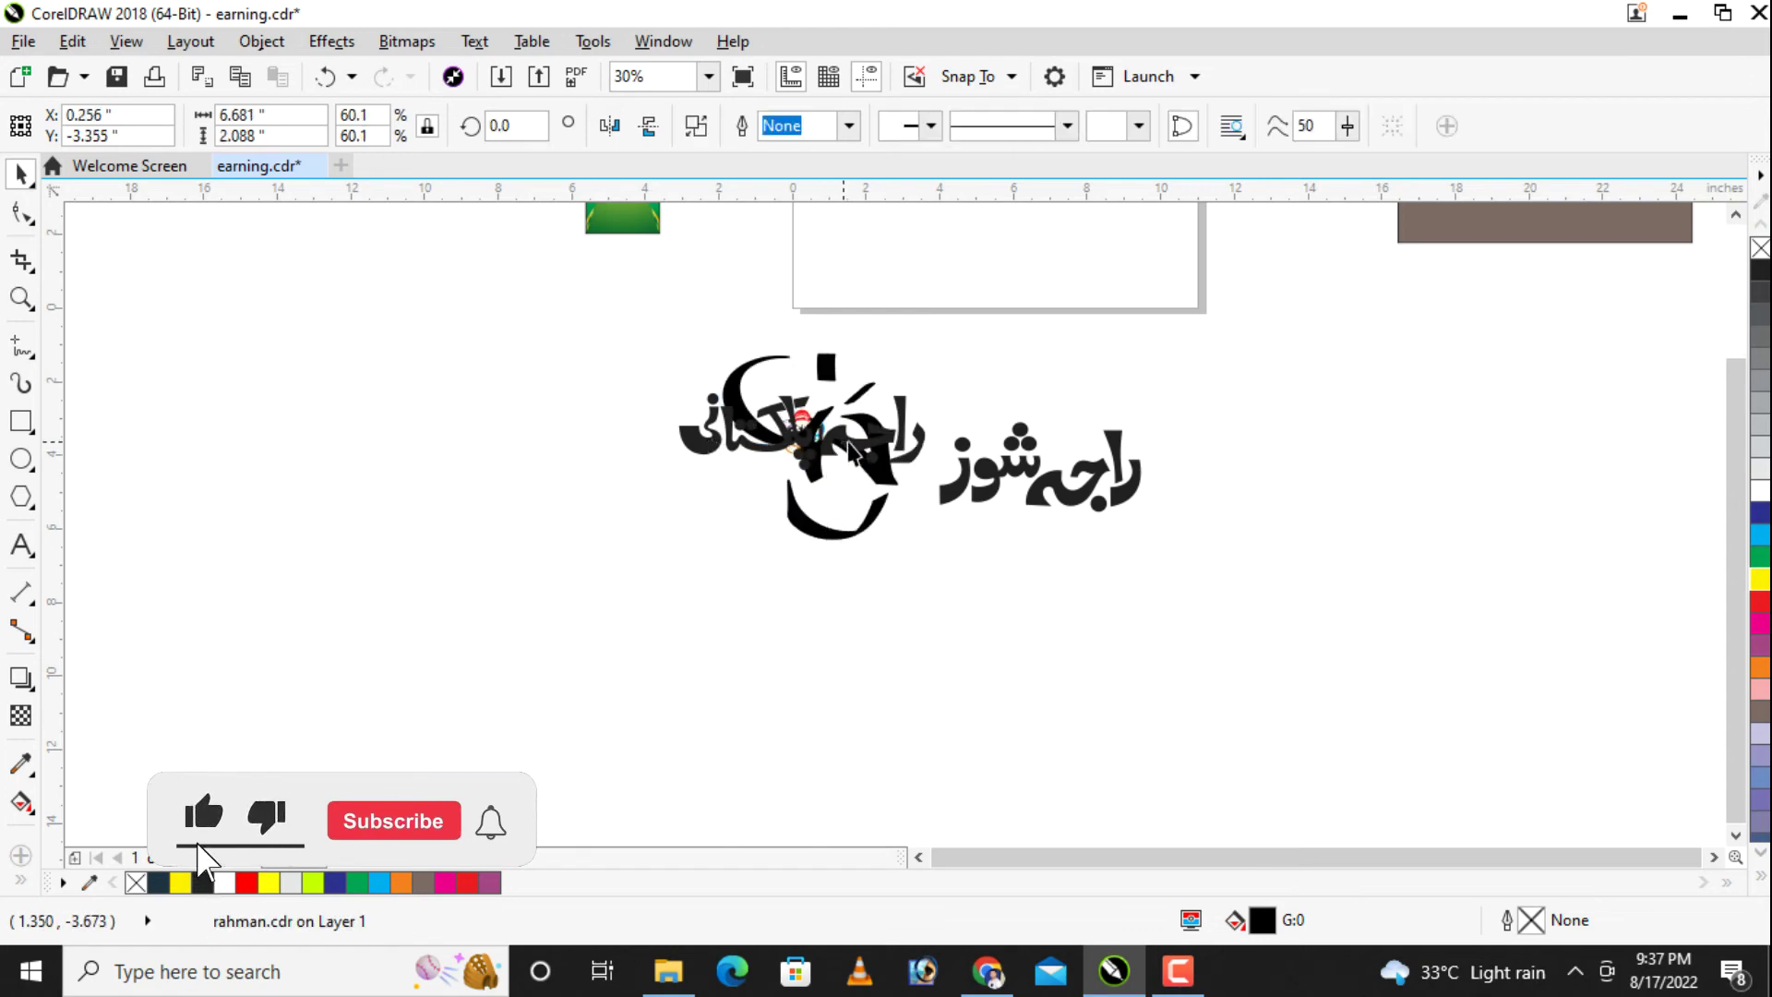
key(ctrl+z)
key(ctrl+z)
drag(857, 455, 600, 461)
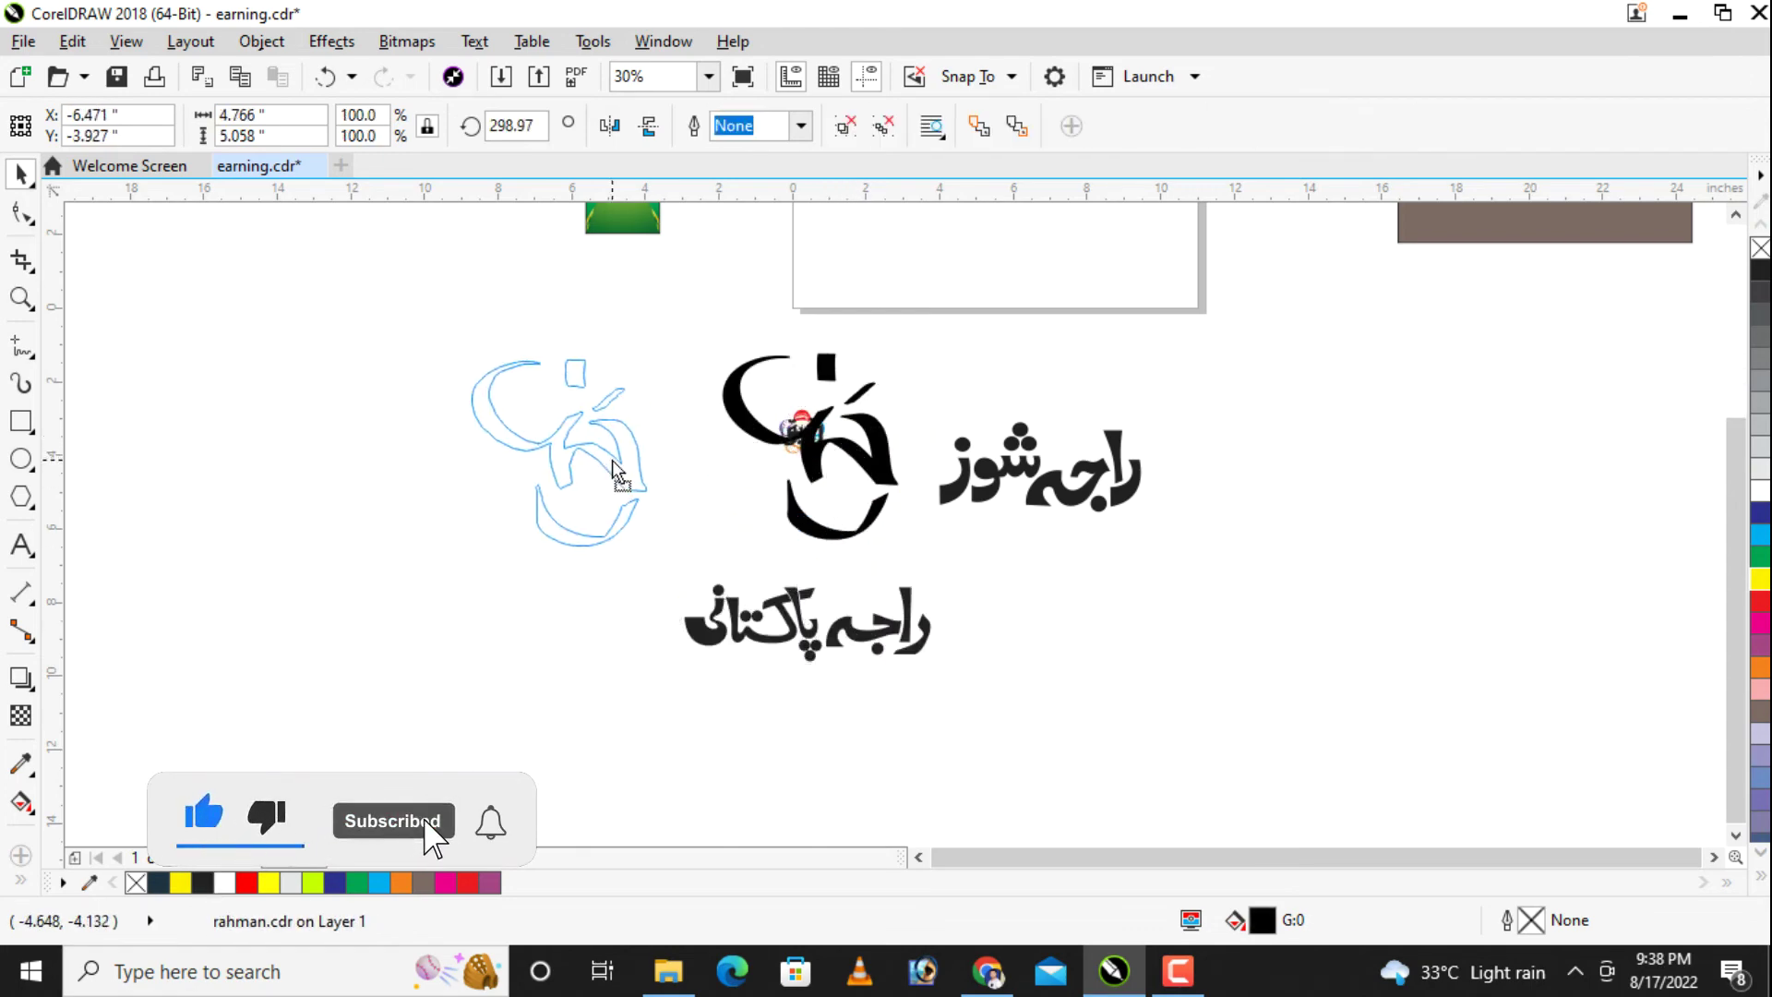
mouse_move(803, 429)
mouse_down()
mouse_move(923, 383)
mouse_move(1062, 507)
mouse_move(1094, 373)
mouse_up()
Step: Move raja shoes below rafique and enlarge the flower logo to about 362%
drag(978, 438, 1049, 600)
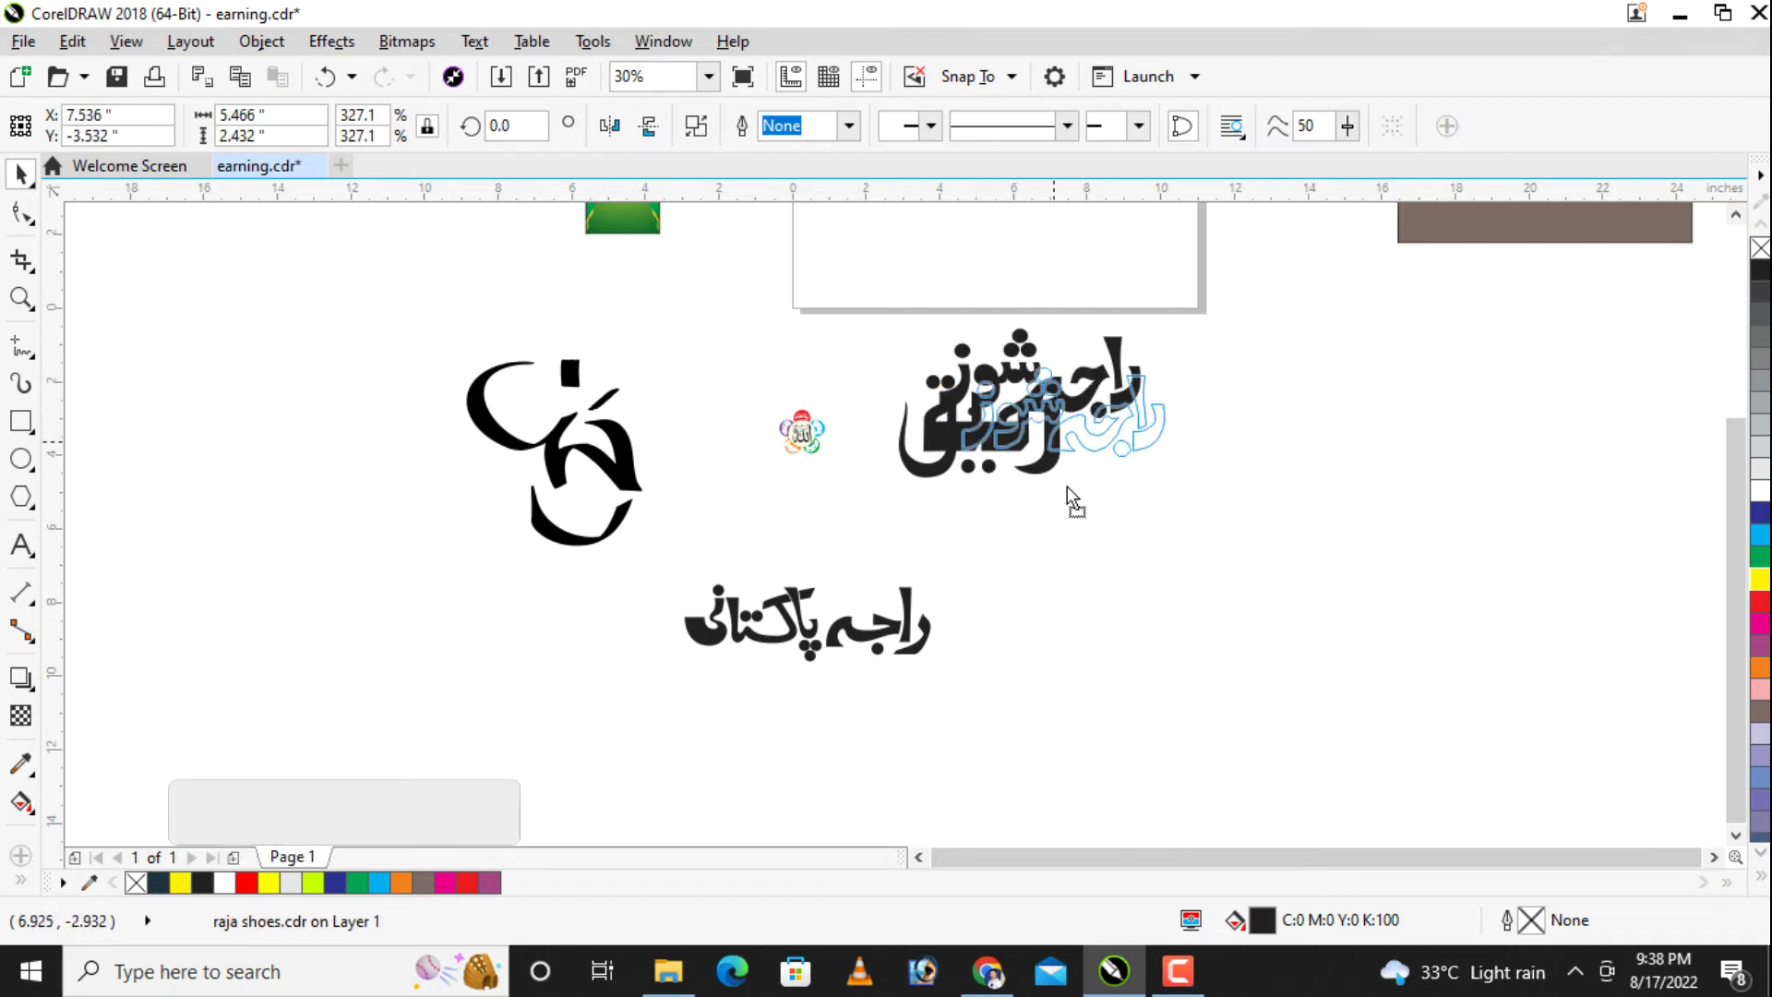
click(803, 431)
drag(833, 466, 955, 568)
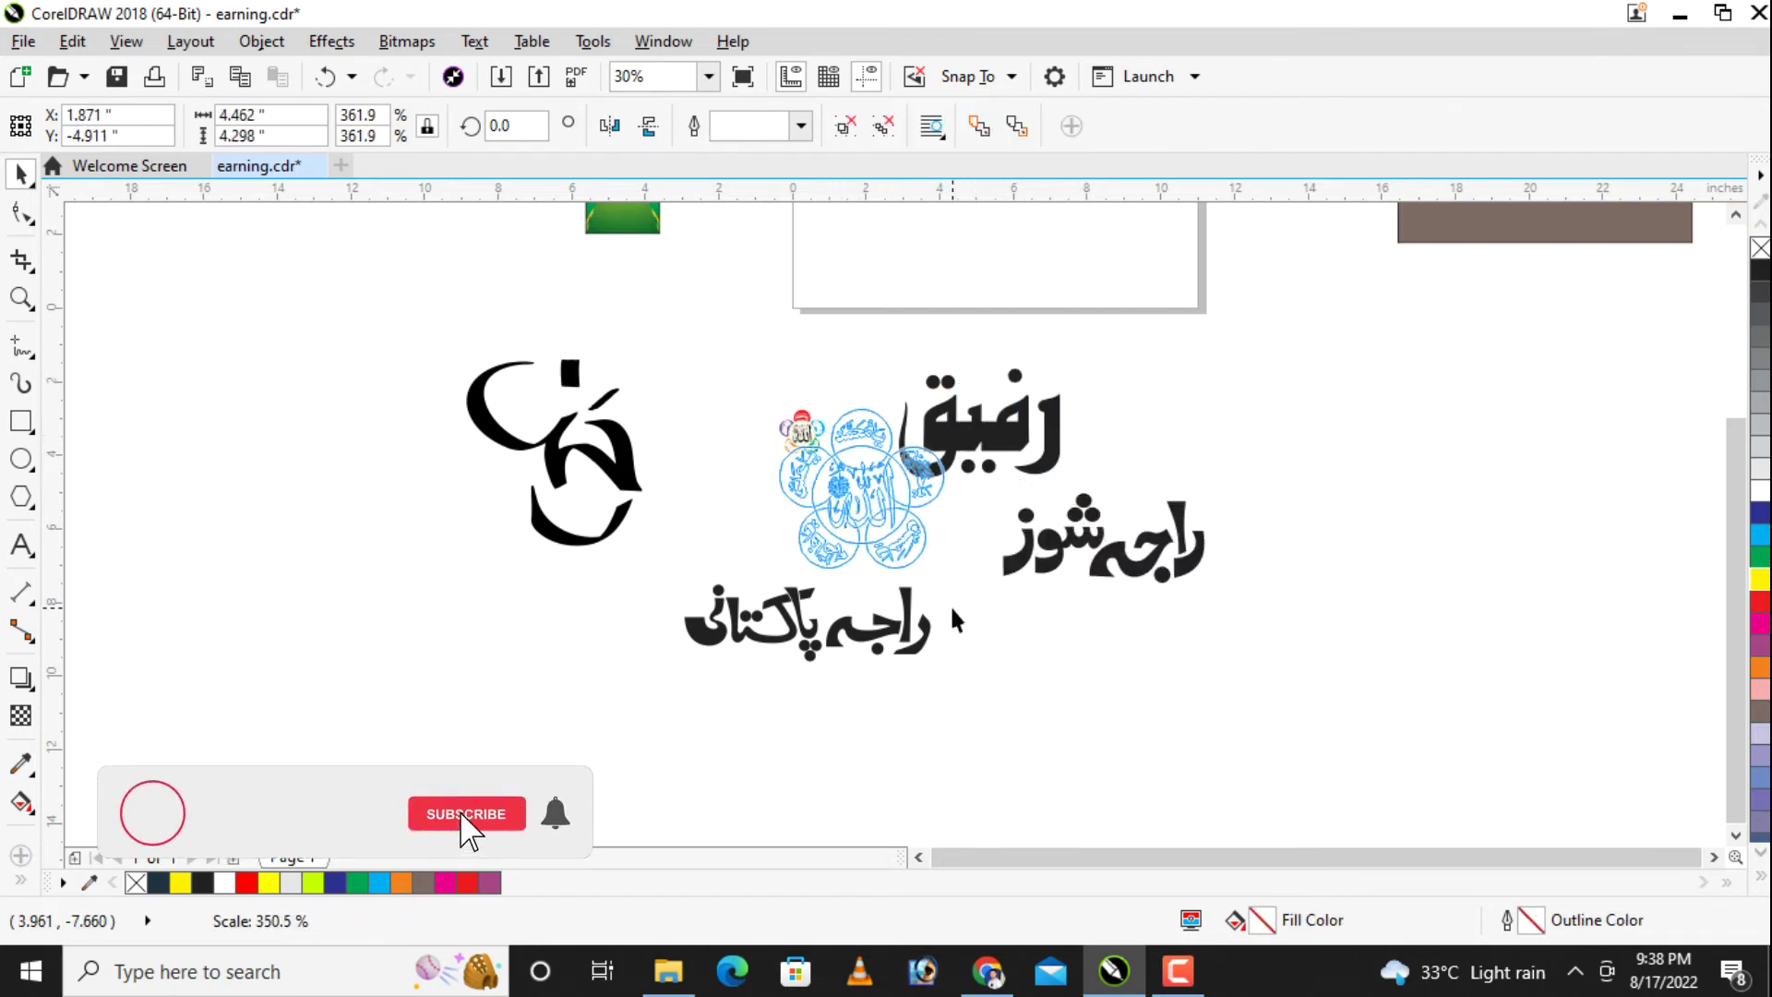
drag(863, 484, 770, 407)
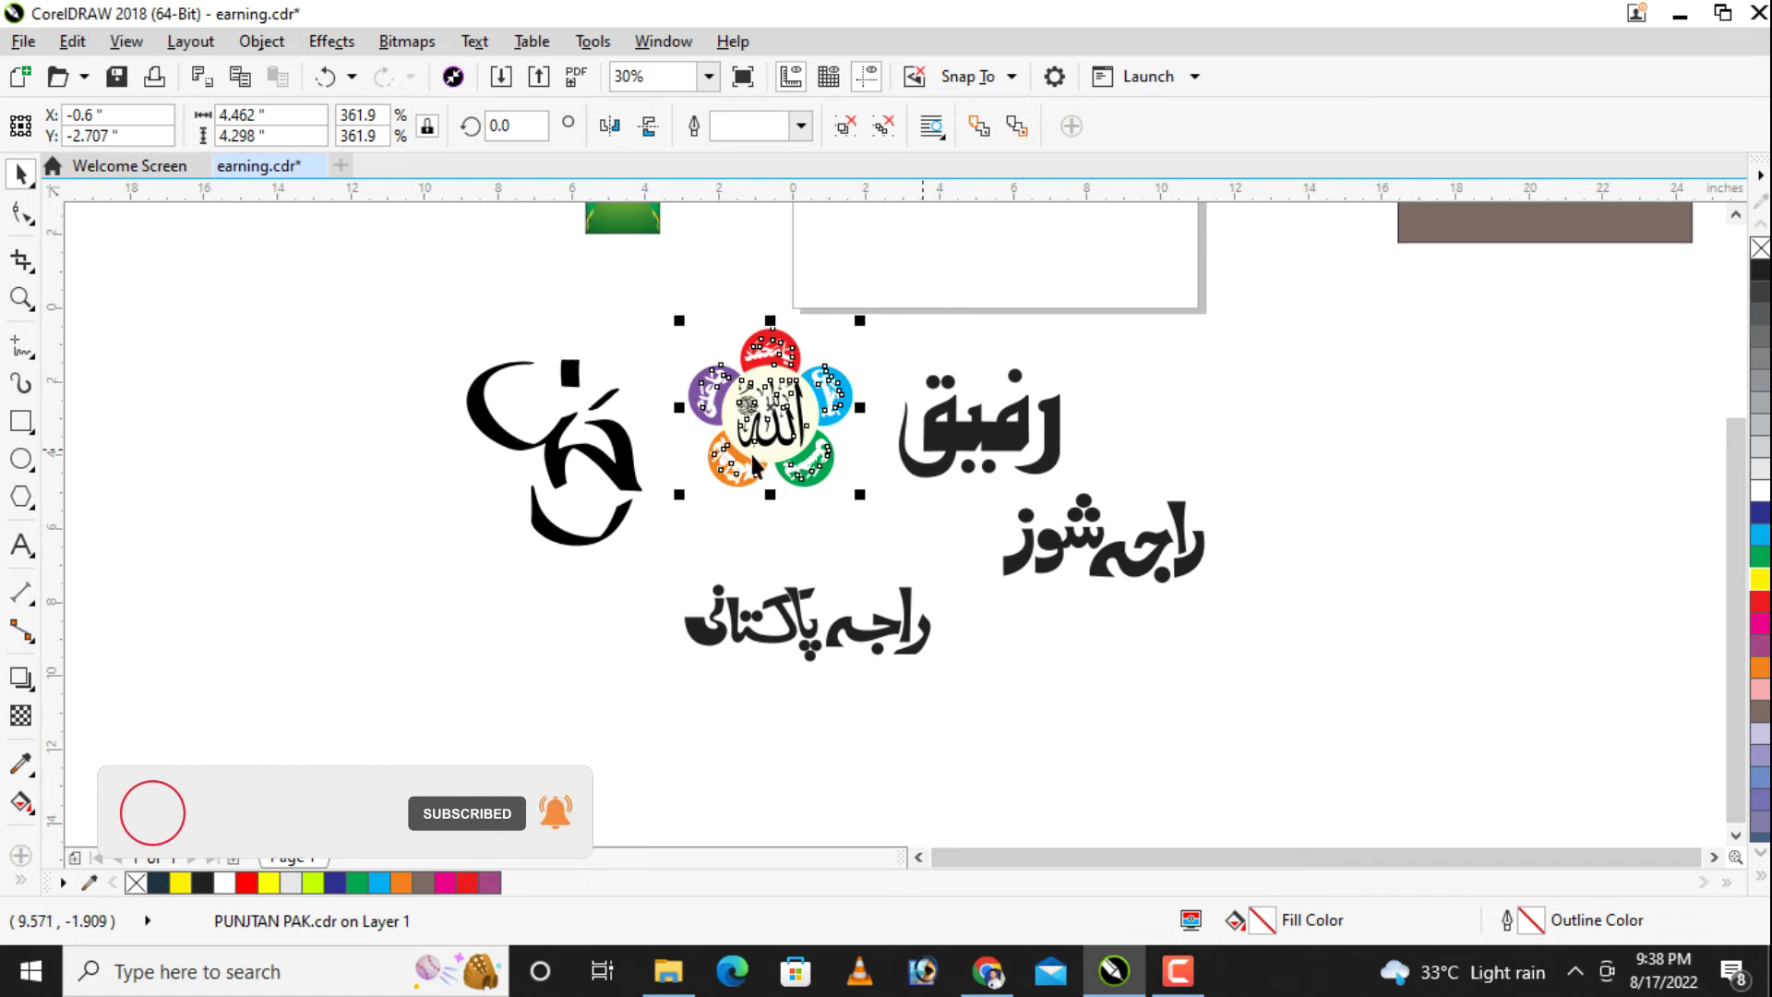
Step: Colour rafique blue, raja shoes and raja pakistani red, and rahman cyan
click(979, 424)
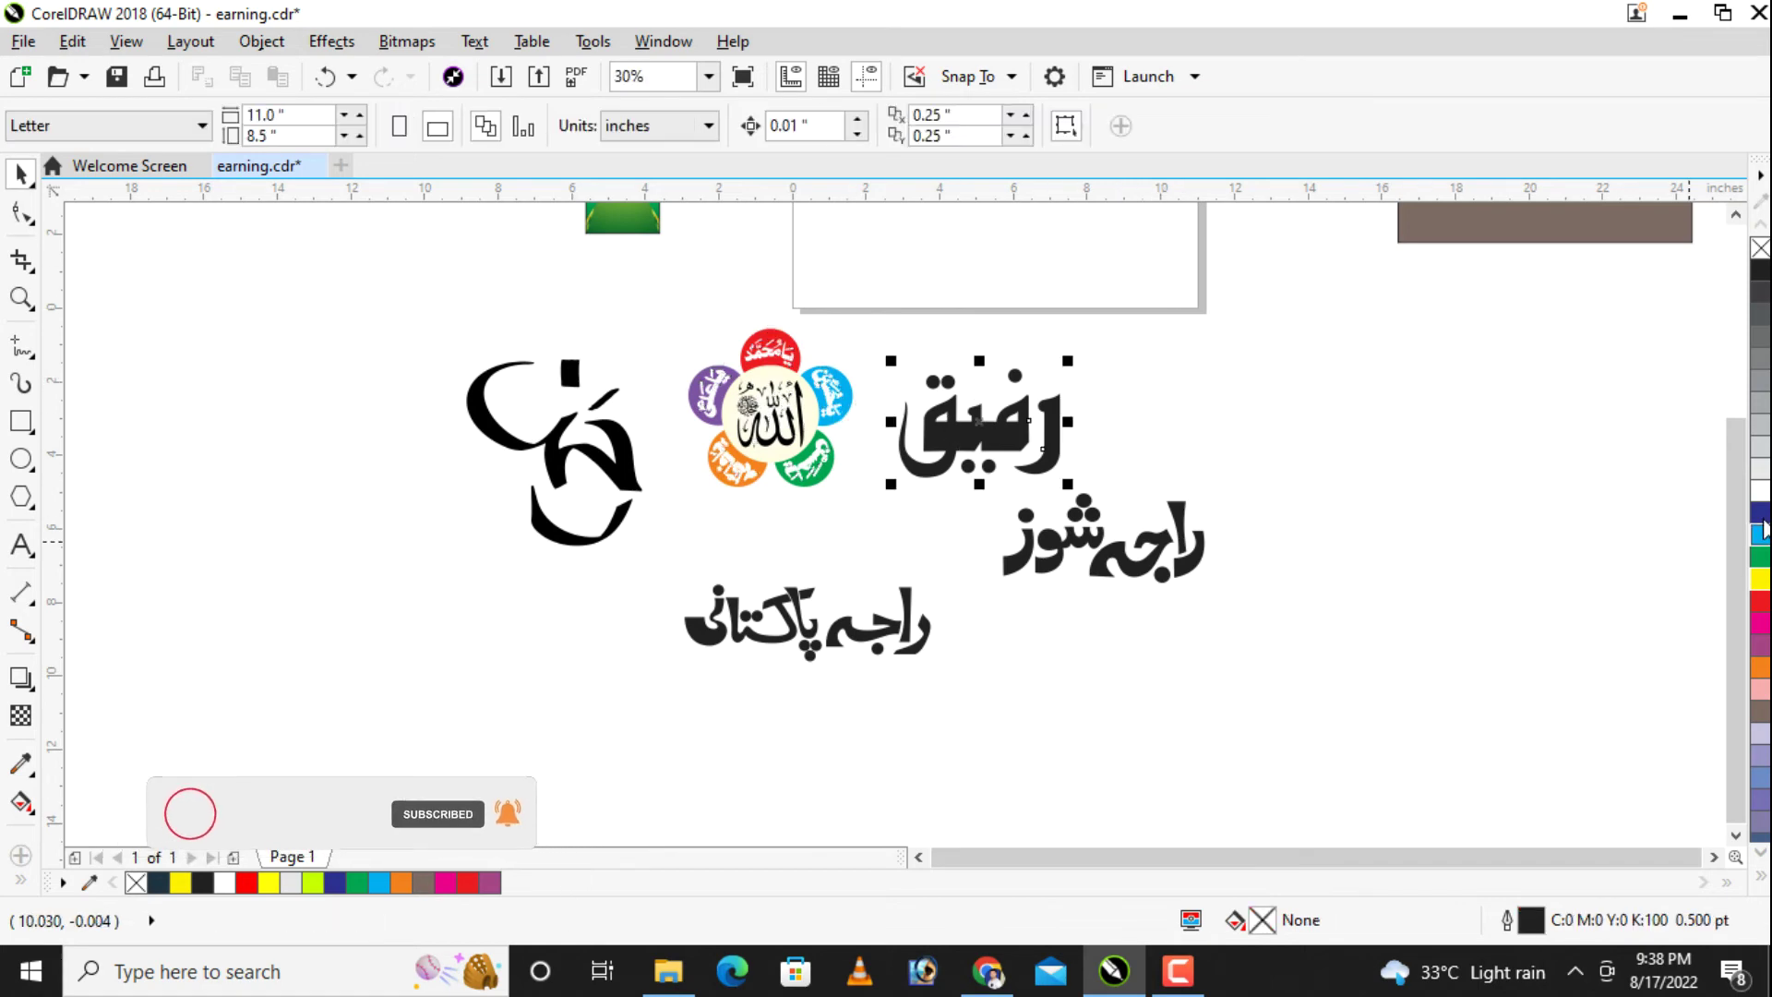
click(1195, 556)
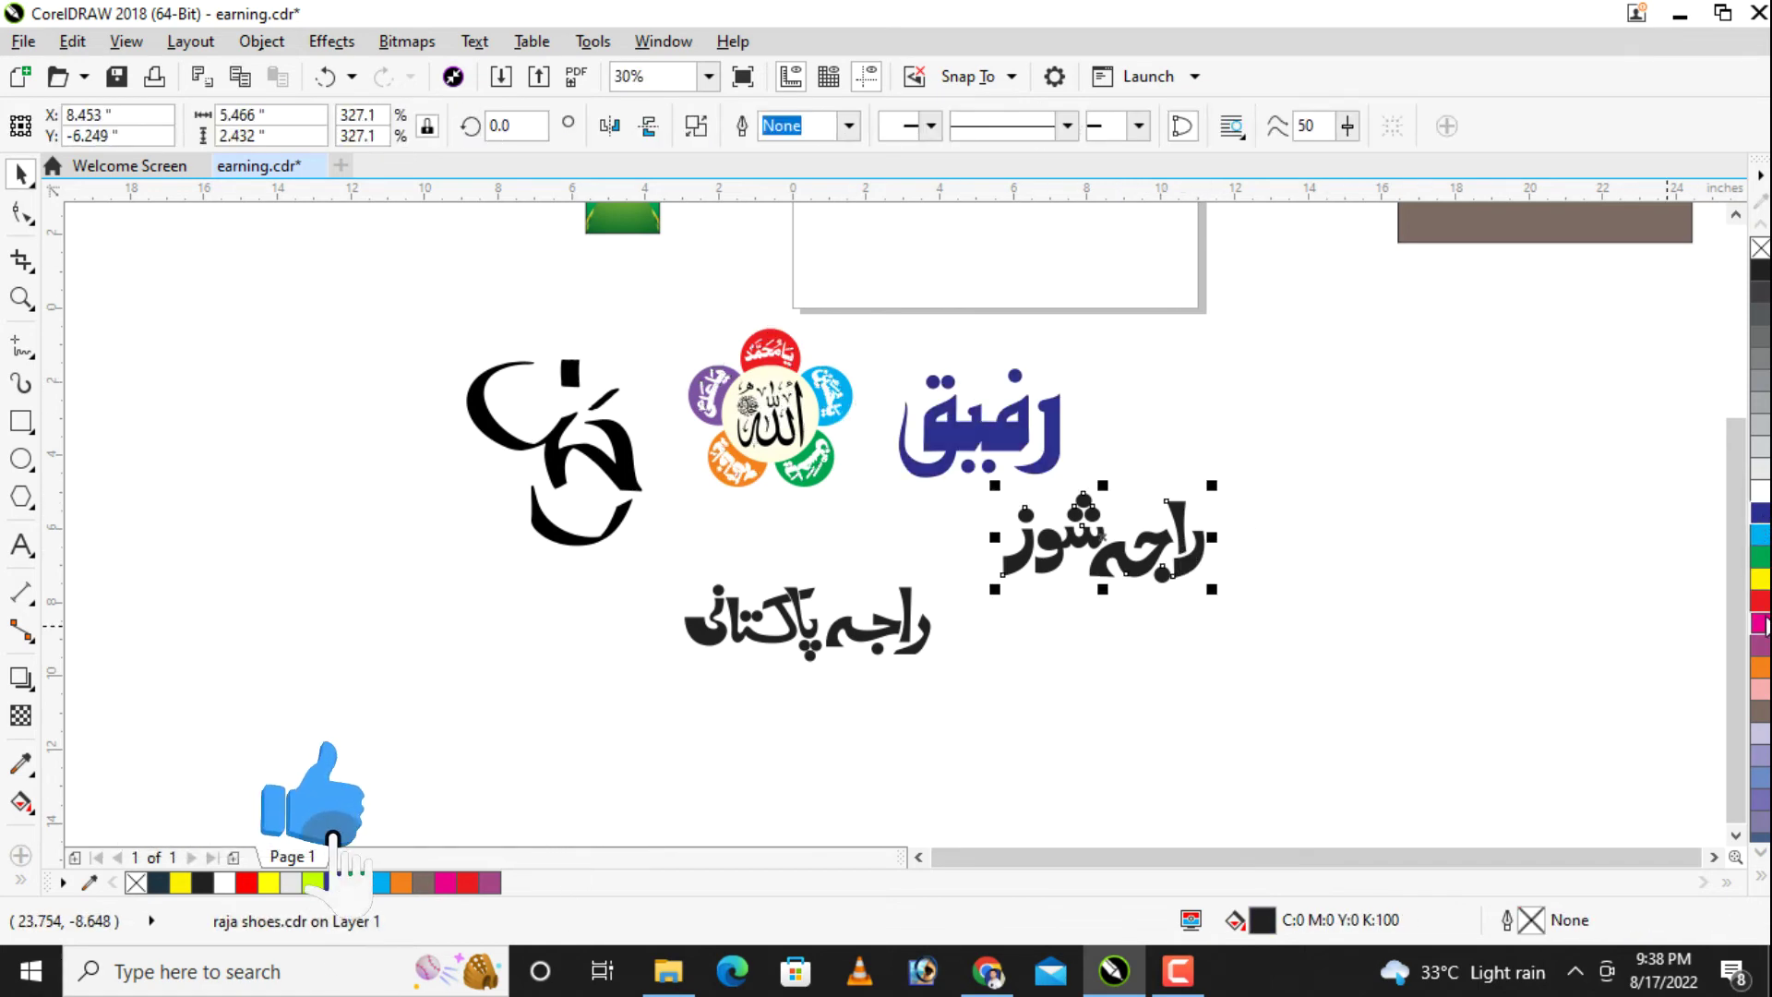
click(877, 628)
click(1760, 601)
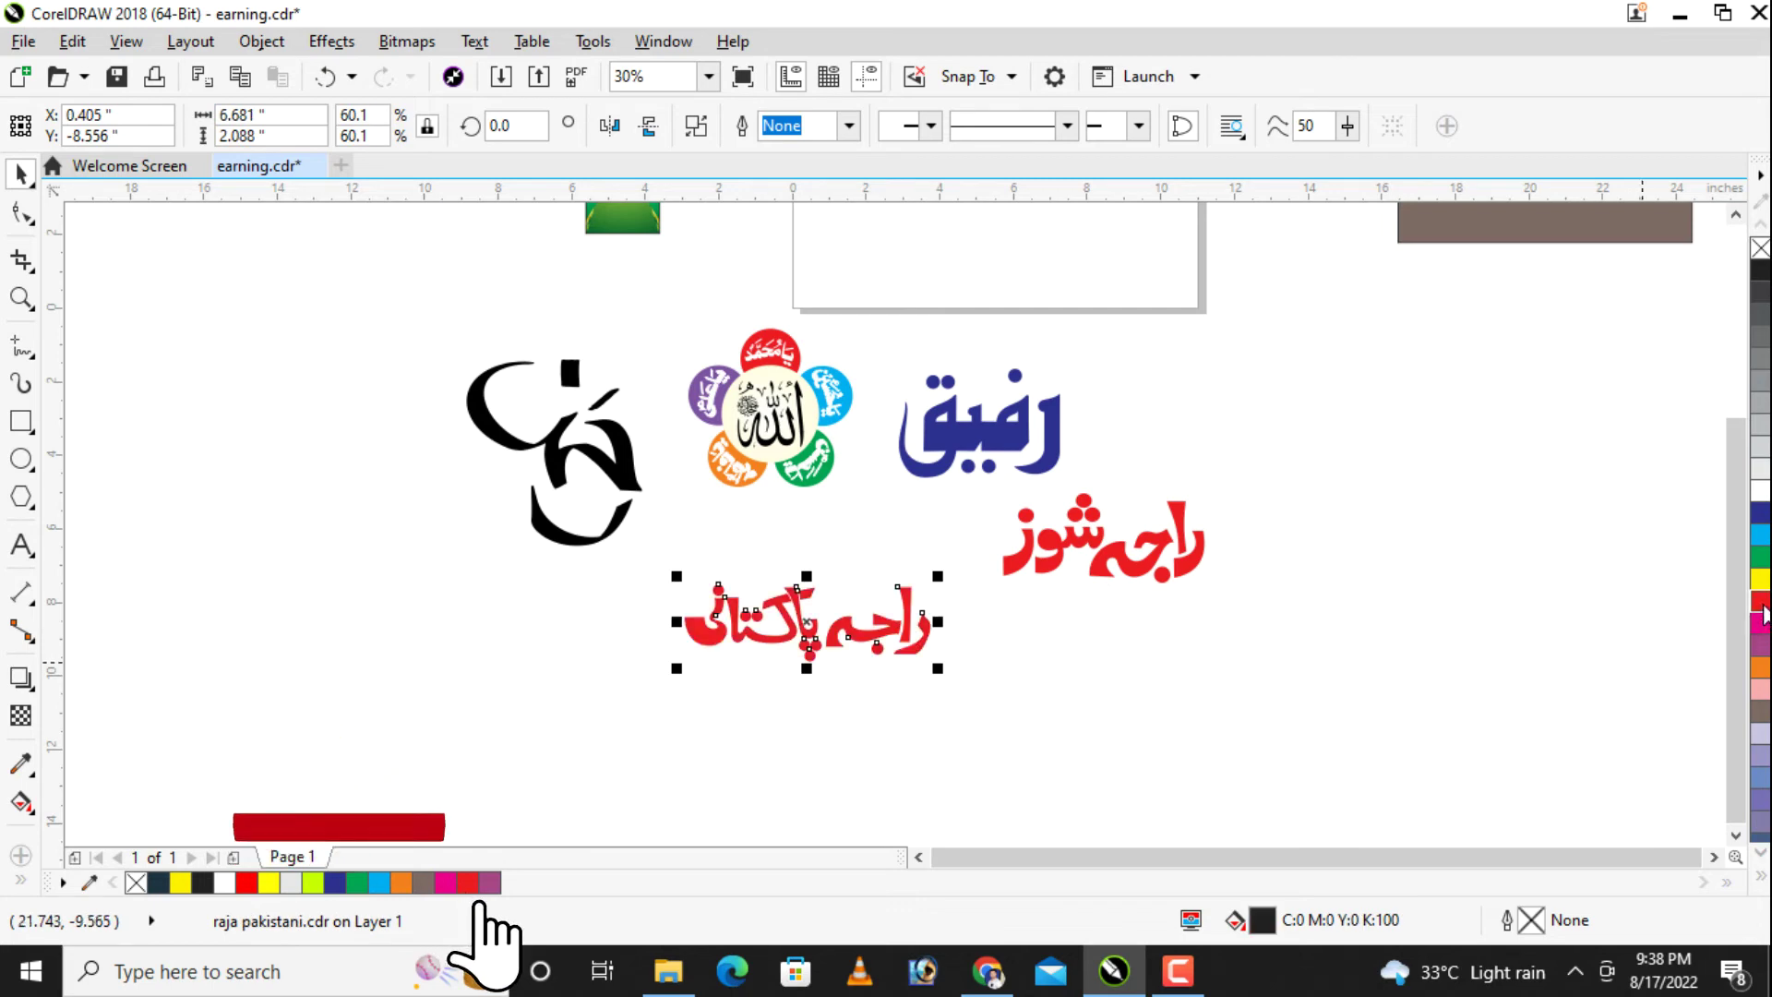
click(666, 472)
click(572, 434)
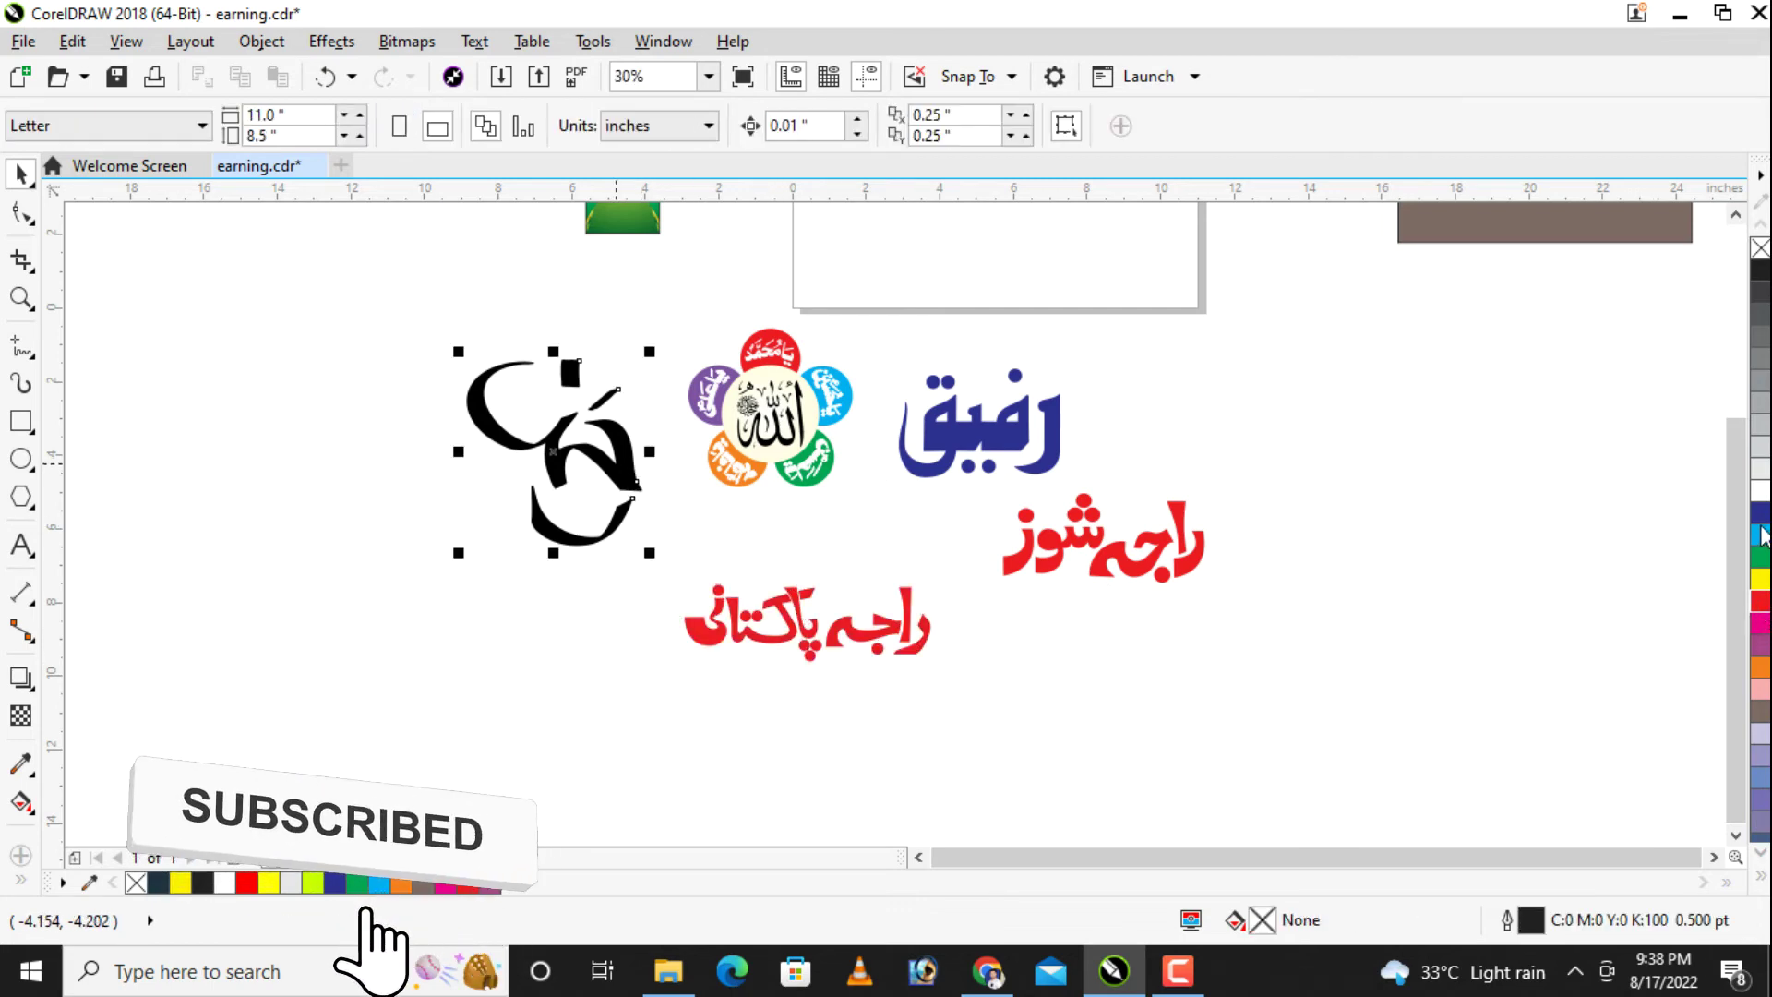
click(1760, 534)
Step: Marquee-select all 18 logo objects and delete them from the page
click(739, 475)
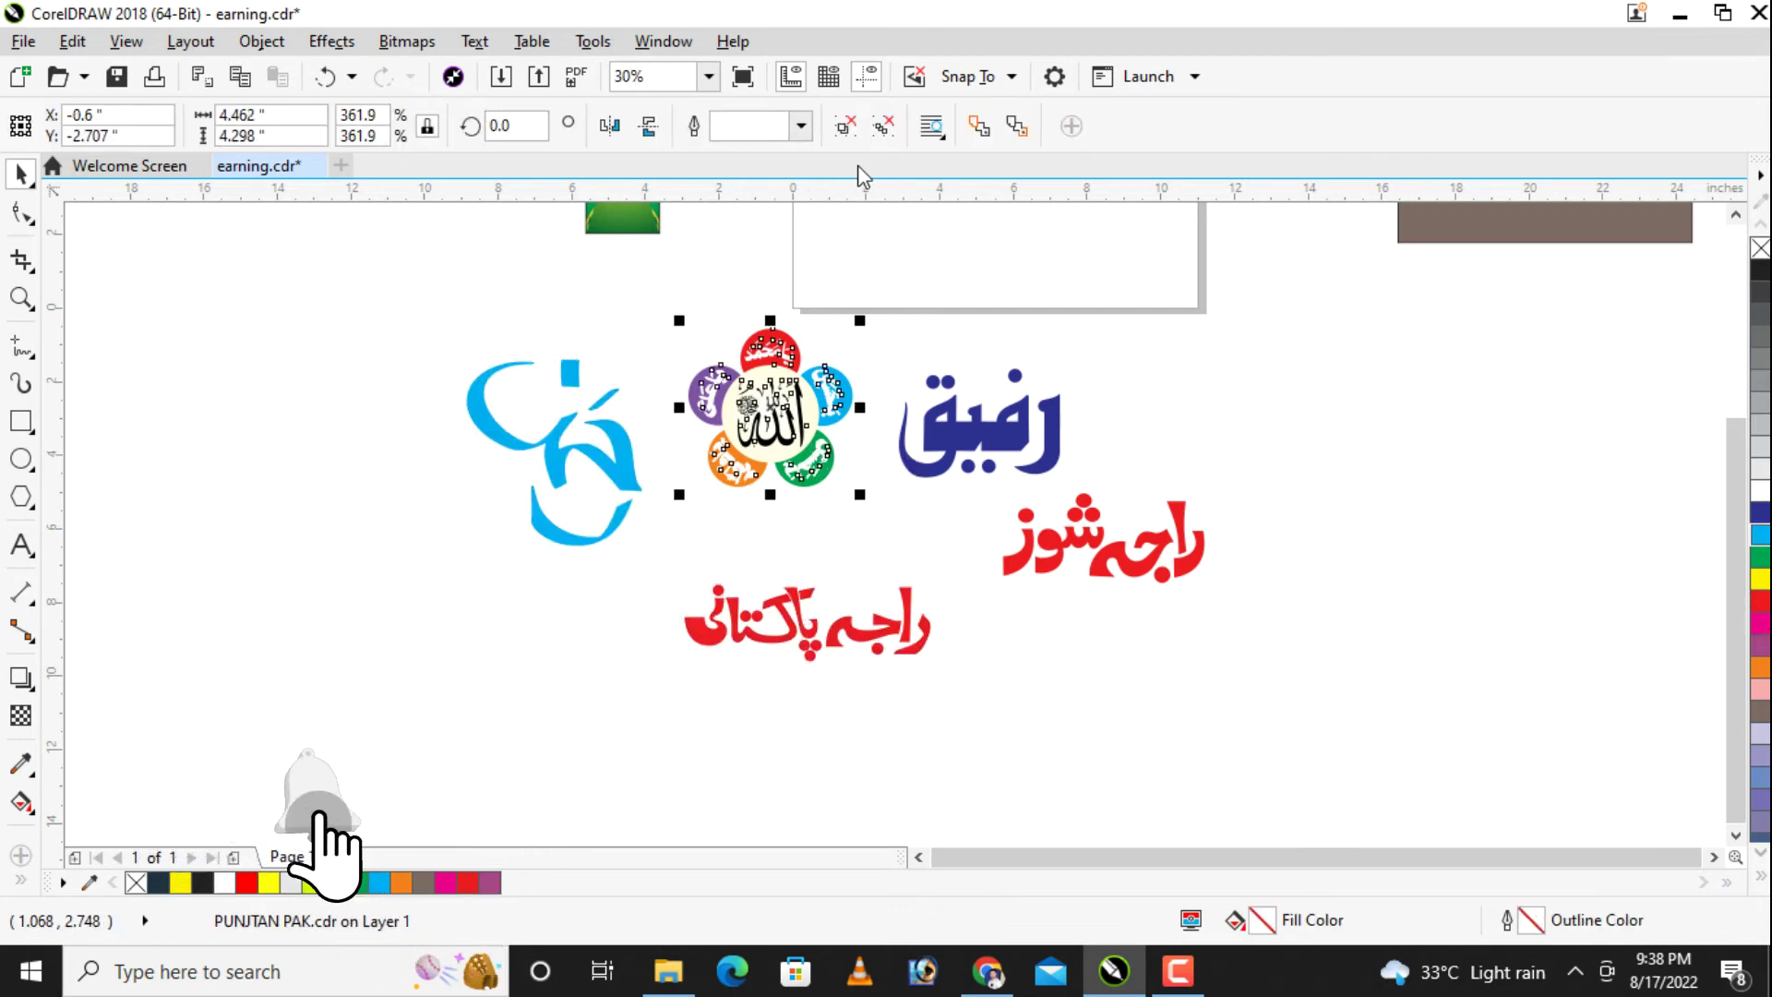
click(832, 341)
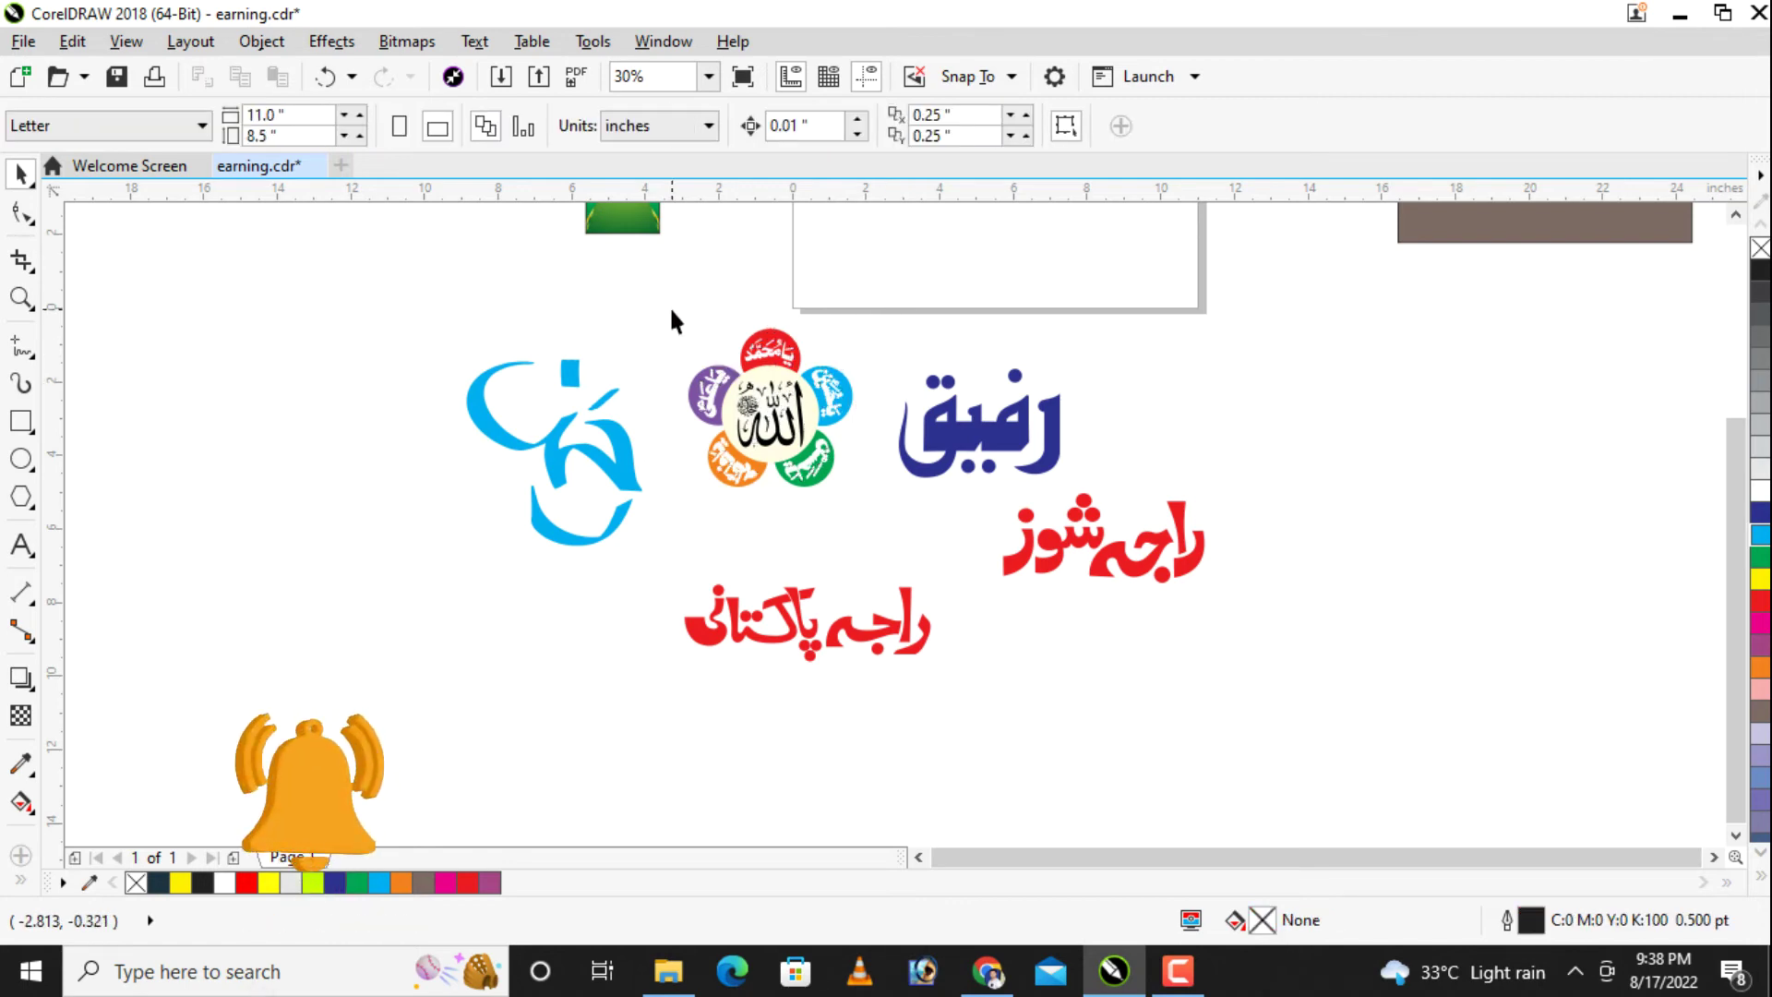
drag(384, 286, 805, 535)
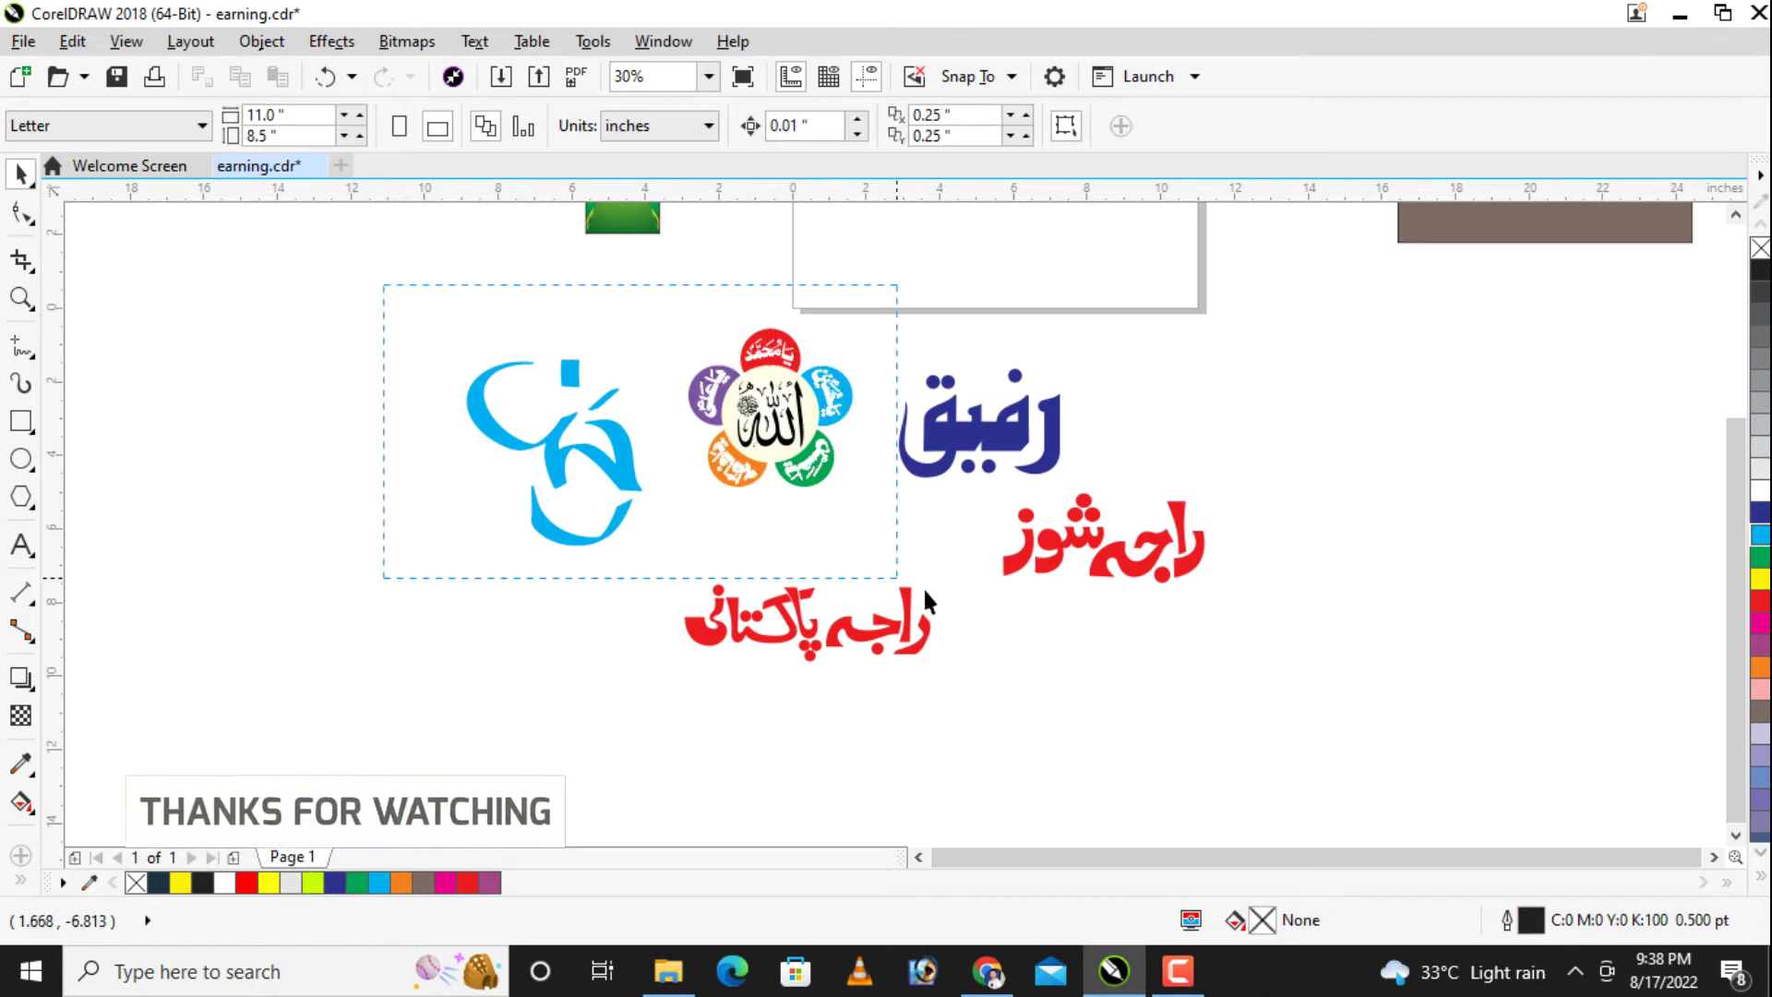
drag(1334, 730, 1334, 730)
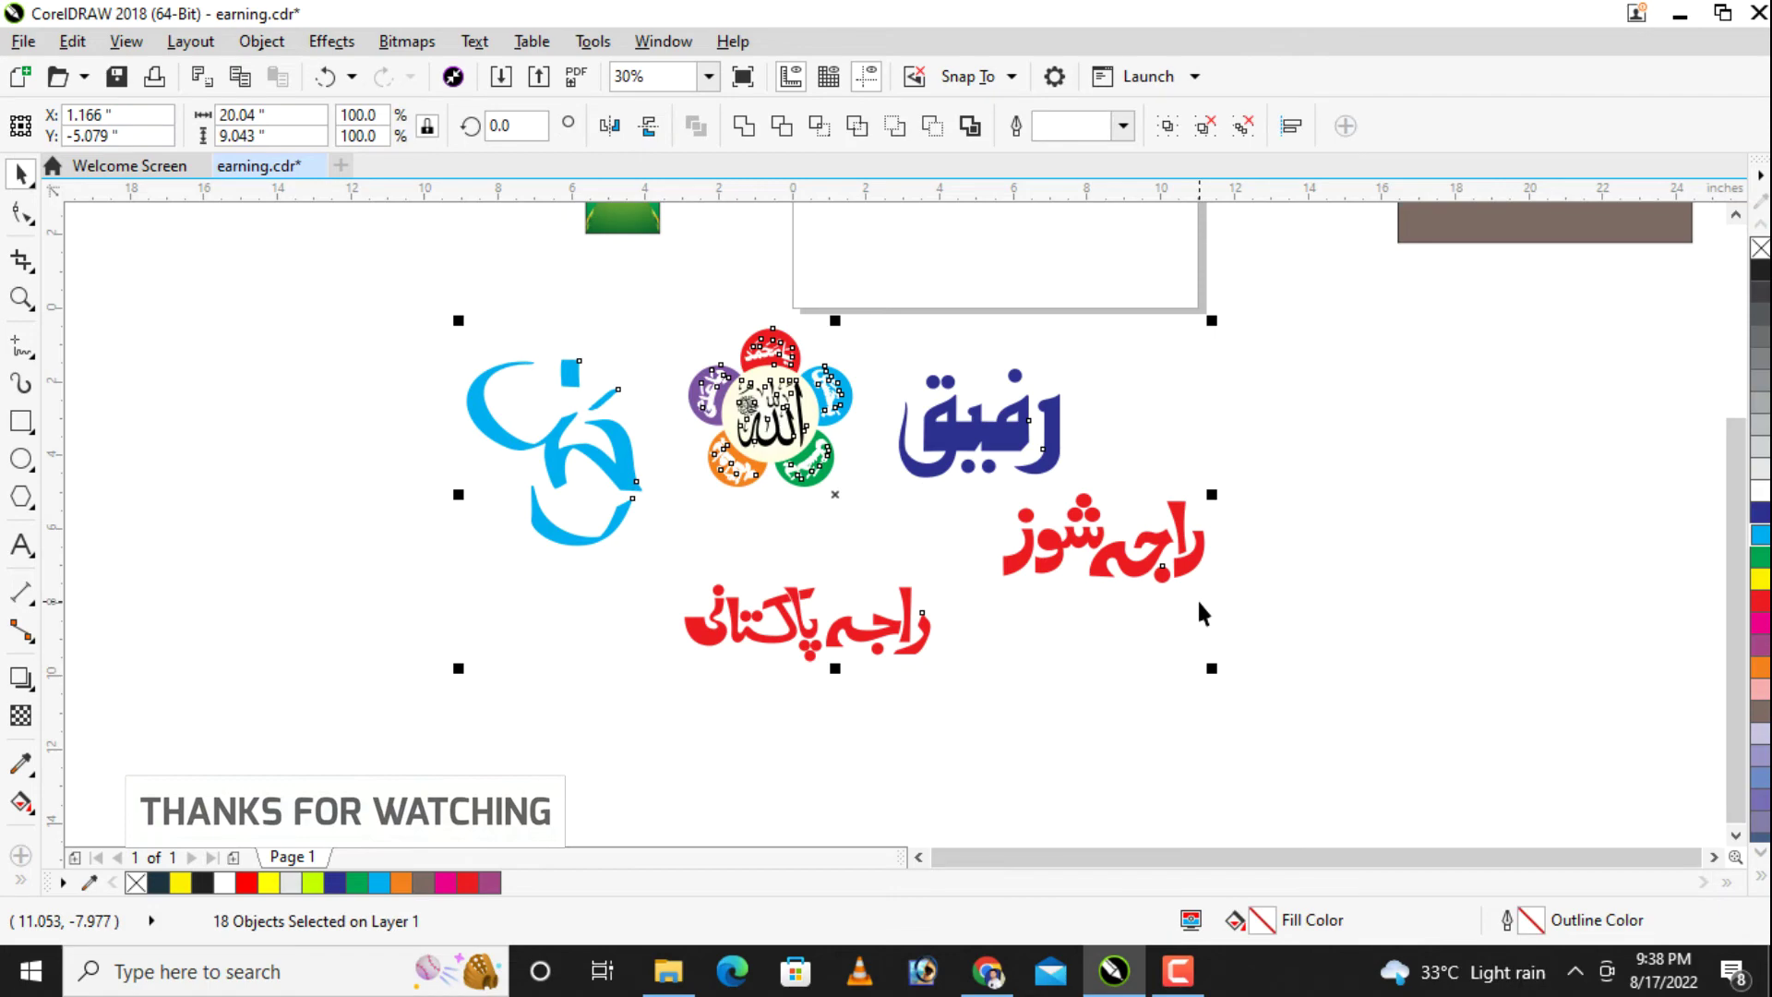
key(Delete)
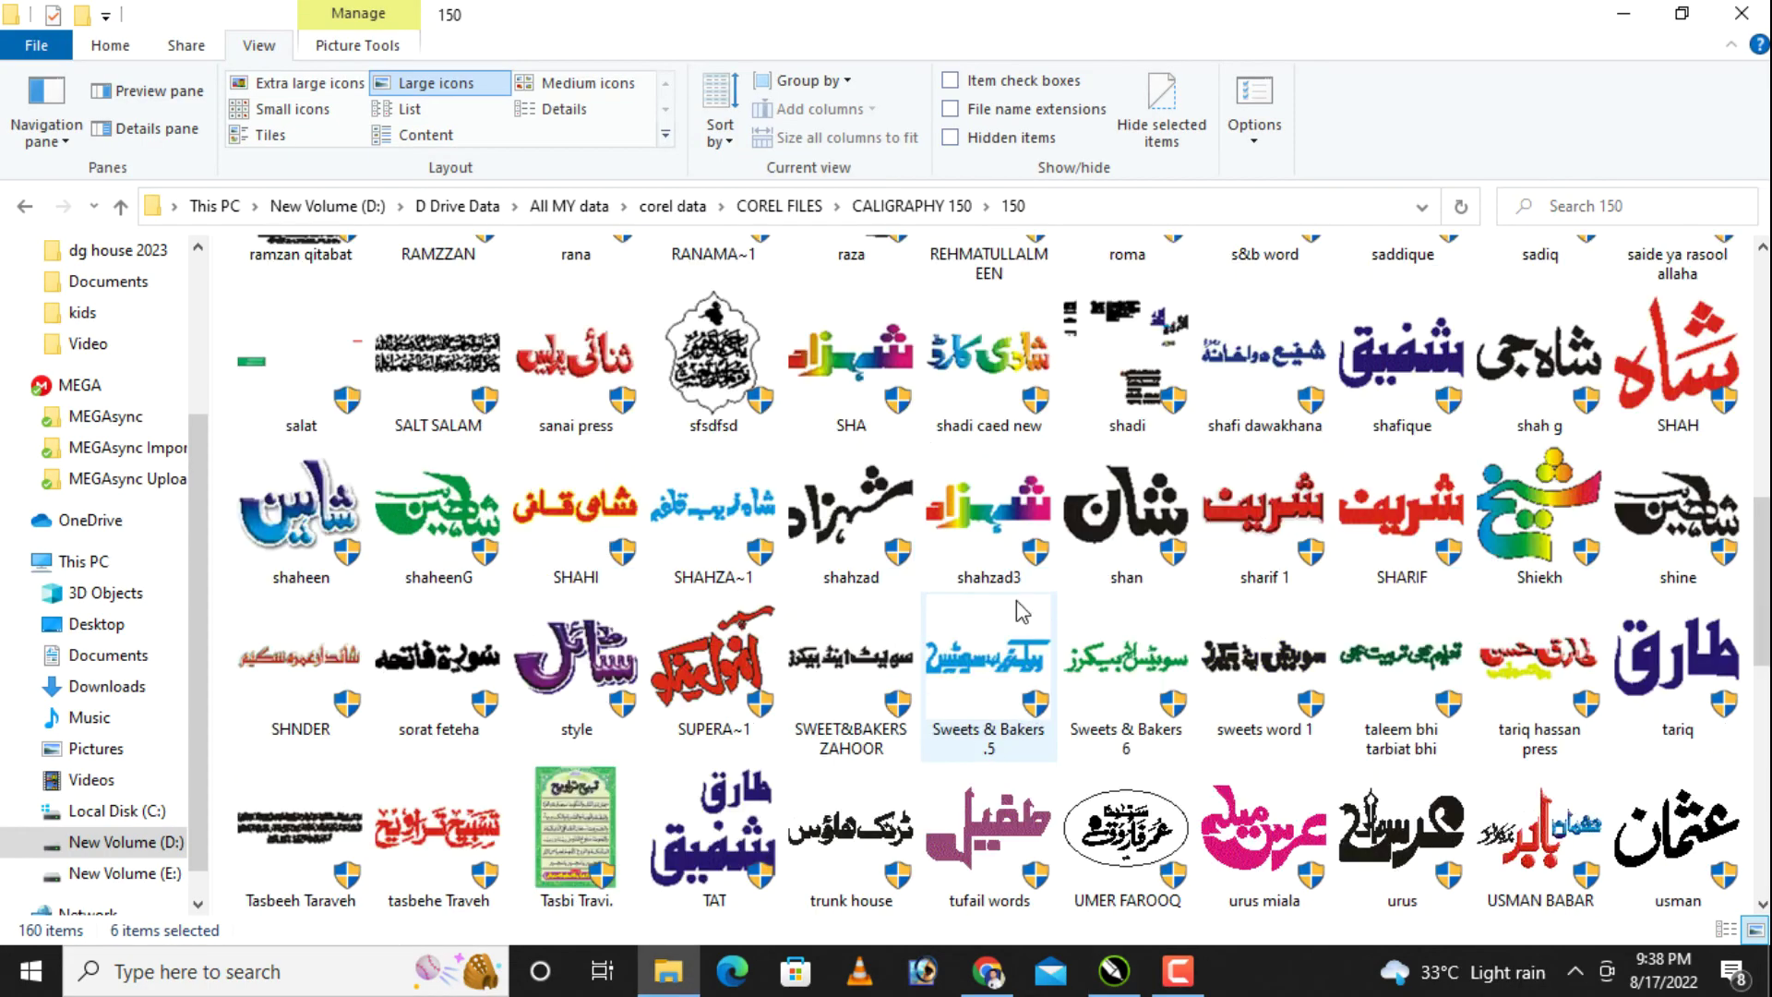
click(1156, 522)
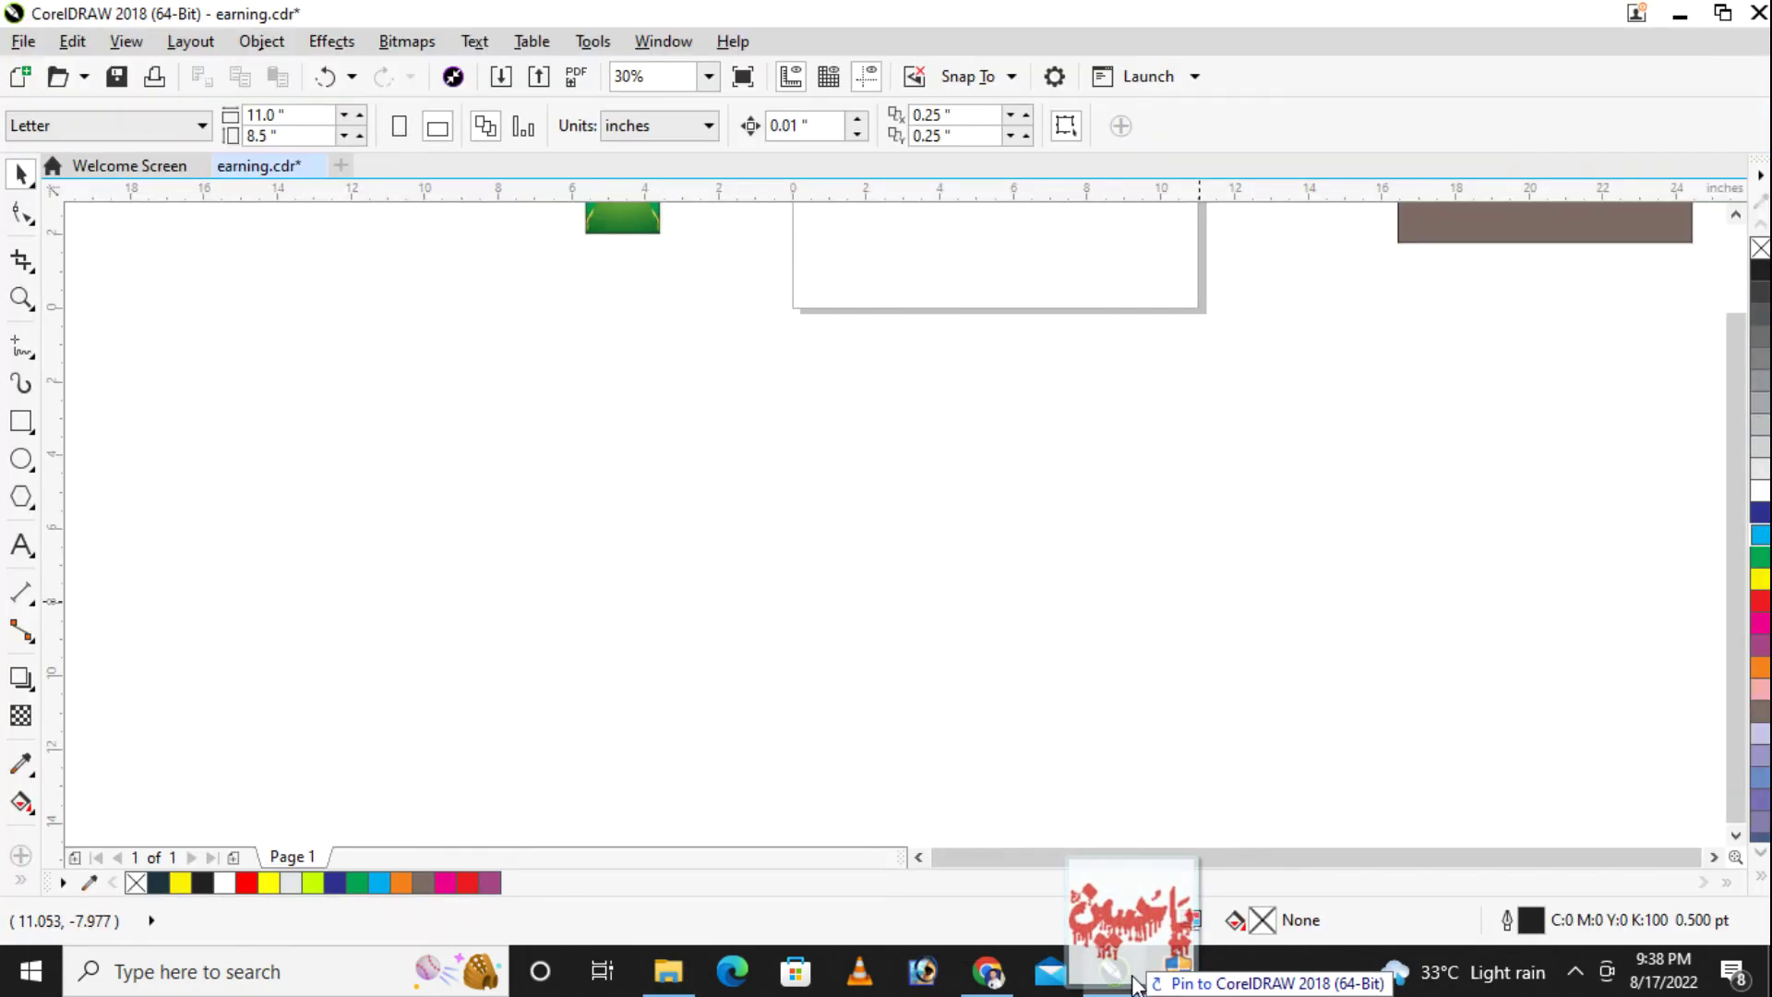
Step: Import the ya hussain new calligraphy, enlarge it to about 113% and colour it black
drag(1145, 480, 911, 361)
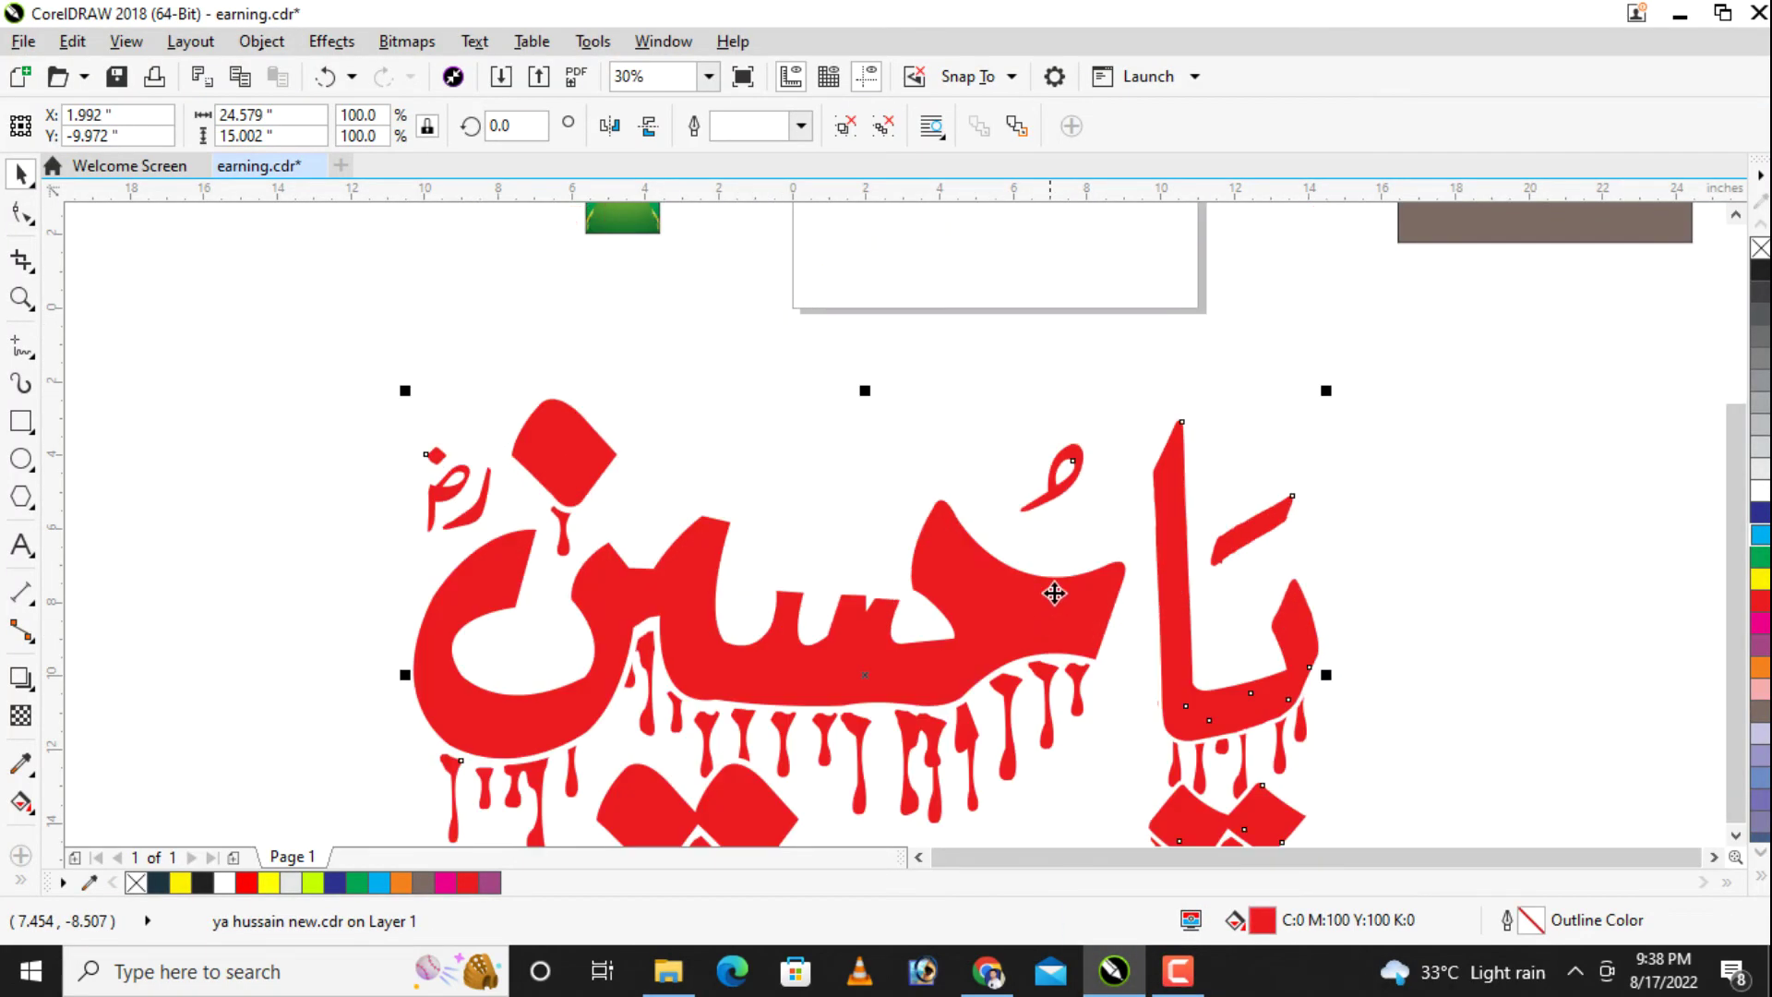
drag(1108, 329, 1062, 593)
scroll(1077, 546, down, 2)
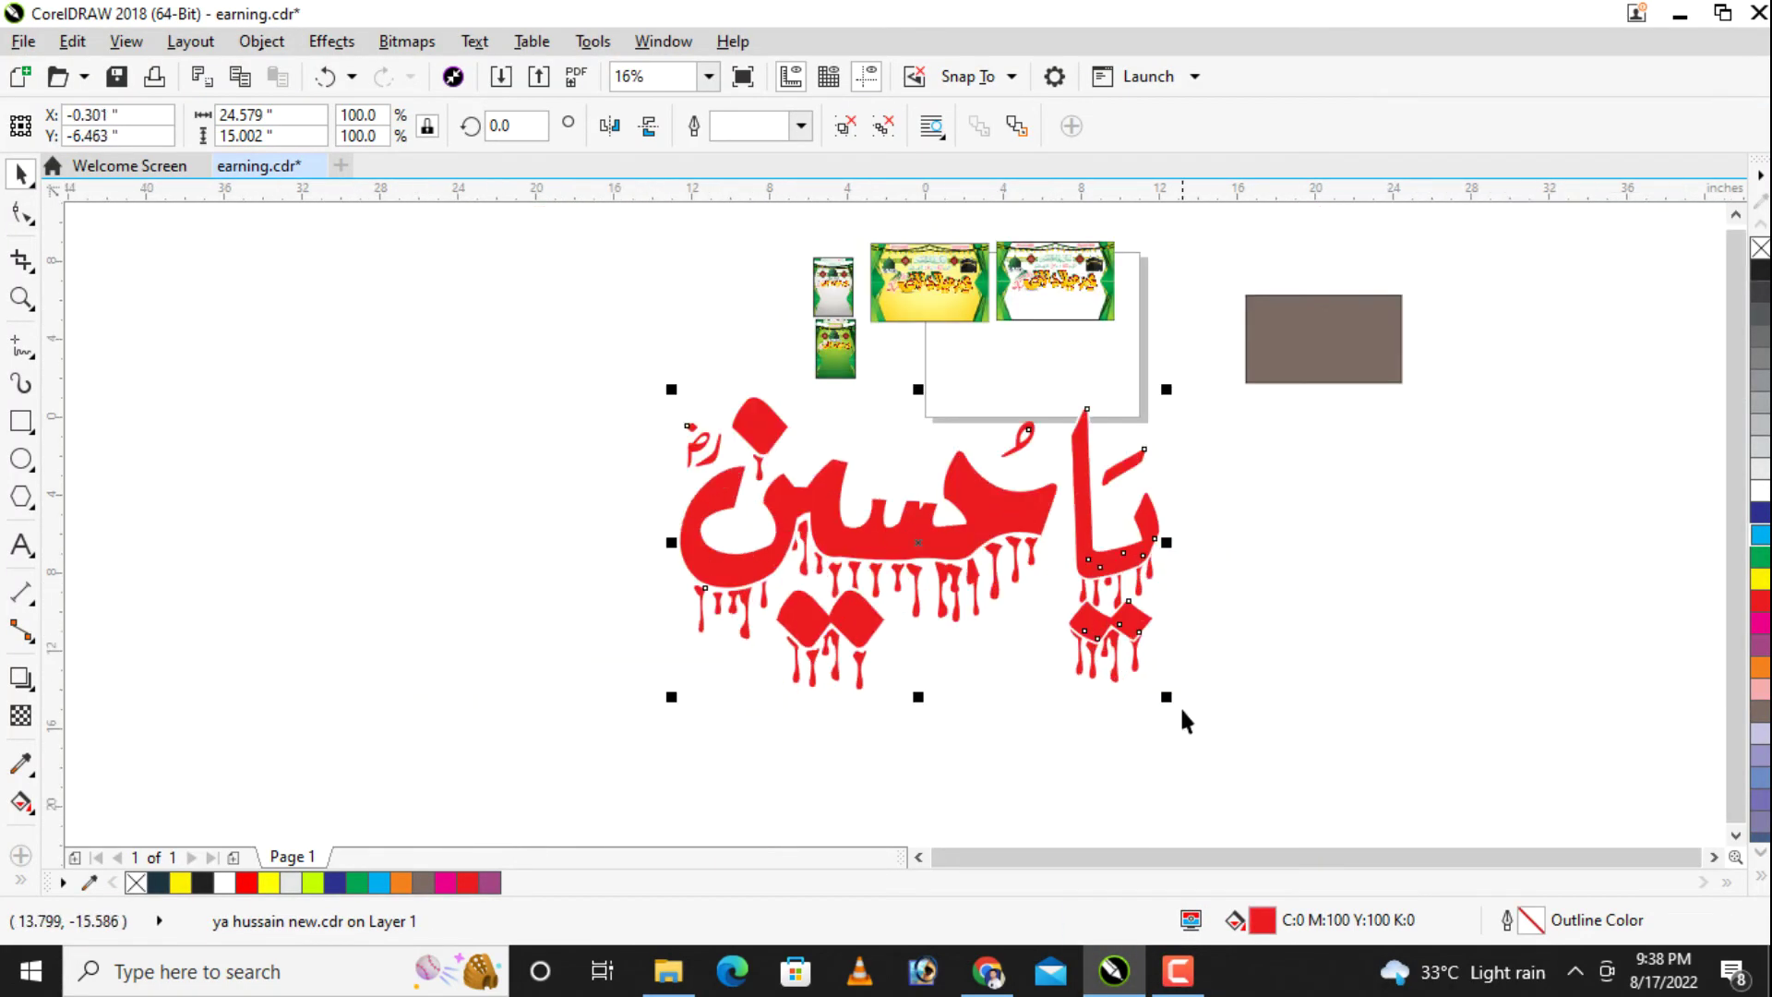
drag(1182, 700, 1232, 736)
click(1761, 559)
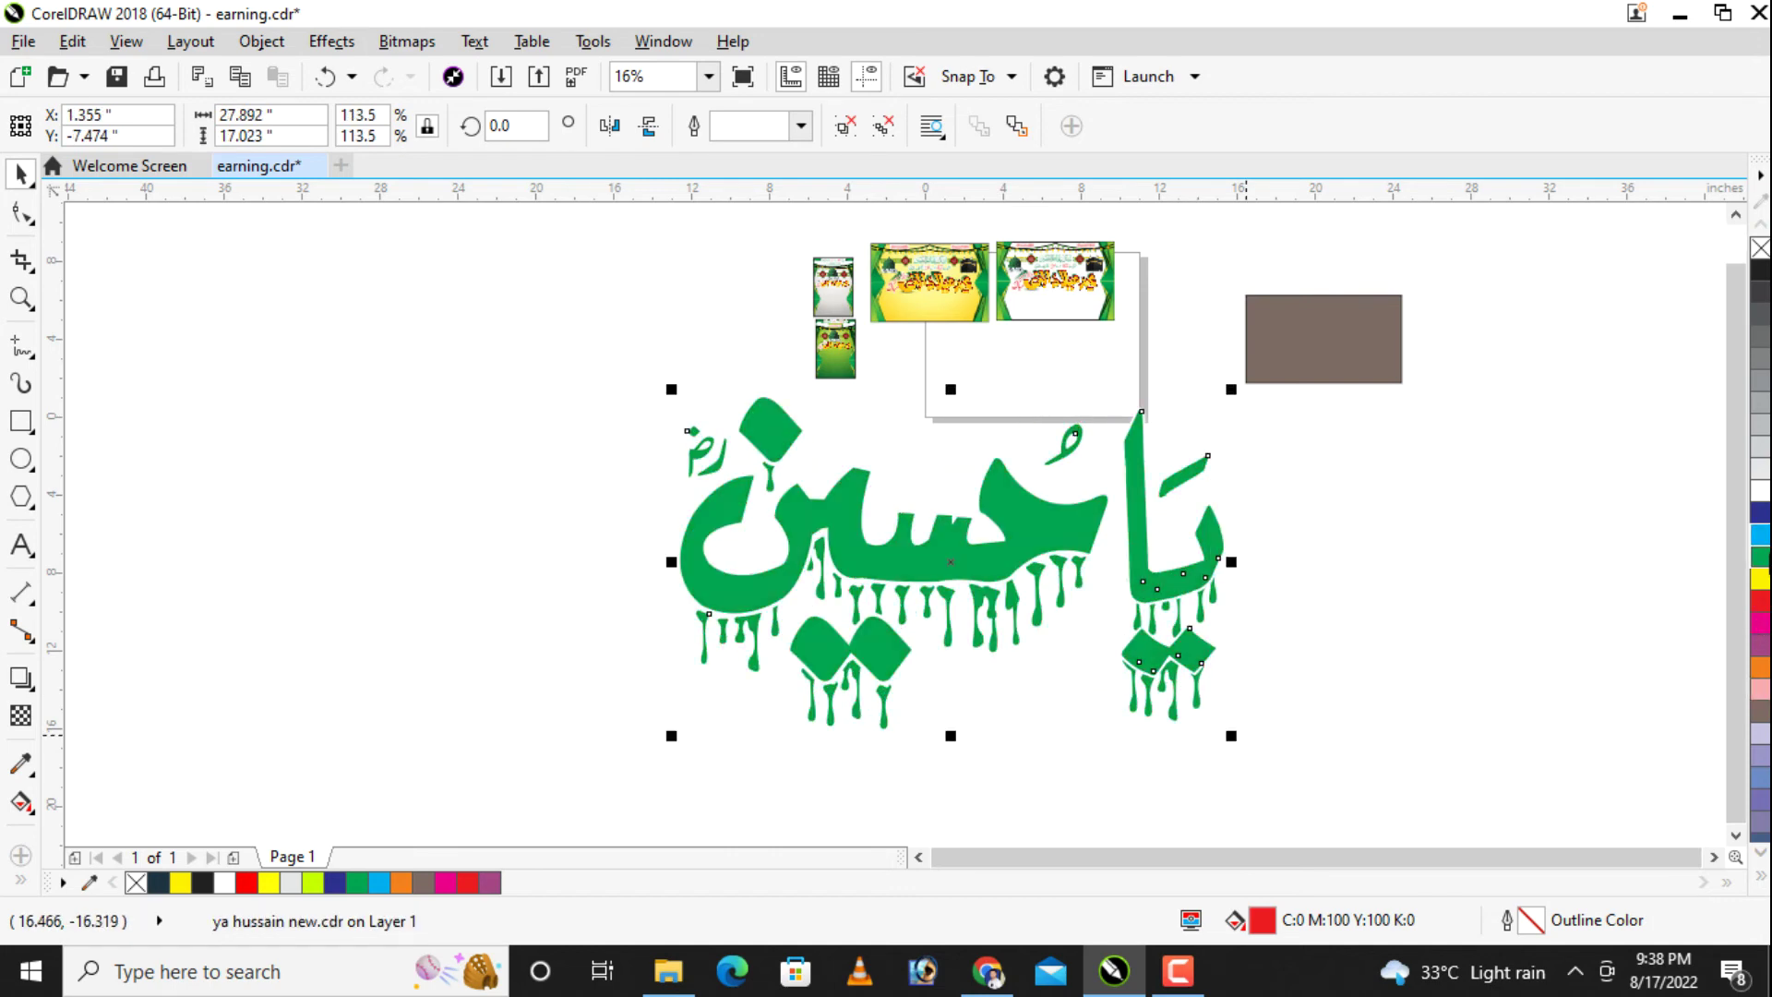
click(1759, 509)
click(1760, 269)
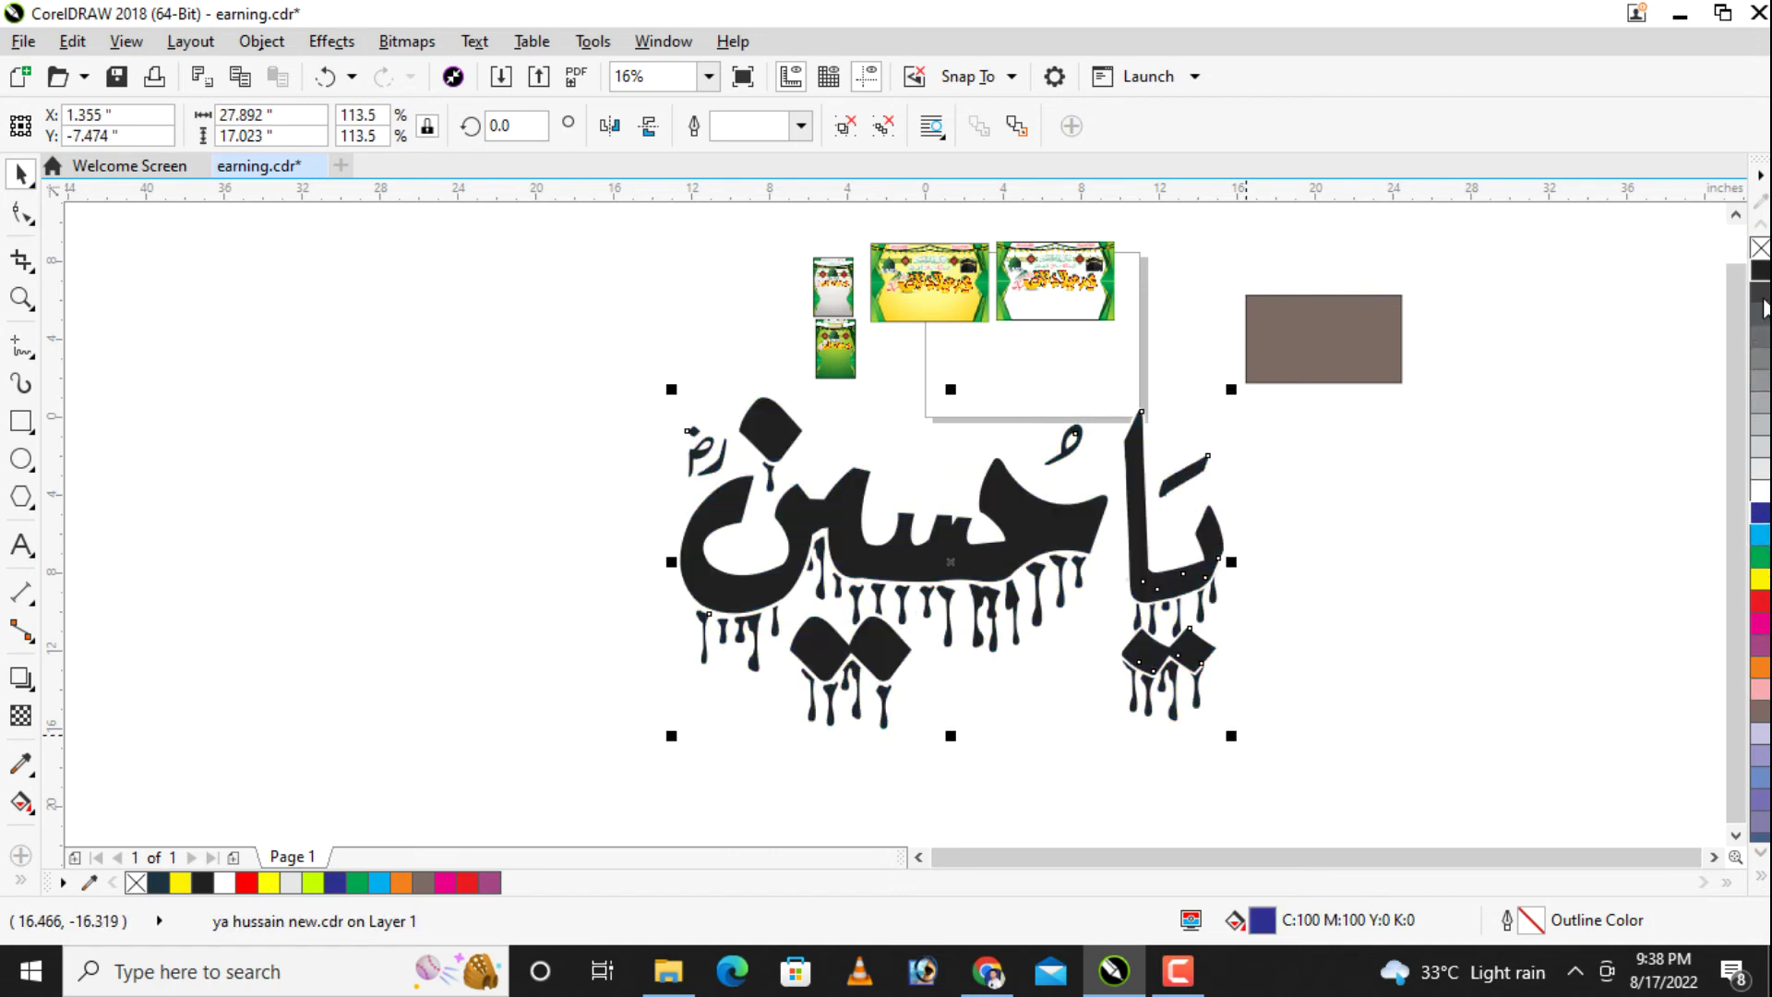
Step: Ungroup the calligraphy and fill the drips under the left diamond red
click(845, 125)
drag(645, 791, 924, 650)
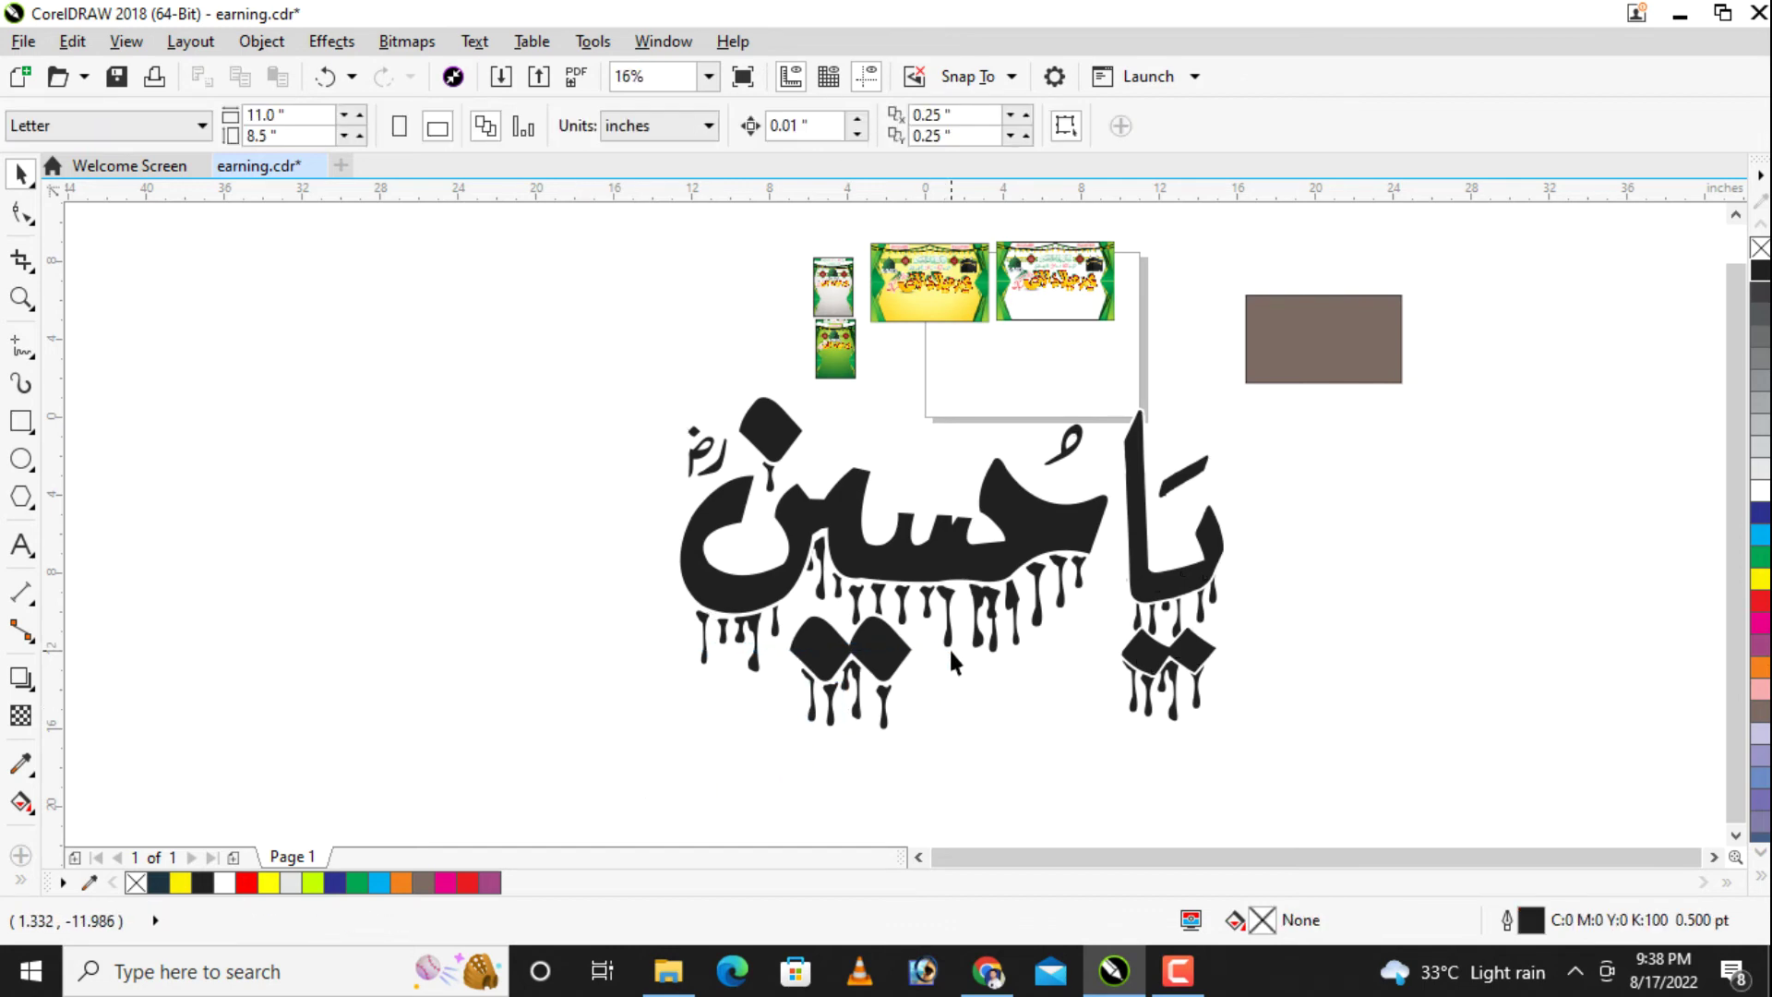
click(883, 706)
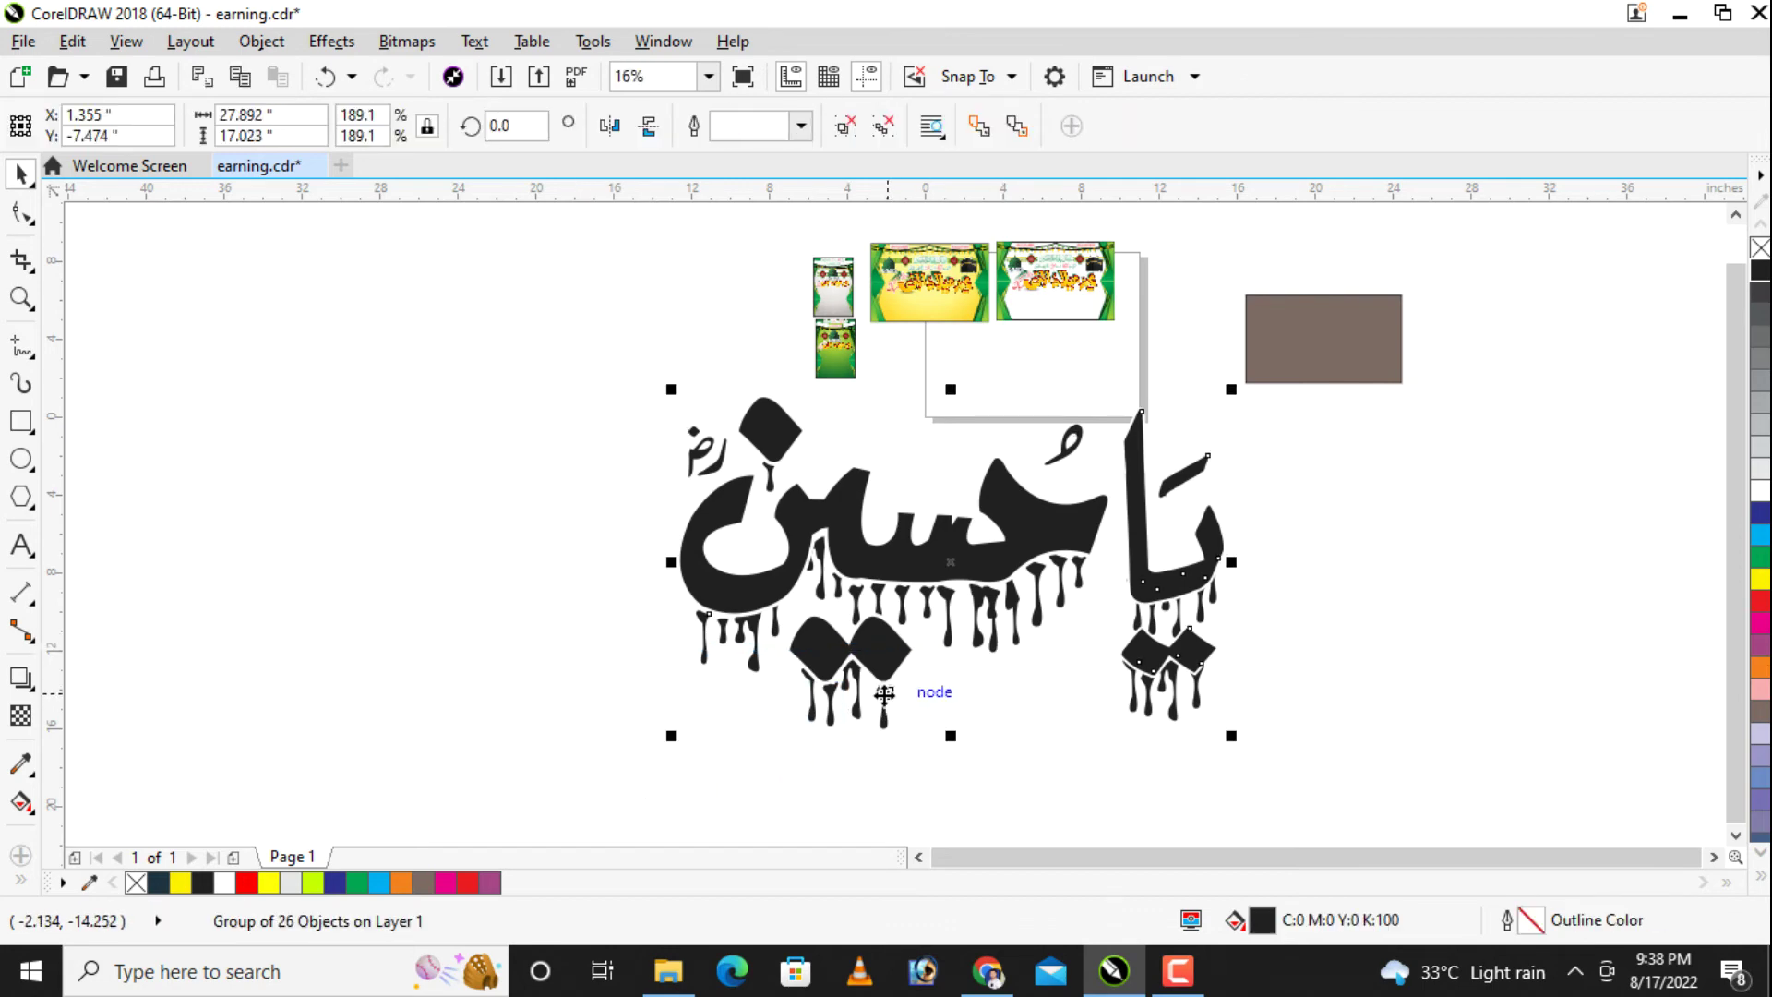
click(835, 129)
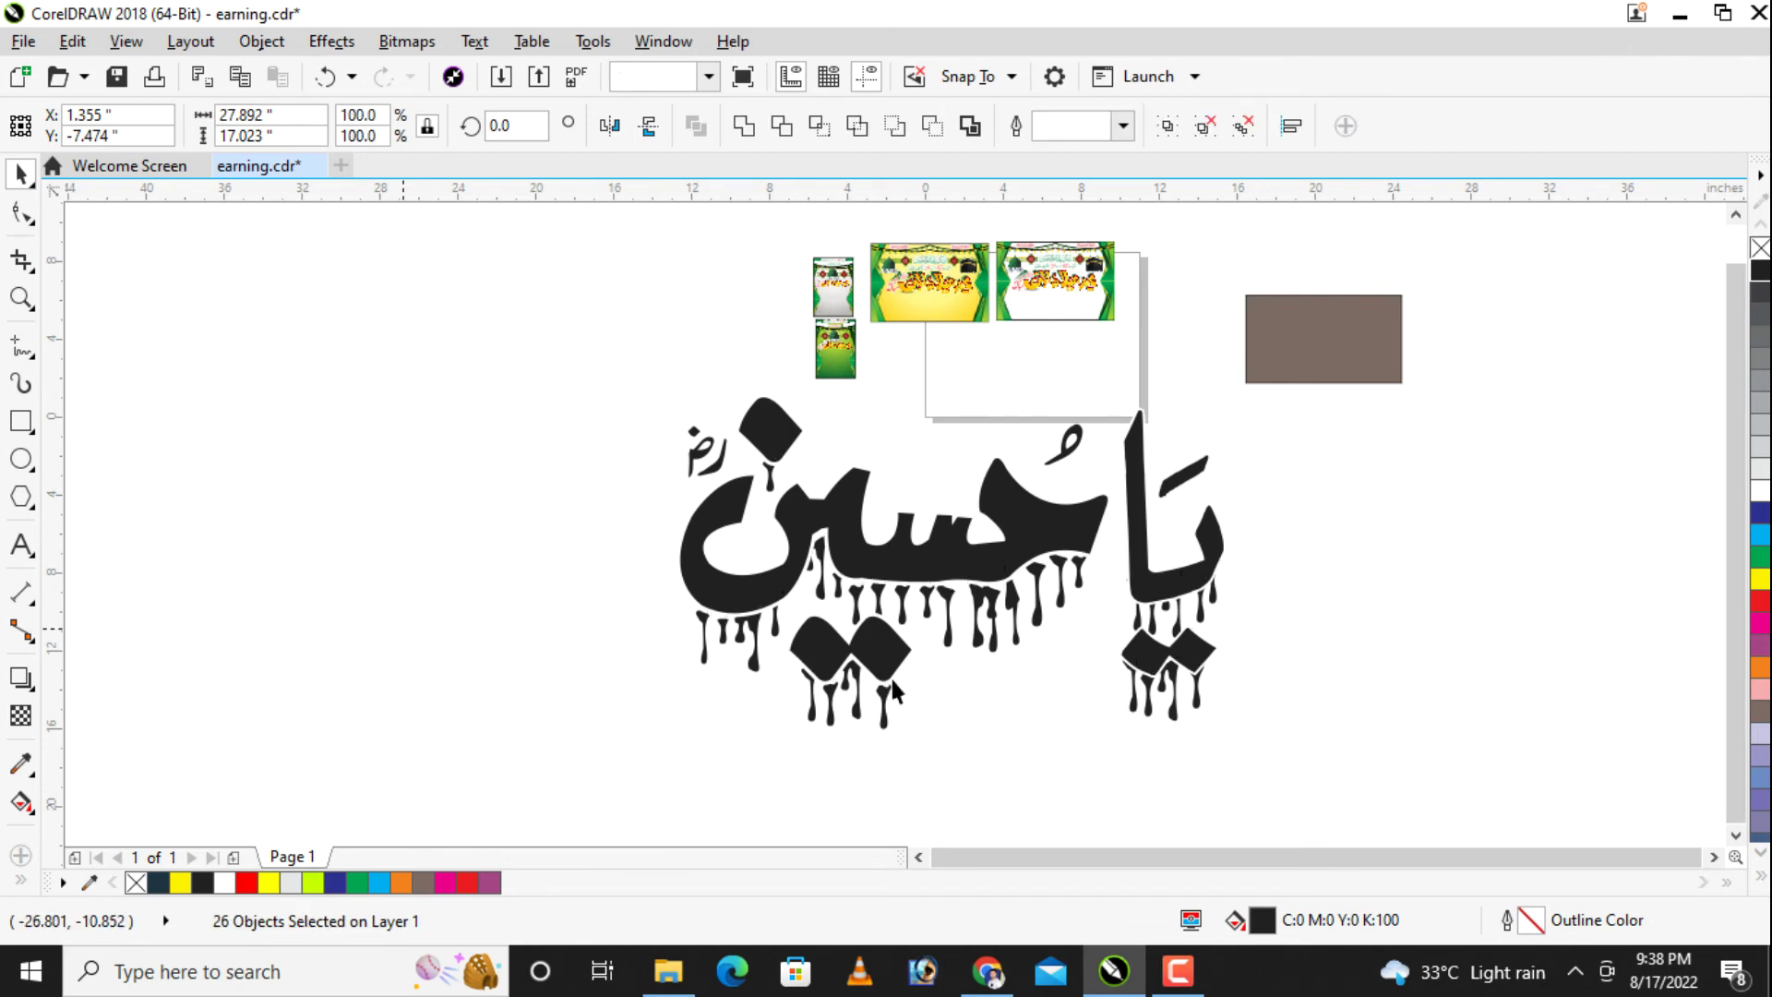
drag(782, 746, 926, 646)
click(1761, 609)
drag(1281, 755, 1092, 645)
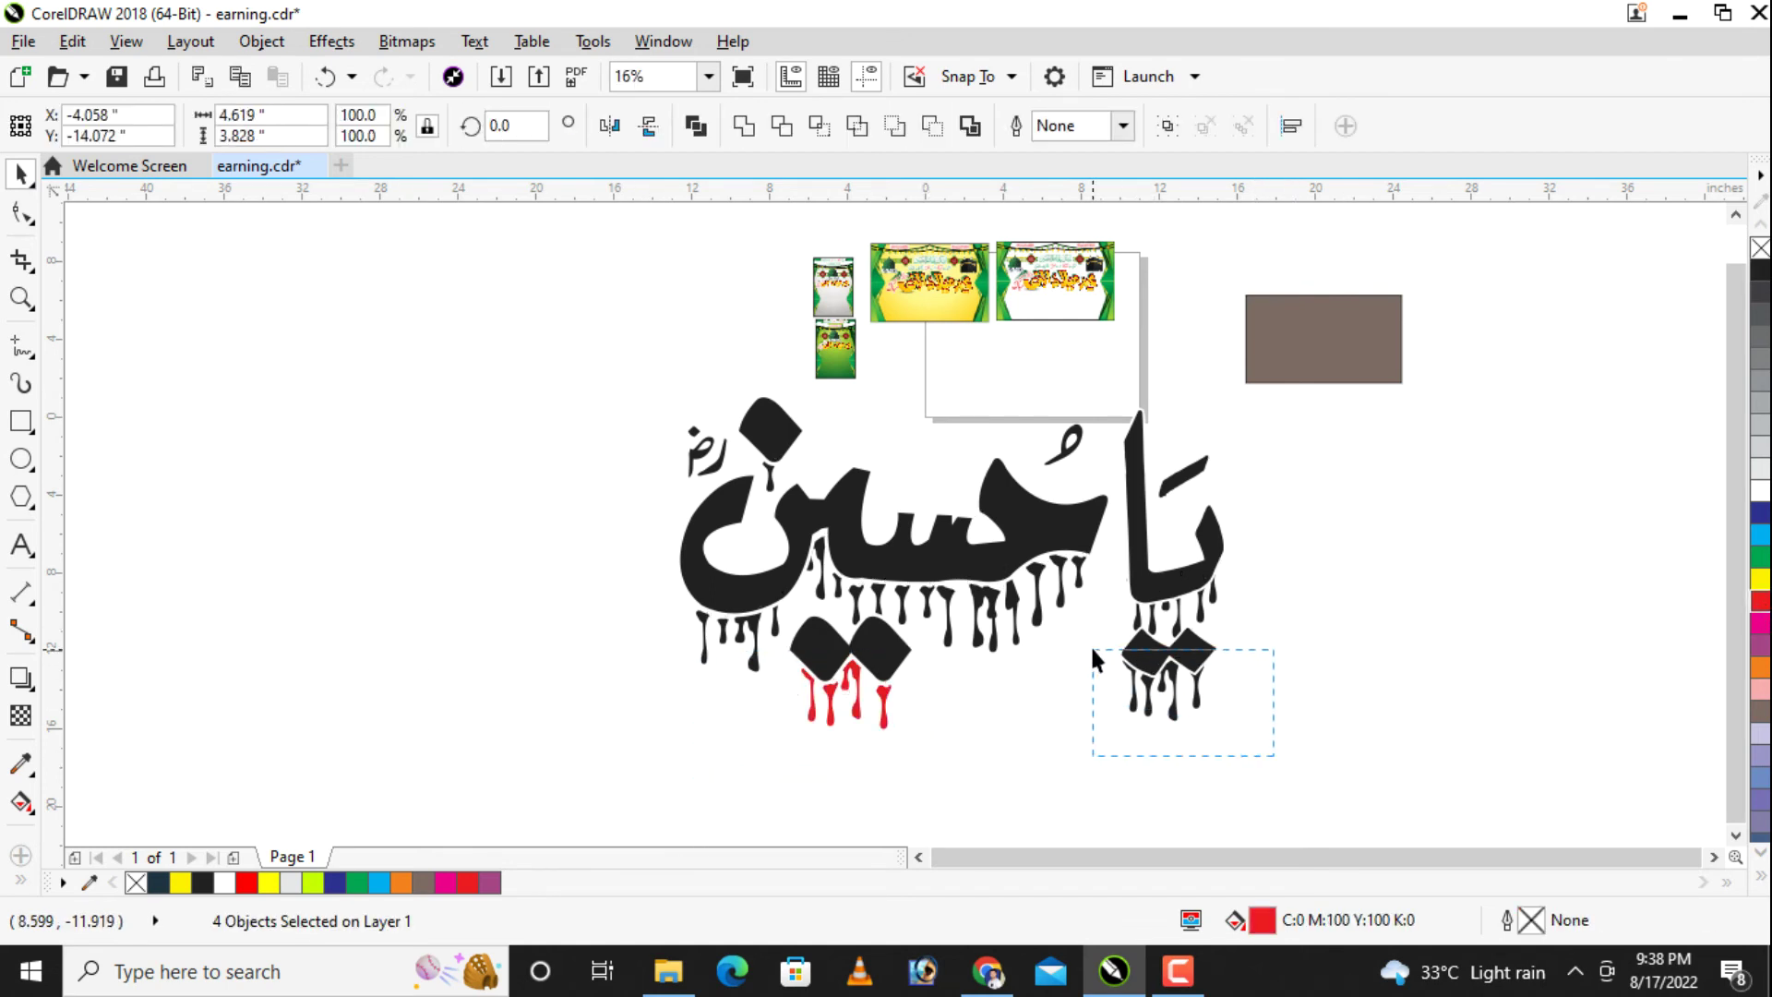
Step: Turn the right-hand drips and letter group red
click(1172, 667)
click(858, 127)
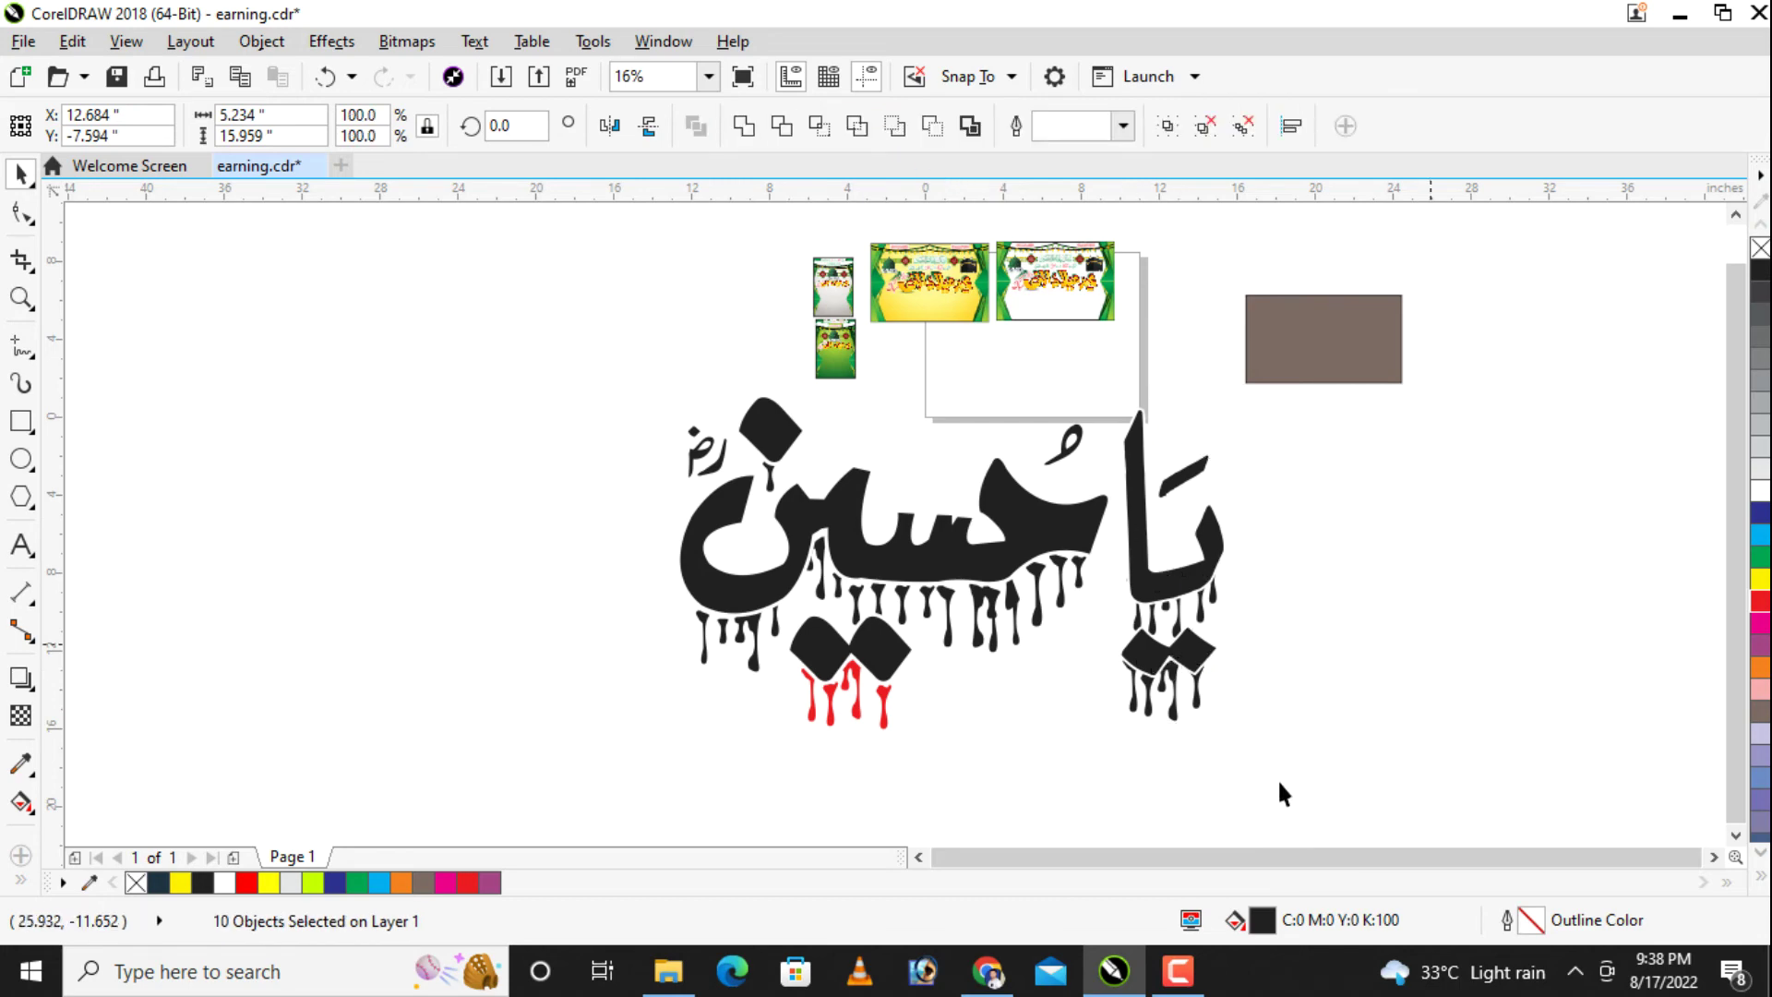
drag(1282, 787, 1075, 650)
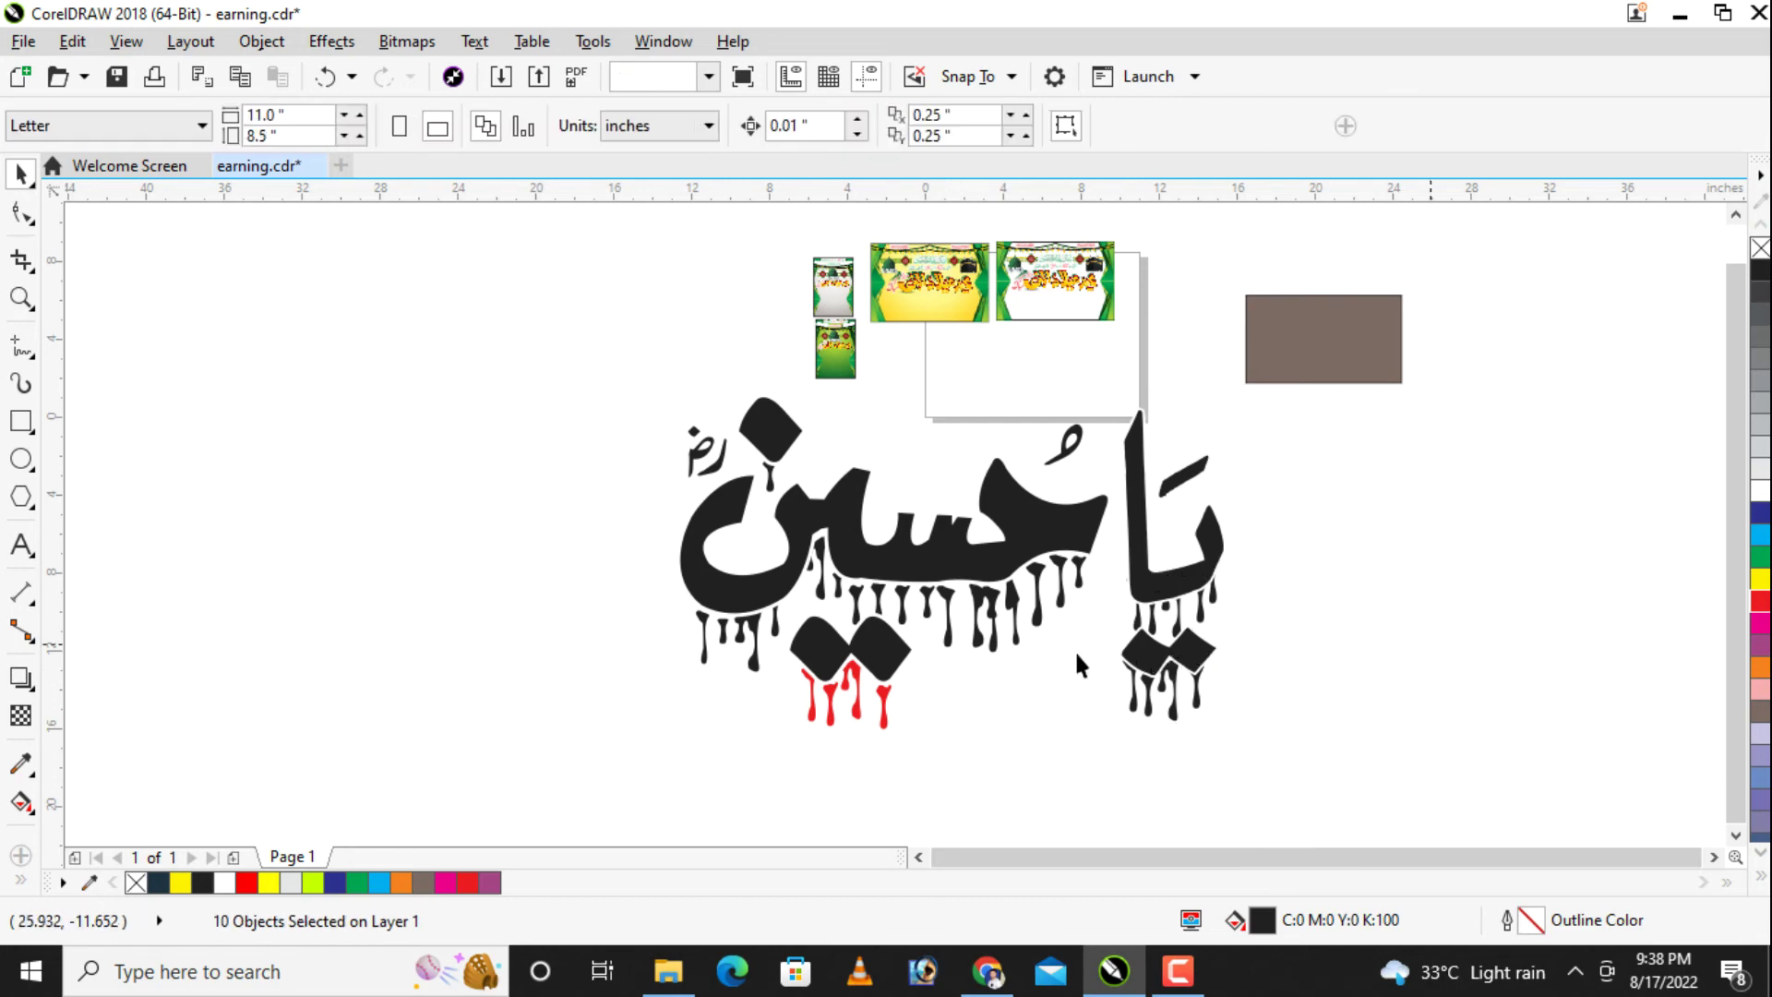
click(1761, 601)
click(1211, 648)
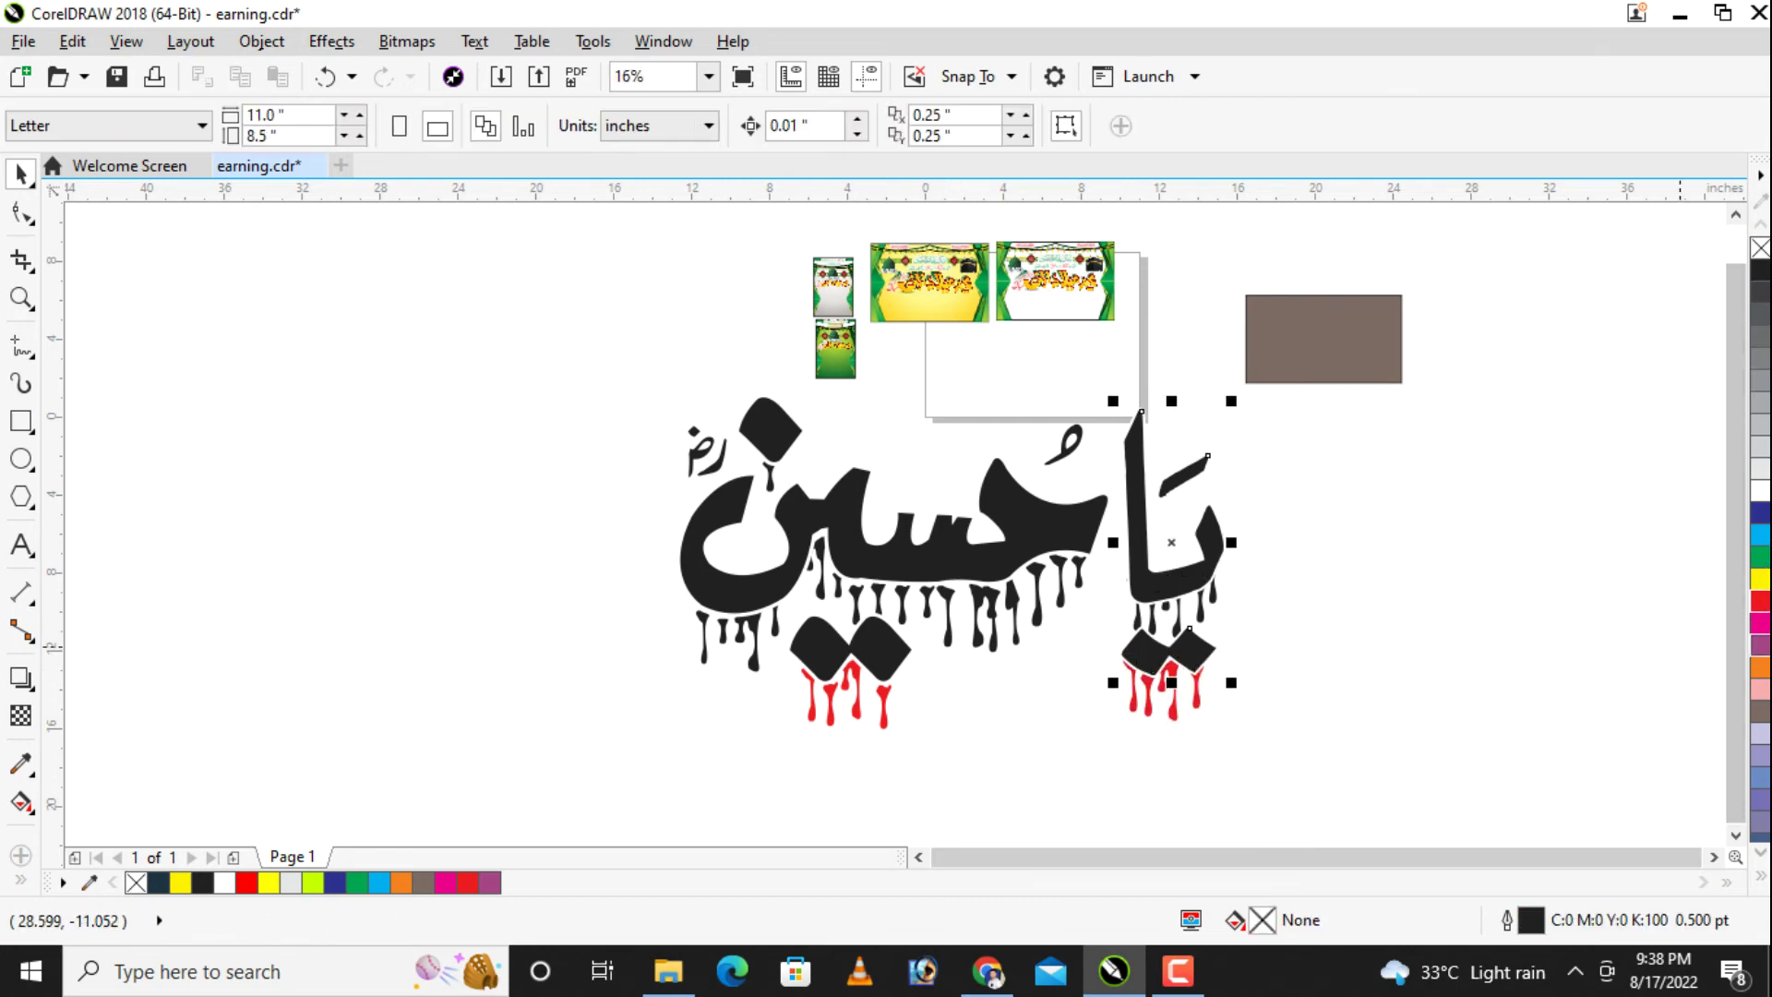
click(1761, 616)
Step: Fill the double-diamond shape red, then delete all the calligraphy
click(882, 645)
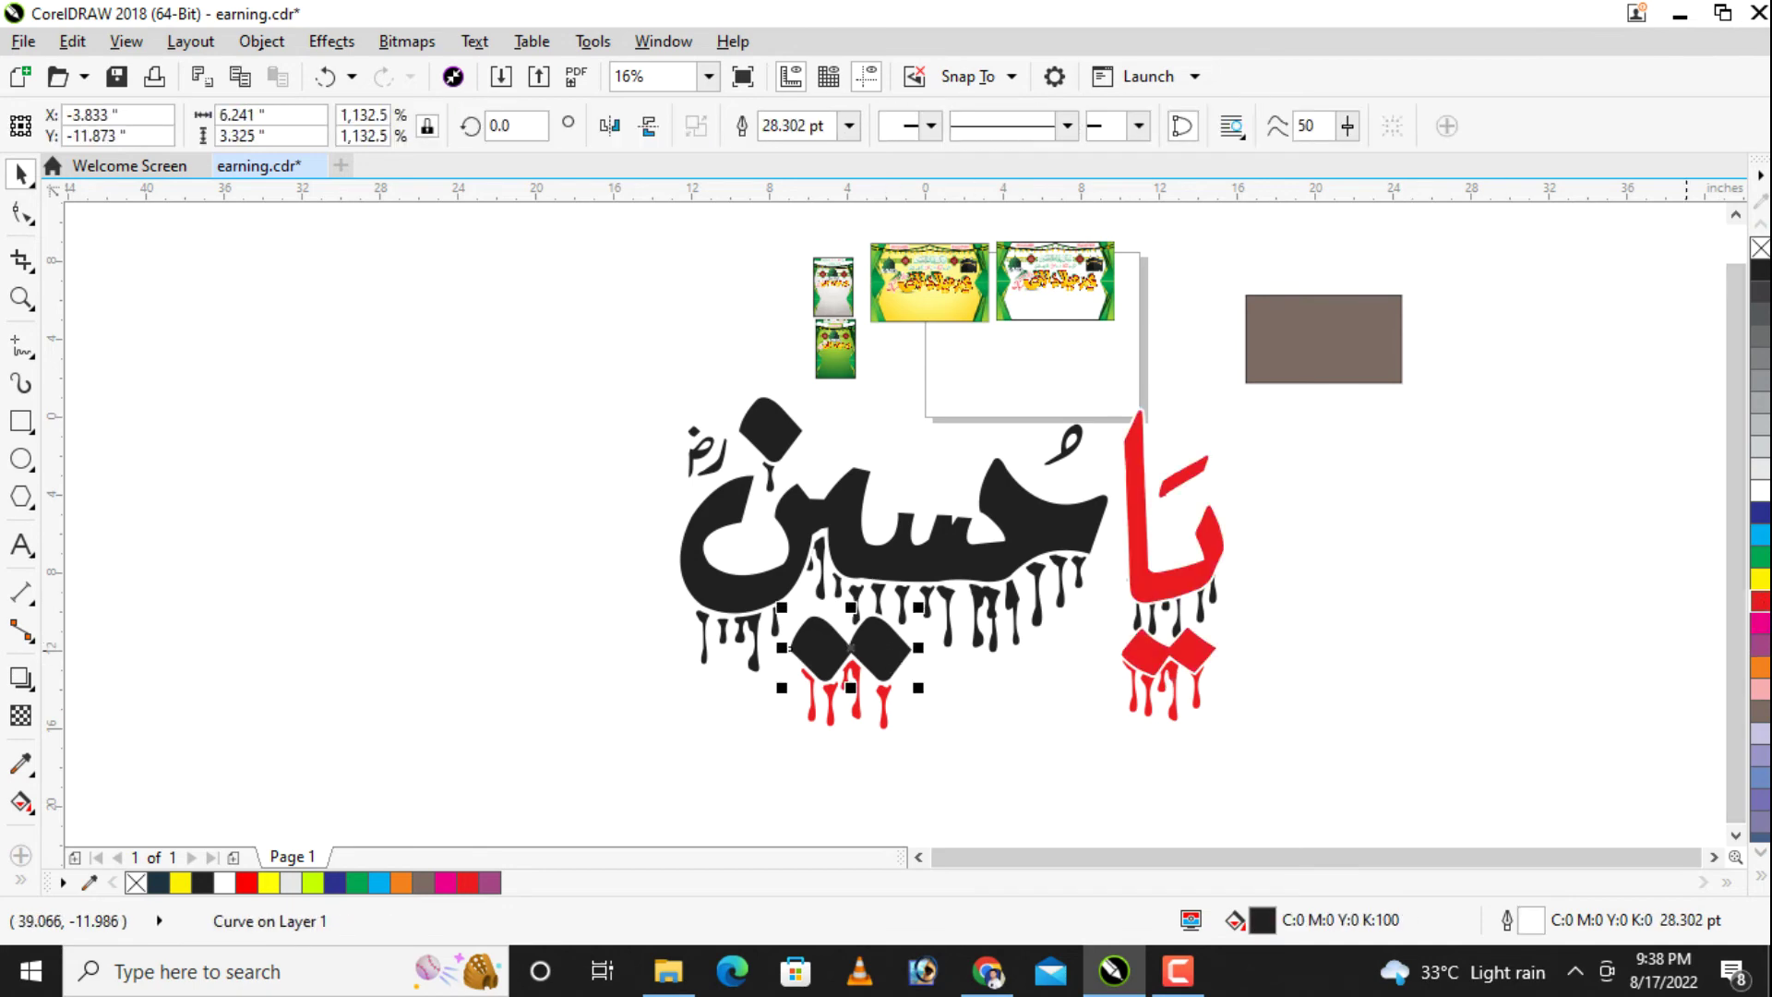
click(1761, 602)
click(524, 397)
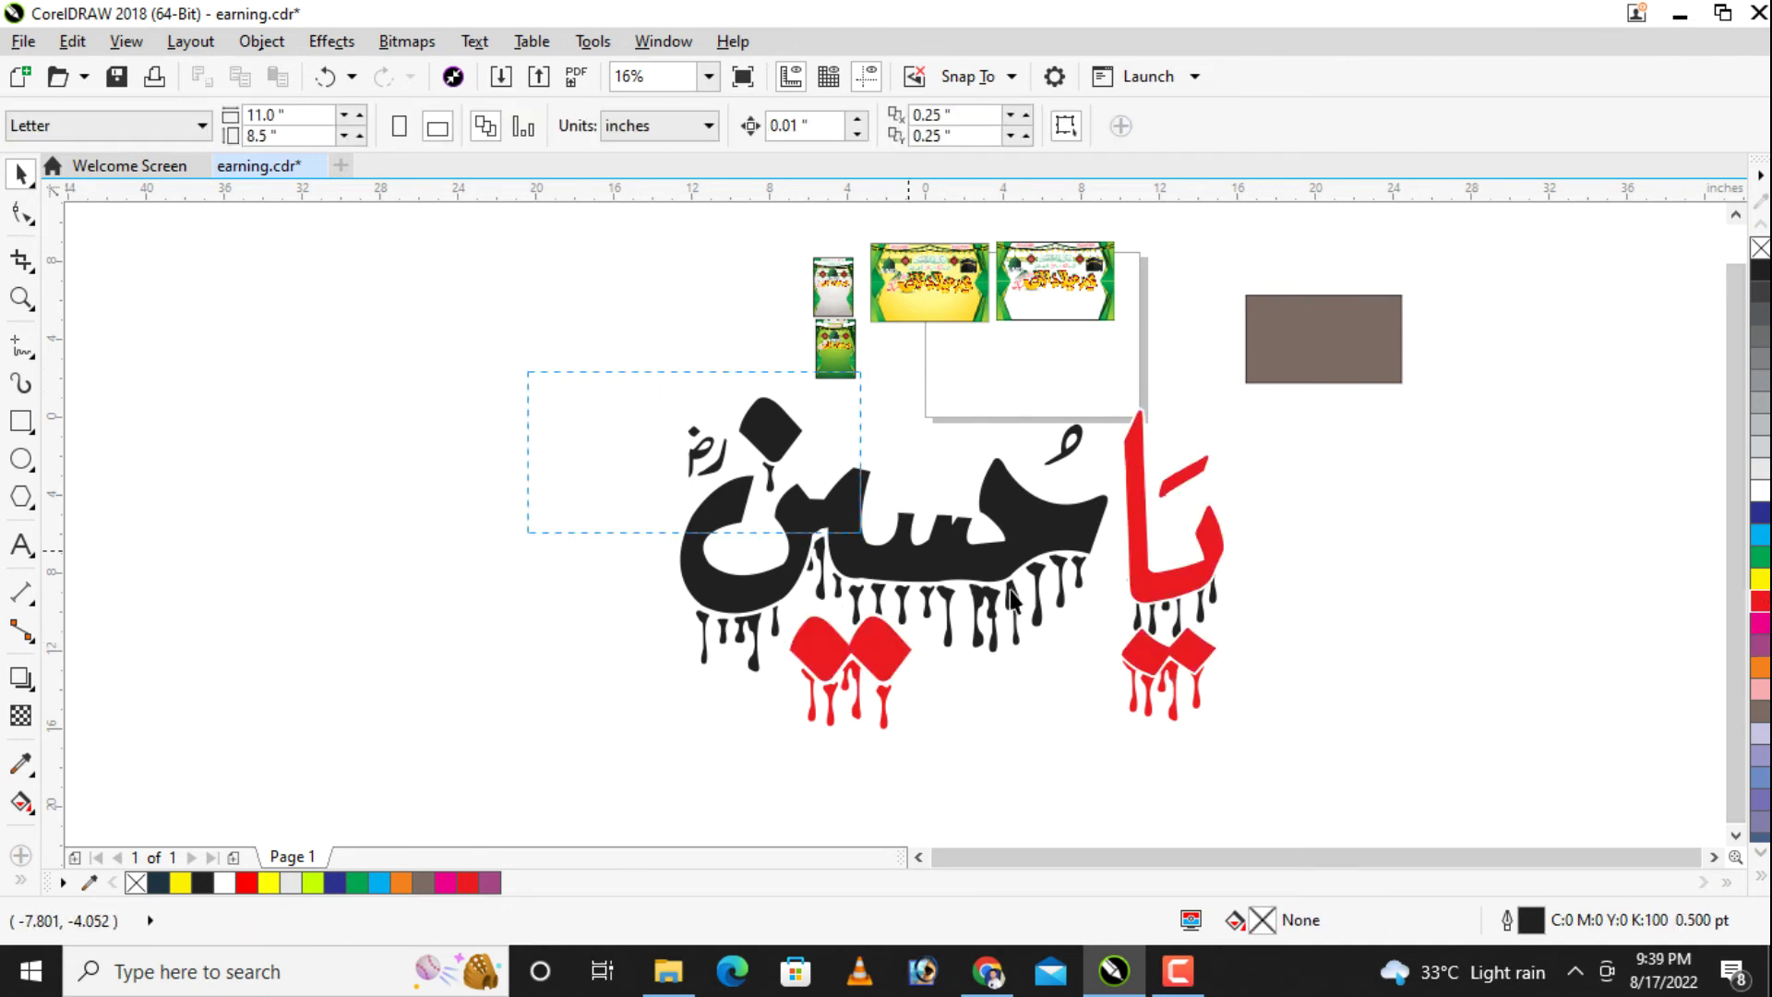
drag(1466, 814, 1464, 812)
key(Delete)
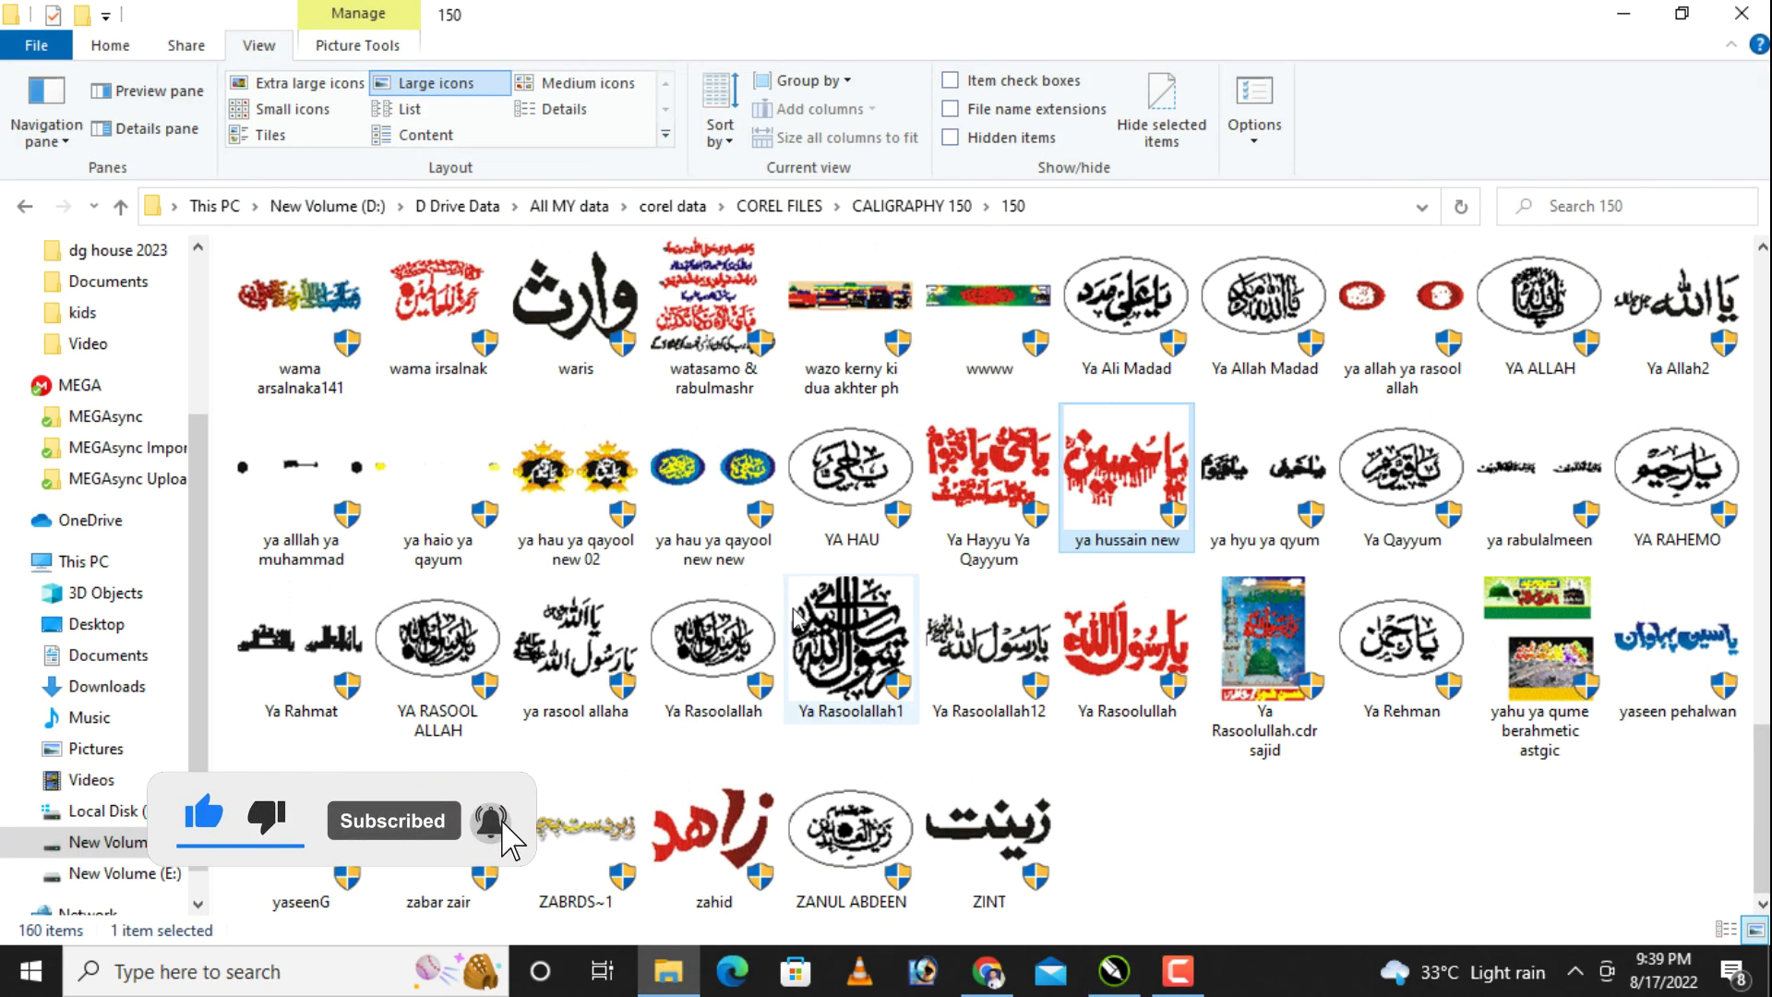
Step: Navigate from COREL FILES into the caligraphy 250 > 250 folder
click(25, 206)
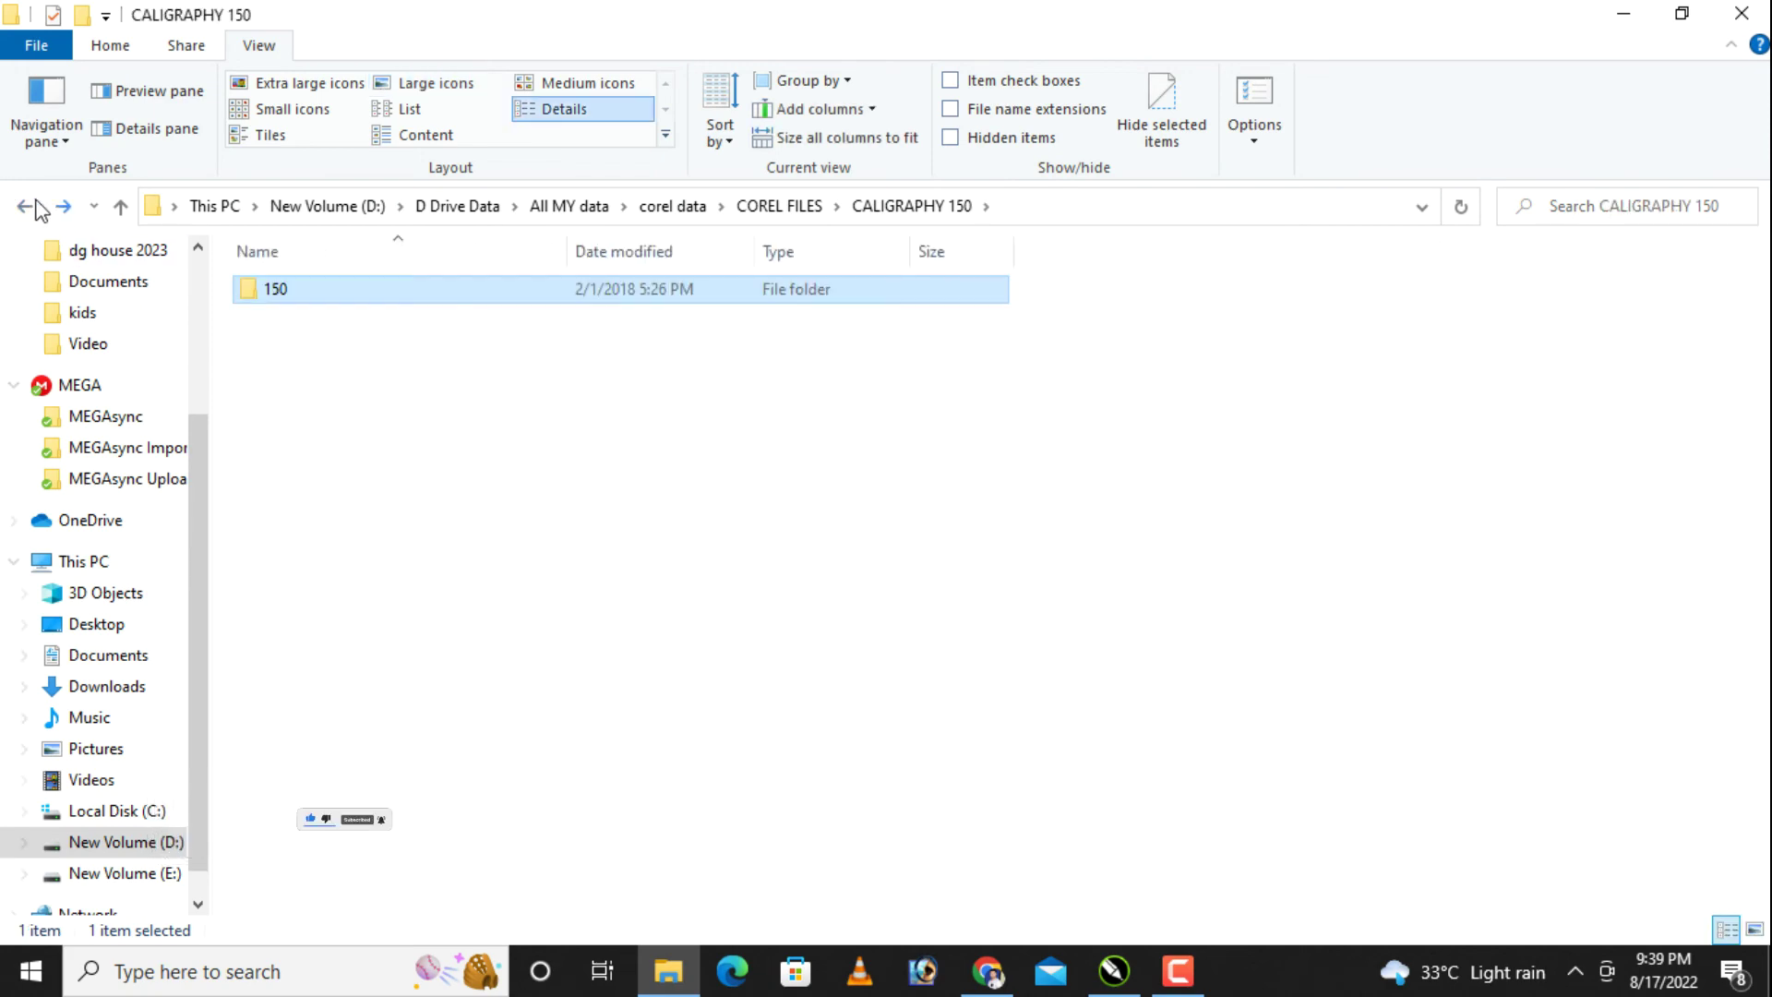
key(alt+Left)
double_click(1077, 278)
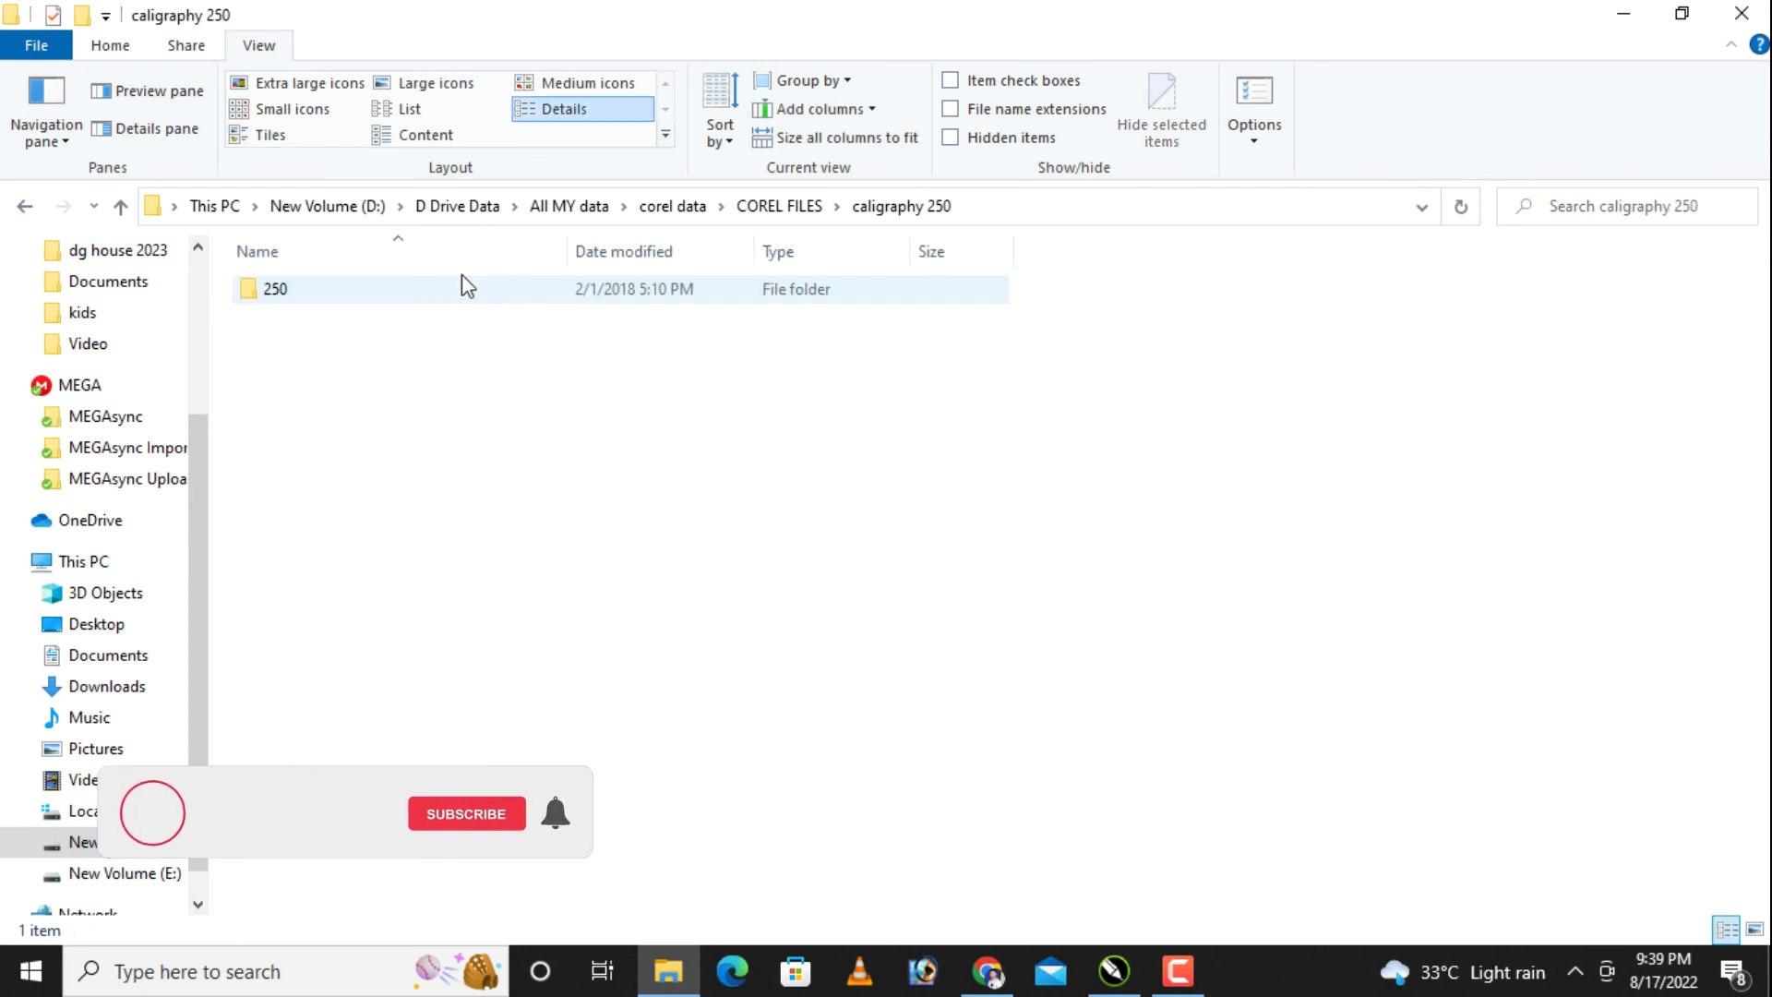
double_click(457, 282)
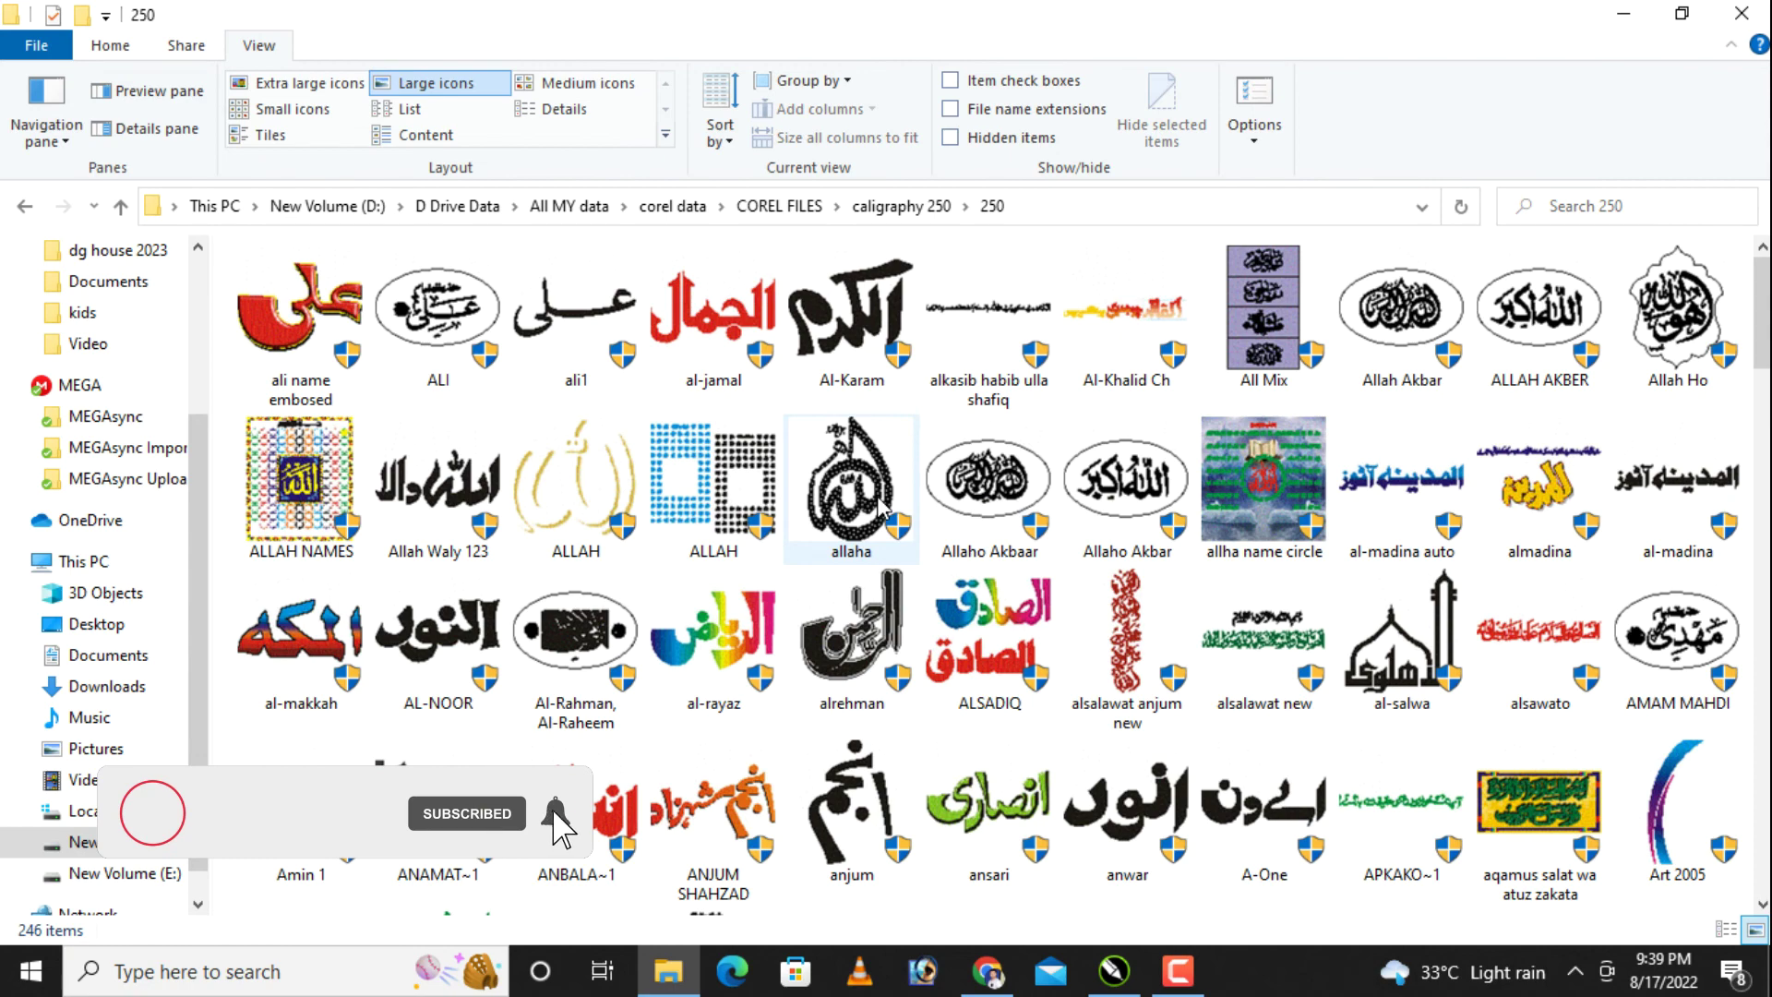
Step: Scroll down and back up through the 246 calligraphy icons
scroll(987, 572, down, 3)
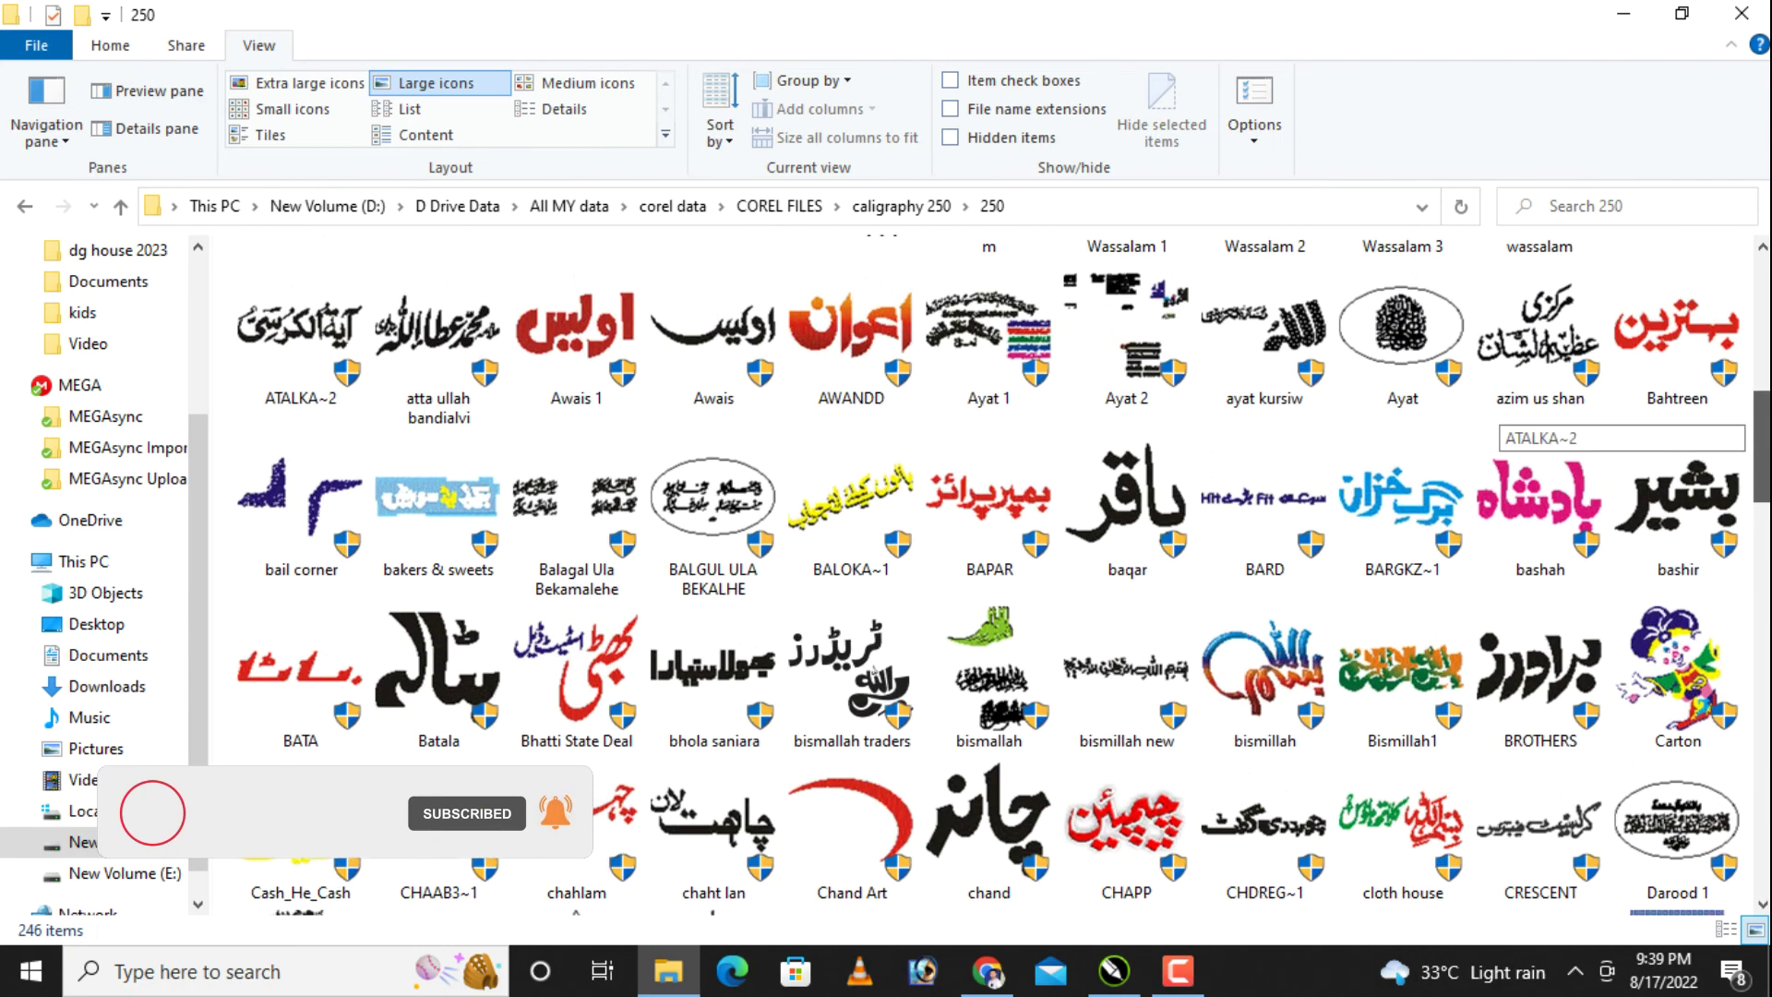
scroll(988, 573, down, 1)
scroll(987, 572, down, 4)
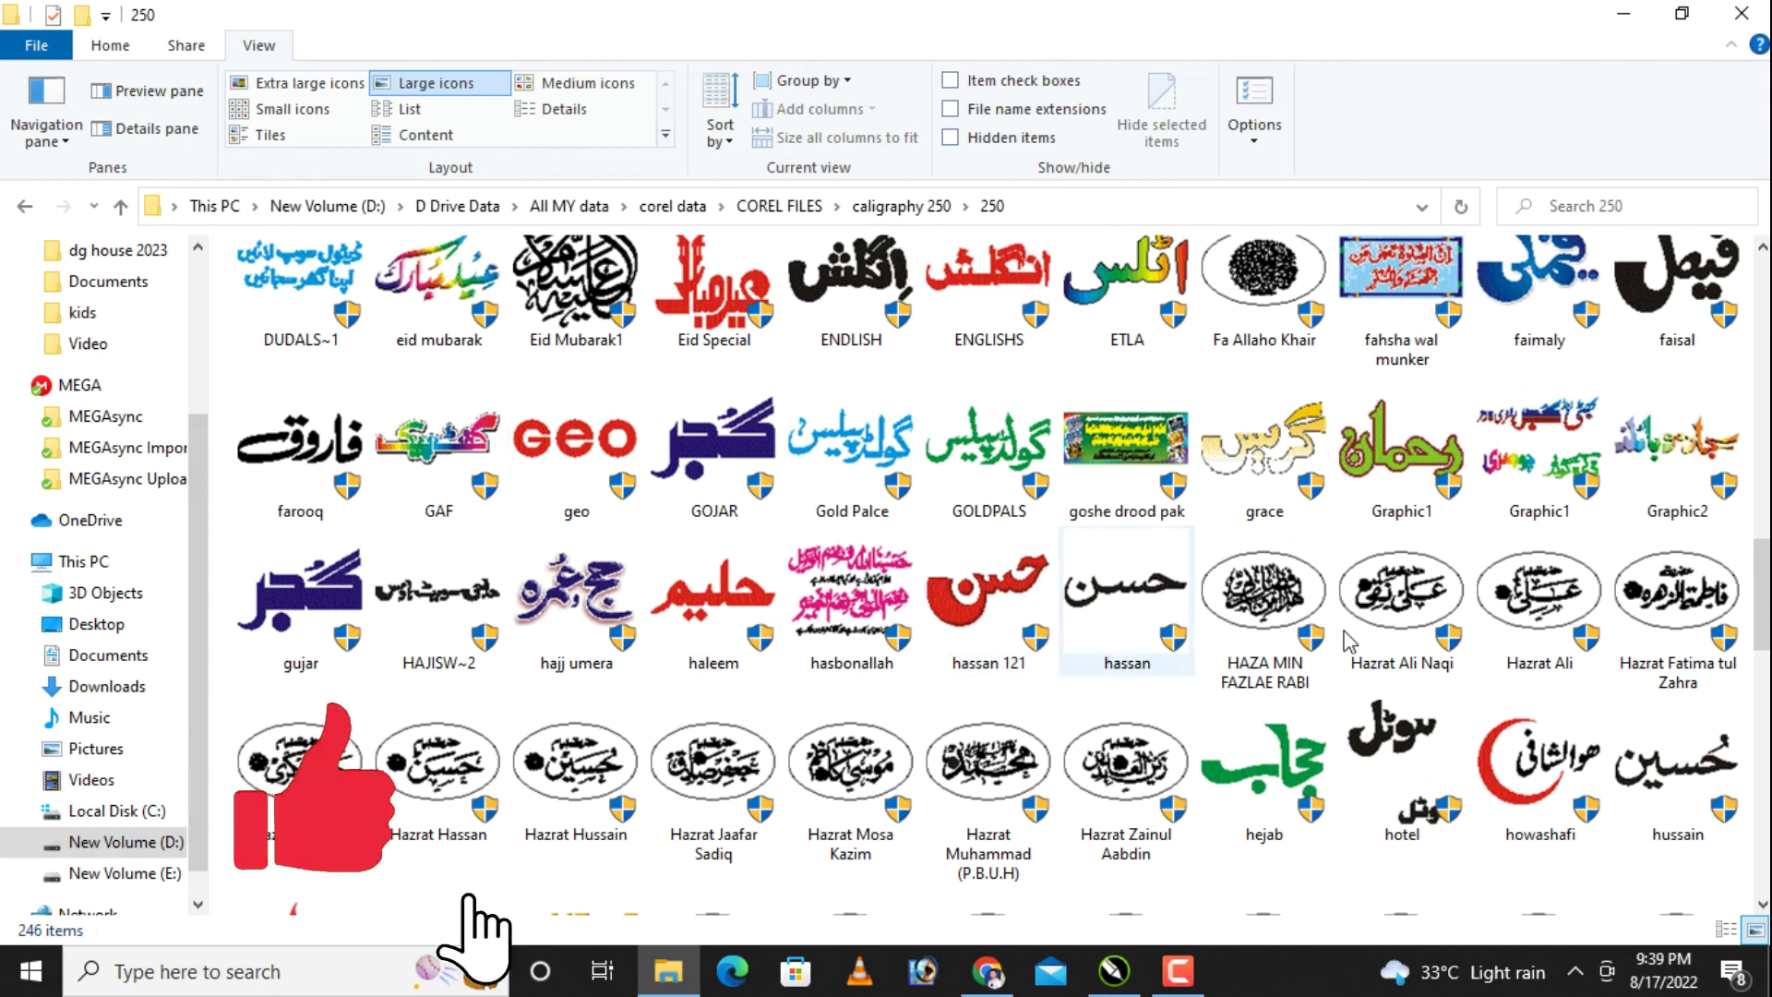
scroll(926, 626, down, 1)
scroll(1495, 576, down, 3)
scroll(1495, 577, down, 3)
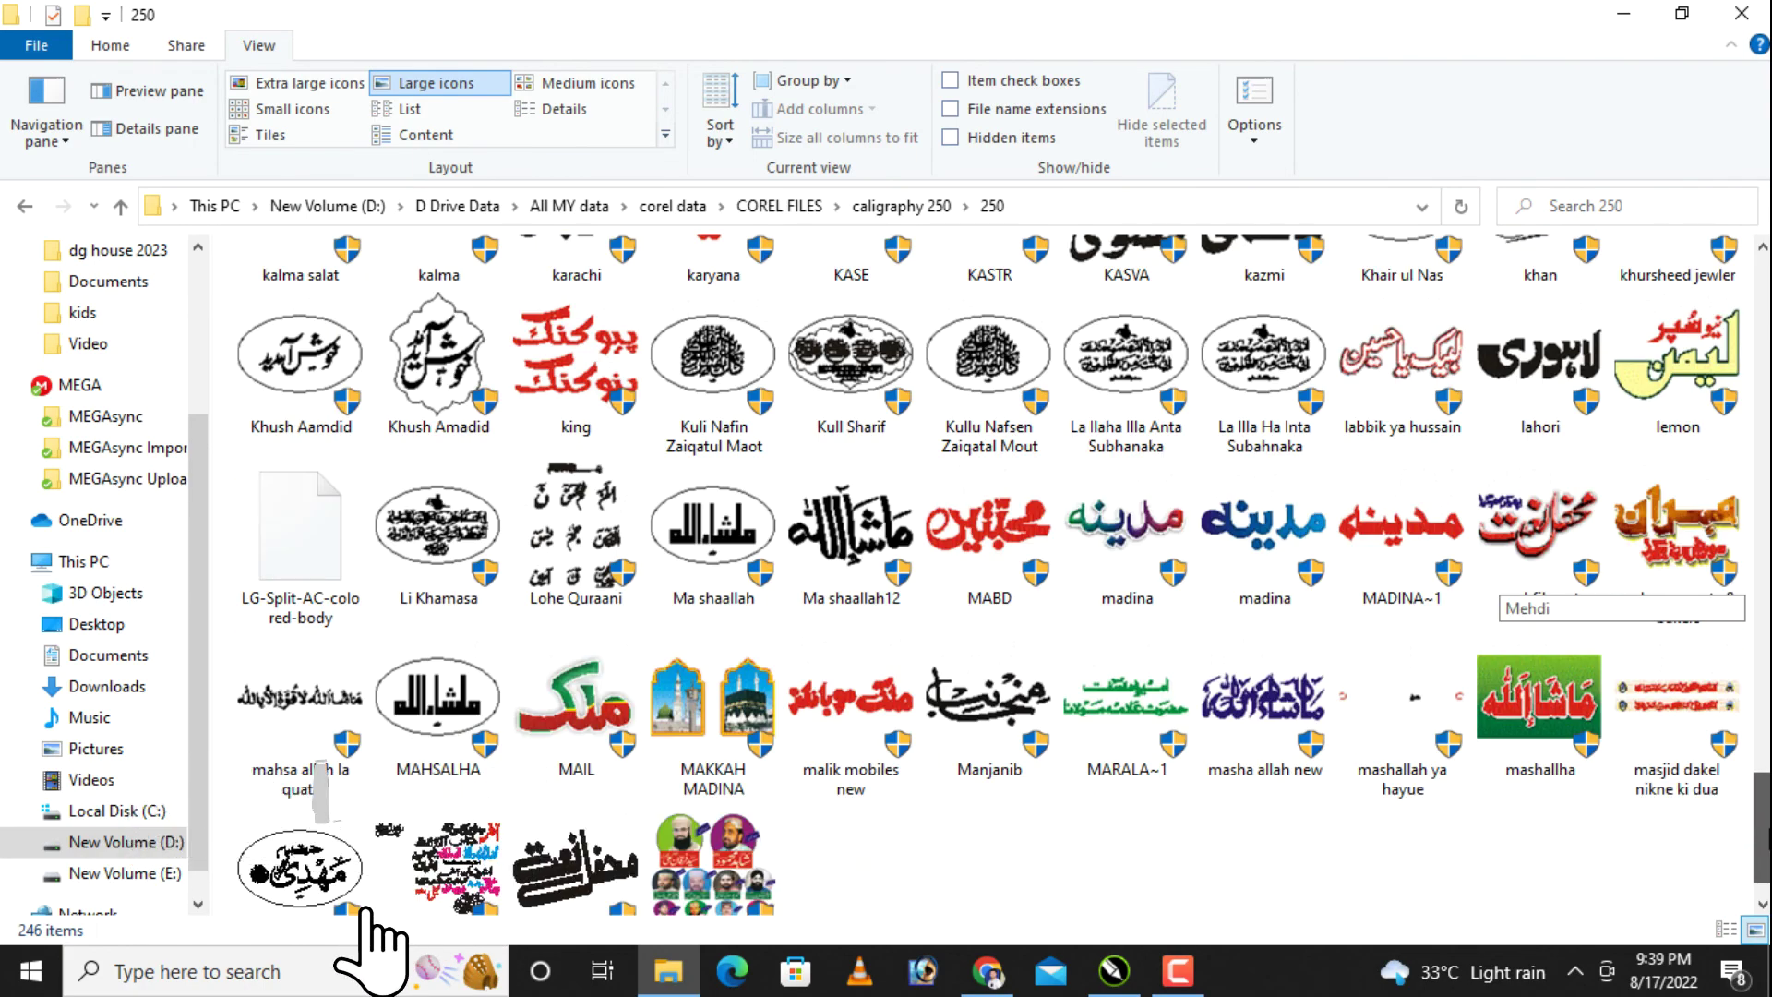
scroll(669, 482, up, 5)
scroll(669, 481, up, 2)
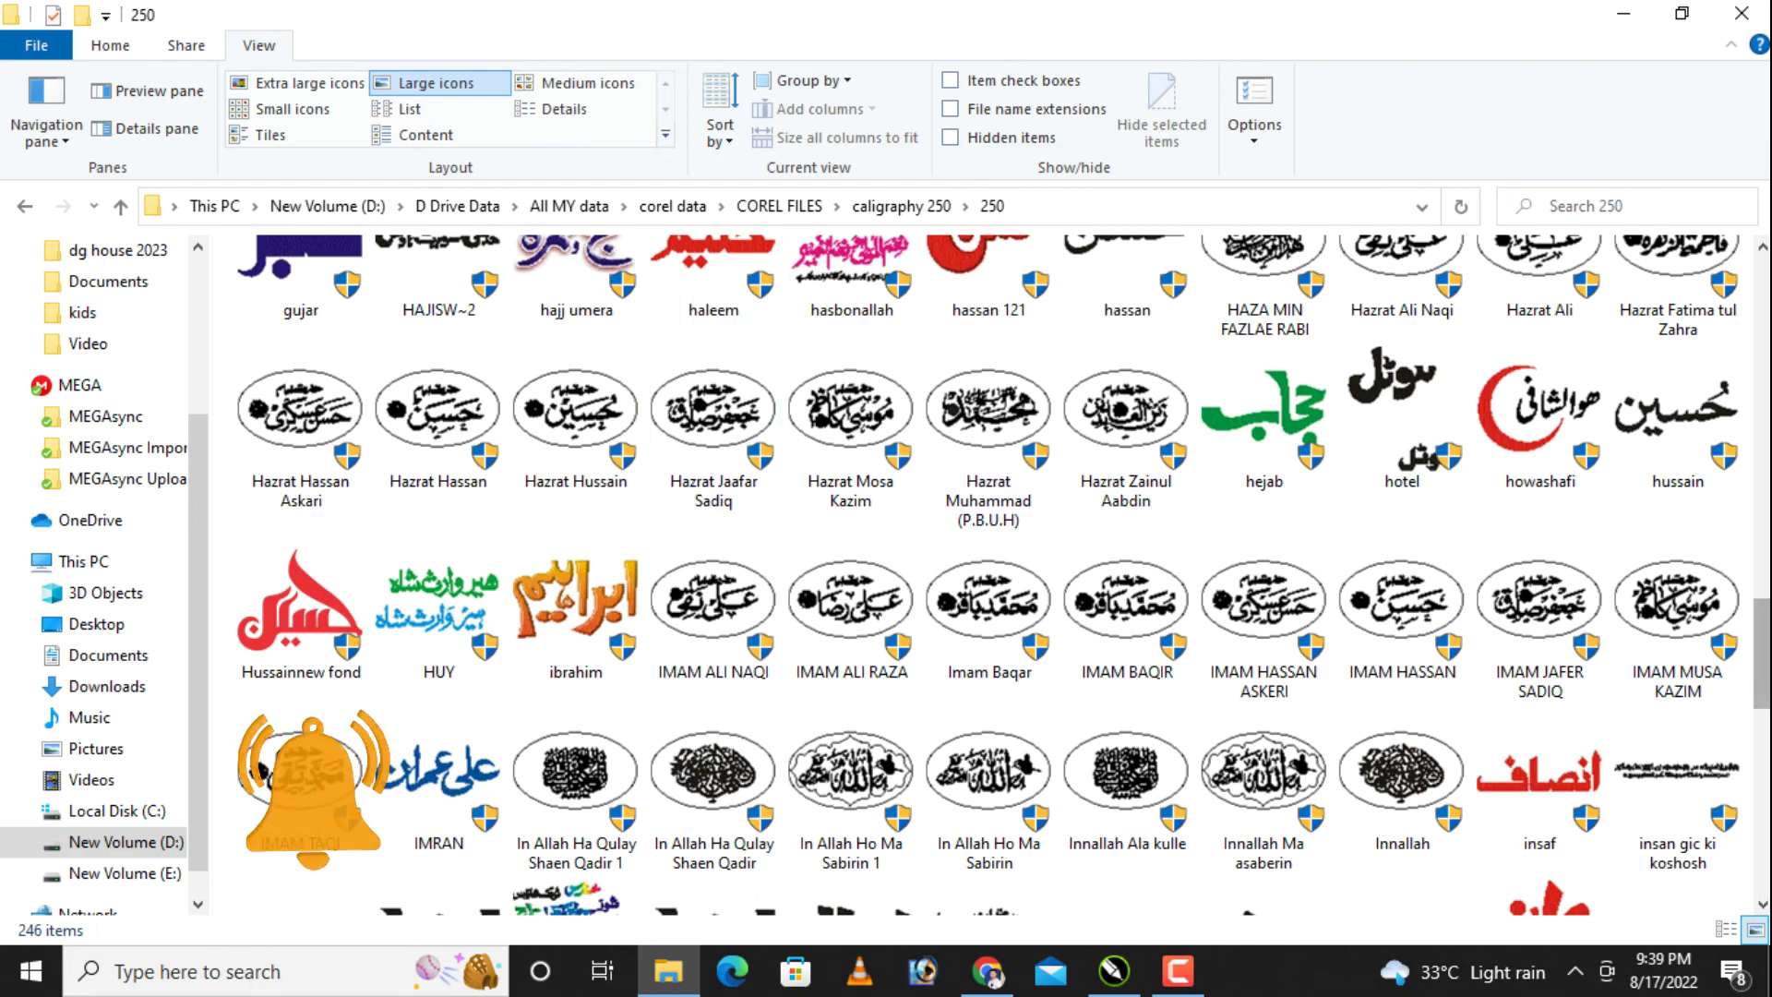
scroll(1495, 636, up, 3)
scroll(1495, 637, up, 2)
scroll(1495, 637, up, 3)
scroll(1495, 637, up, 1)
scroll(1500, 637, up, 1)
Step: Browse the 250 folder once more, then go back up to COREL FILES
click(1114, 971)
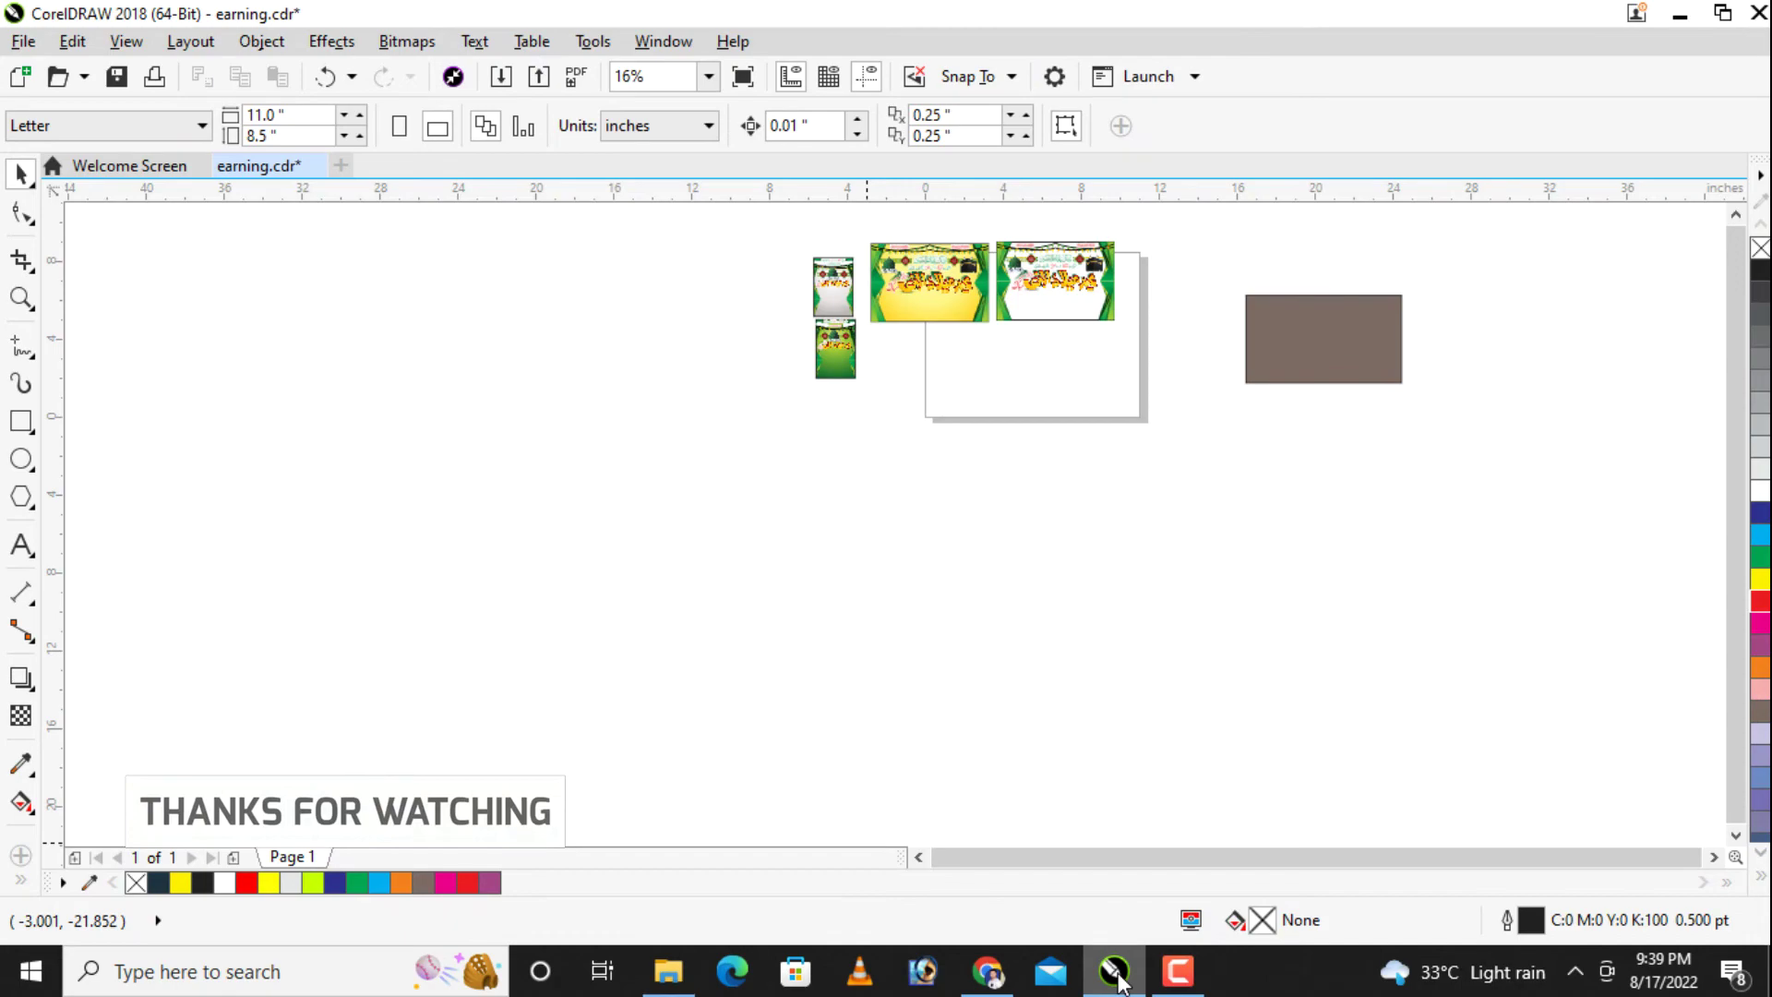
click(1115, 974)
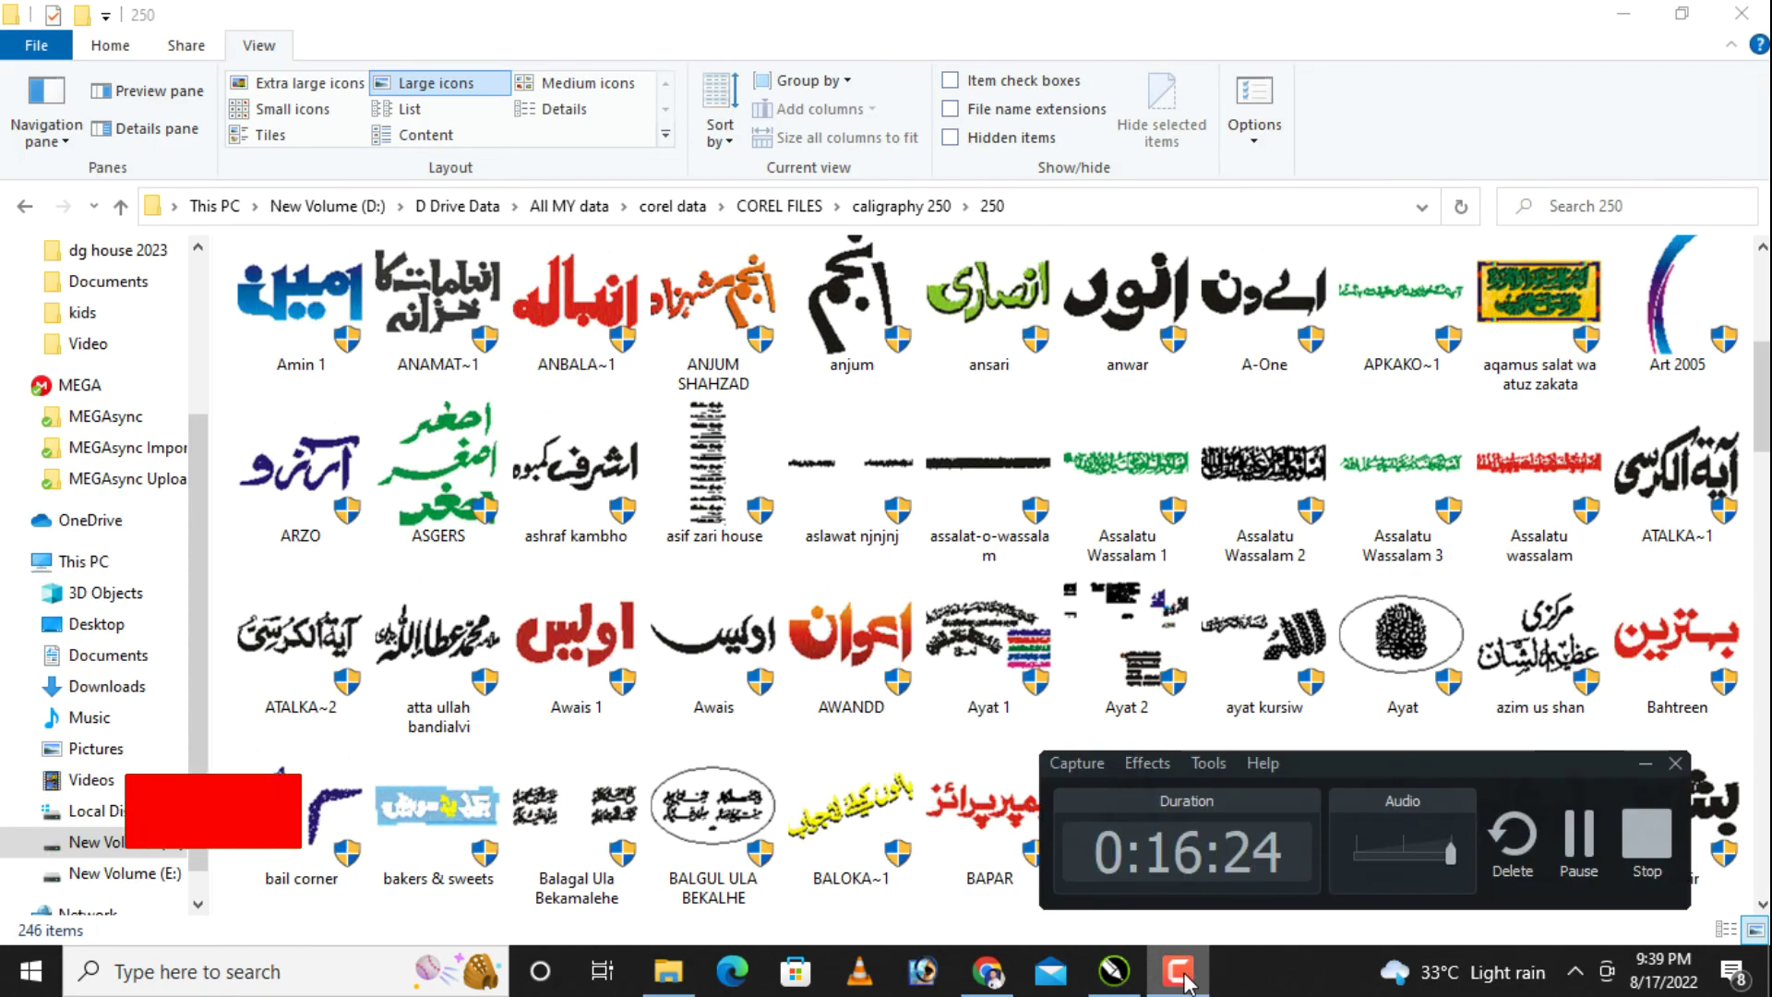
scroll(1763, 419, up, 2)
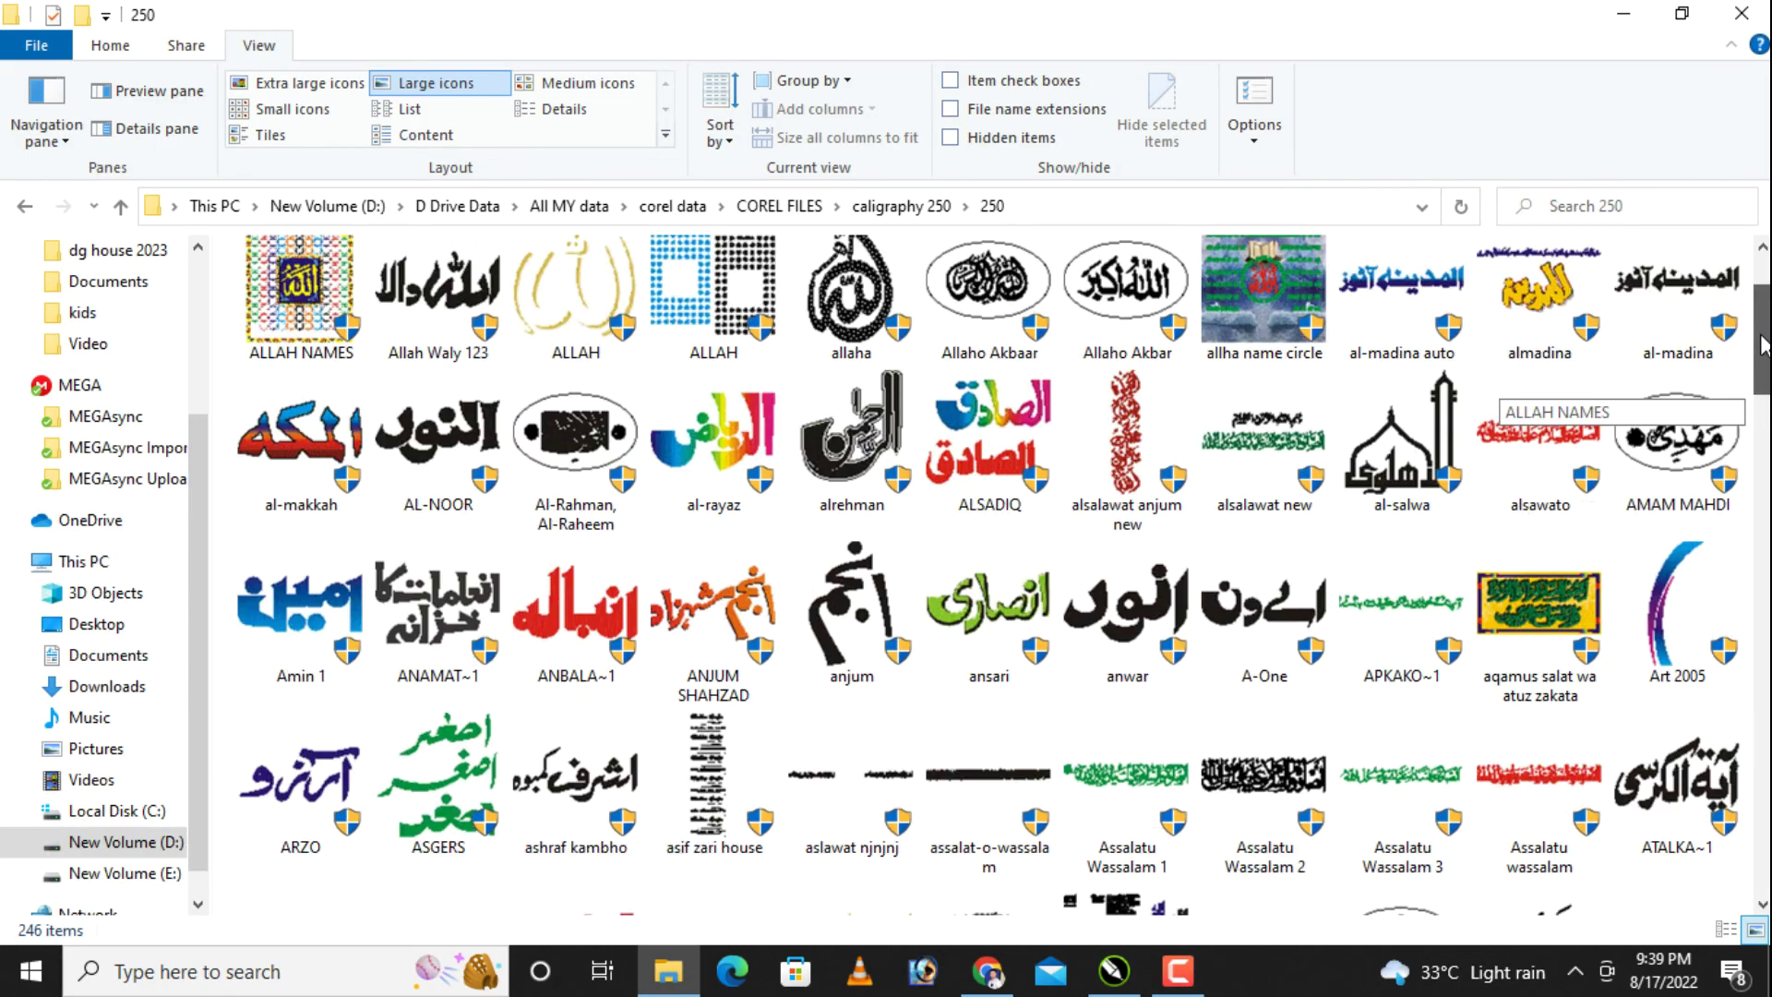
scroll(1762, 420, down, 4)
scroll(1763, 516, down, 2)
scroll(1762, 627, down, 3)
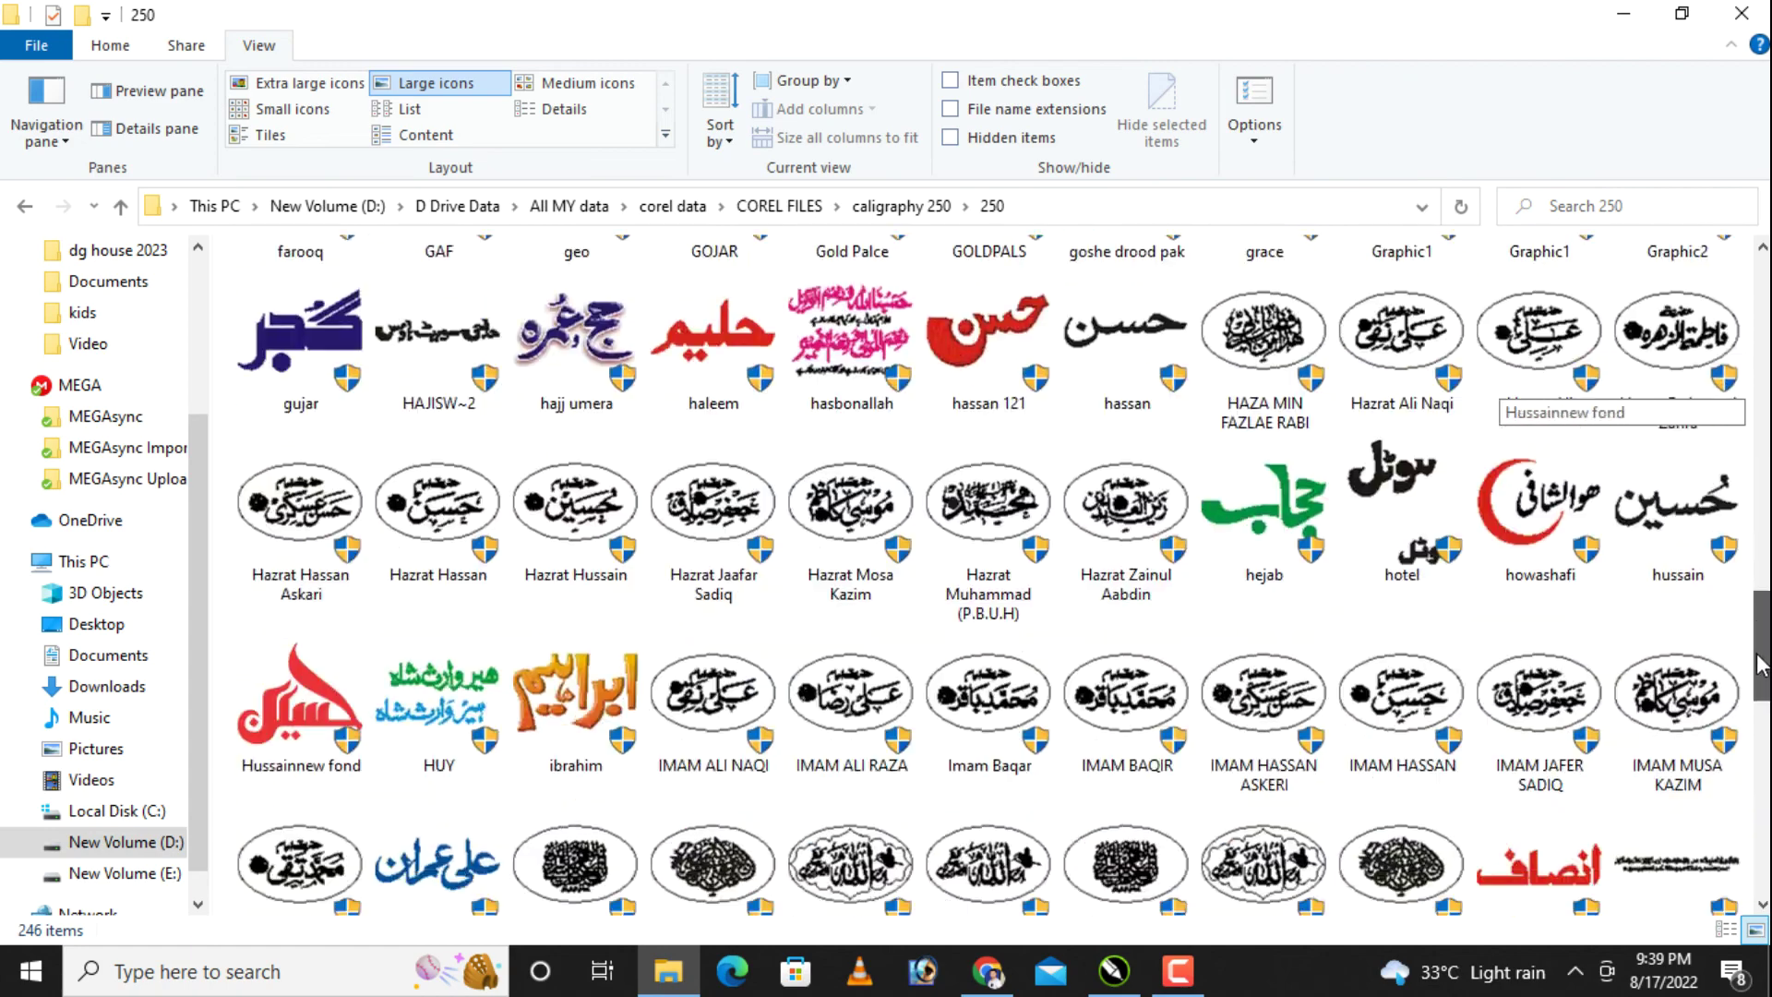
scroll(1761, 734, down, 3)
drag(1761, 734, 1734, 274)
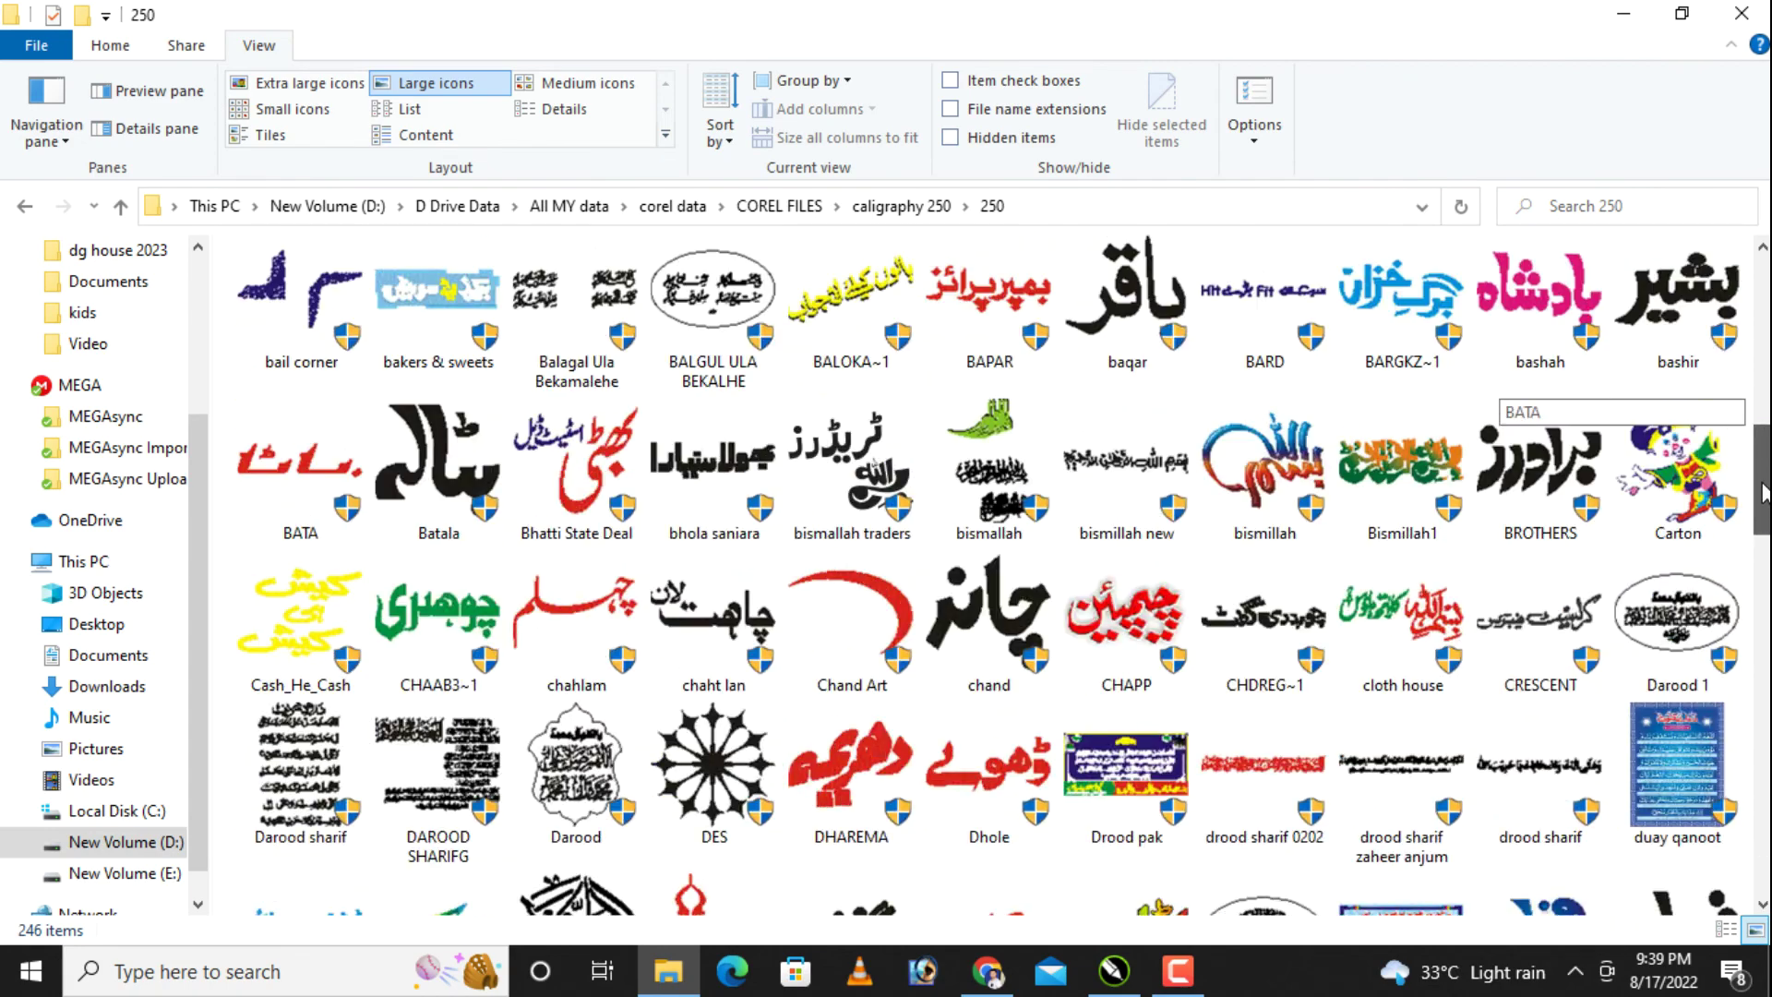
click(22, 207)
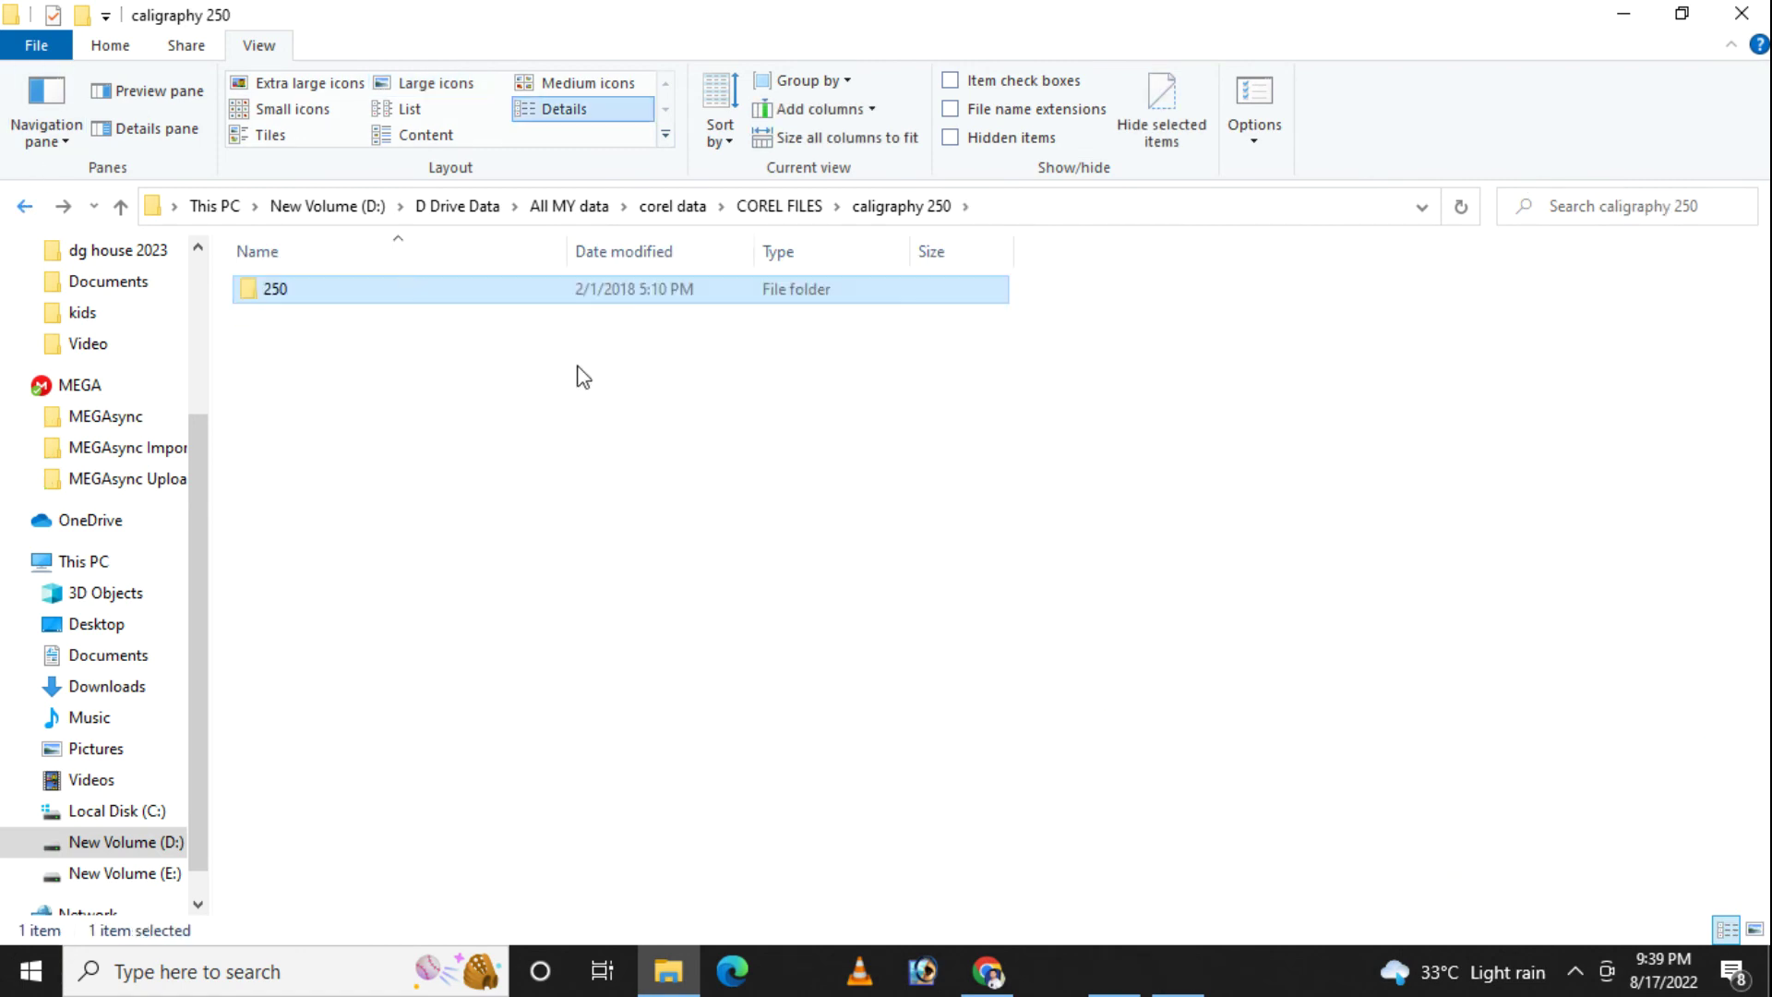
click(20, 207)
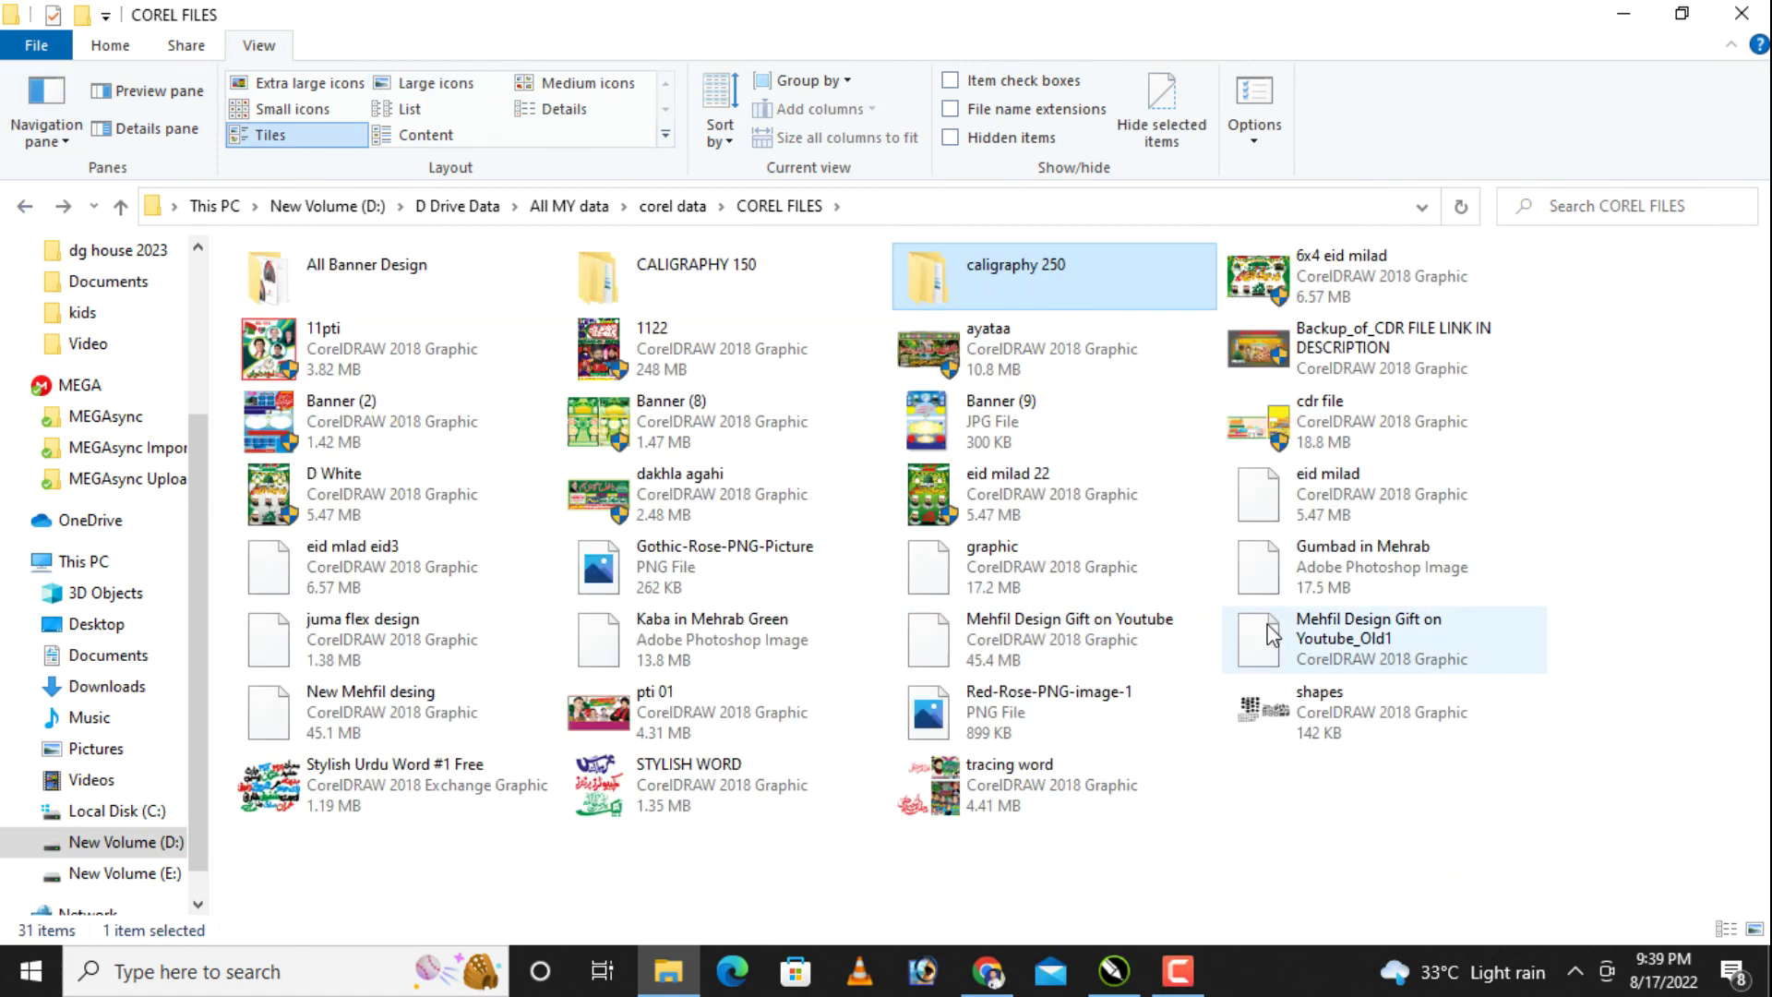
Step: View COREL FILES properties (2.25 GB, 441 files, 5 folders), then close them and minimise Explorer
right_click(1275, 841)
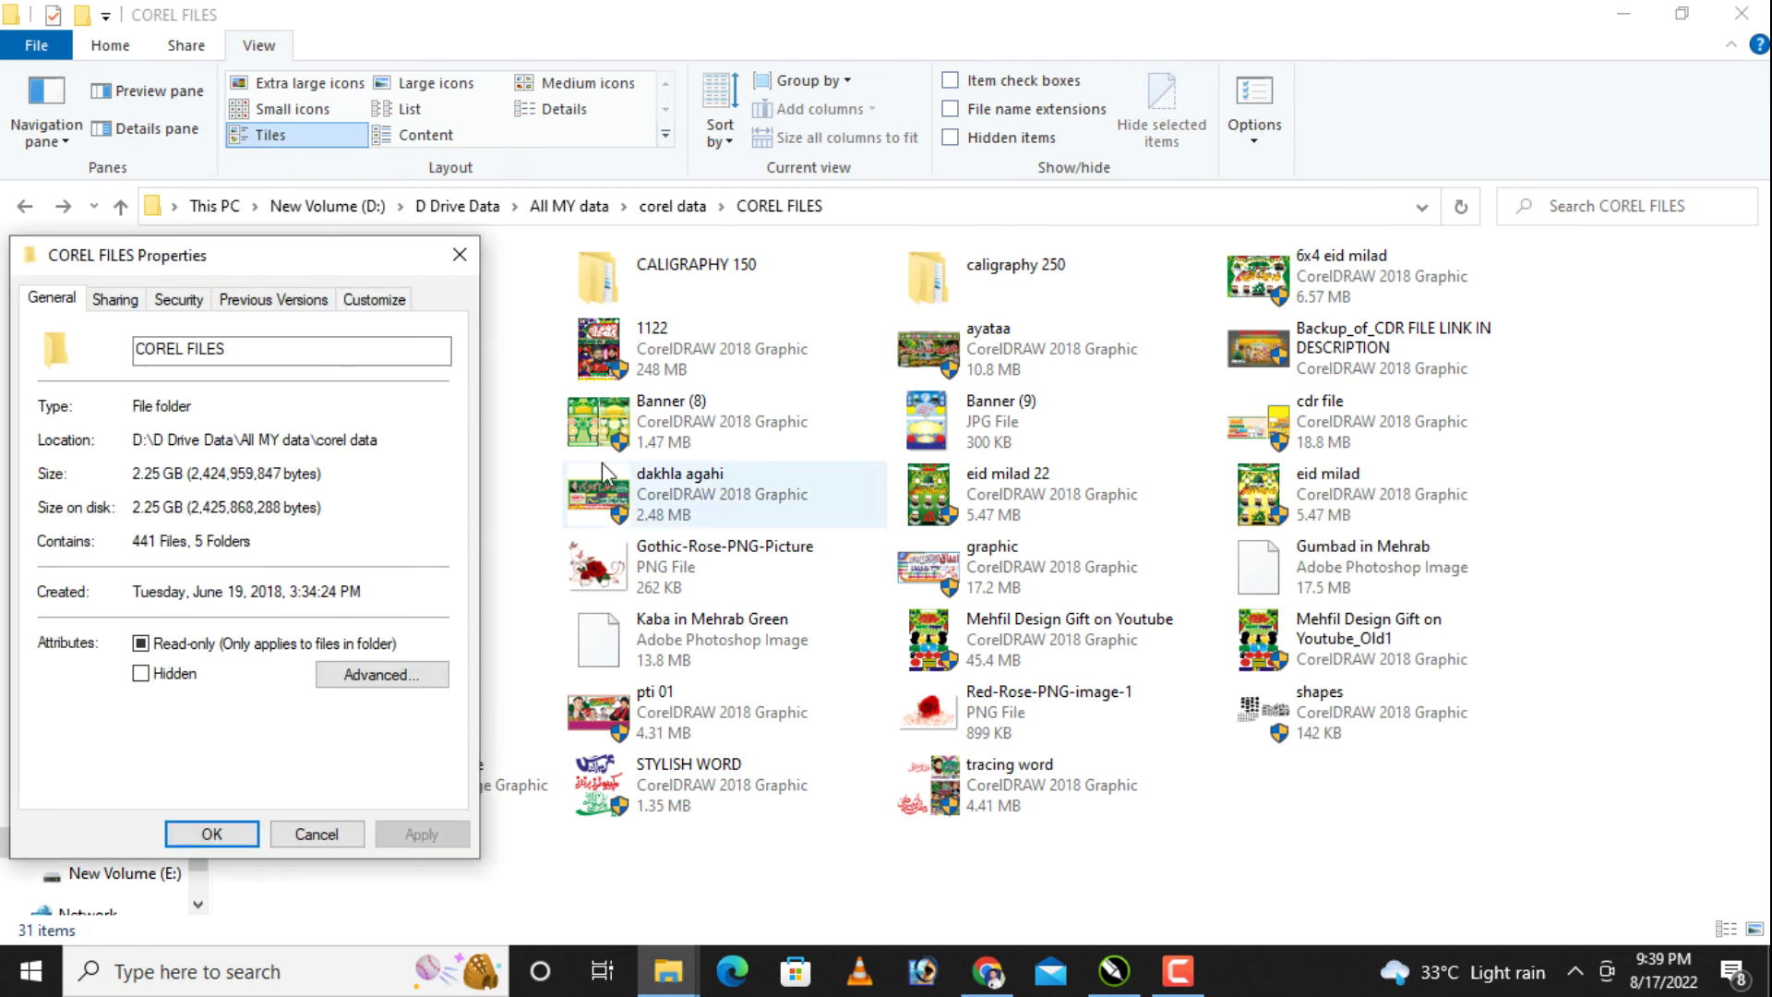
mouse_move(304, 267)
mouse_down()
mouse_move(664, 226)
mouse_move(1456, 255)
mouse_move(811, 268)
mouse_move(867, 261)
mouse_up()
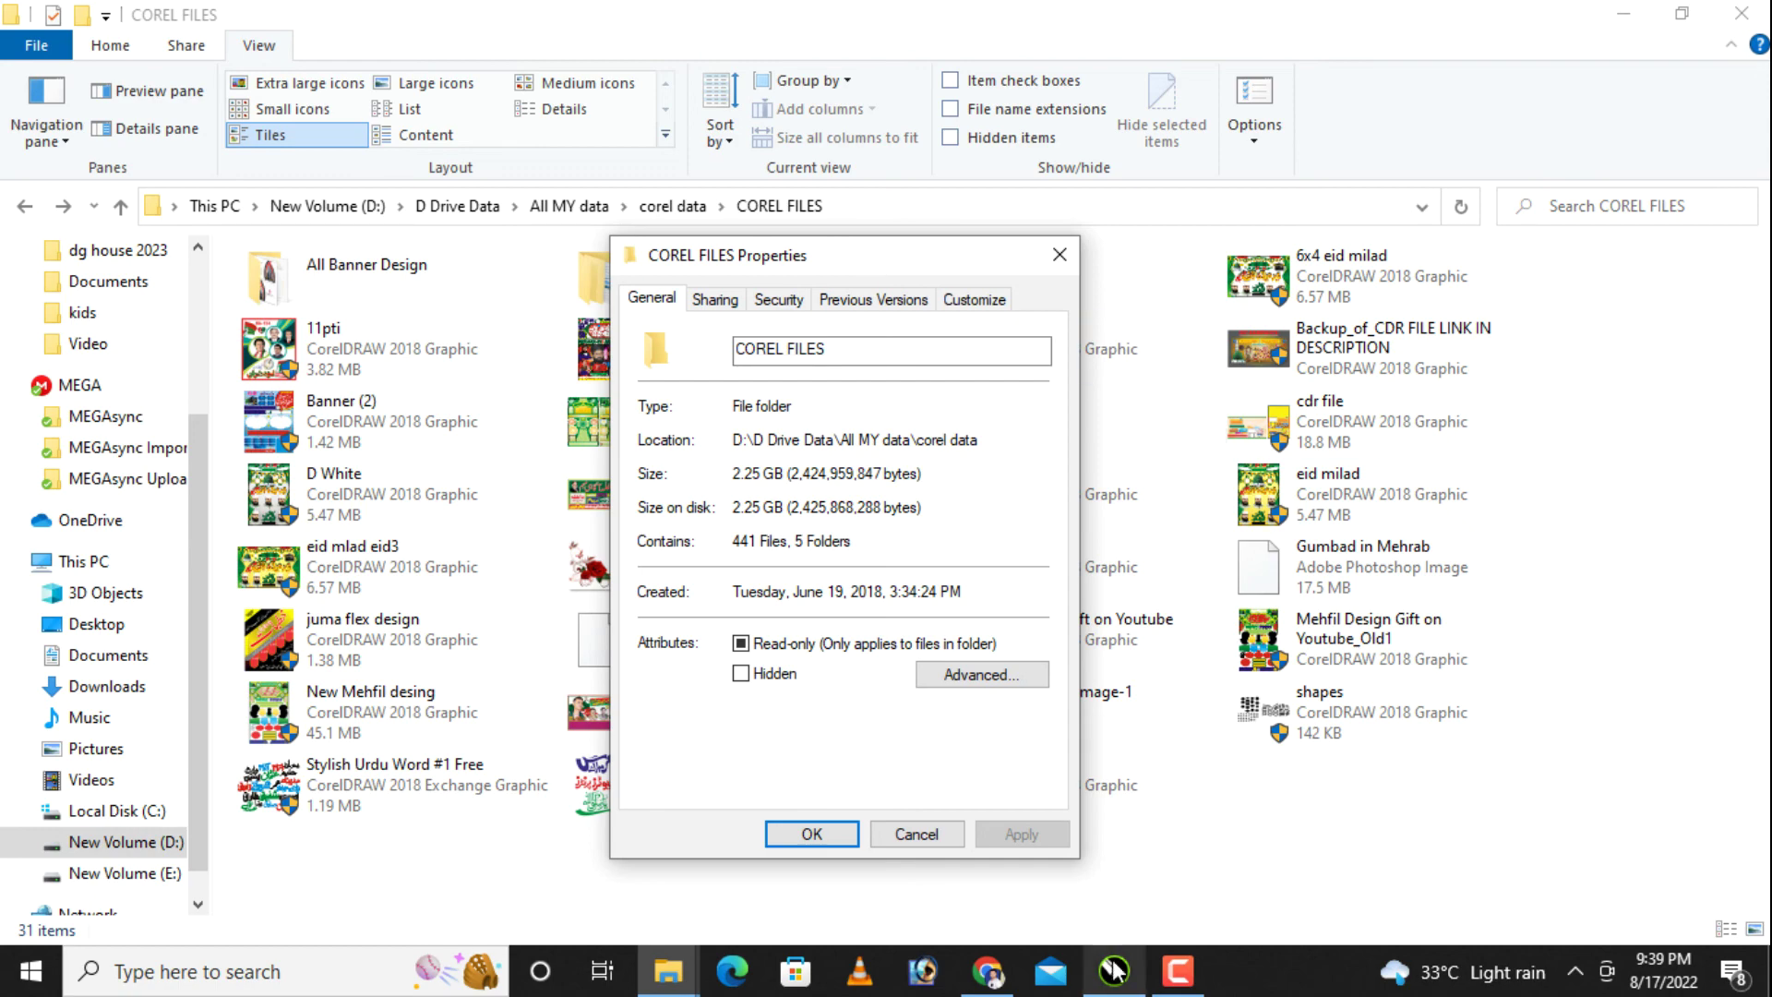
click(1623, 21)
click(1059, 255)
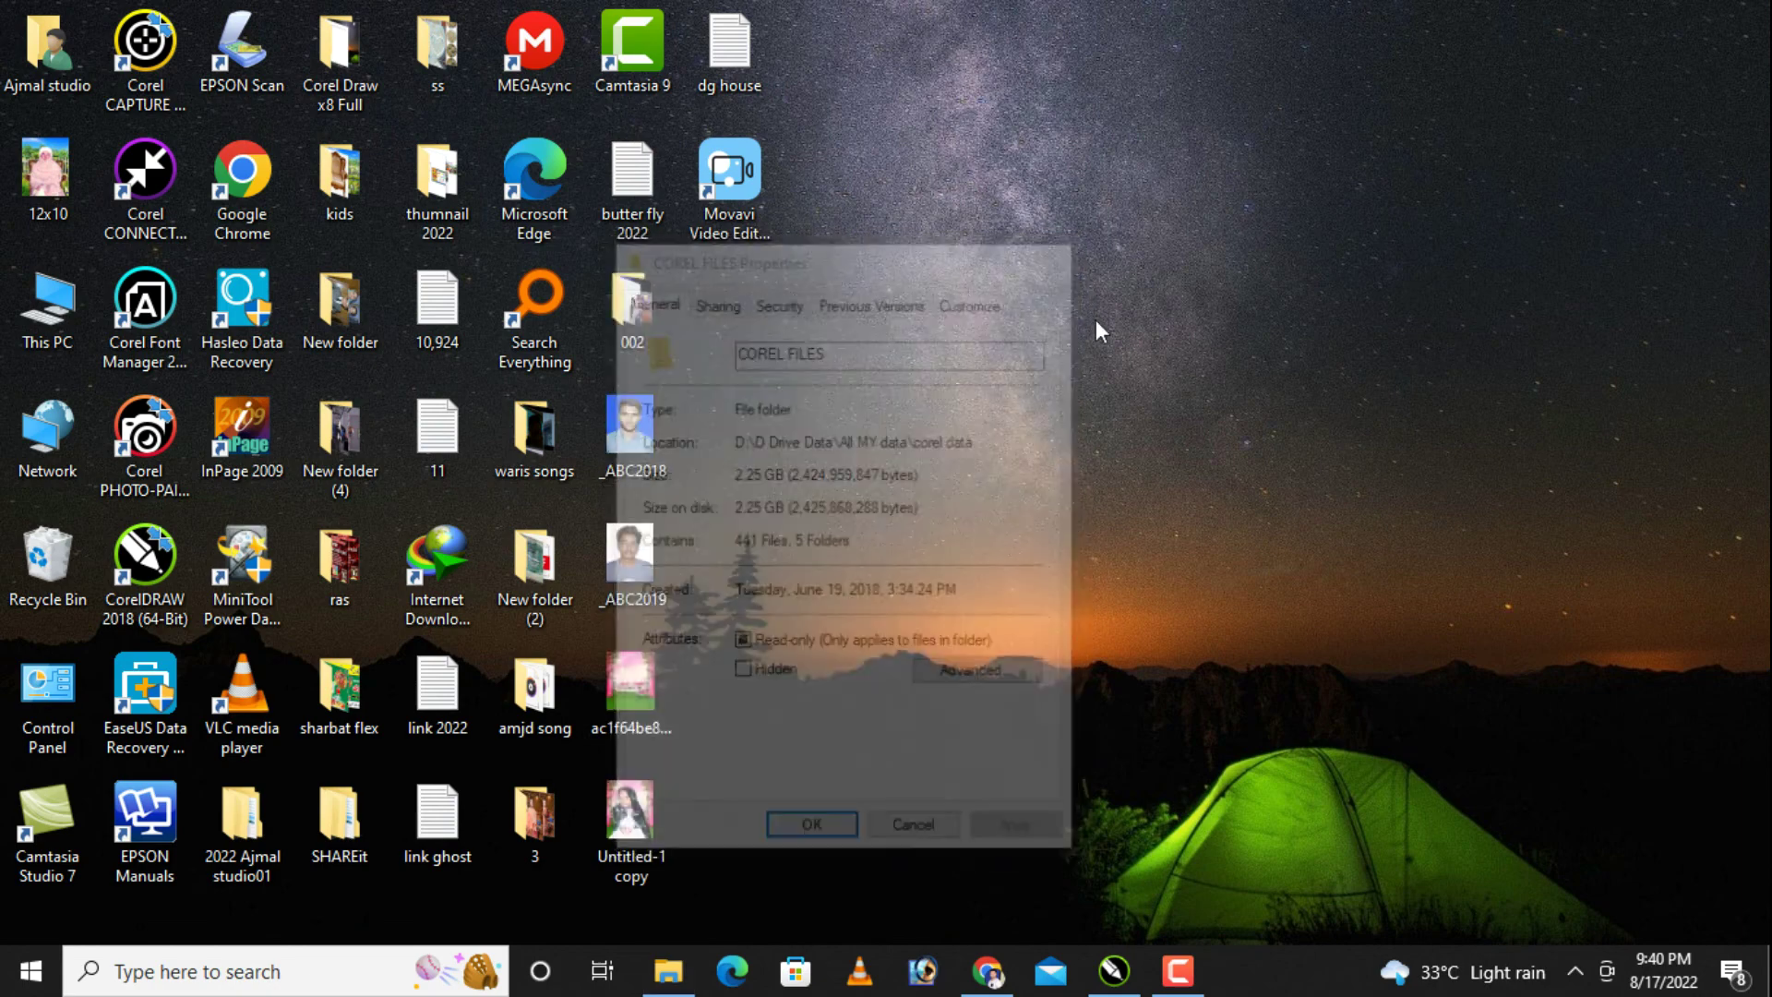
Step: Scroll the YouTube channel's Videos page, then minimise the browser and bring up Camtasia
click(987, 970)
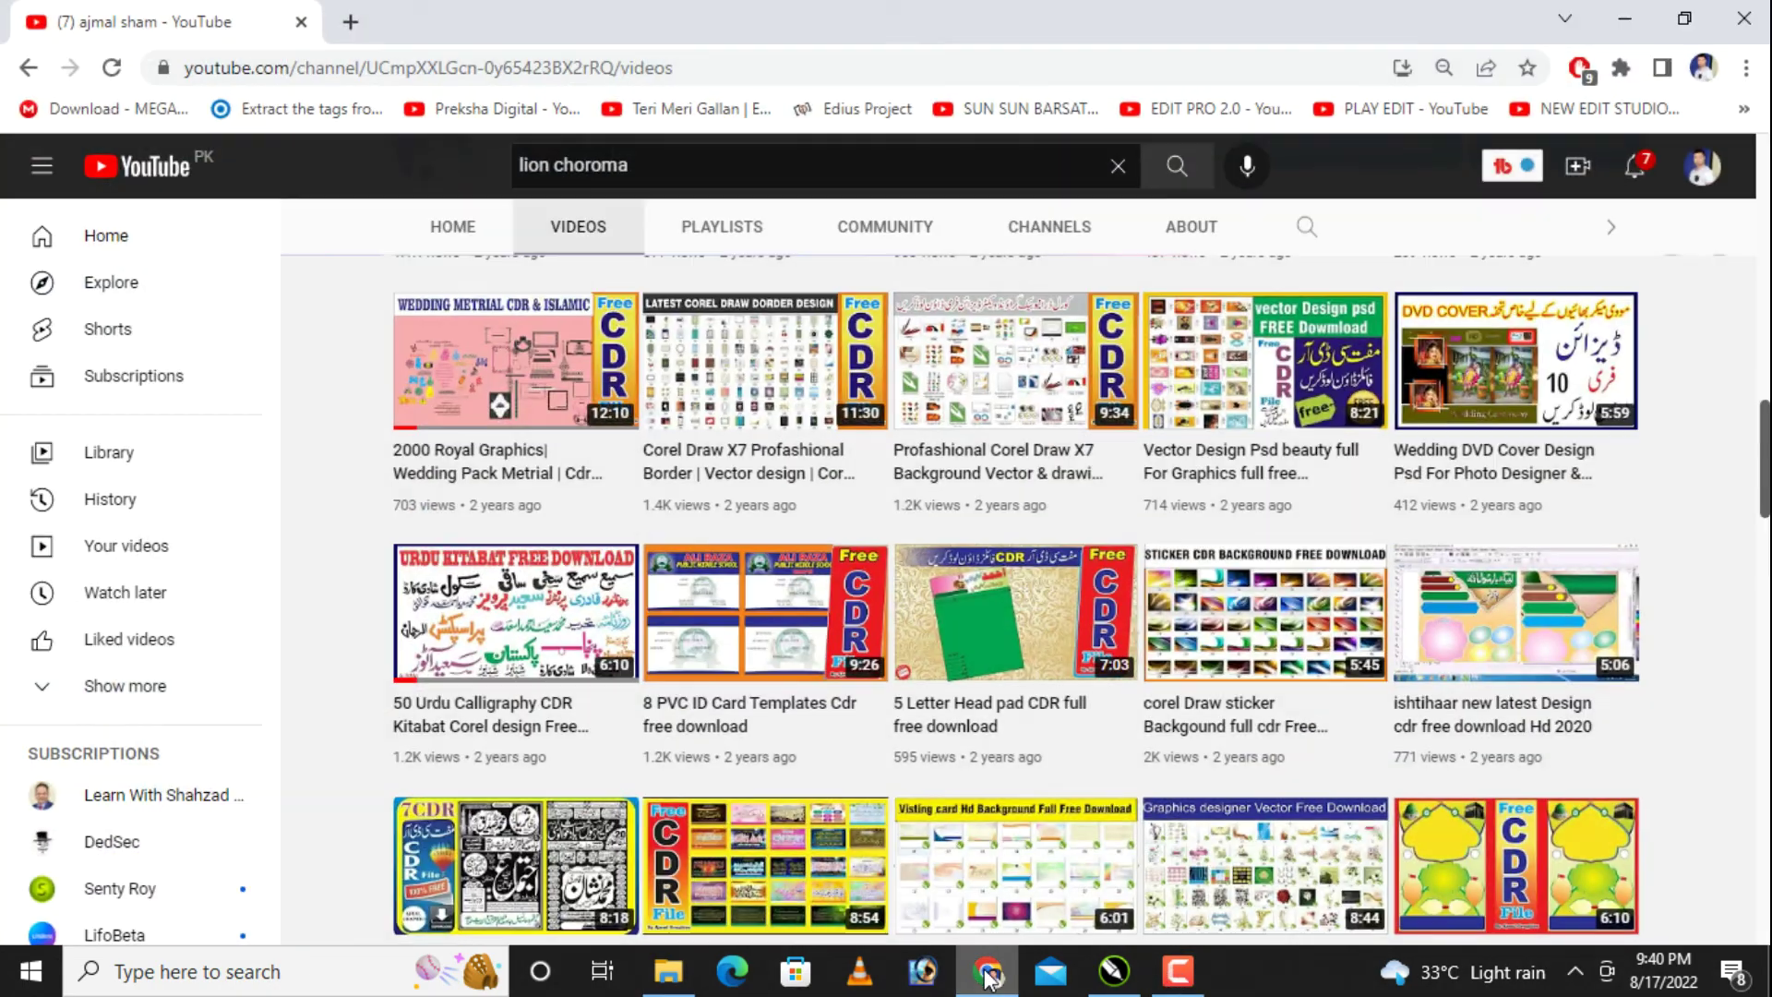
scroll(1061, 607, down, 4)
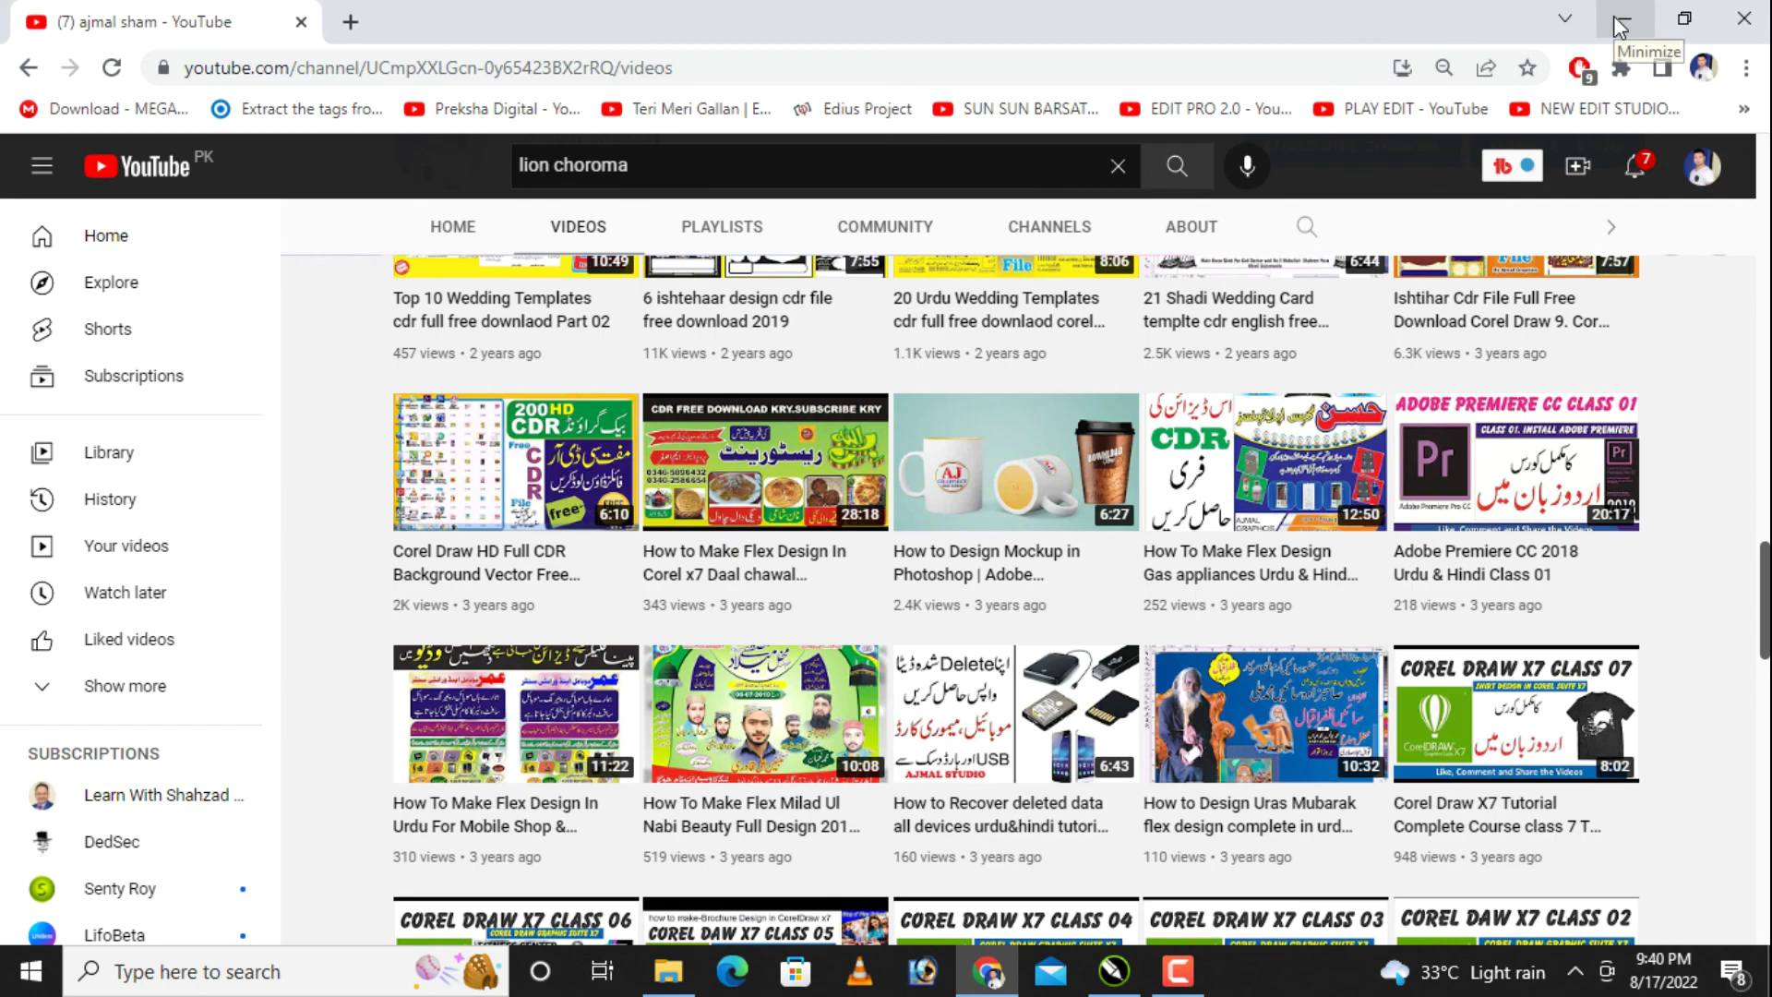
click(1621, 23)
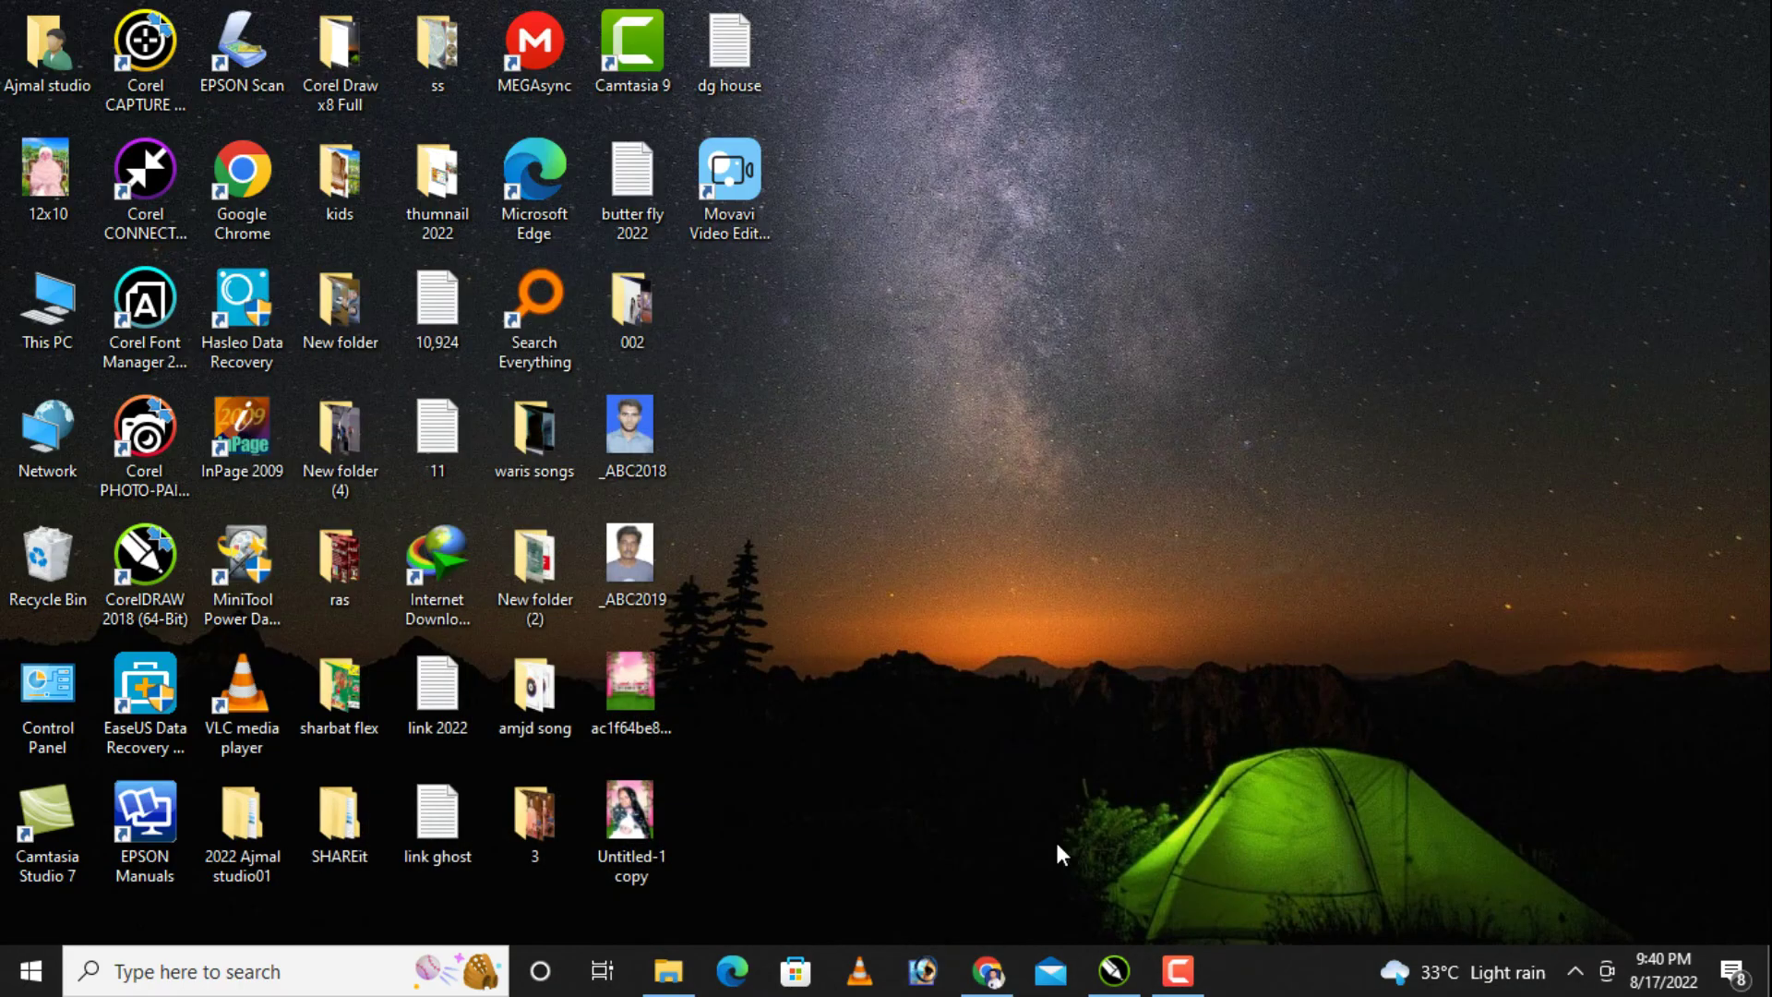
click(1178, 982)
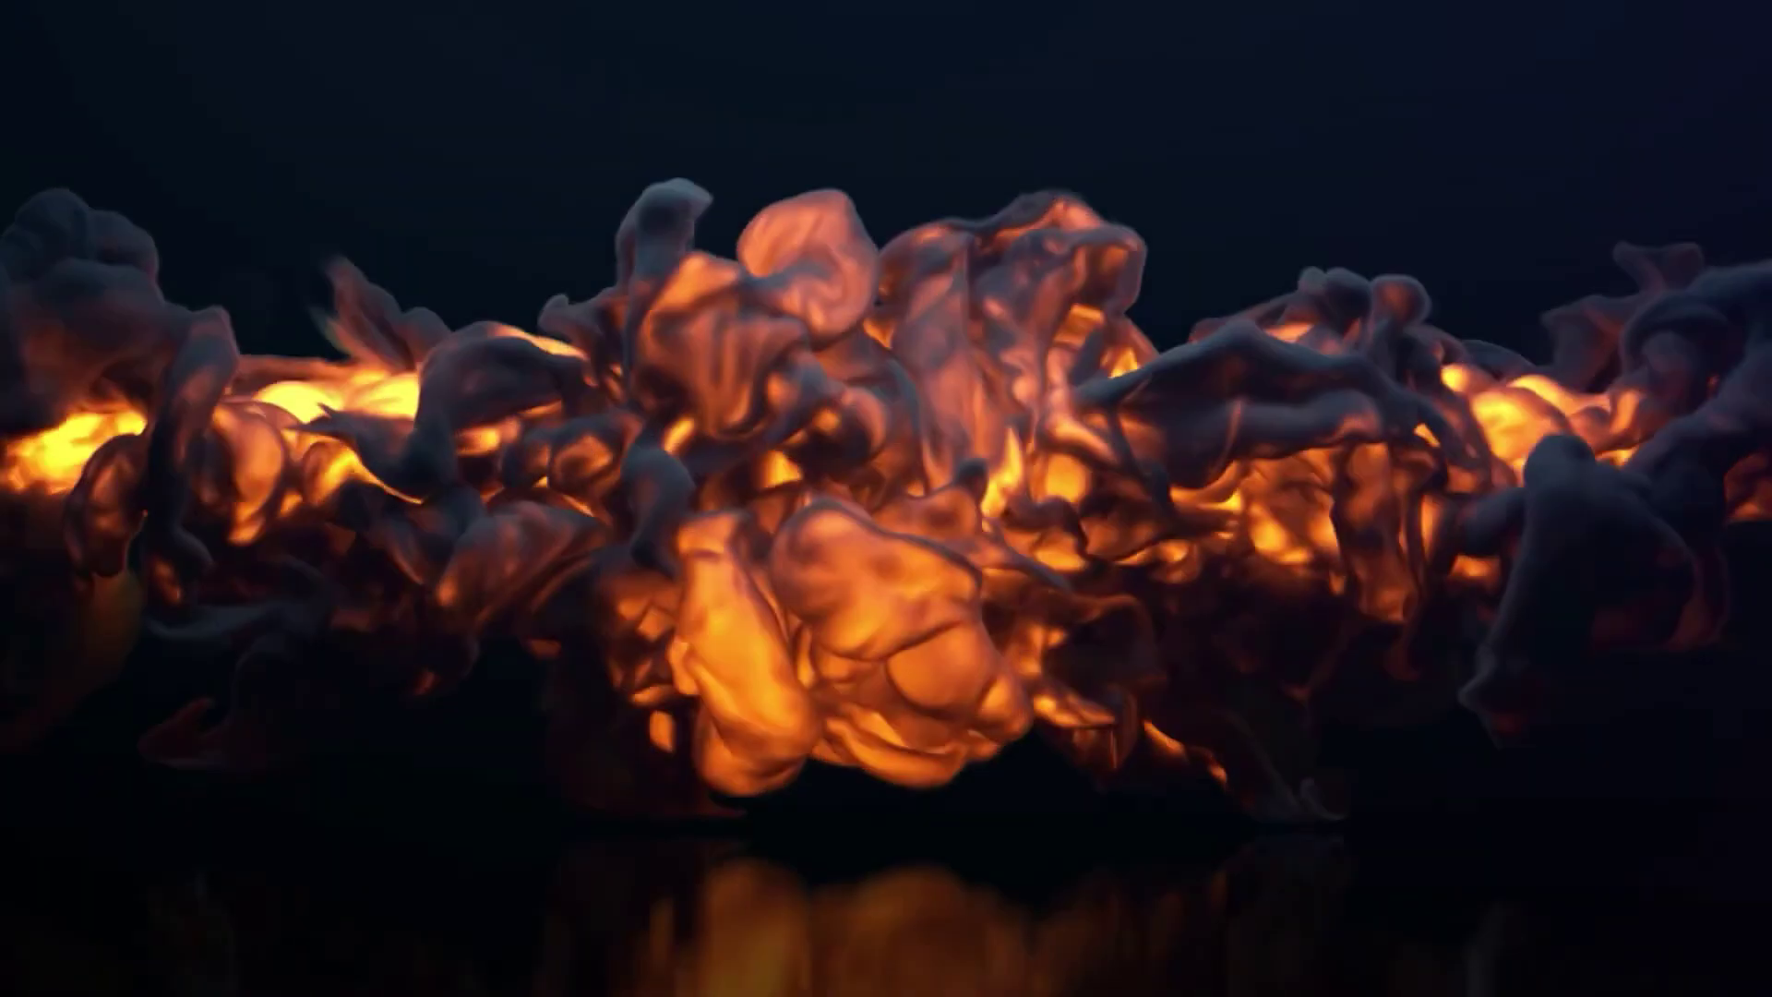